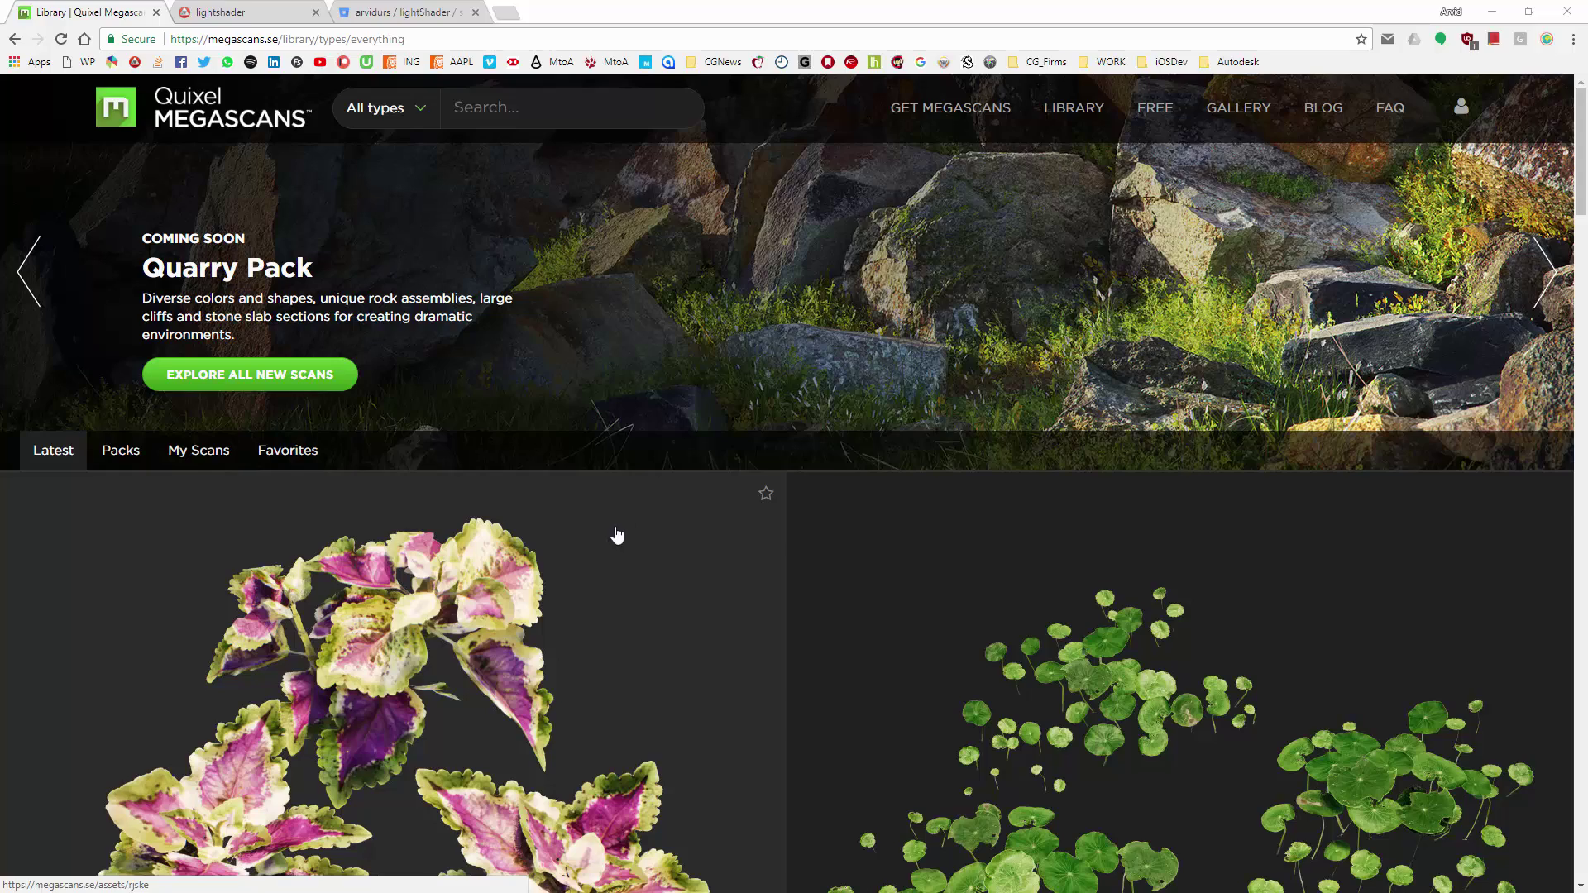
Browse the latest scans in the Megascans library and list the available asset types.
scroll(590, 542, down, 2)
scroll(591, 544, up, 2)
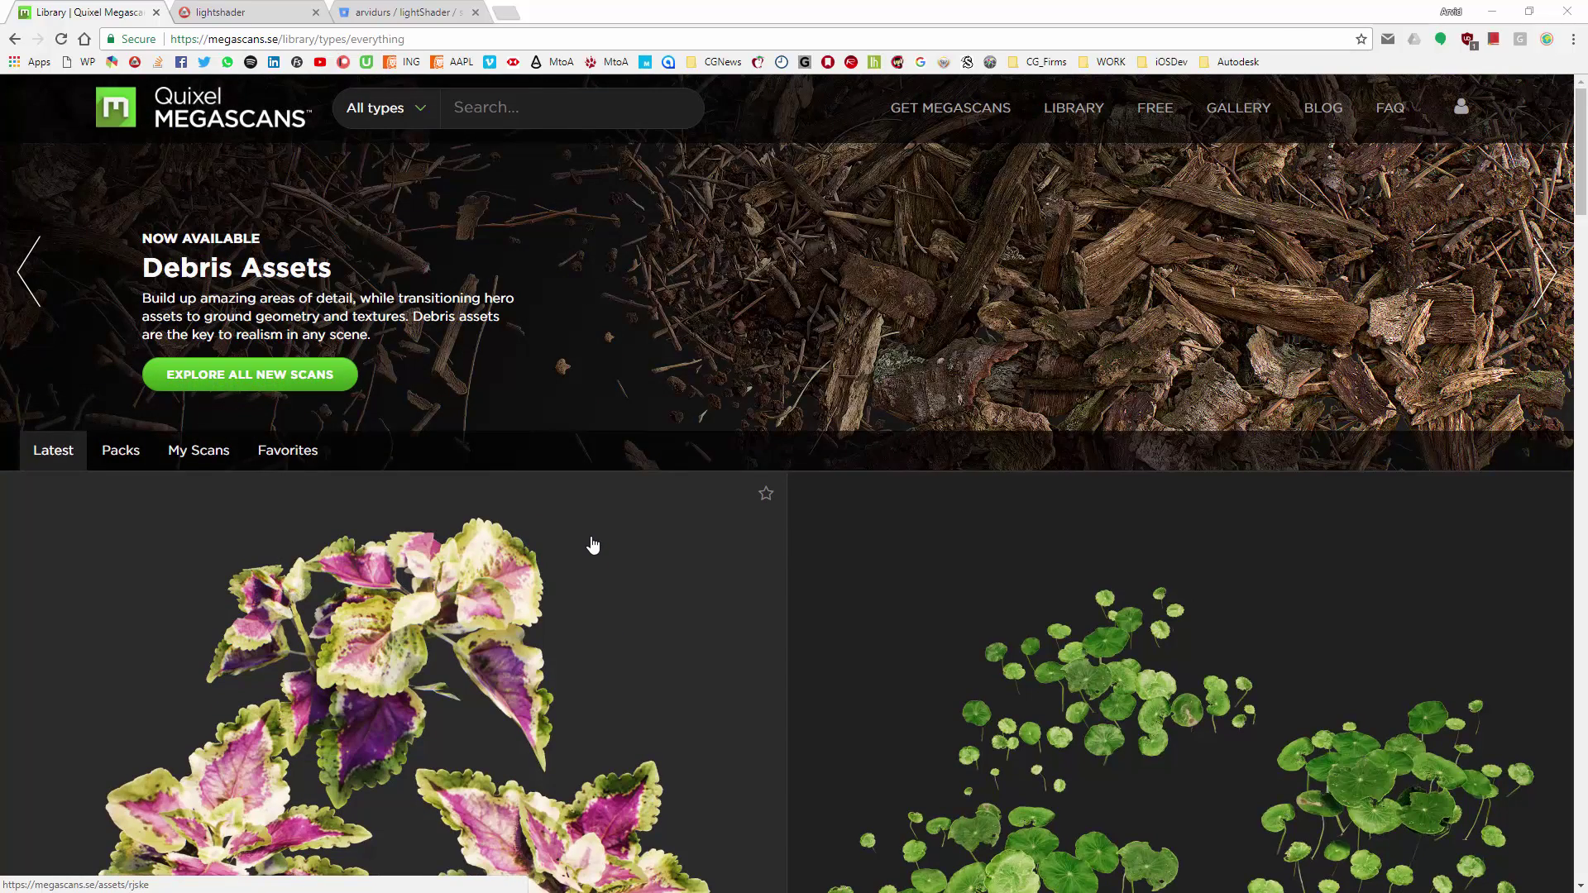
scroll(579, 556, down, 8)
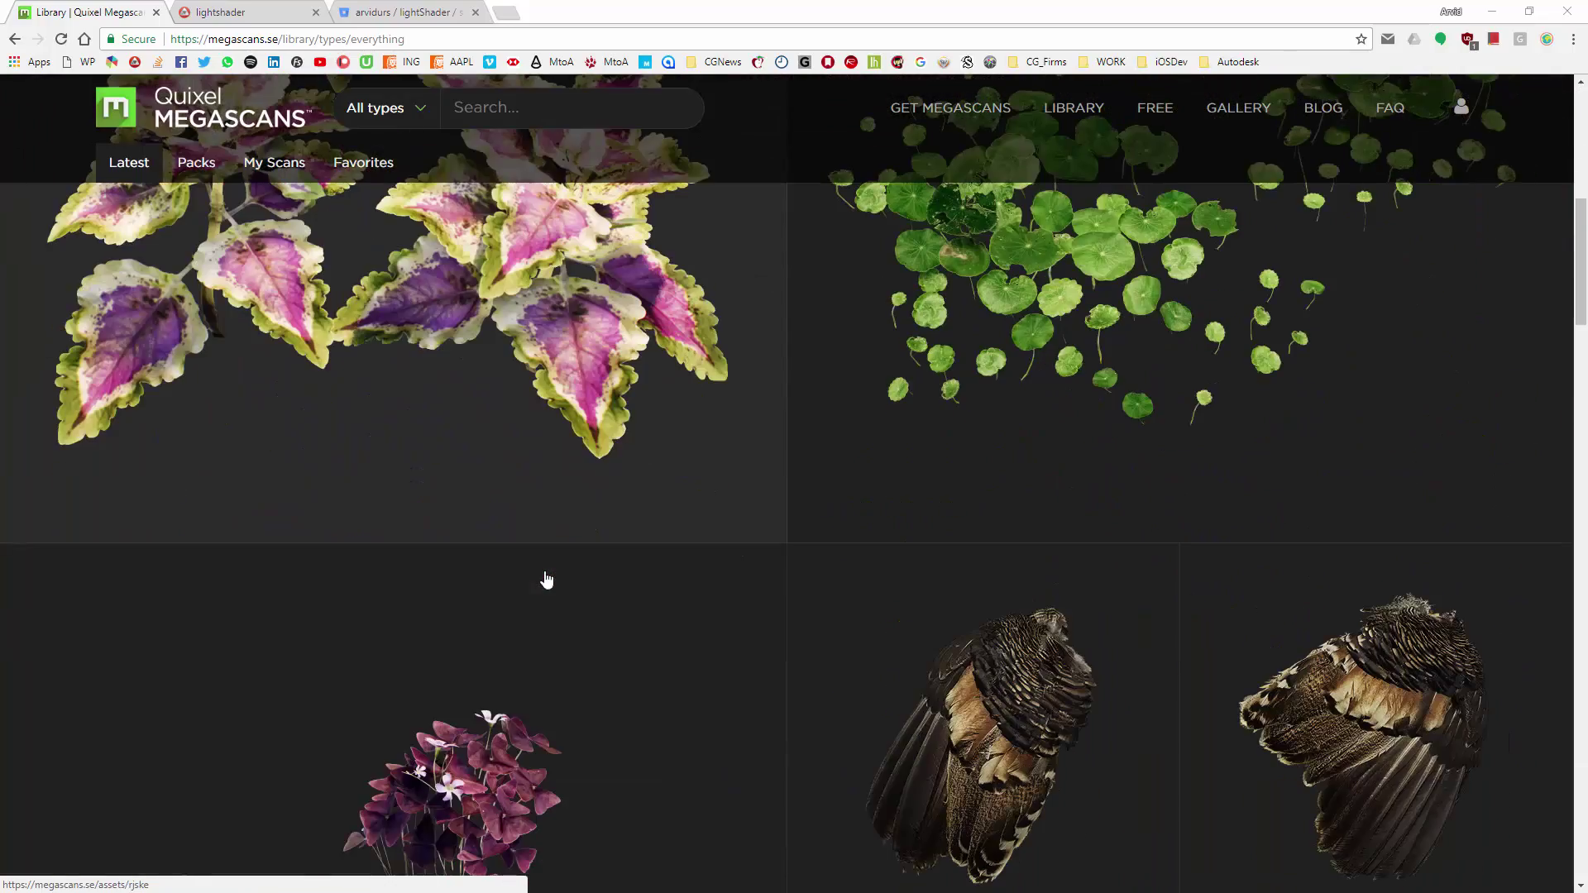
scroll(551, 570, down, 6)
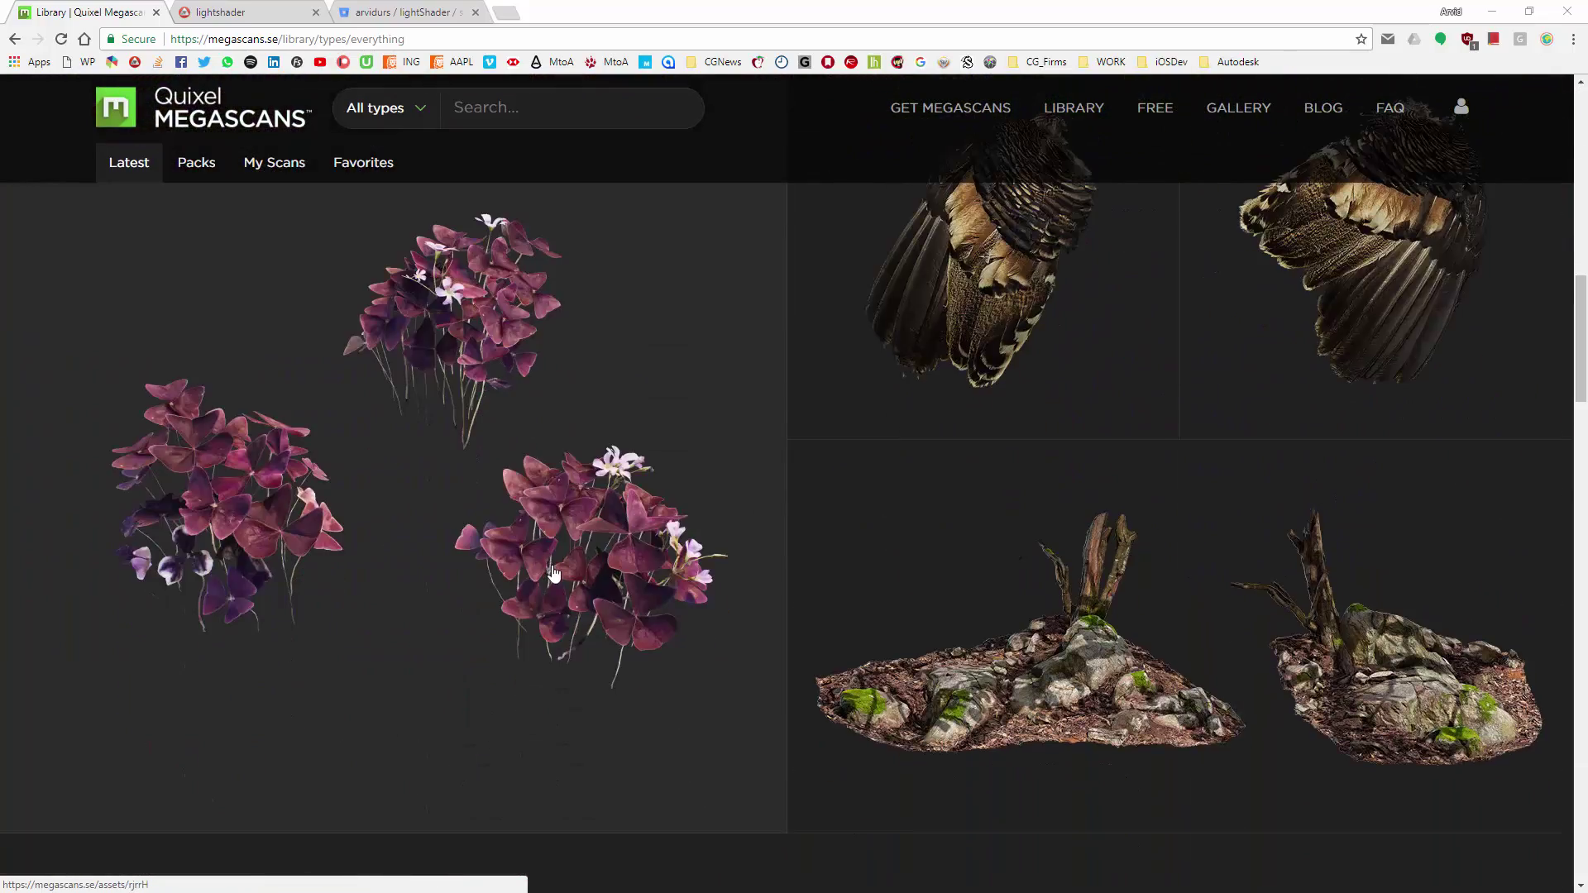
scroll(554, 573, up, 12)
click(420, 121)
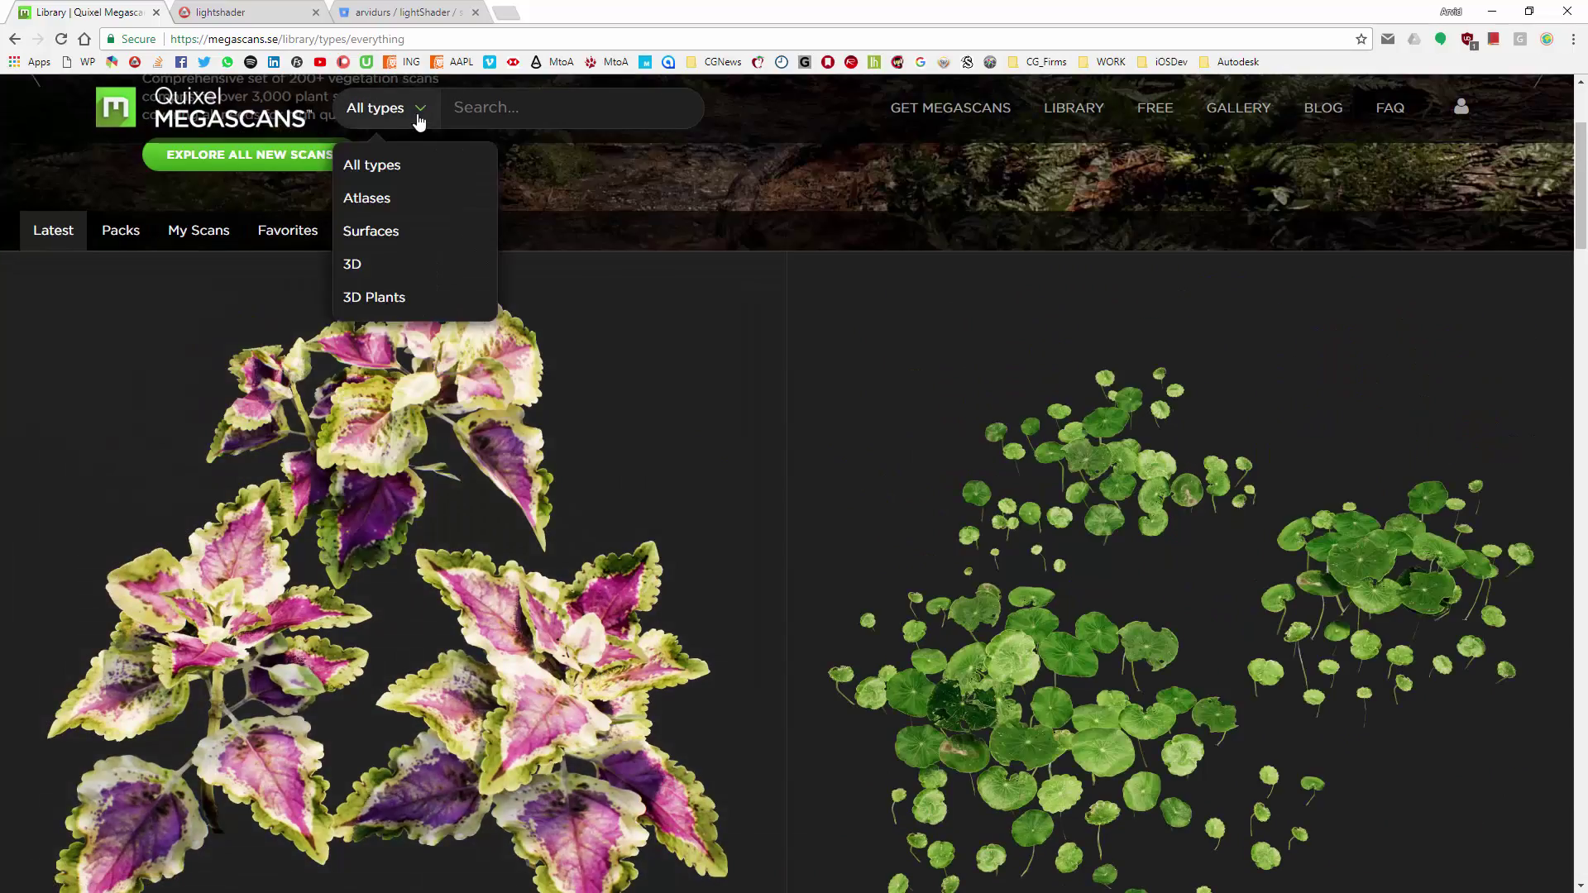
Search the Megascans library for Leaf and look through the leaf scans.
click(563, 122)
click(1101, 457)
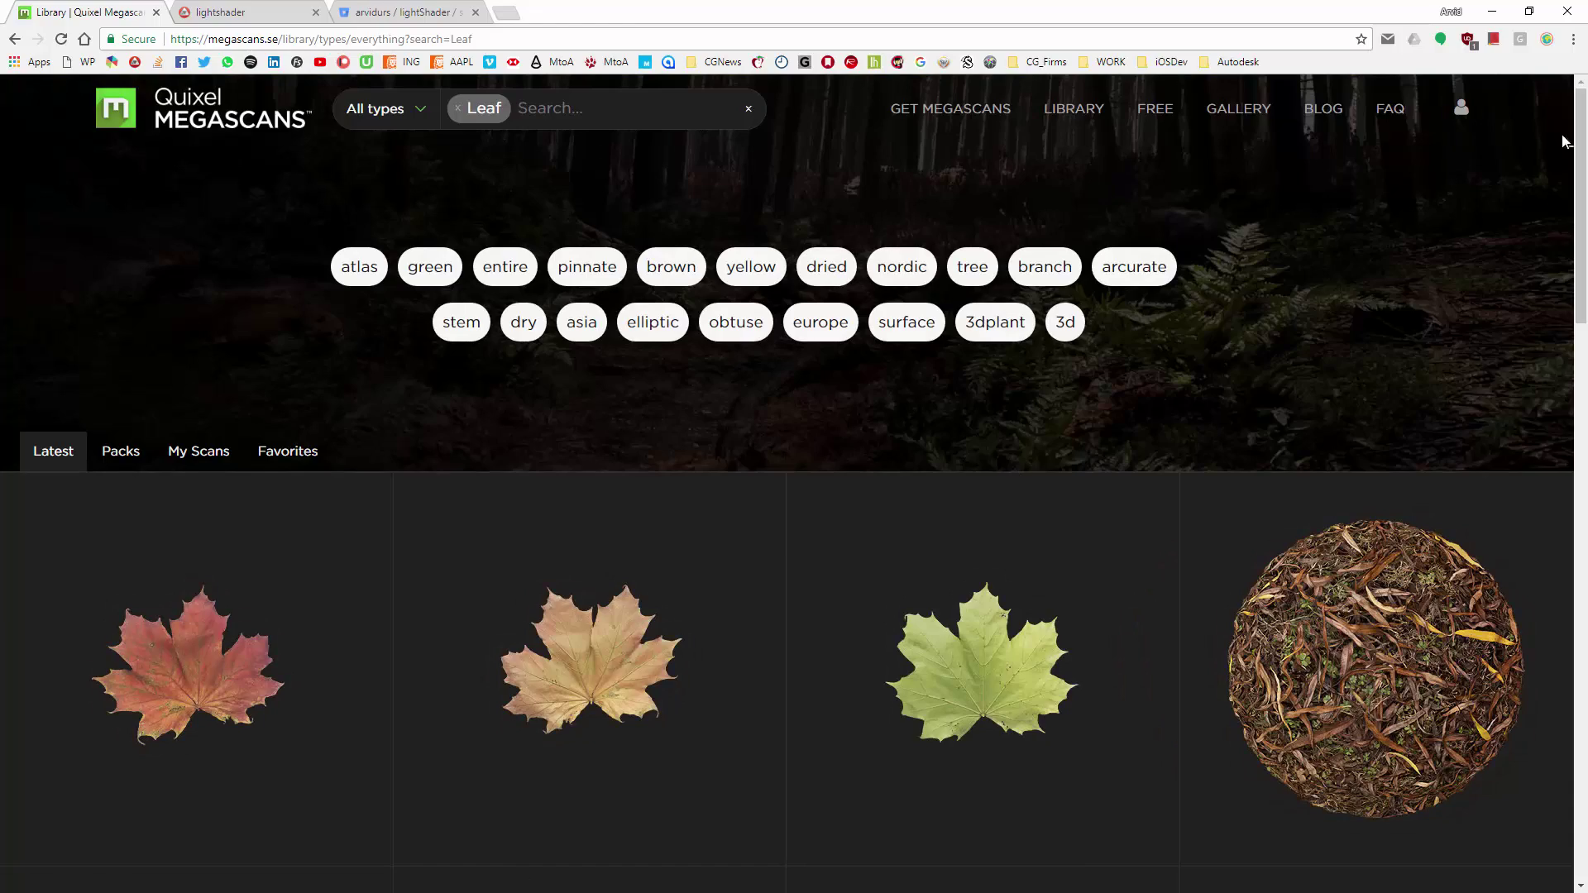
drag(1579, 143, 1549, 706)
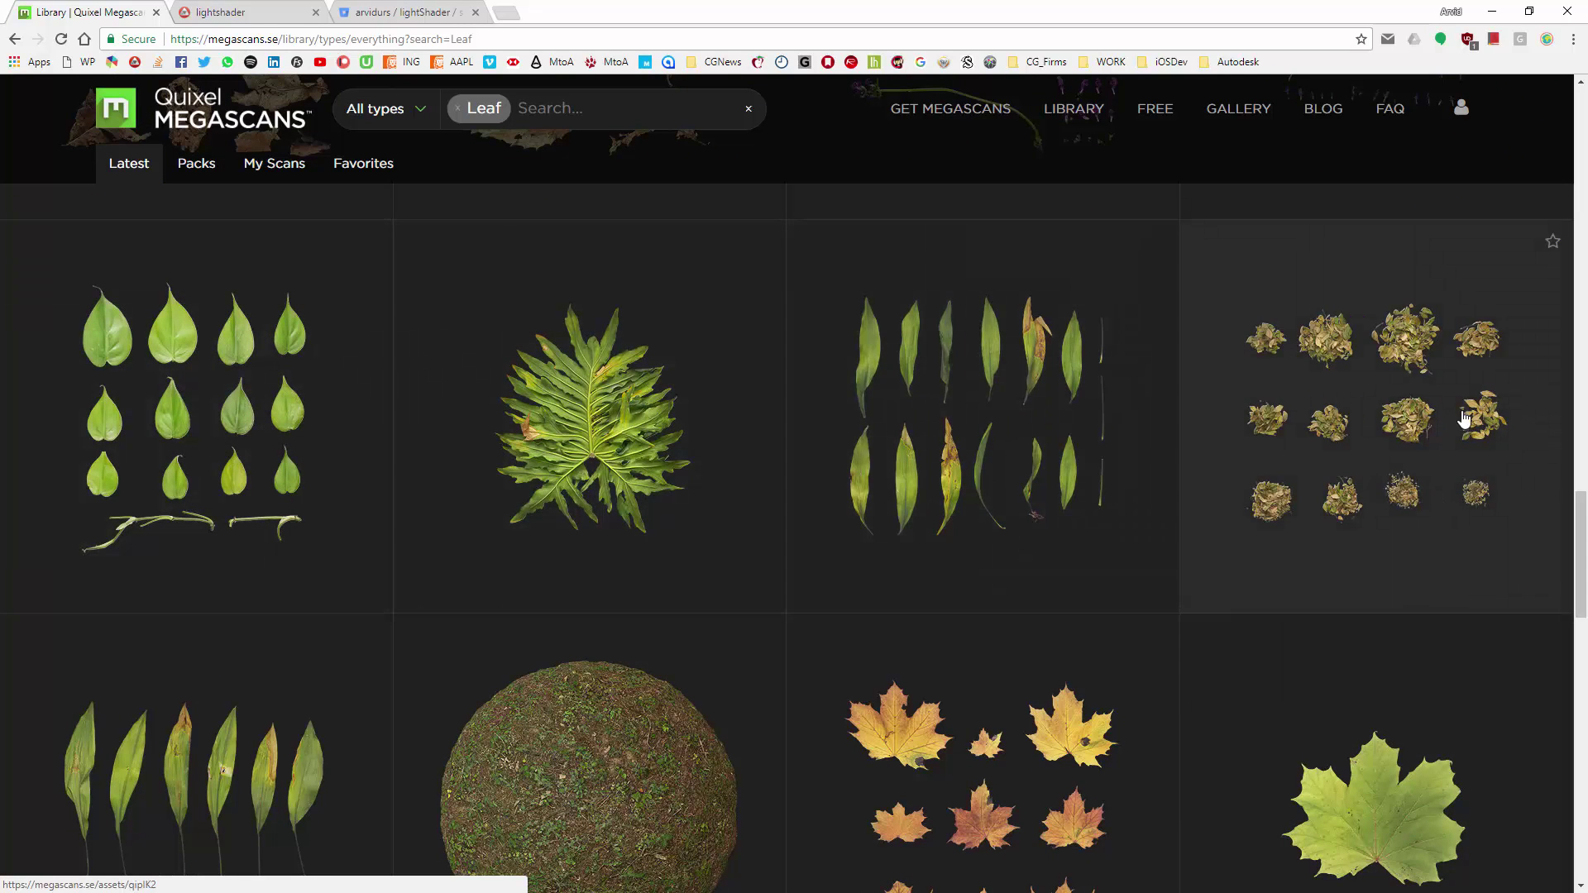
drag(1581, 555, 1551, 671)
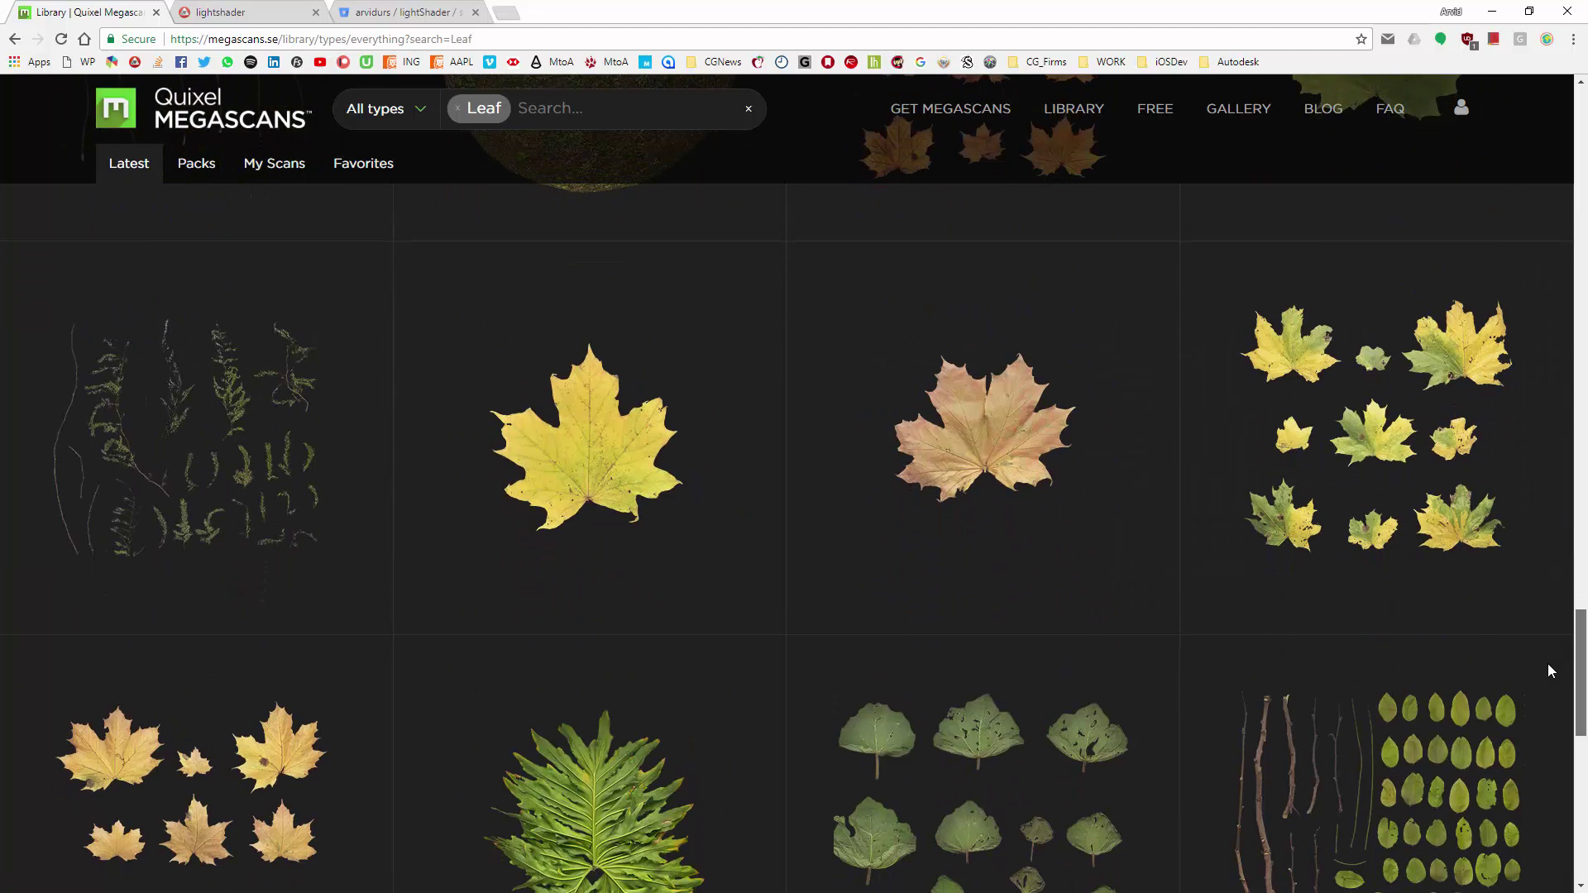
scroll(1547, 672, down, 5)
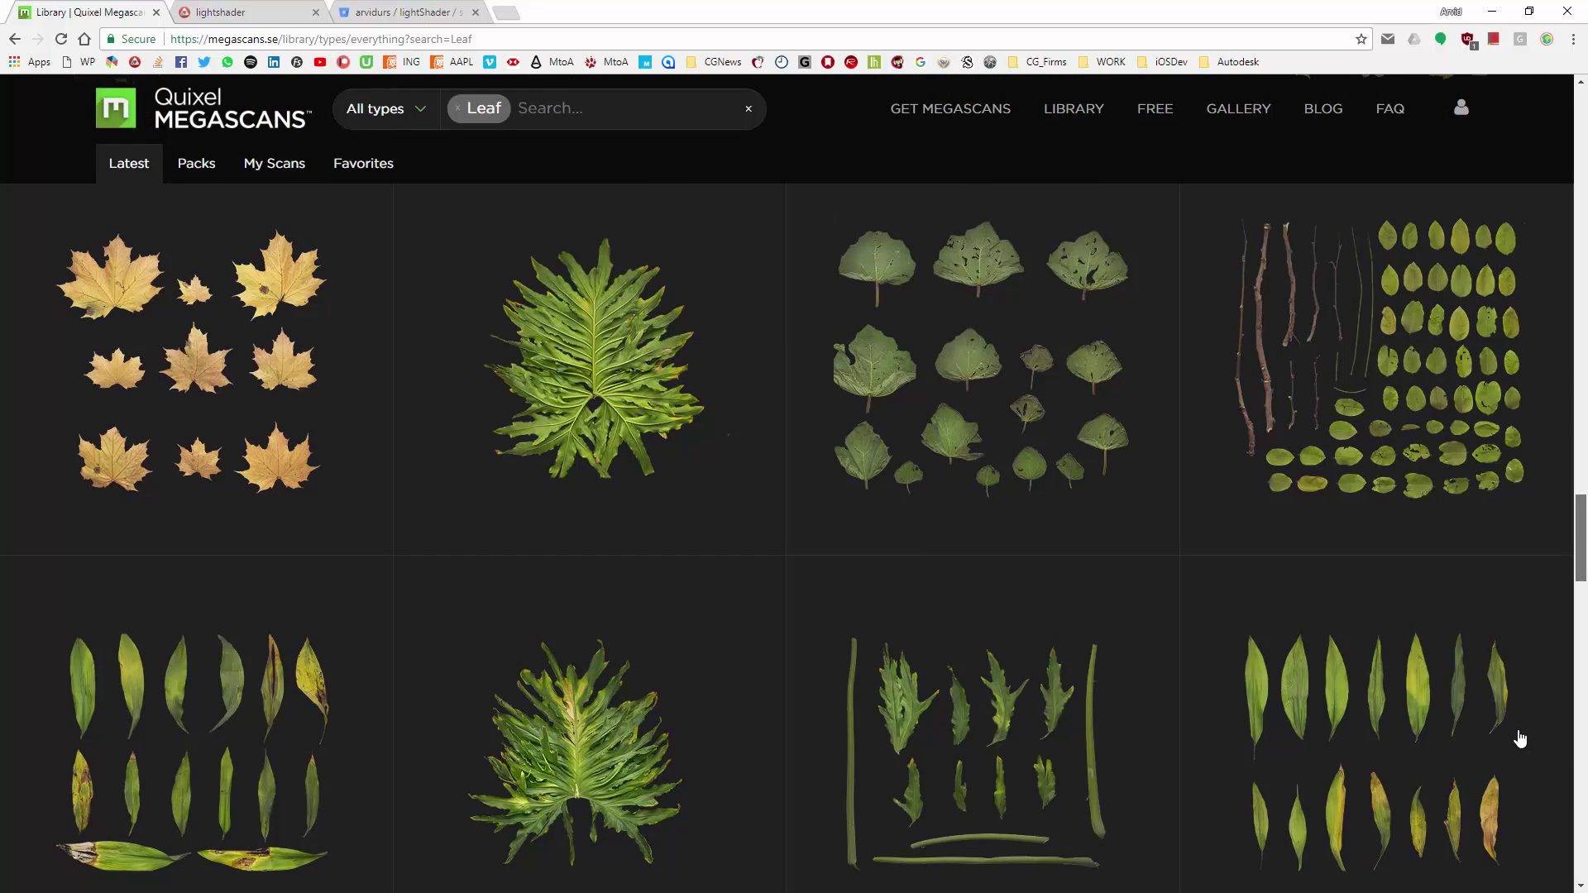
scroll(1522, 761, down, 10)
scroll(1529, 794, up, 5)
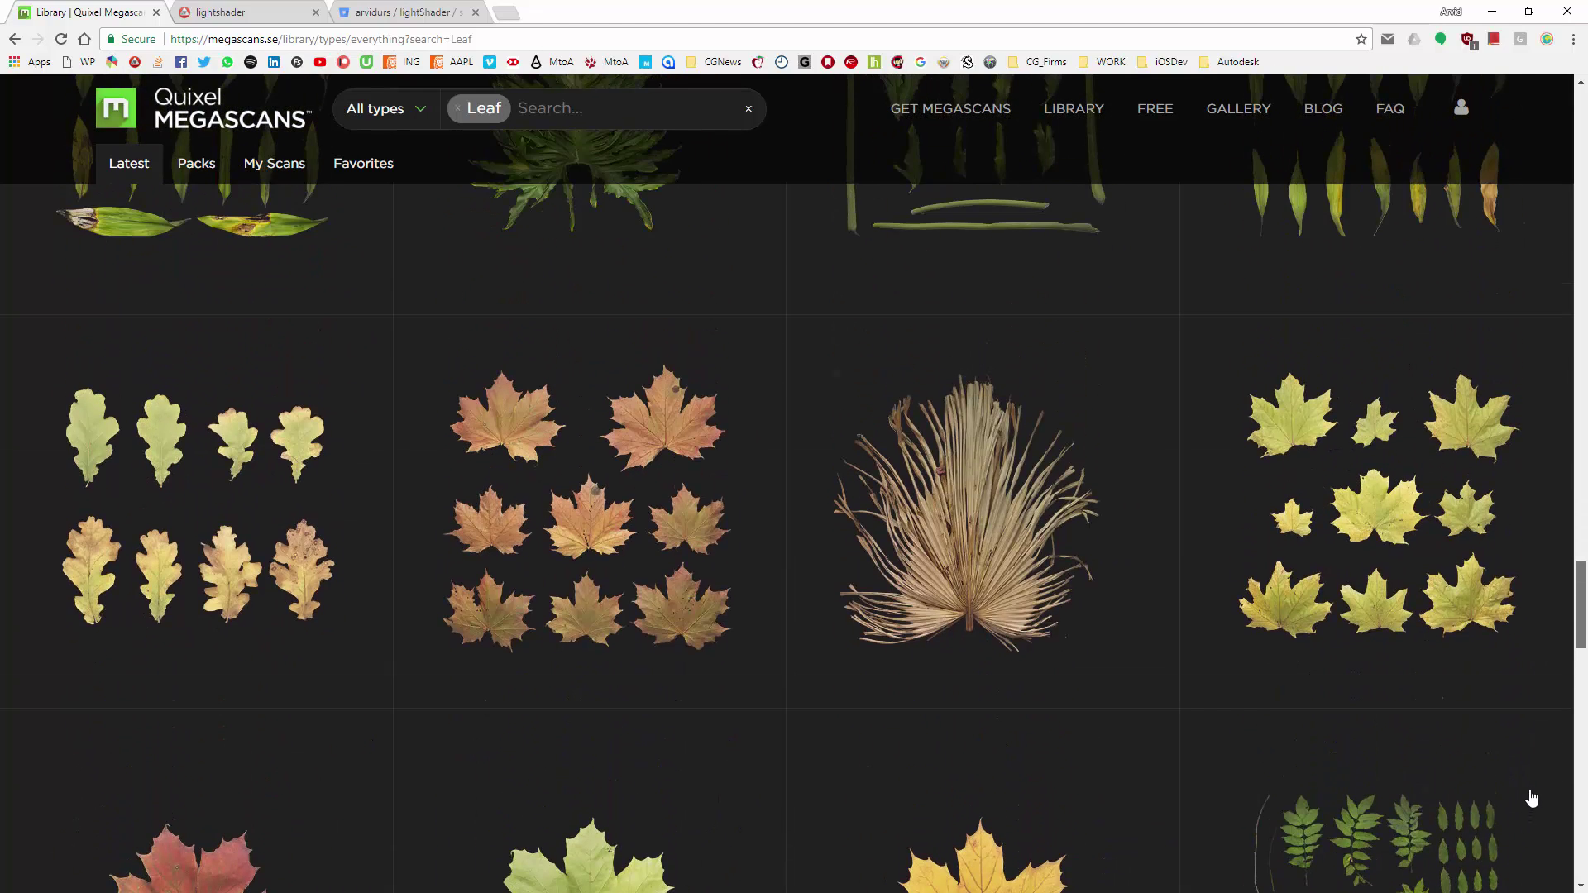
scroll(1532, 798, up, 8)
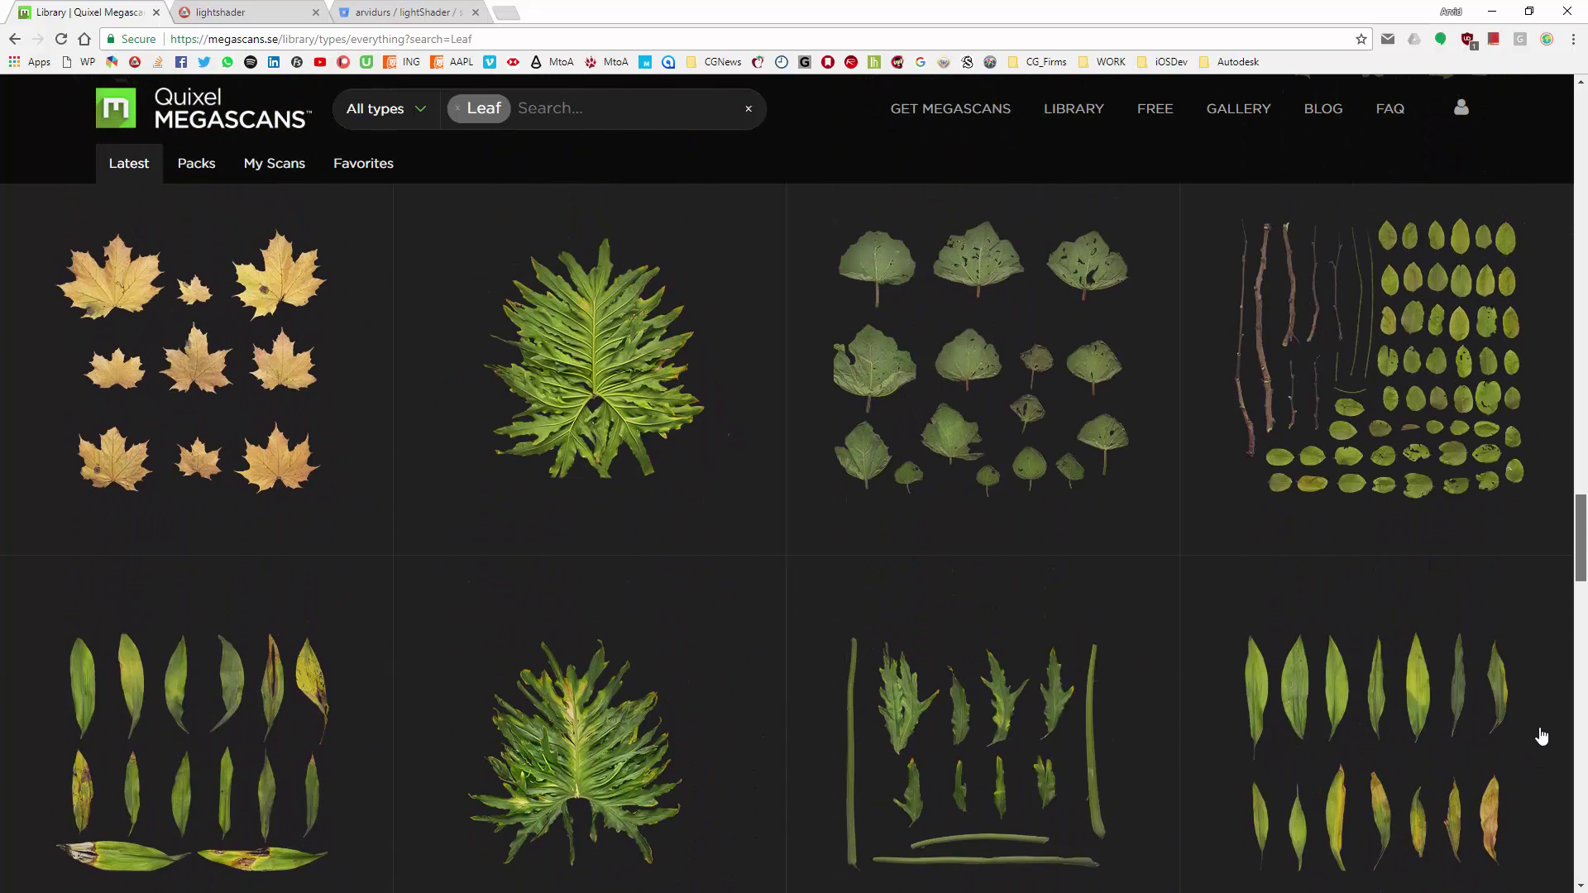
scroll(1542, 736, down, 15)
scroll(1146, 629, up, 2)
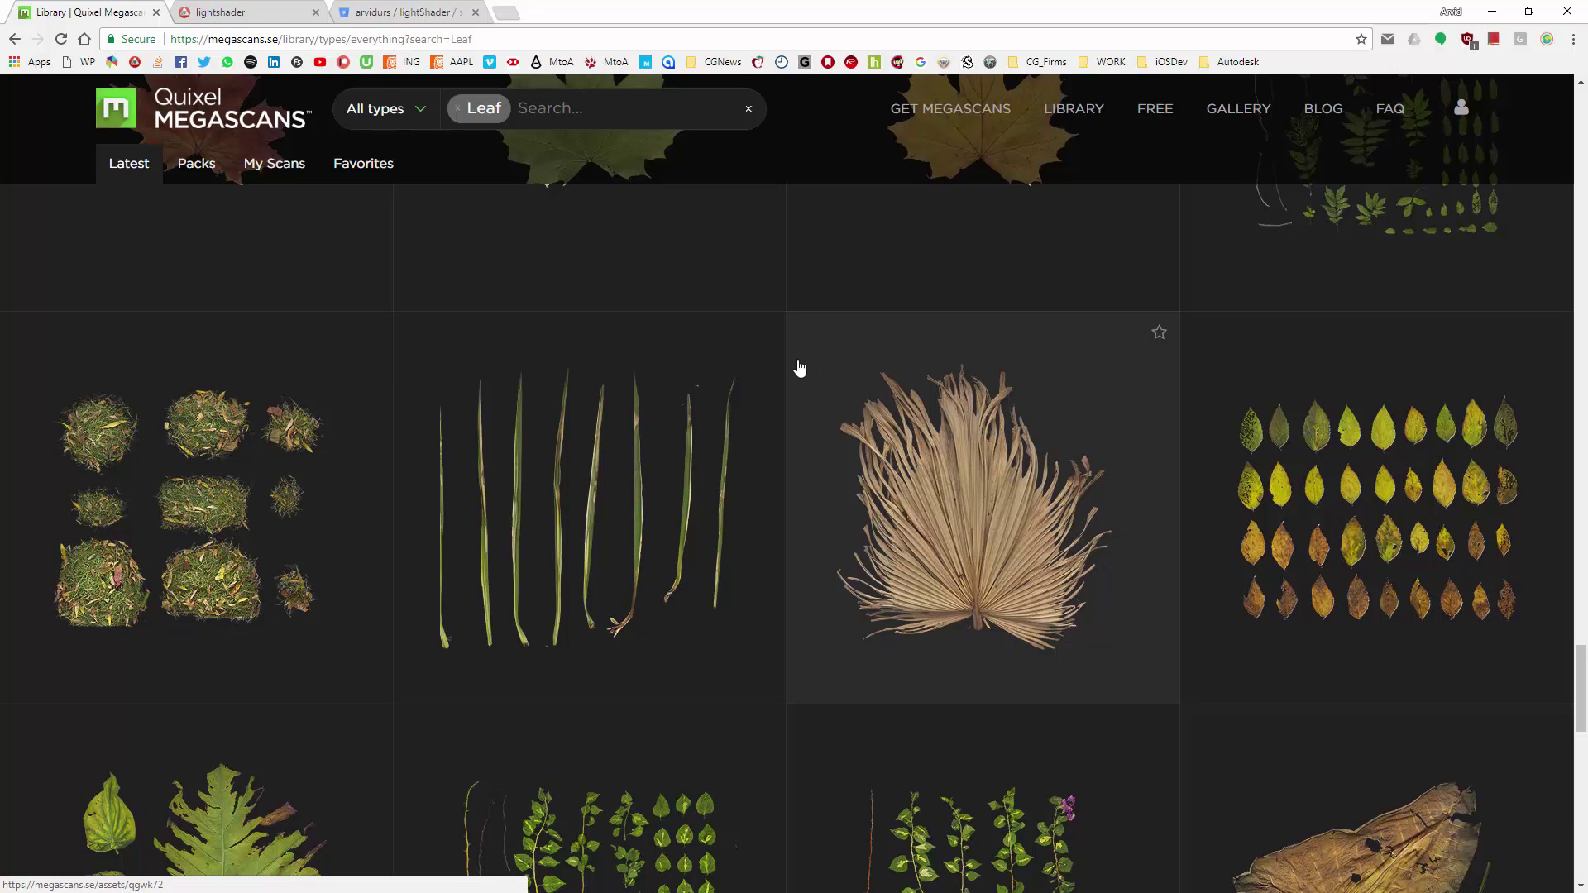
Open the free Megascans assets and look through them.
click(1156, 110)
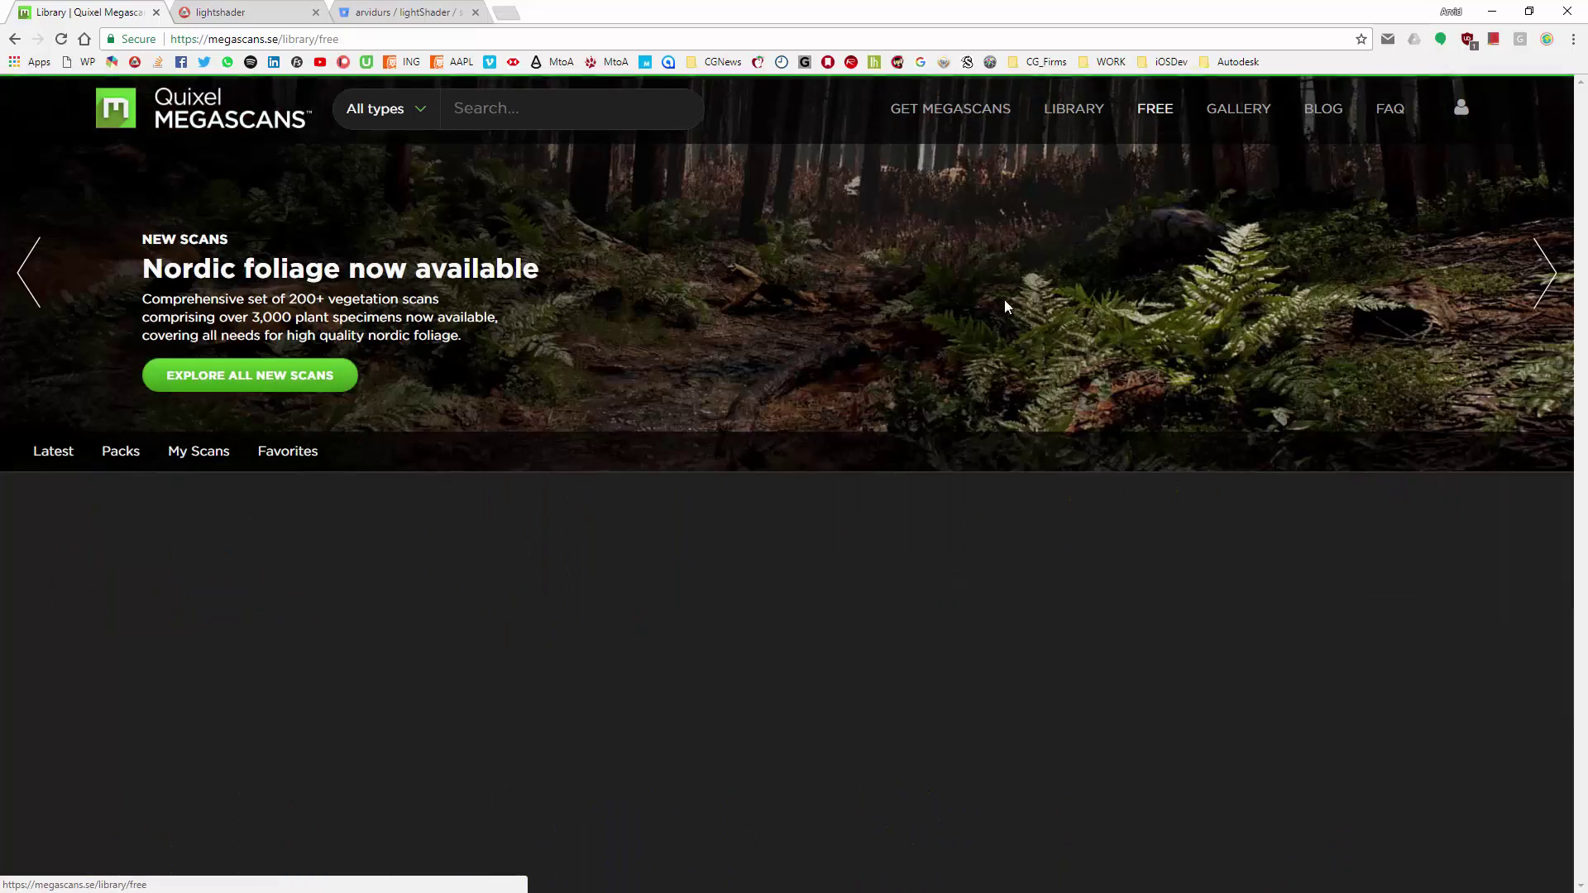
scroll(519, 598, down, 5)
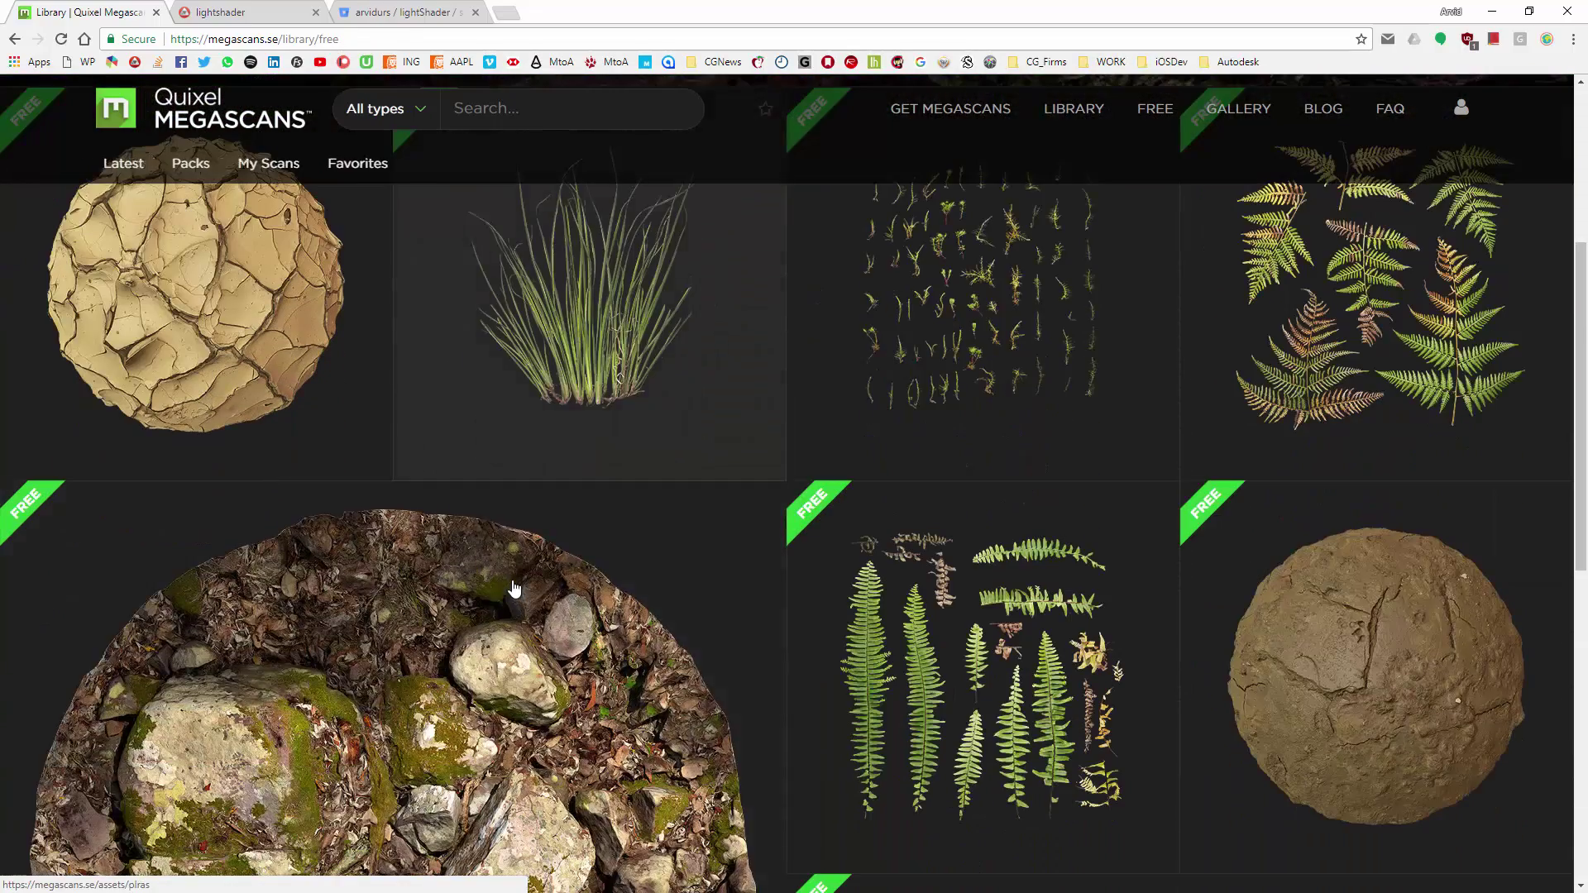
mouse_move(1582, 275)
mouse_down()
mouse_move(1572, 568)
mouse_move(1576, 256)
mouse_up()
scroll(953, 443, up, 4)
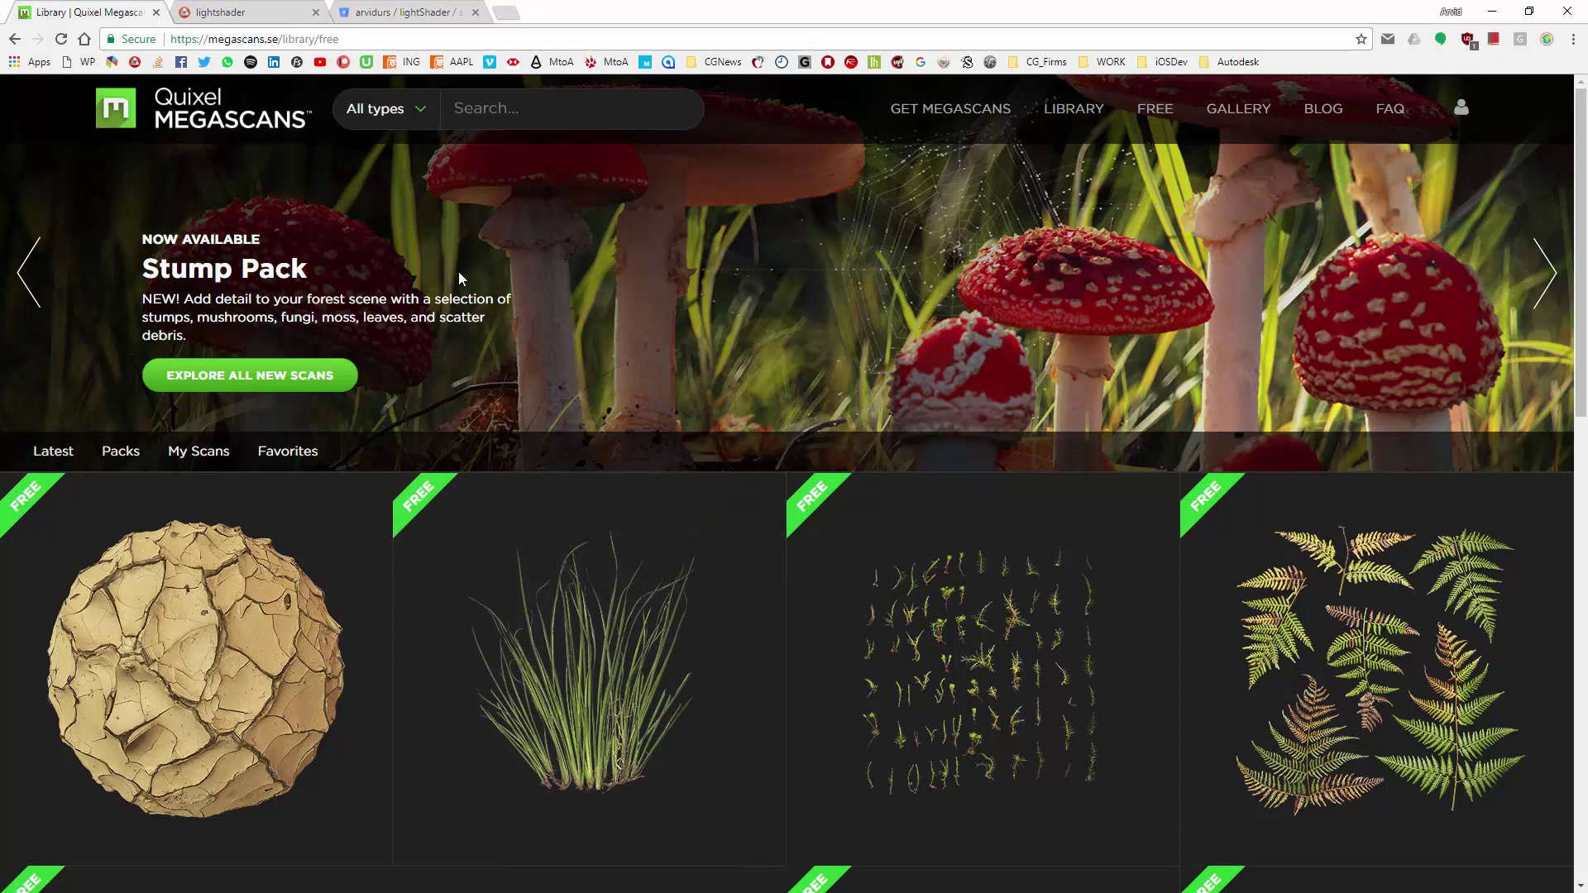
Look into the osl folder of the lightShader Bitbucket repository and return to the source root.
click(375, 20)
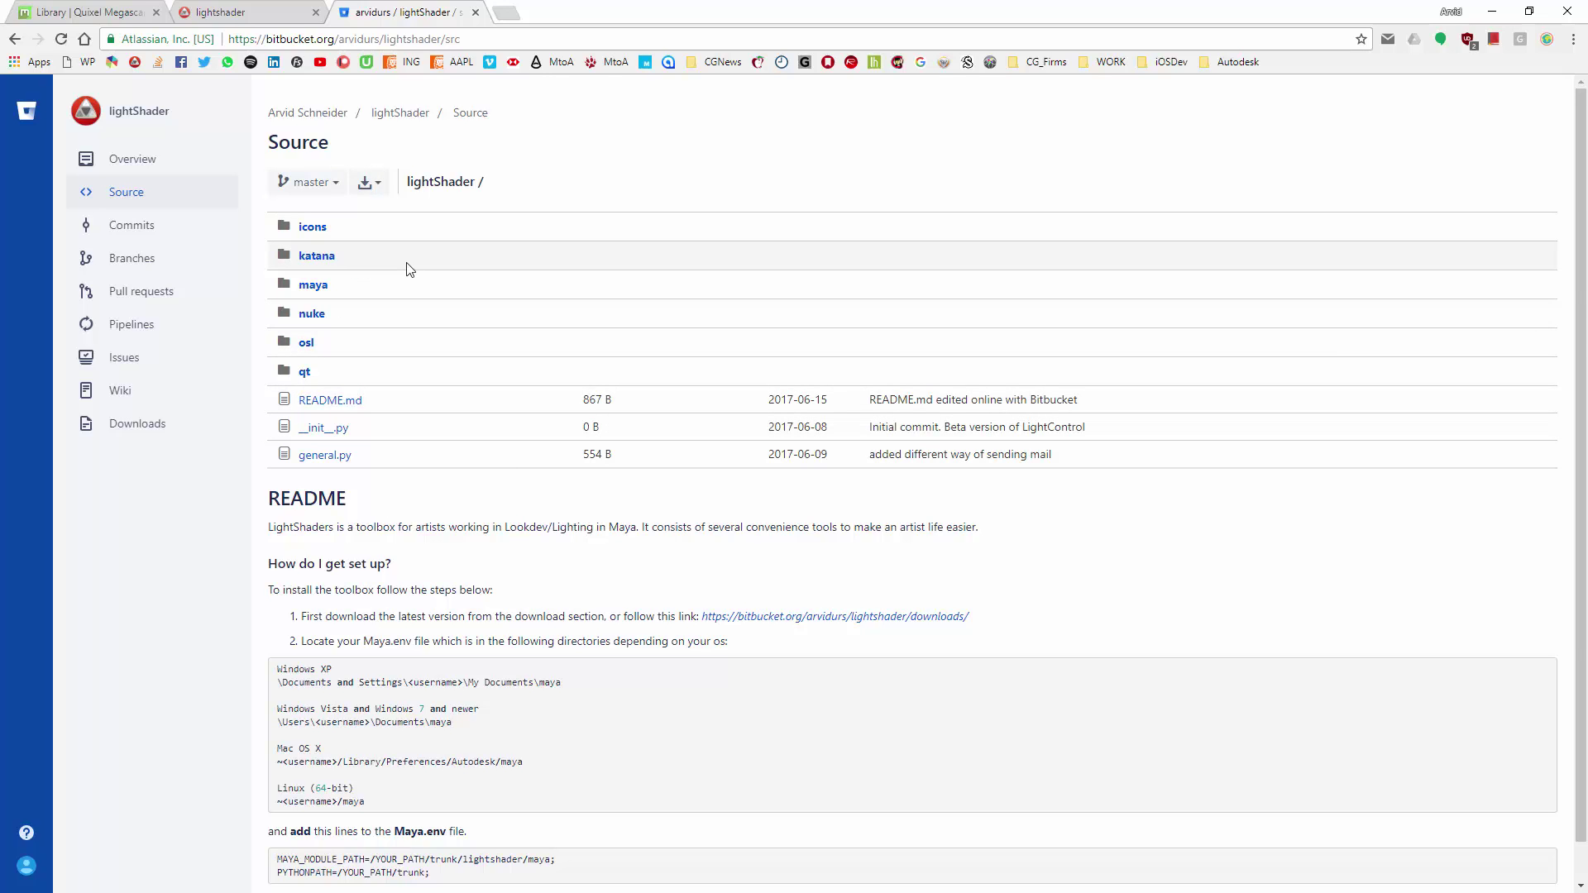
click(354, 284)
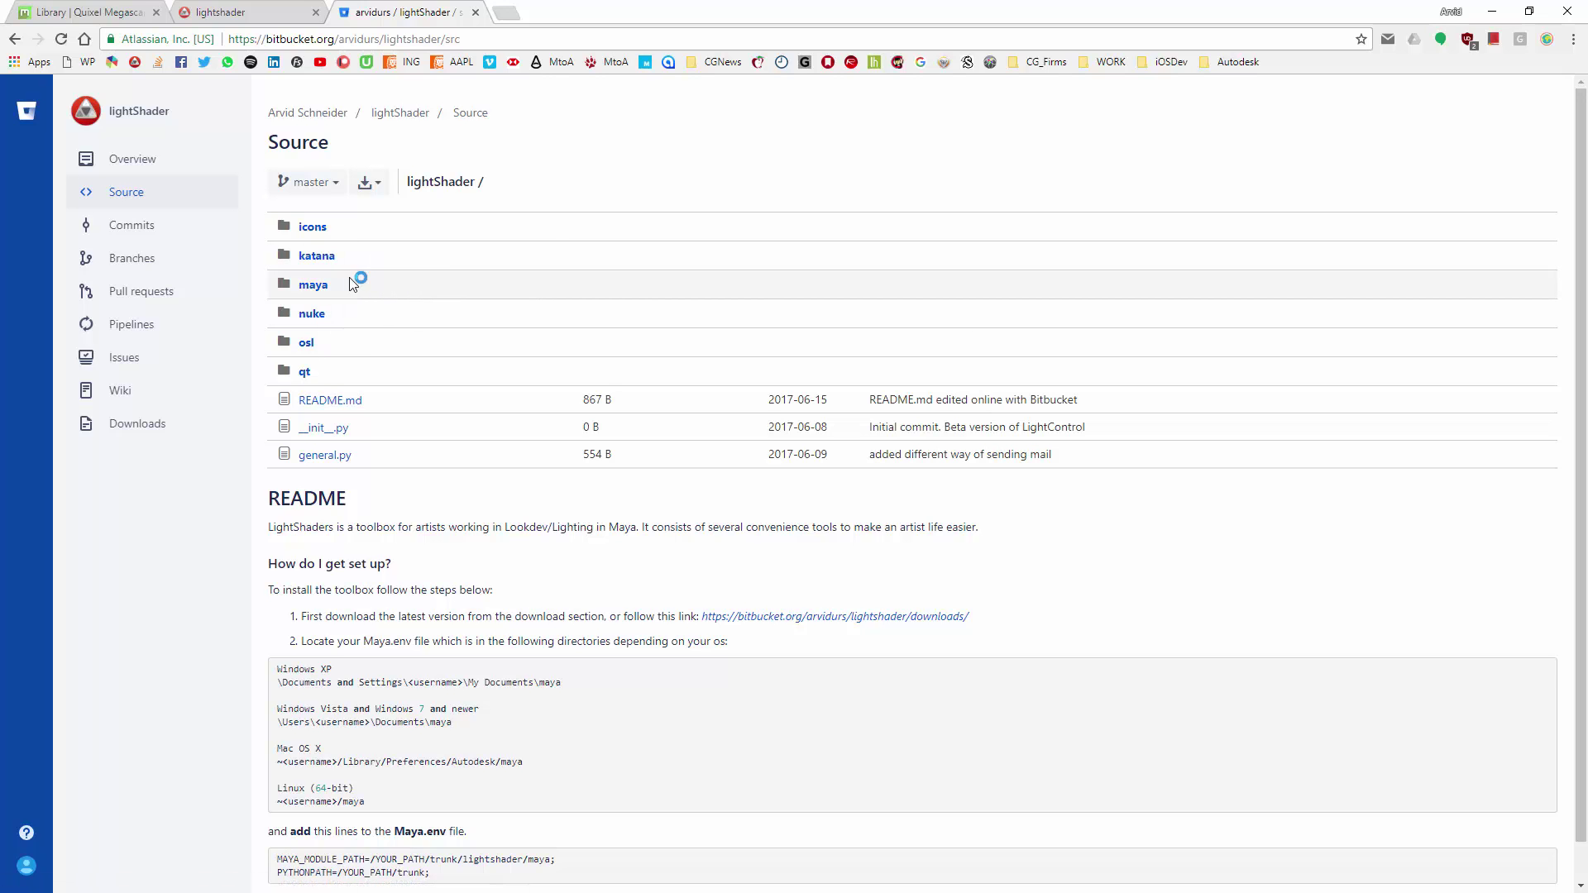
click(317, 349)
key(alt+Left)
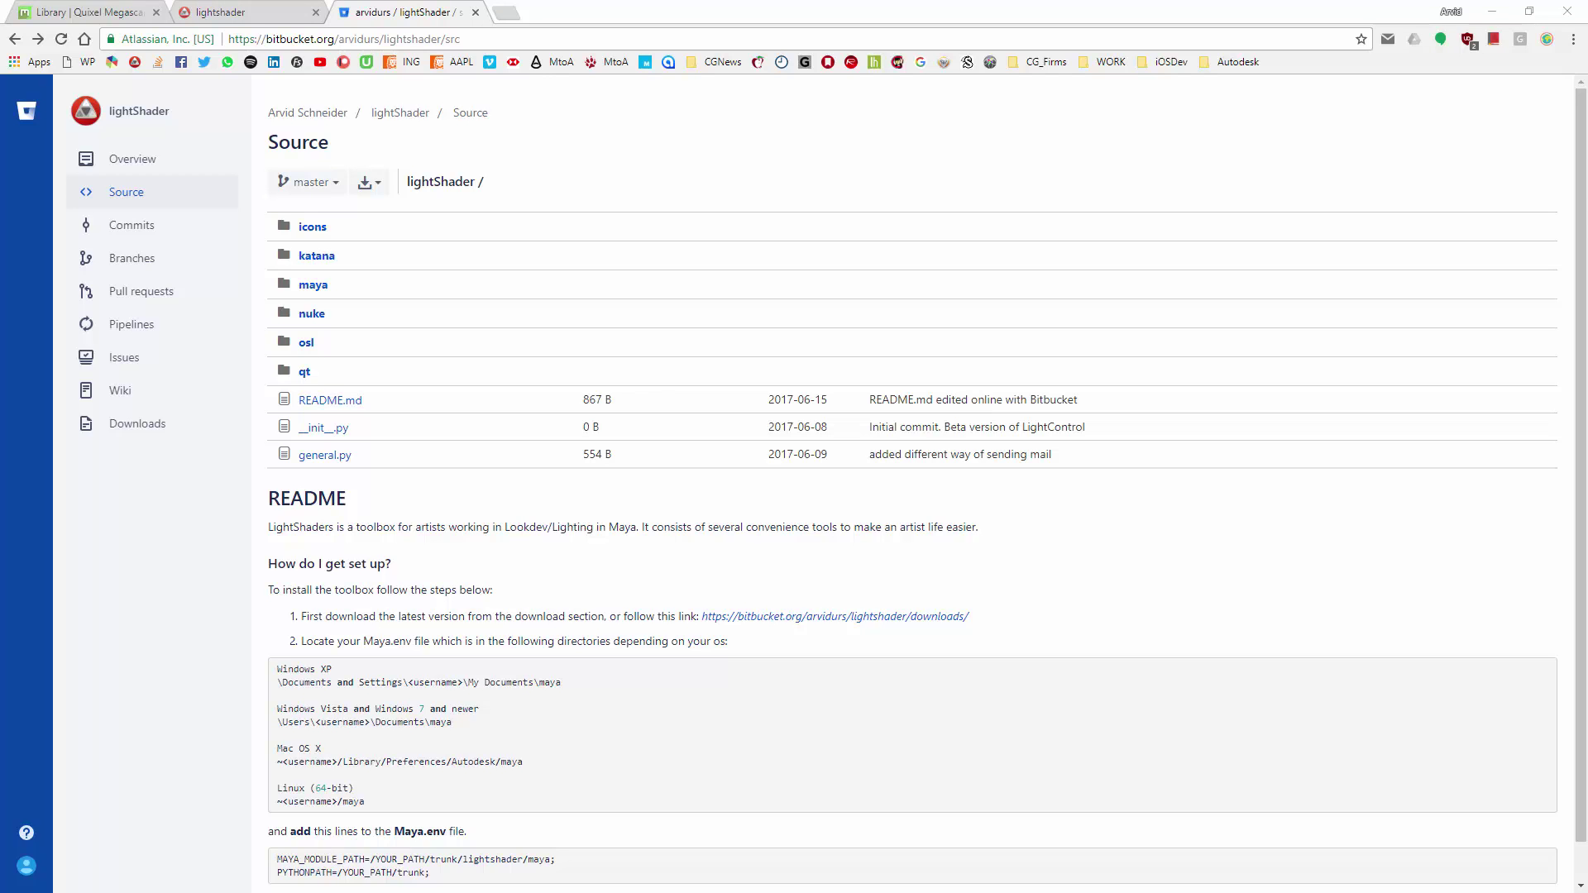
Switch to the lightshader Slack workspace, read the general and osl channels, and minimize Slack to reveal Maya.
double_click(847, 8)
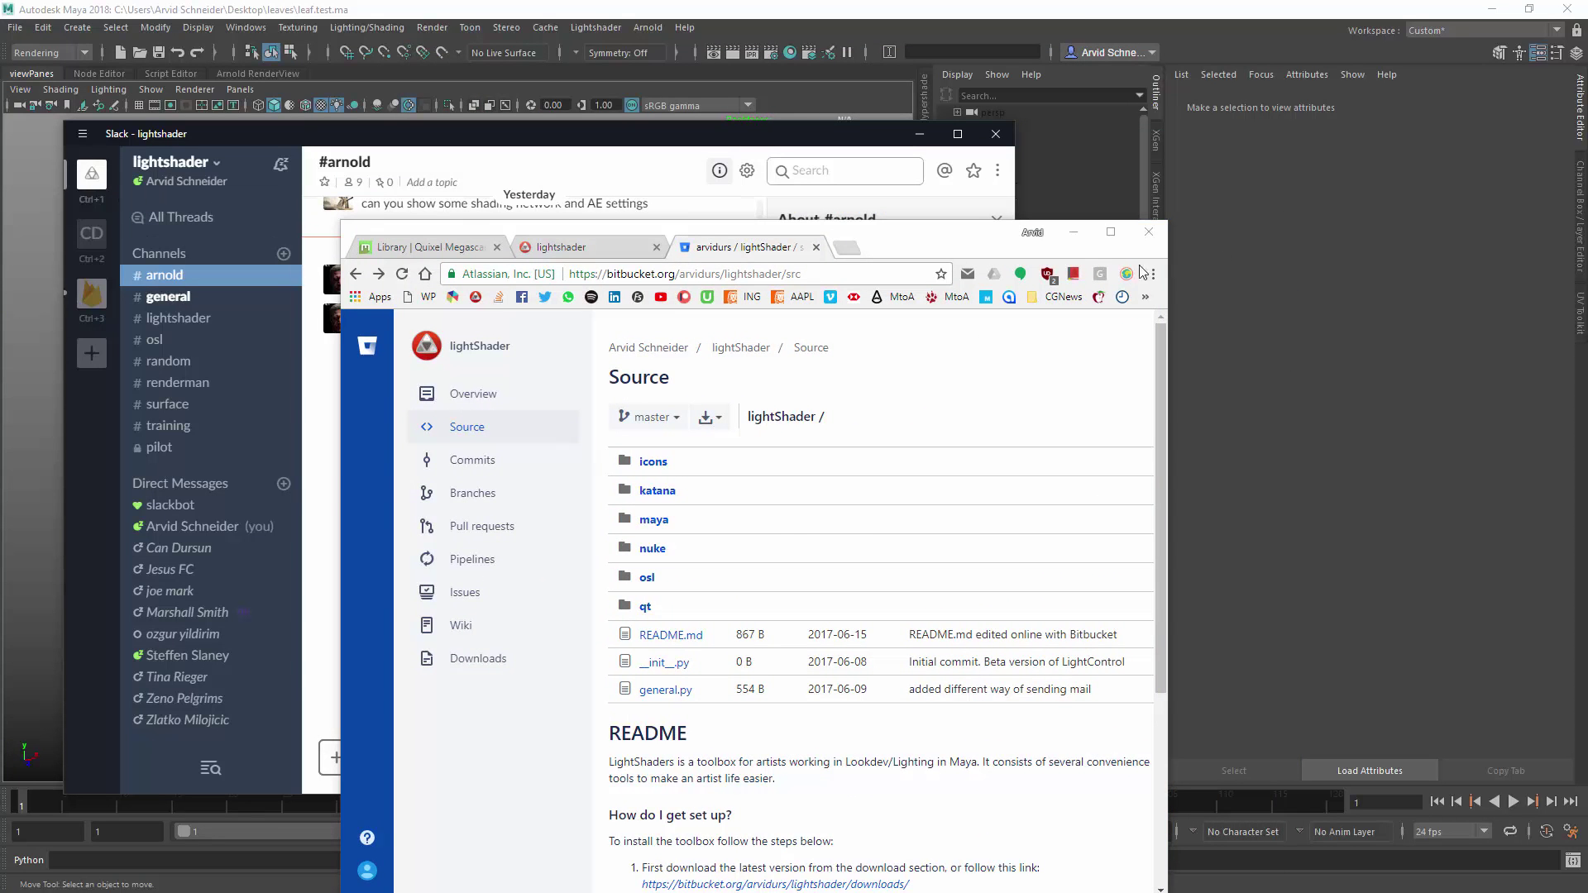
click(1074, 232)
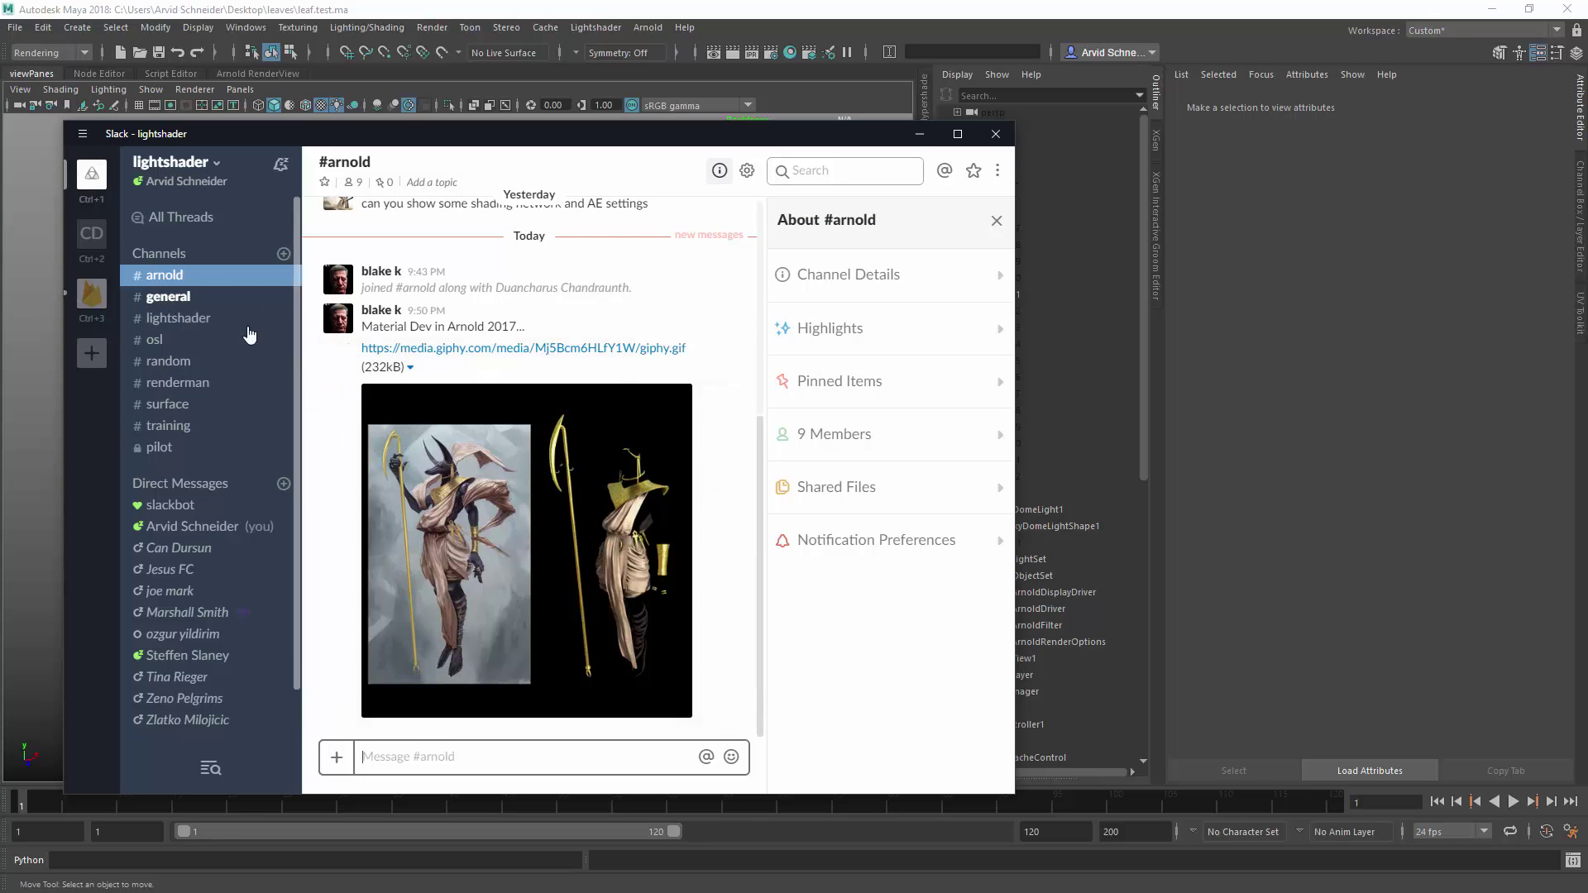
click(166, 296)
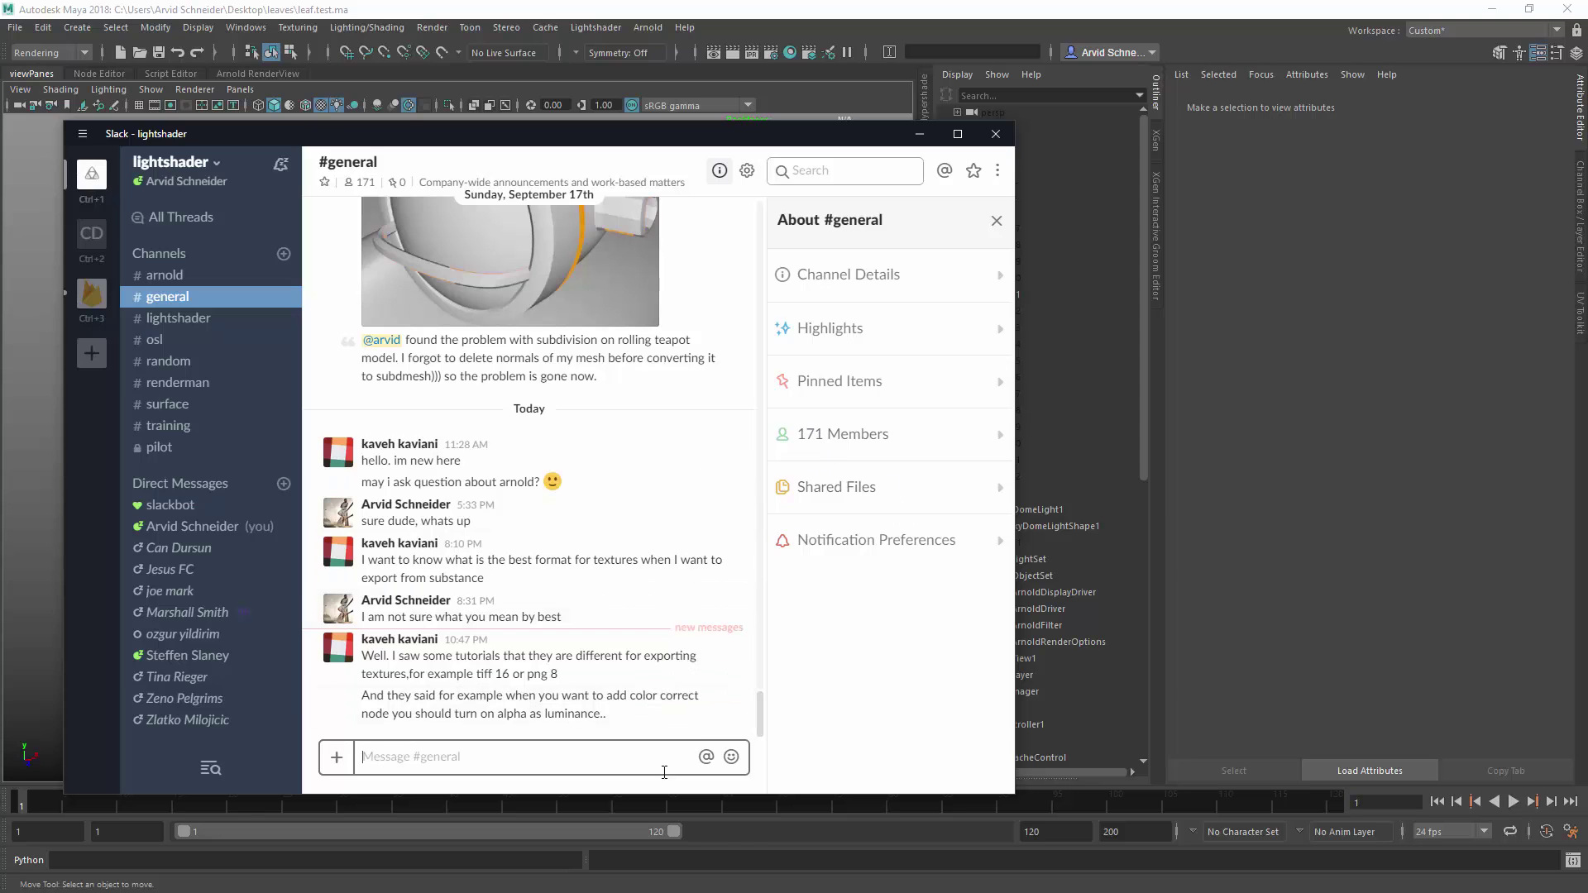
scroll(599, 480, up, 5)
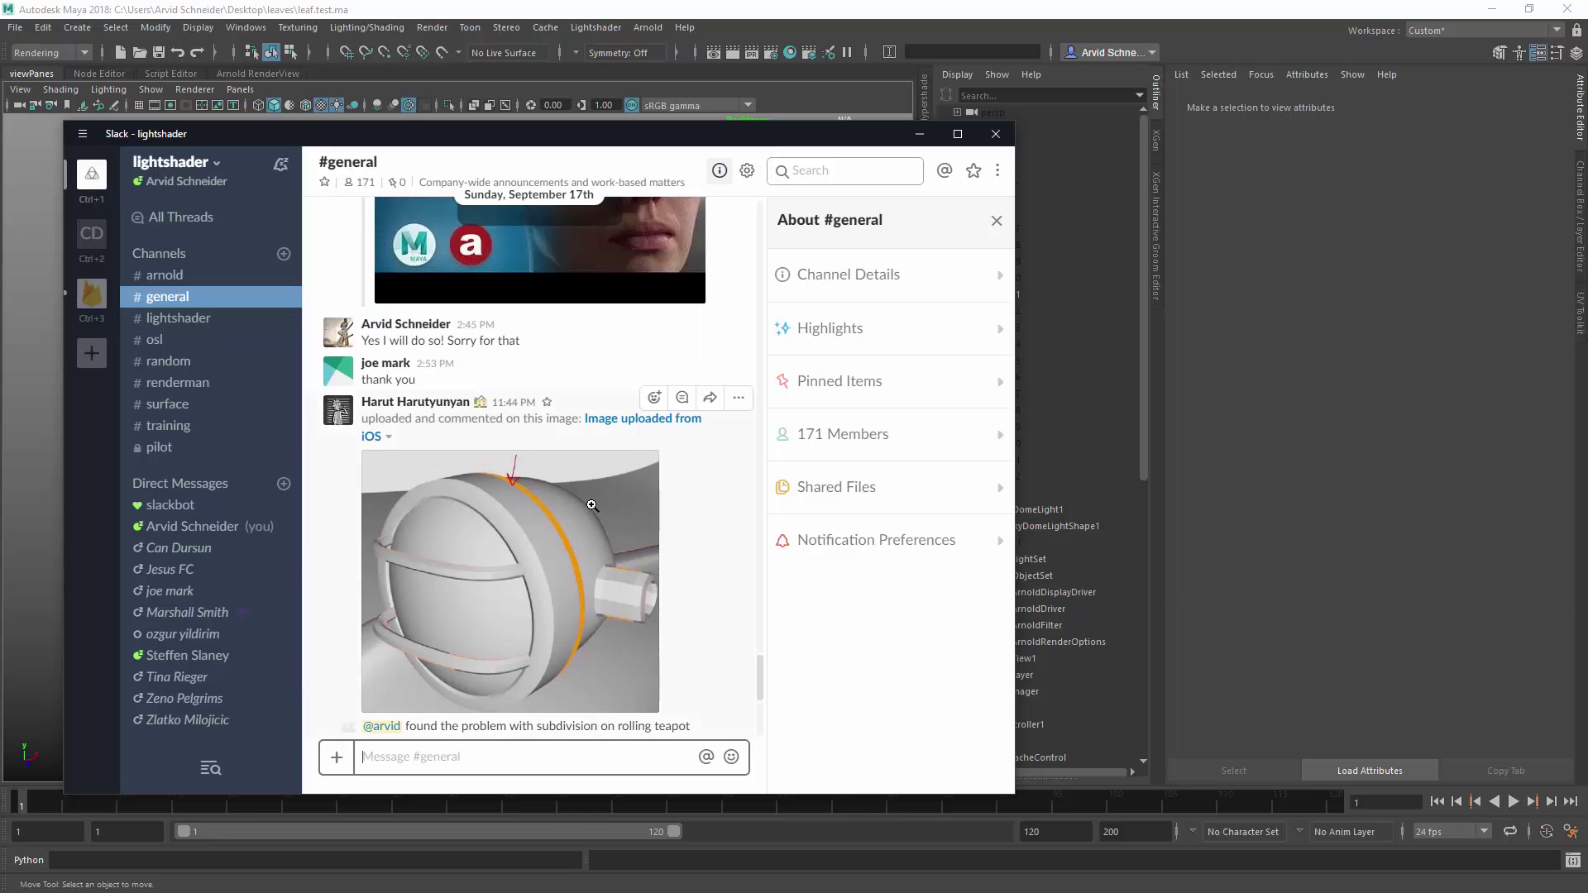
scroll(529, 497, down, 5)
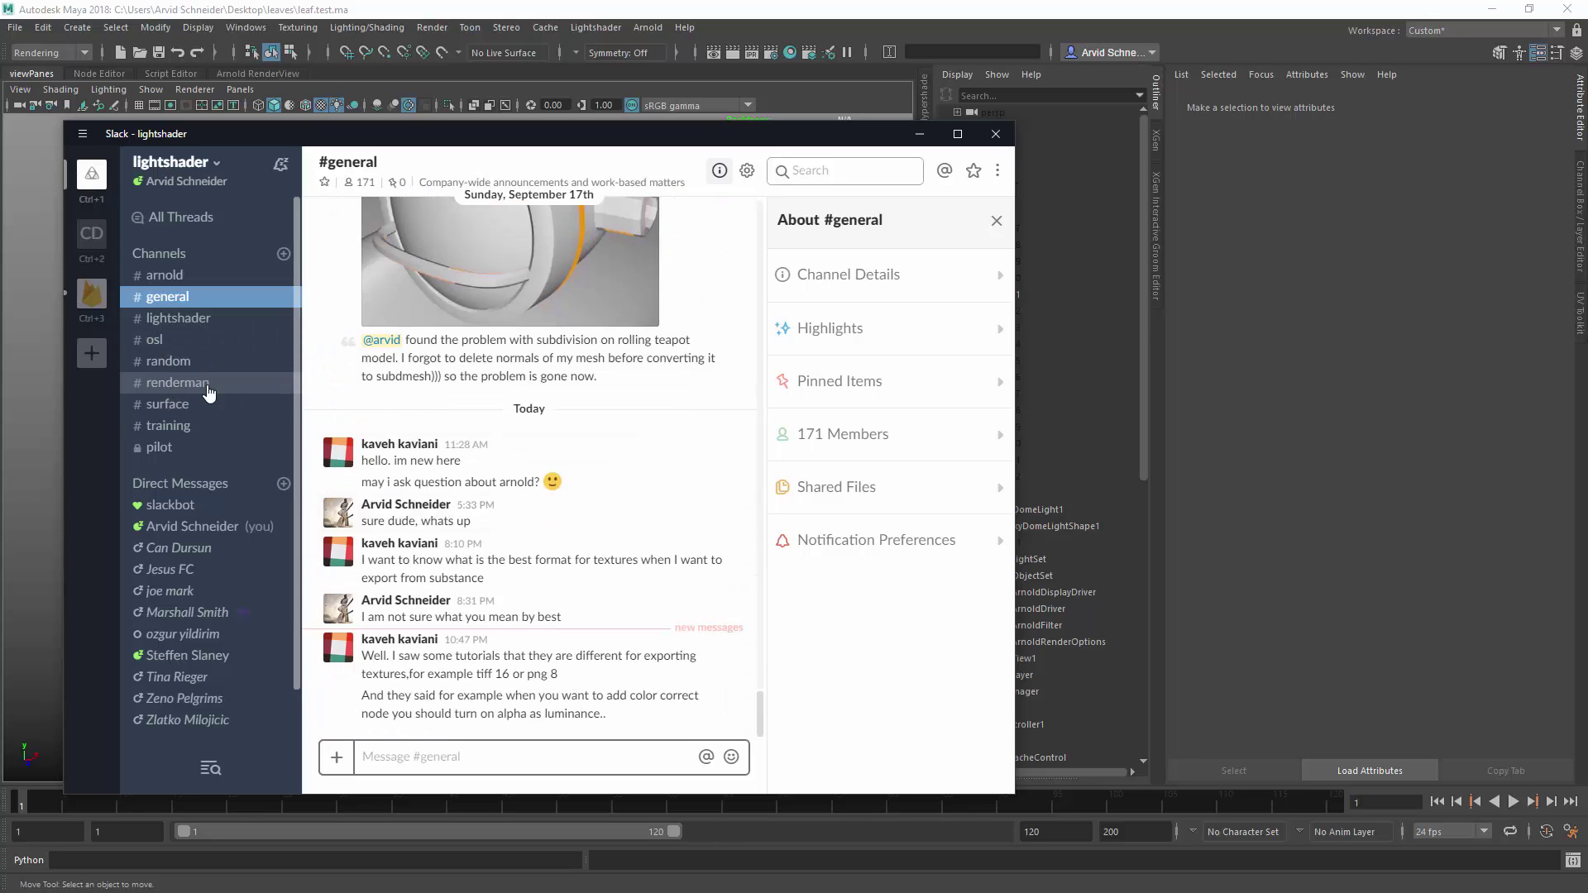
click(171, 342)
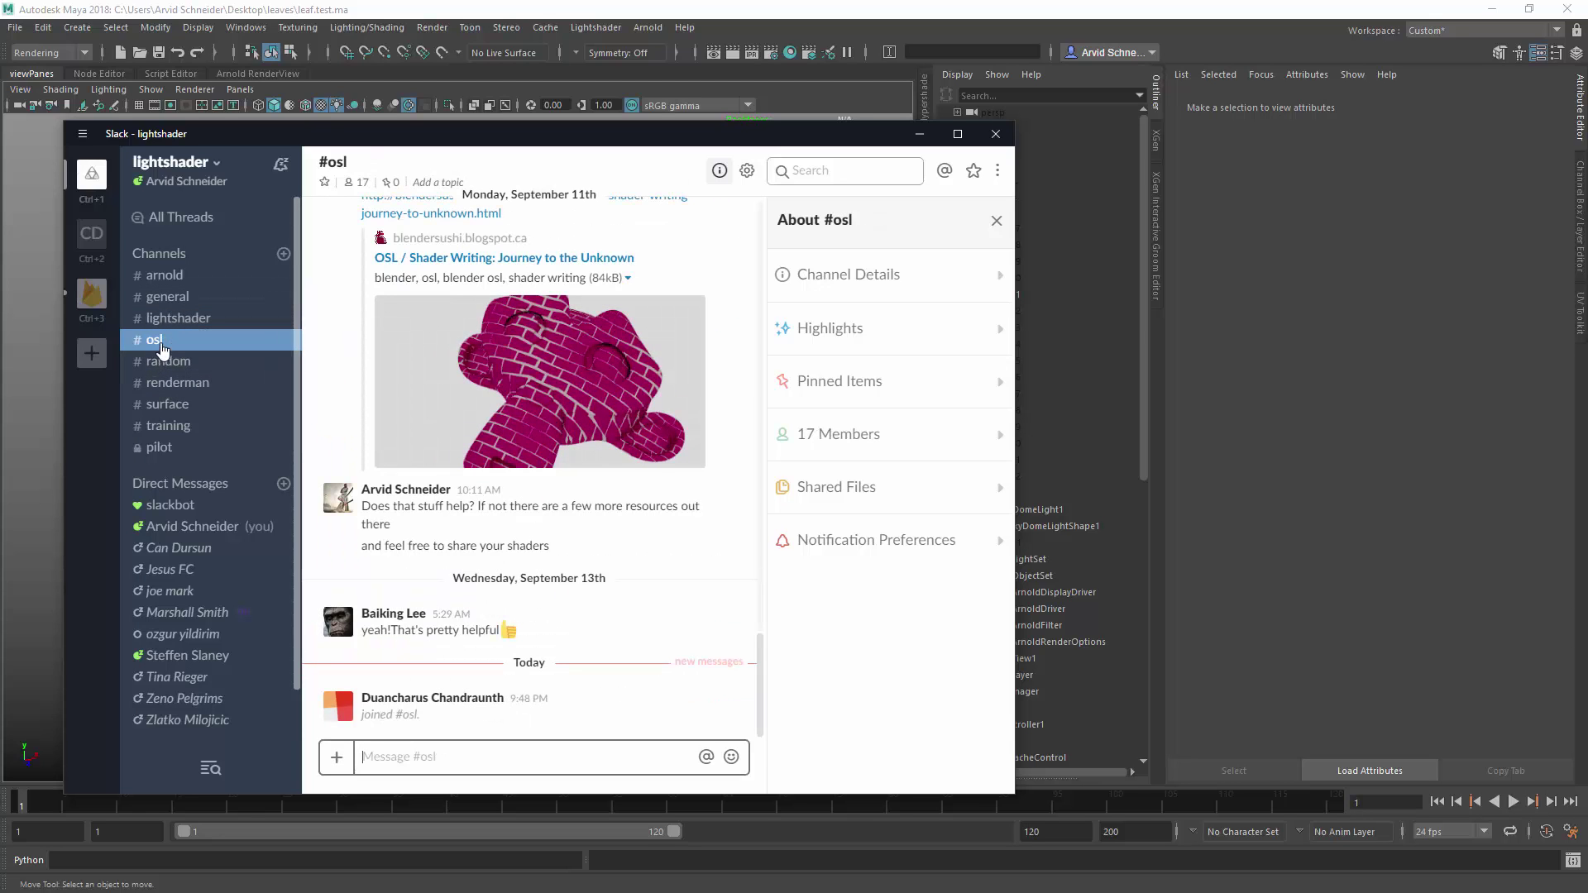
click(917, 137)
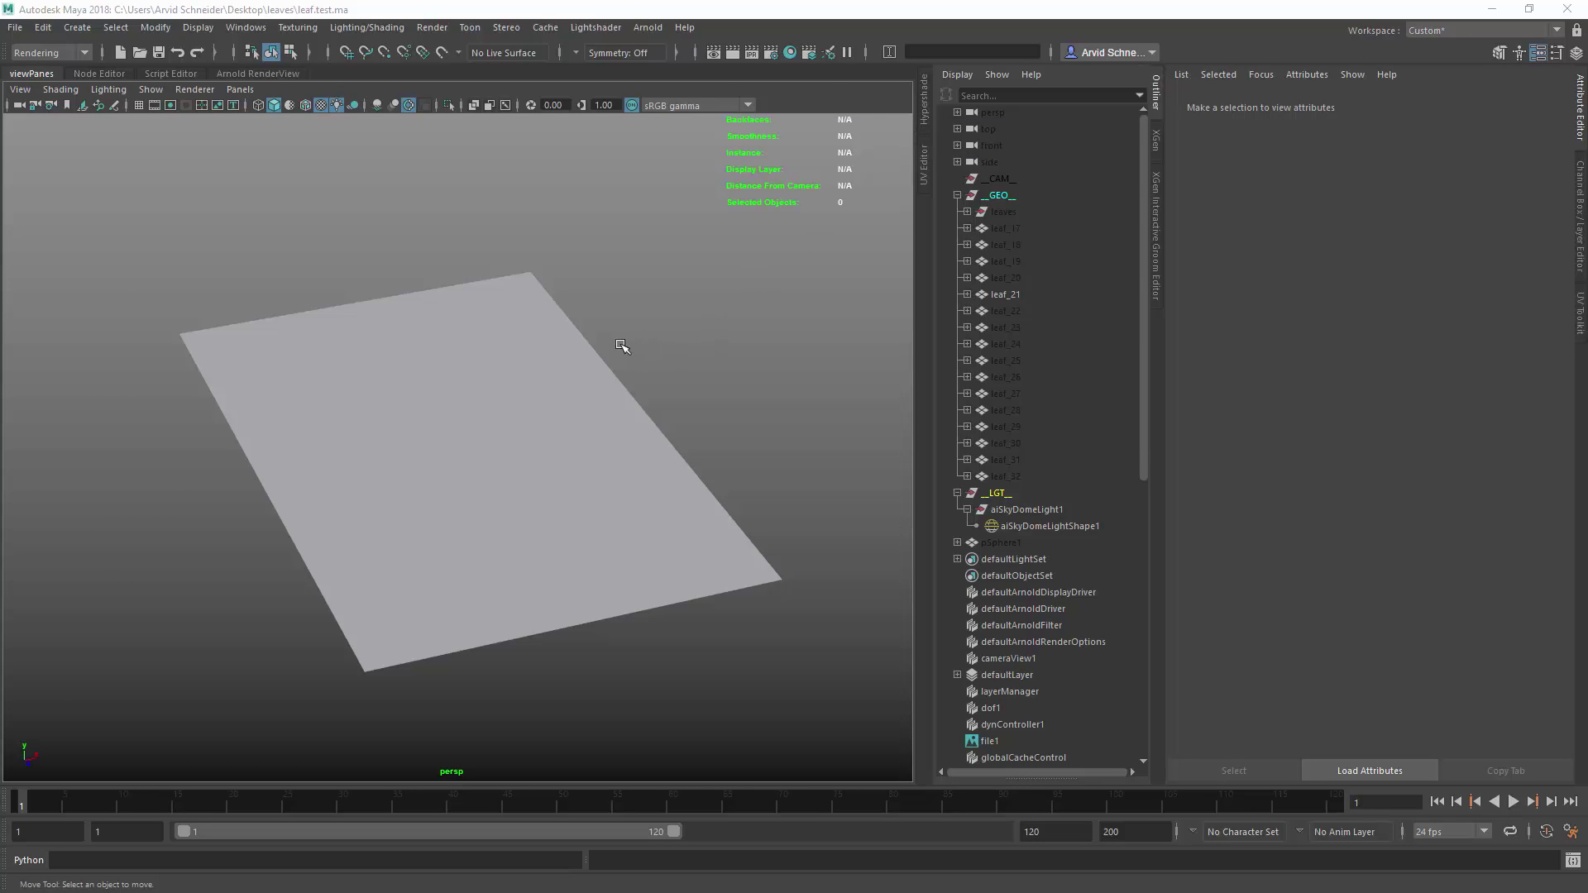
Display wireframe on shaded in the perspective view and select the leaf_21 plane.
alt+drag(542, 498, 718, 346)
key(q)
click(444, 414)
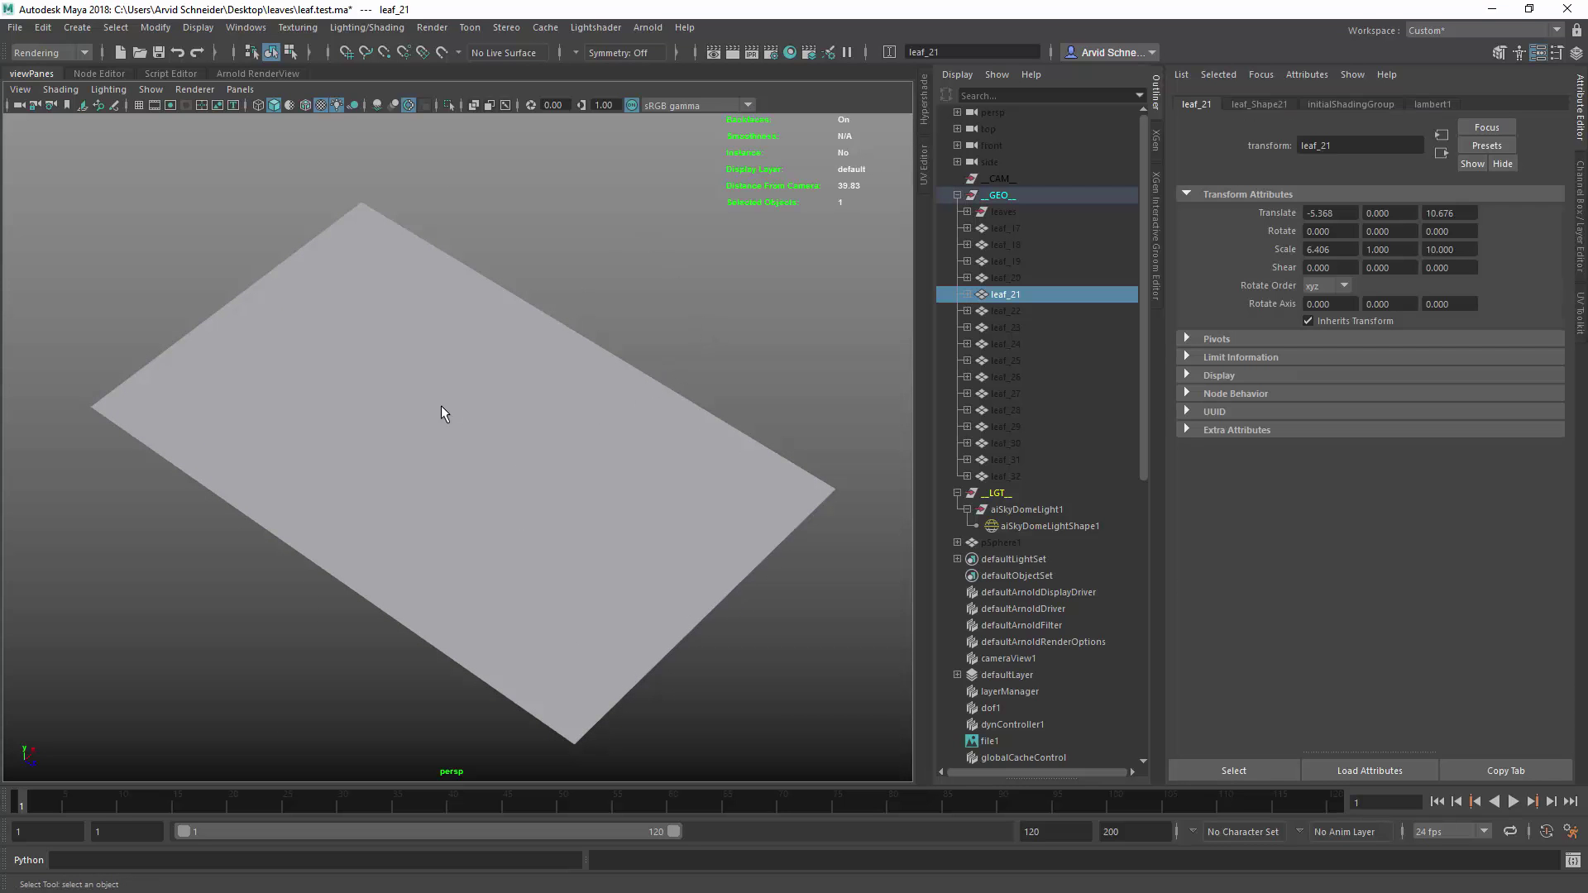
click(305, 105)
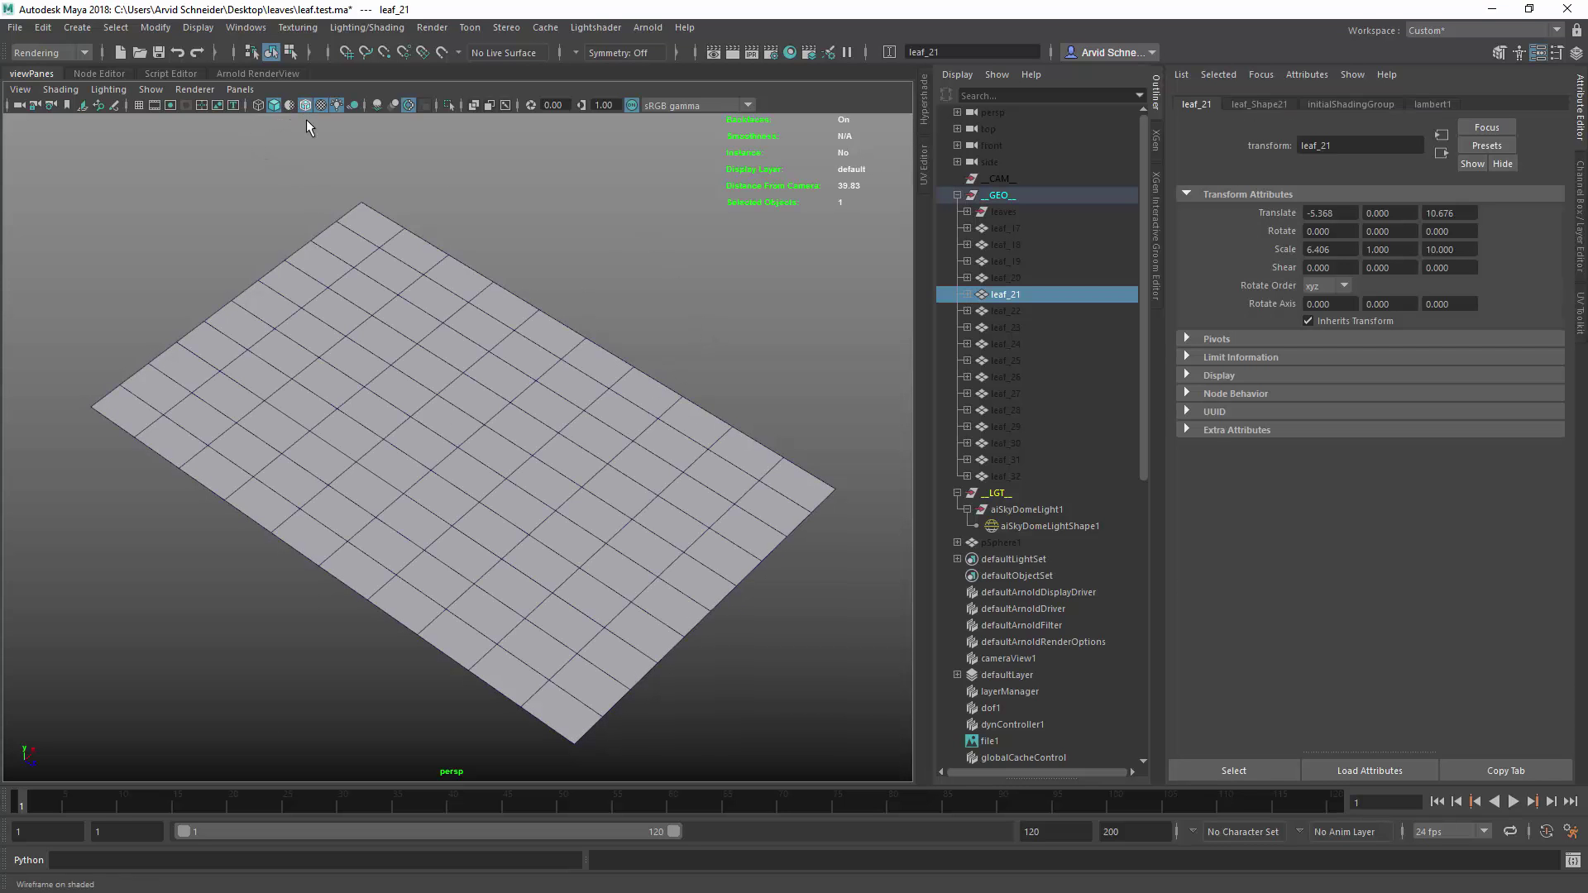
mouse_move(484, 442)
alt+mouse_down()
mouse_move(436, 492)
mouse_move(408, 284)
mouse_move(610, 318)
mouse_move(500, 439)
mouse_move(677, 374)
alt+mouse_up()
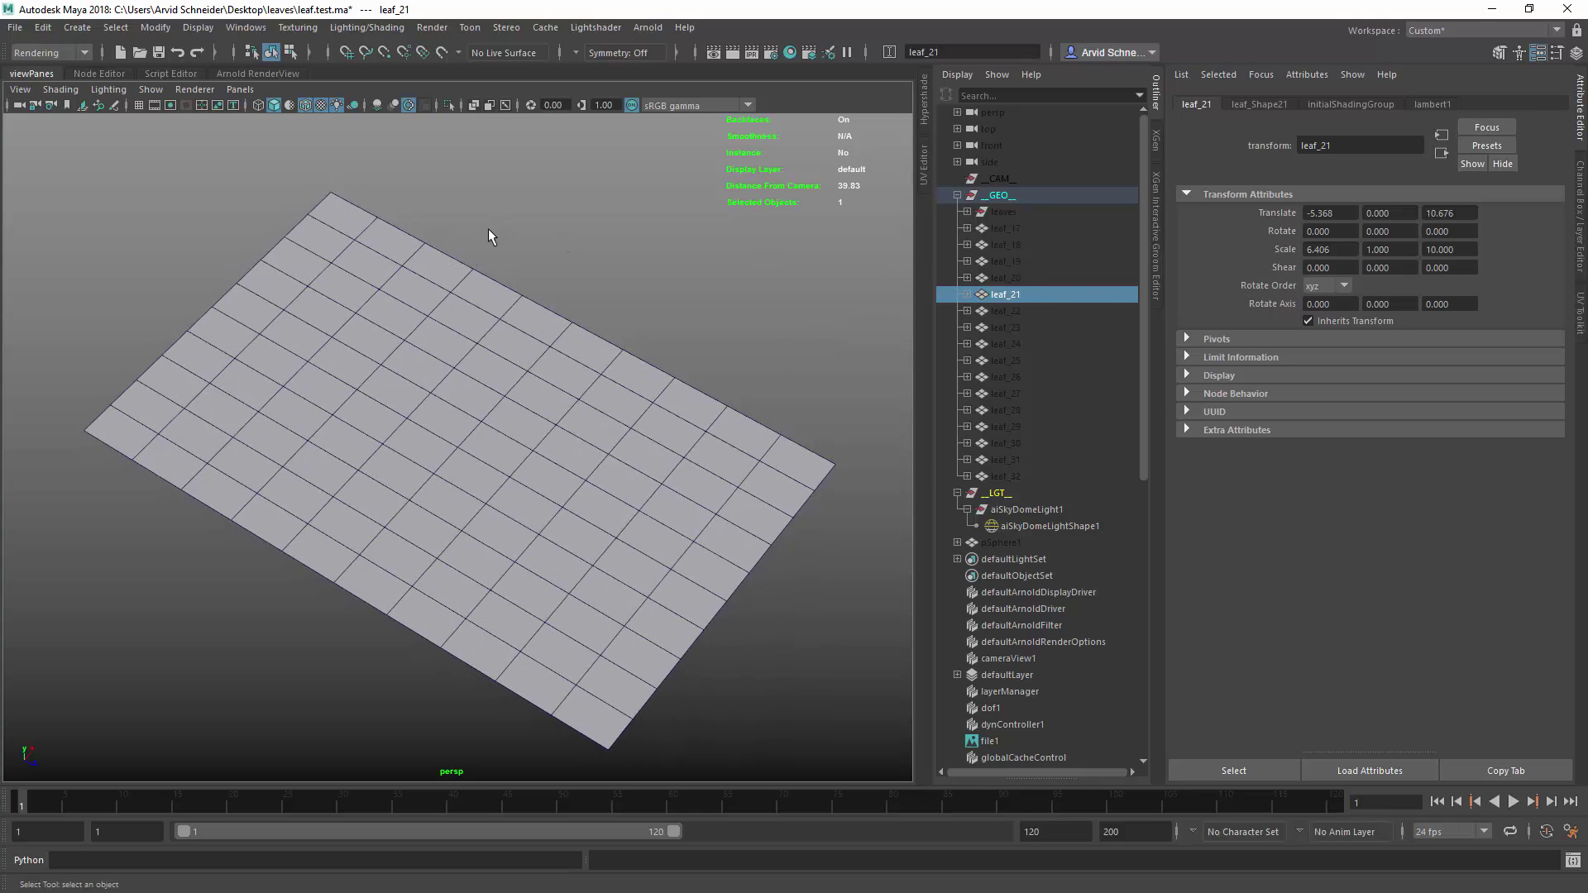
alt+drag(593, 335, 560, 337)
click(667, 272)
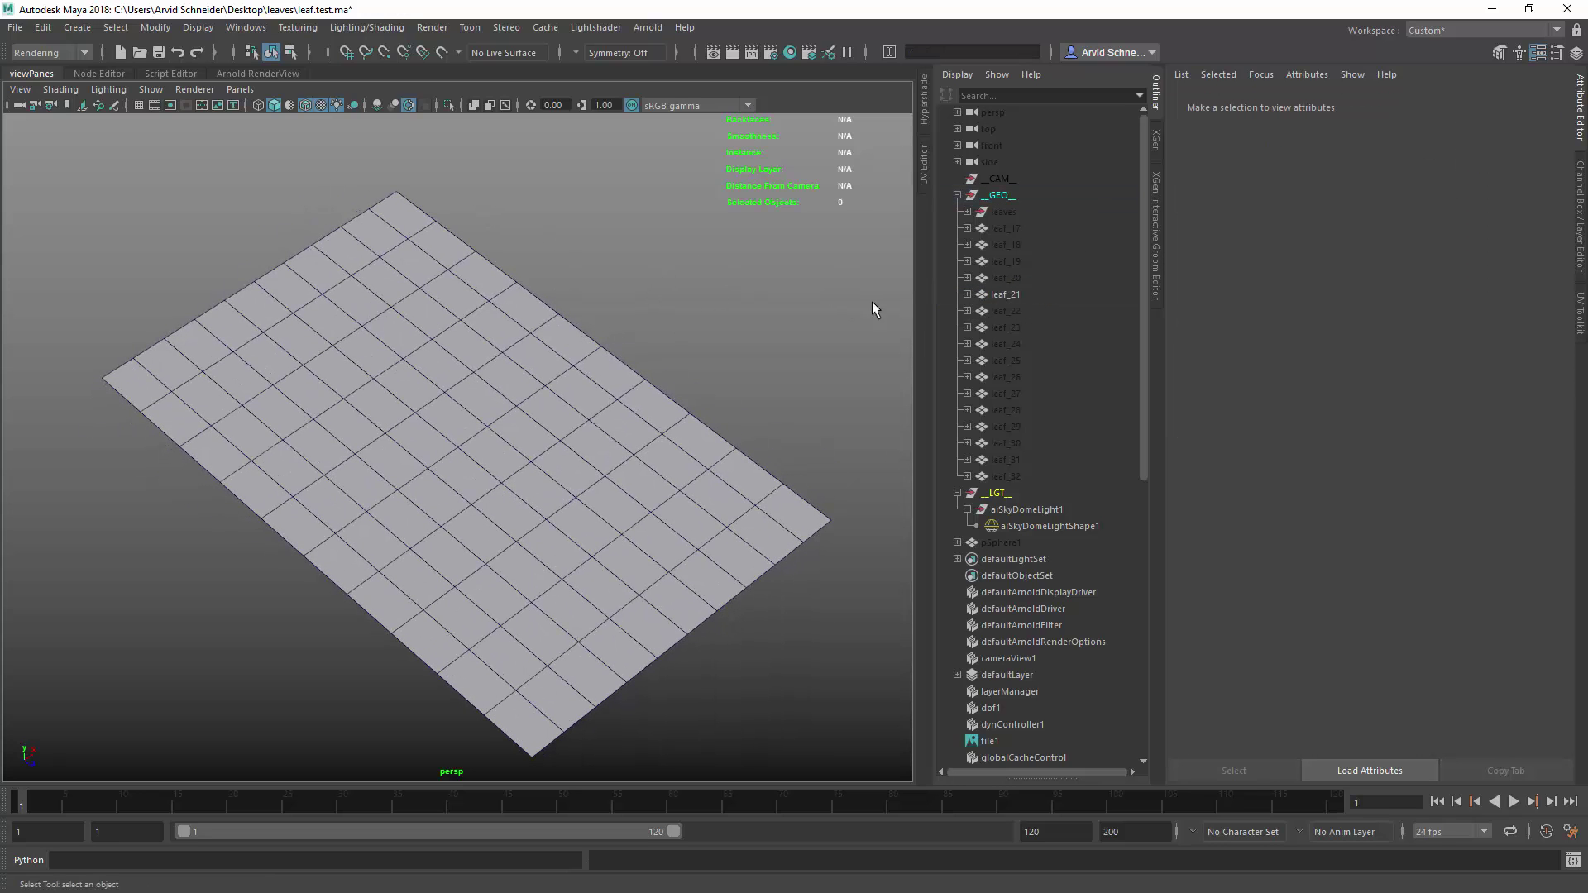
click(1026, 294)
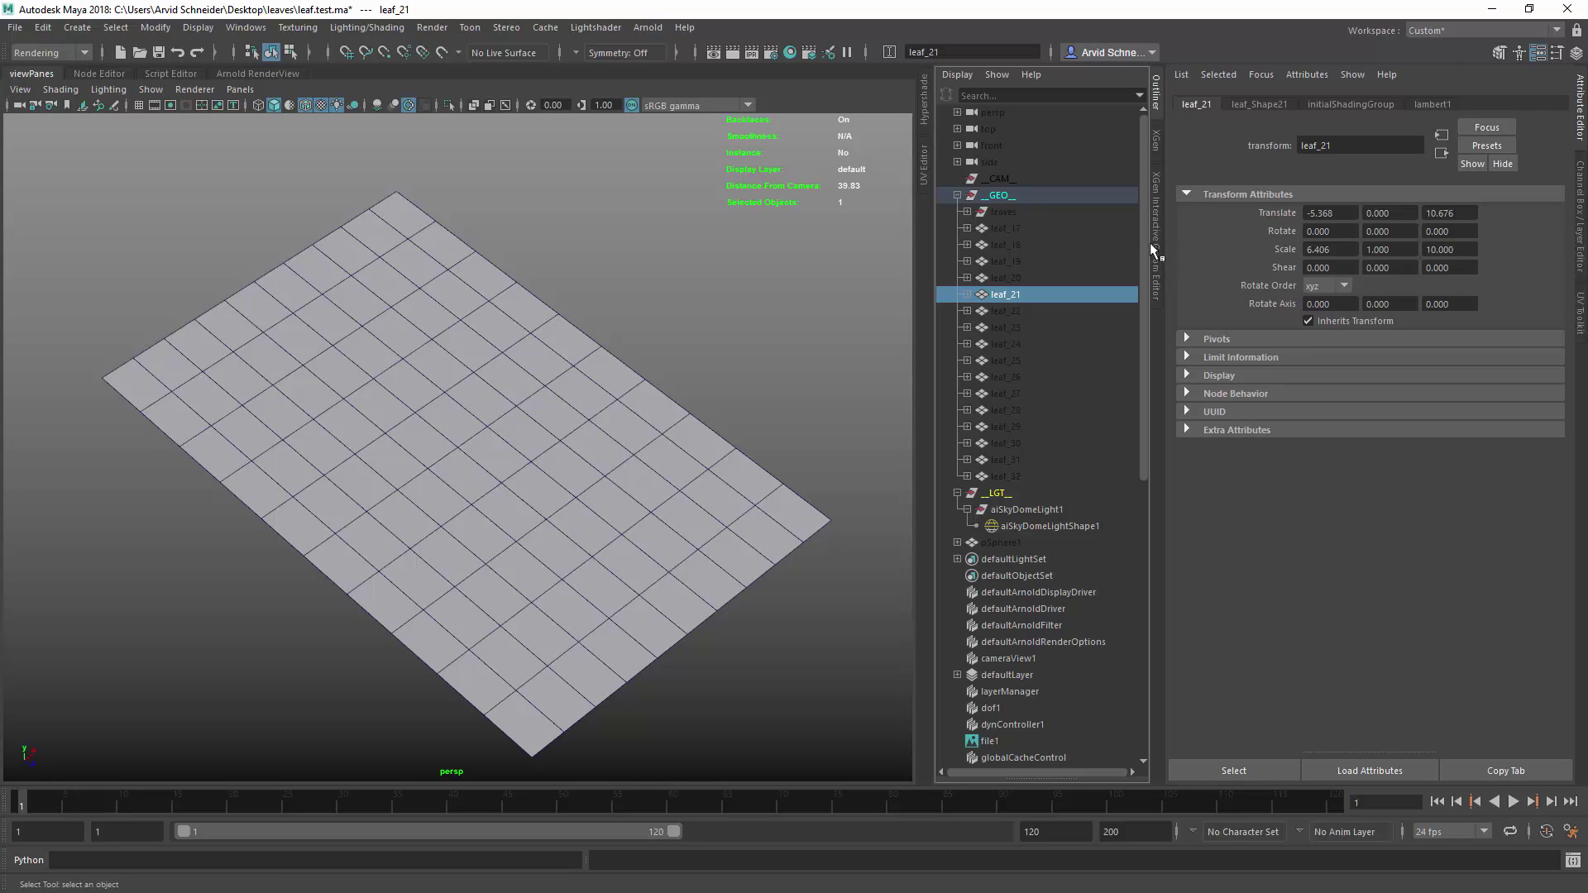
click(1580, 330)
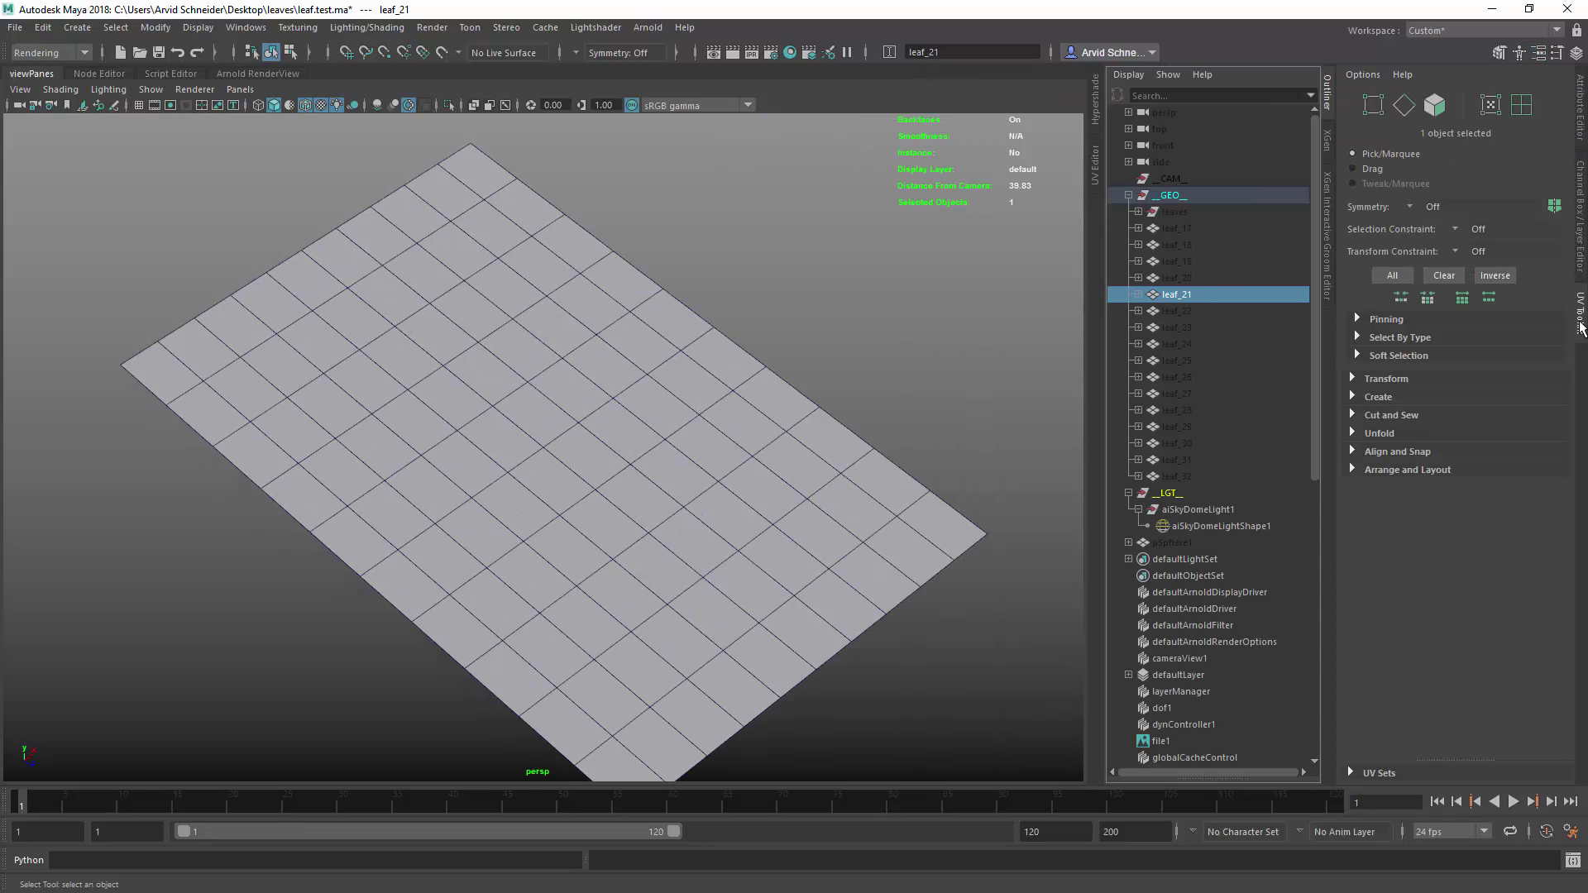
click(1579, 325)
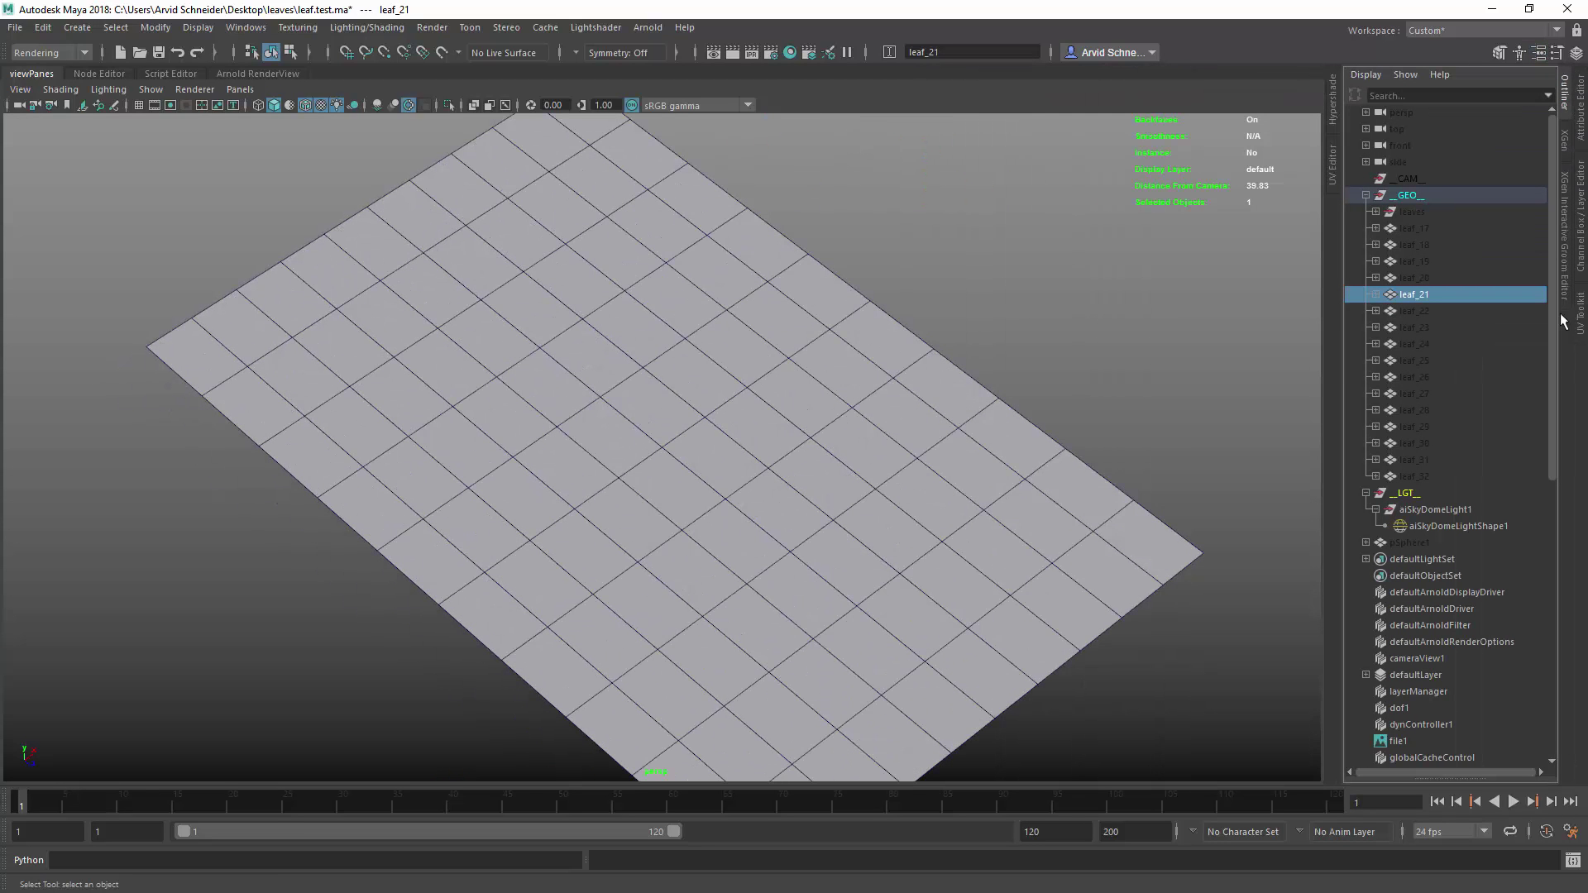
click(1582, 100)
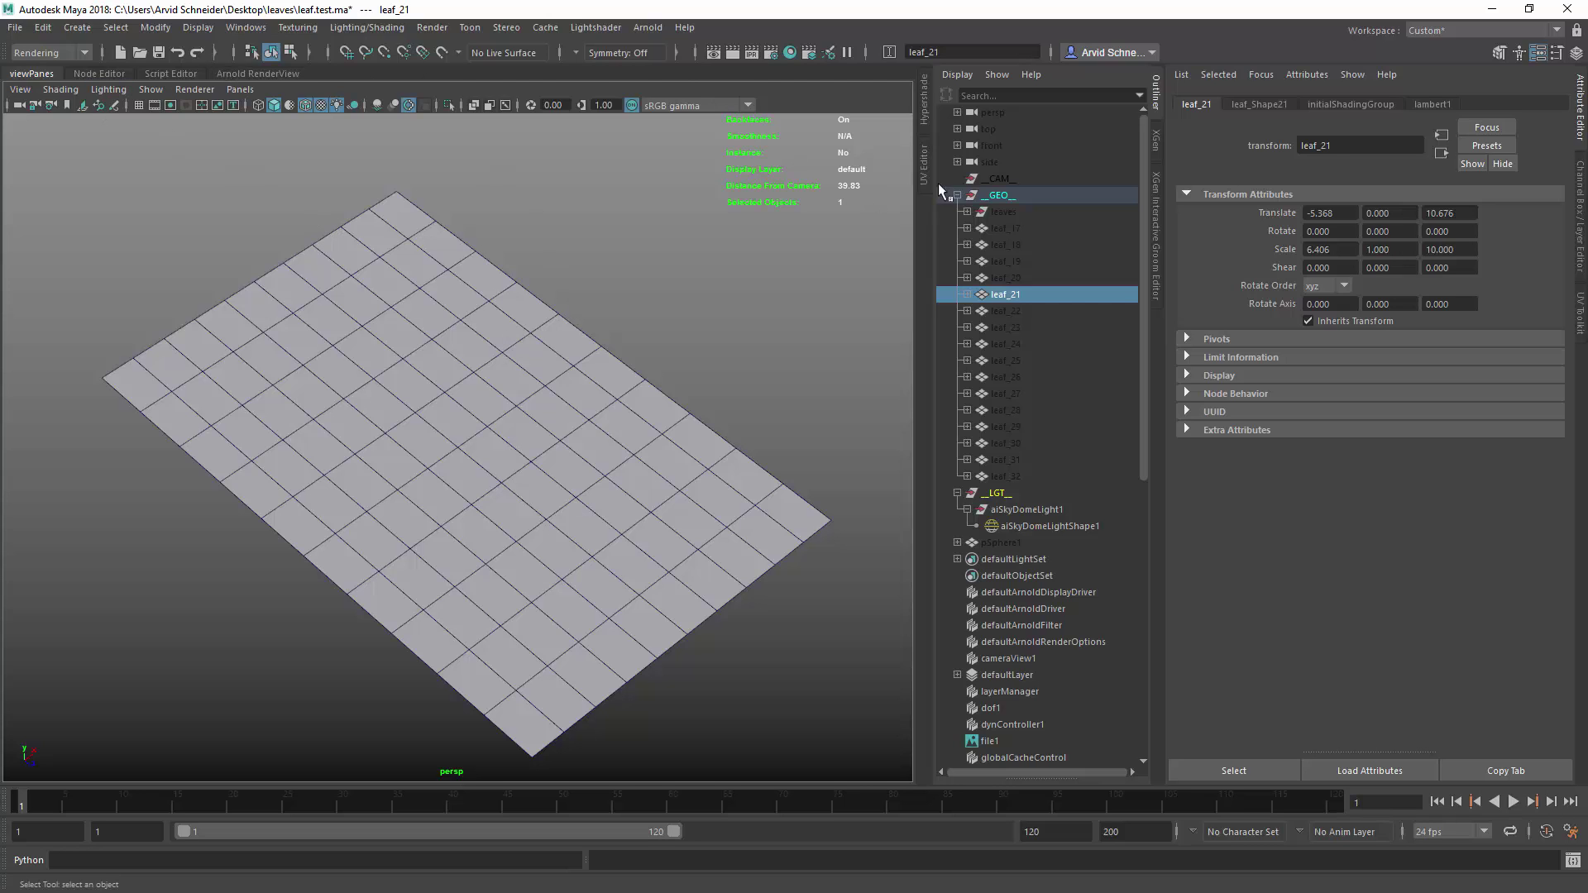
Widen the docked panel area beside the viewport and show the Hypershade and the UV Editor side by side.
drag(921, 100, 481, 94)
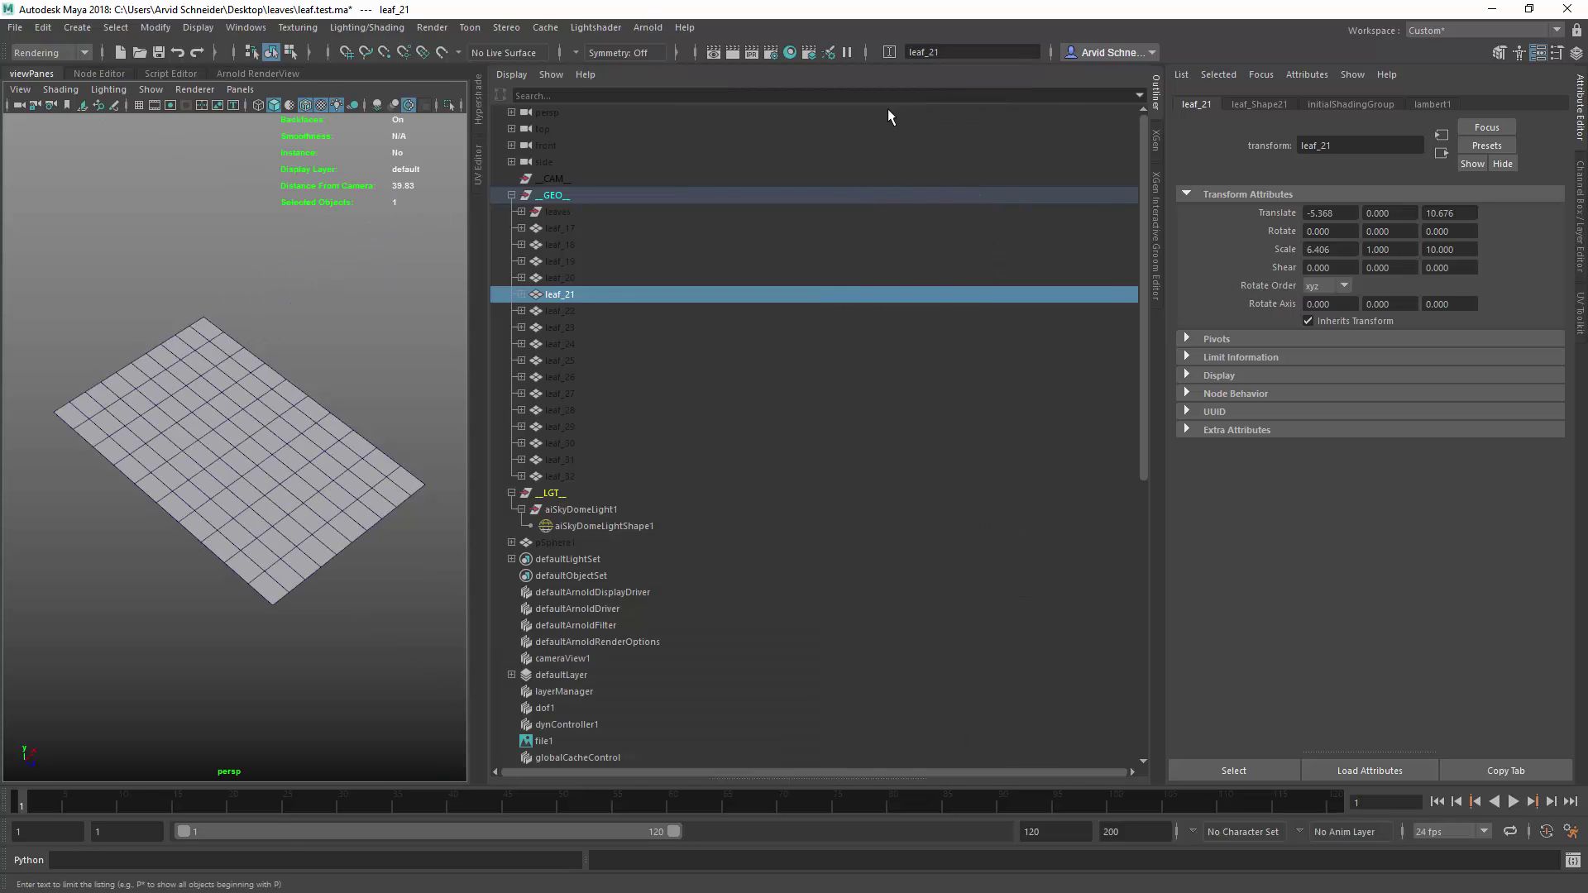
click(477, 94)
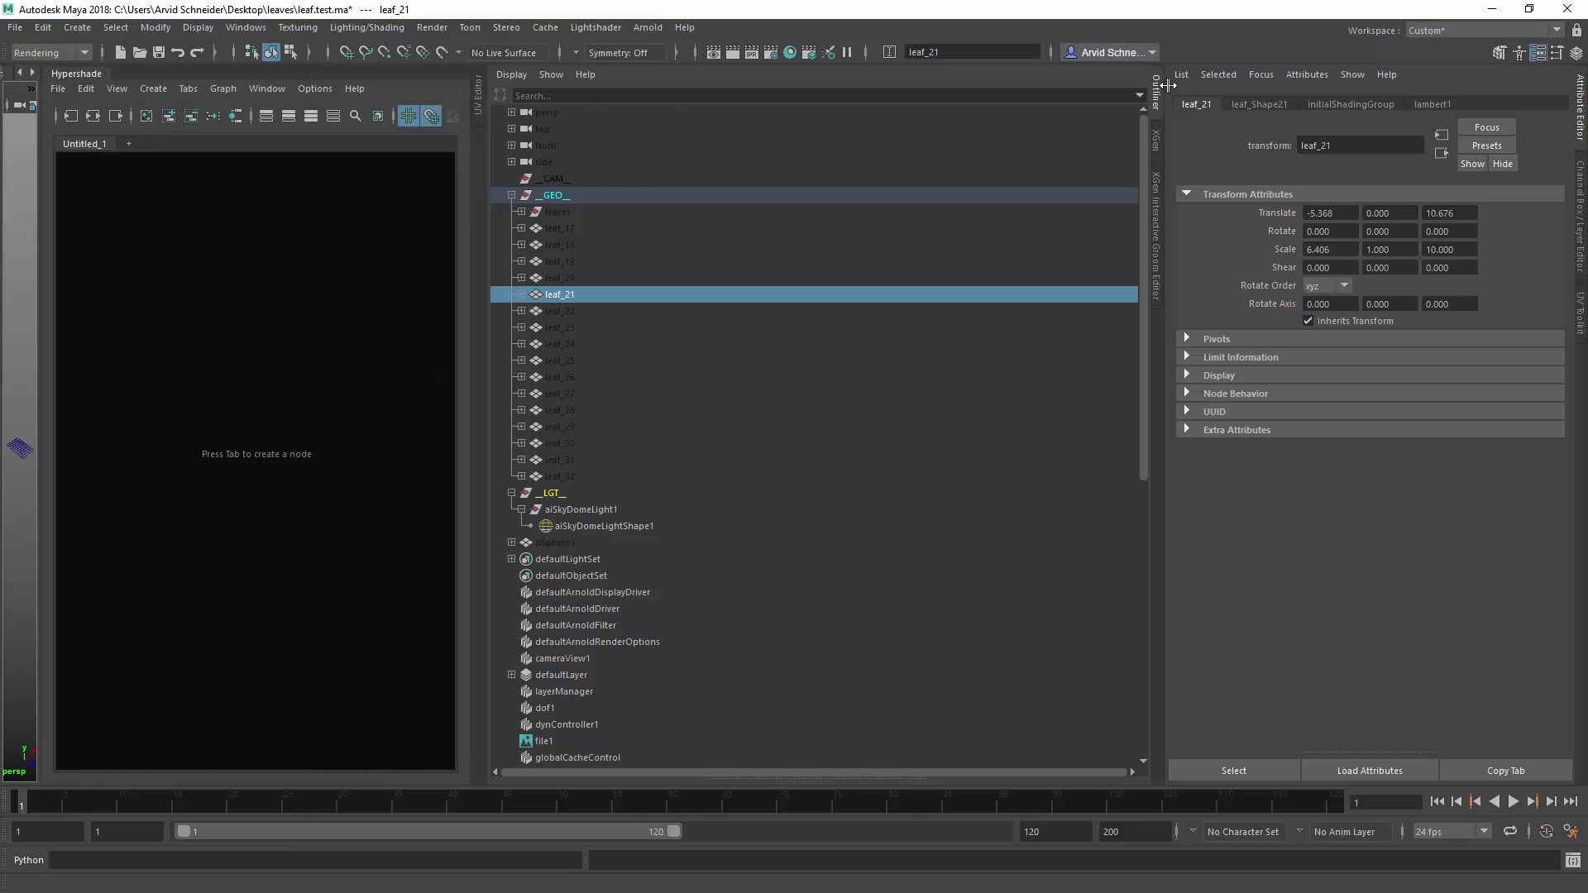
click(1156, 92)
click(1159, 92)
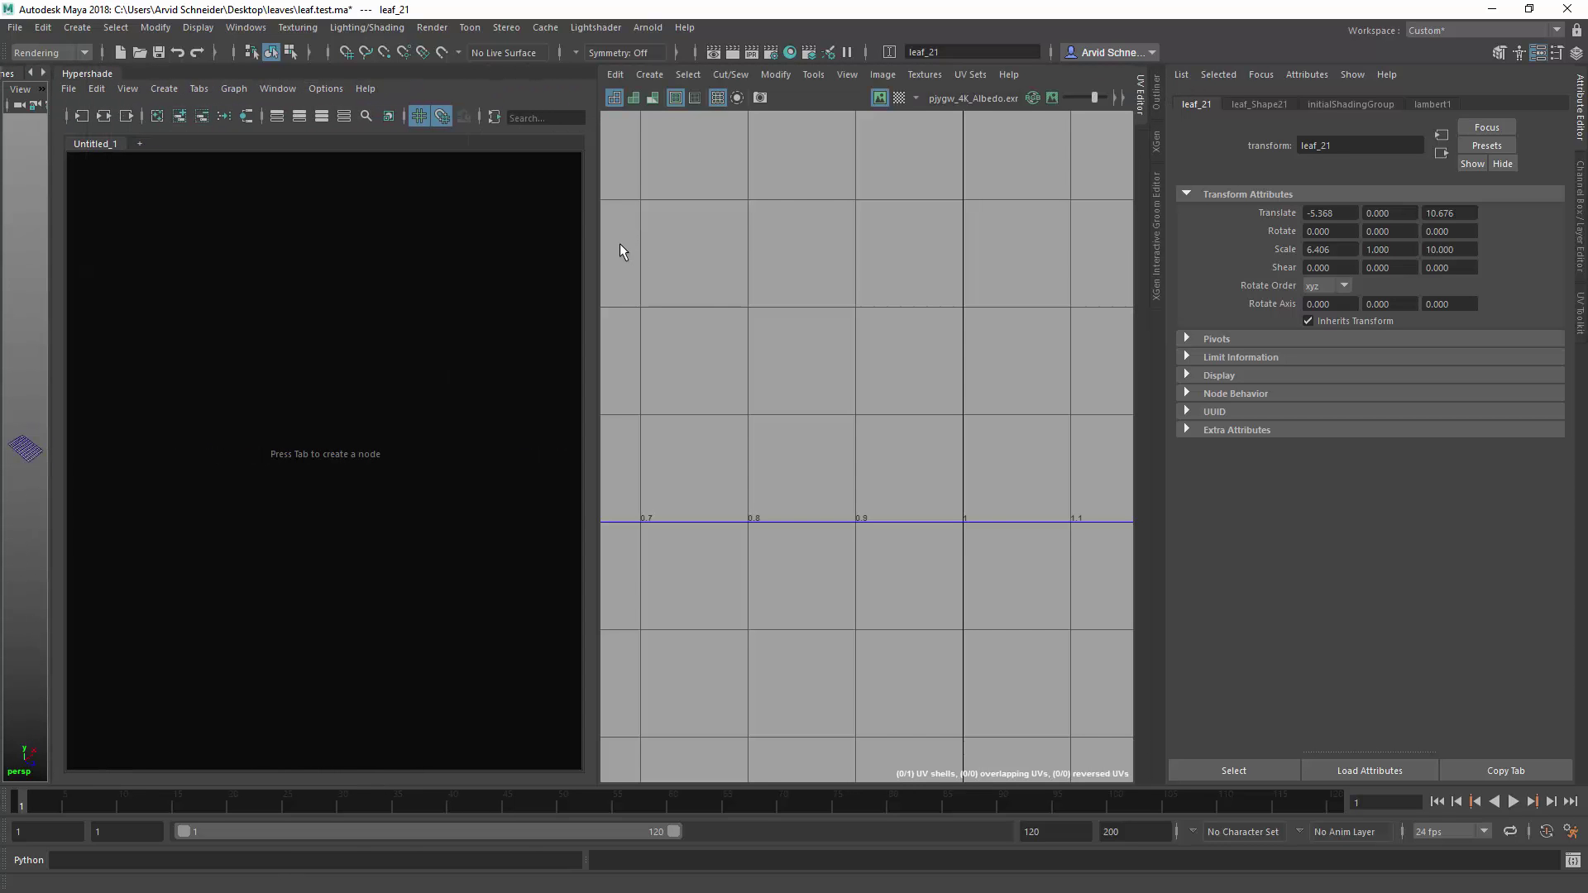
Resize the docked panels so the perspective view, Hypershade and UV Editor share the workspace, and orbit around the leaf_21 plane.
drag(598, 240, 932, 231)
click(1160, 101)
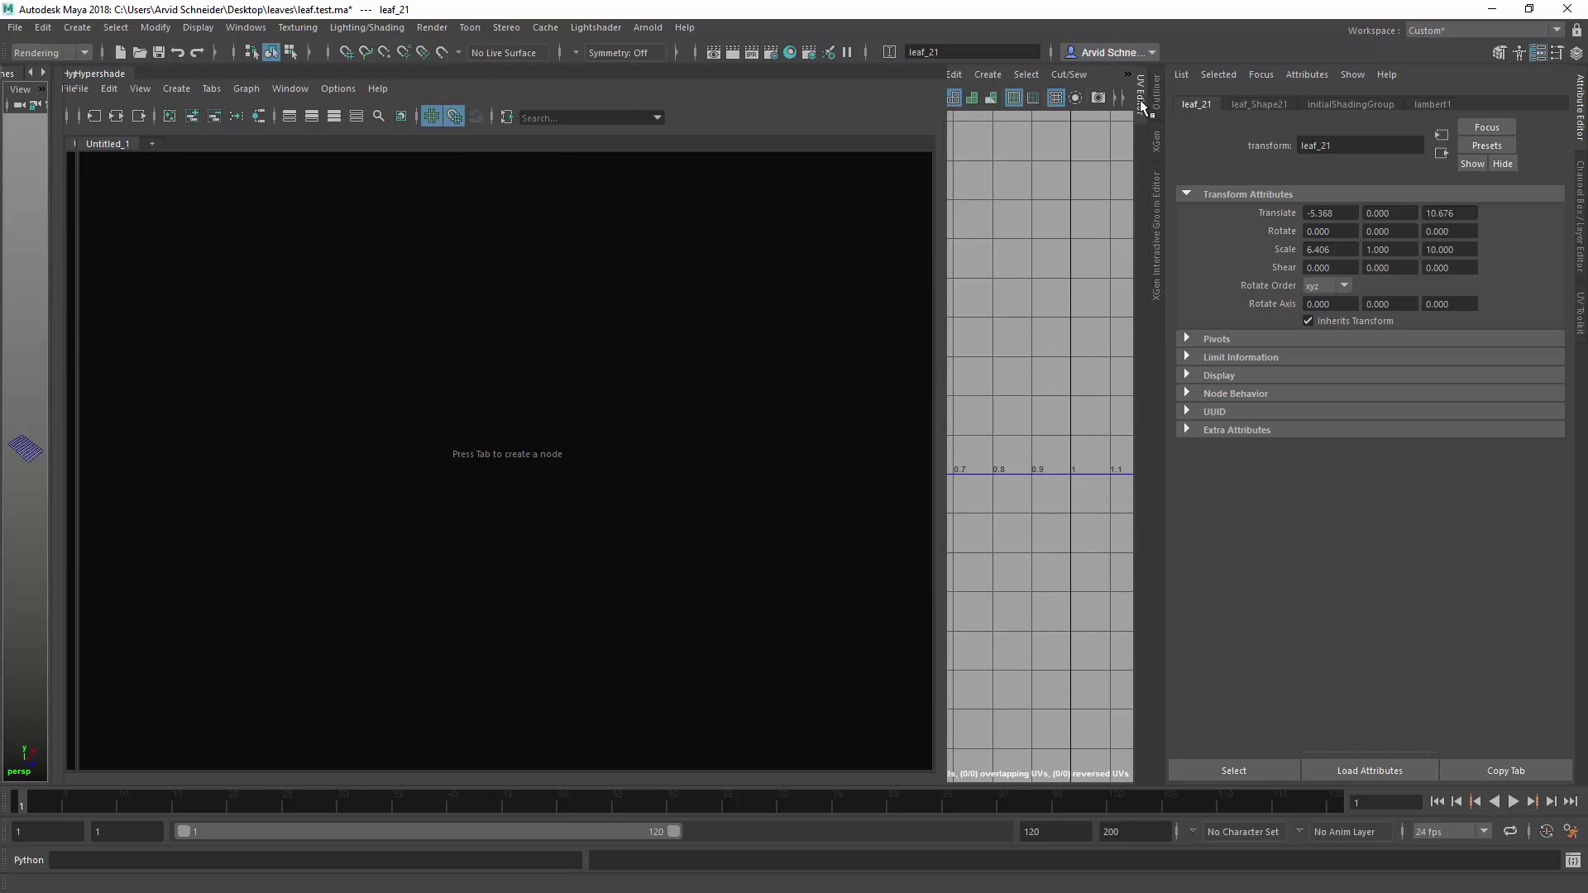
click(1161, 101)
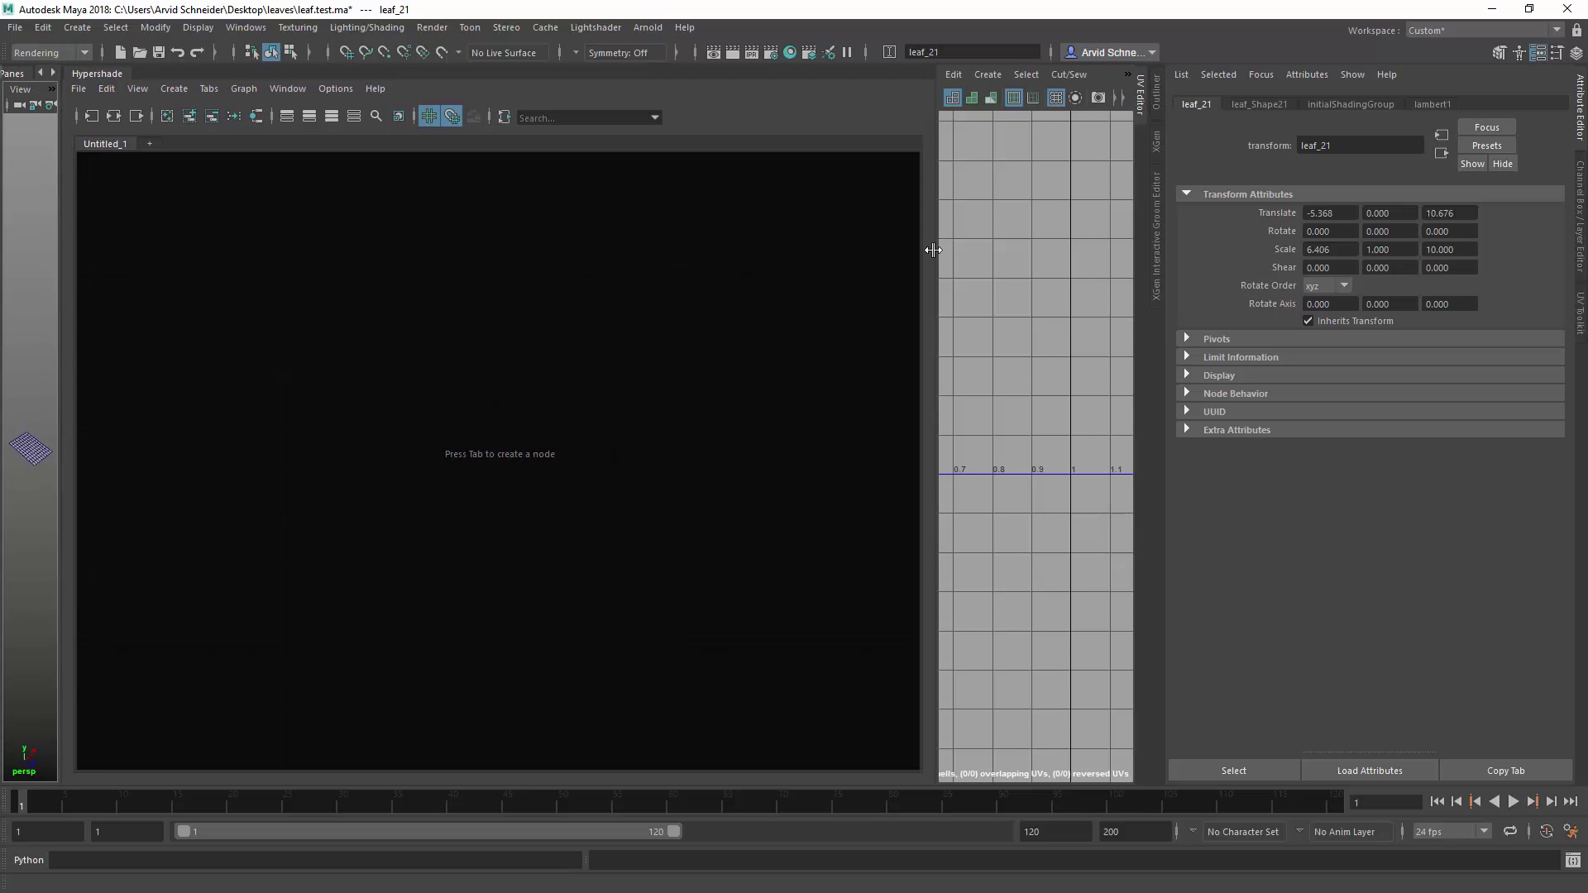
drag(933, 250, 589, 257)
drag(66, 297, 457, 305)
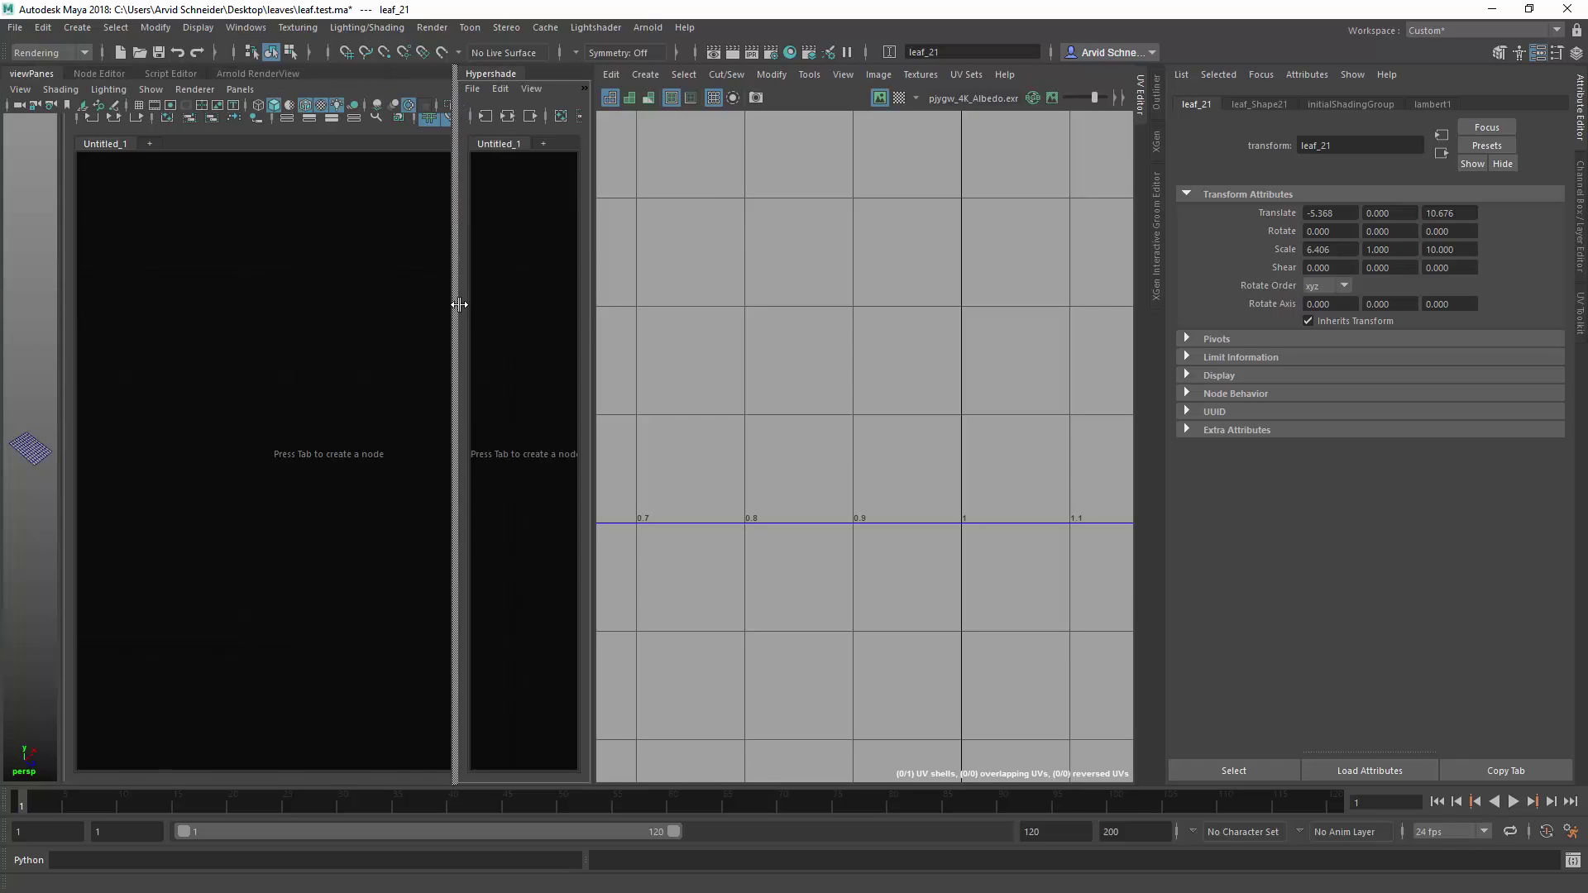
drag(589, 314, 822, 319)
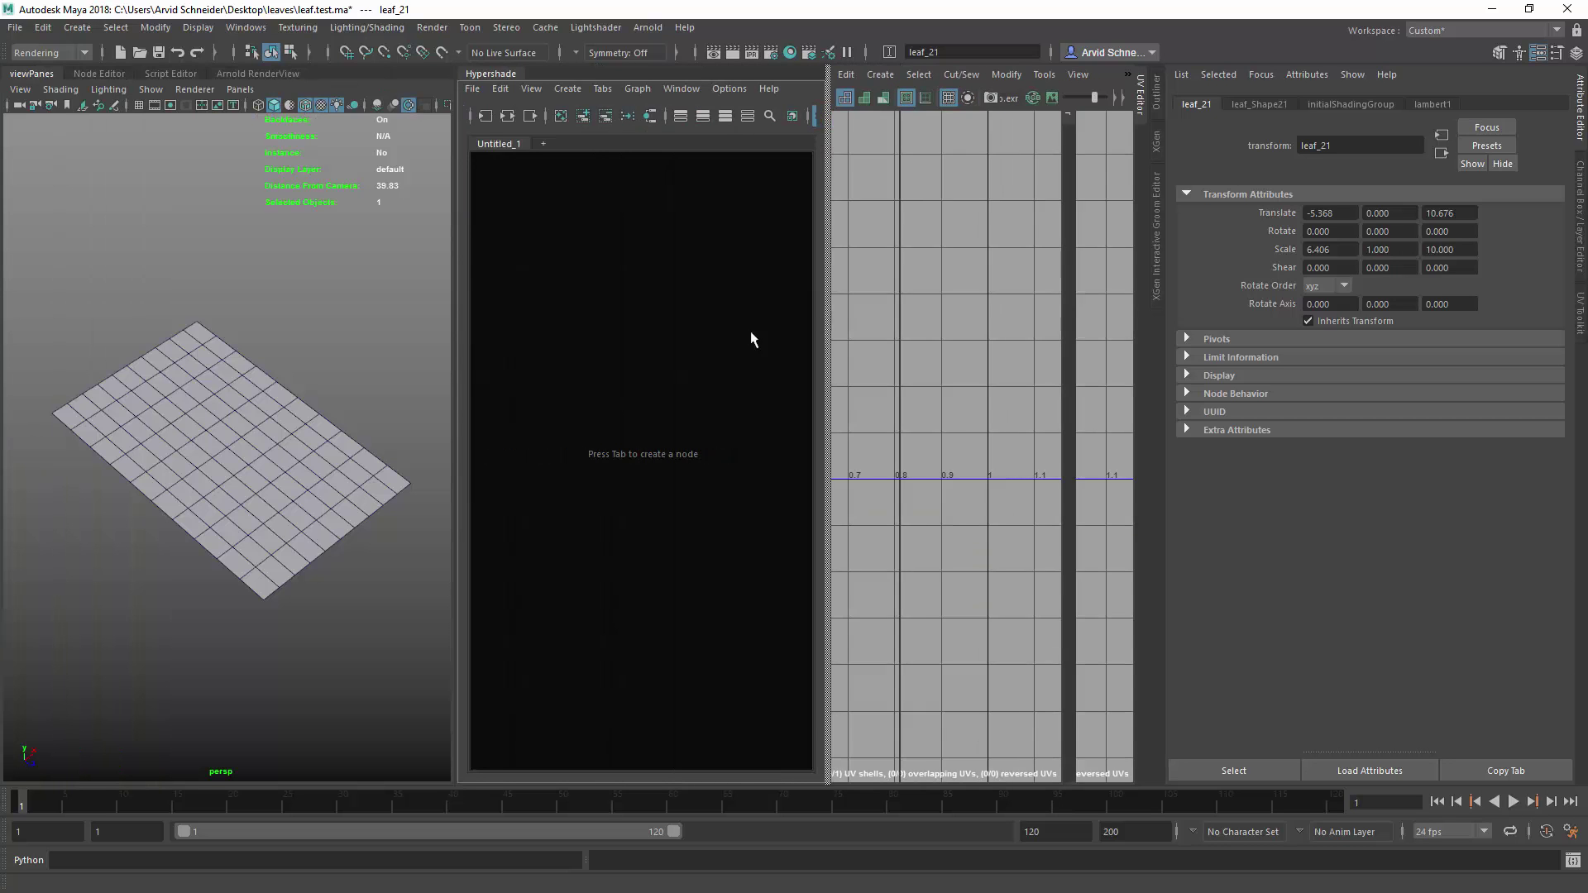
alt+drag(241, 472, 207, 445)
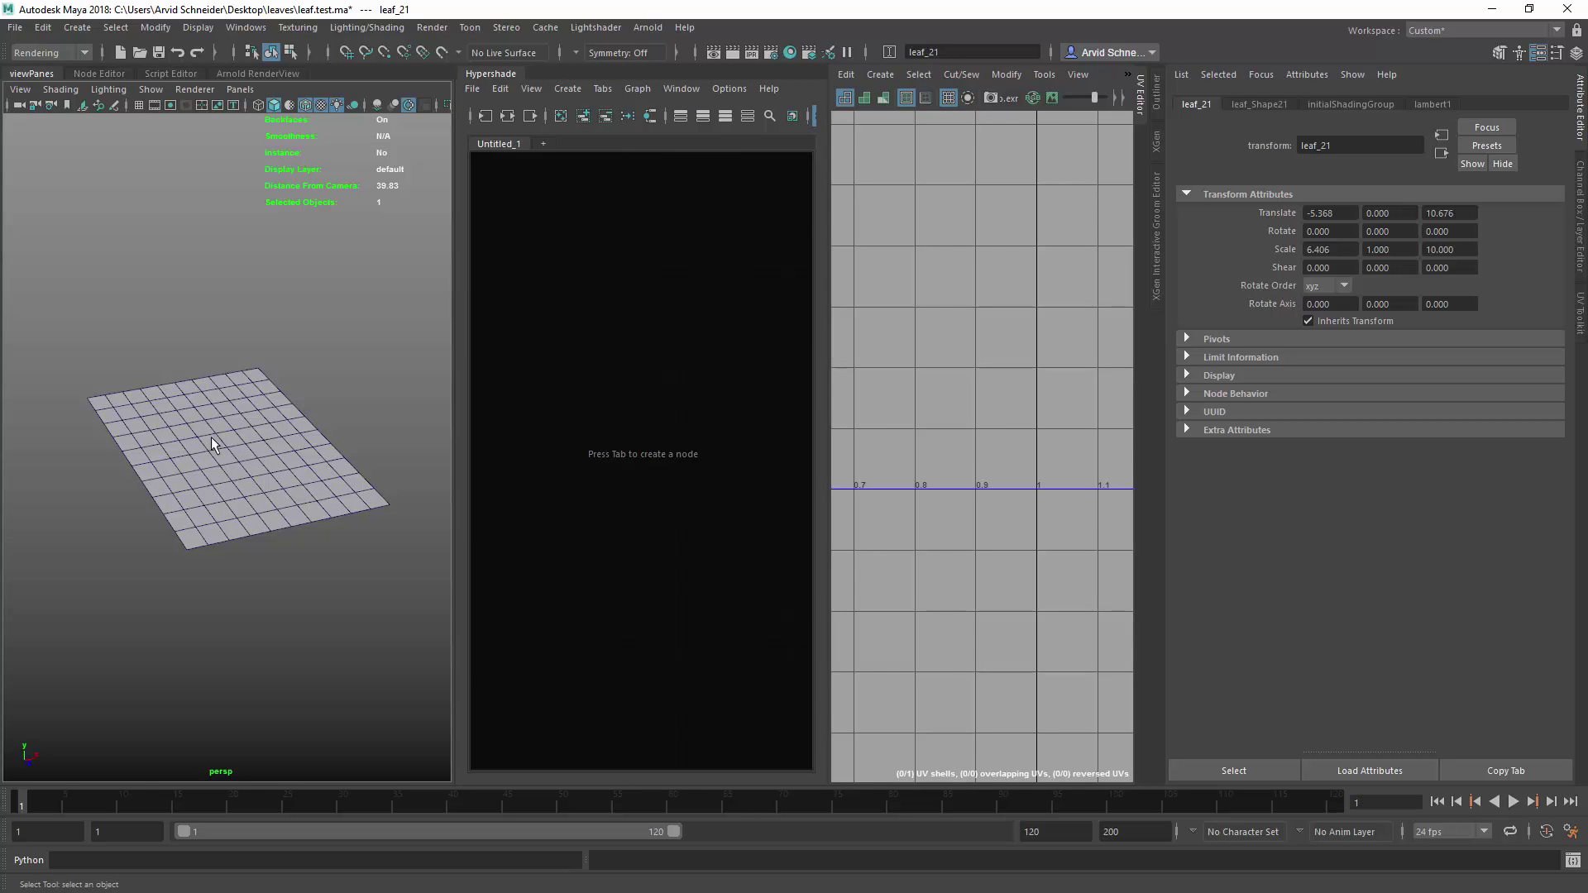
click(653, 365)
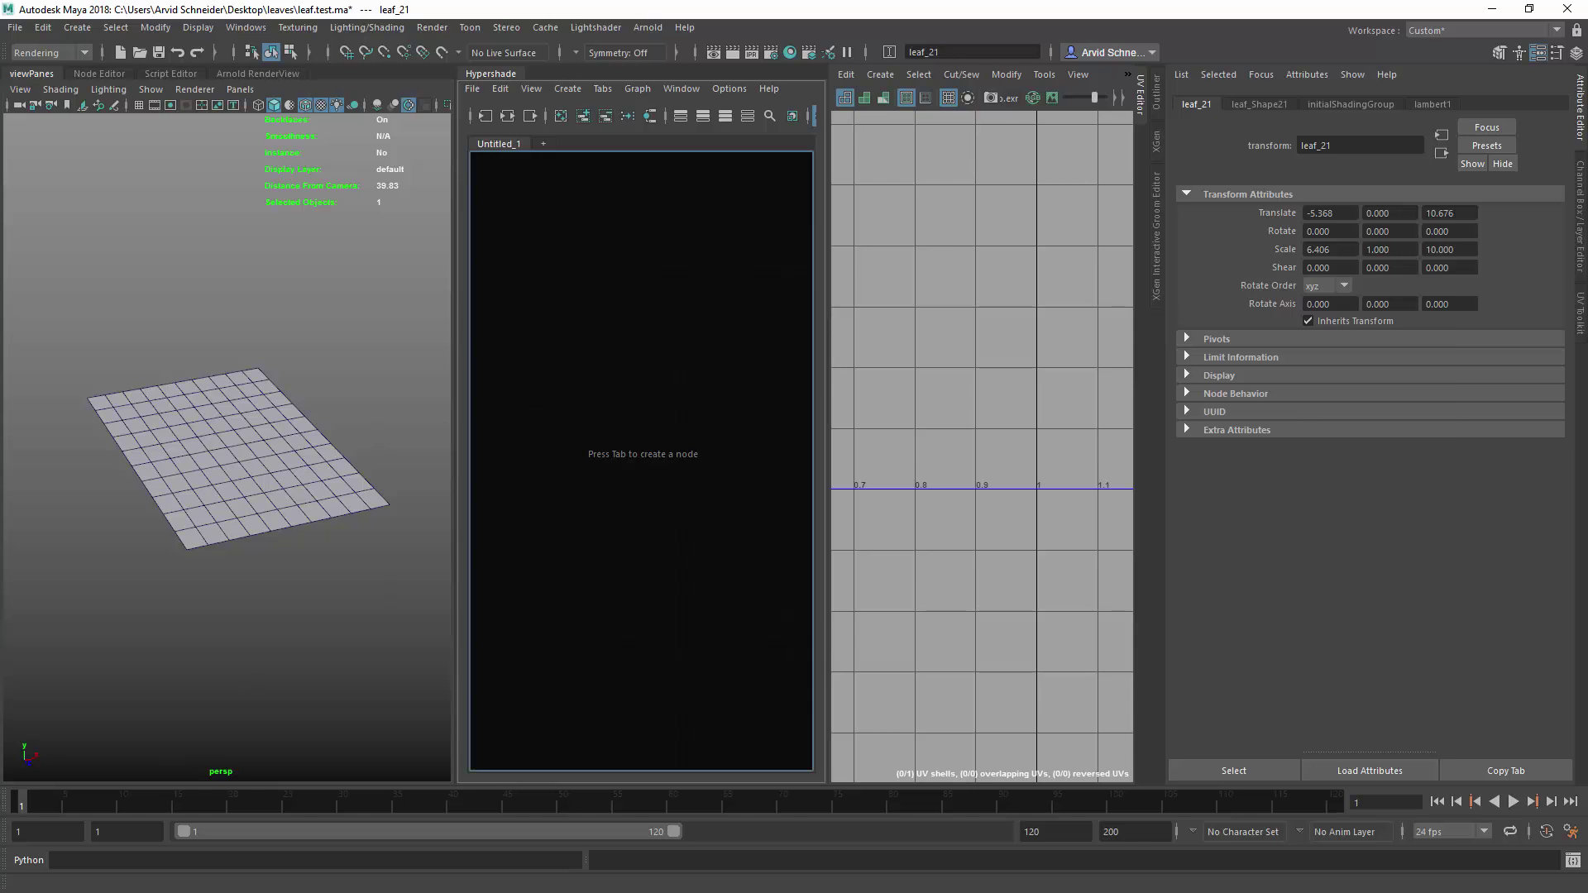
Switch to the Plant_Assorted_pjygw2_4K_atlas_ms folder window and select all seven pjygw_4K EXR maps, from Albedo to Translucency.
key(alt+Tab)
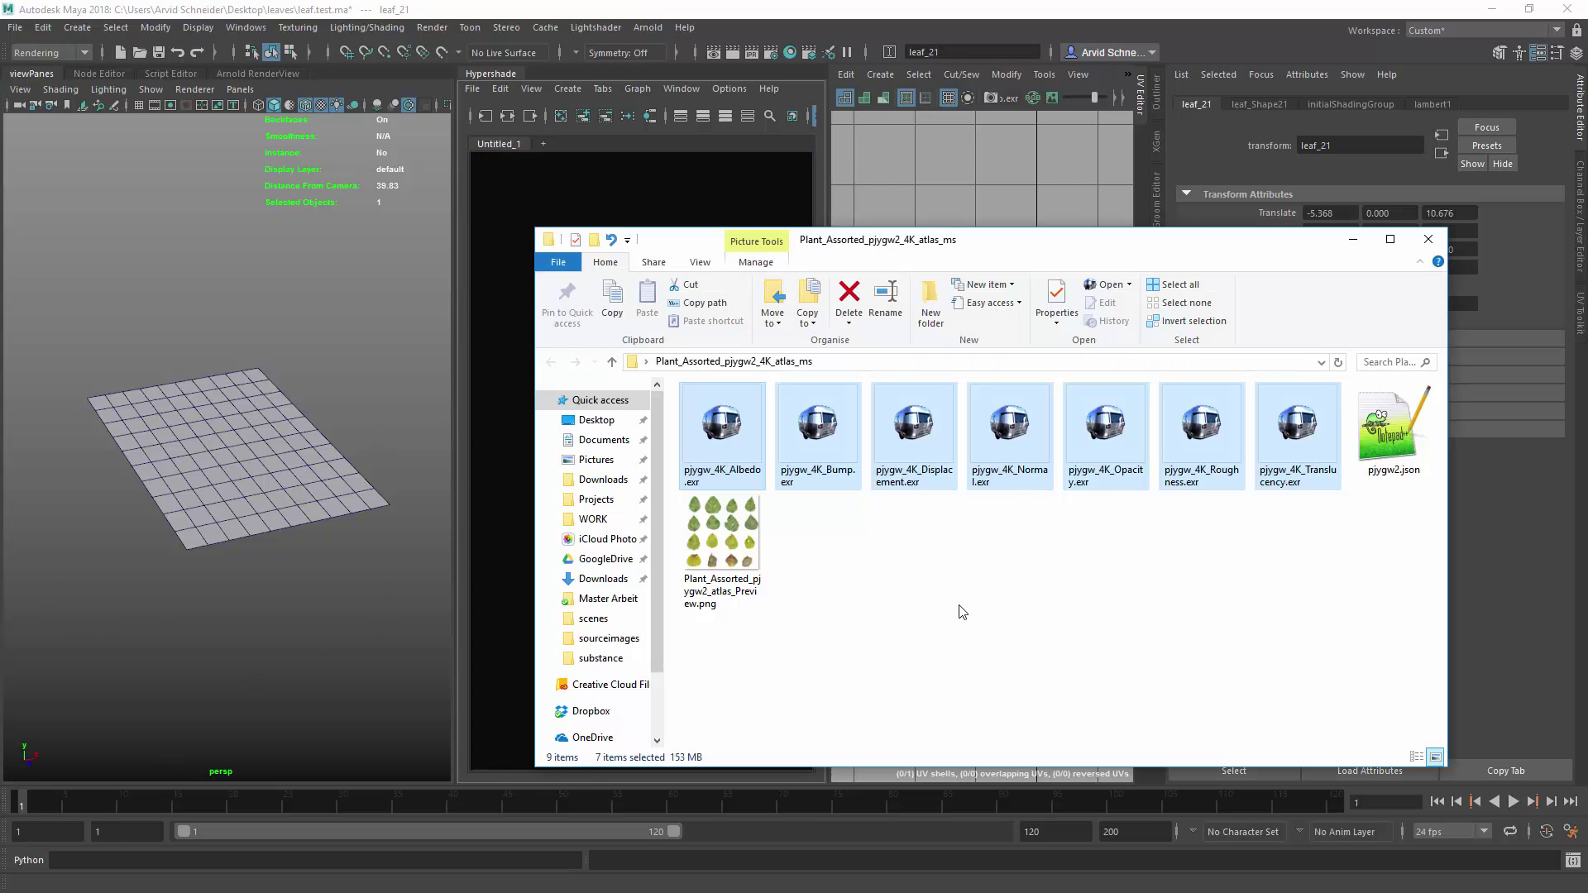
click(962, 612)
drag(852, 252, 569, 204)
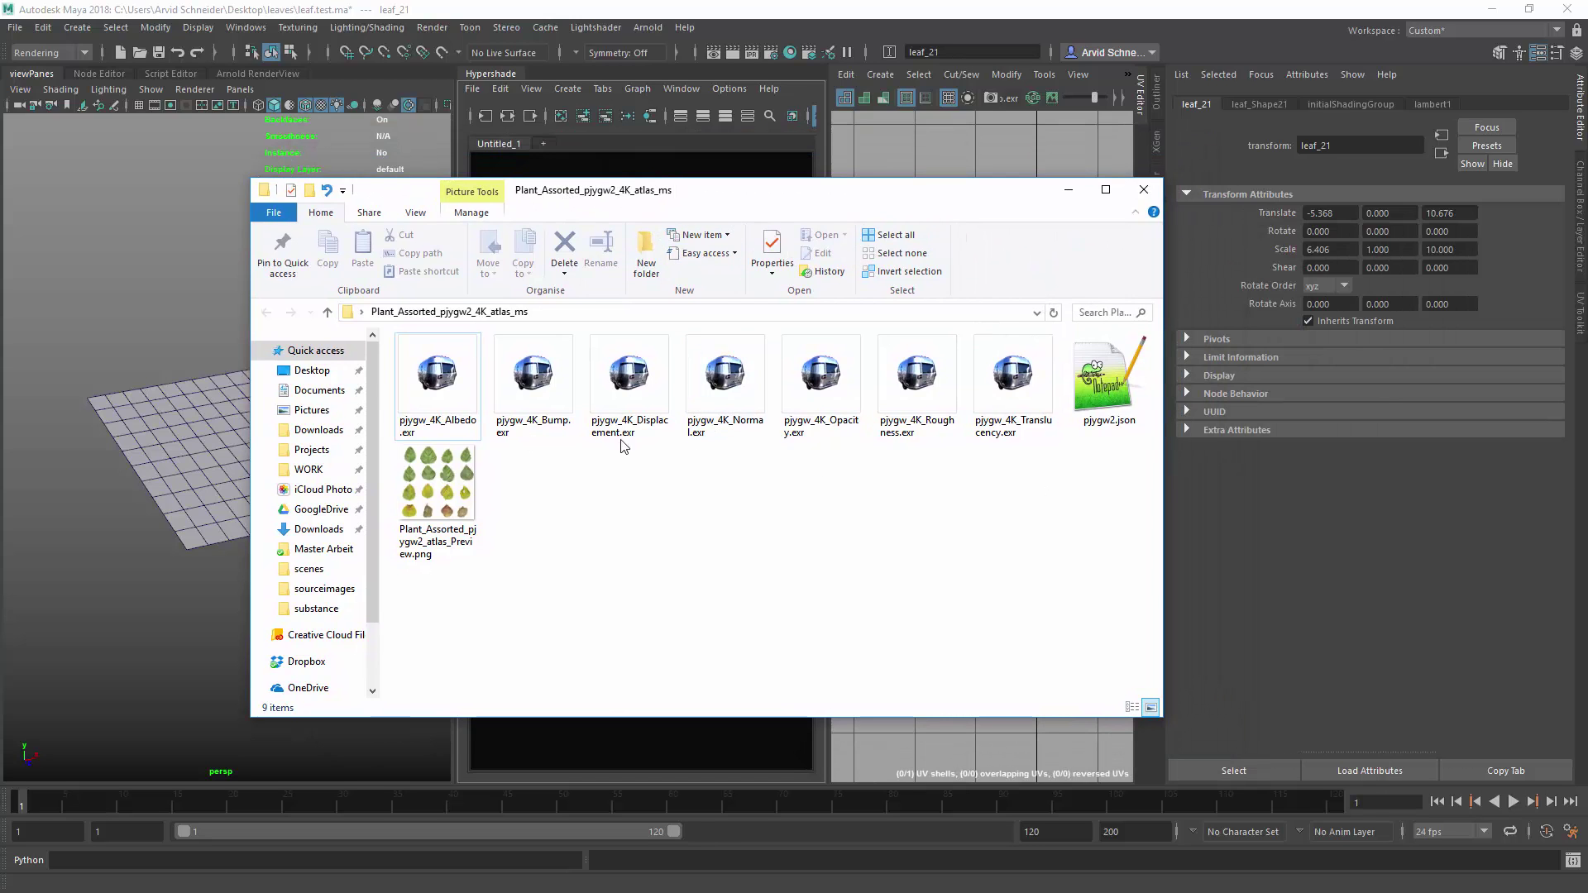
click(437, 385)
shift+click(1010, 445)
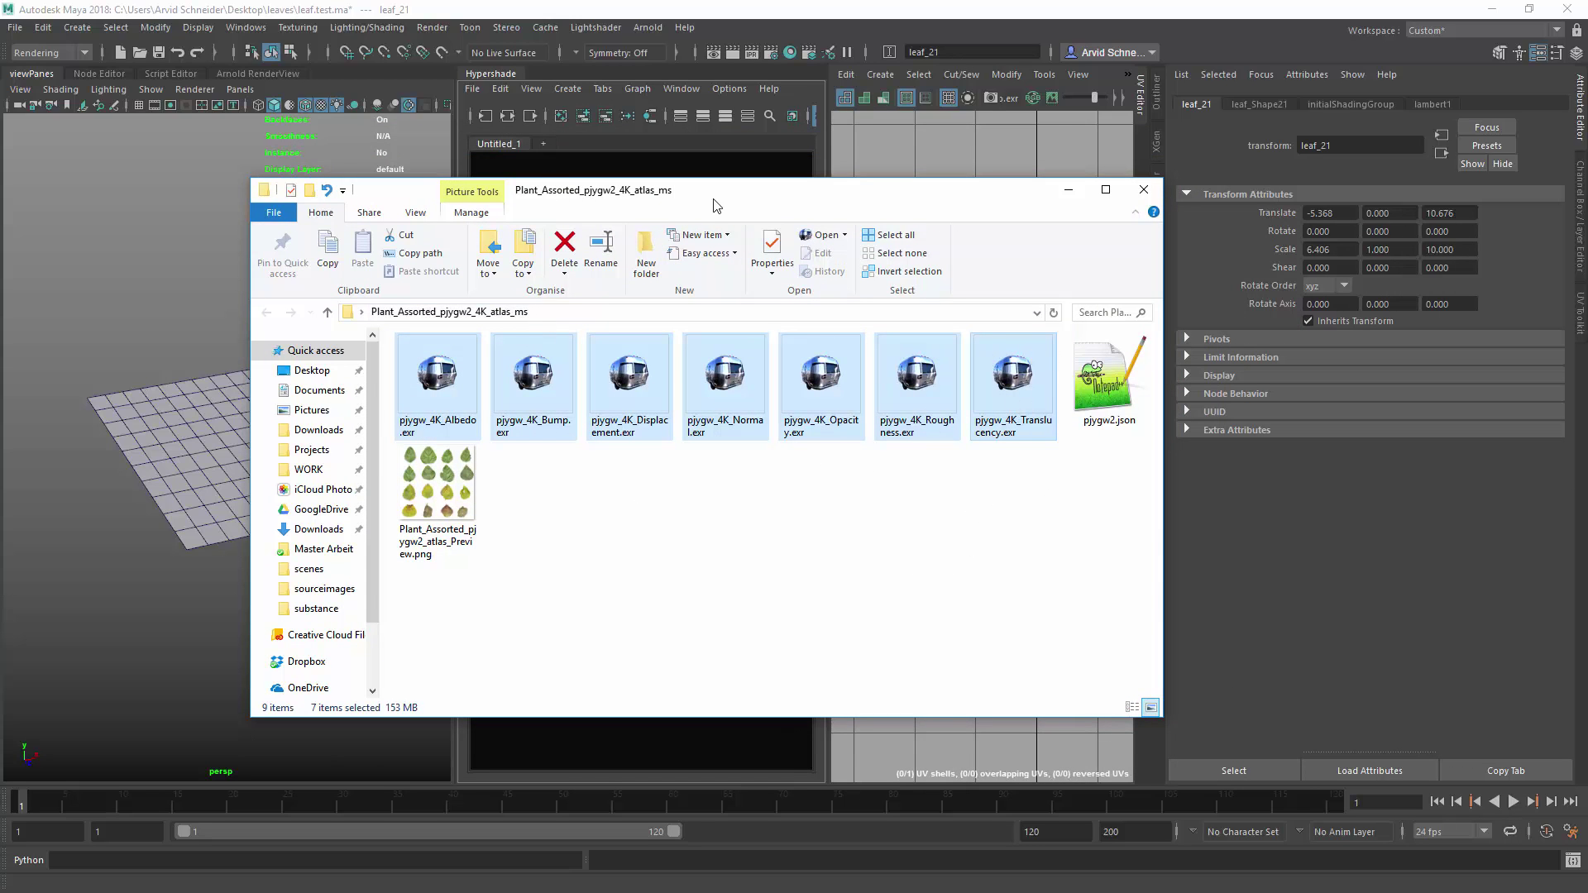
Import the selected EXR maps into the Hypershade work area, minimize the folder window and rearrange the node graph.
drag(716, 205, 635, 536)
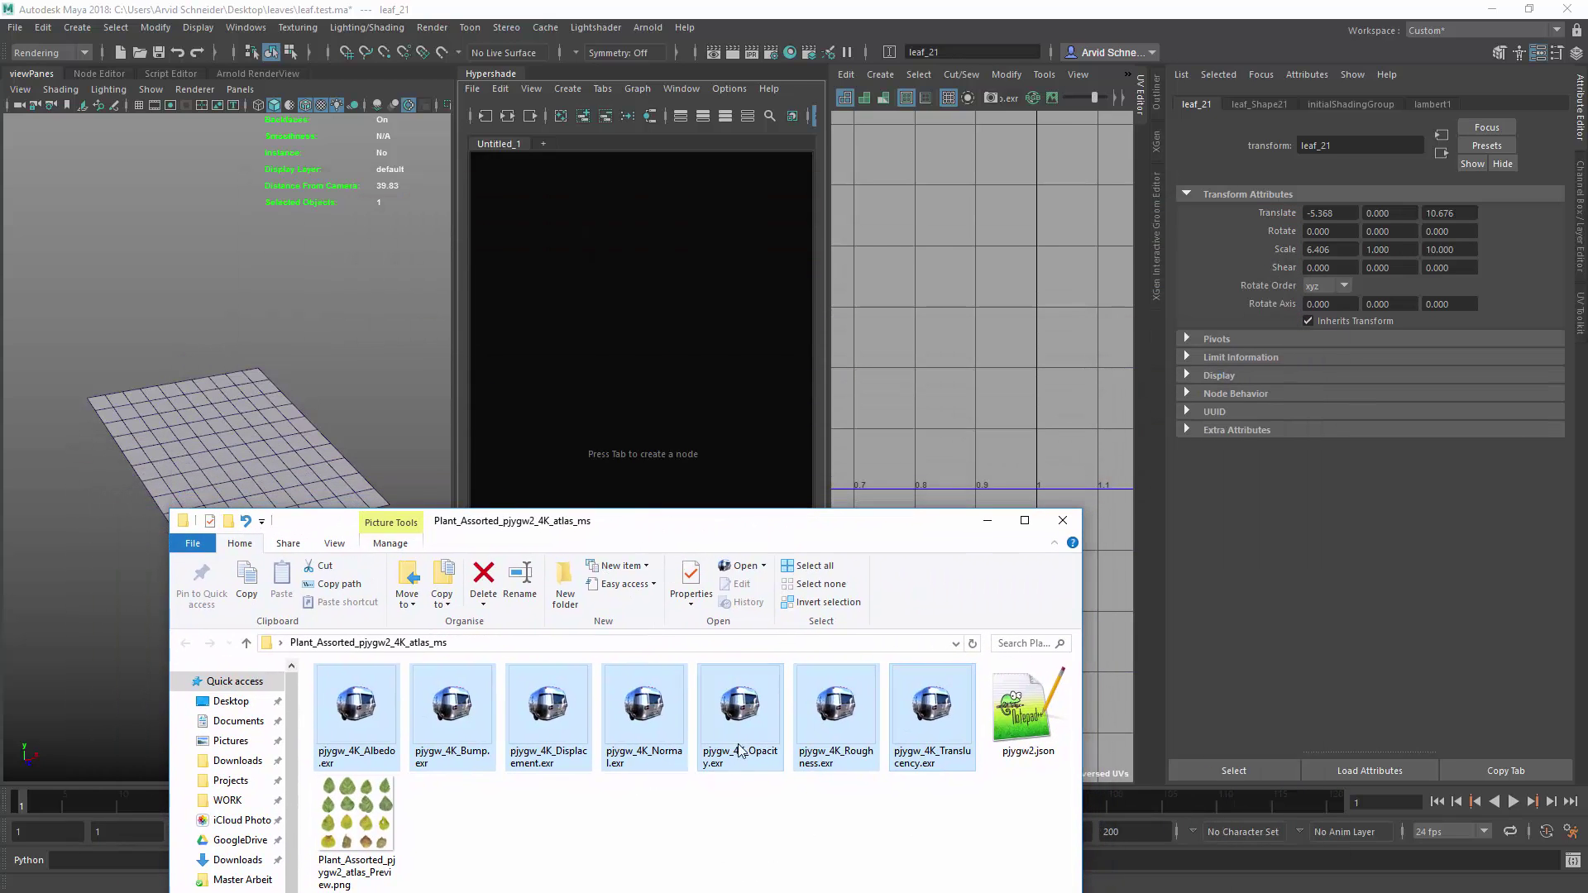
drag(741, 751, 632, 337)
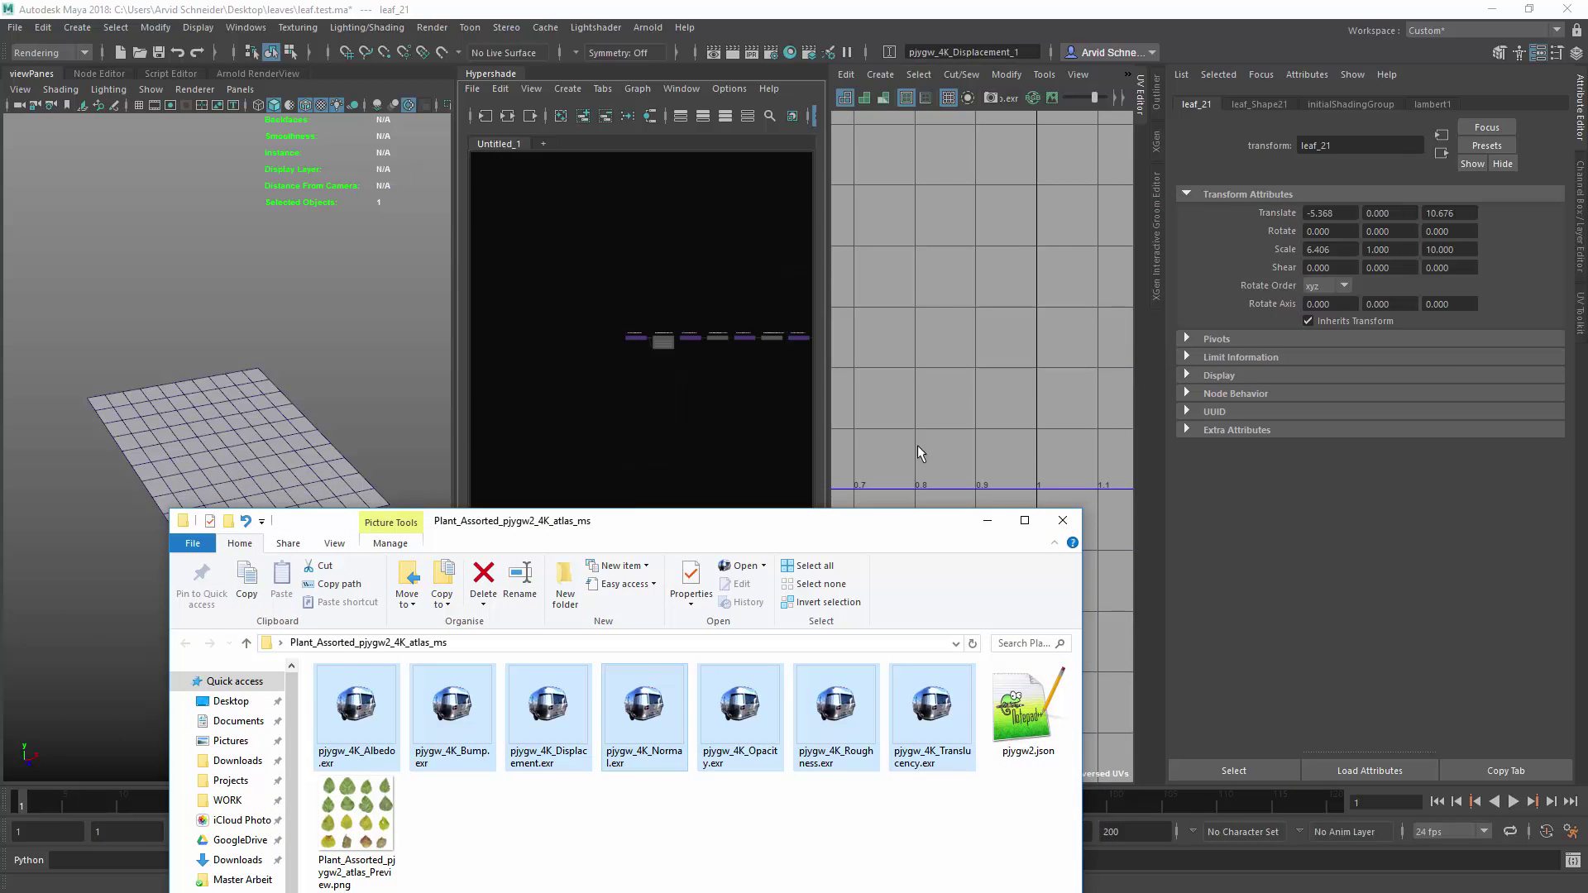
click(987, 521)
click(653, 196)
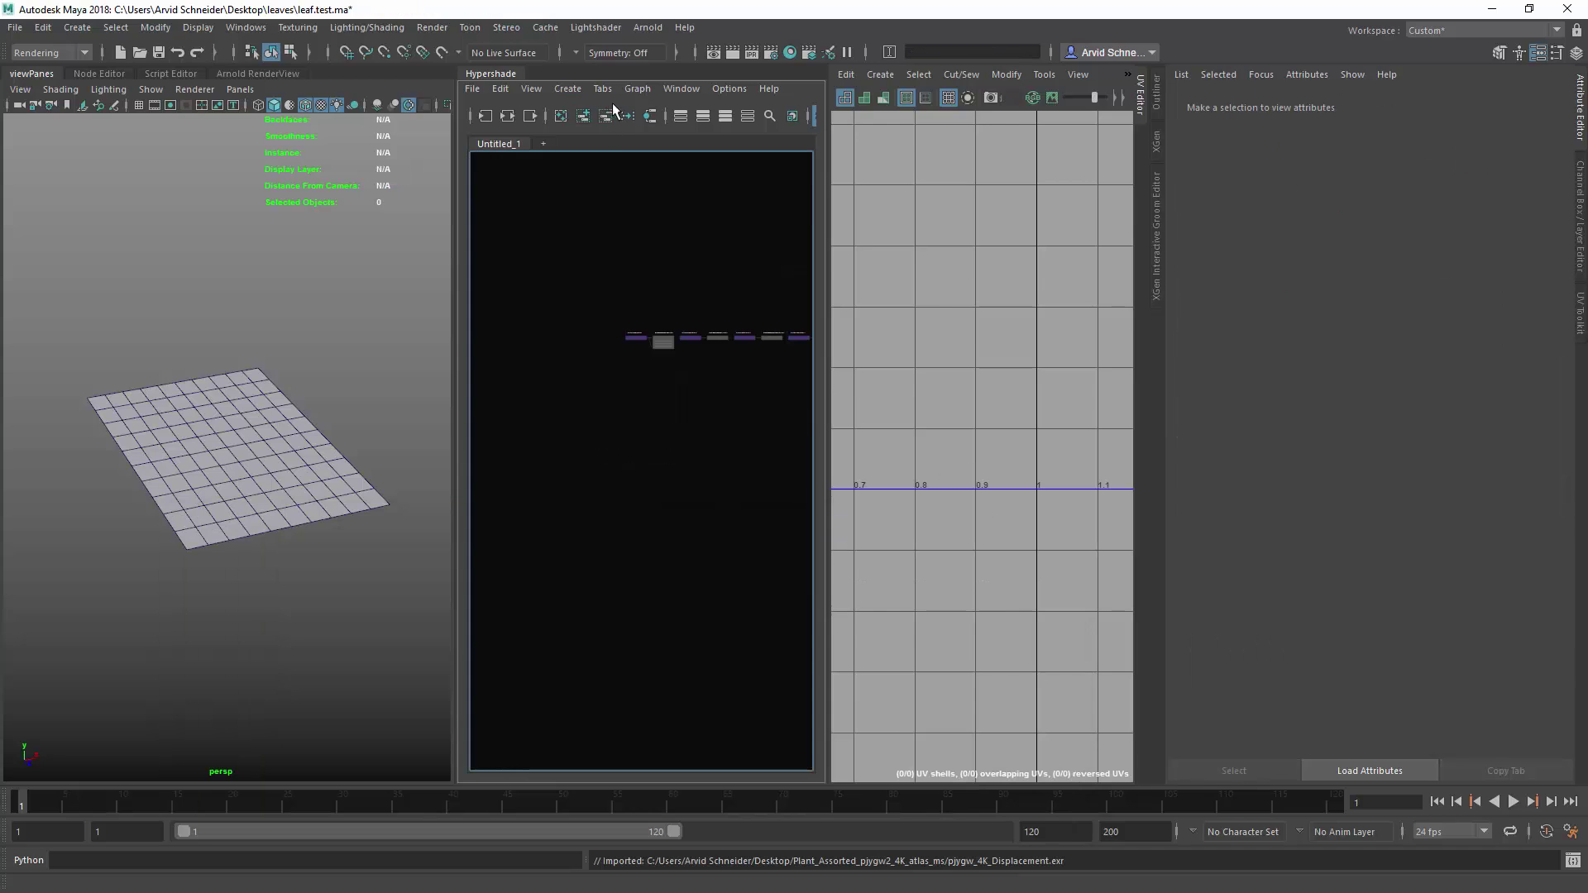
click(628, 117)
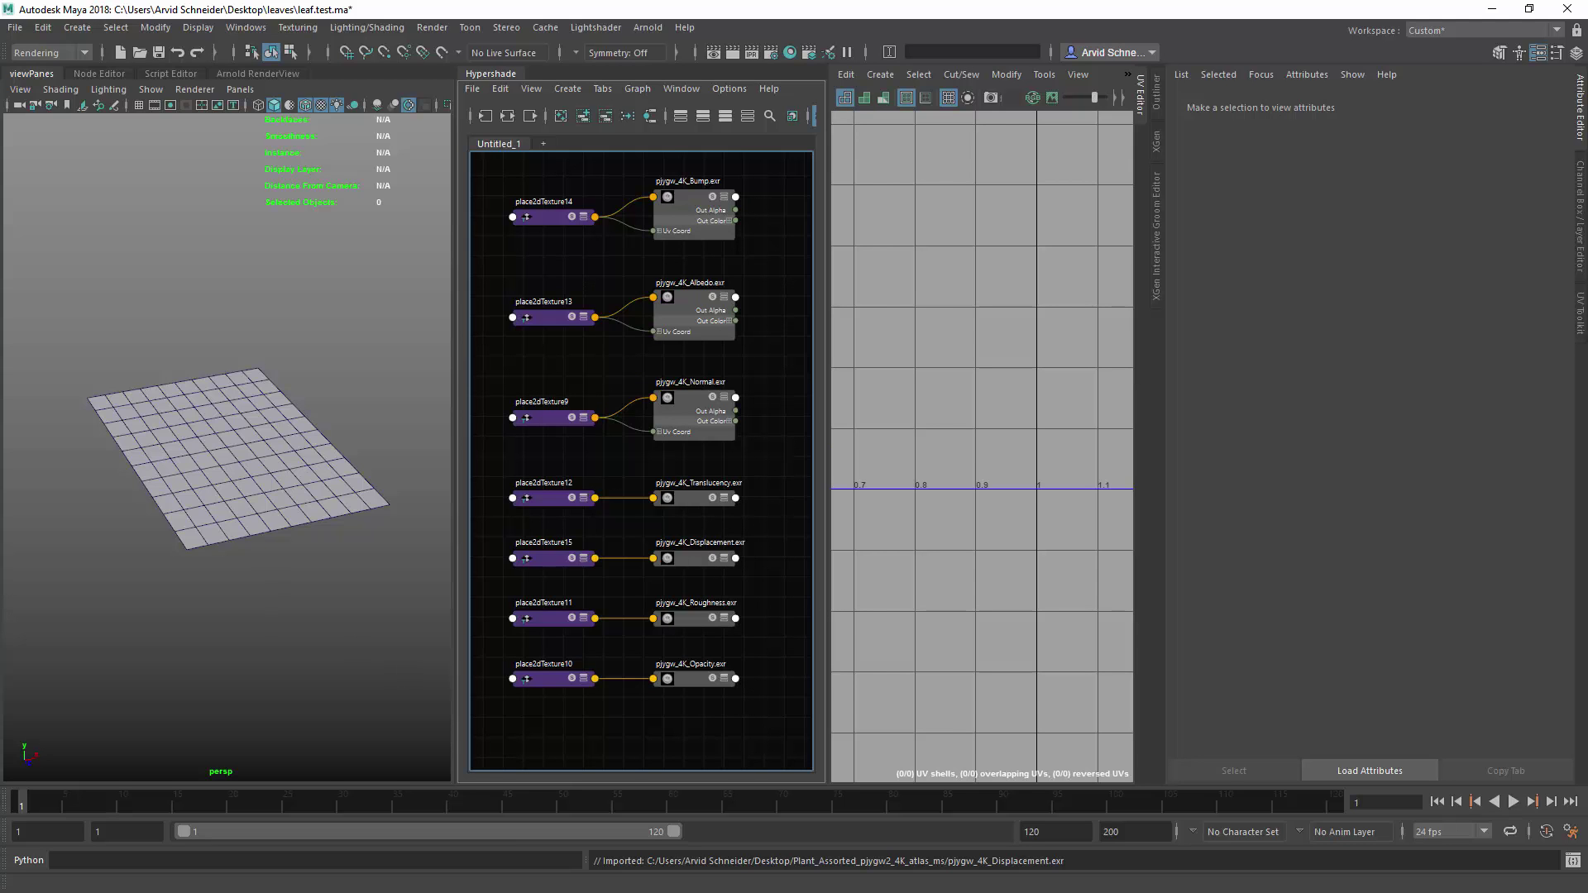
Switch to the maximized browser and show the Atlas category of the Megascans library.
key(alt+Tab)
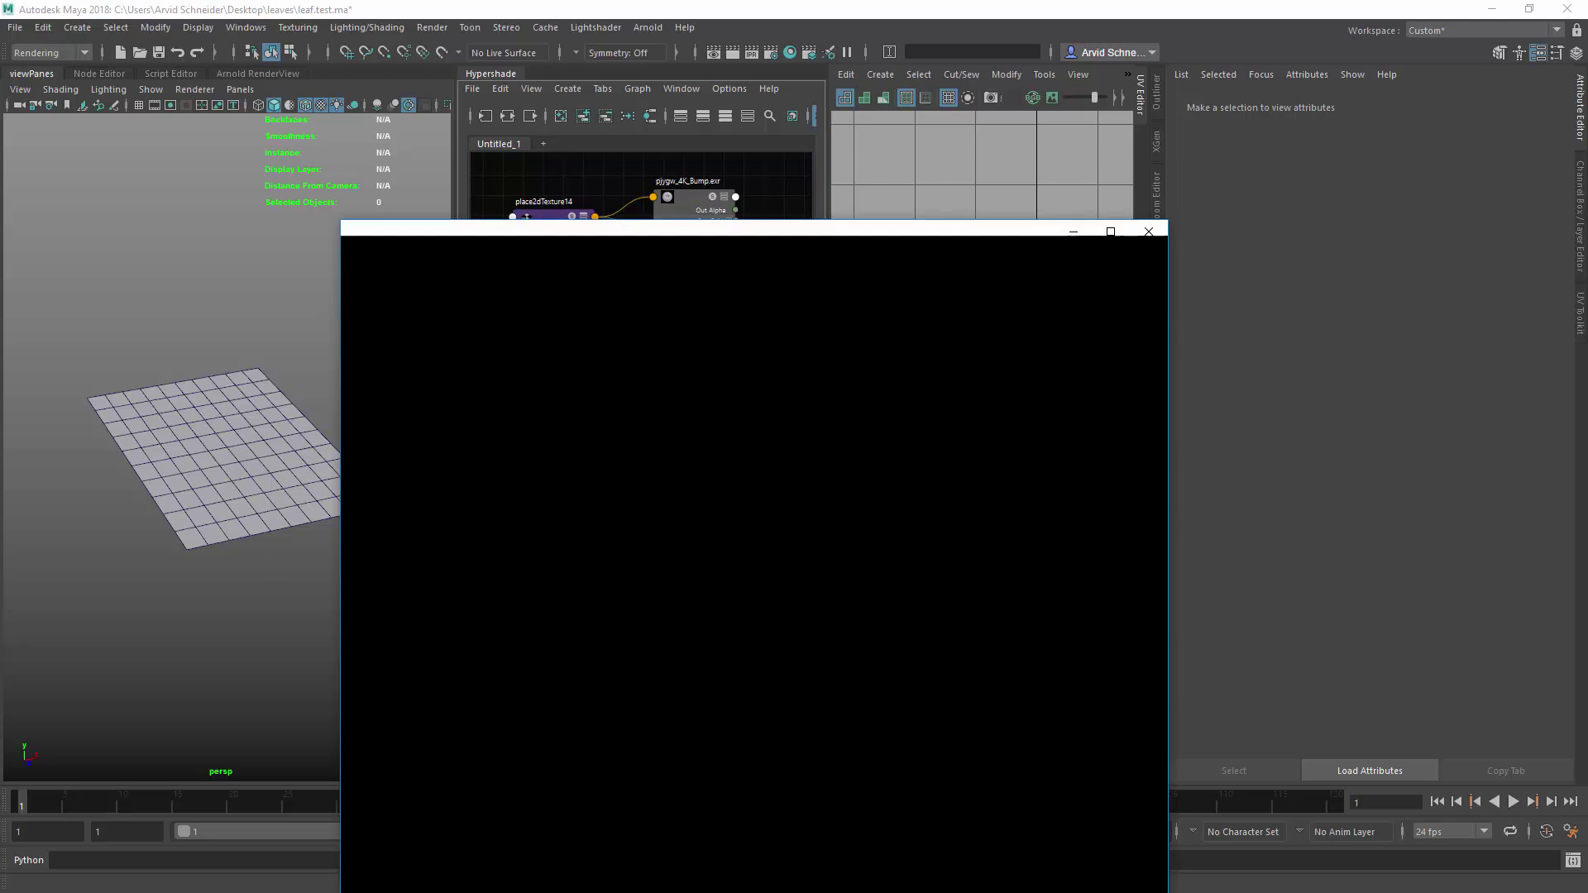
click(480, 248)
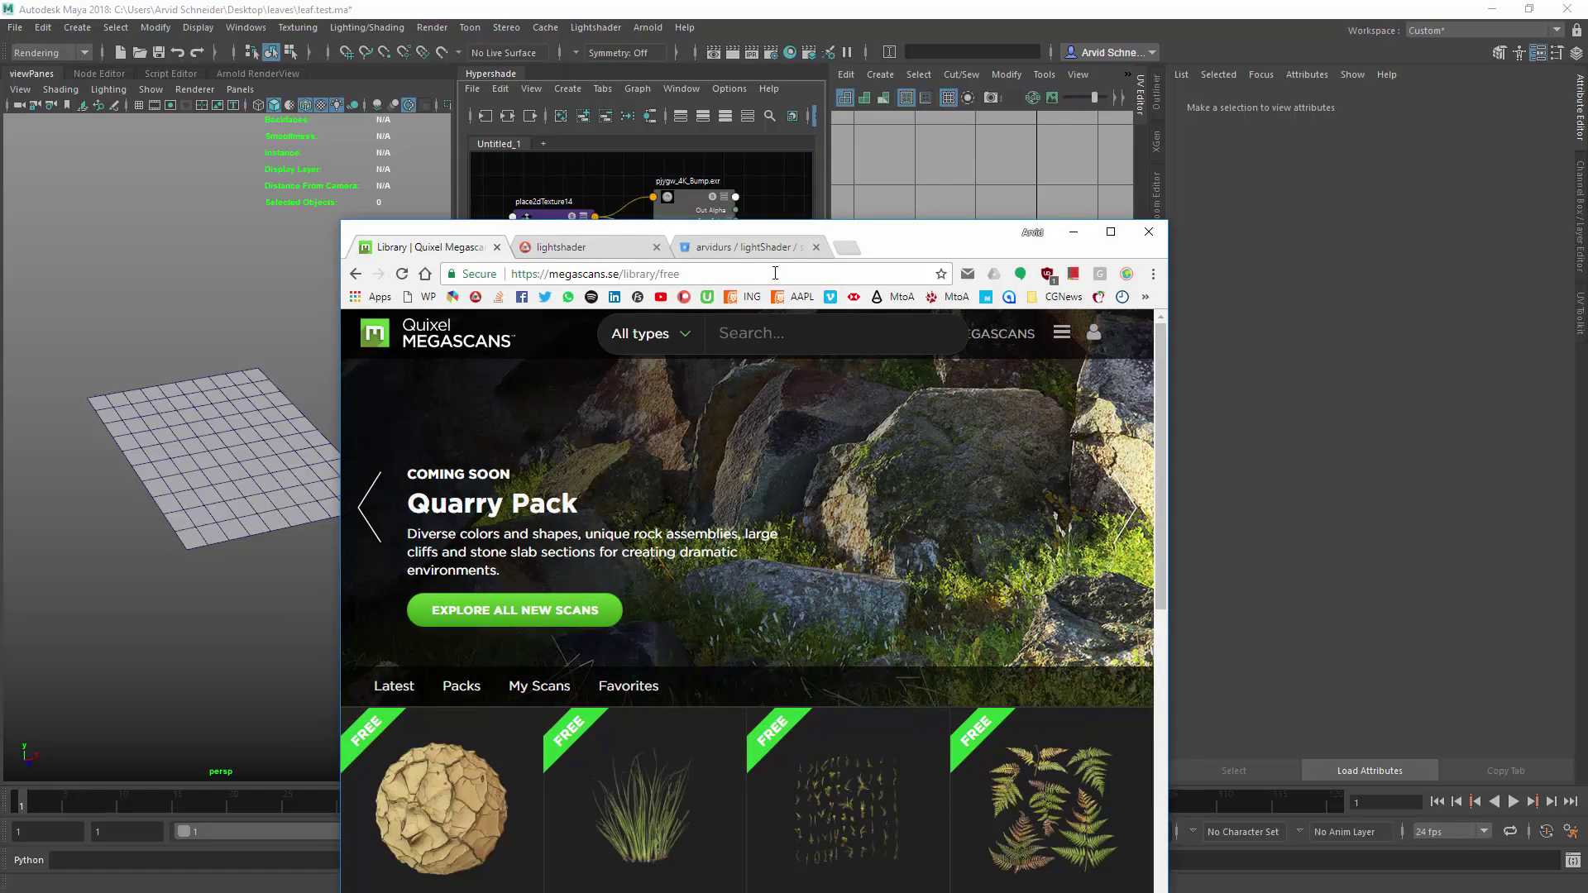
double_click(874, 243)
click(546, 108)
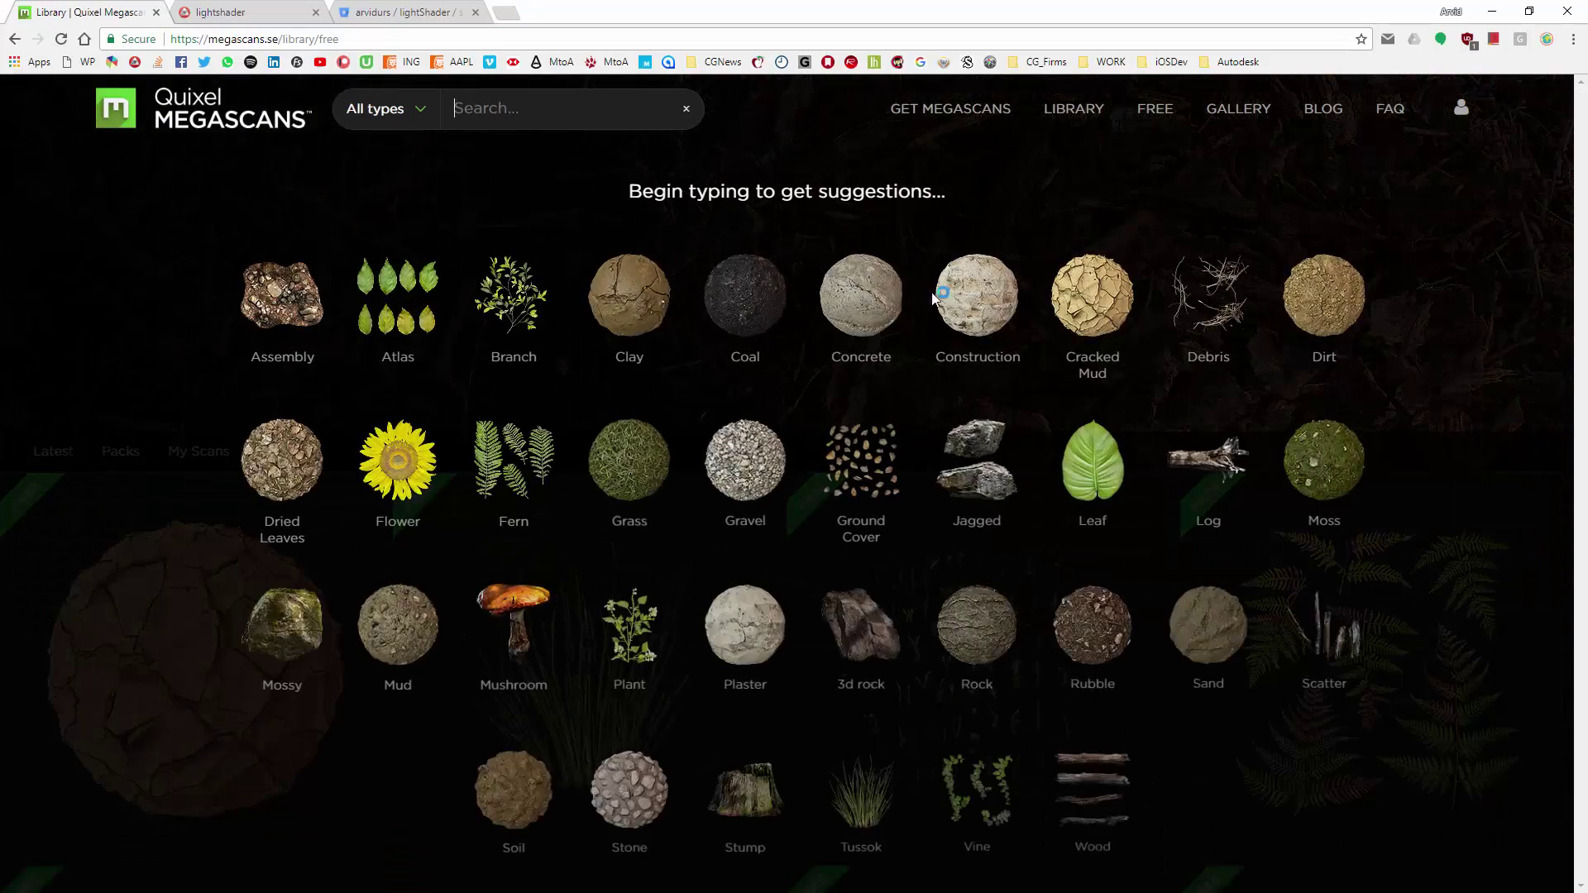
click(412, 319)
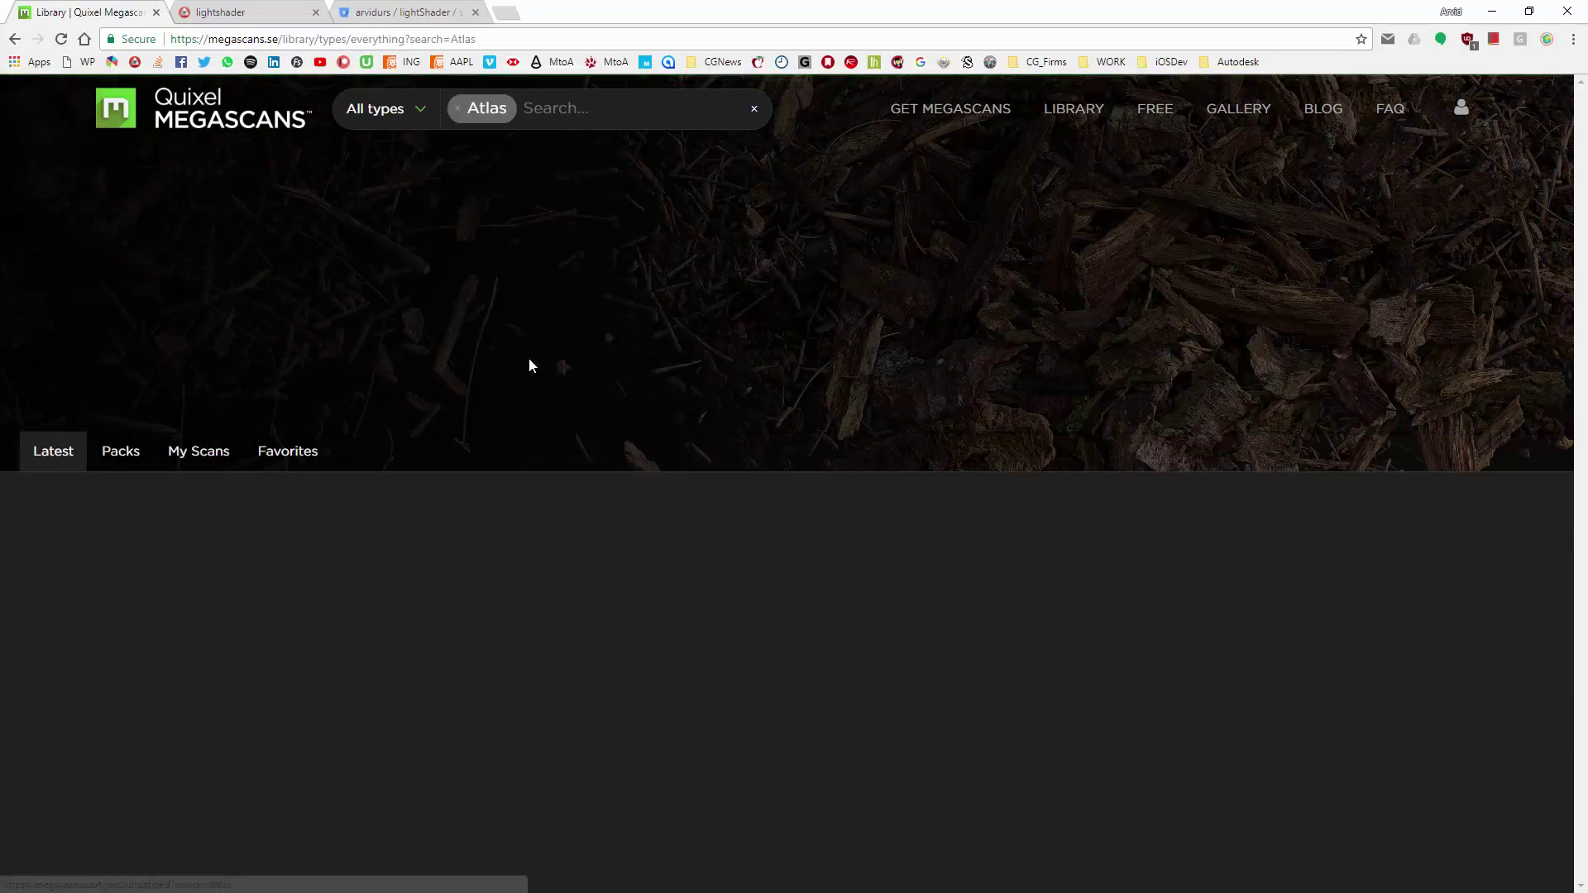
Browse the atlas scans and open the Plant Perennials leaf asset.
scroll(477, 628, down, 20)
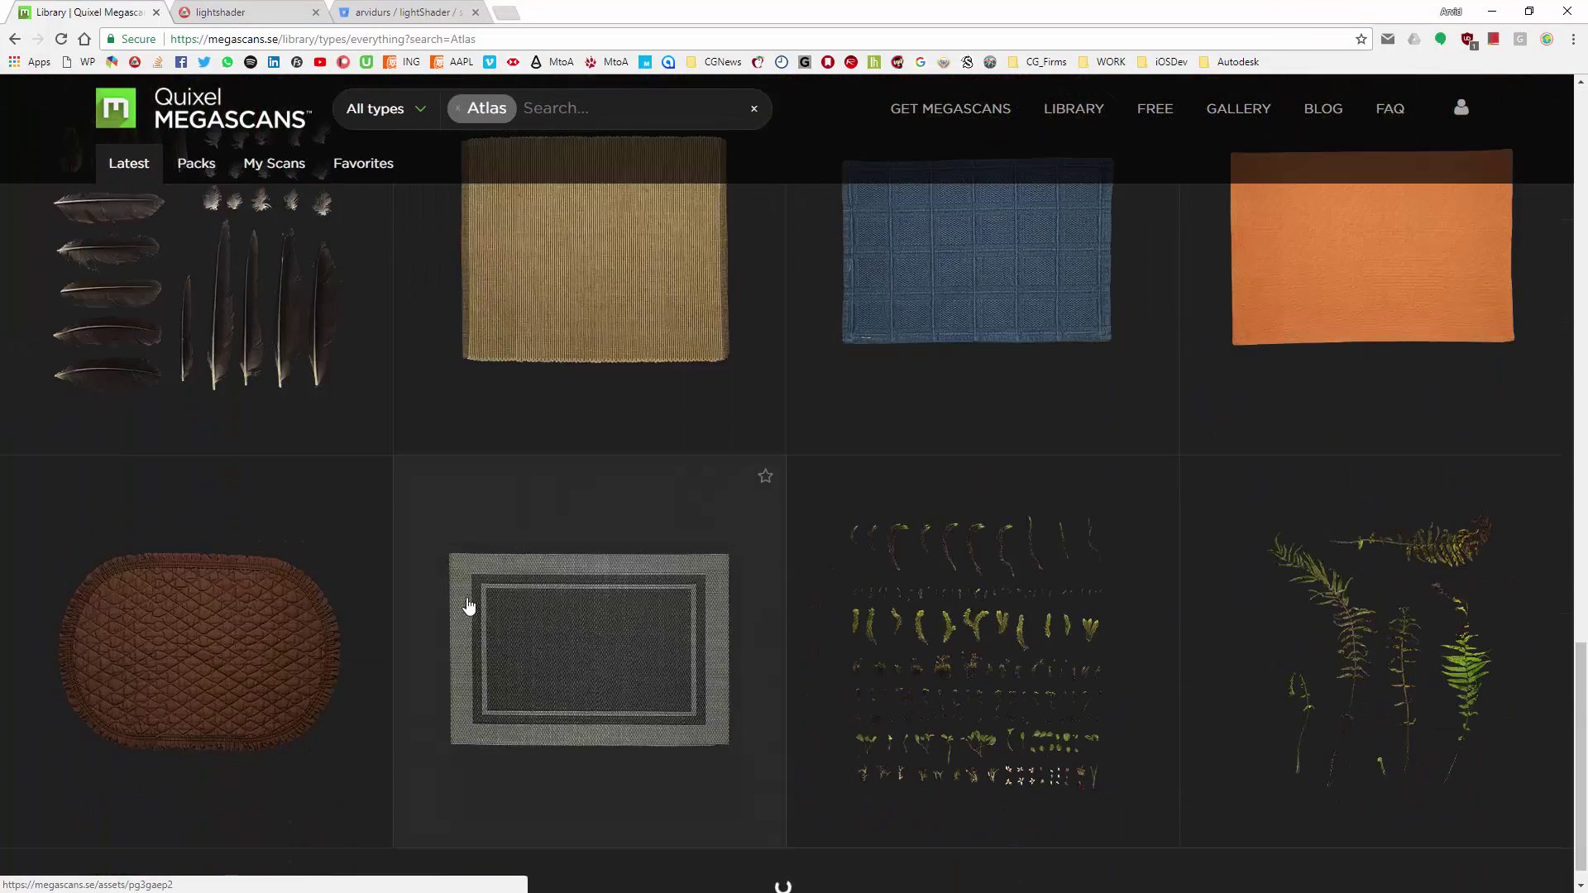
scroll(458, 595, up, 3)
scroll(457, 595, down, 5)
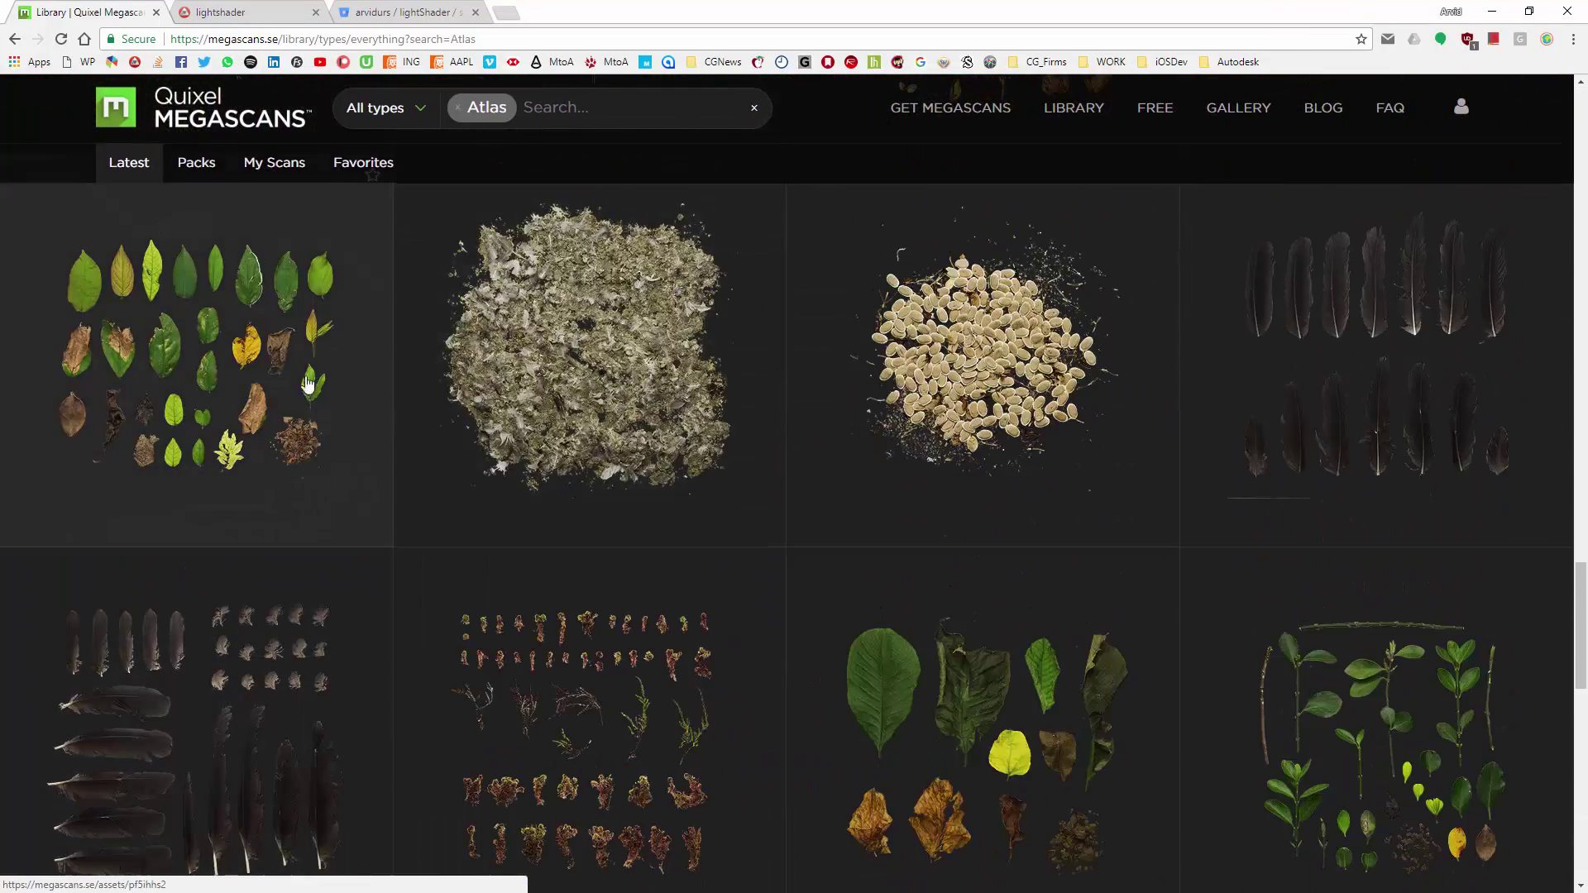
click(294, 356)
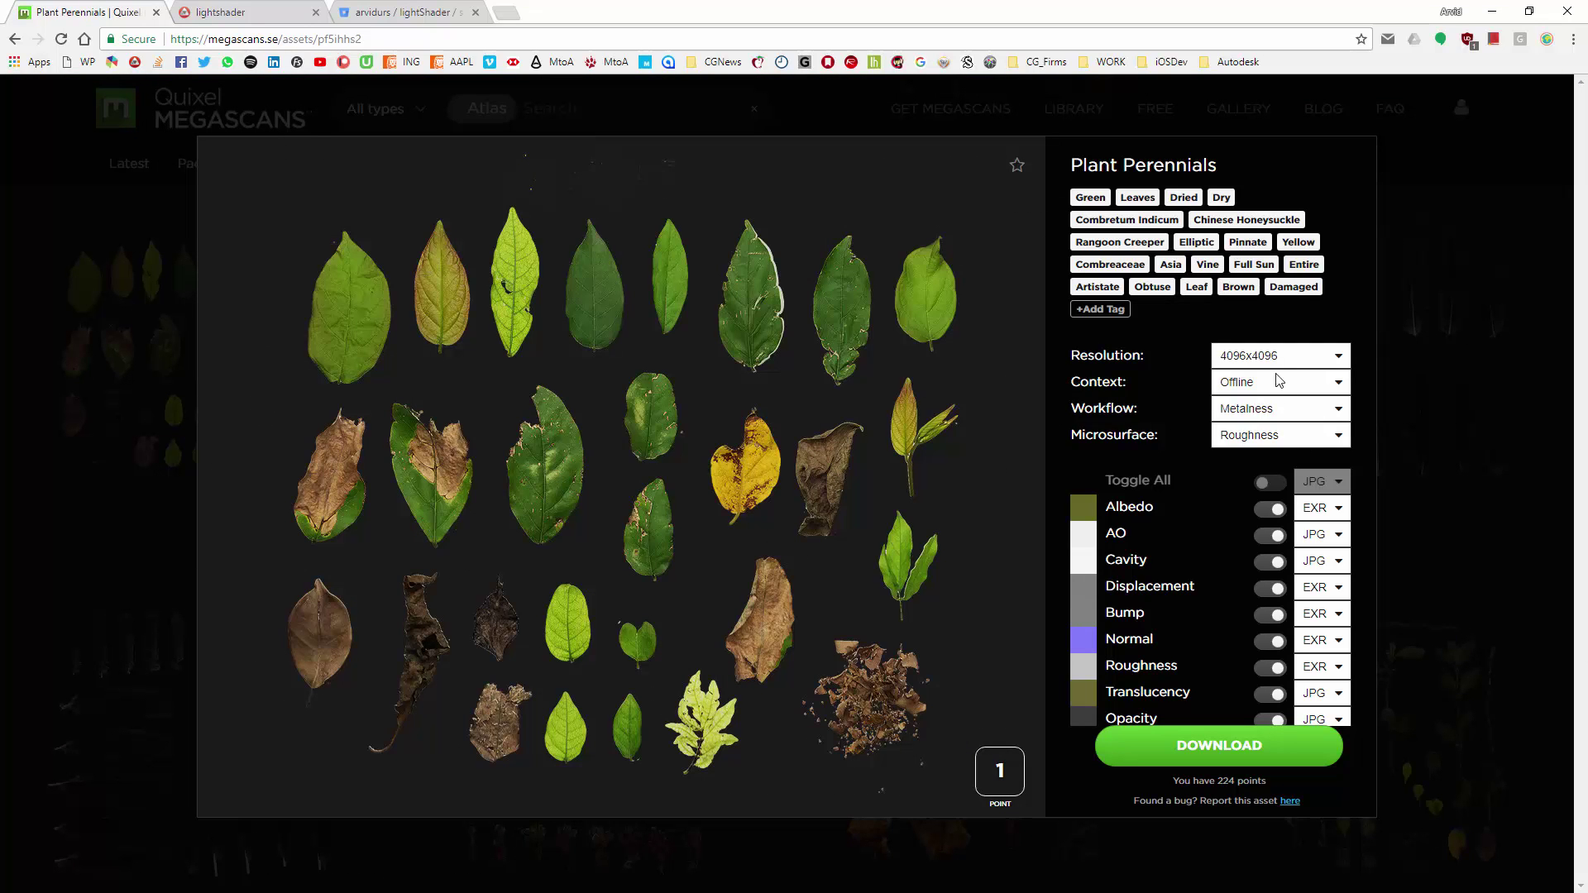
Keep the Plant Perennials resolution at 4096x4096, set every map's format to EXR, and minimize the browser to return to Maya.
click(1272, 358)
click(1264, 365)
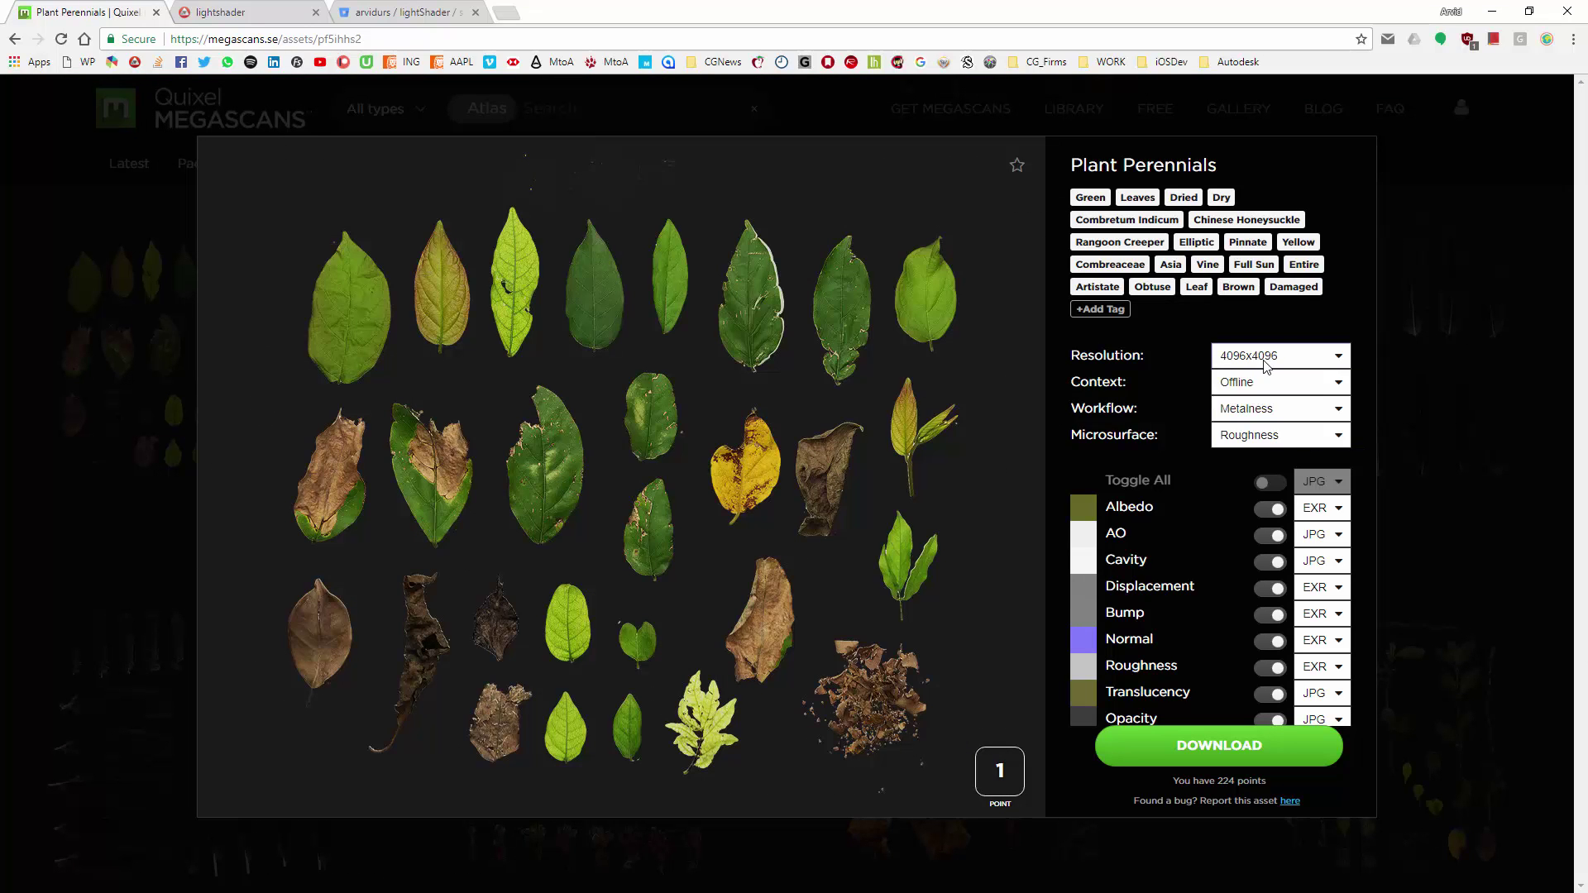
click(1316, 490)
click(1321, 524)
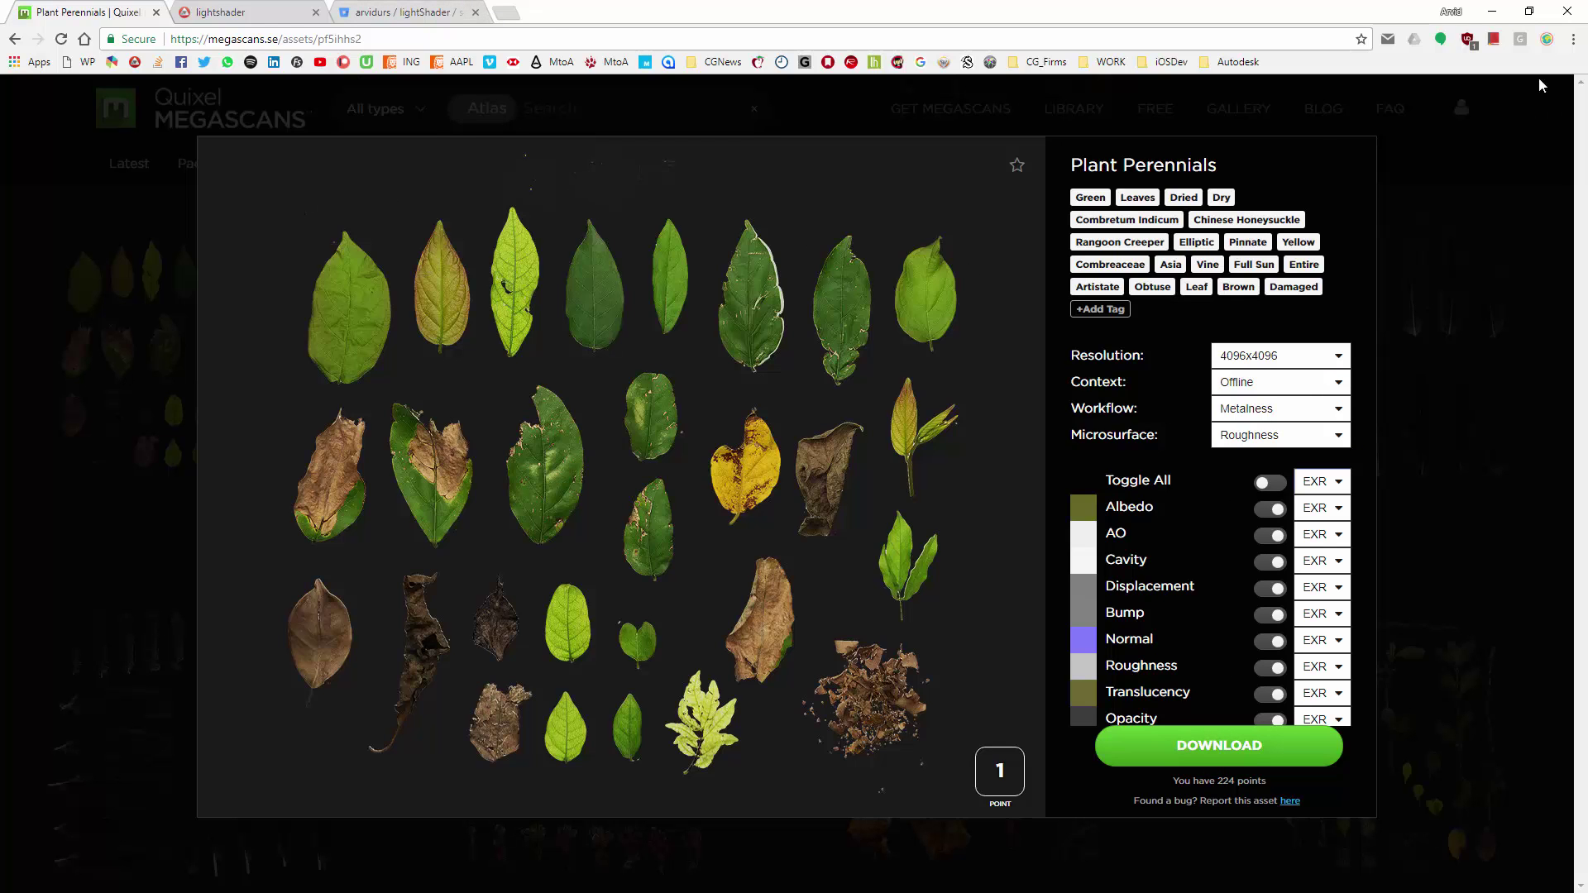
click(1492, 14)
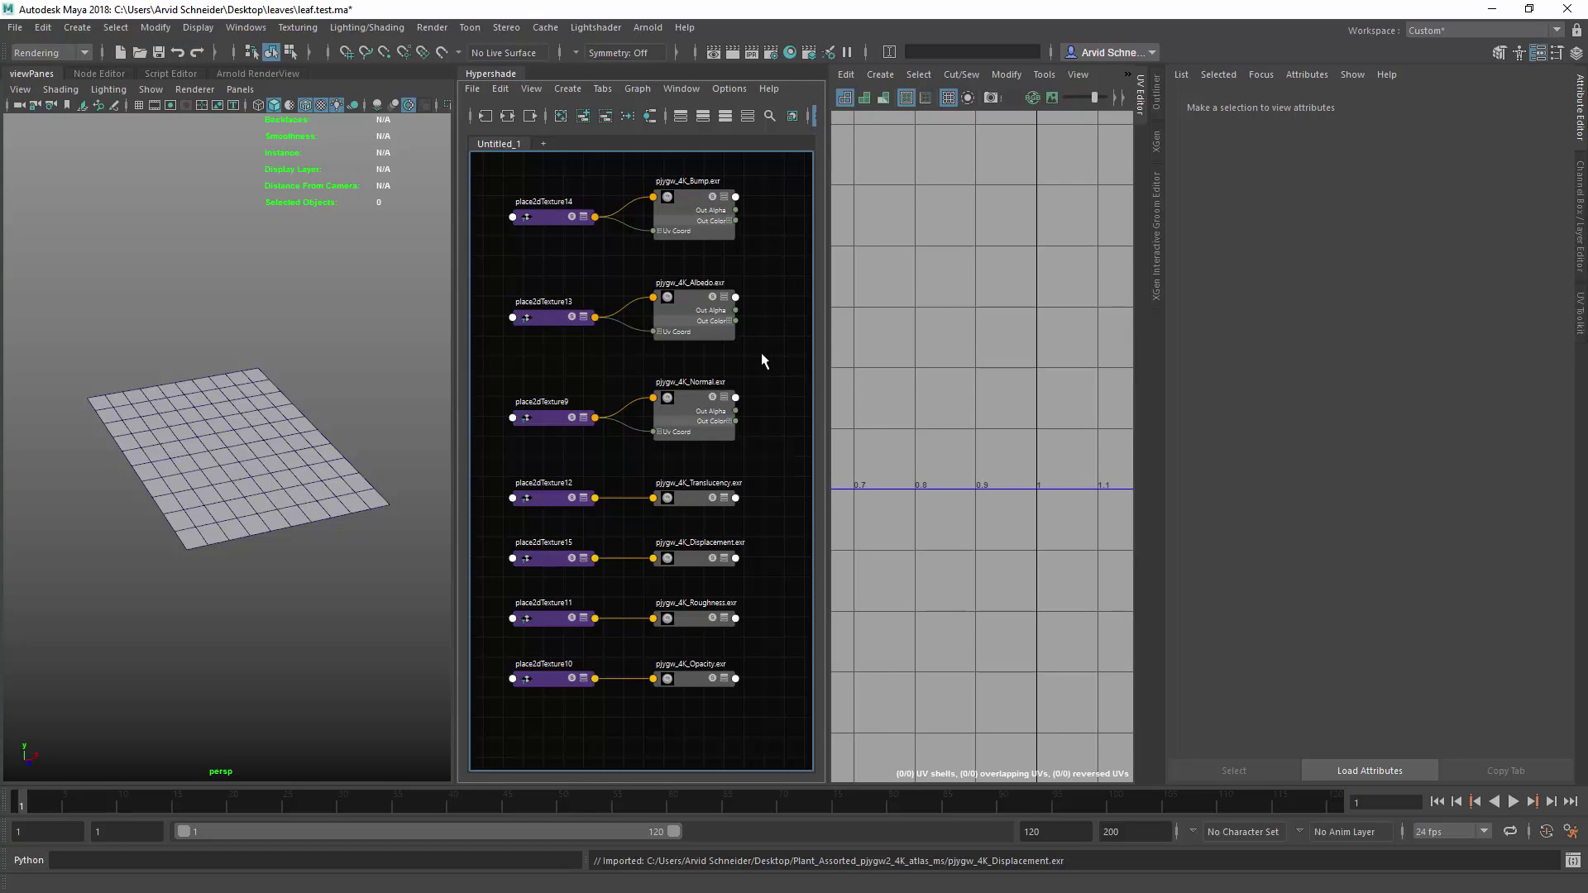
Move the Albedo texture and its place2dTexture node out of the column of Bump and Normal nodes.
scroll(705, 310, down, 1)
mouse_move(703, 296)
alt+middle_down()
mouse_move(595, 273)
mouse_move(704, 274)
alt+middle_up()
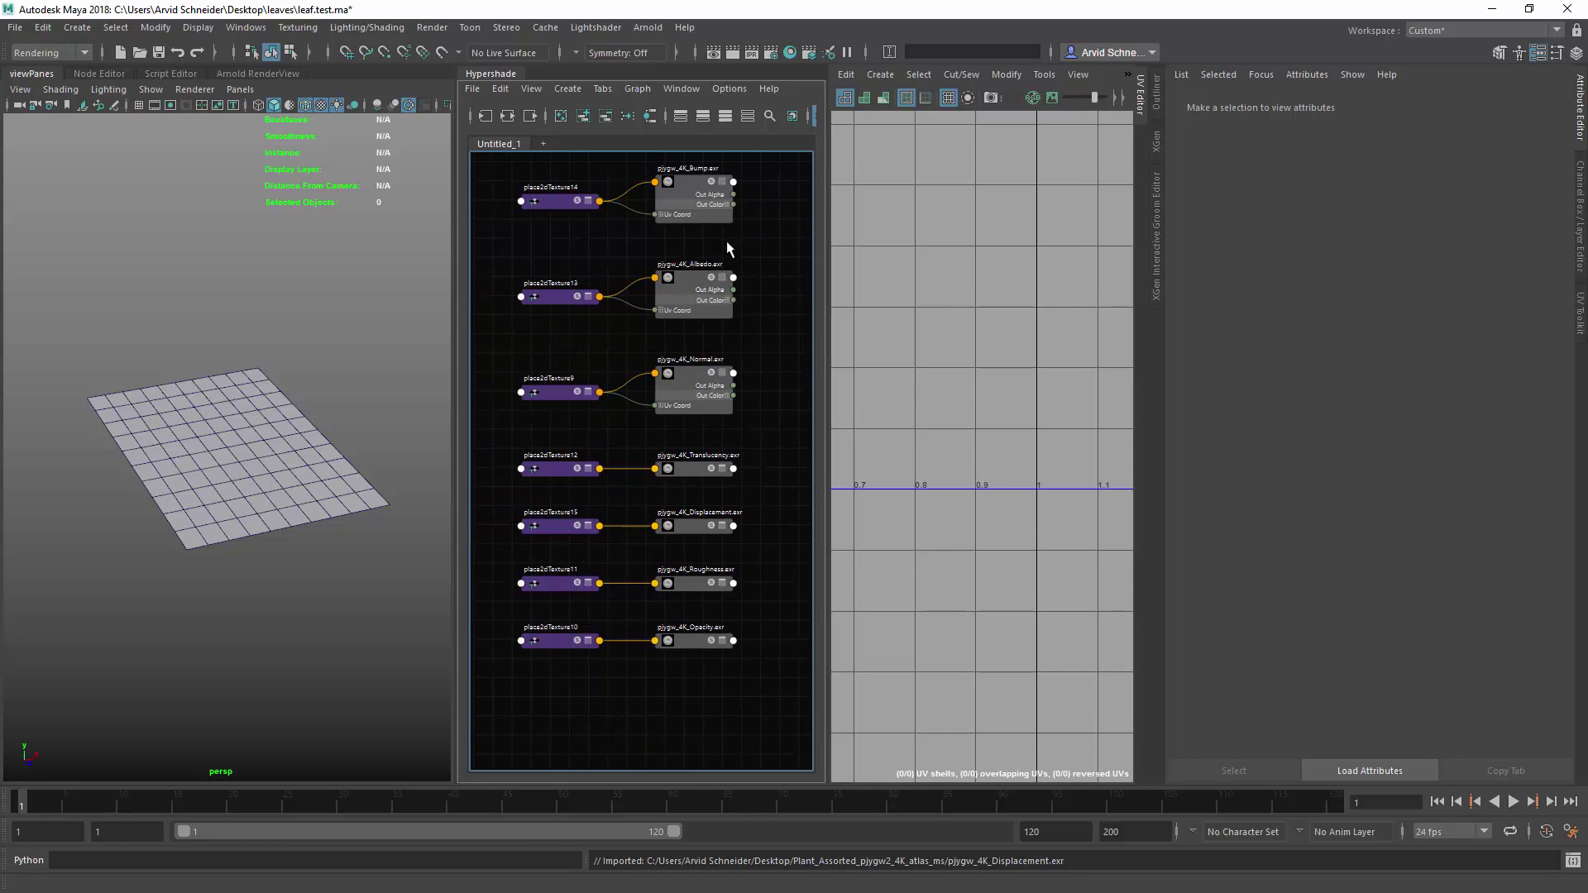
drag(551, 295, 638, 283)
click(700, 337)
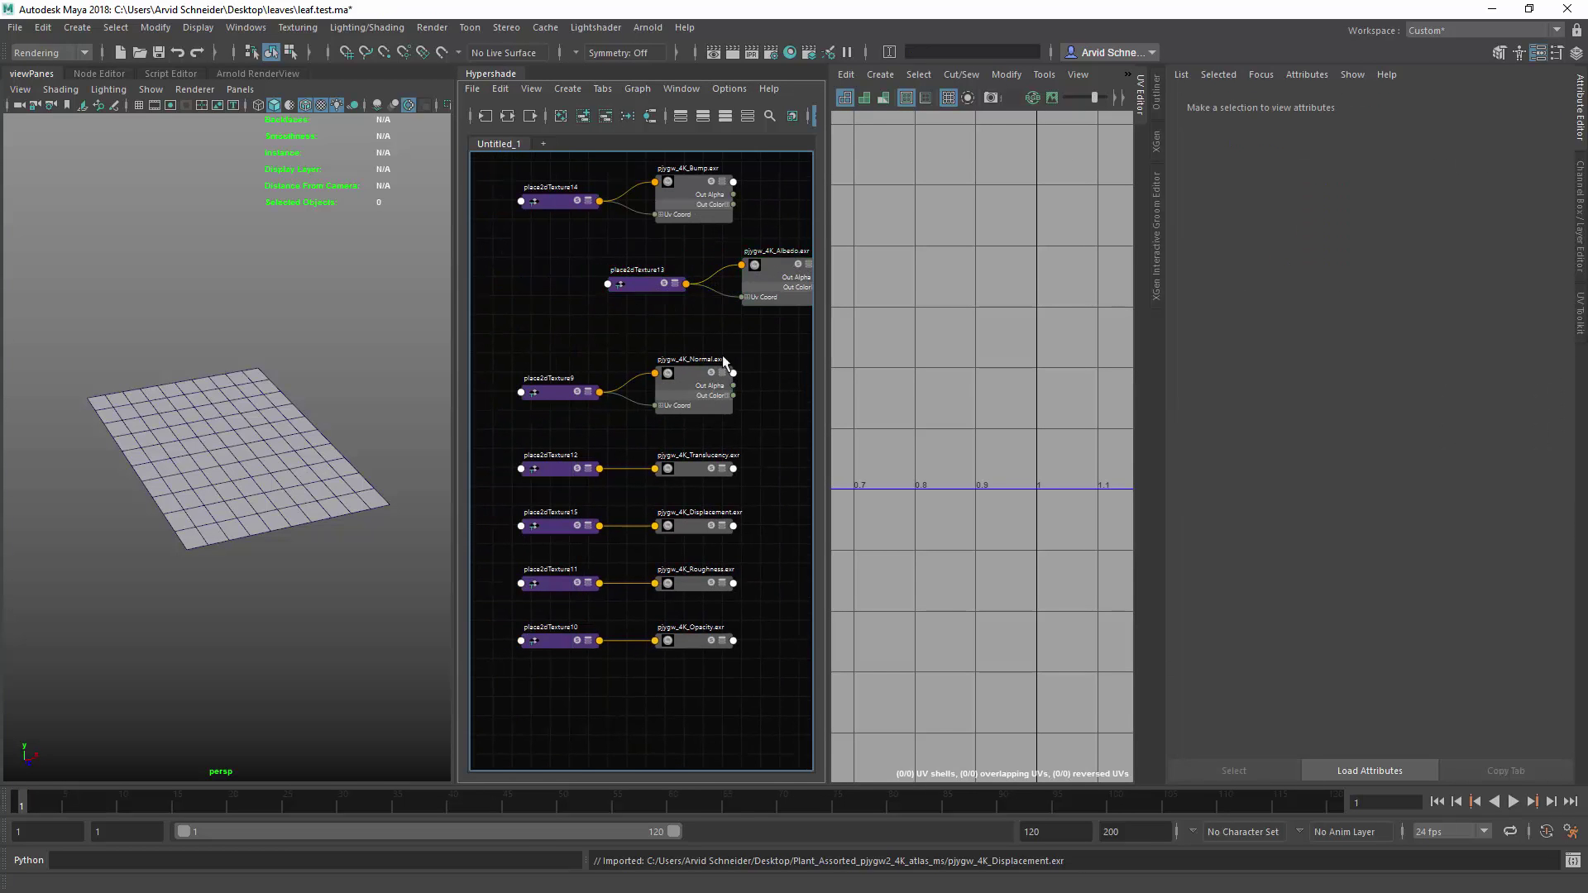
Offset the Translucency, Displacement, Roughness and Opacity textures with their placement nodes to line up roughly under the Albedo texture.
alt+middle_drag(722, 362, 658, 298)
alt+middle_drag(700, 445, 729, 404)
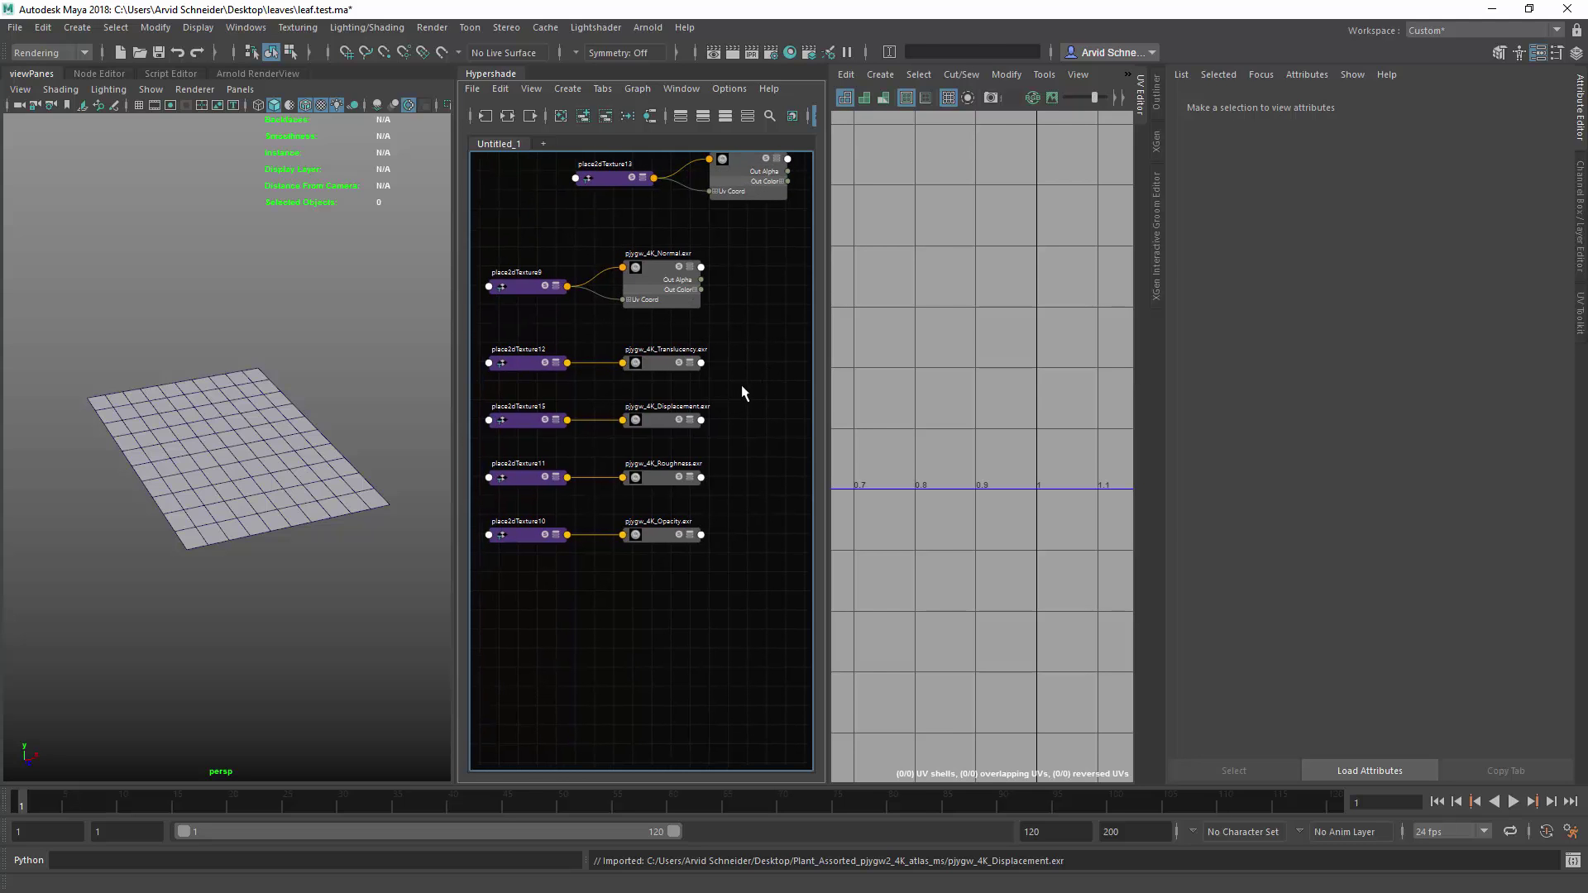
drag(745, 387, 622, 424)
drag(717, 354, 591, 351)
drag(732, 501, 757, 541)
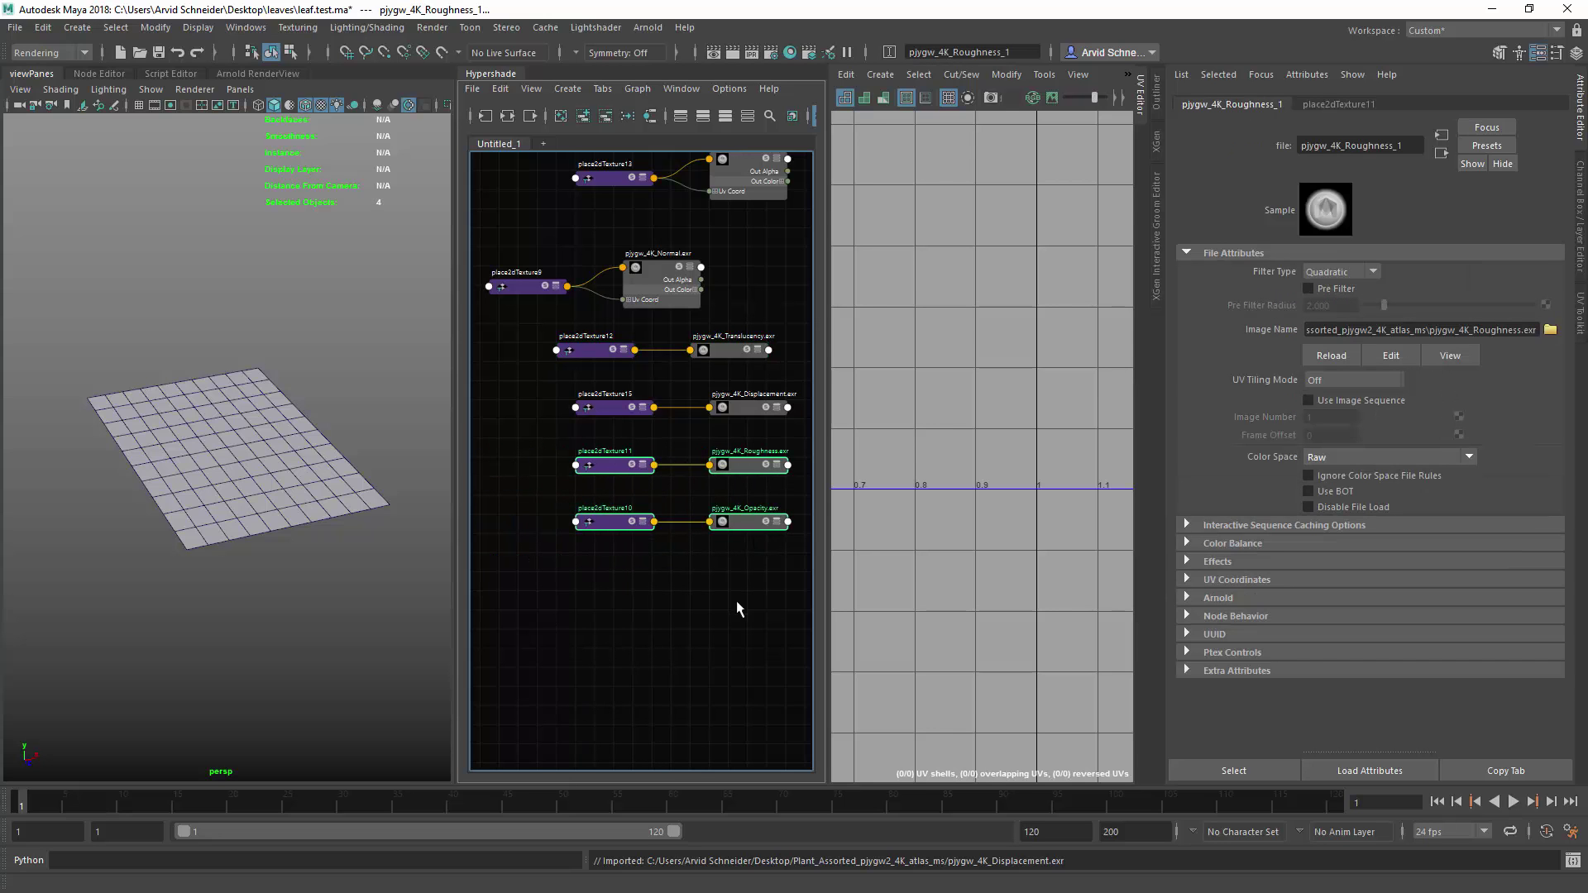
click(736, 602)
Move the Normal texture and its placement node above the Bump texture in the graph.
alt+middle_drag(711, 328, 748, 524)
drag(732, 415, 538, 508)
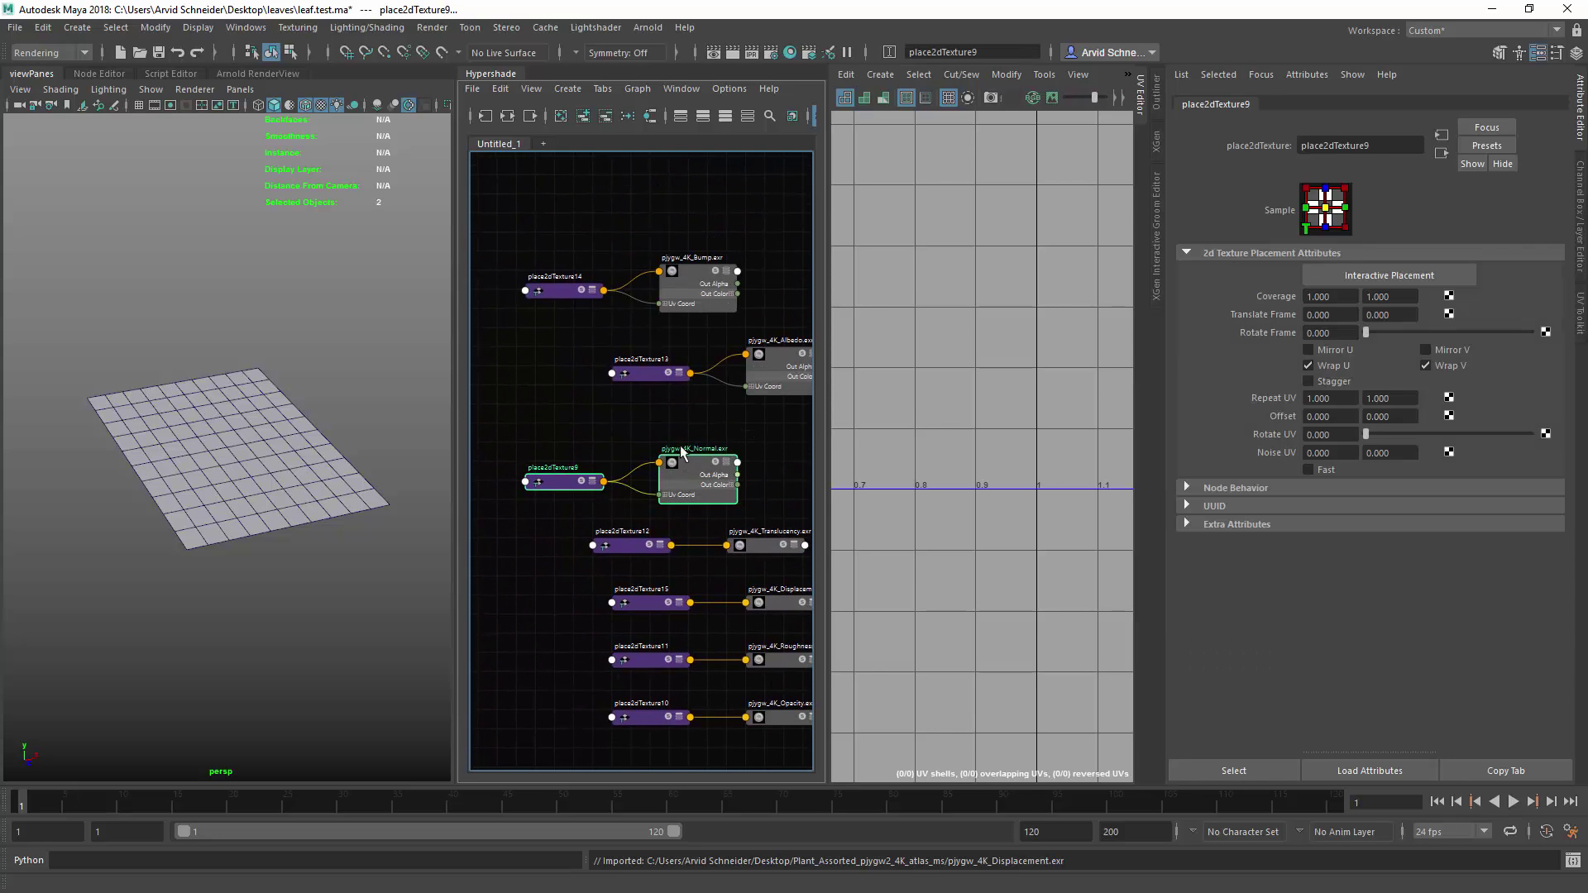
drag(696, 478, 676, 215)
click(728, 426)
alt+middle_drag(757, 442, 681, 412)
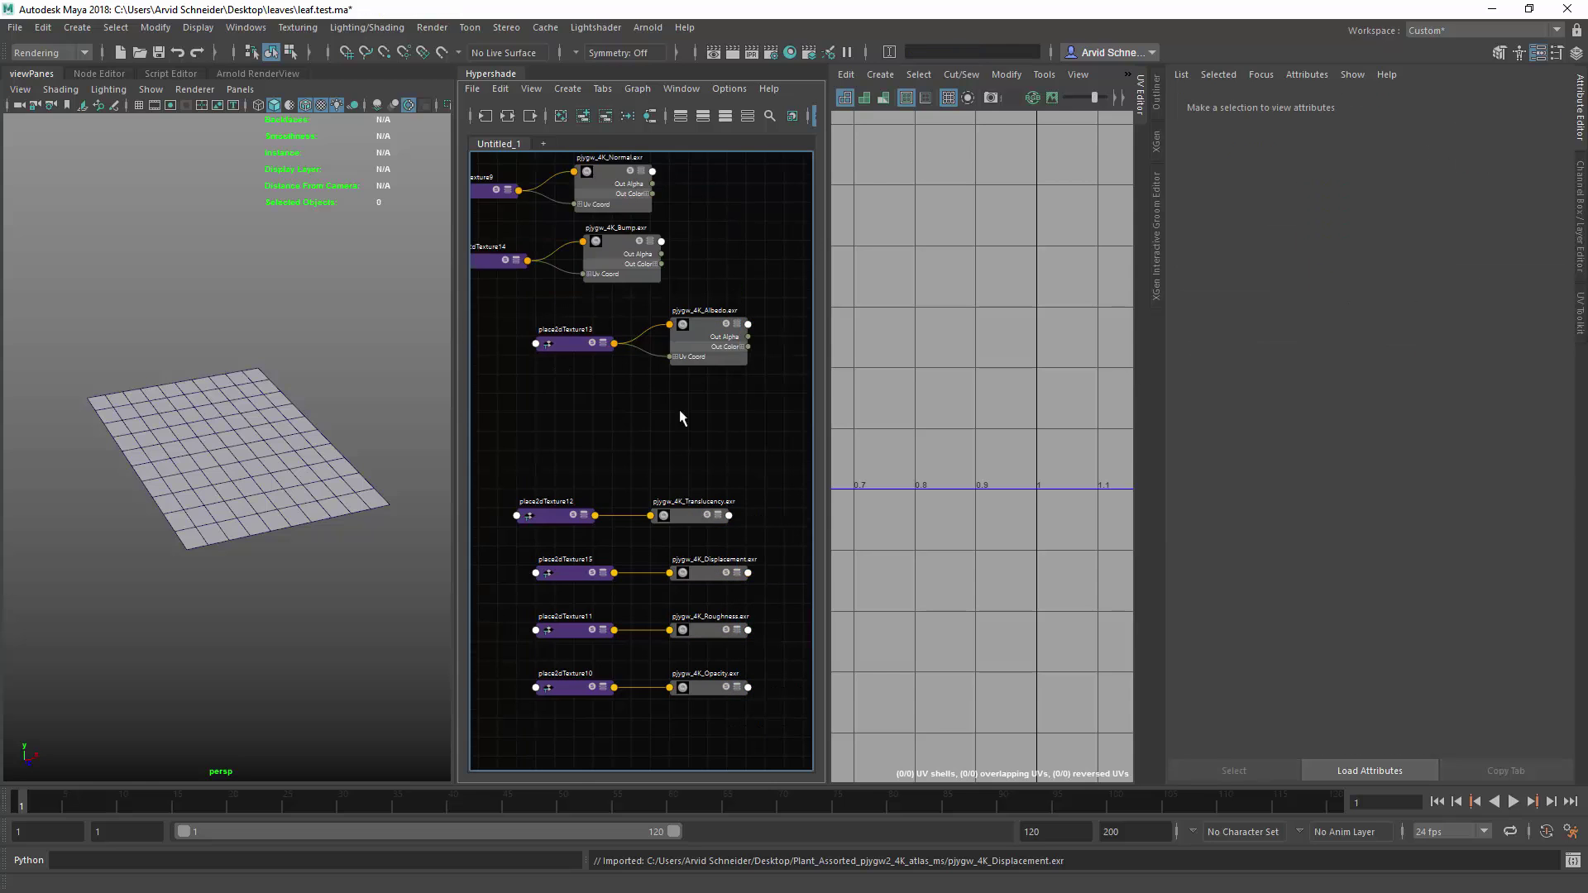
Place the Albedo nodes directly above Translucency and align the Displacement, Roughness and Opacity nodes in the same column.
drag(697, 411, 553, 337)
drag(569, 348, 554, 484)
click(730, 488)
drag(776, 573, 535, 742)
drag(707, 686, 687, 687)
click(617, 401)
Collapse the Albedo file node to its compact display and align it with the textures below.
click(713, 448)
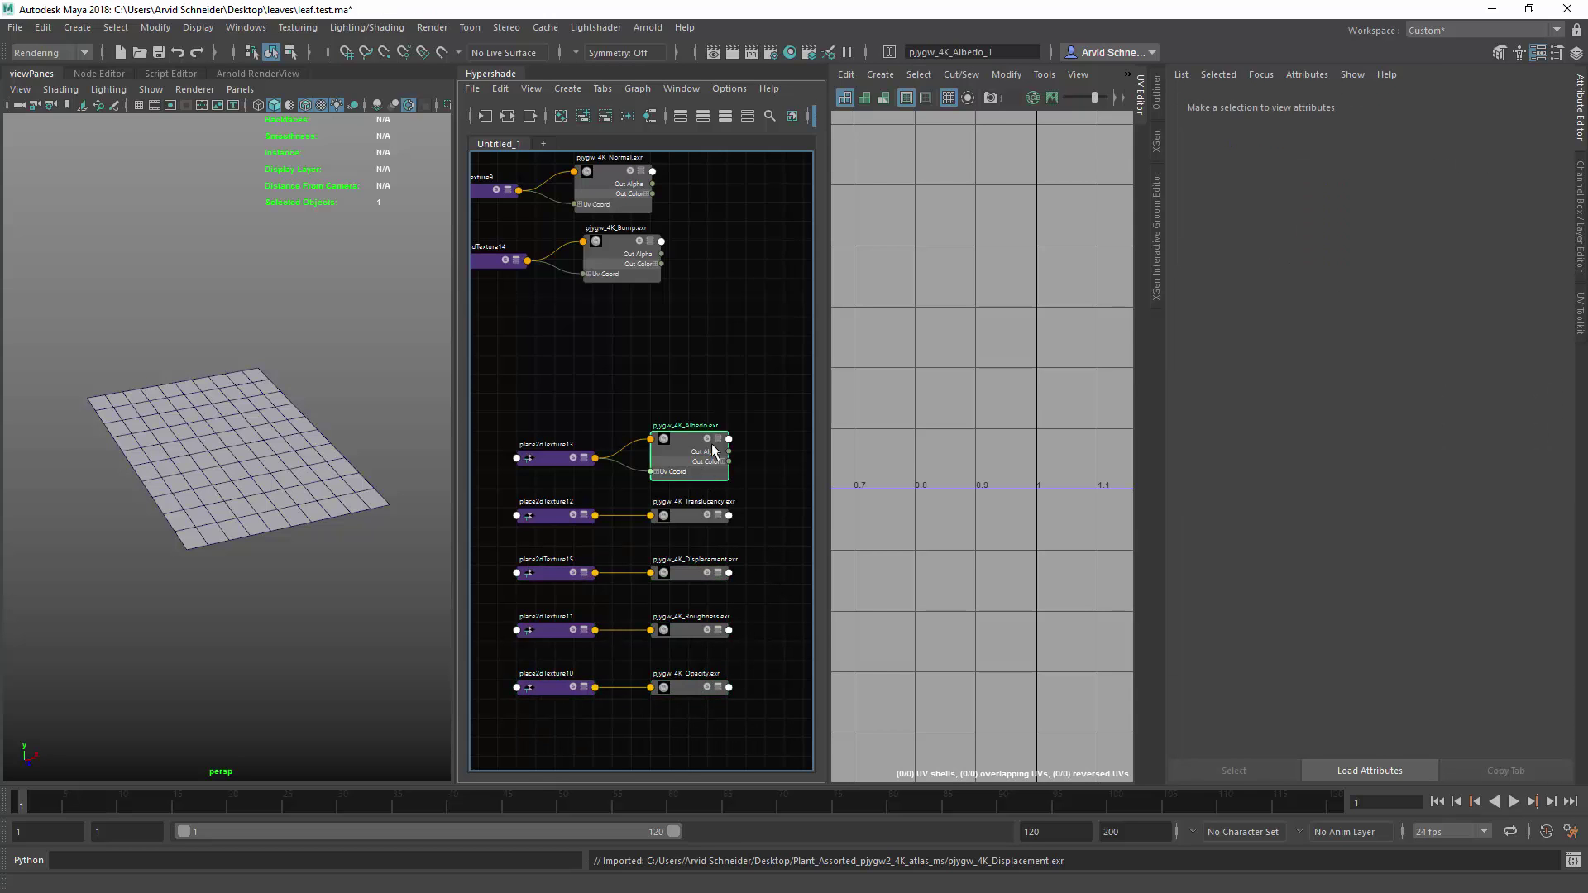
key(1)
click(717, 385)
drag(695, 435, 696, 452)
click(765, 430)
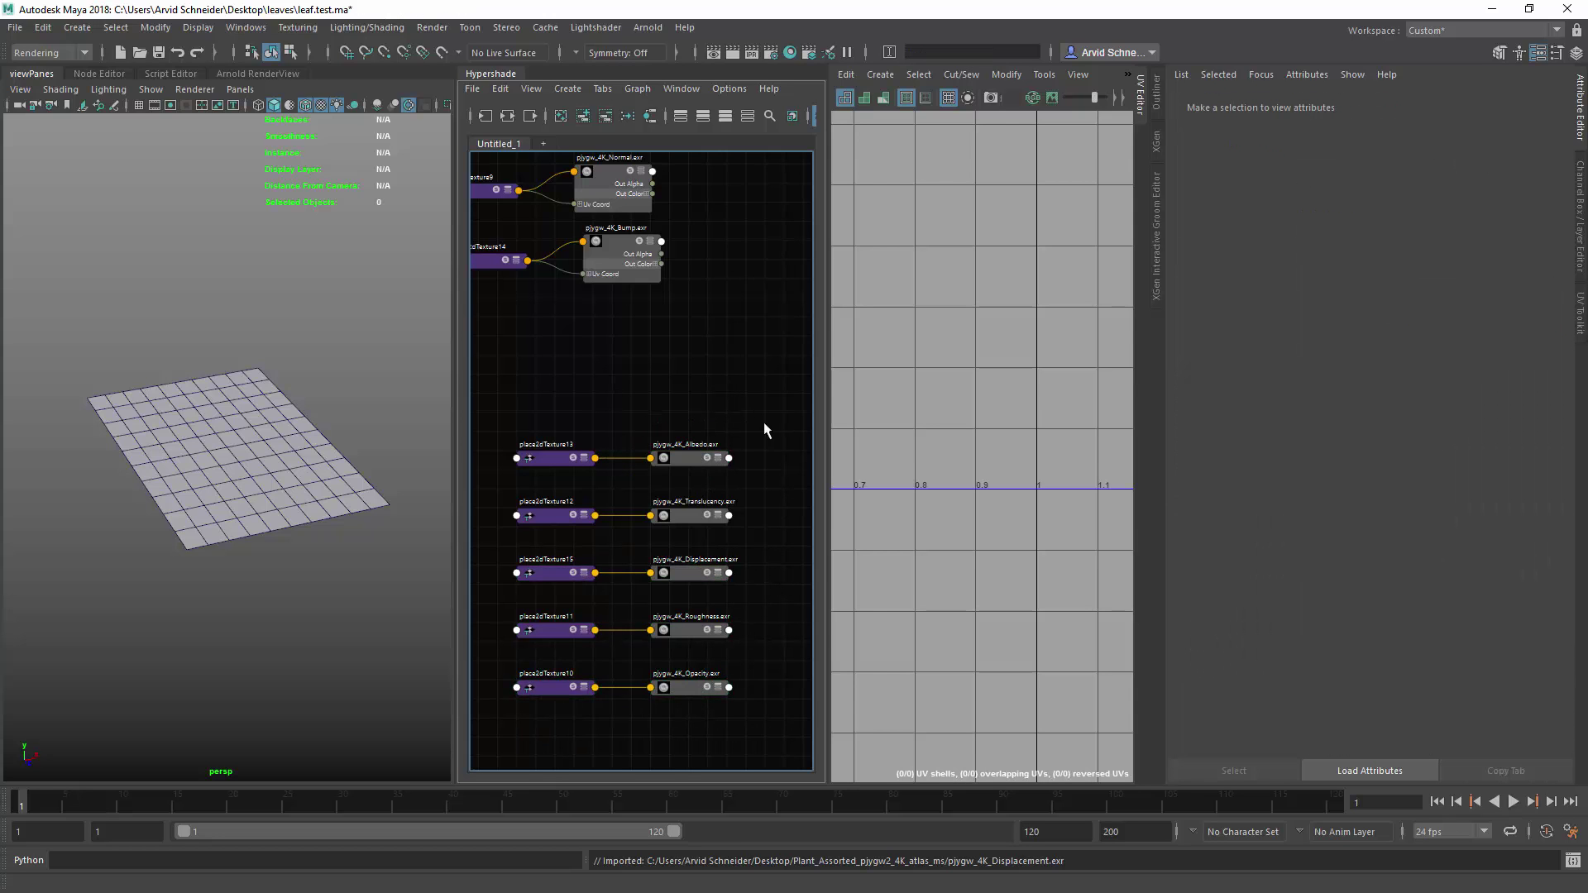
Create an aiStandardSurface shader next to the texture nodes in the Hypershade graph.
alt+middle_drag(701, 419, 646, 352)
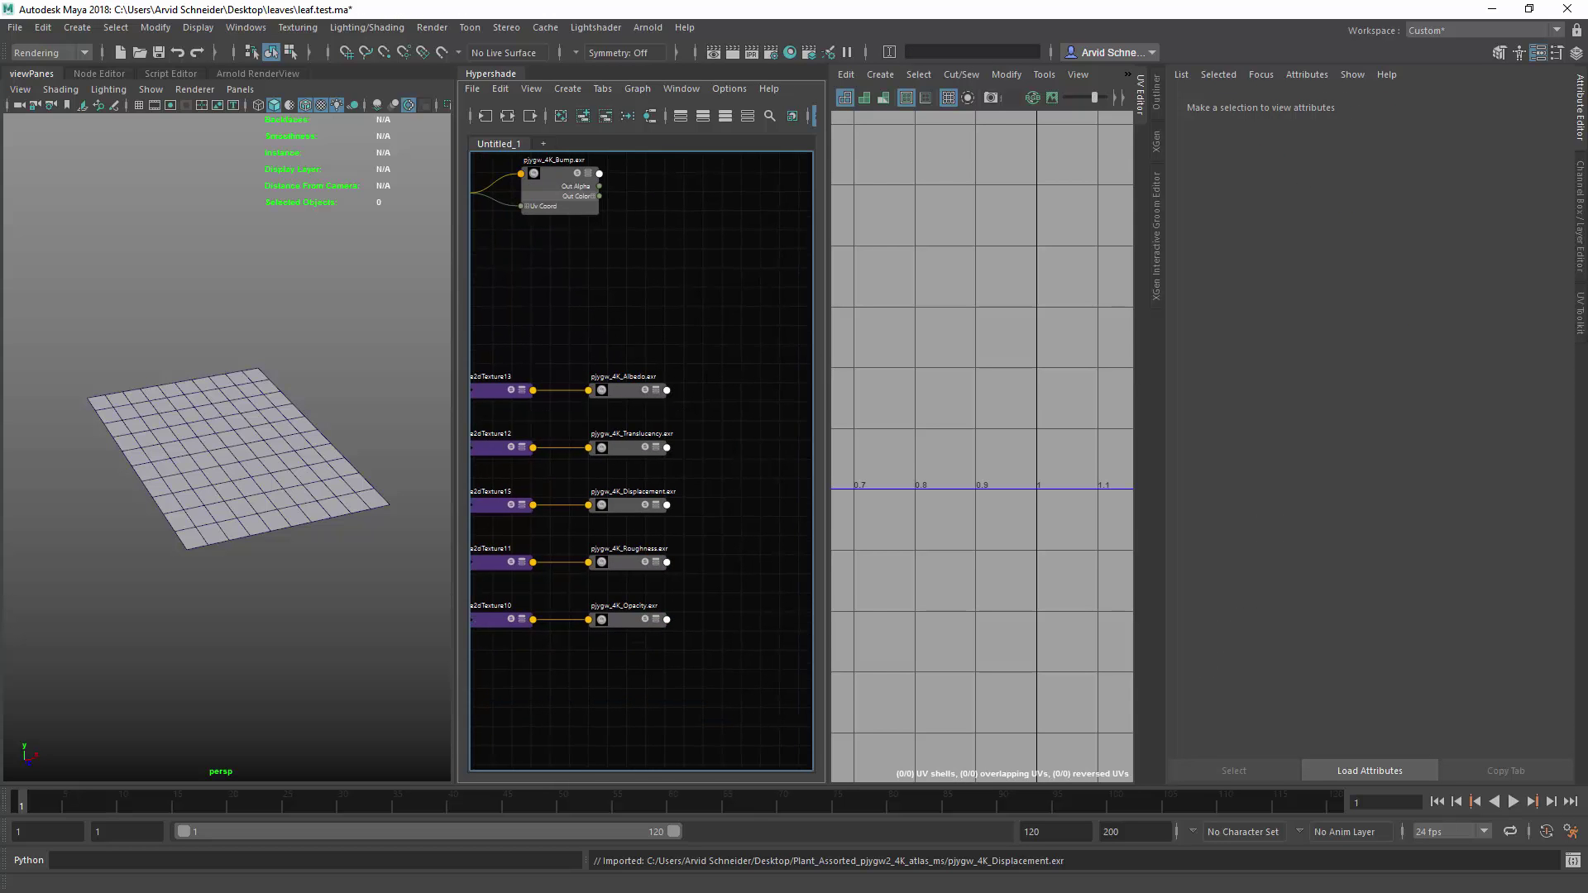
key(Tab)
text(aista)
key(Down)
key(Down)
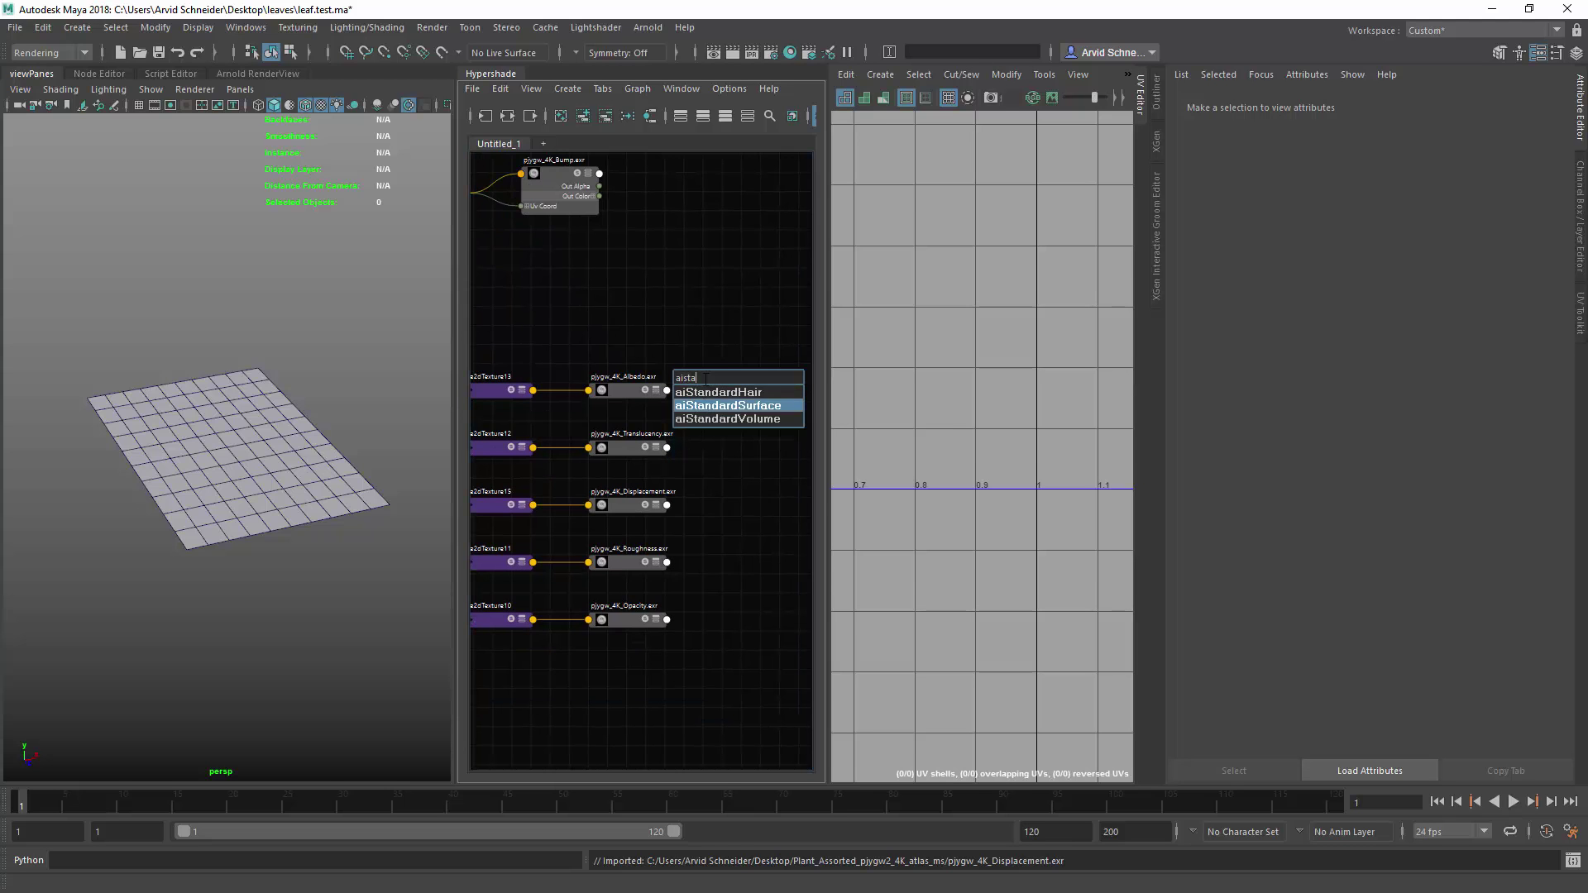
key(Return)
Space out the new aiStandardSurface shader and its shading group beside the column of texture nodes.
alt+middle_drag(705, 380, 594, 364)
drag(702, 356, 794, 356)
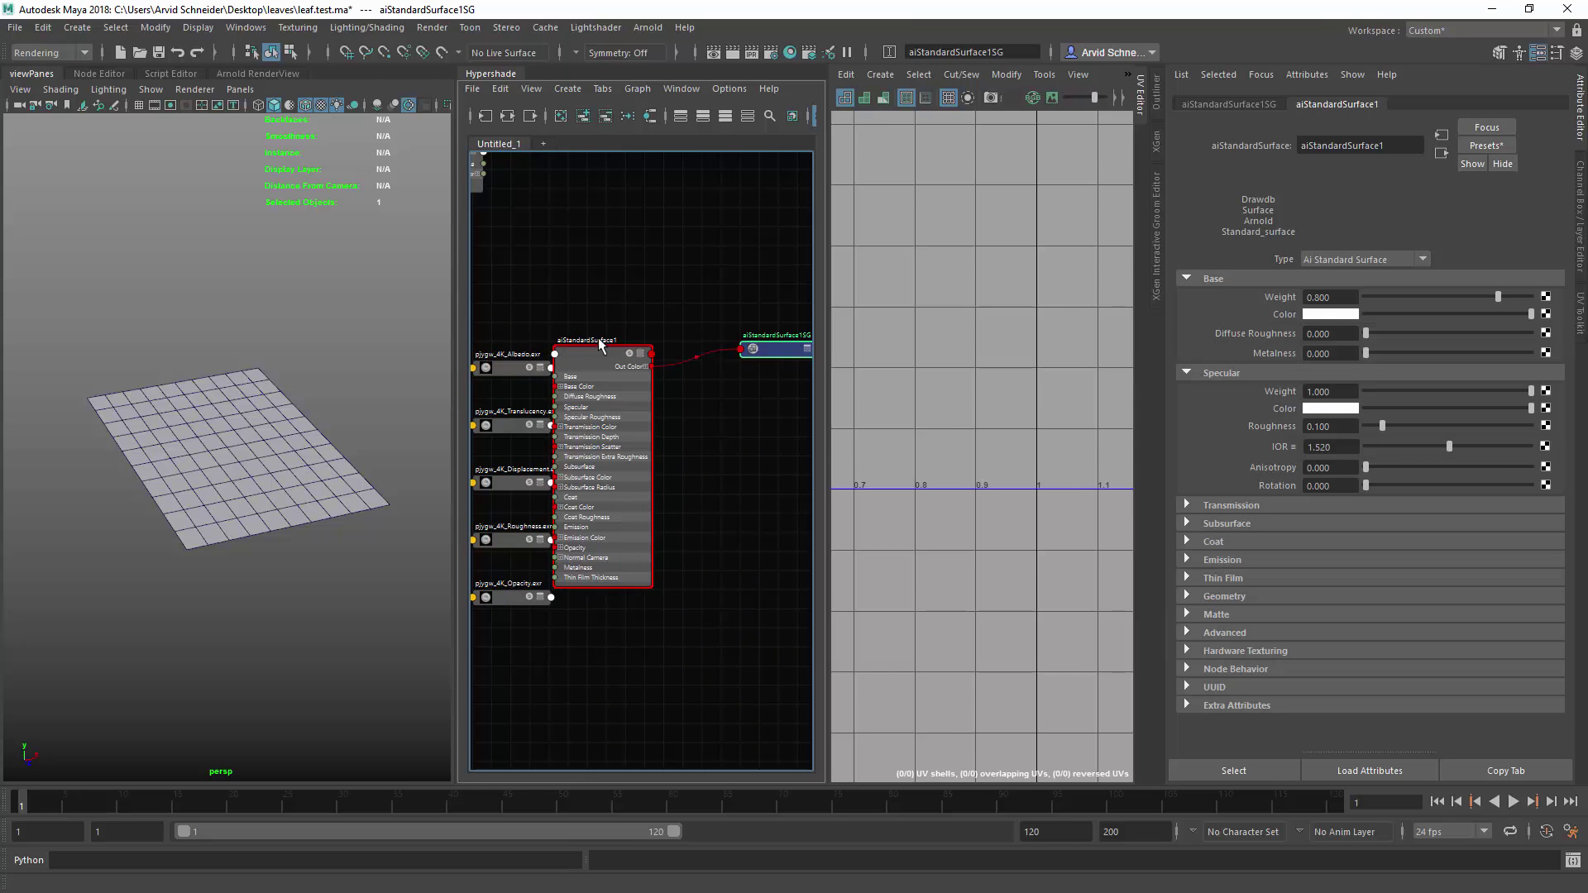
shift+drag(597, 360, 649, 337)
click(802, 391)
alt+middle_drag(630, 345, 610, 356)
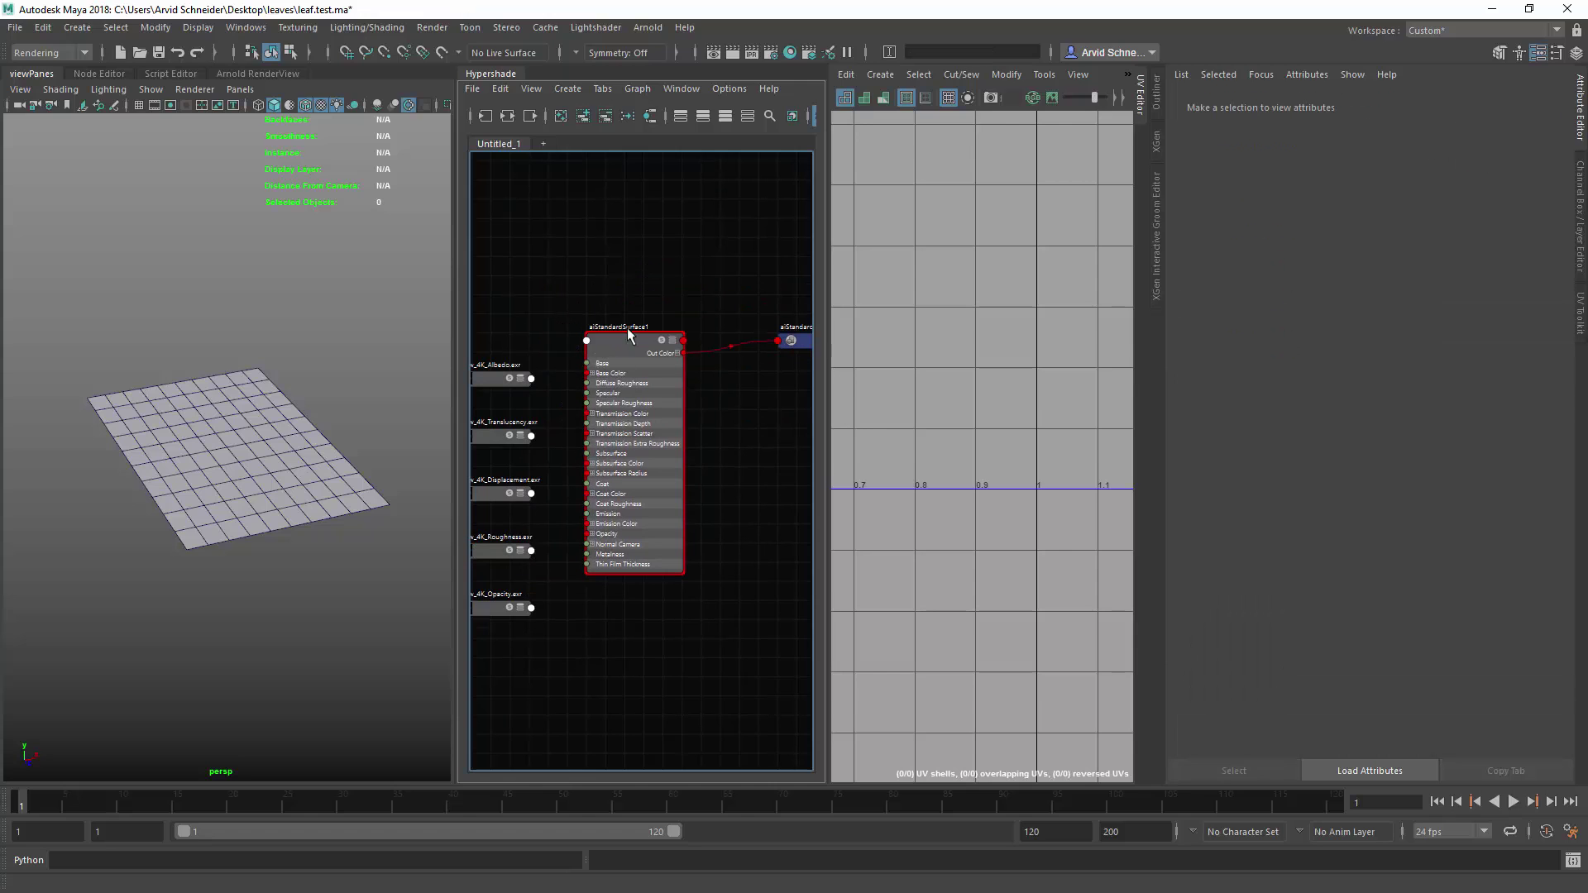
Rename the aiStandardSurface shader to ai_leaf and move its shading group slightly closer to it.
double_click(628, 330)
text(ai_leaf)
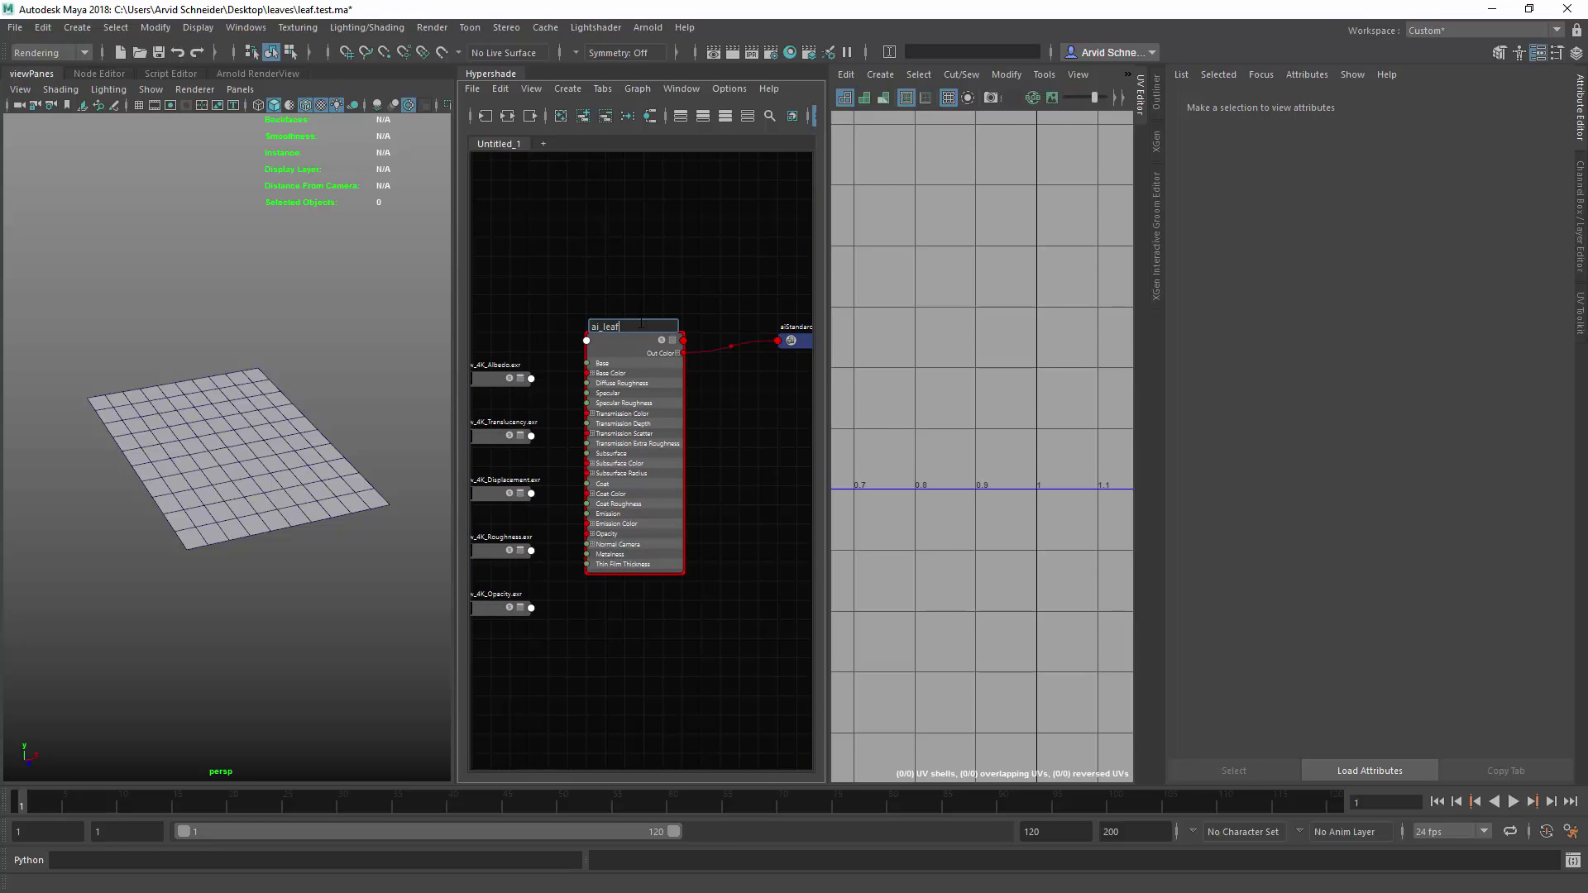
key(Return)
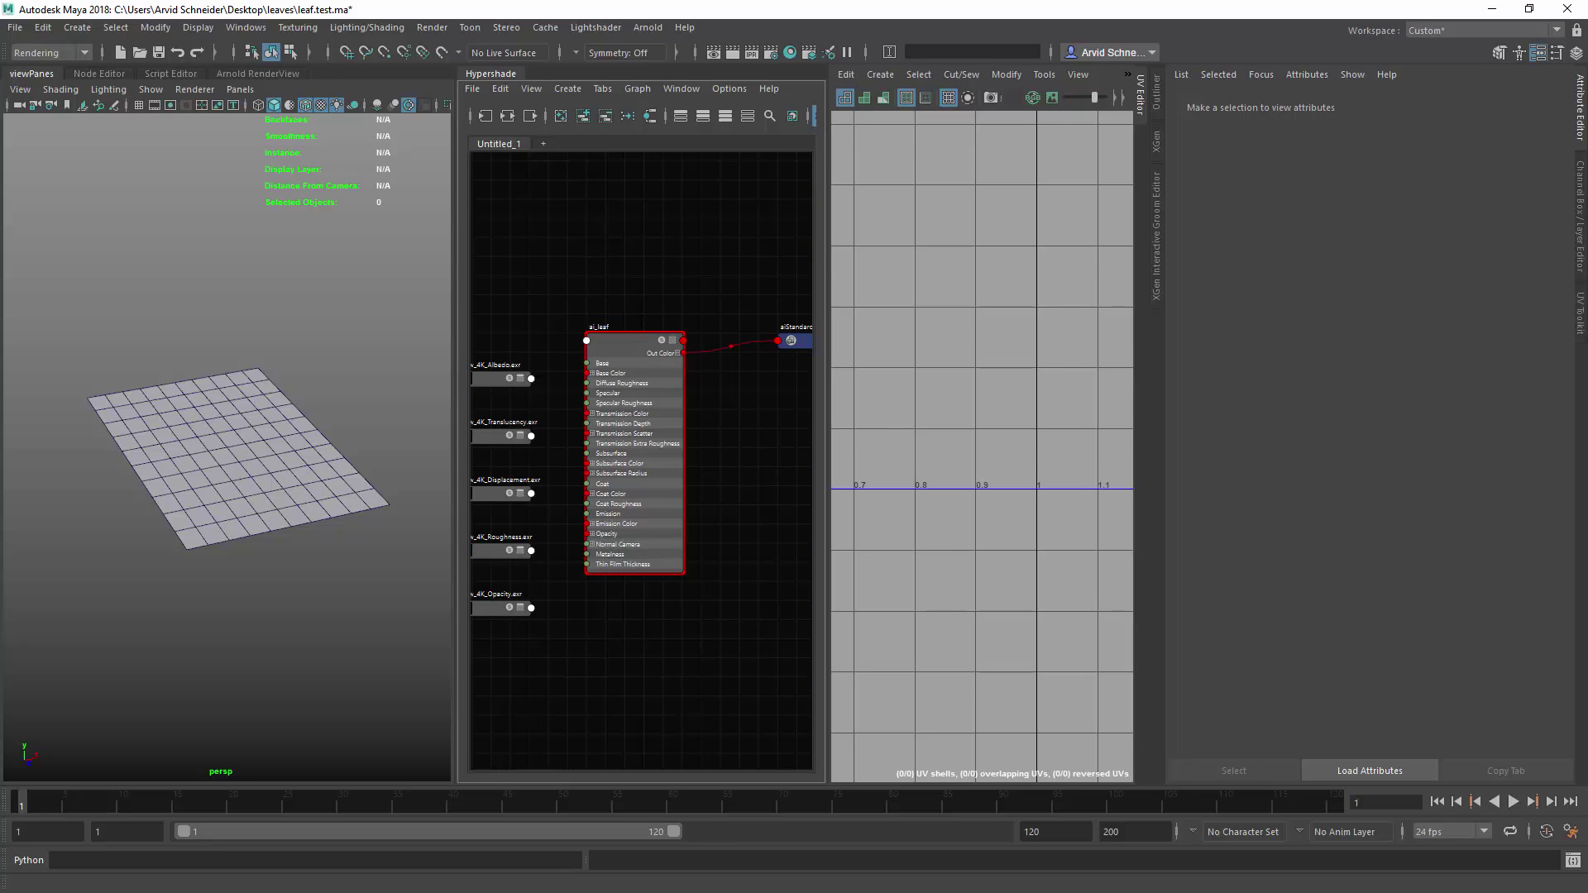
scroll(703, 301, down, 3)
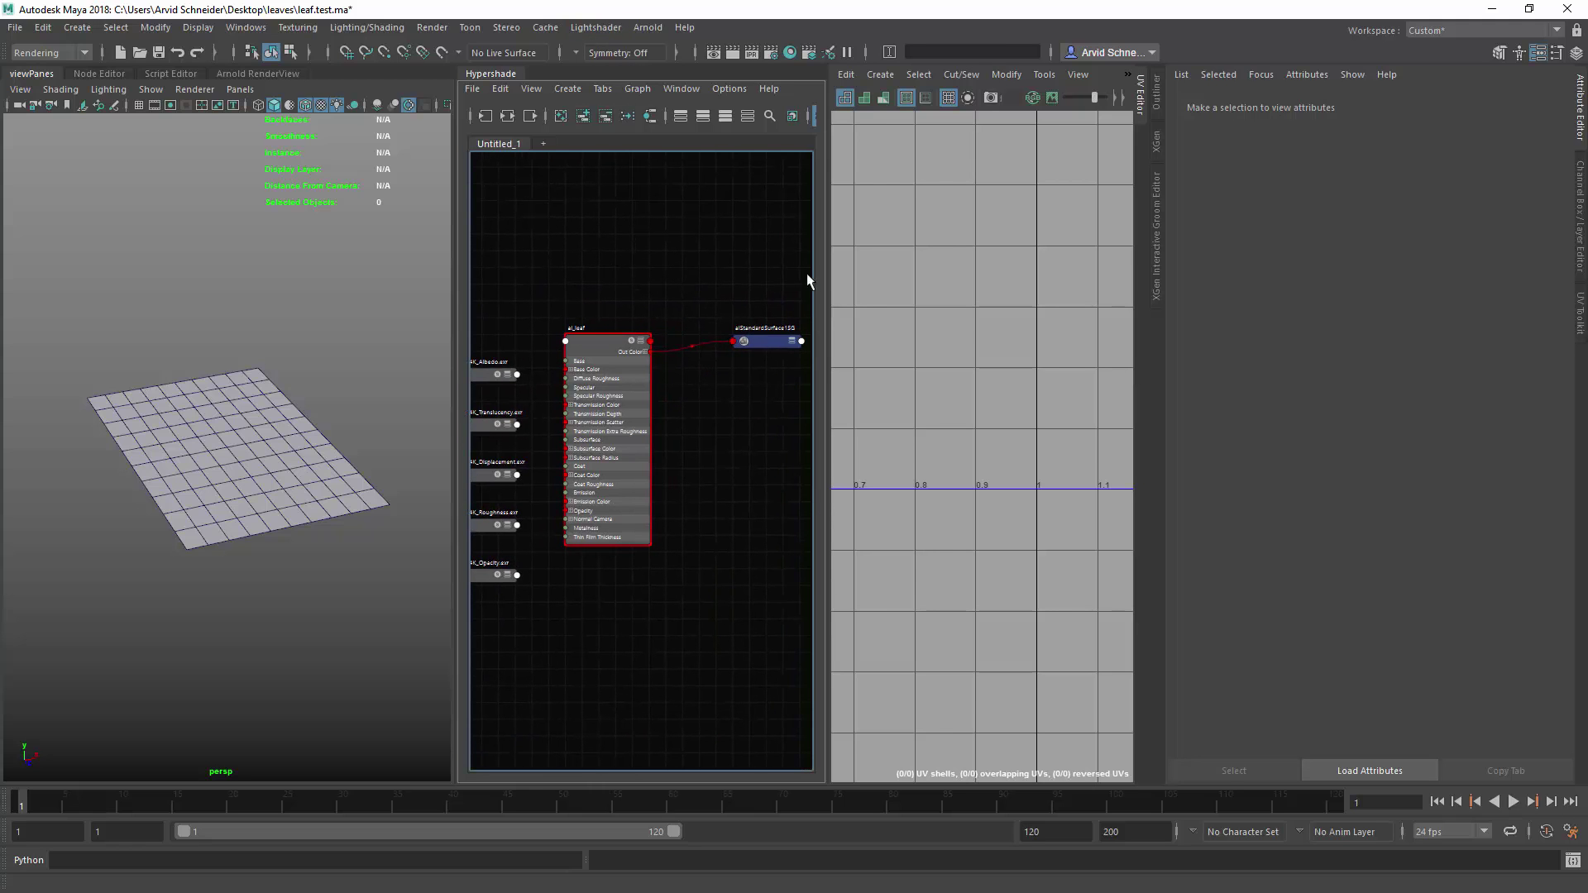
drag(774, 342, 758, 343)
Rename all shading engines automatically with the Lightshader helper and move the leaf's shading group closer to the ai_leaf shader.
click(592, 330)
click(594, 27)
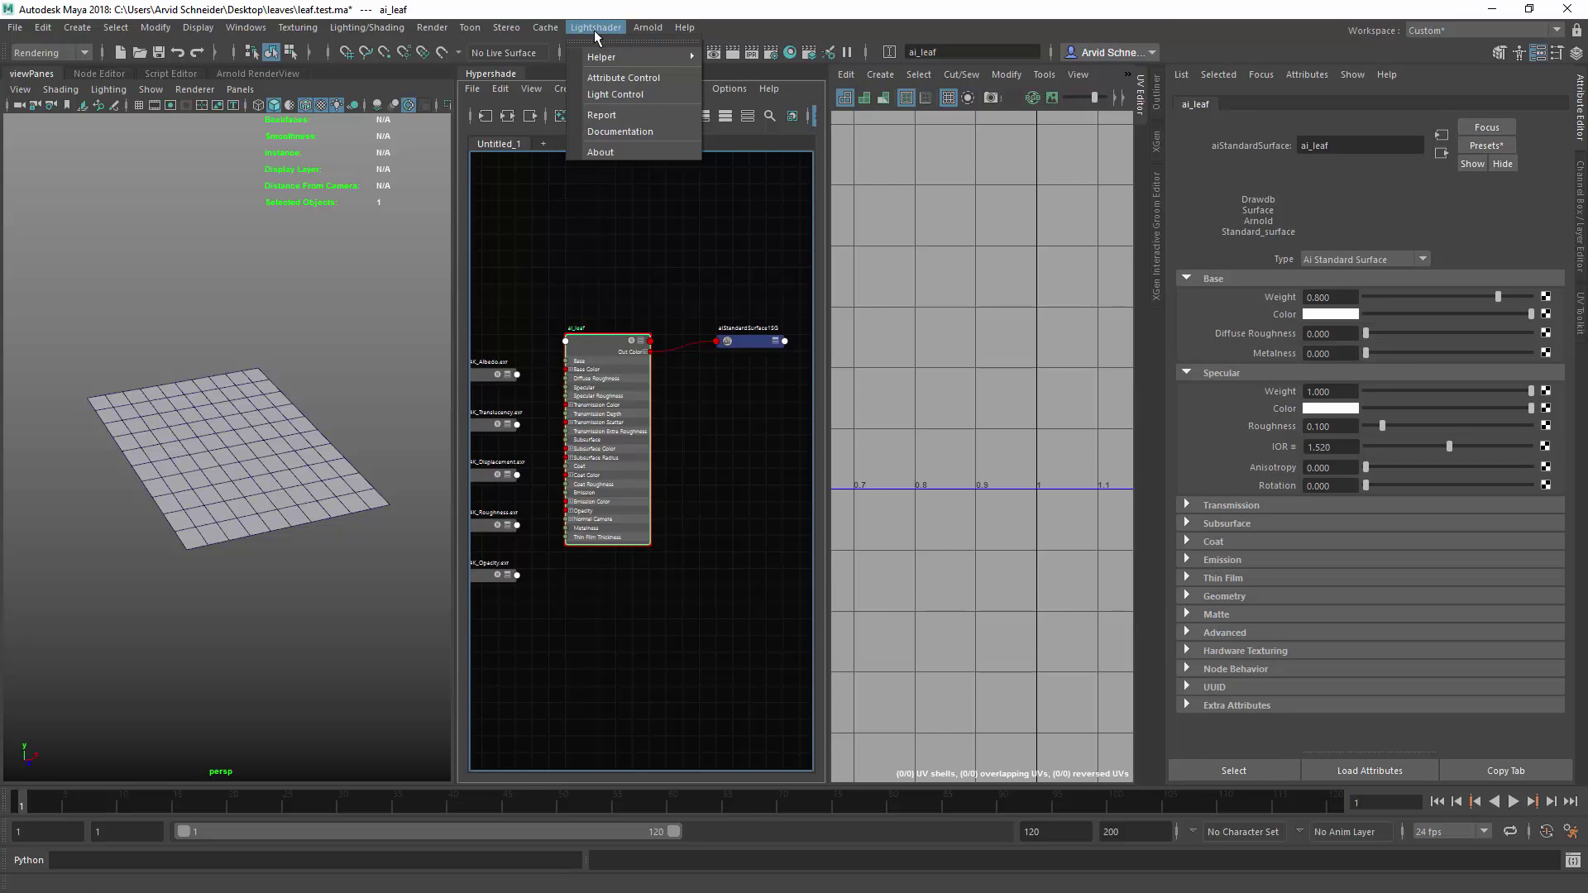
click(738, 294)
click(749, 340)
click(594, 28)
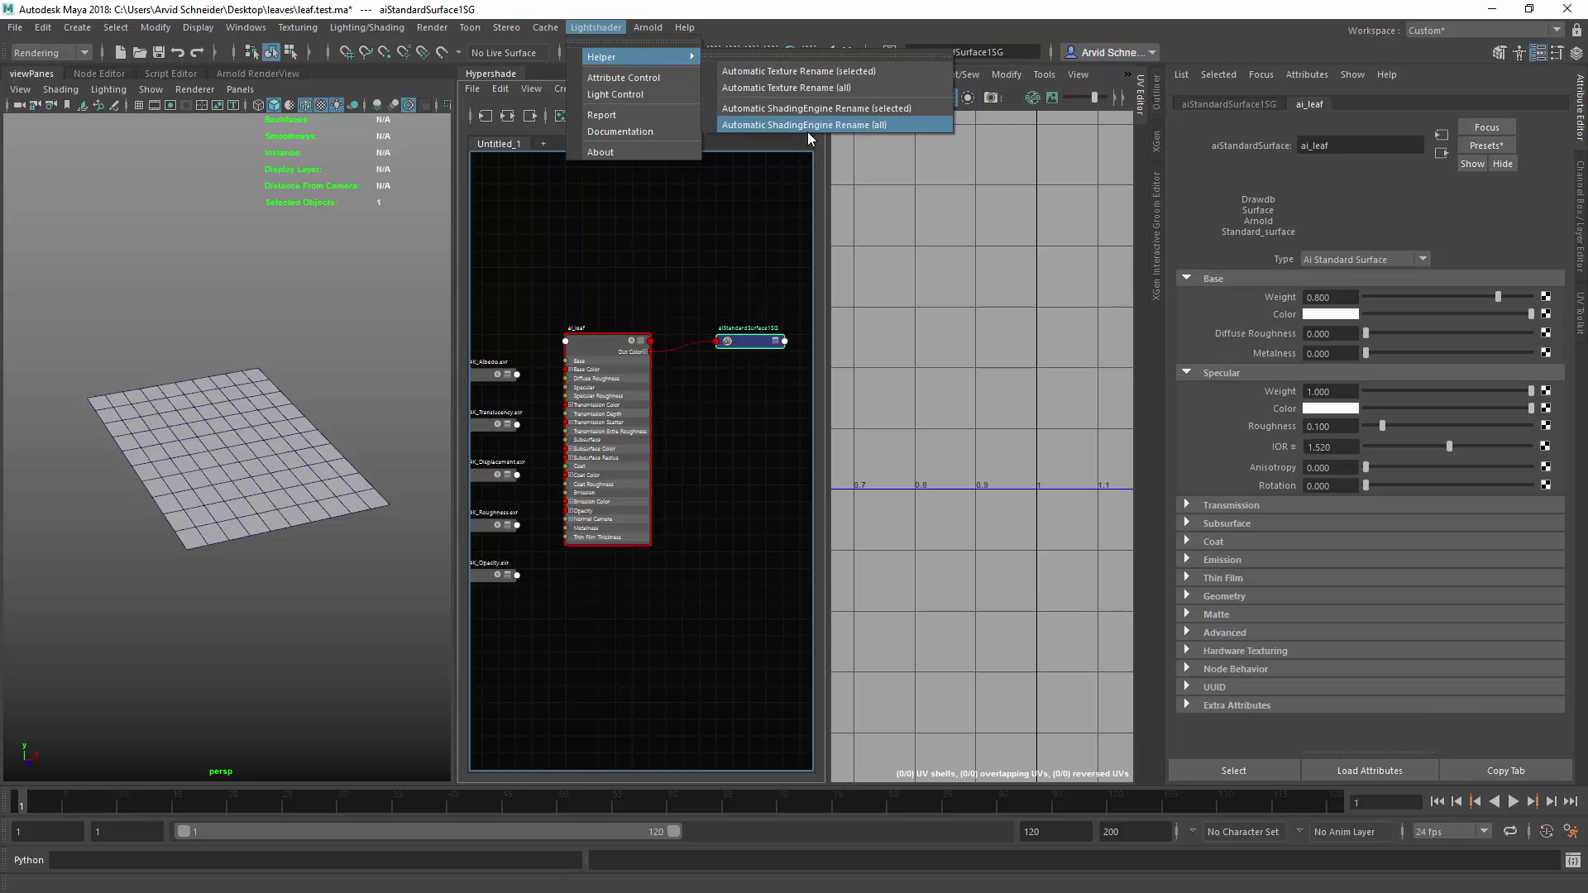
click(807, 126)
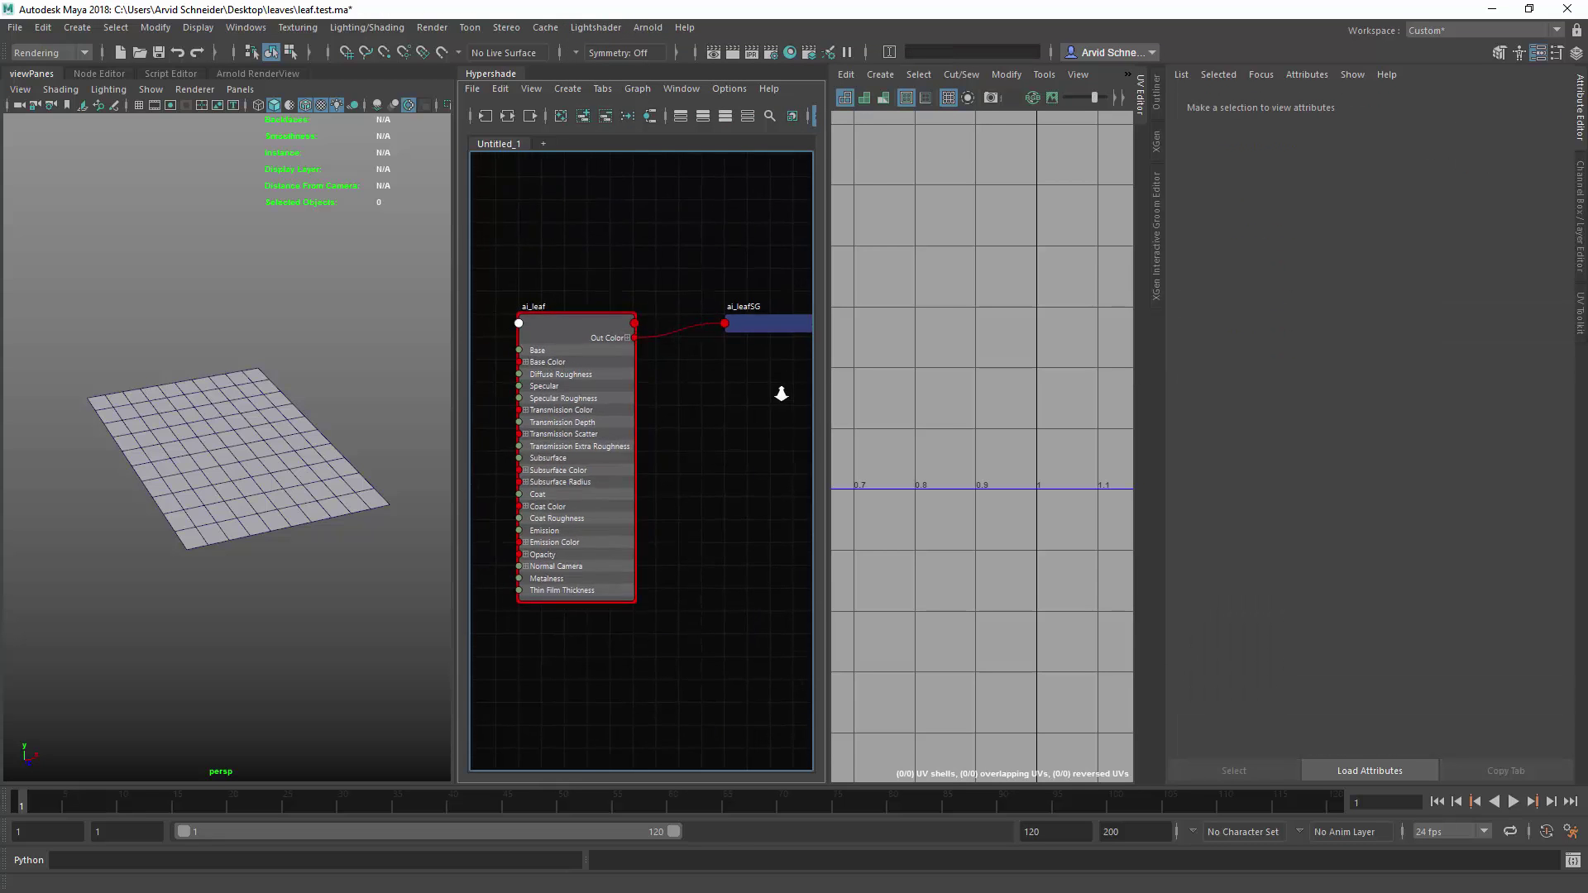
drag(774, 328, 706, 327)
Connect the Albedo file node's Out Color to the Base Color of the ai_leaf shader.
alt+middle_drag(643, 358, 720, 297)
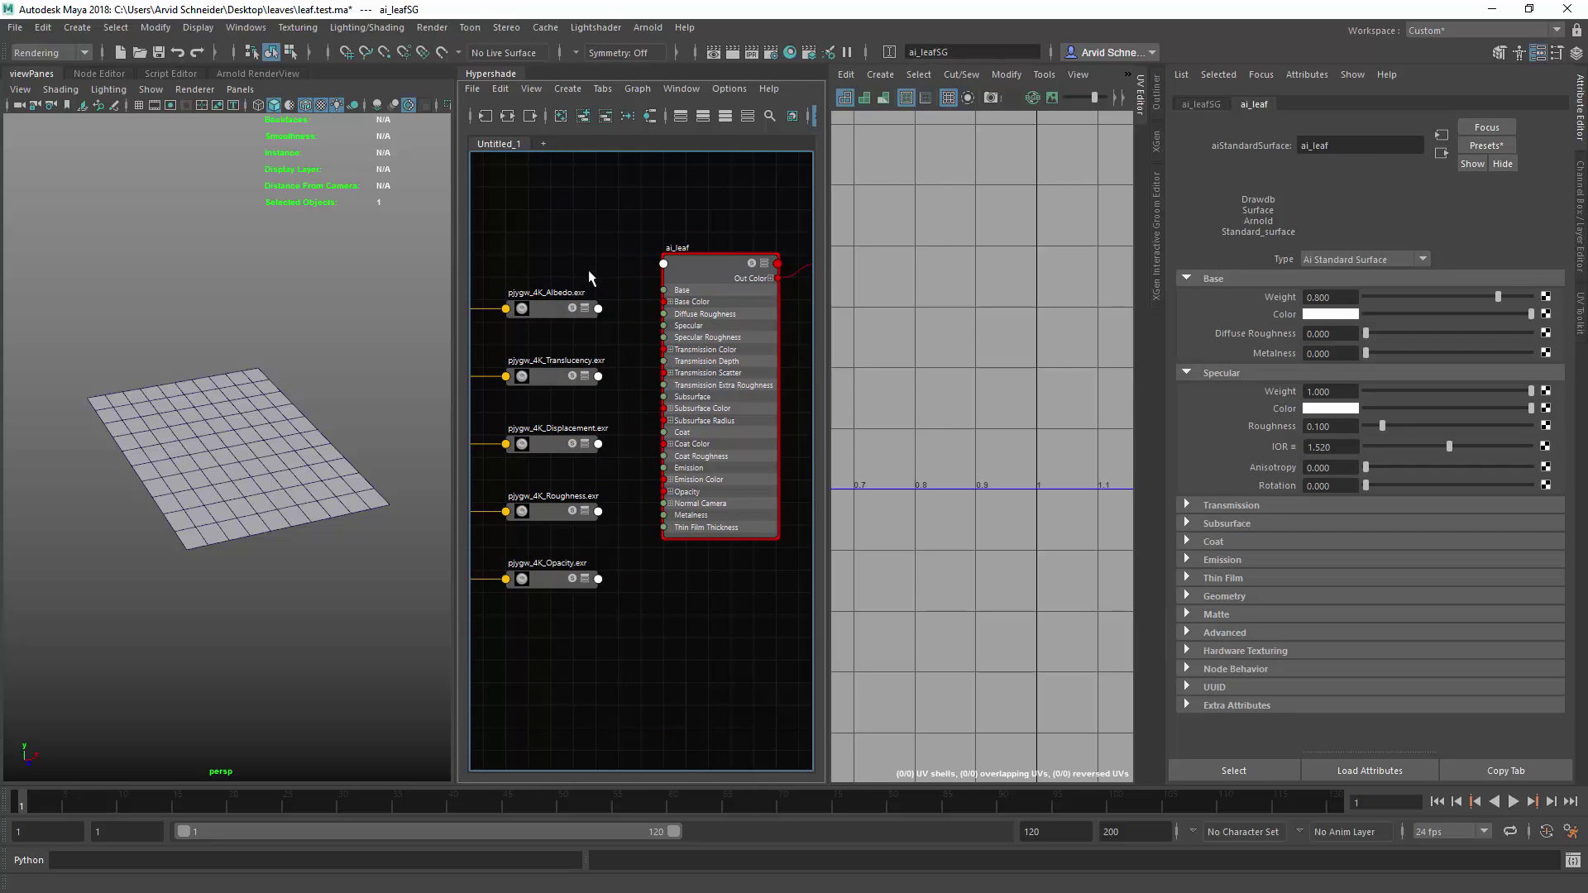
click(539, 310)
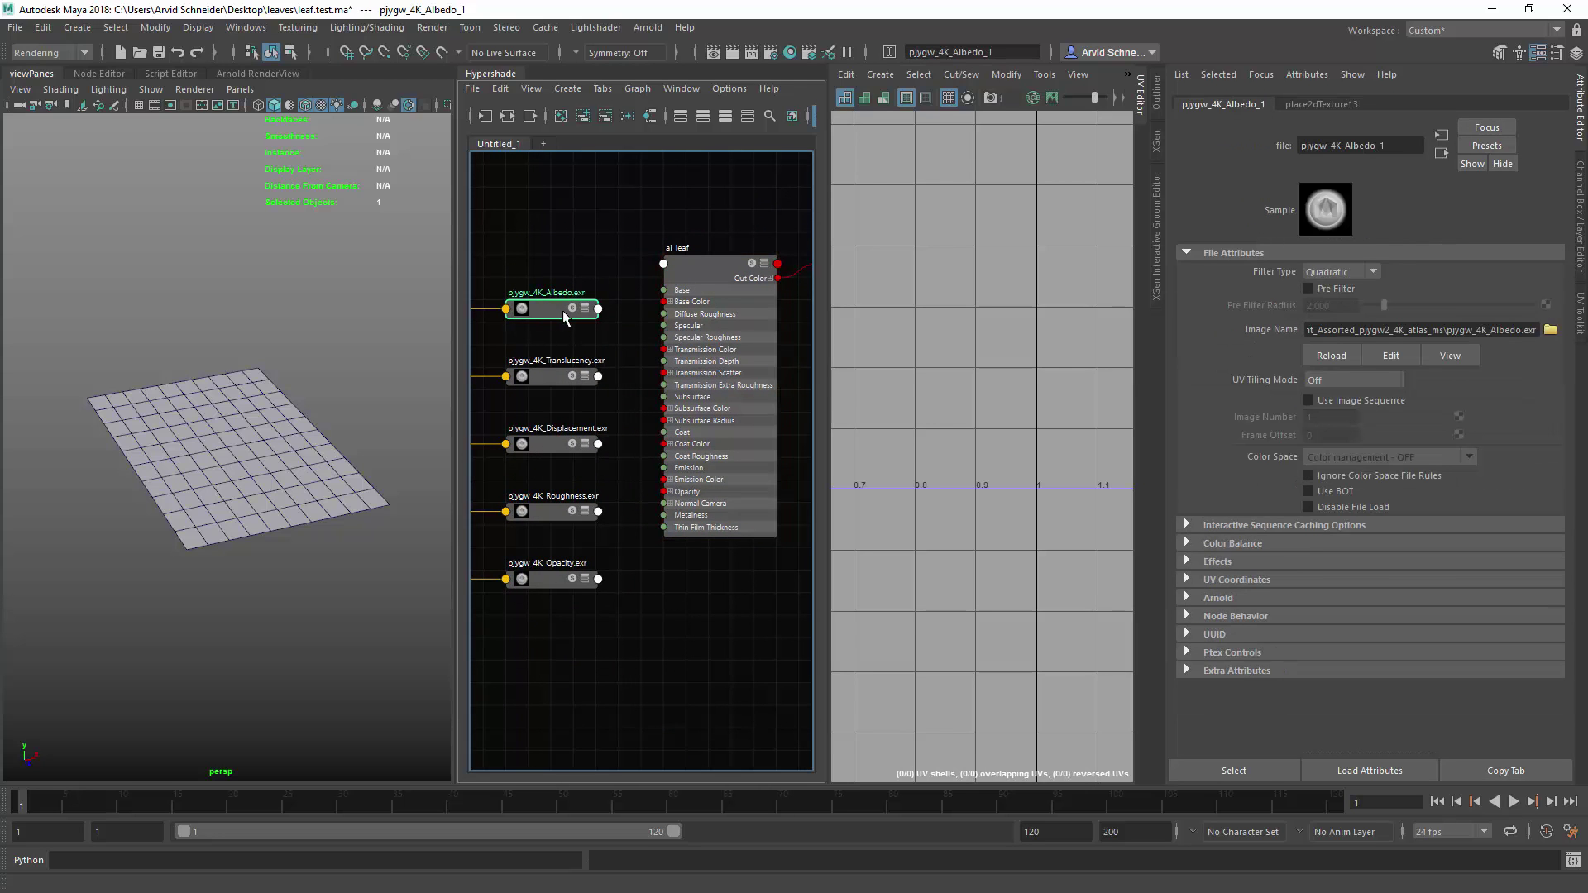
click(598, 310)
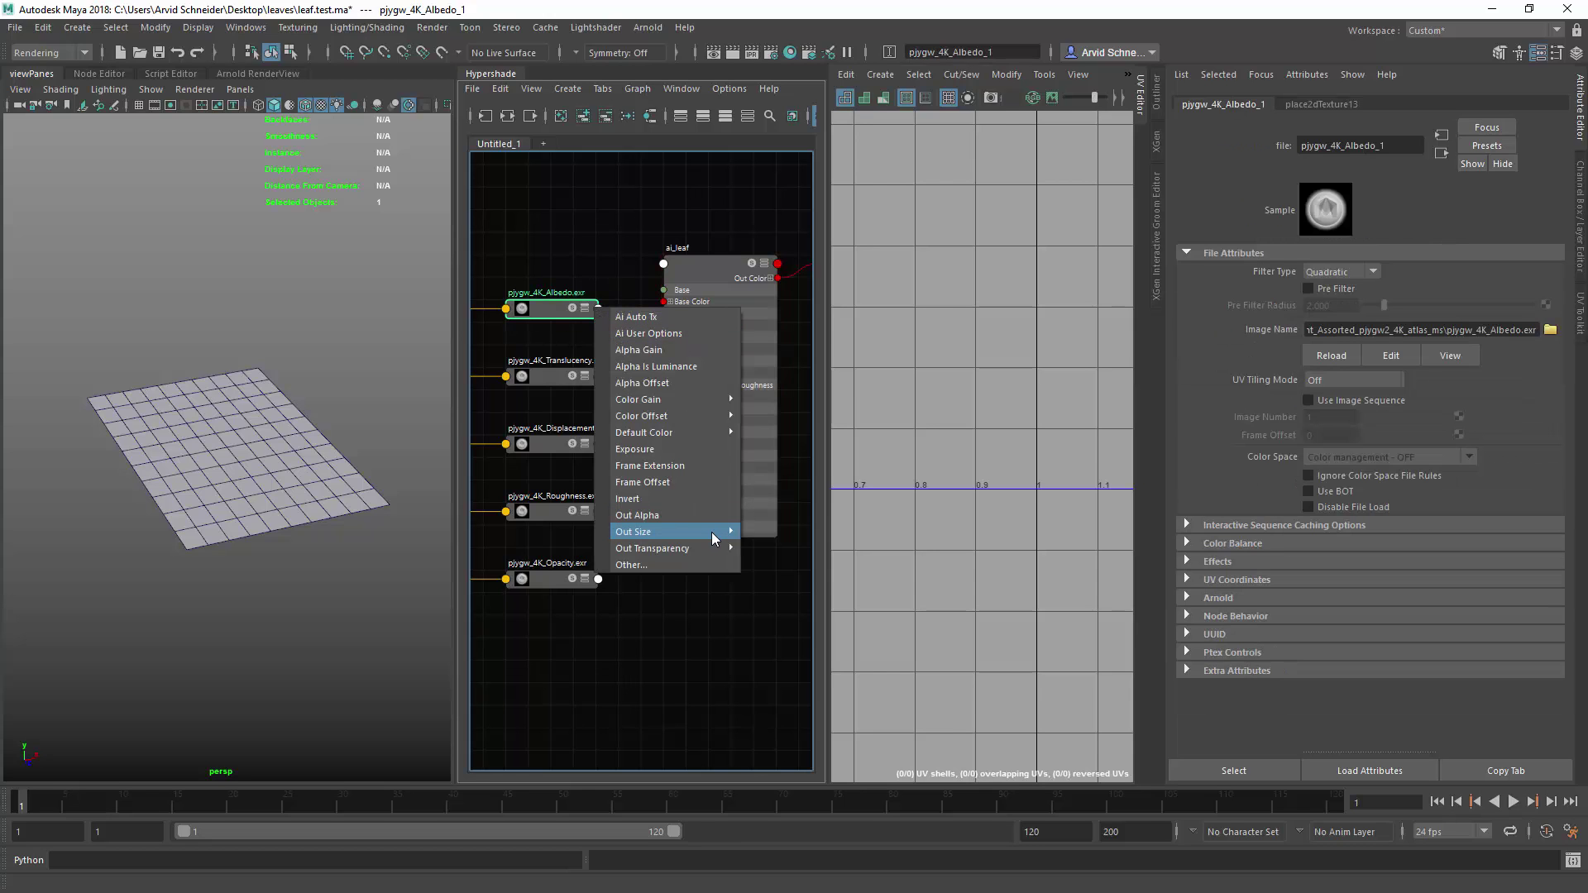
mouse_move(710, 539)
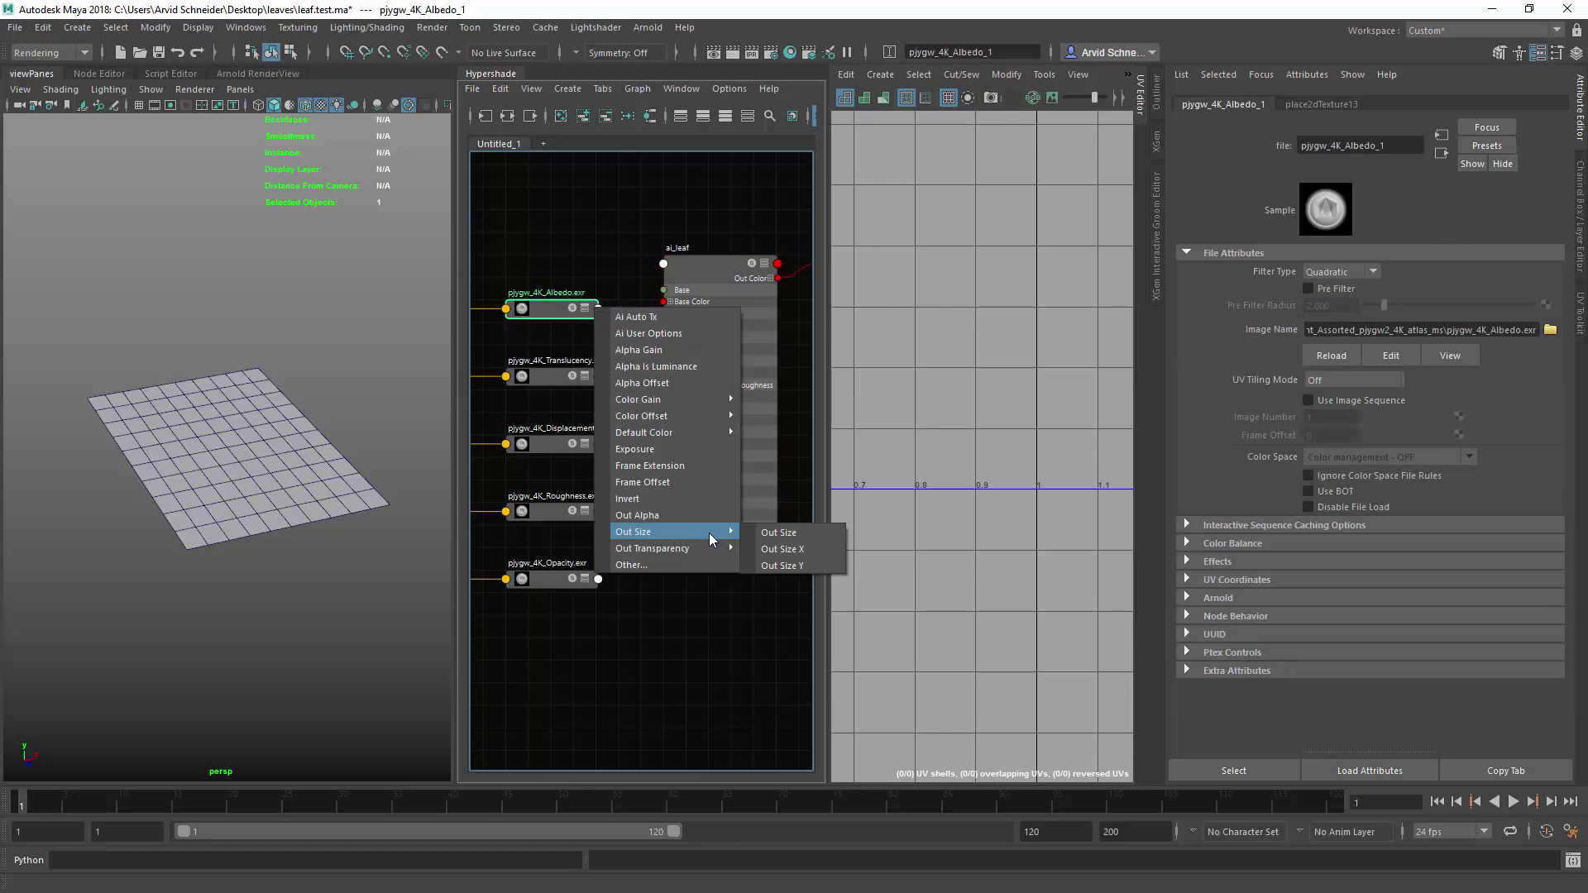
click(658, 366)
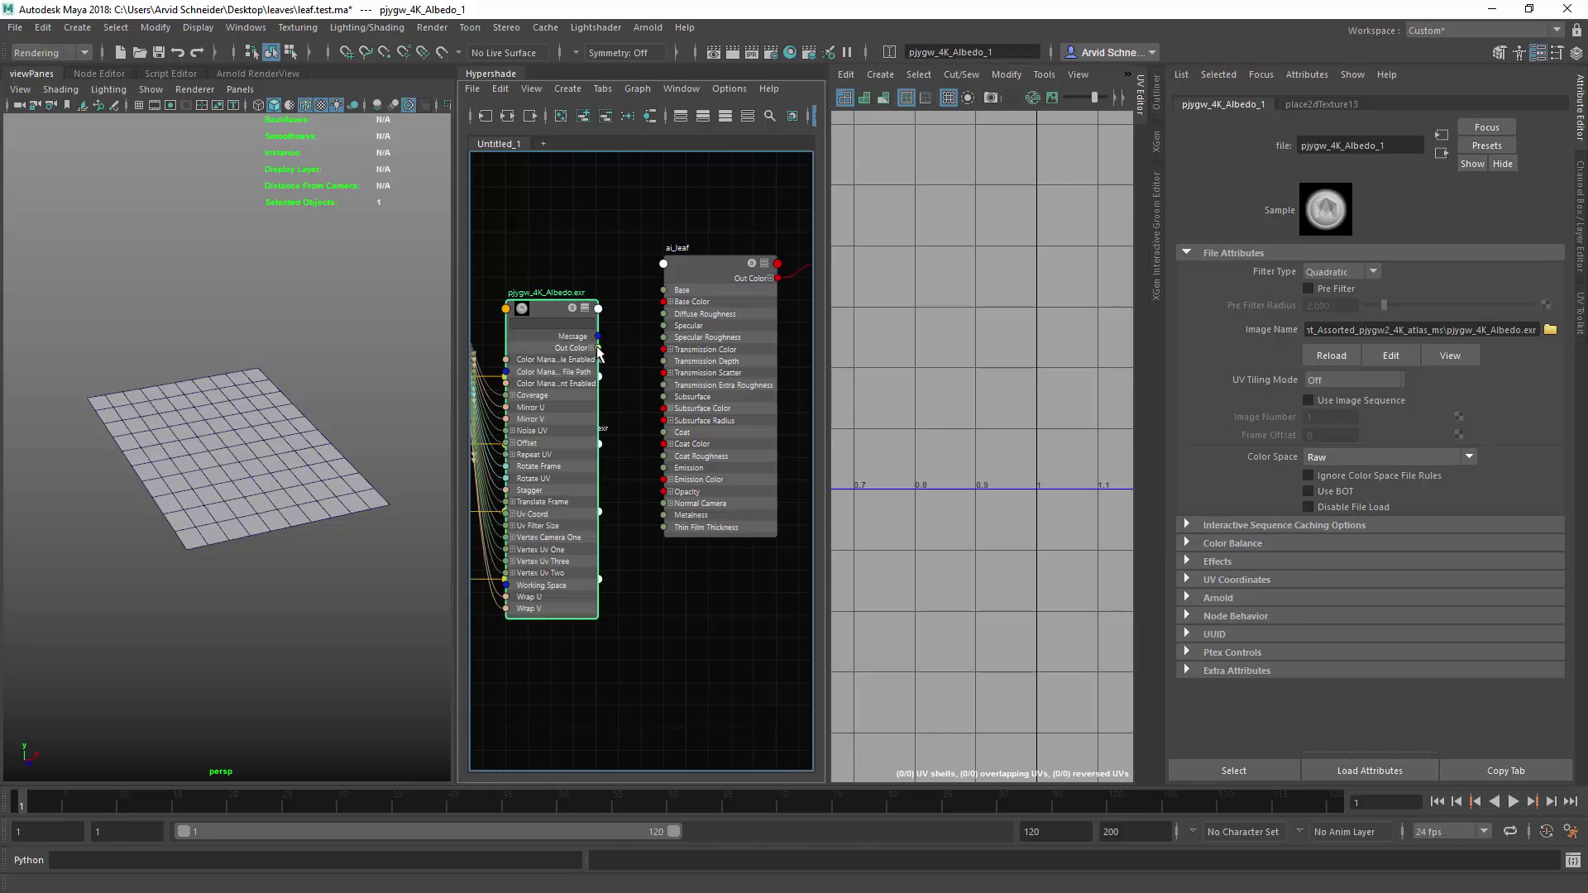
drag(600, 350, 666, 302)
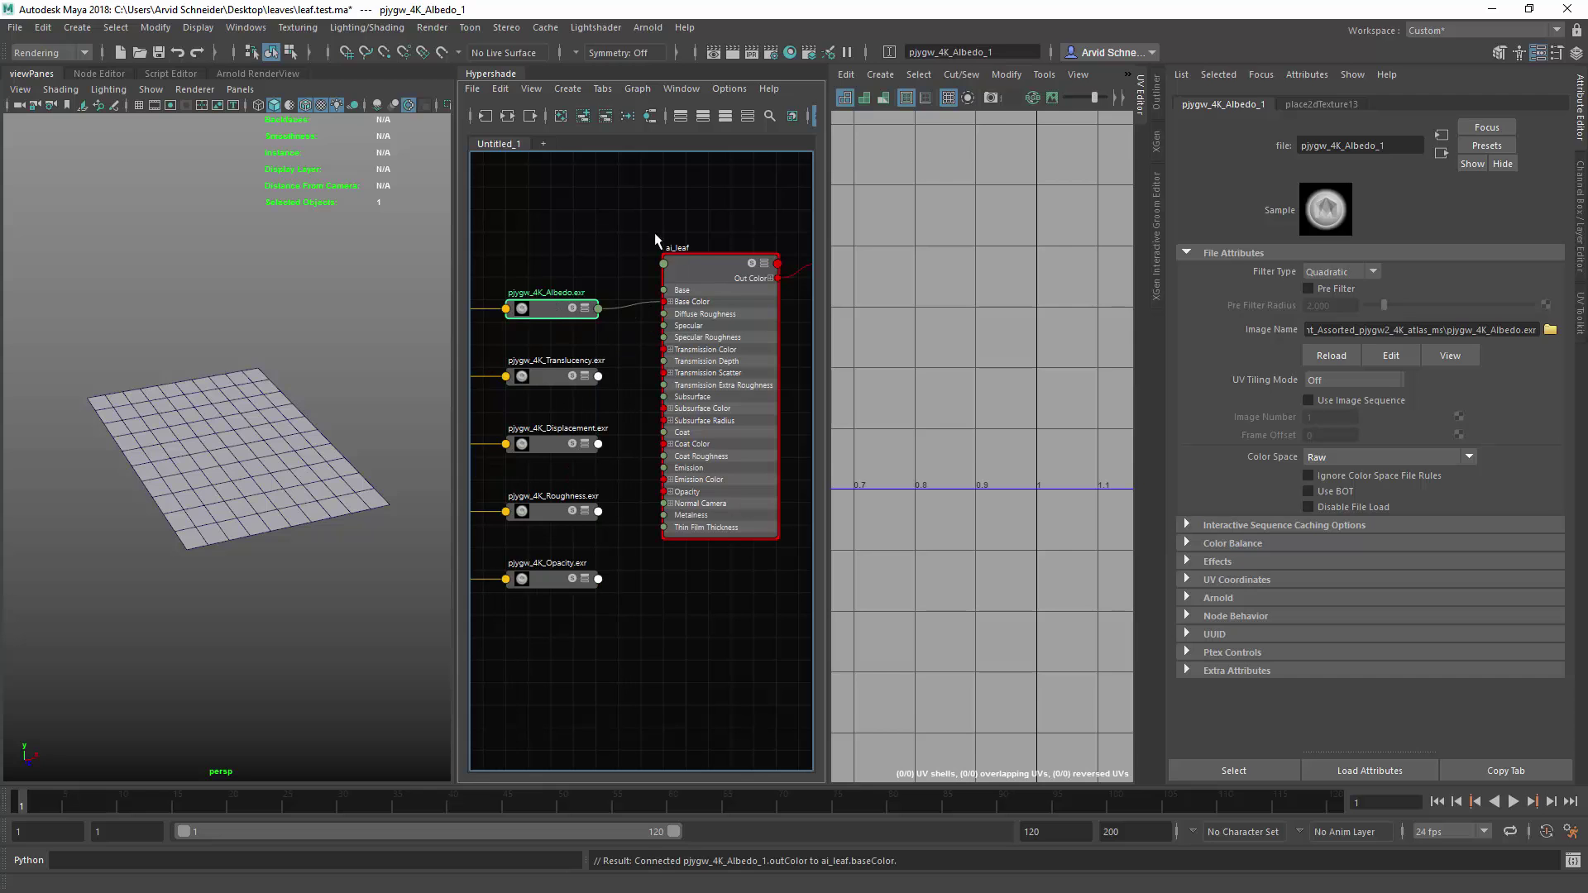
click(656, 241)
Select the leaf planes leaf_17 to leaf_32 in the Outliner and assign the ai_leaf shader to them.
click(1157, 91)
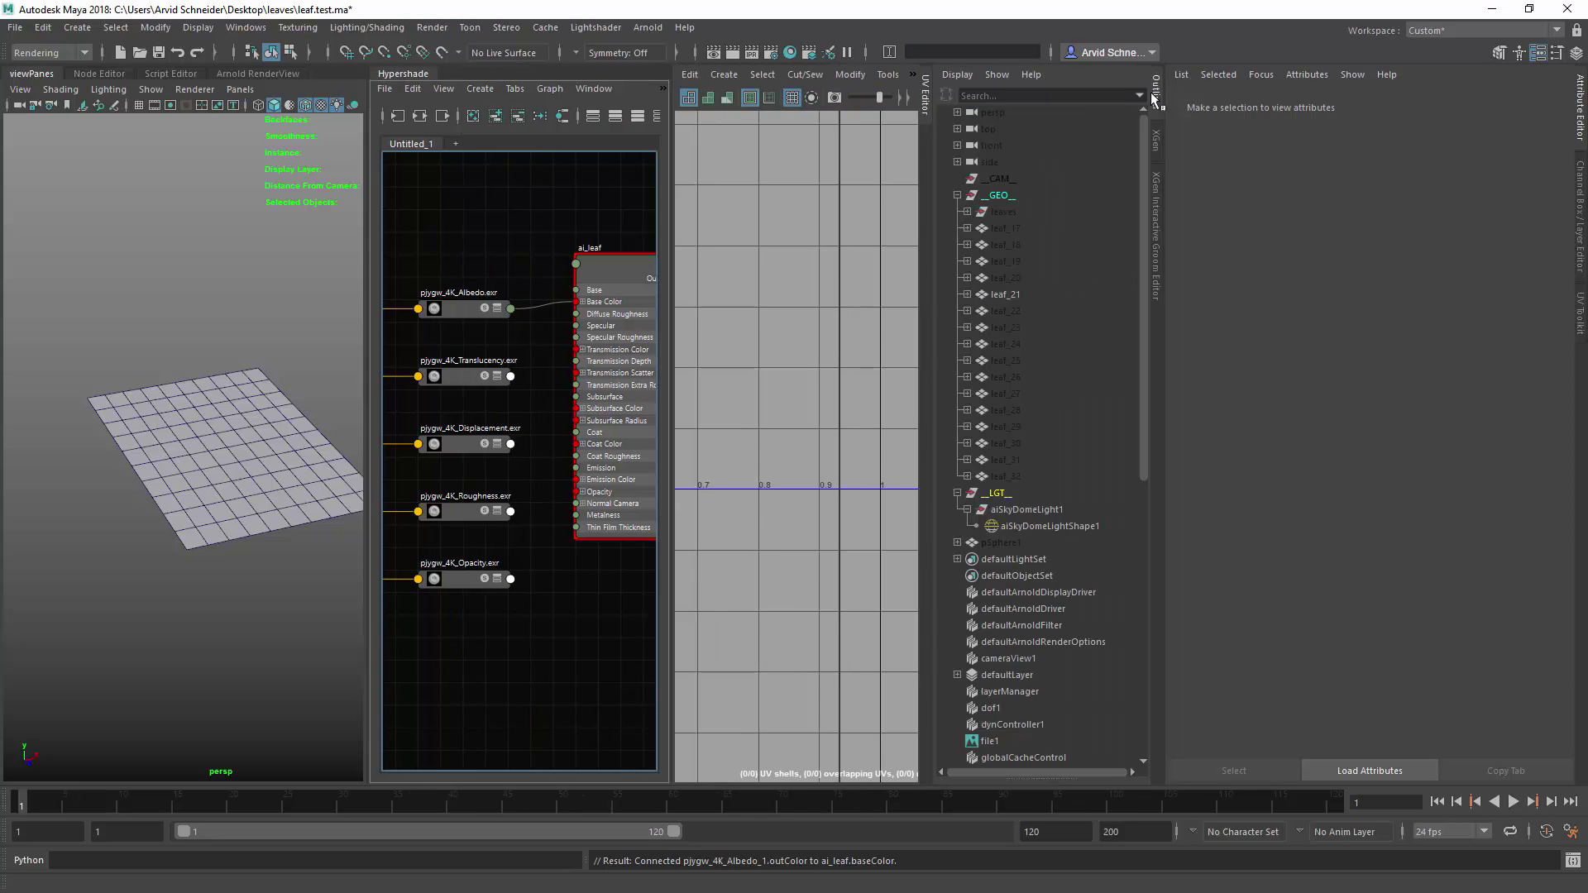
drag(1016, 225, 1004, 476)
right_drag(606, 263, 612, 226)
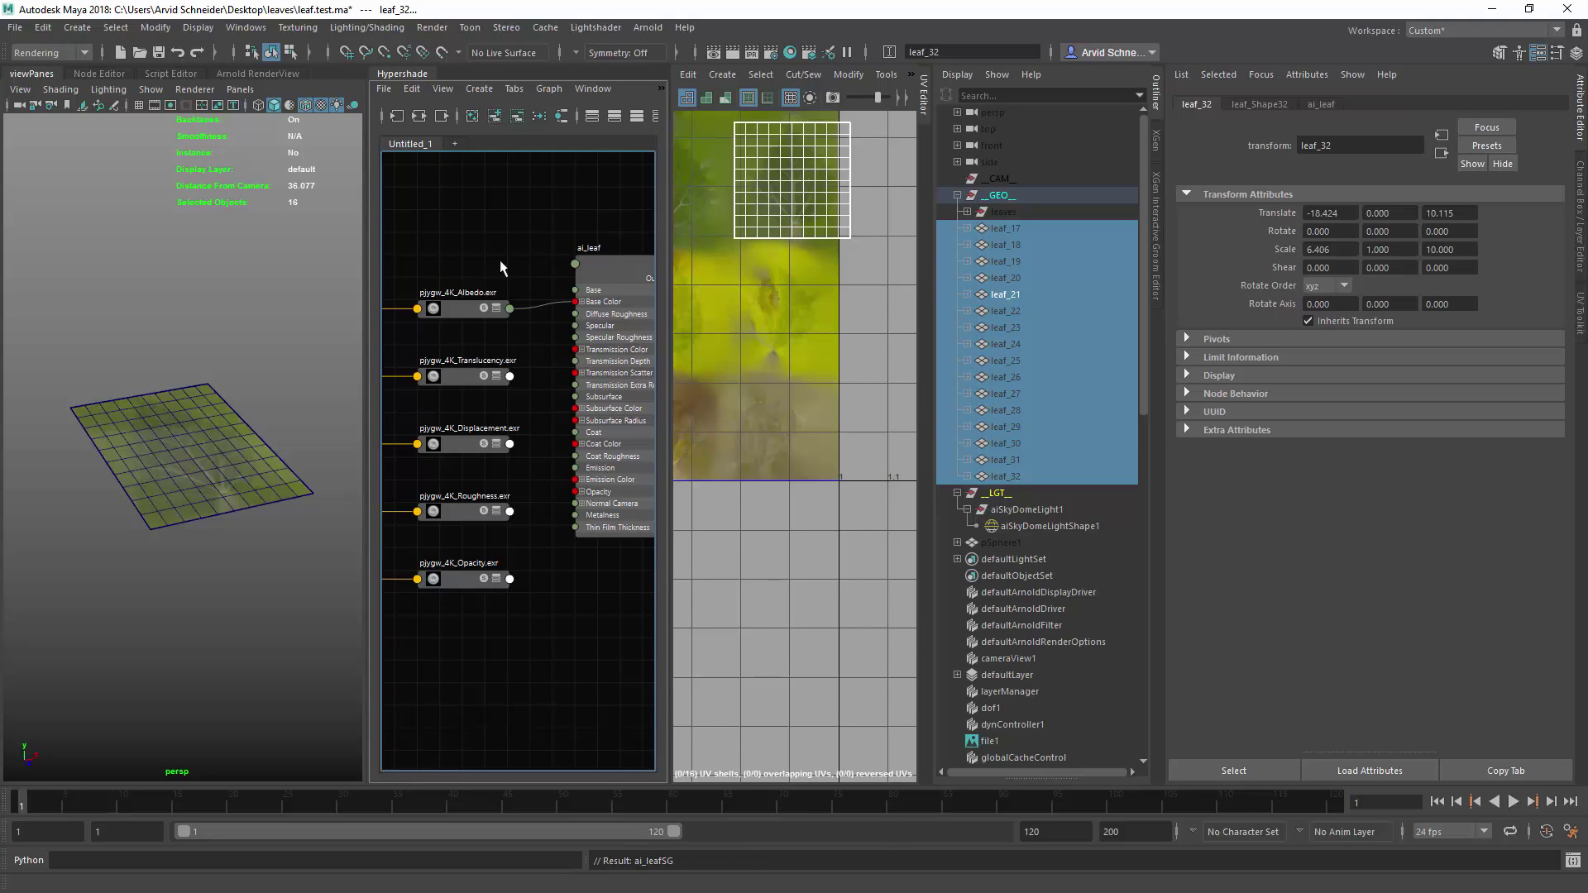
Turn off the viewport's wireframe-on-shaded display and check the Albedo texture on the leaf plane and in its UV layout.
alt+drag(195, 446, 174, 538)
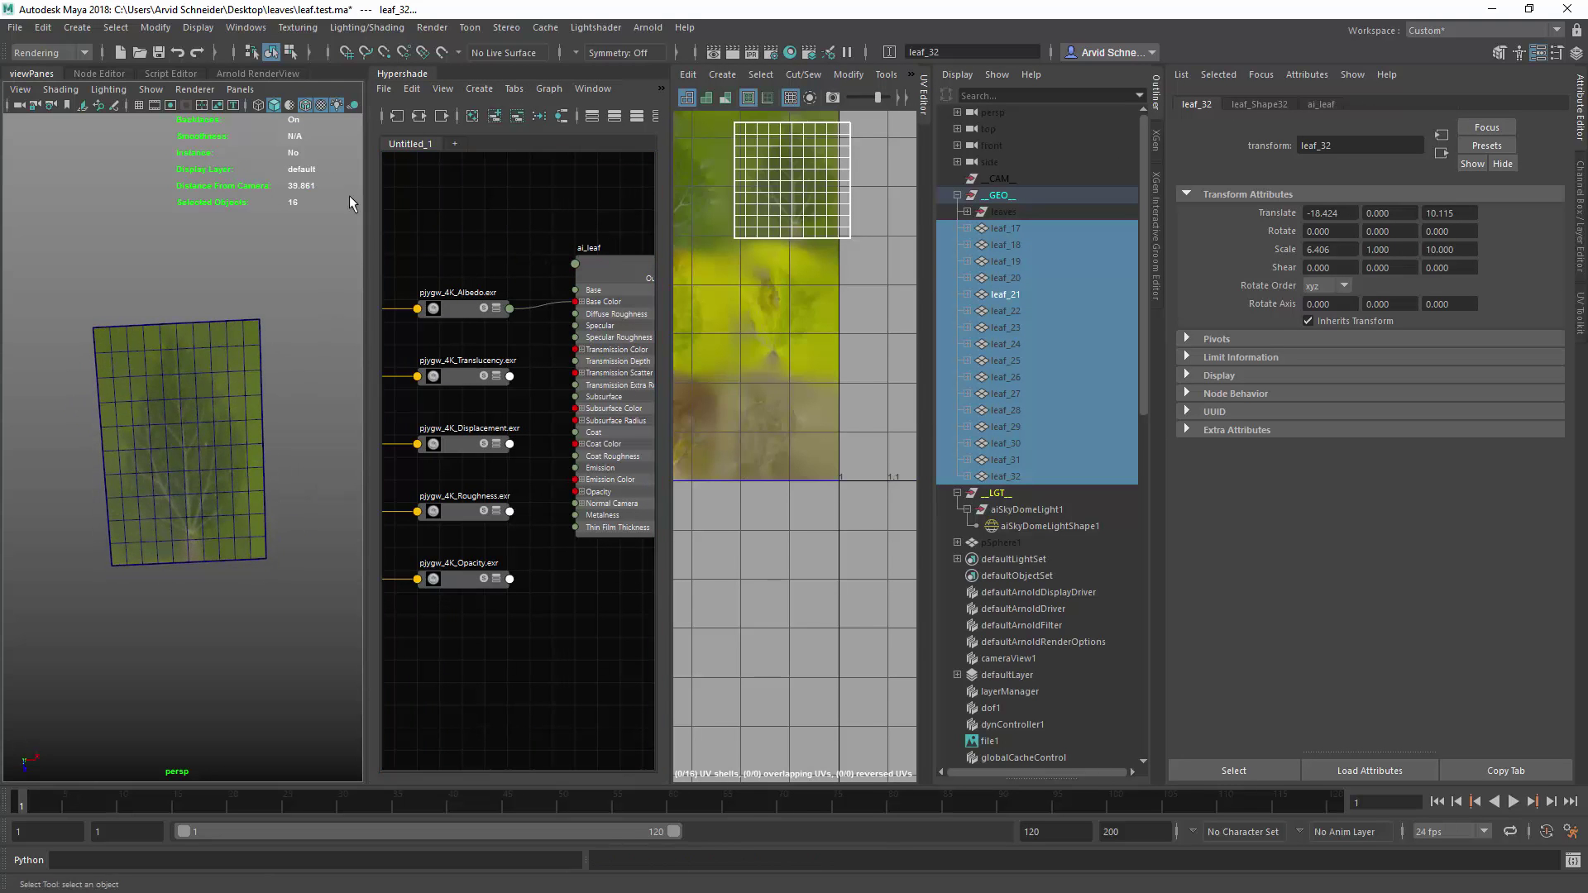
click(305, 105)
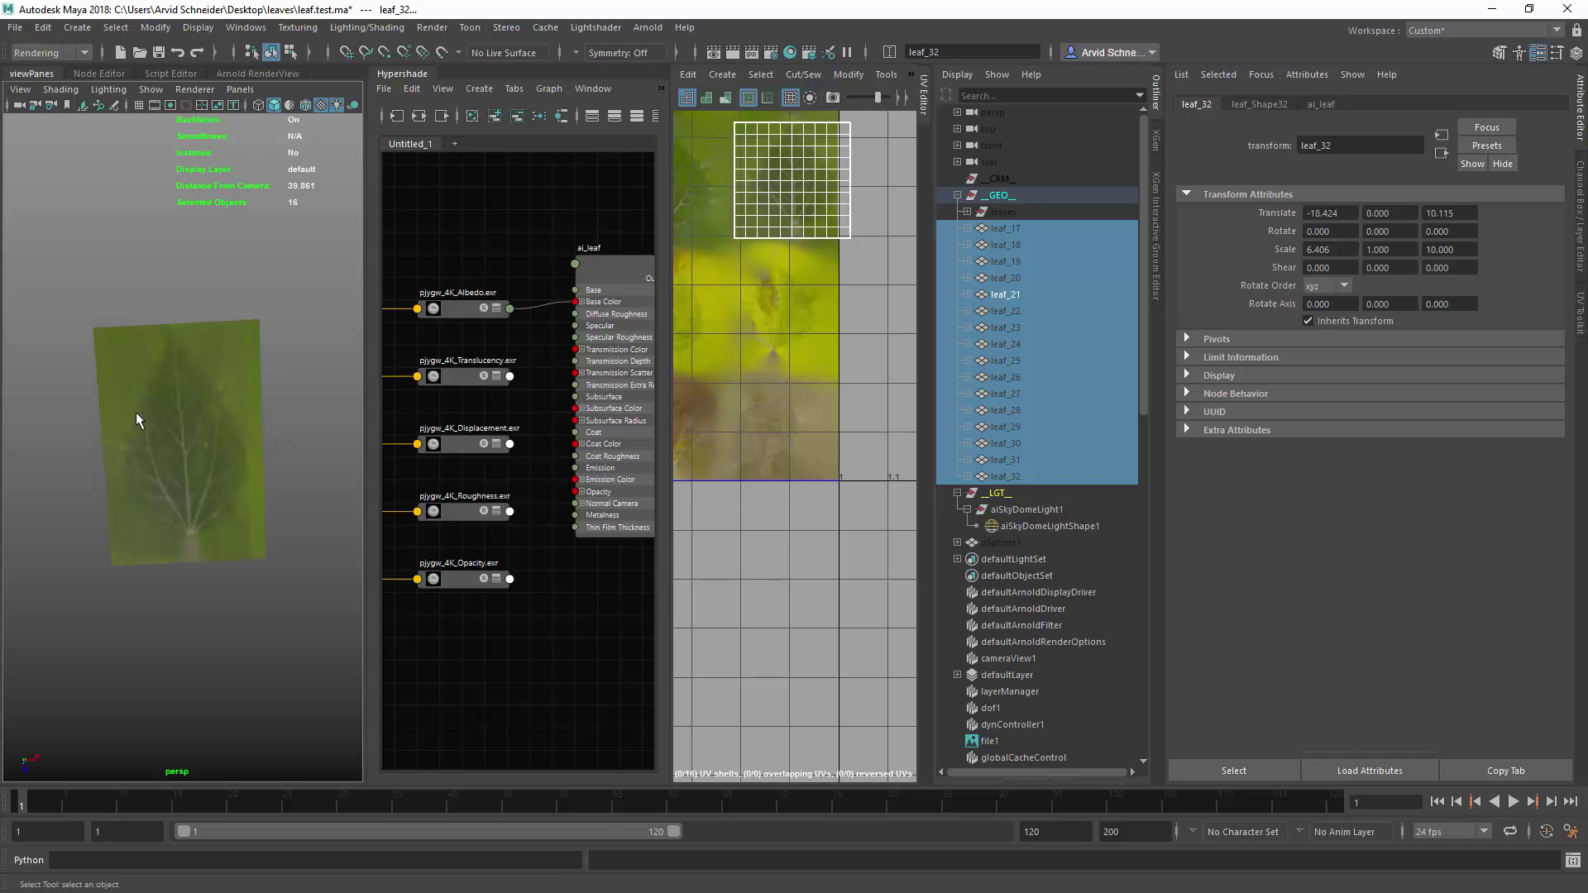
alt+drag(141, 418, 153, 408)
alt+right_drag(152, 409, 240, 430)
alt+middle_drag(746, 343, 745, 413)
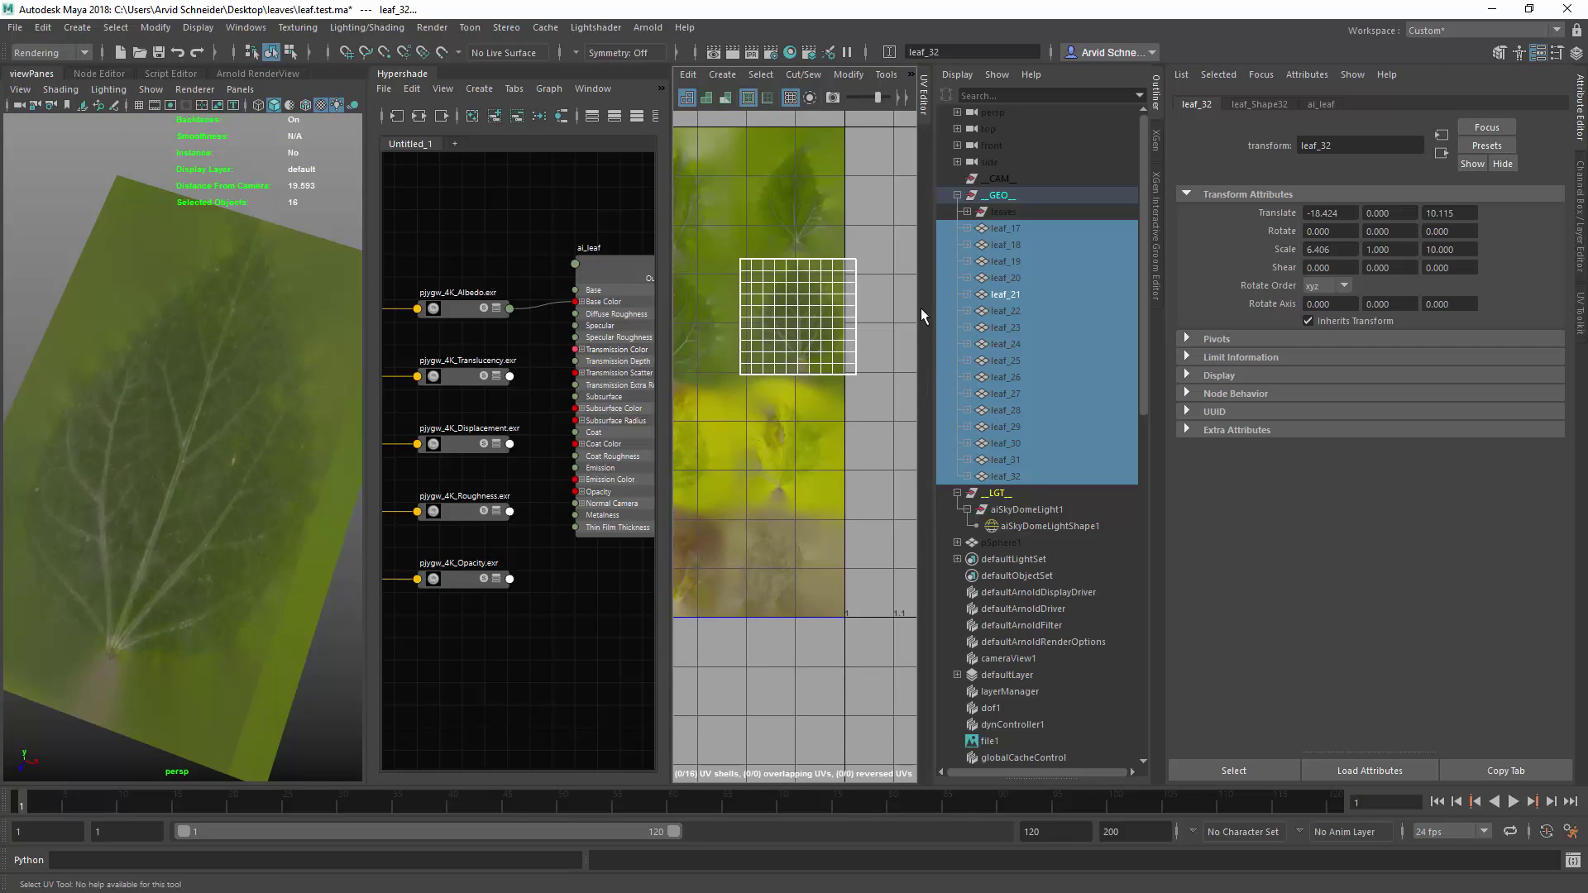
Hide the Outliner and resize the Hypershade so the viewport and UV Editor get more room.
click(1162, 97)
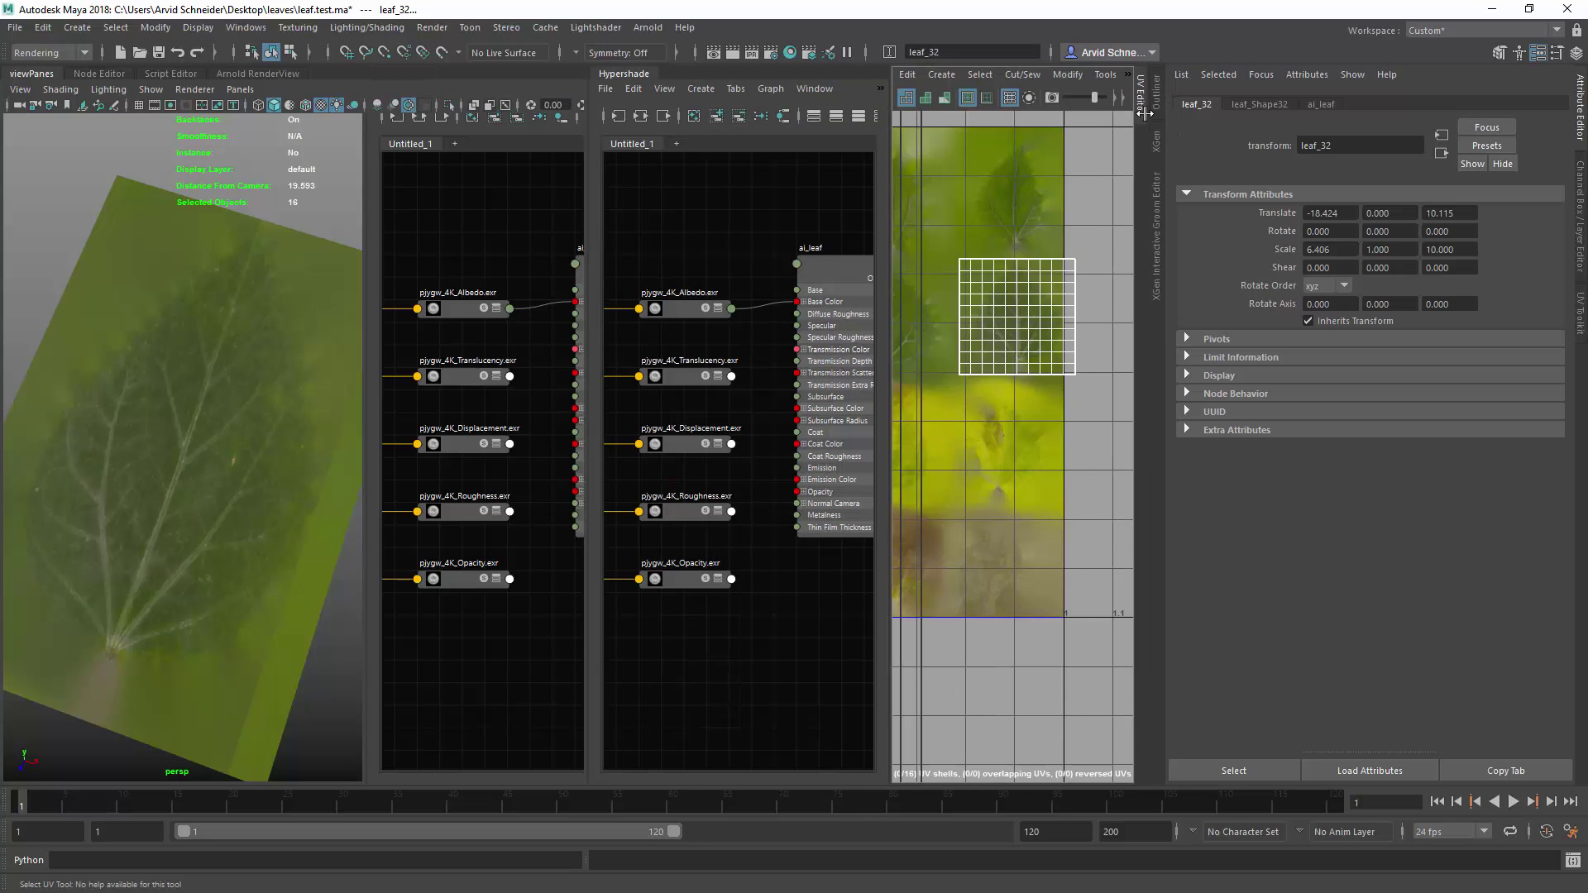
drag(584, 230, 418, 231)
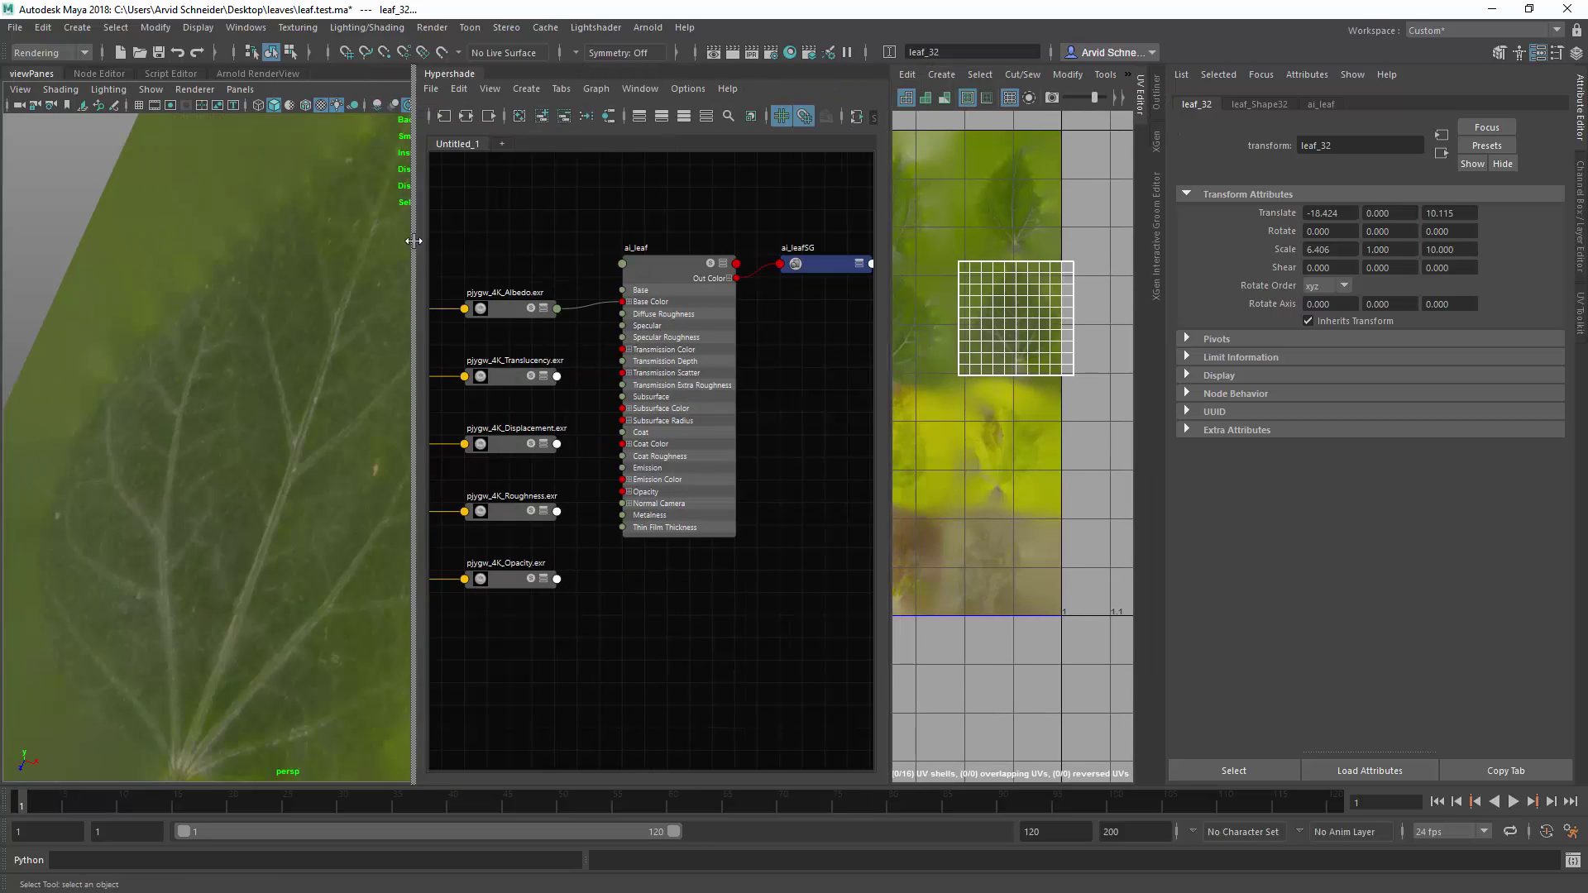
drag(882, 241, 742, 241)
Create a new polygon plane, scale it uniformly to about 3, and stretch it along Z to about 4.8.
alt+right_drag(169, 291, 54, 306)
alt+drag(232, 344, 285, 357)
click(295, 331)
right_drag(295, 329, 220, 323)
key(r)
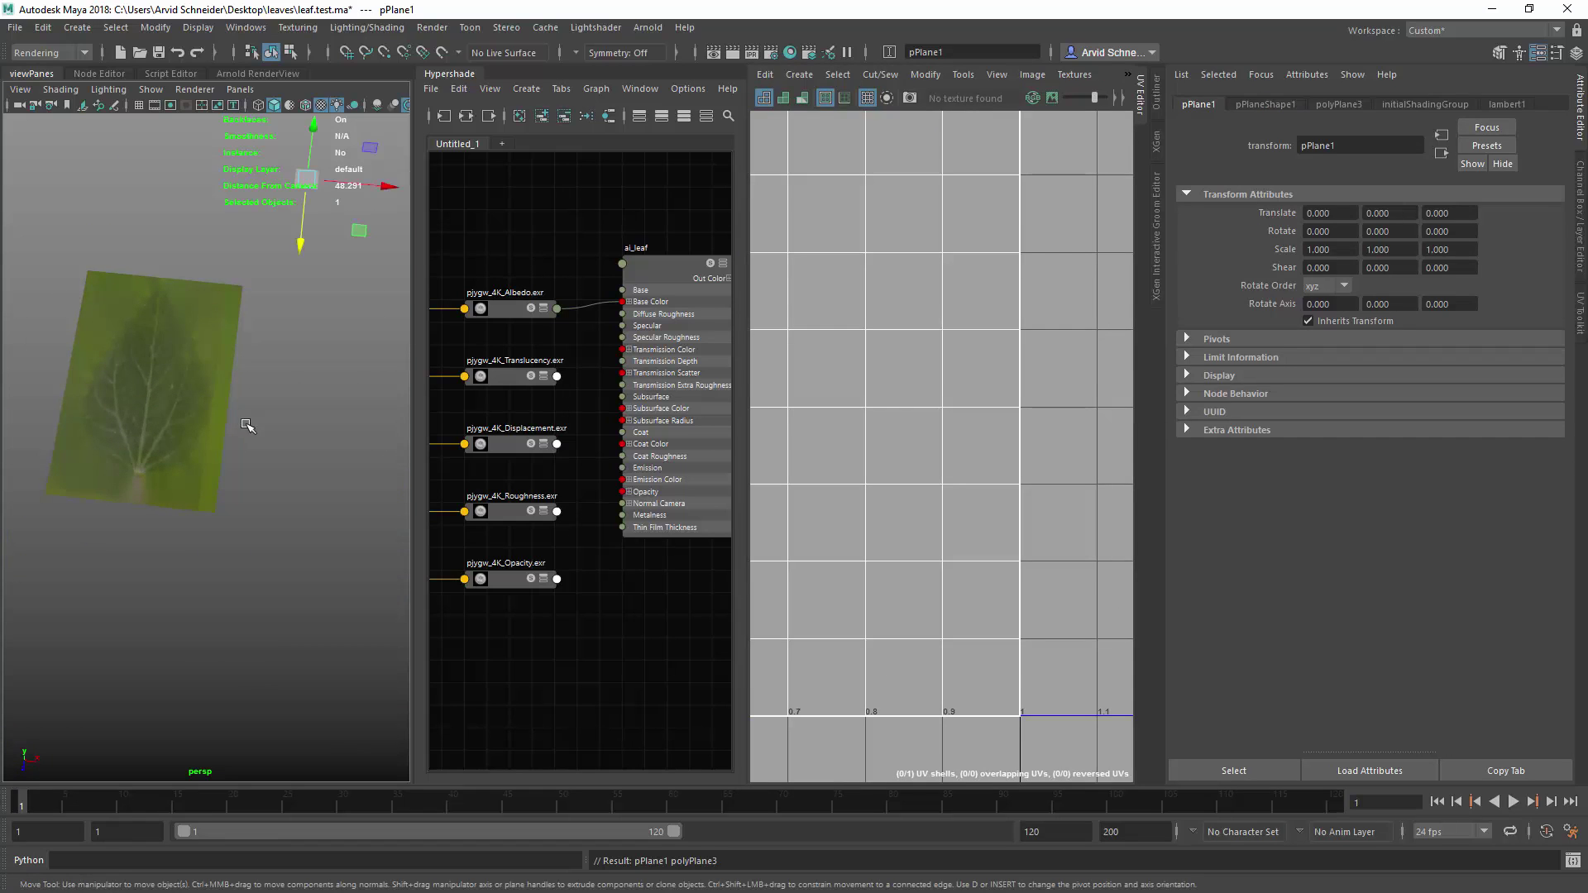
mouse_move(308, 177)
mouse_down()
mouse_move(348, 184)
mouse_move(332, 184)
mouse_up()
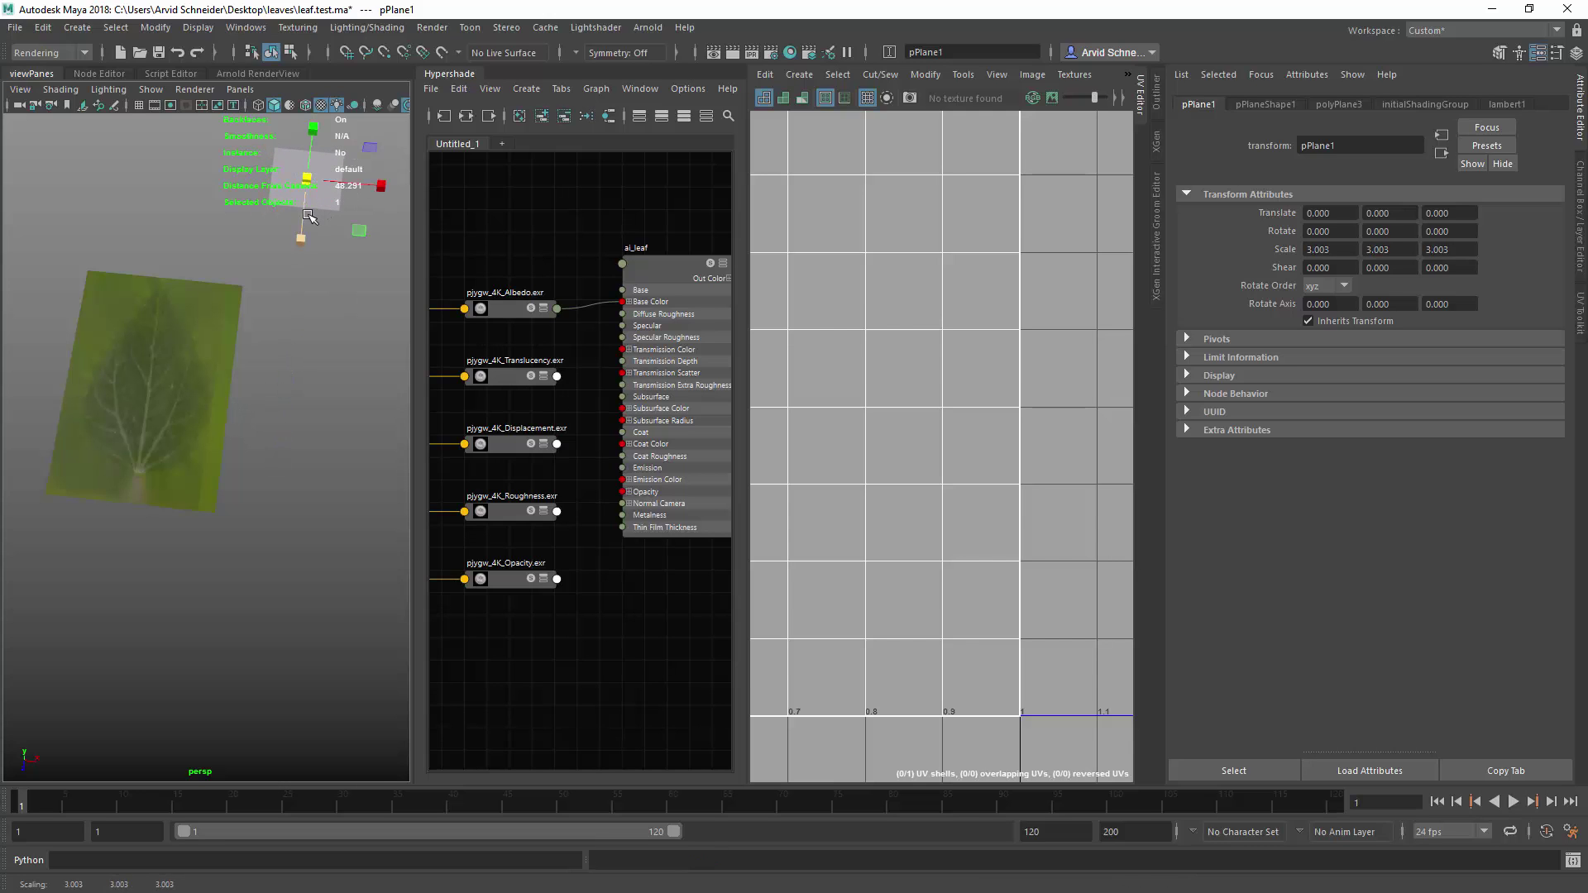
drag(301, 239, 299, 266)
Move the new plane next to the leaf plane, about 10.9 along Z, and enlarge it to about 4.1 by 6.6.
key(w)
middle_drag(359, 223, 356, 459)
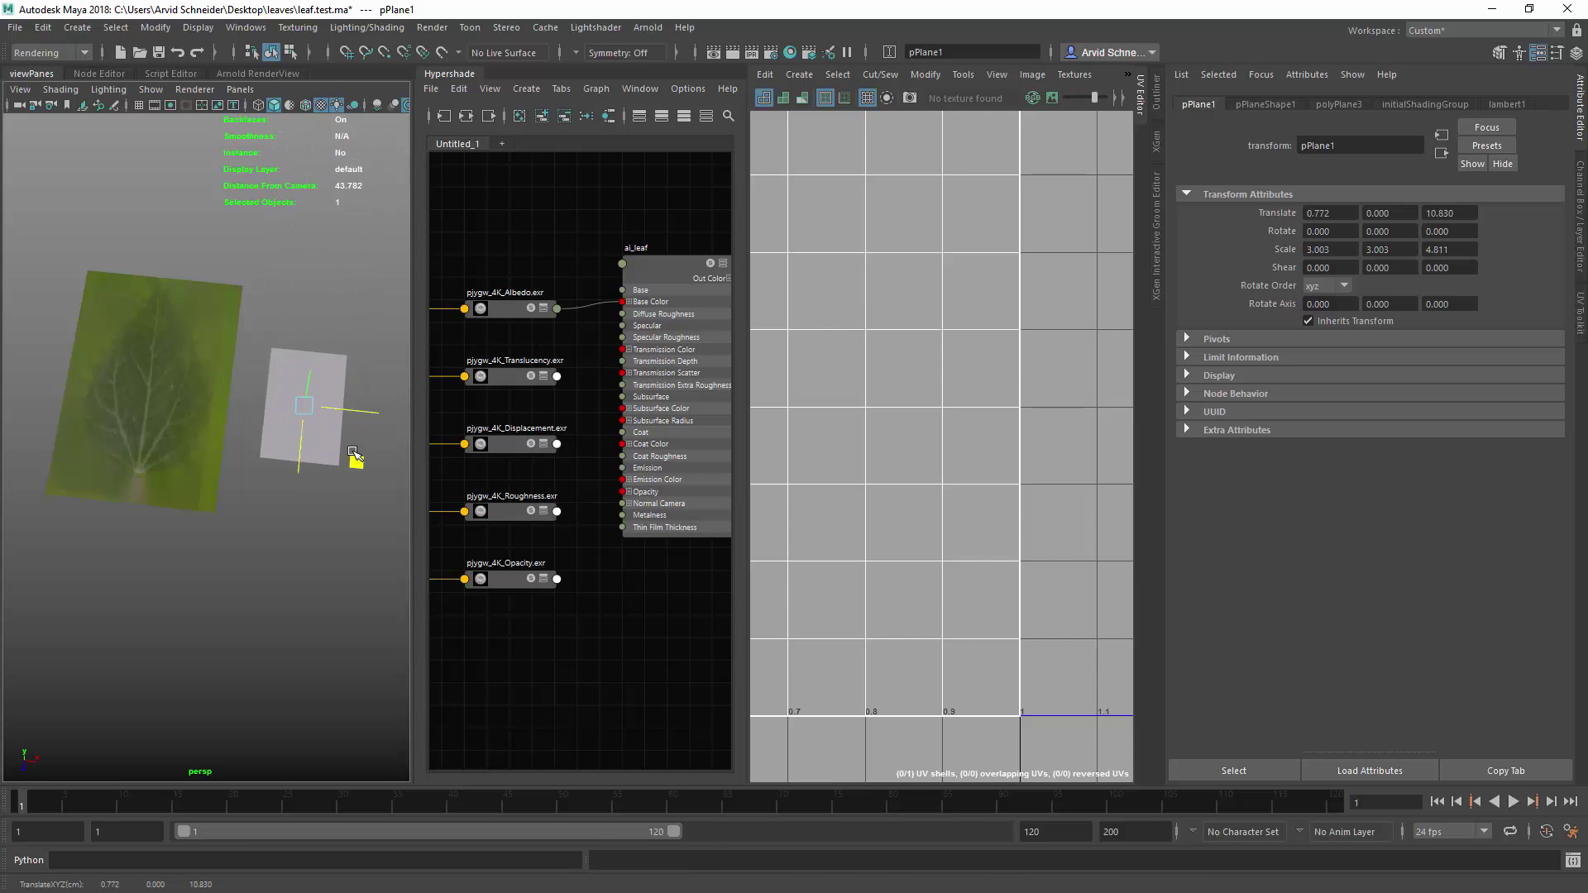
key(r)
drag(299, 407, 348, 404)
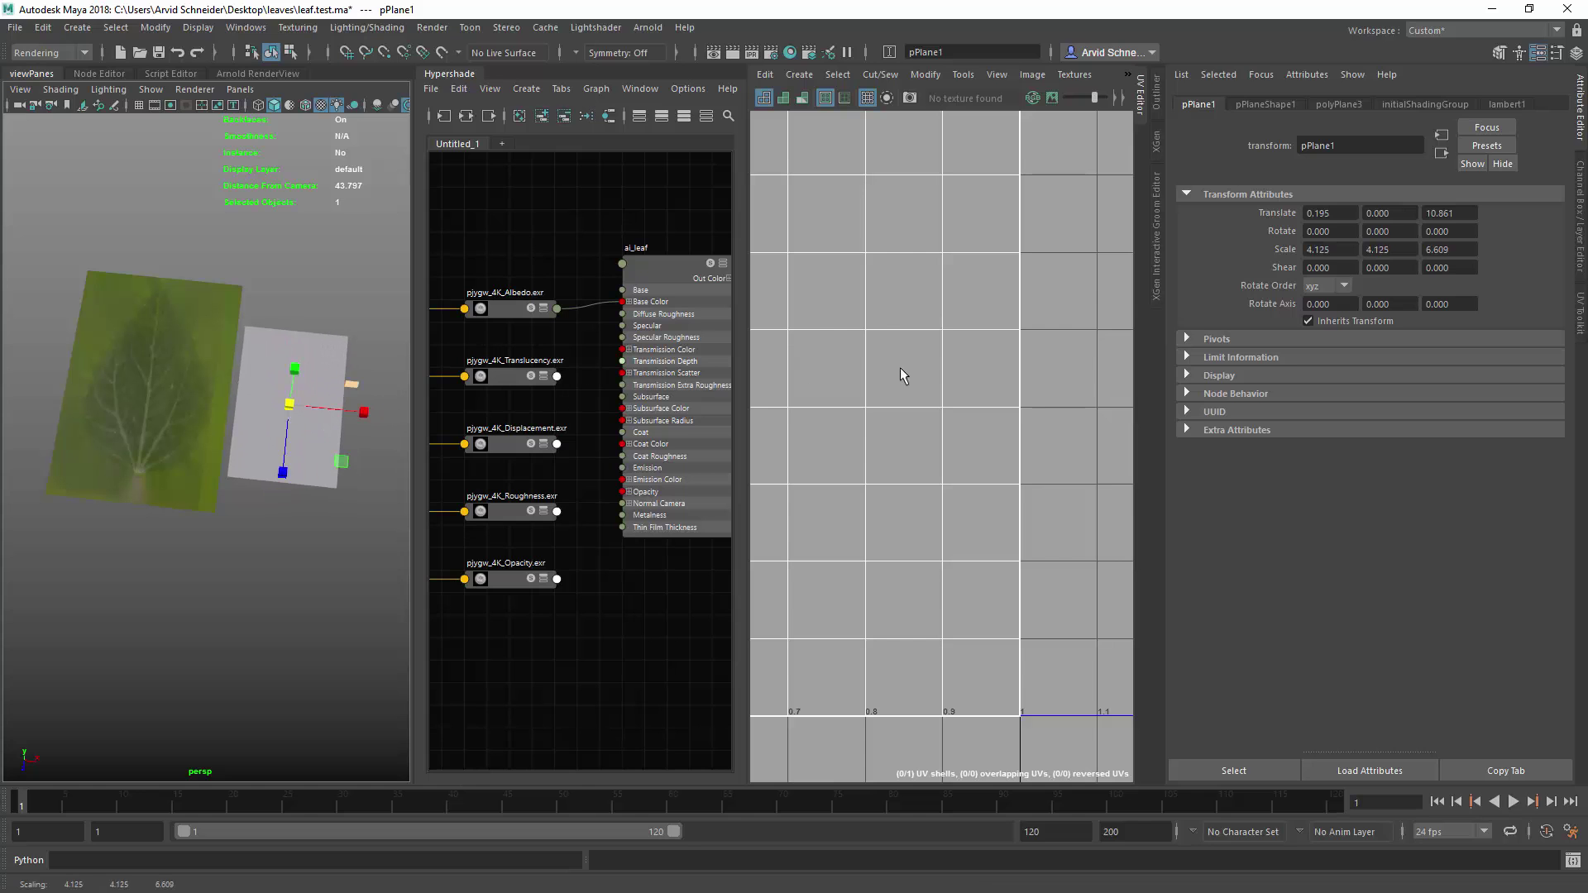
Assign the ai_leaf shader to the new plane and compare the full atlas on it with its UV layout.
right_drag(666, 288, 661, 230)
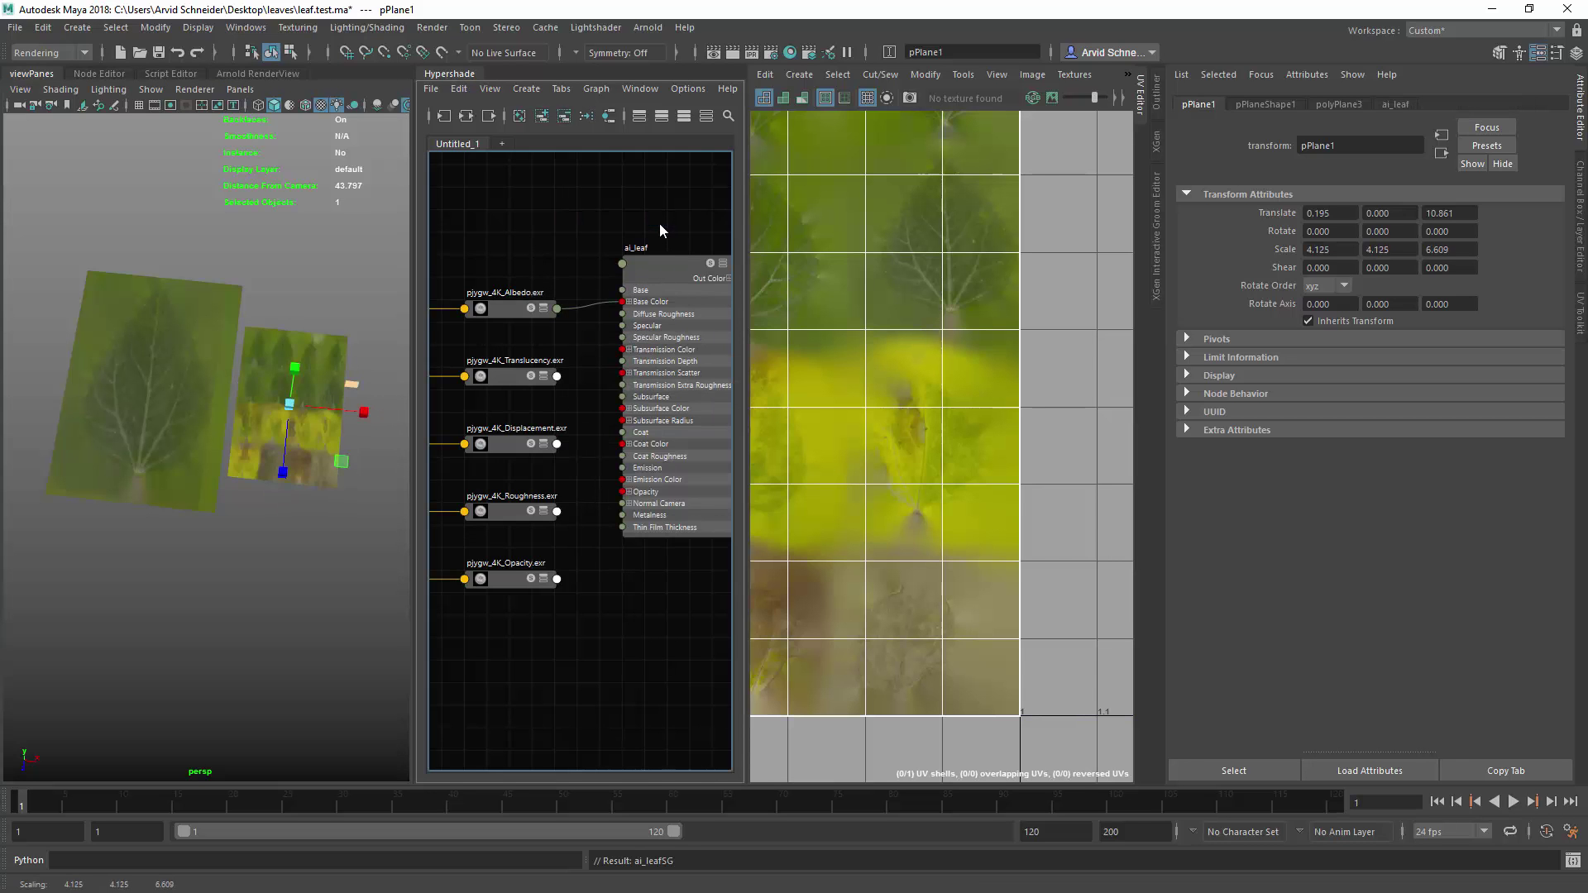
scroll(293, 500, up, 5)
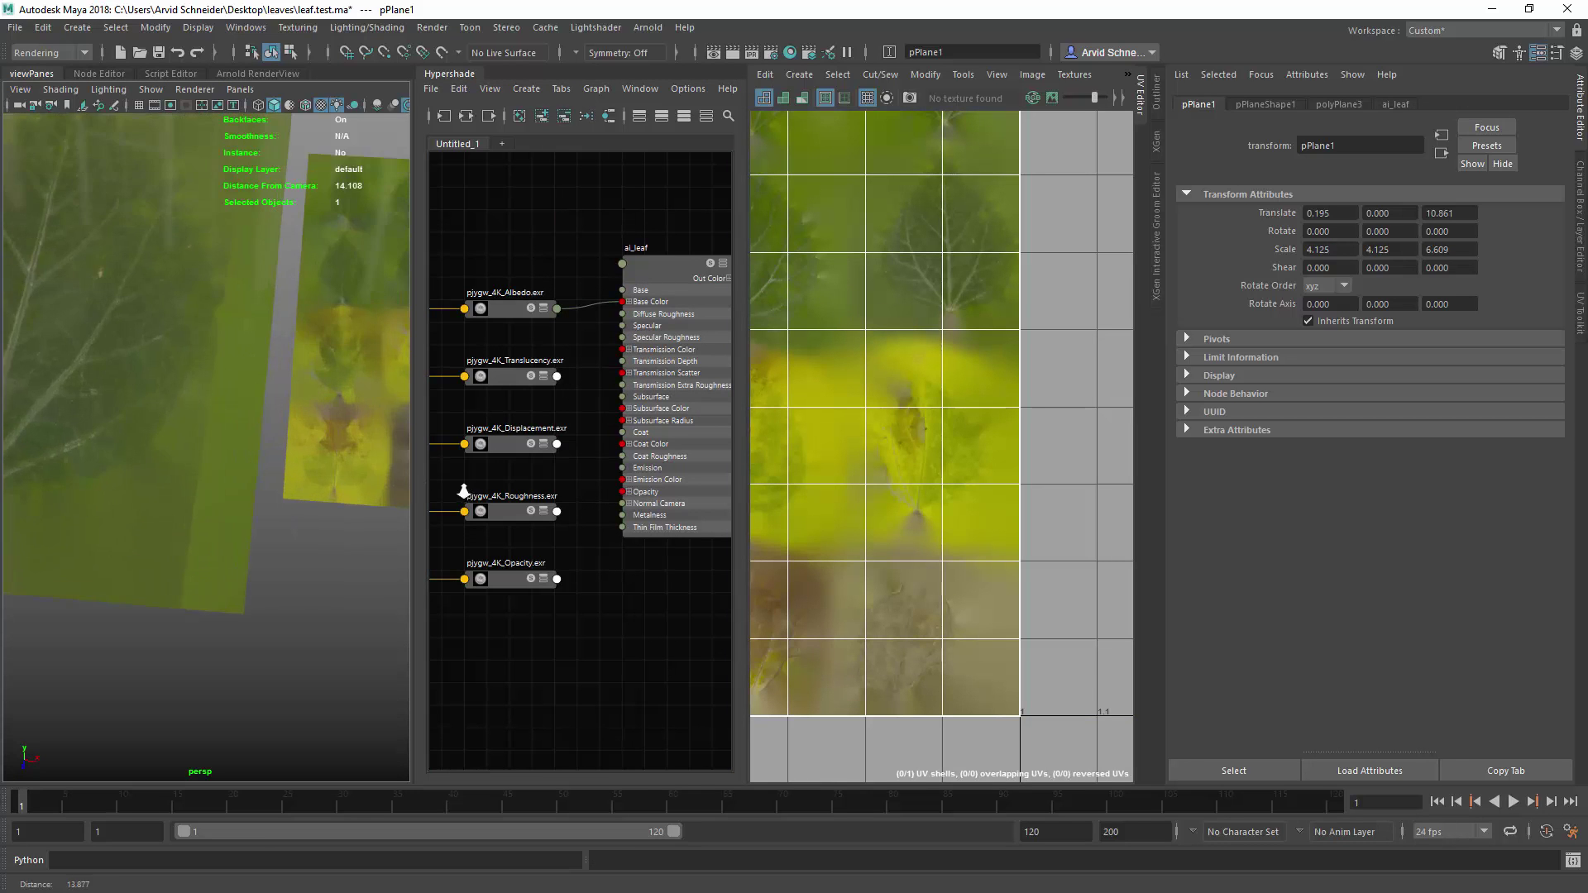
alt+drag(293, 500, 249, 470)
scroll(950, 390, down, 5)
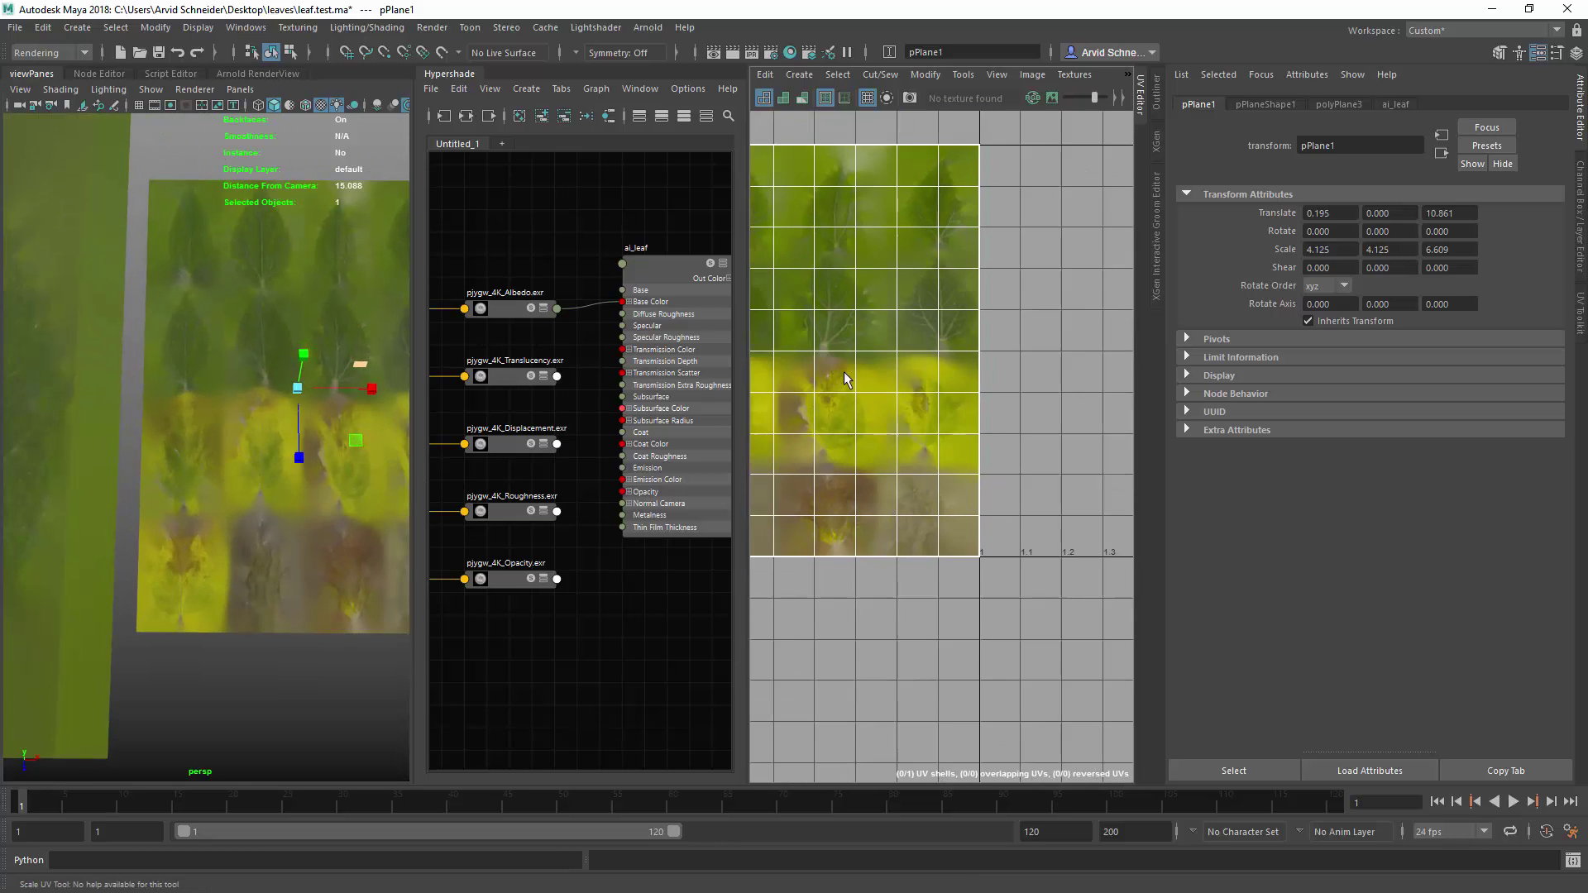
scroll(1001, 430, down, 2)
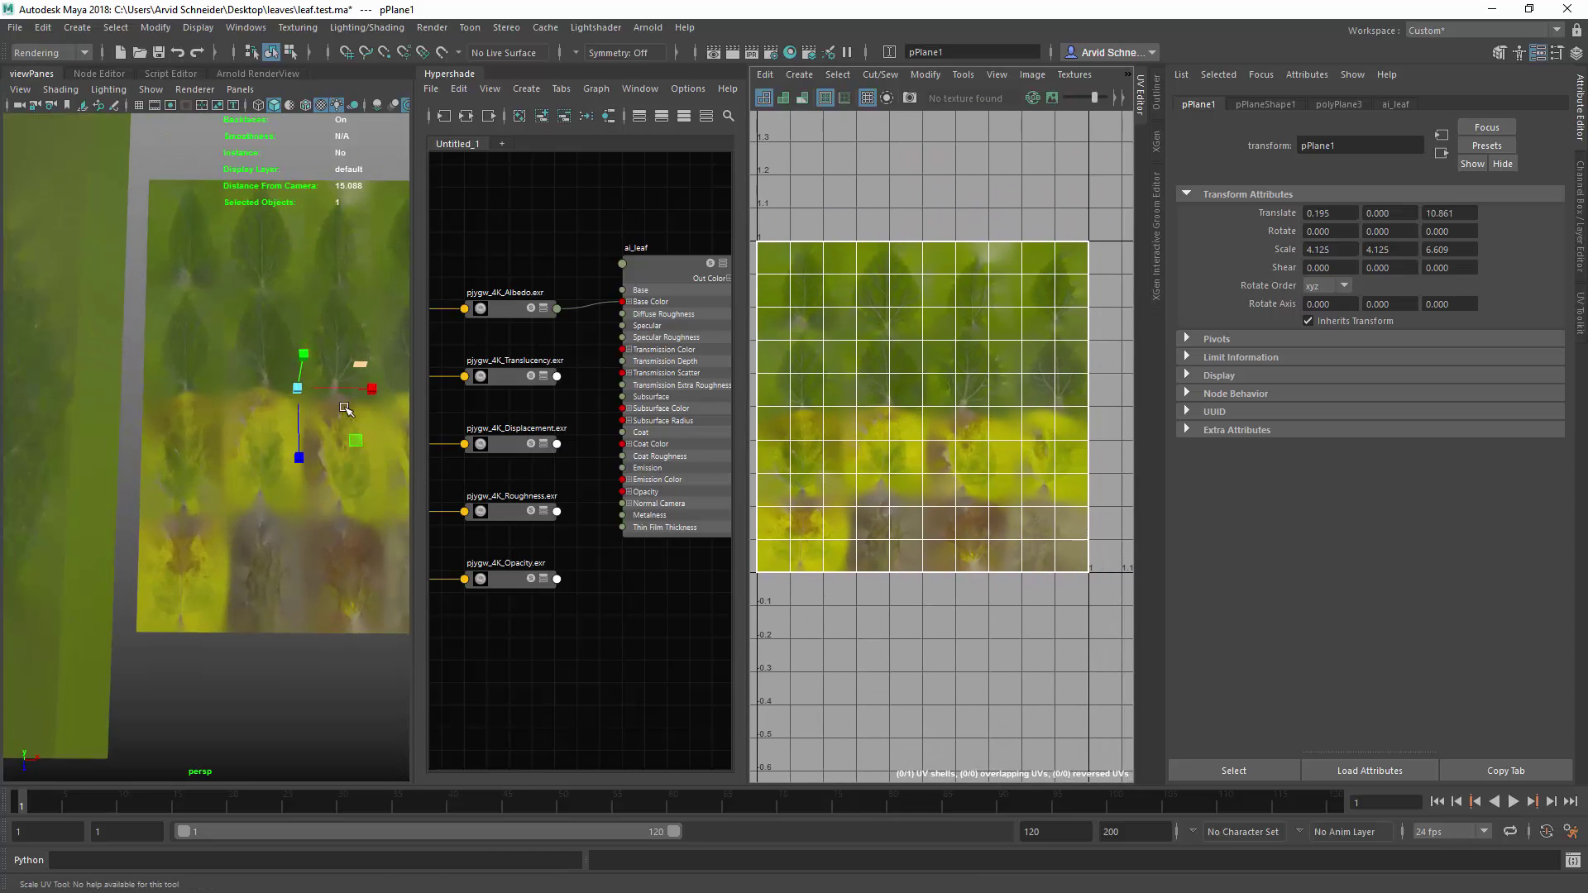
alt+middle_drag(381, 436, 309, 429)
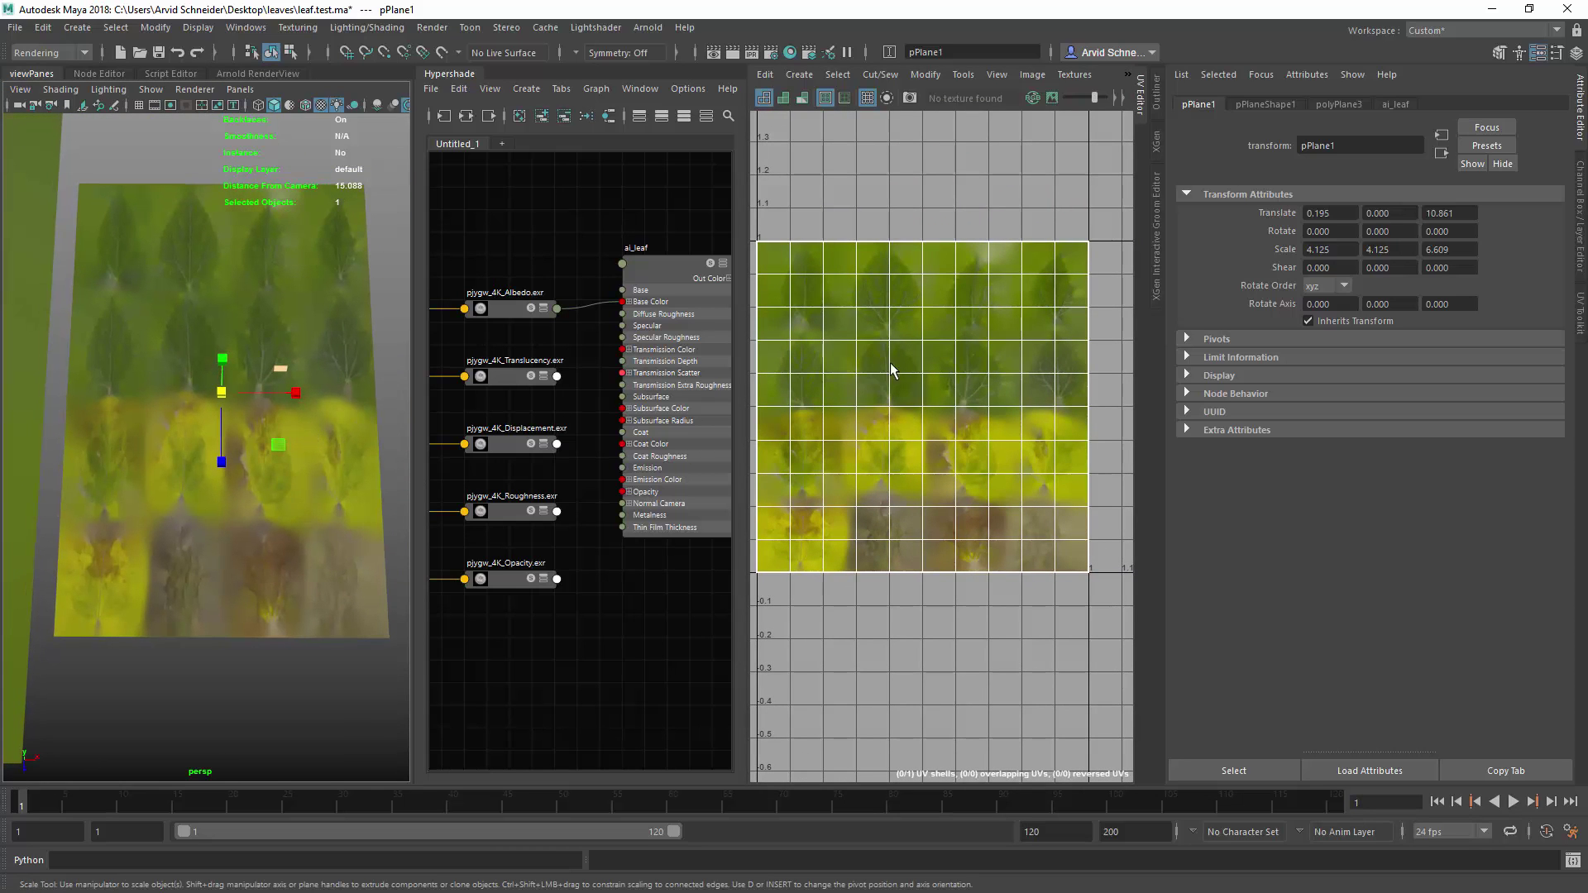
Select all UVs of the new plane, scale them down and place them over the second leaf in the atlas's upper row.
key(q)
right_drag(890, 379, 952, 375)
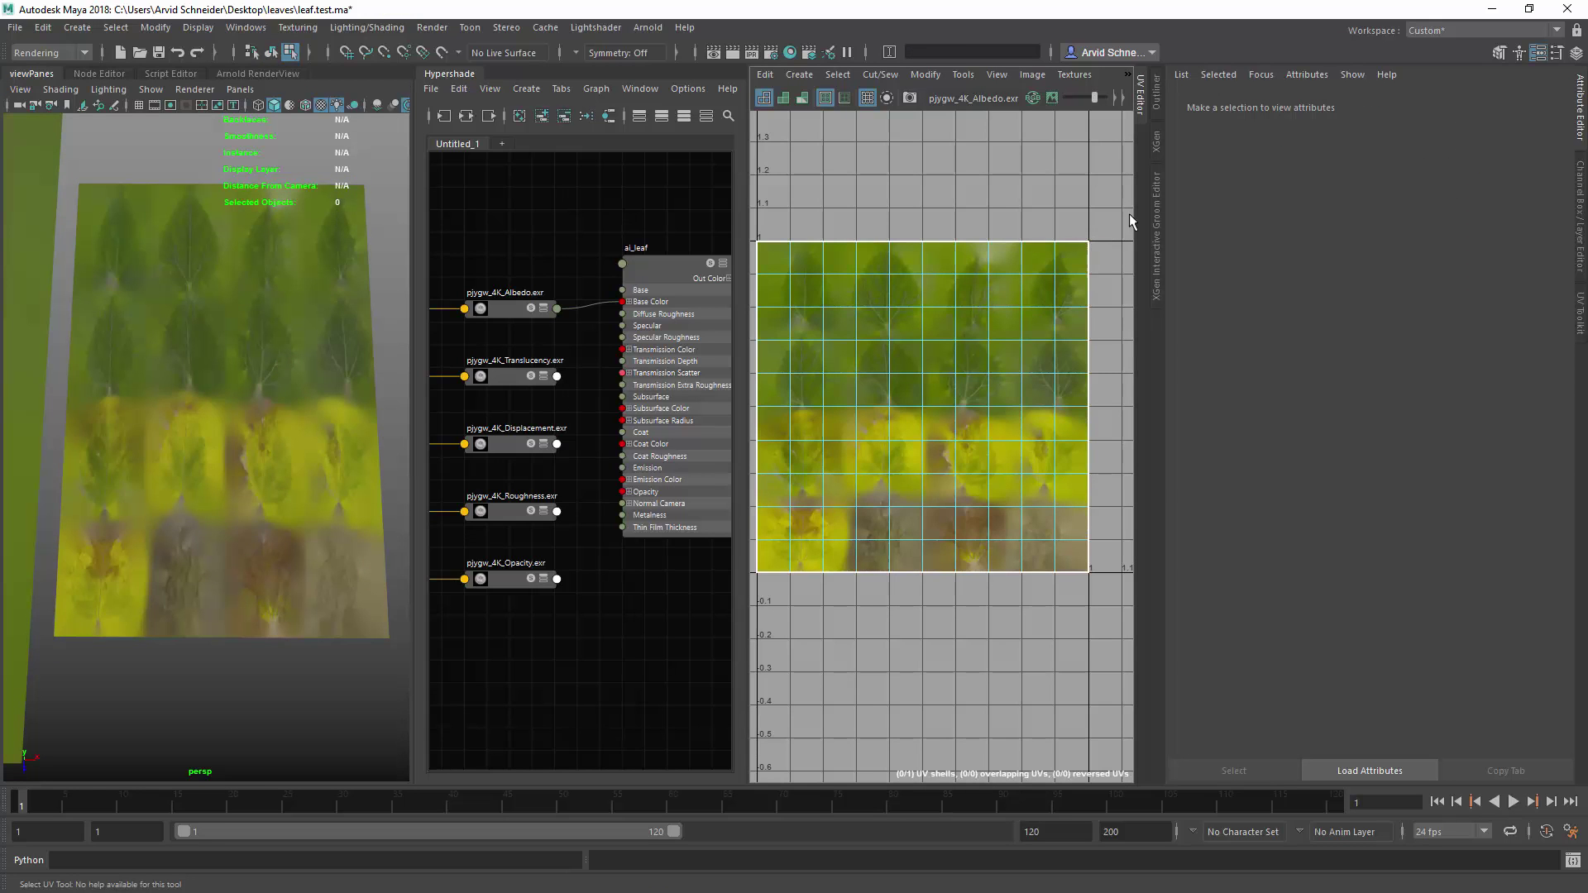
drag(1092, 240, 731, 637)
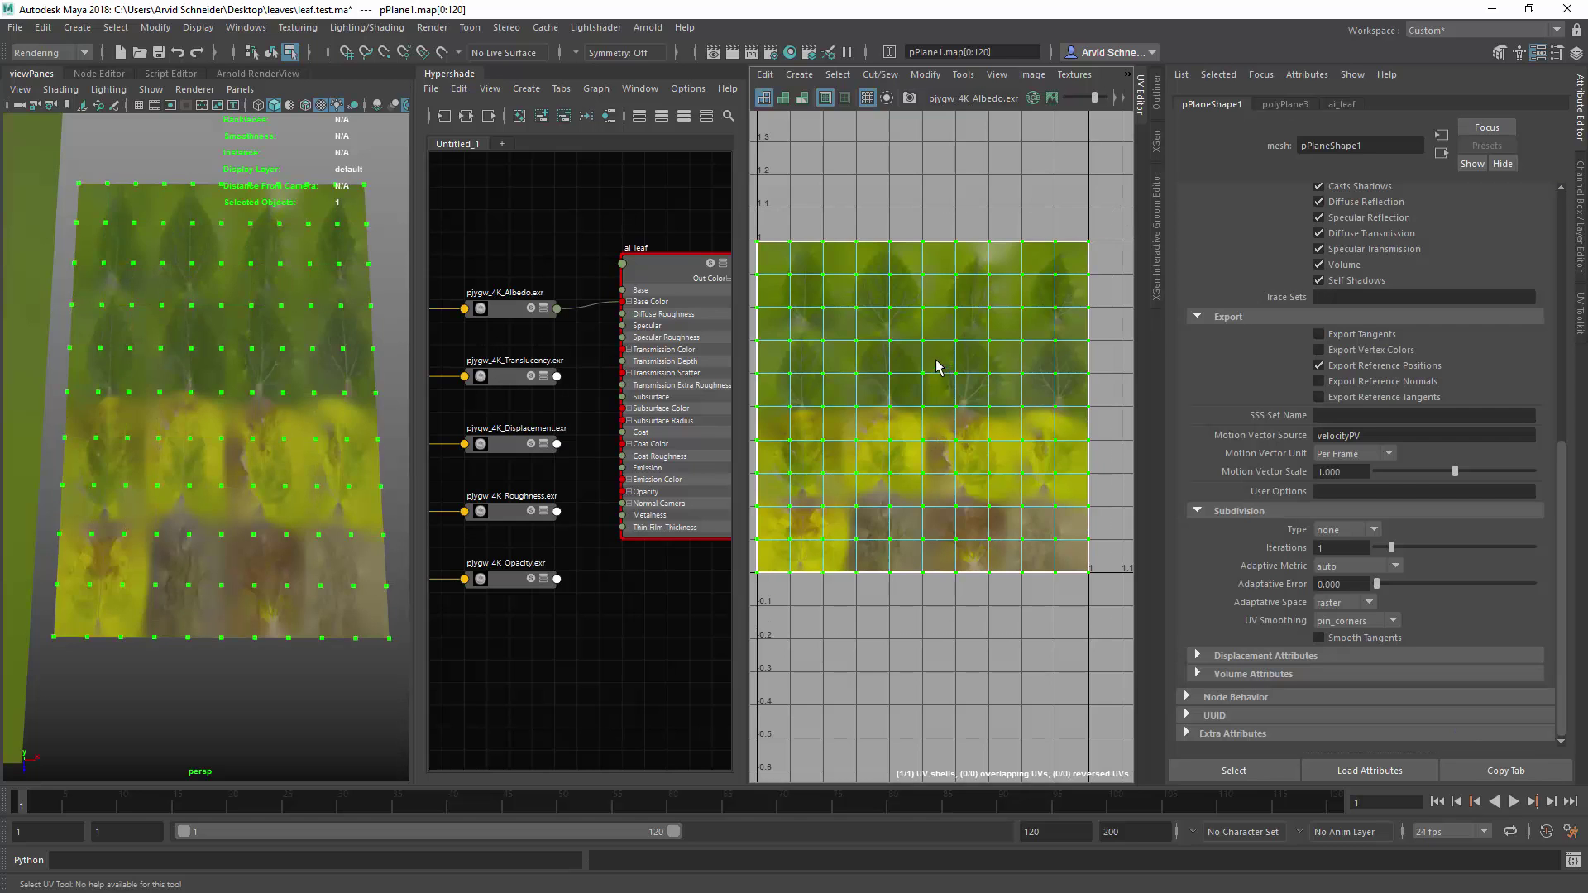
key(r)
drag(905, 417, 865, 463)
alt+right_drag(919, 364, 1062, 375)
drag(926, 426, 867, 247)
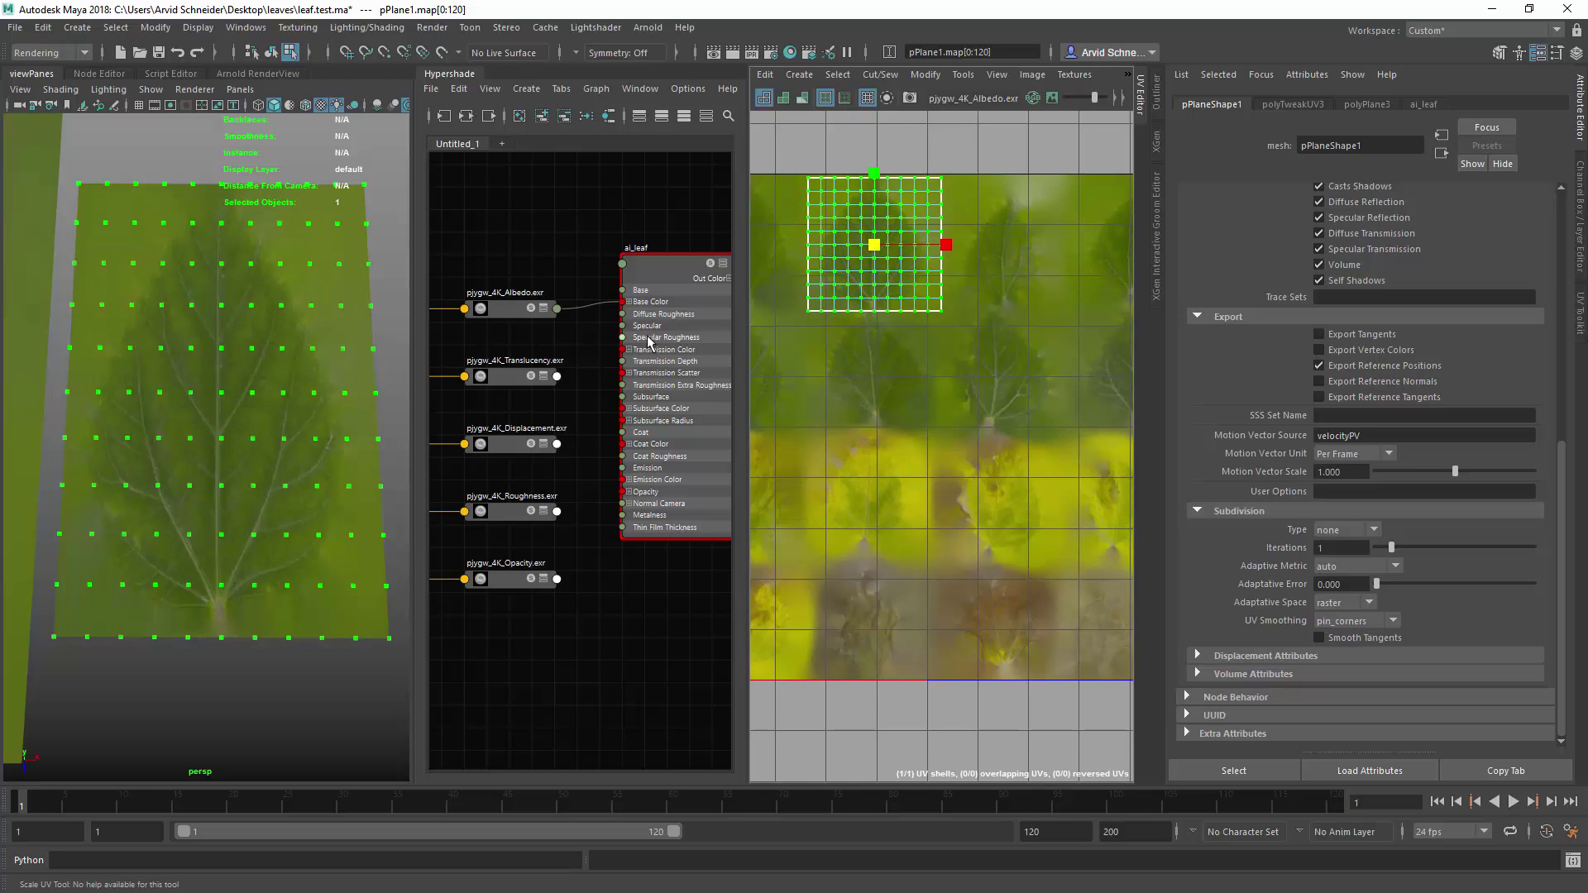
key(q)
alt+right_drag(983, 425, 904, 452)
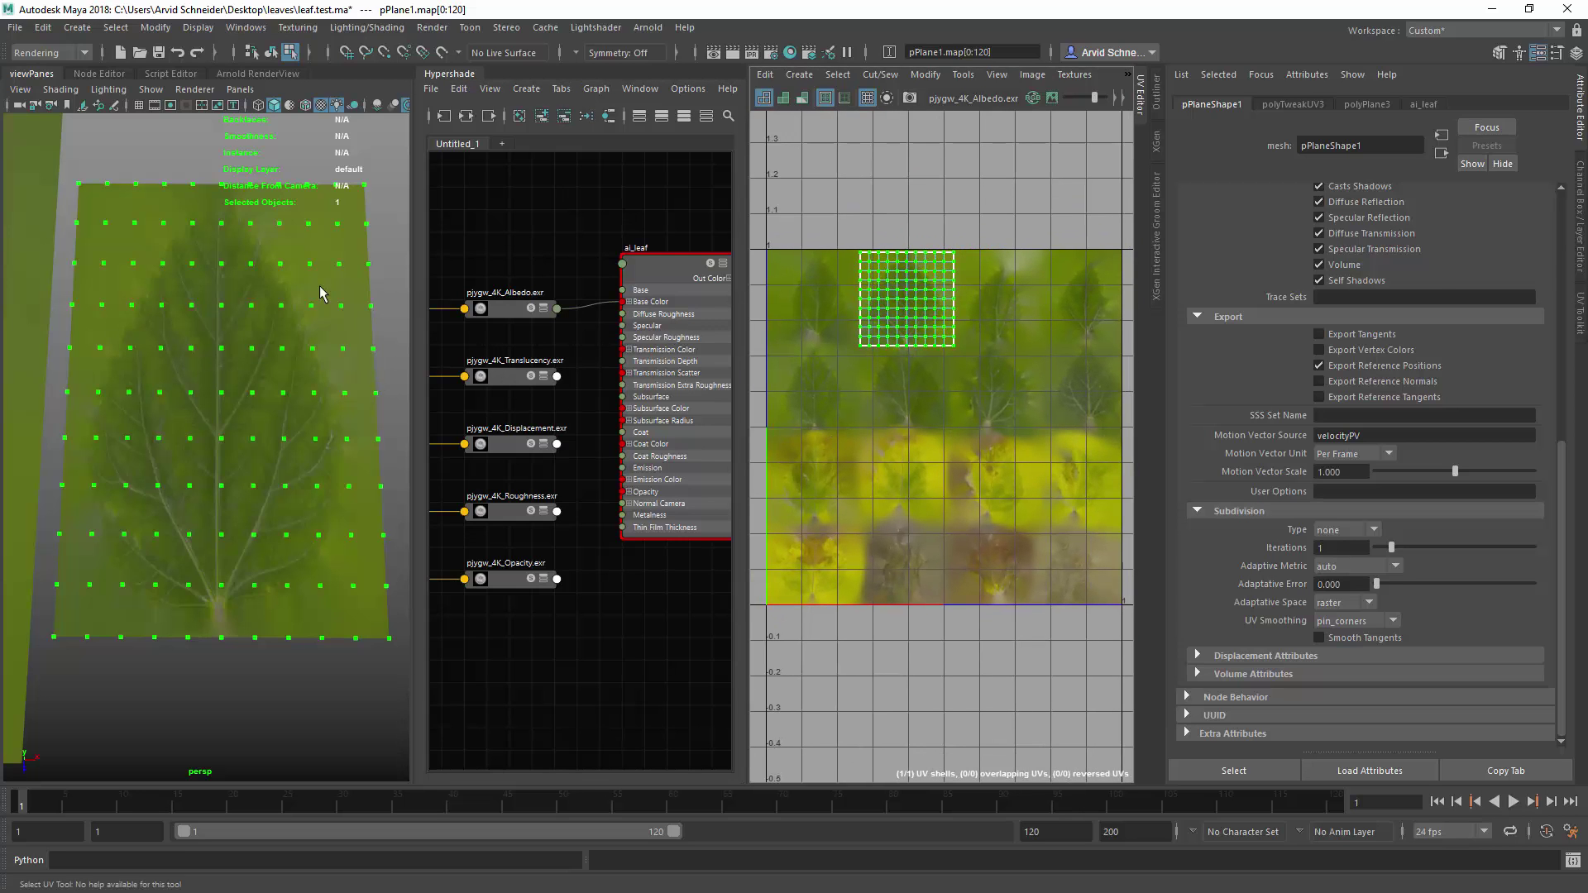
Return to object selection, compare the demonstration plane with the leaf plane, and delete the demonstration plane.
right_drag(262, 284, 232, 209)
click(313, 323)
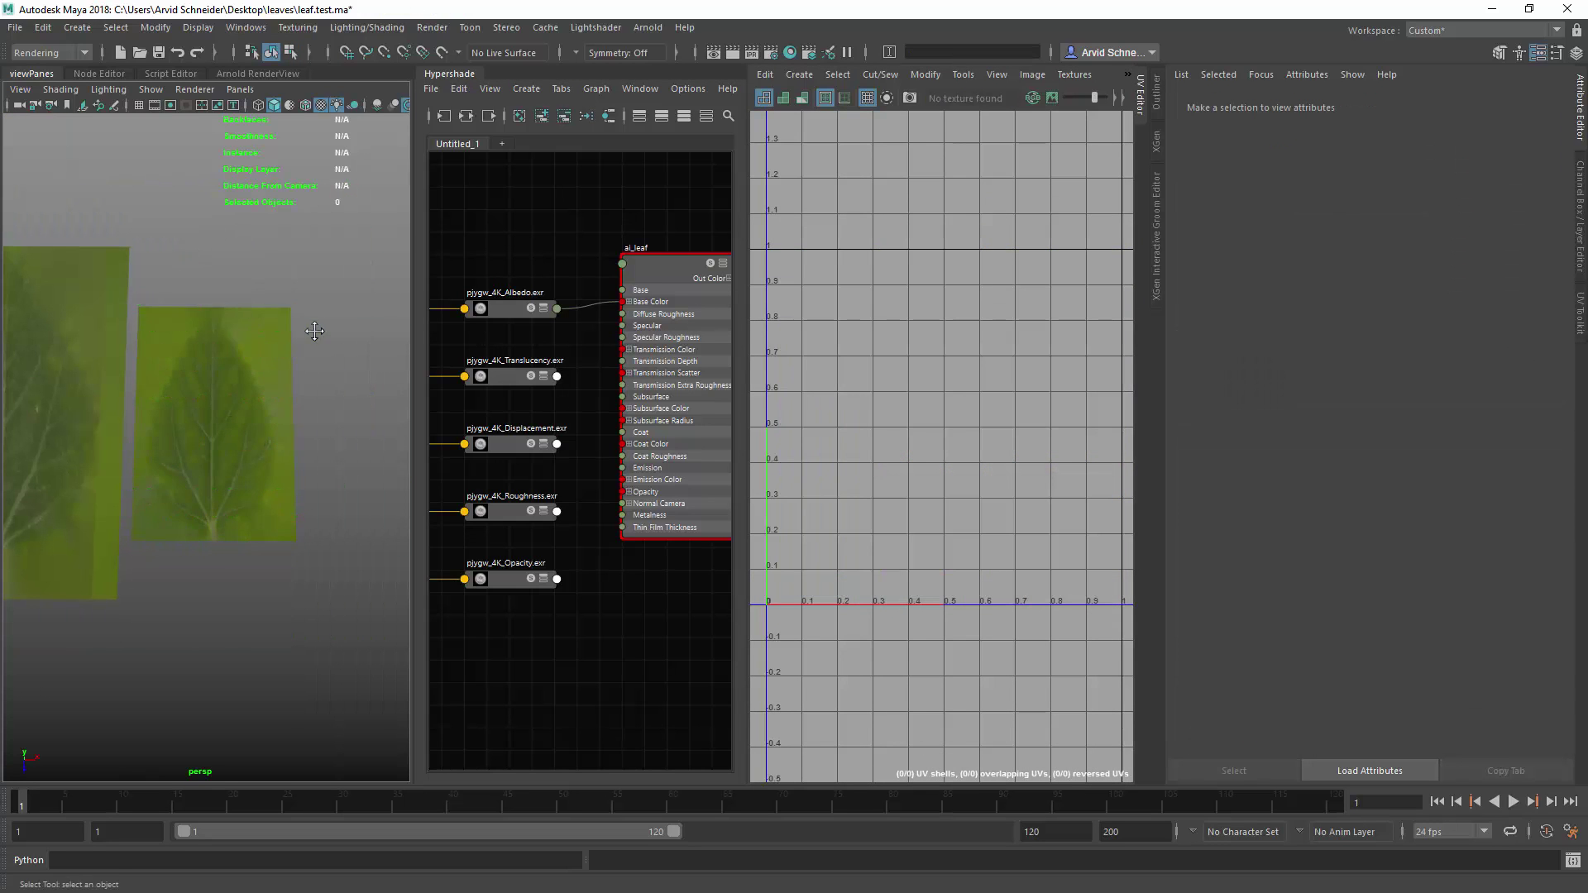
alt+middle_drag(315, 331, 494, 345)
alt+drag(314, 345, 319, 383)
alt+middle_drag(352, 381, 307, 376)
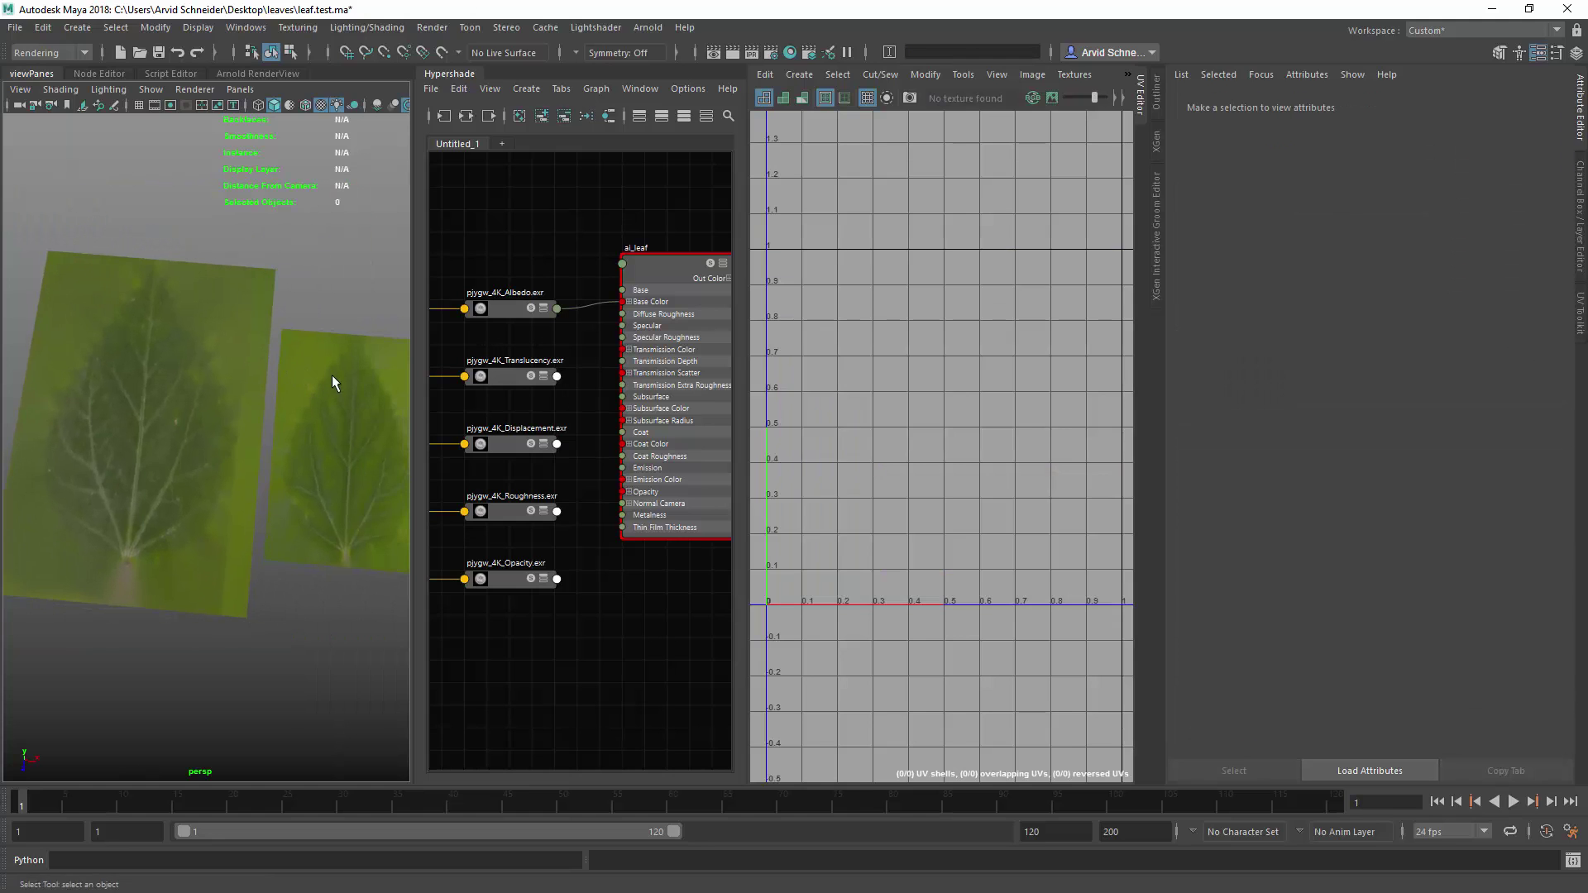
click(331, 375)
key(Delete)
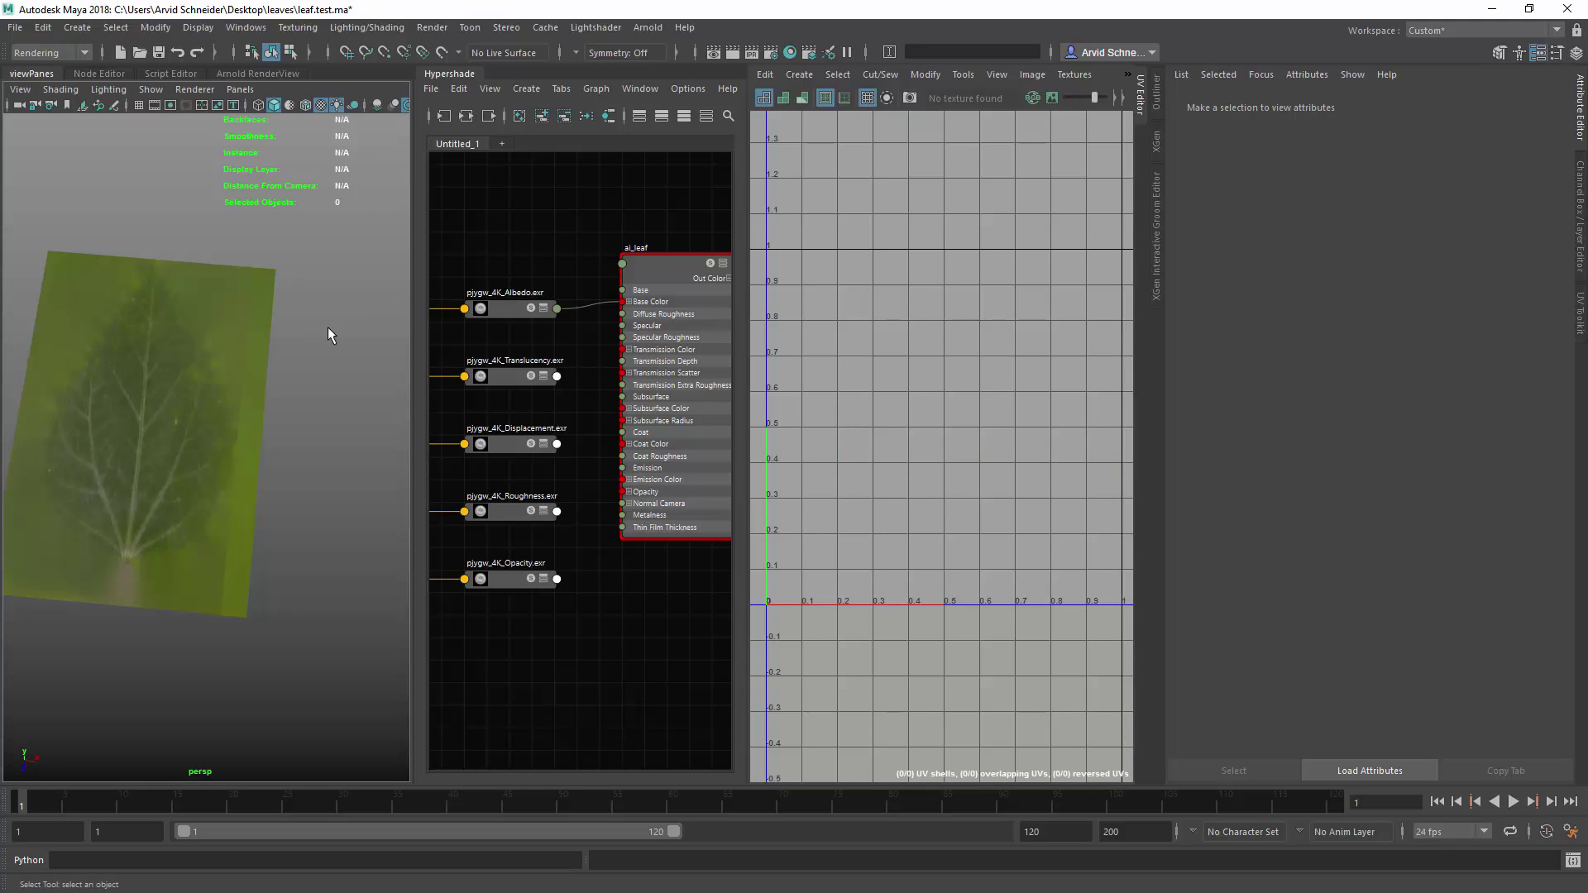
Select the hidden leaf planes leaf_17 to leaf_32, show them all and compare them with their UV layouts on the atlas.
click(1155, 94)
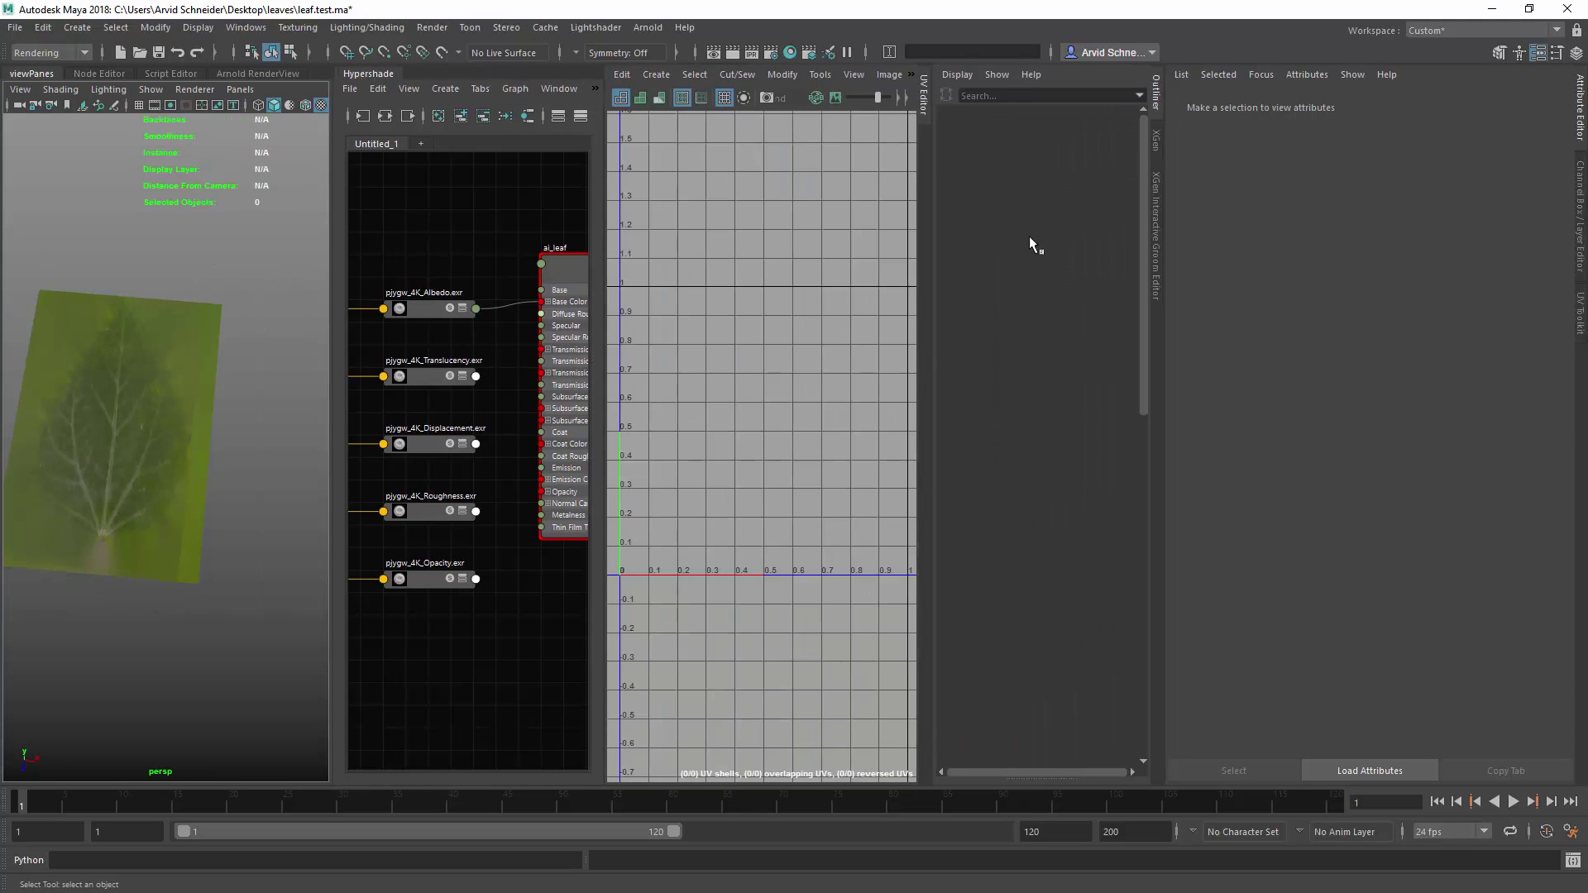
drag(1019, 225, 1009, 472)
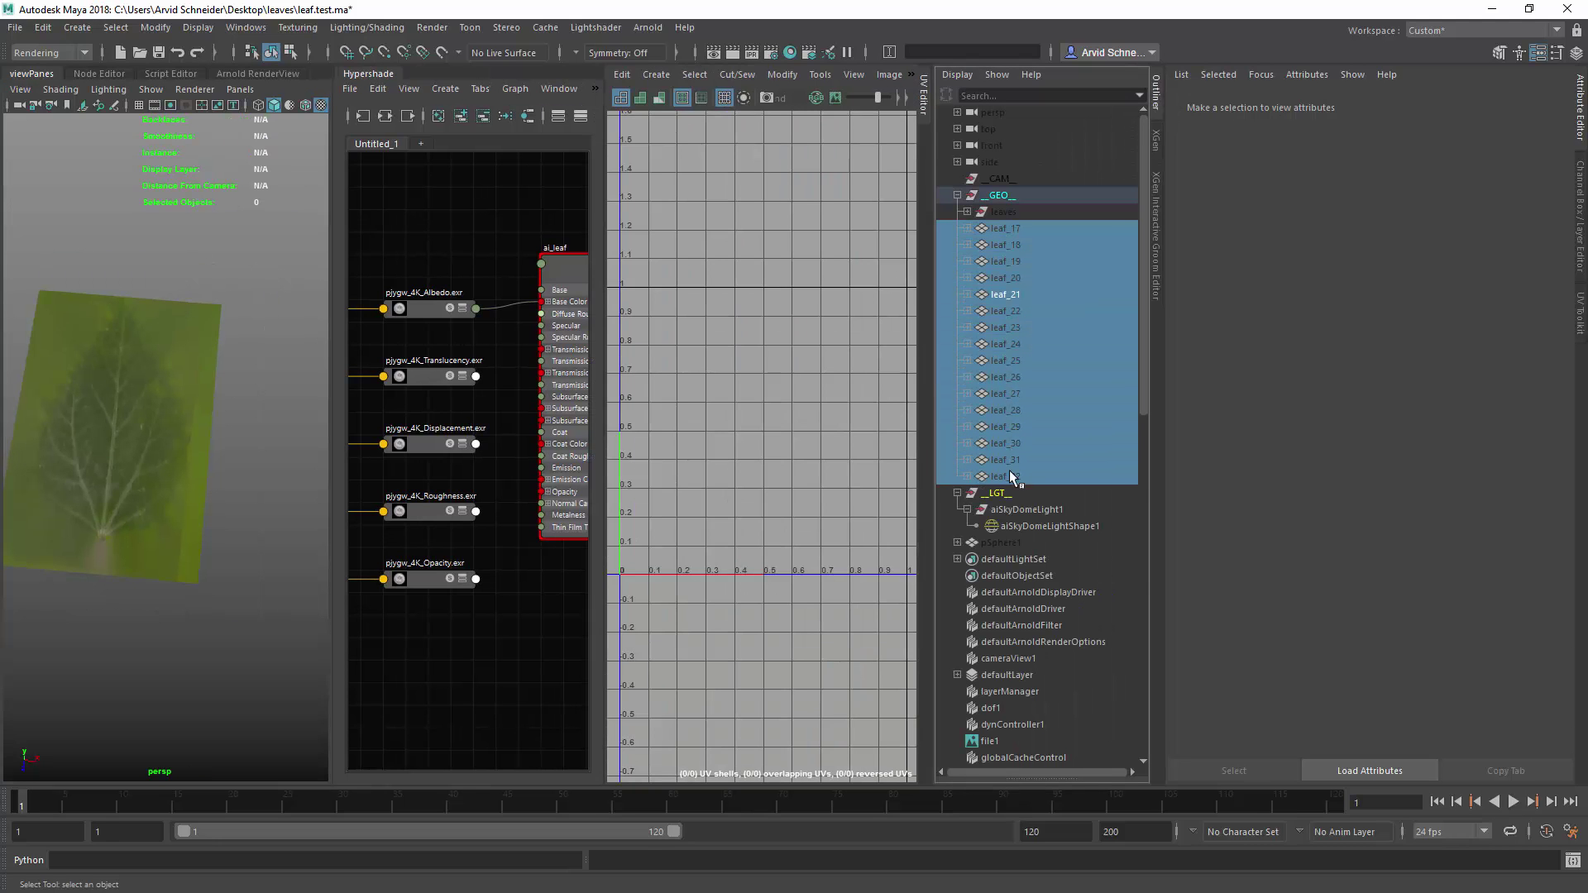
key(f)
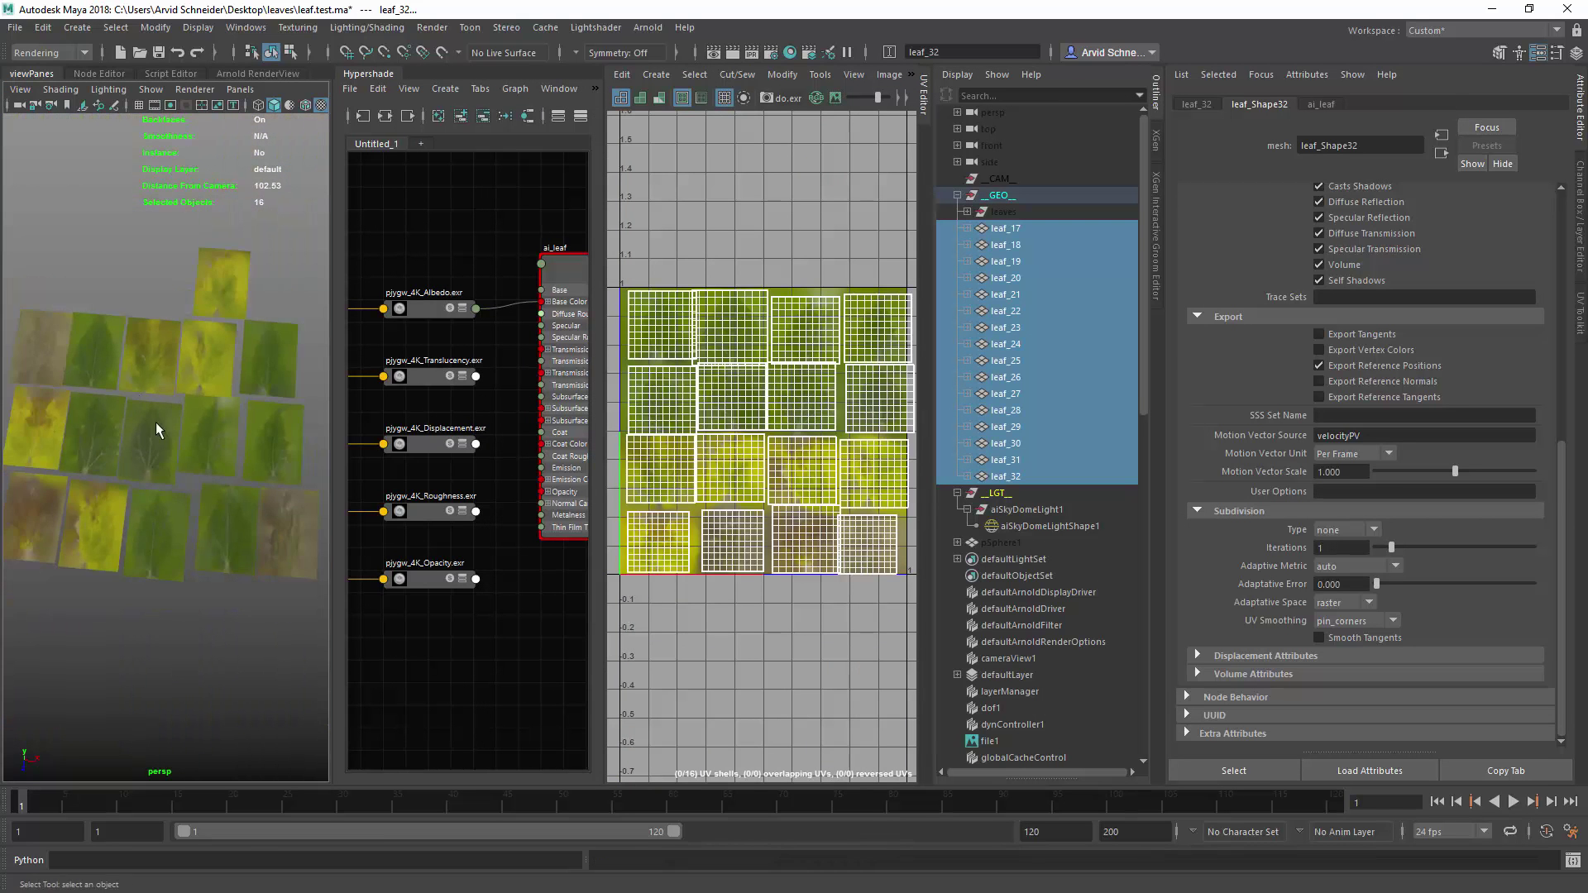
alt+drag(156, 429, 273, 404)
alt+right_drag(273, 404, 235, 440)
alt+drag(236, 440, 164, 515)
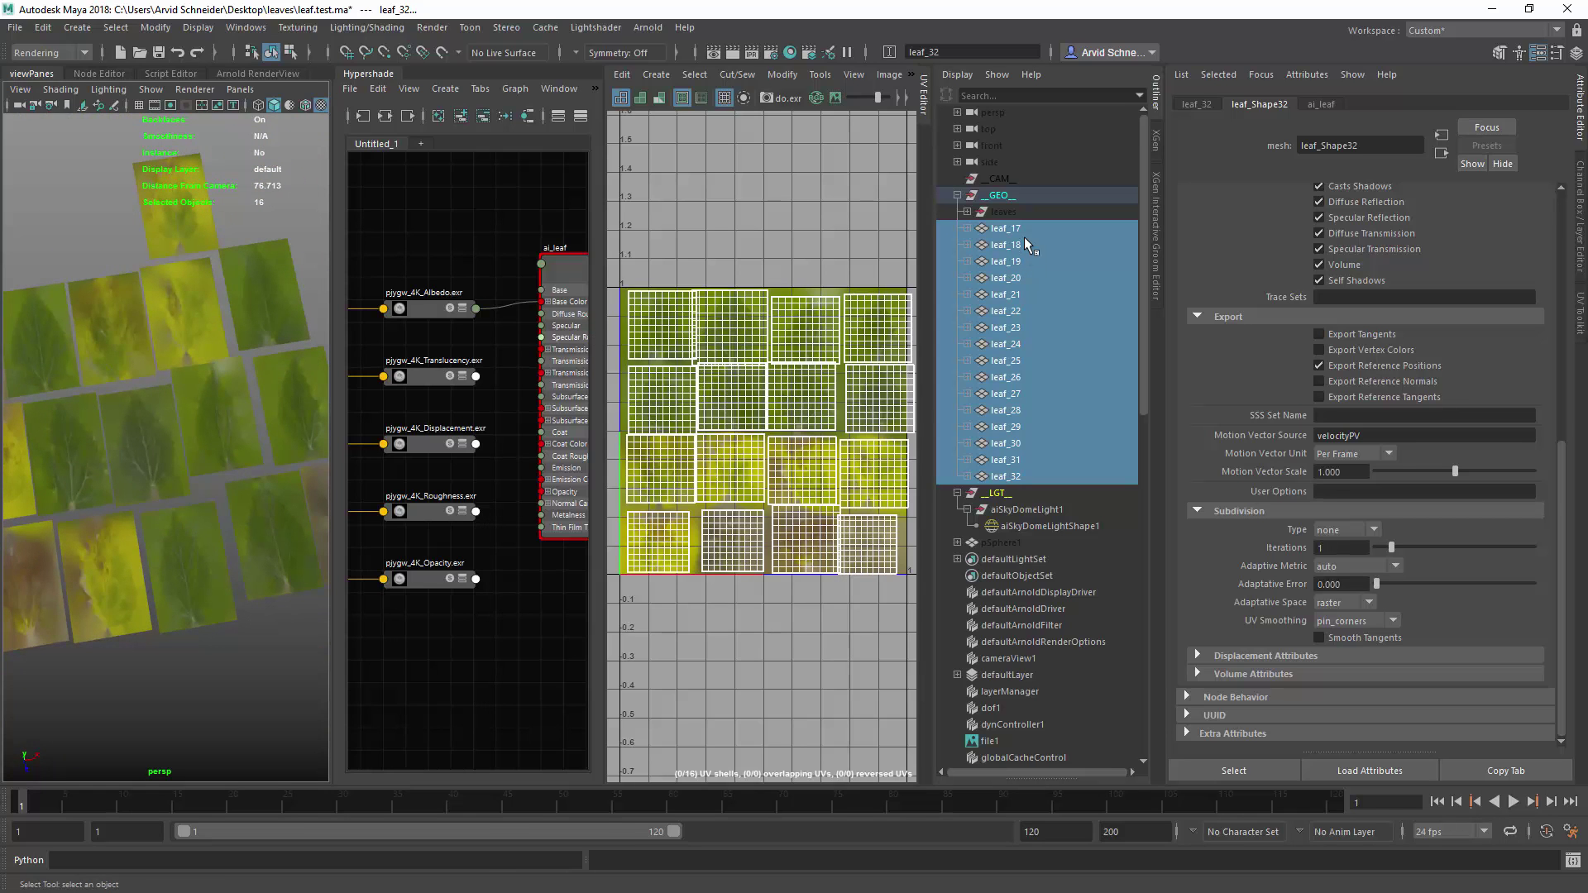
Undo showing the other leaf planes, and select and frame leaf_21 on its own.
key(ctrl+z)
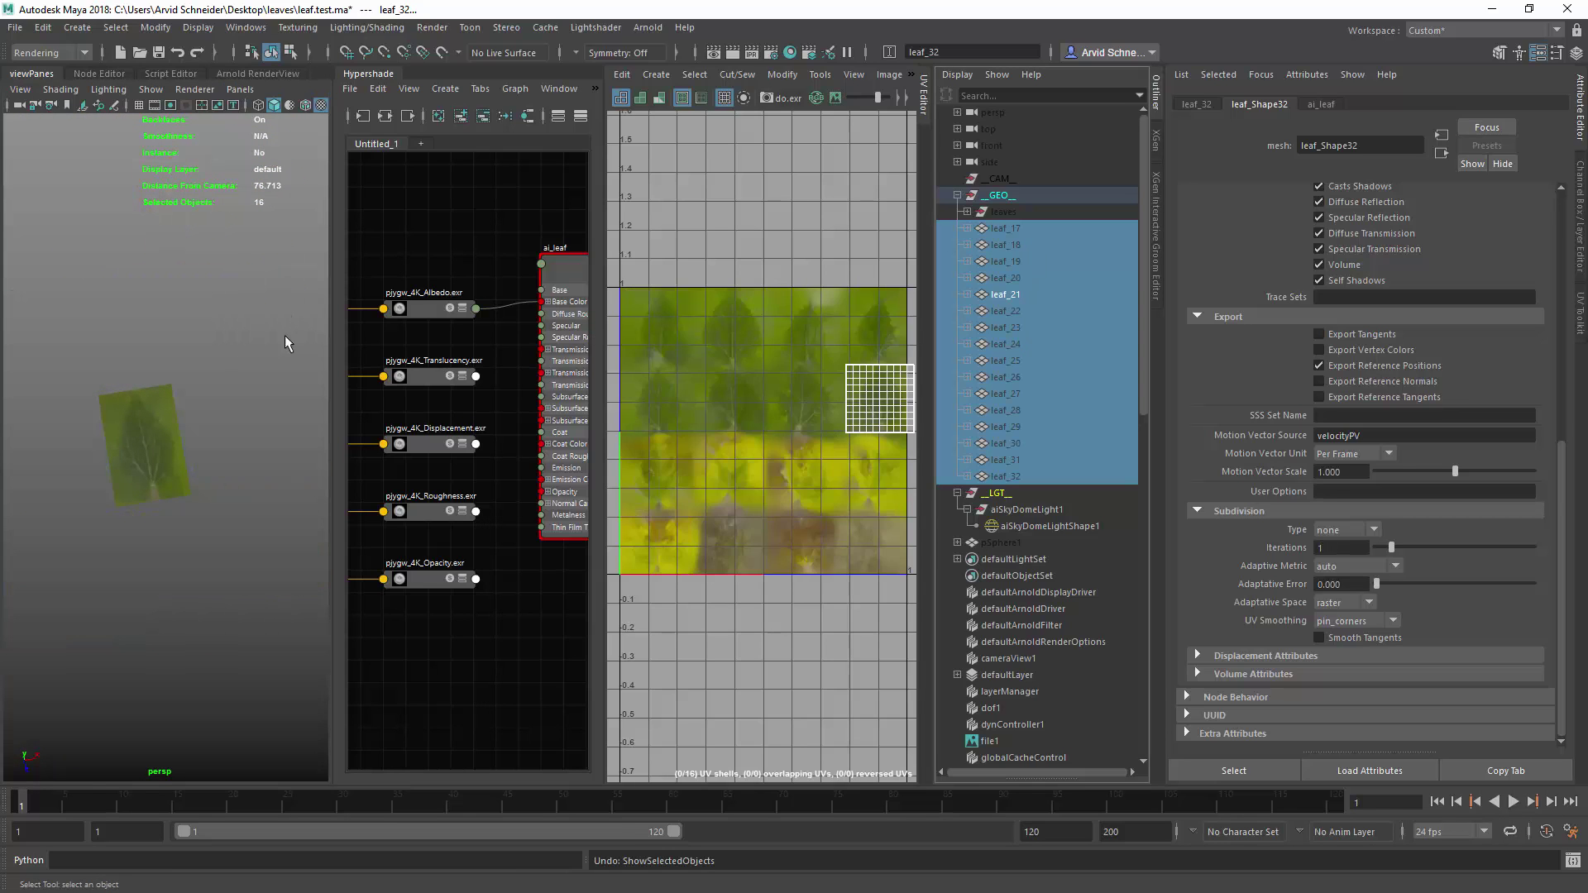
click(175, 434)
key(f)
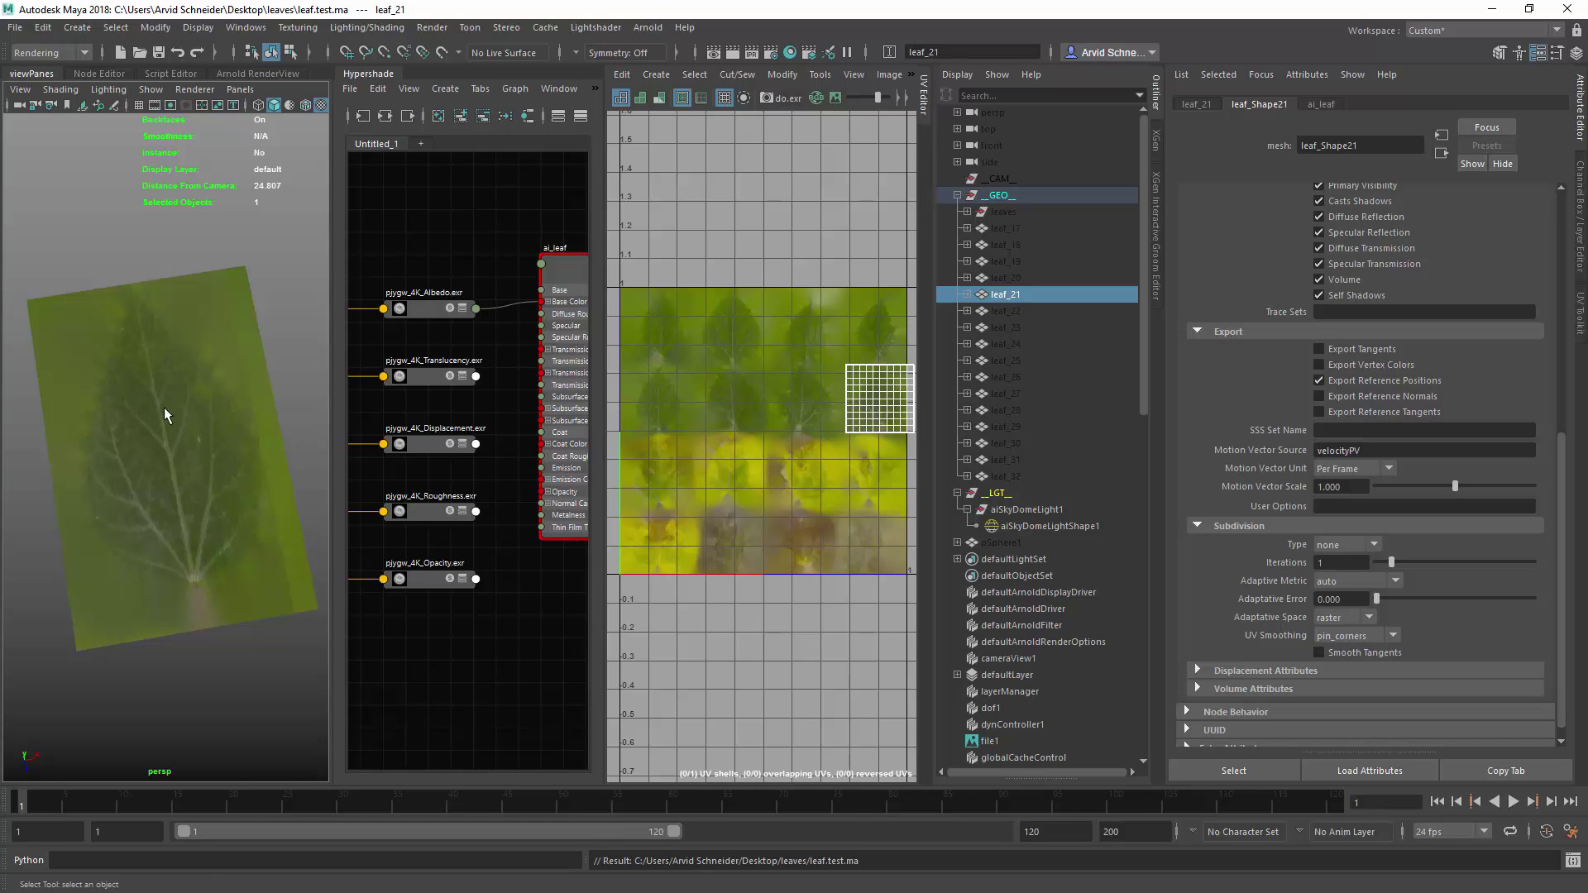
mouse_move(182, 432)
alt+mouse_down()
mouse_move(209, 389)
mouse_move(210, 464)
mouse_move(211, 441)
alt+mouse_up()
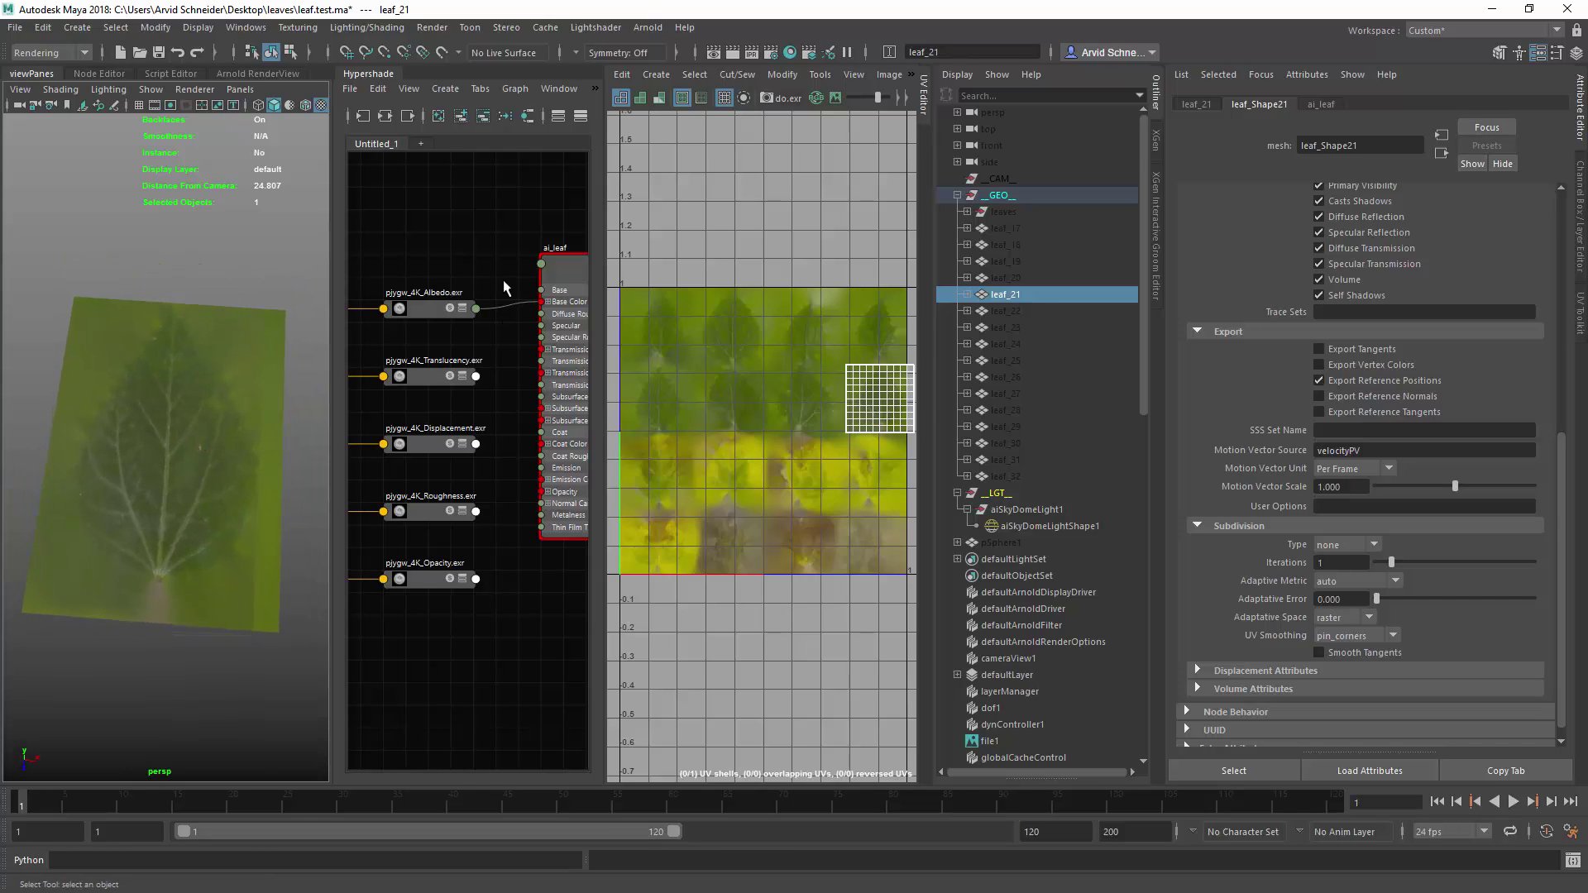
Collapse the UV editor and resize the remaining space so the leaf view and the shading graph are both wider.
drag(603, 227, 656, 232)
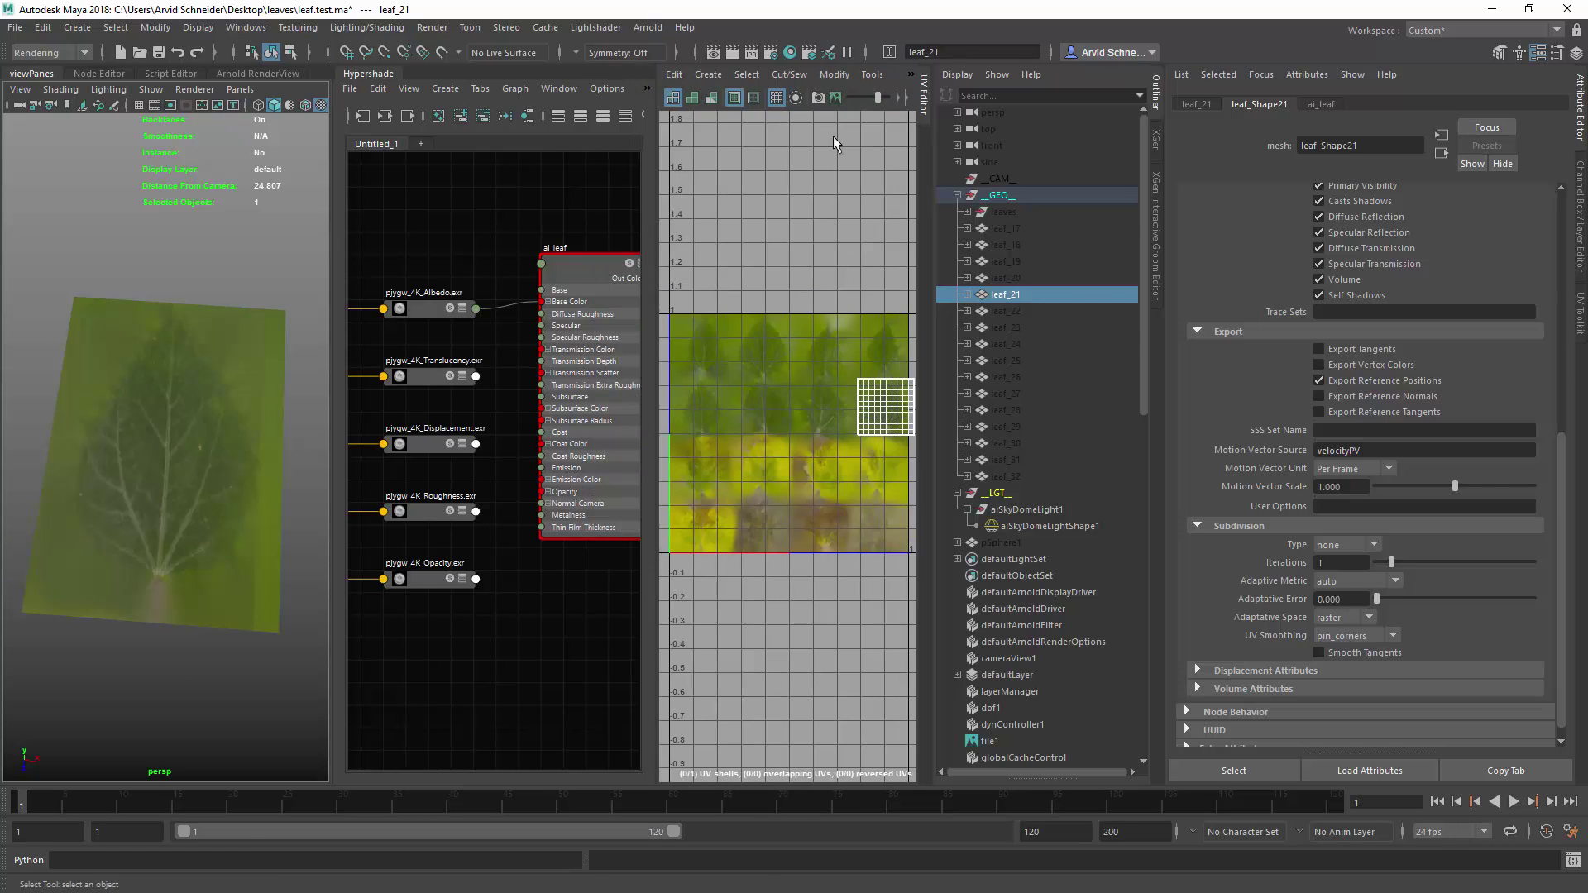
click(925, 95)
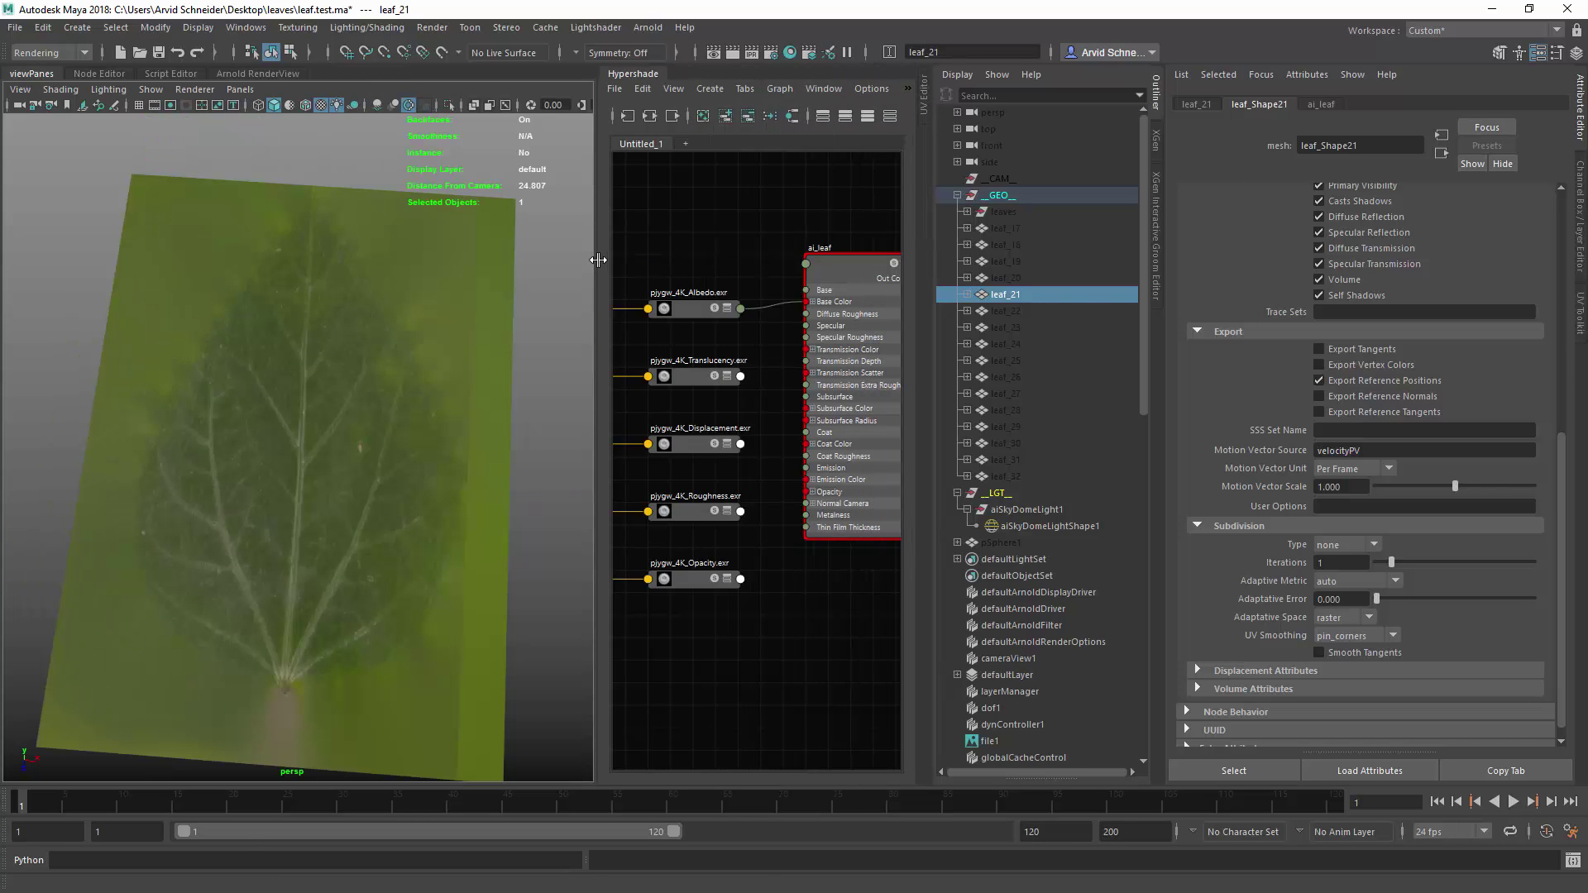
drag(597, 260, 531, 260)
alt+drag(322, 413, 331, 366)
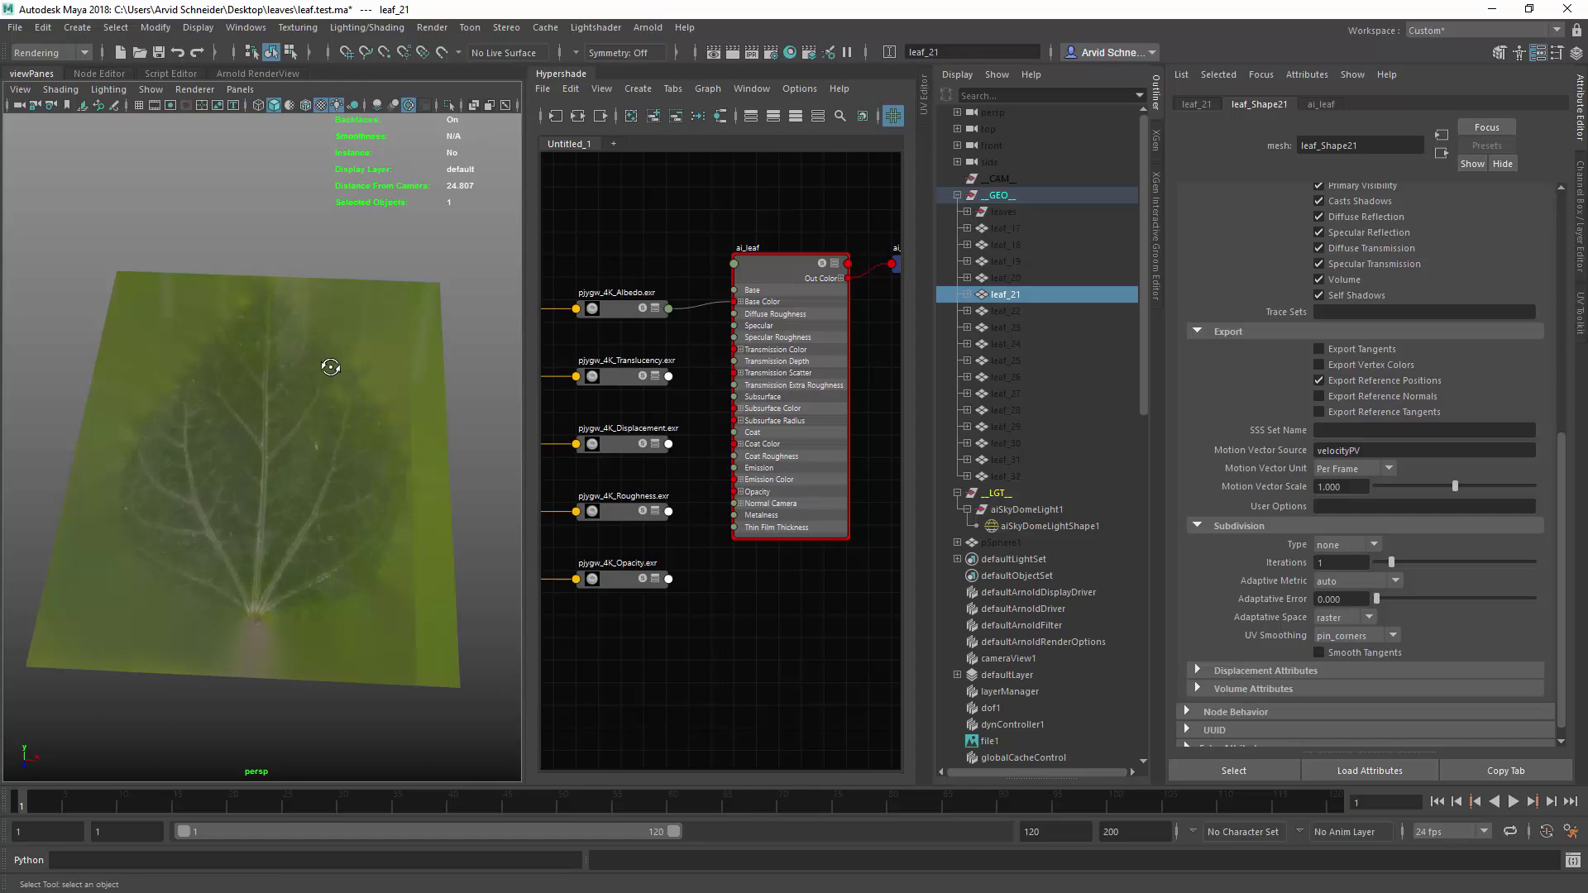
Reposition the ai_leaf and ai_leafSG nodes next to each other in the shading graph.
alt+middle_drag(896, 276, 730, 273)
drag(770, 264, 856, 287)
drag(658, 282, 726, 282)
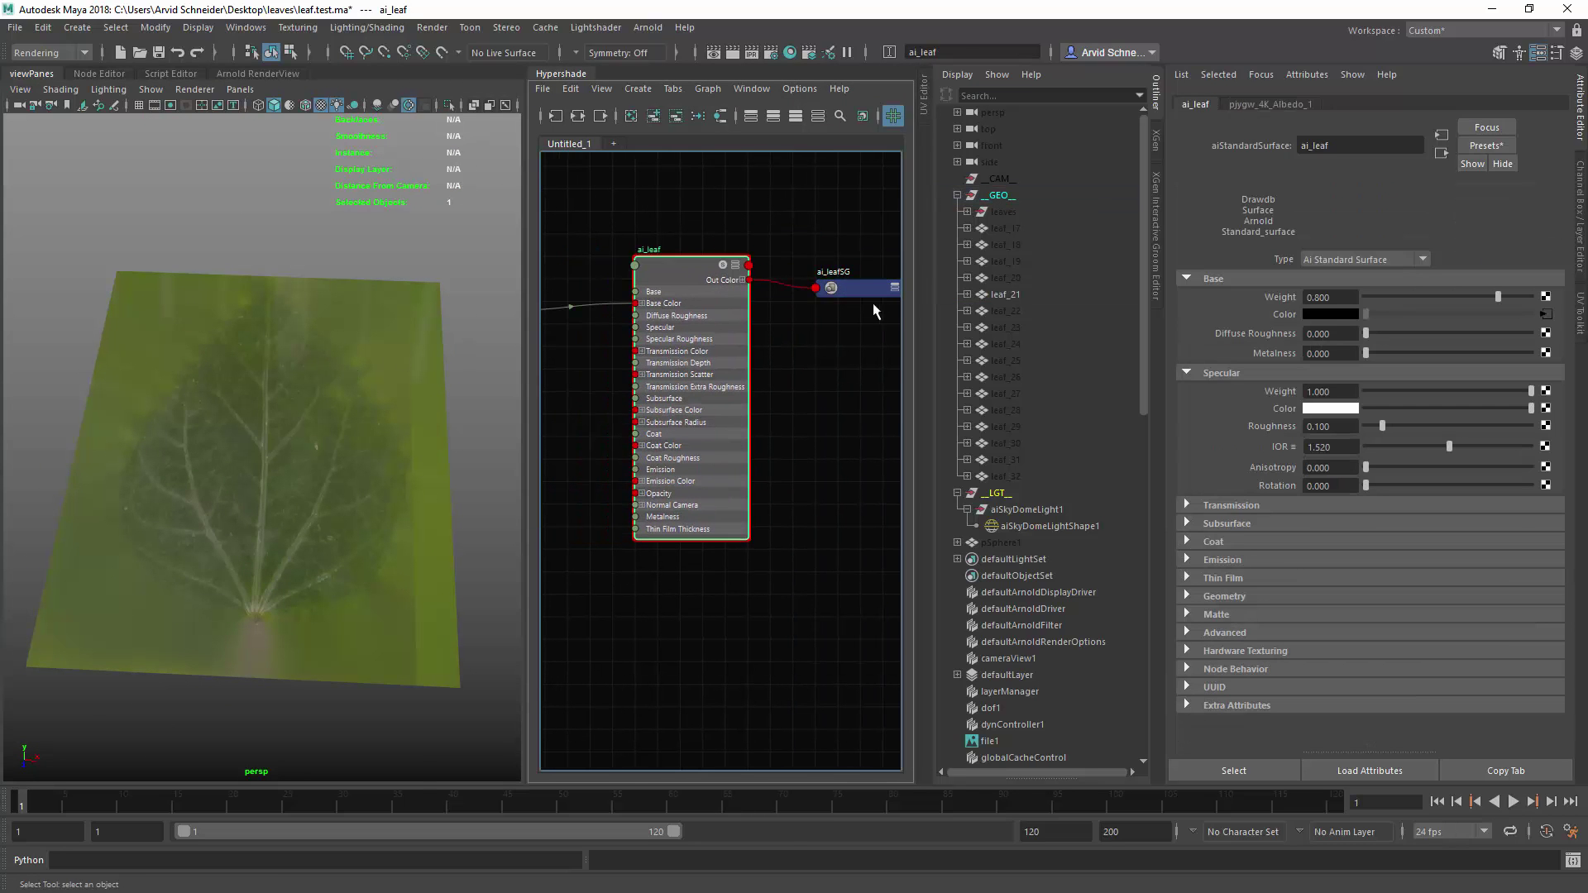
drag(873, 317, 873, 295)
alt+middle_drag(873, 294, 756, 224)
click(757, 225)
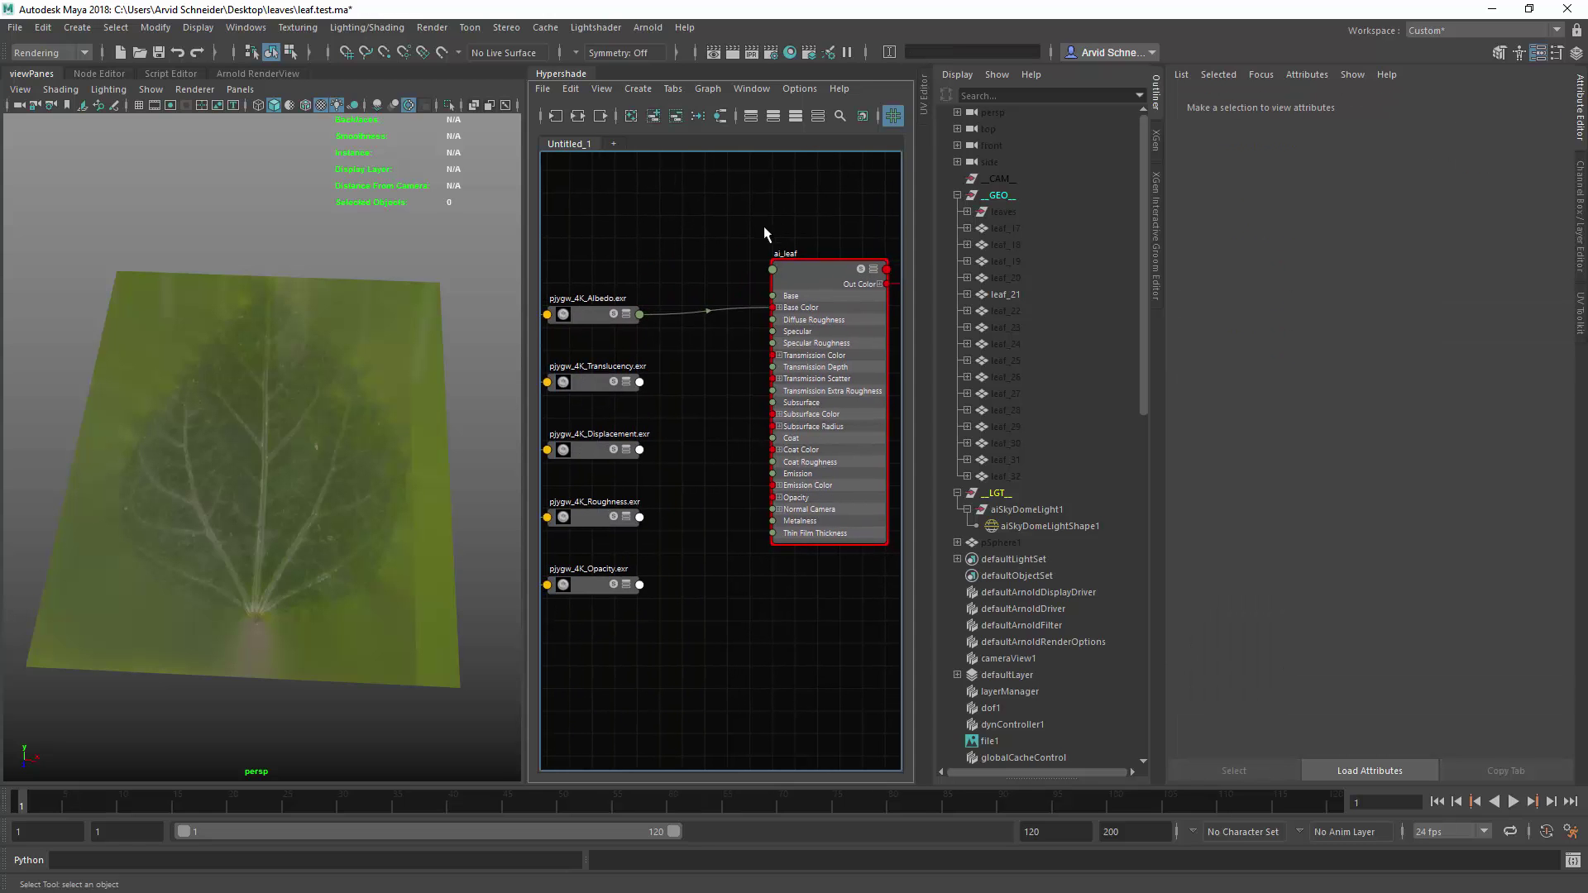
Move the pjygw_4K_Displacement.exr texture node out of the texture column to a free spot above the Albedo node.
alt+middle_drag(766, 234, 928, 235)
drag(659, 458, 727, 201)
alt+middle_drag(799, 265, 689, 293)
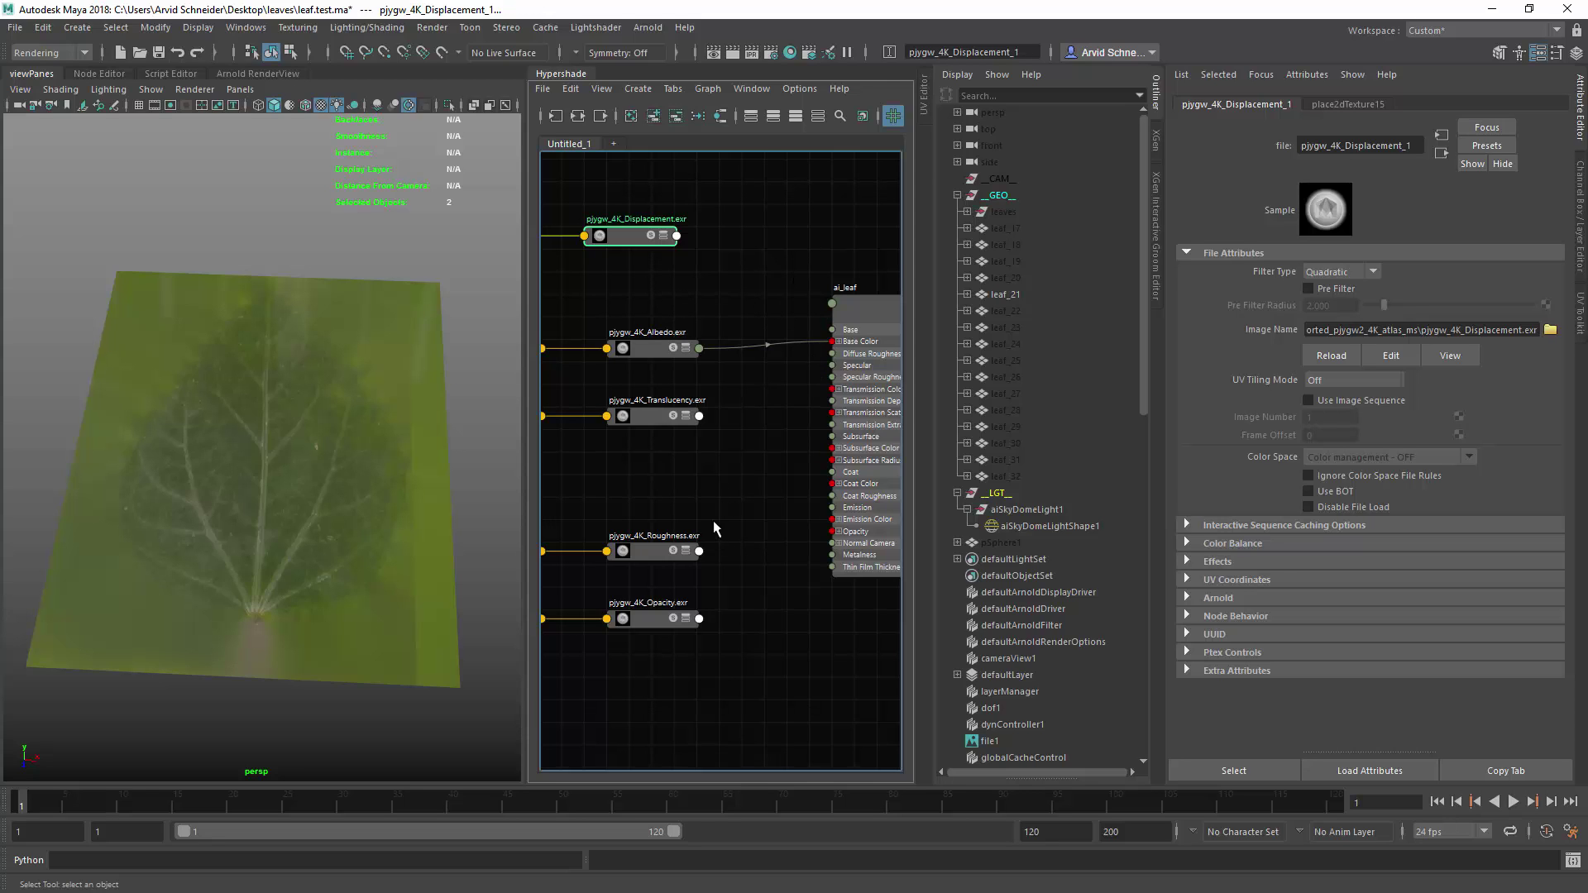
alt+middle_drag(708, 402, 661, 436)
click(685, 310)
alt+middle_drag(786, 270, 797, 365)
alt+right_drag(797, 365, 751, 369)
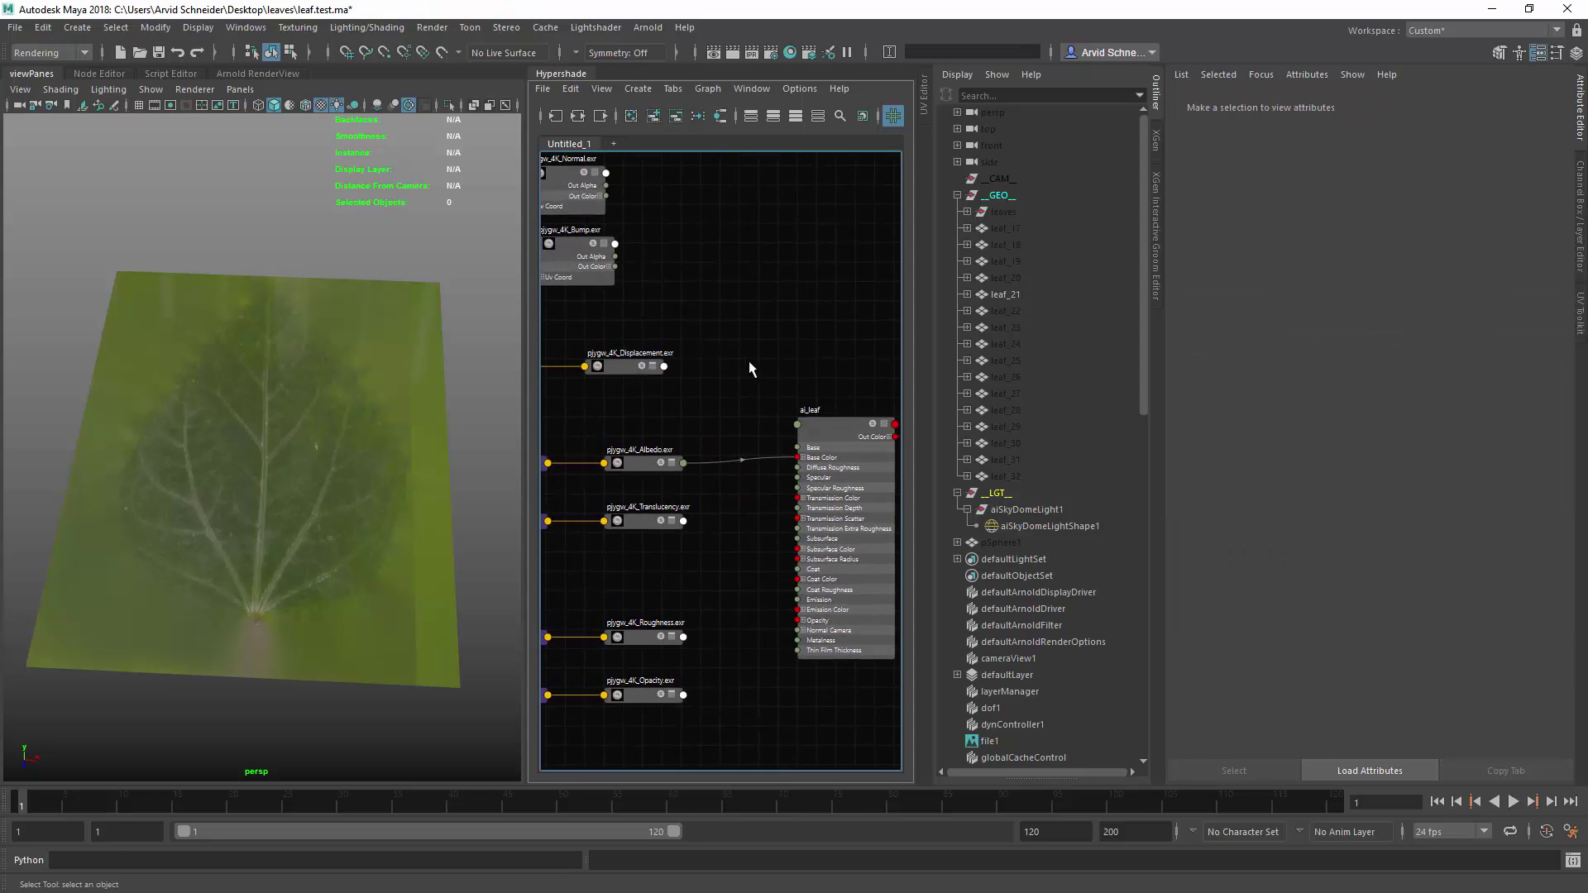
Move the ai_leafSG node above the ai_leaf shader and expand it to show its surface, volume and displacement inputs.
alt+middle_drag(751, 369, 576, 309)
drag(829, 359, 809, 265)
key(3)
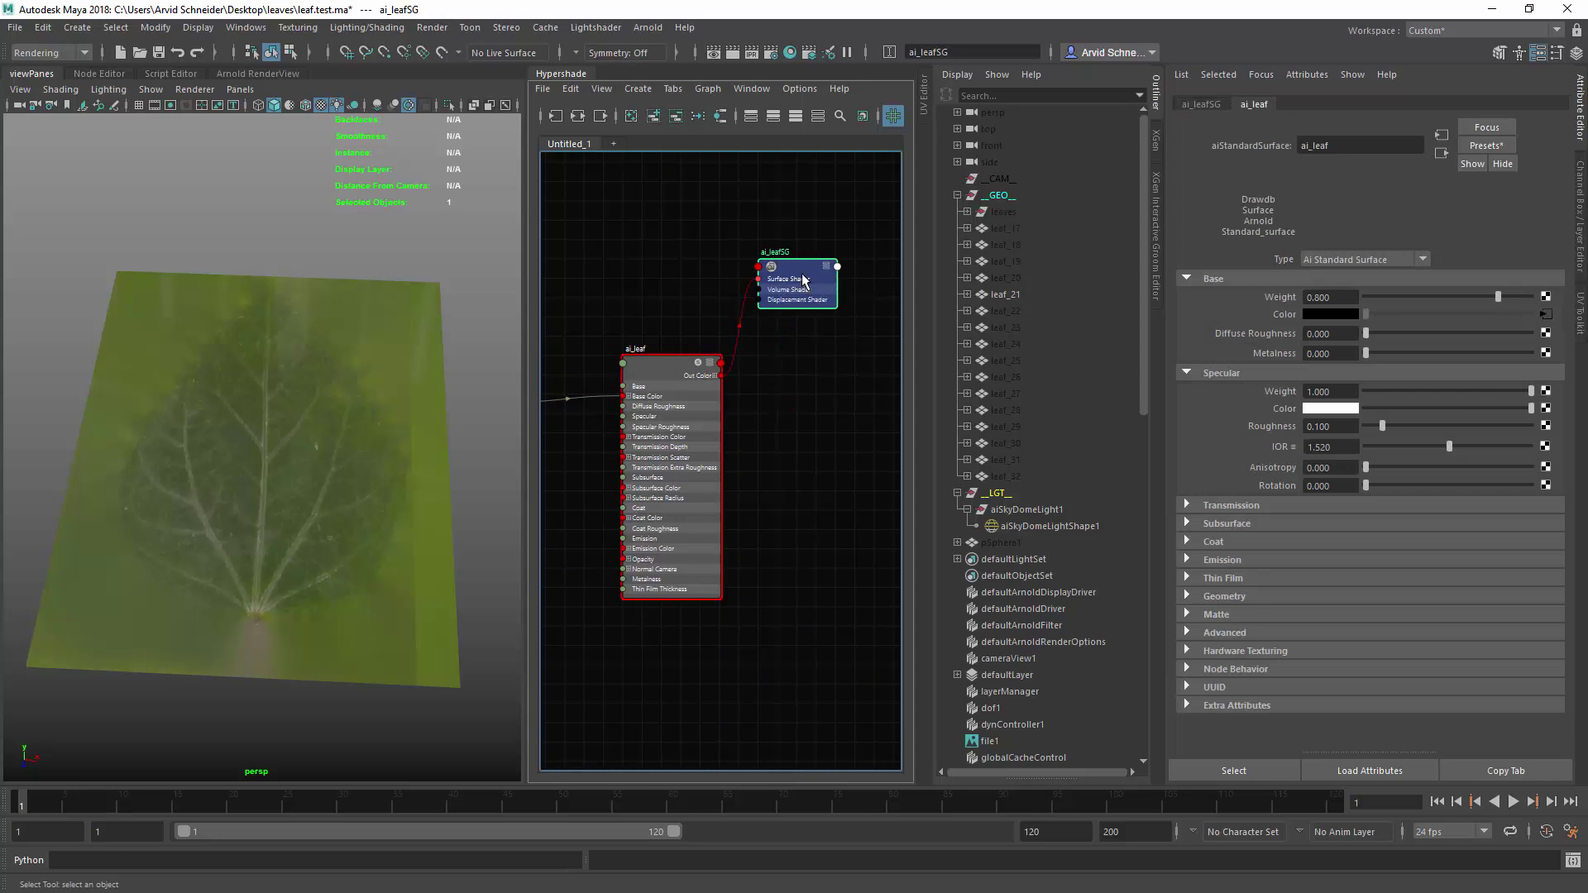
alt+middle_drag(587, 290, 718, 298)
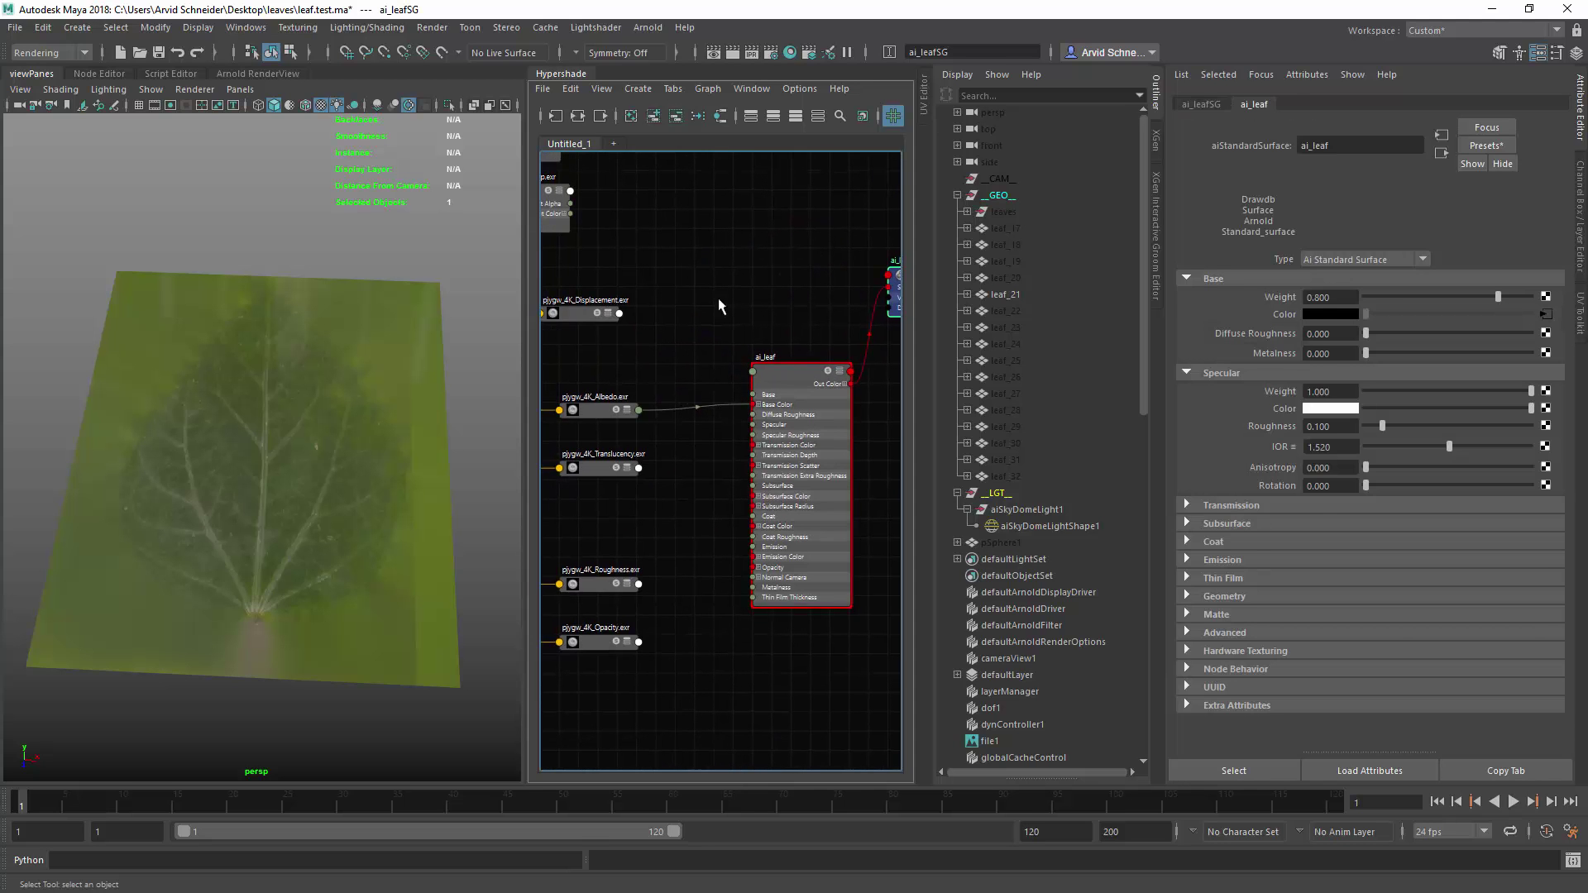
Expand the pjygw_4K_Displacement.exr node so its Out Color splits into separate R, G and B outputs.
click(628, 293)
key(3)
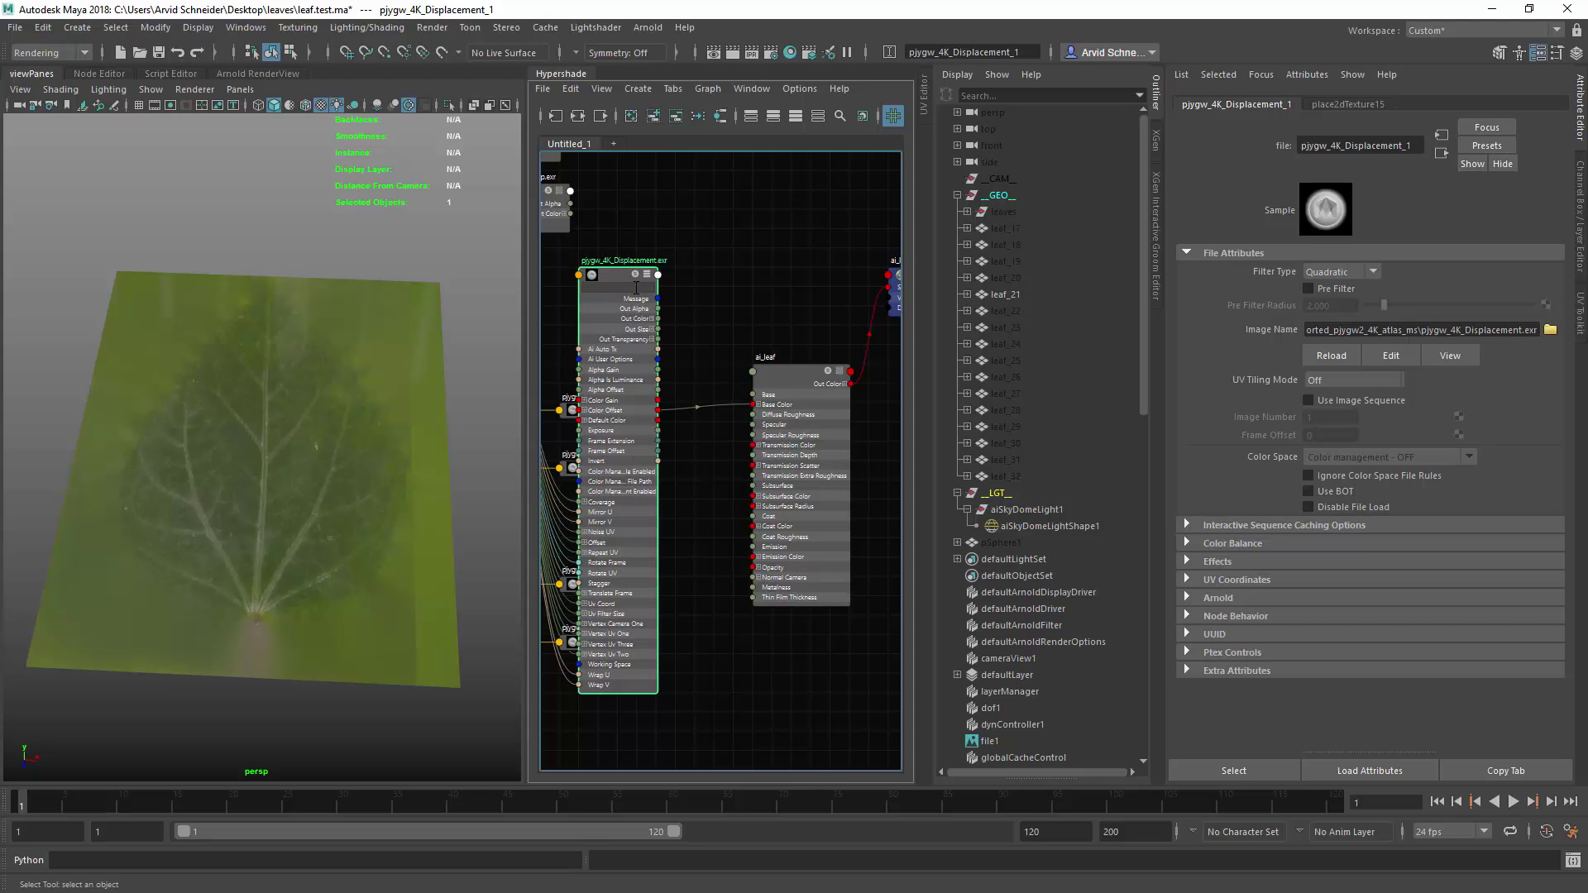
key(2)
alt+middle_drag(717, 299, 677, 302)
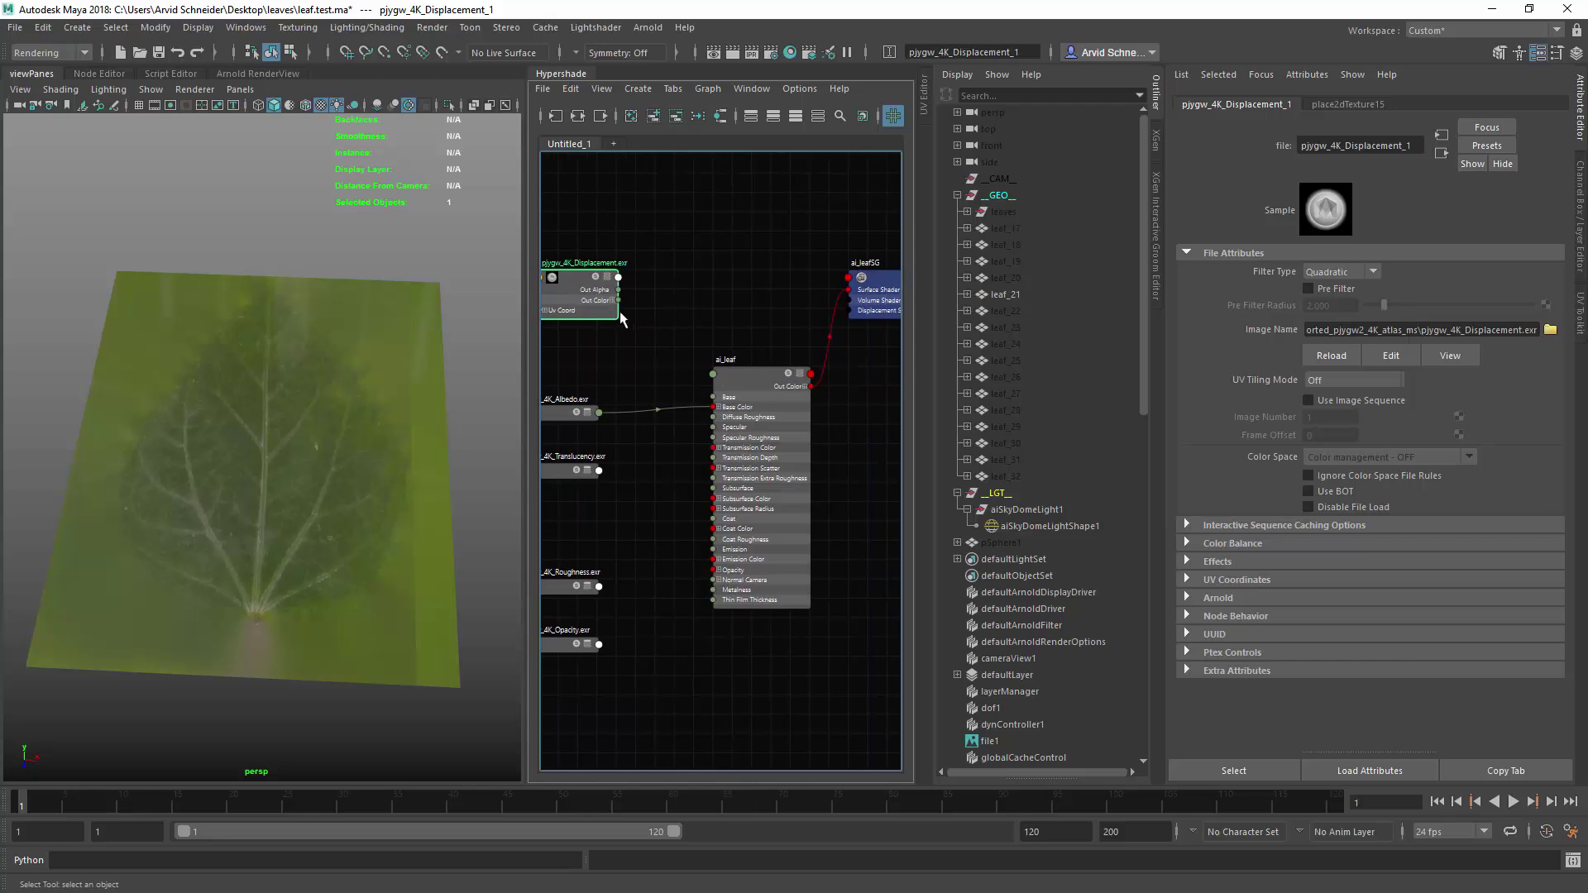
drag(613, 303, 618, 296)
click(612, 301)
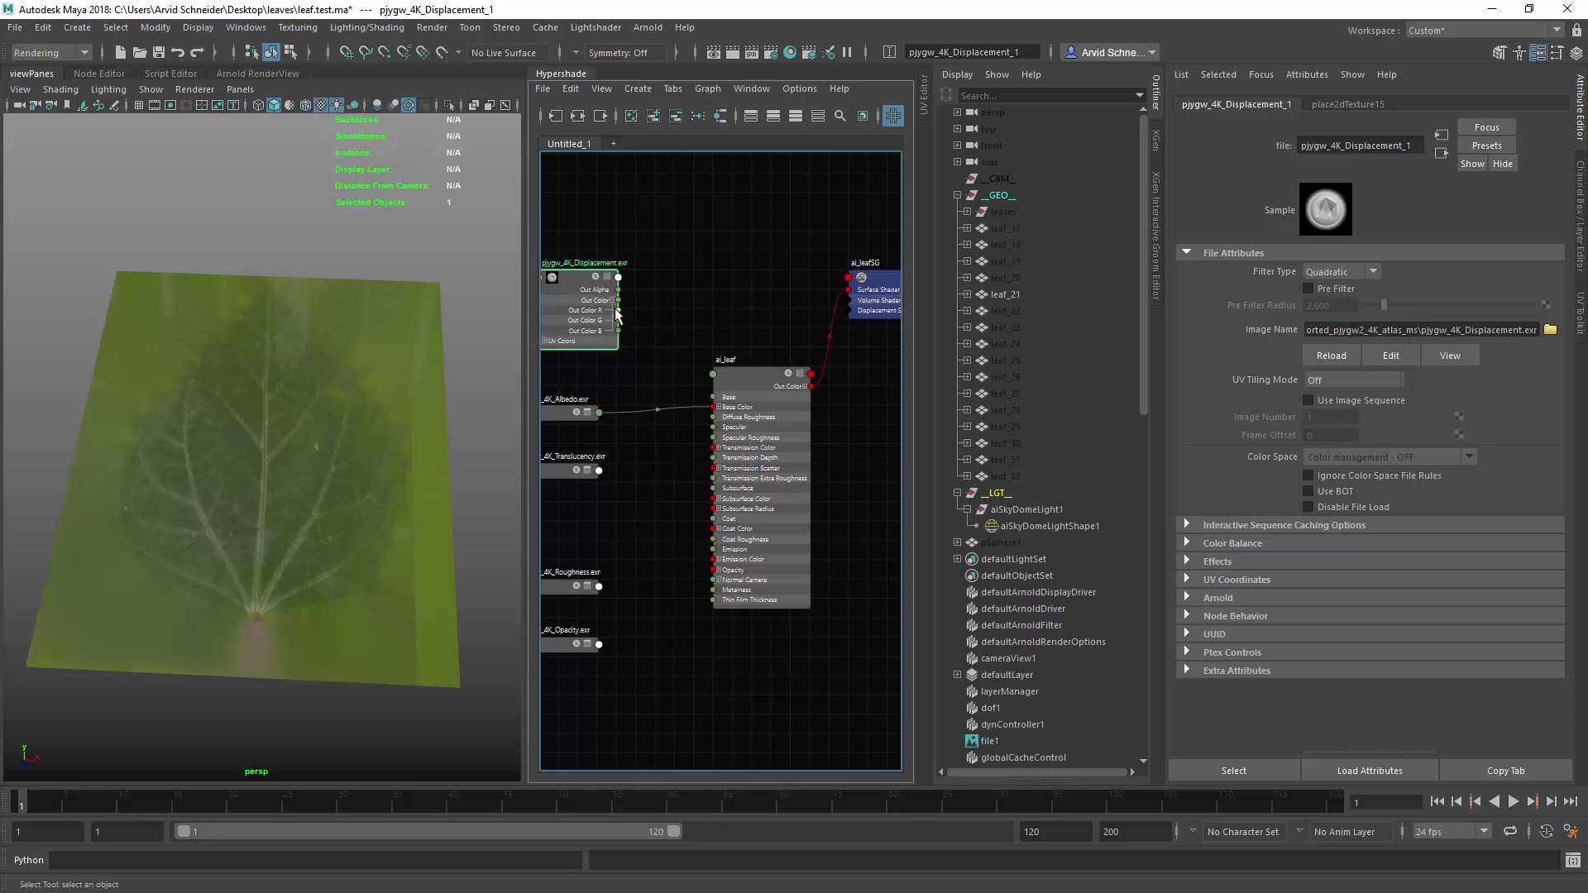
Create a displacementShader node in the graph and delete the extra shading group that comes with it.
drag(621, 311, 757, 310)
key(Tab)
text(displacementShader)
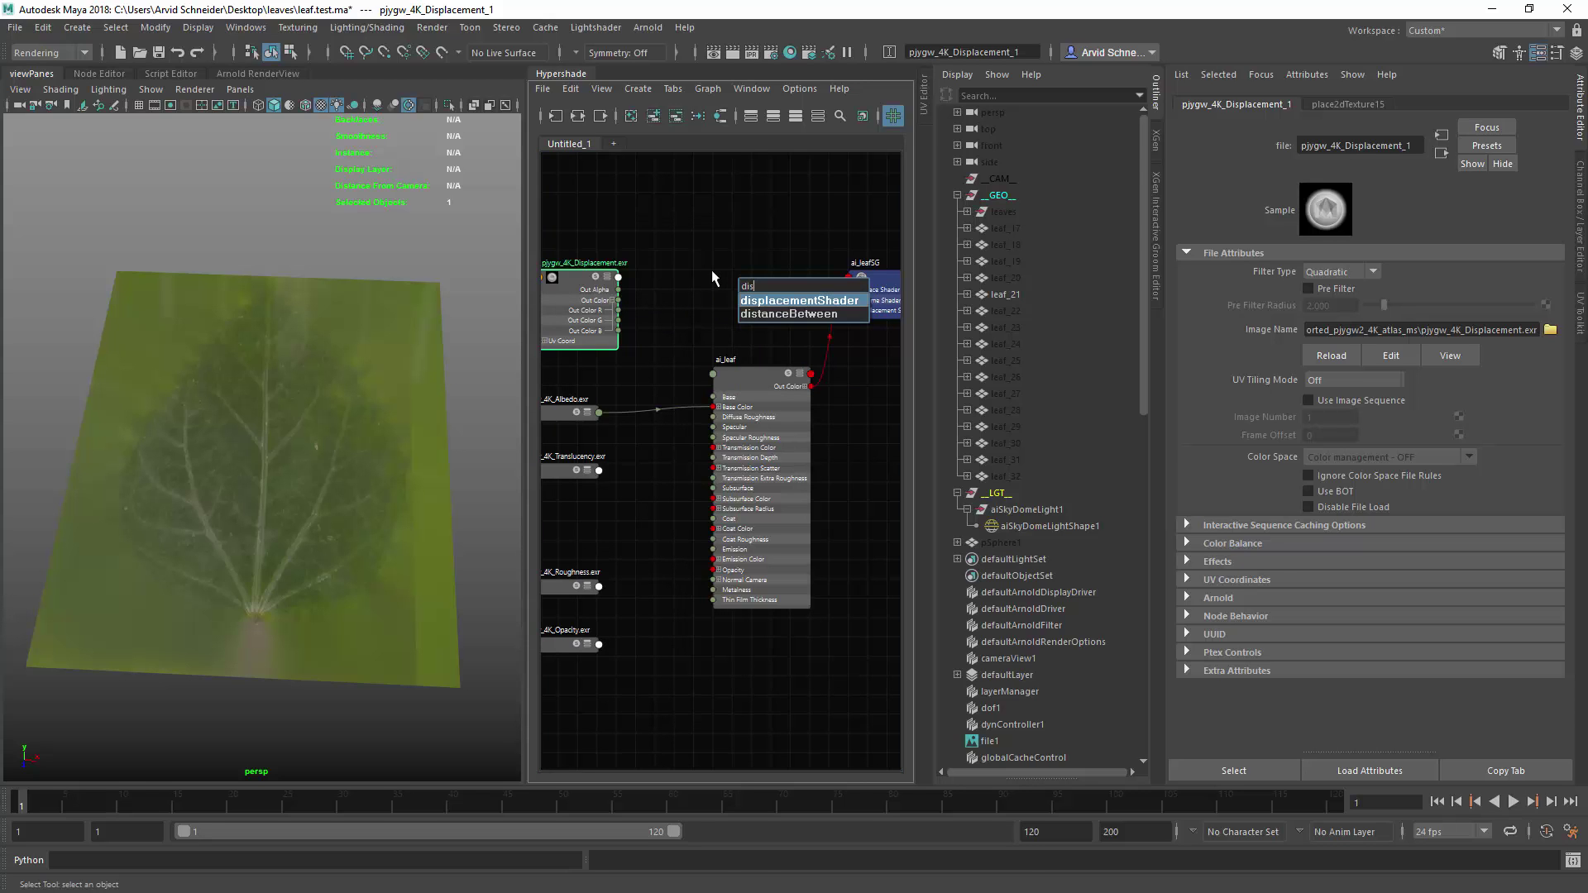
key(Return)
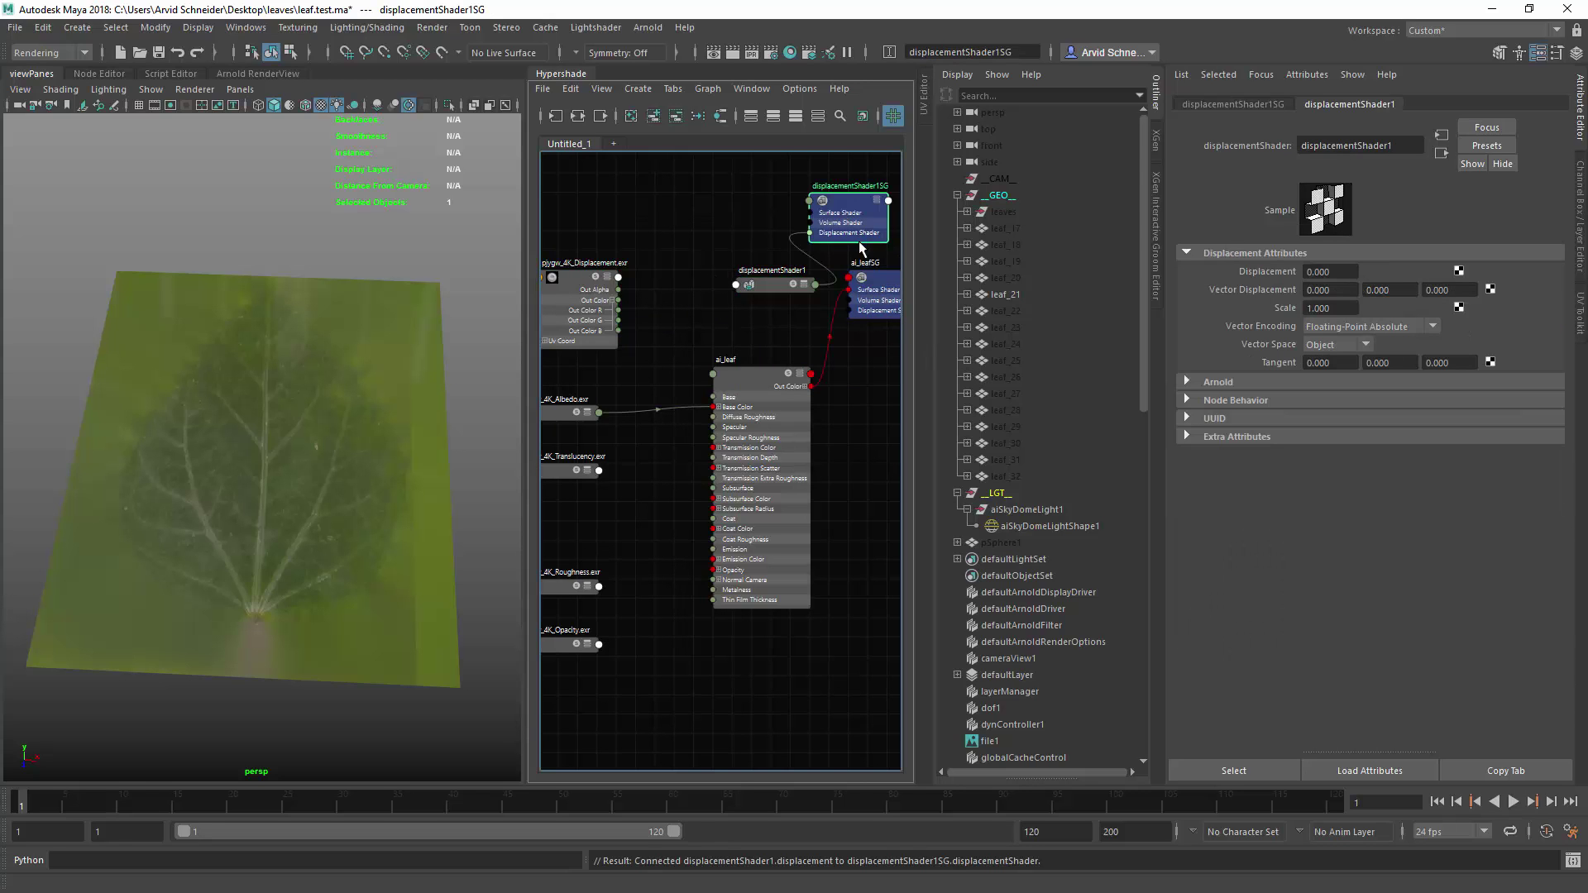
click(859, 241)
Connect the displacement texture's Out Color R to the displacement shader's Displacement, and that shader's output to ai_leafSG's Displacement Shader input.
drag(756, 282, 713, 256)
key(3)
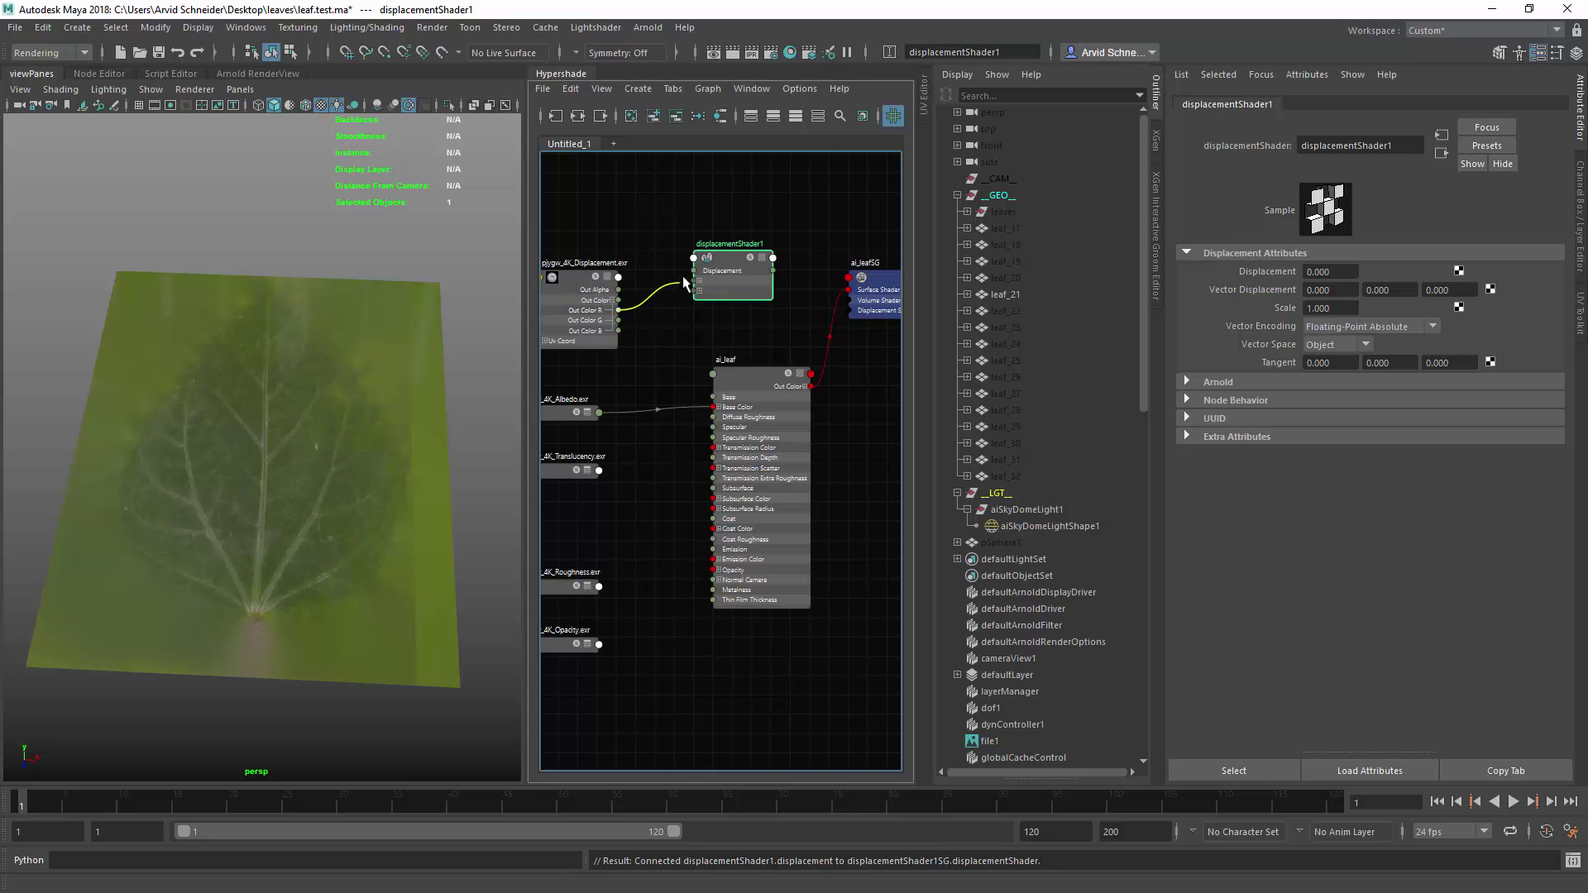
drag(683, 283, 786, 324)
scroll(661, 273, up, 3)
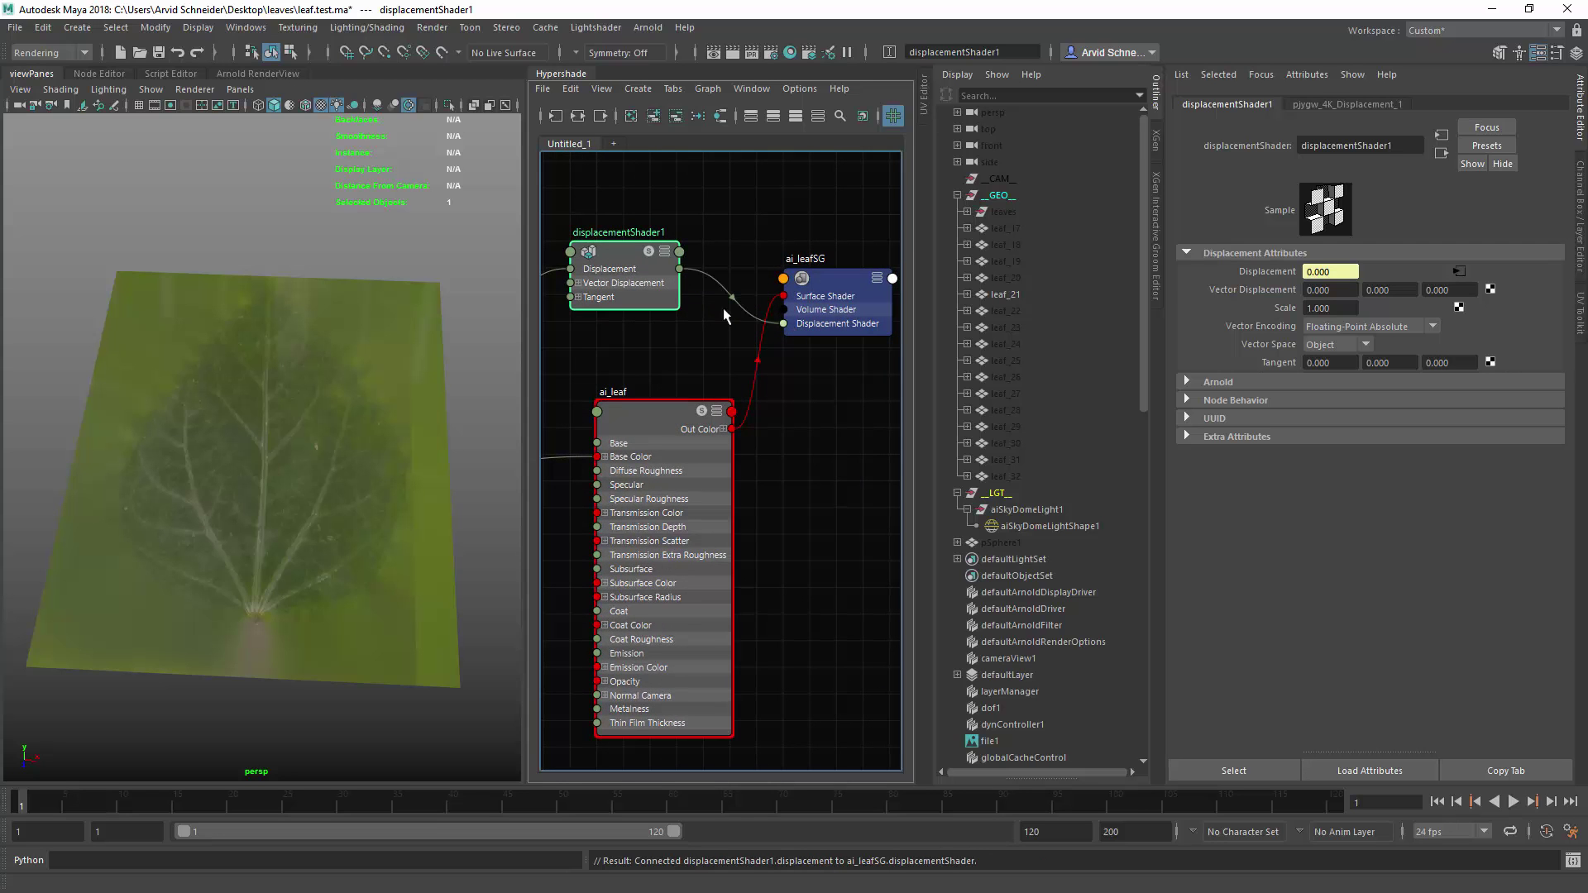
mouse_move(618, 253)
mouse_down()
mouse_move(672, 278)
mouse_move(637, 275)
mouse_up()
alt+middle_drag(577, 326, 702, 306)
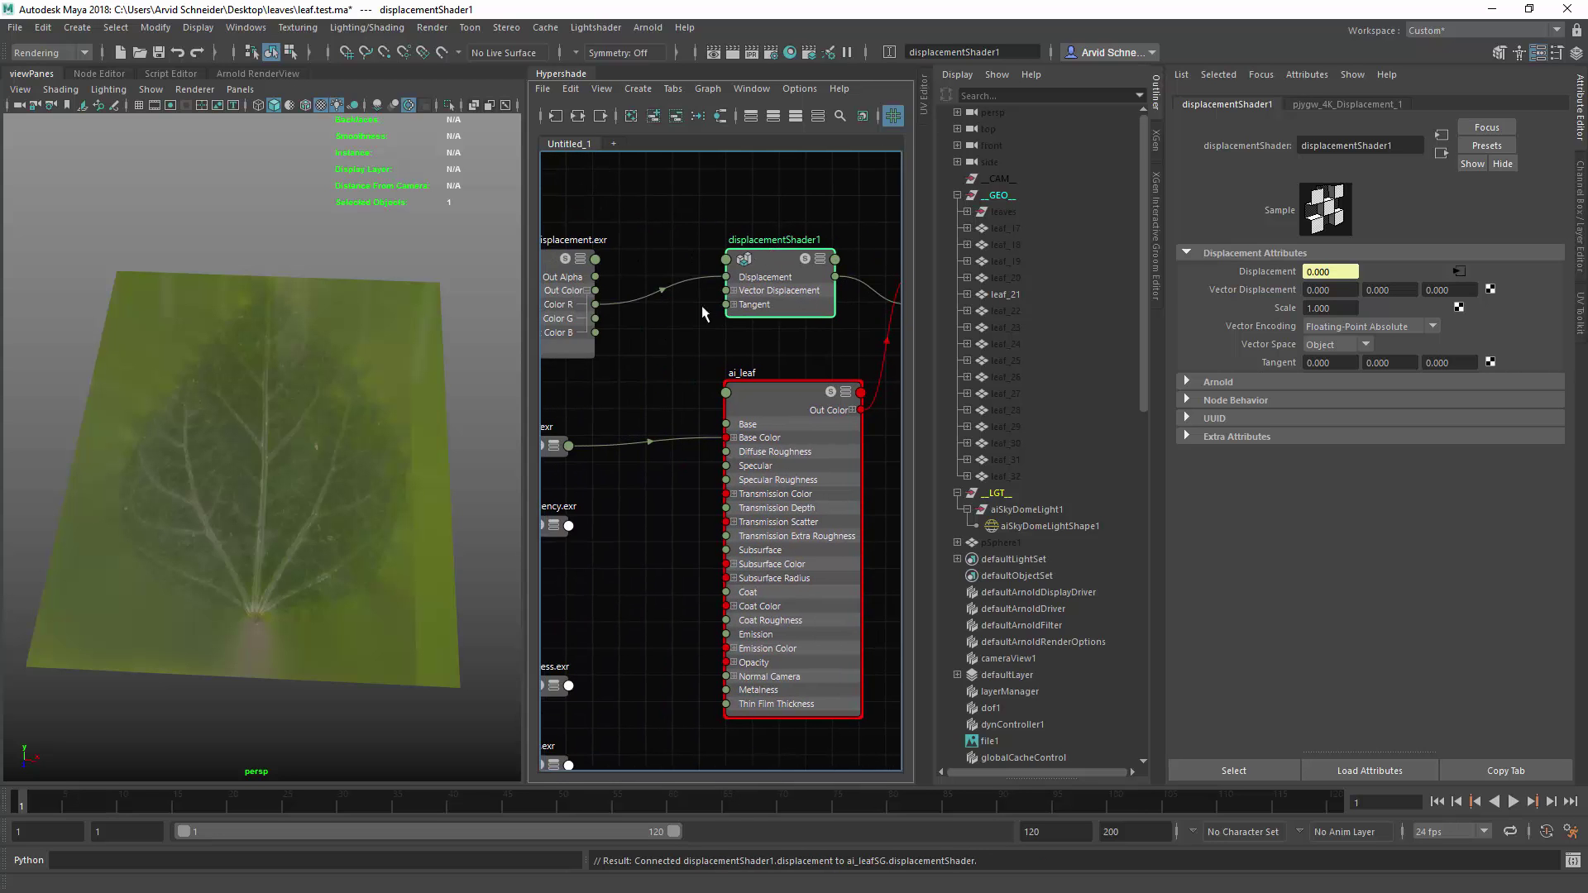
Save the scene and re-render the leaf plane in Arnold RenderView with a full scene update.
alt+right_drag(720, 363, 624, 345)
mouse_move(318, 444)
alt+mouse_down()
mouse_move(290, 426)
mouse_move(307, 423)
alt+mouse_up()
click(372, 266)
key(ctrl+s)
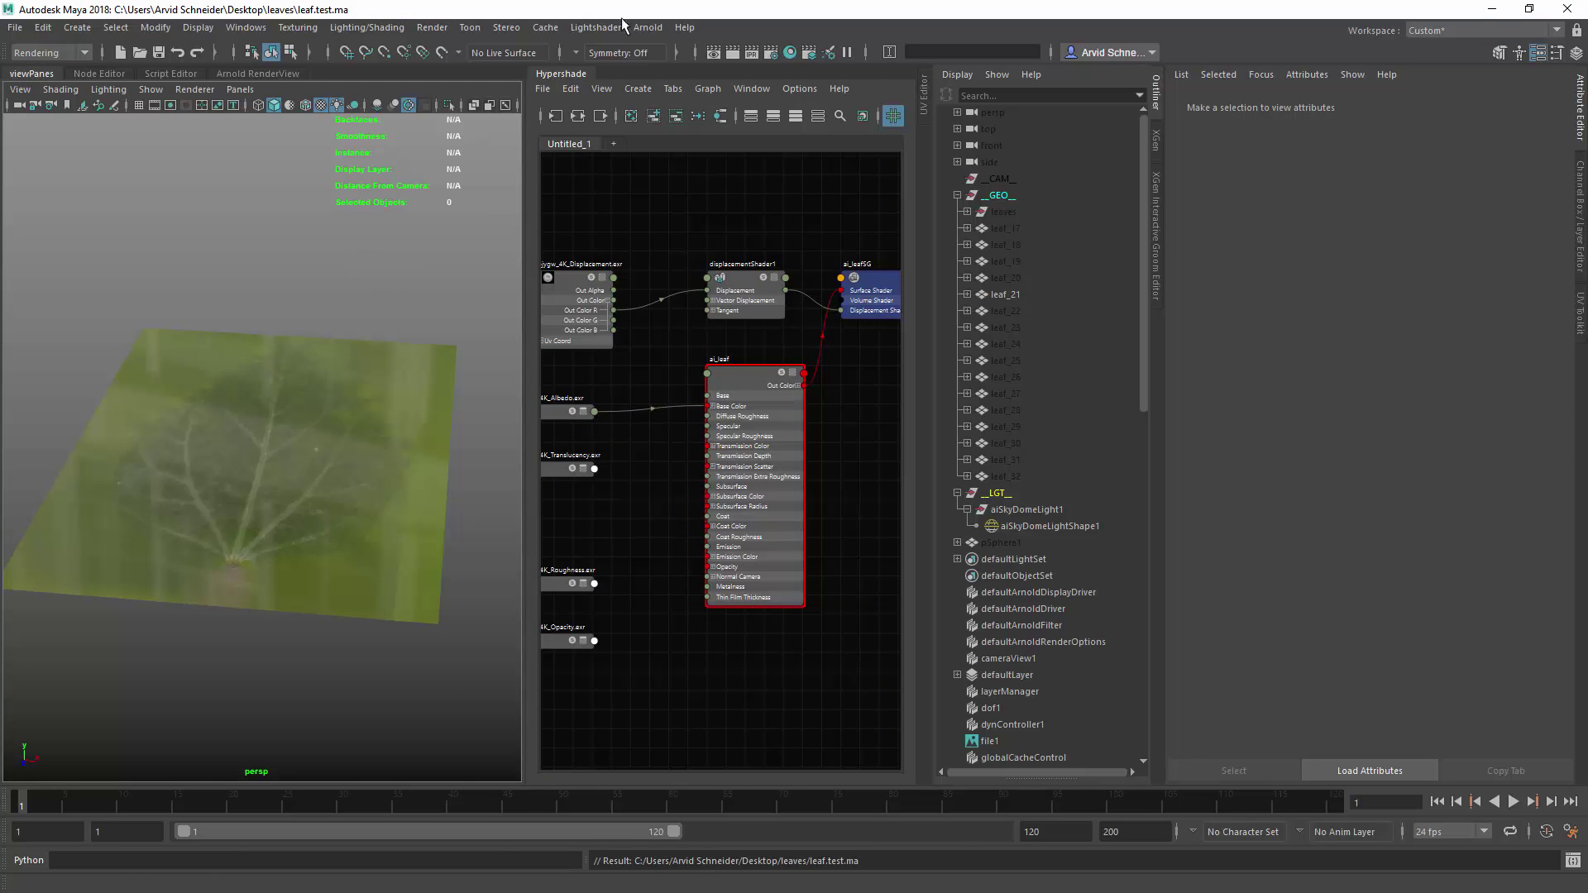
click(257, 74)
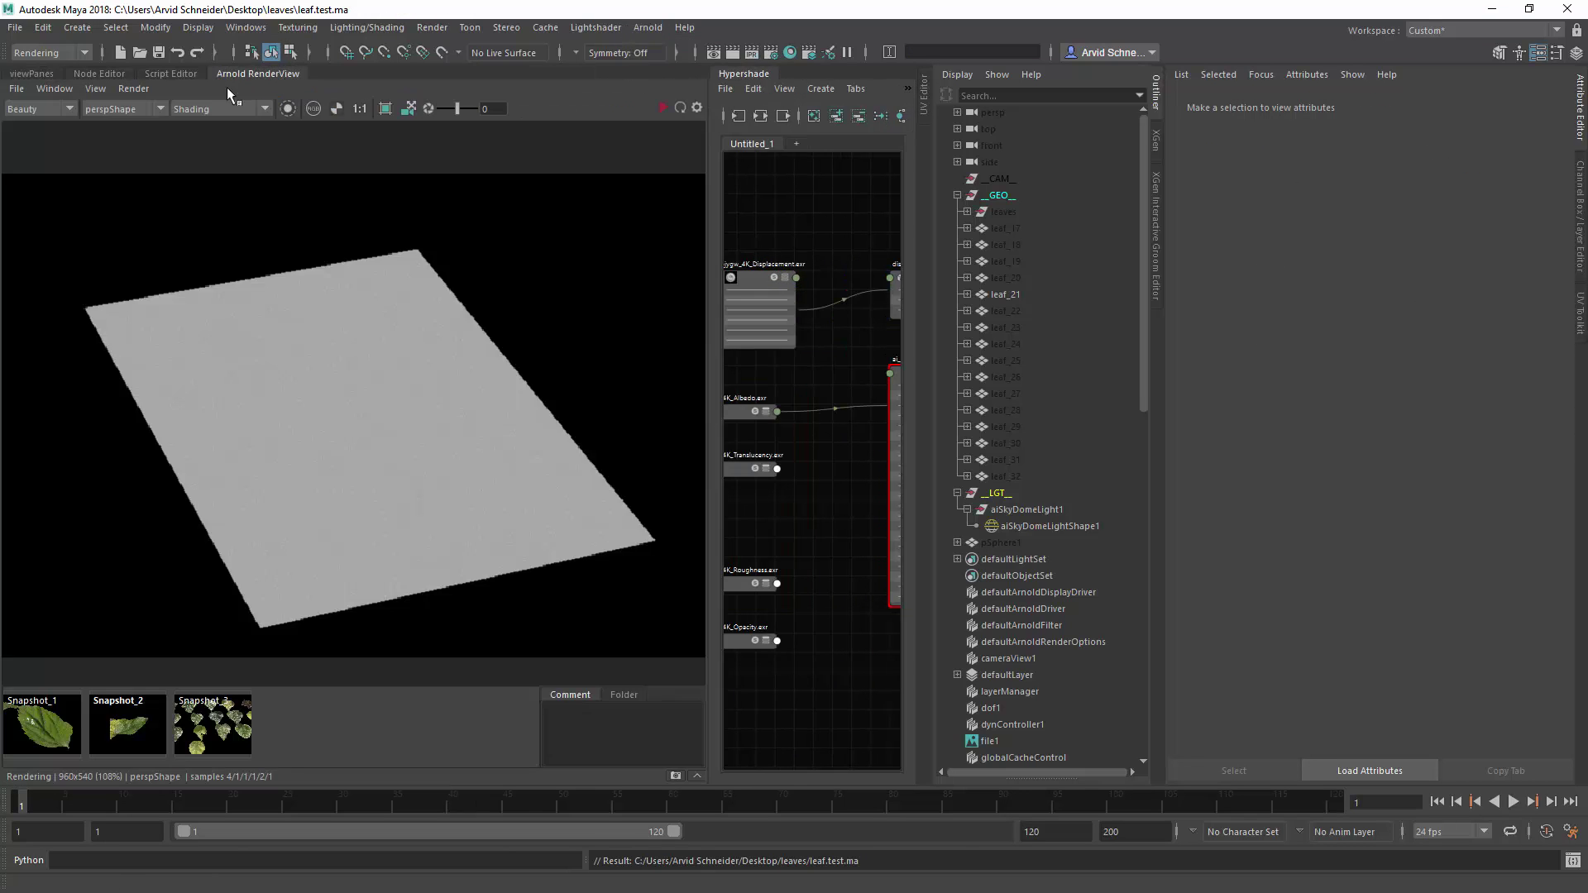
click(130, 87)
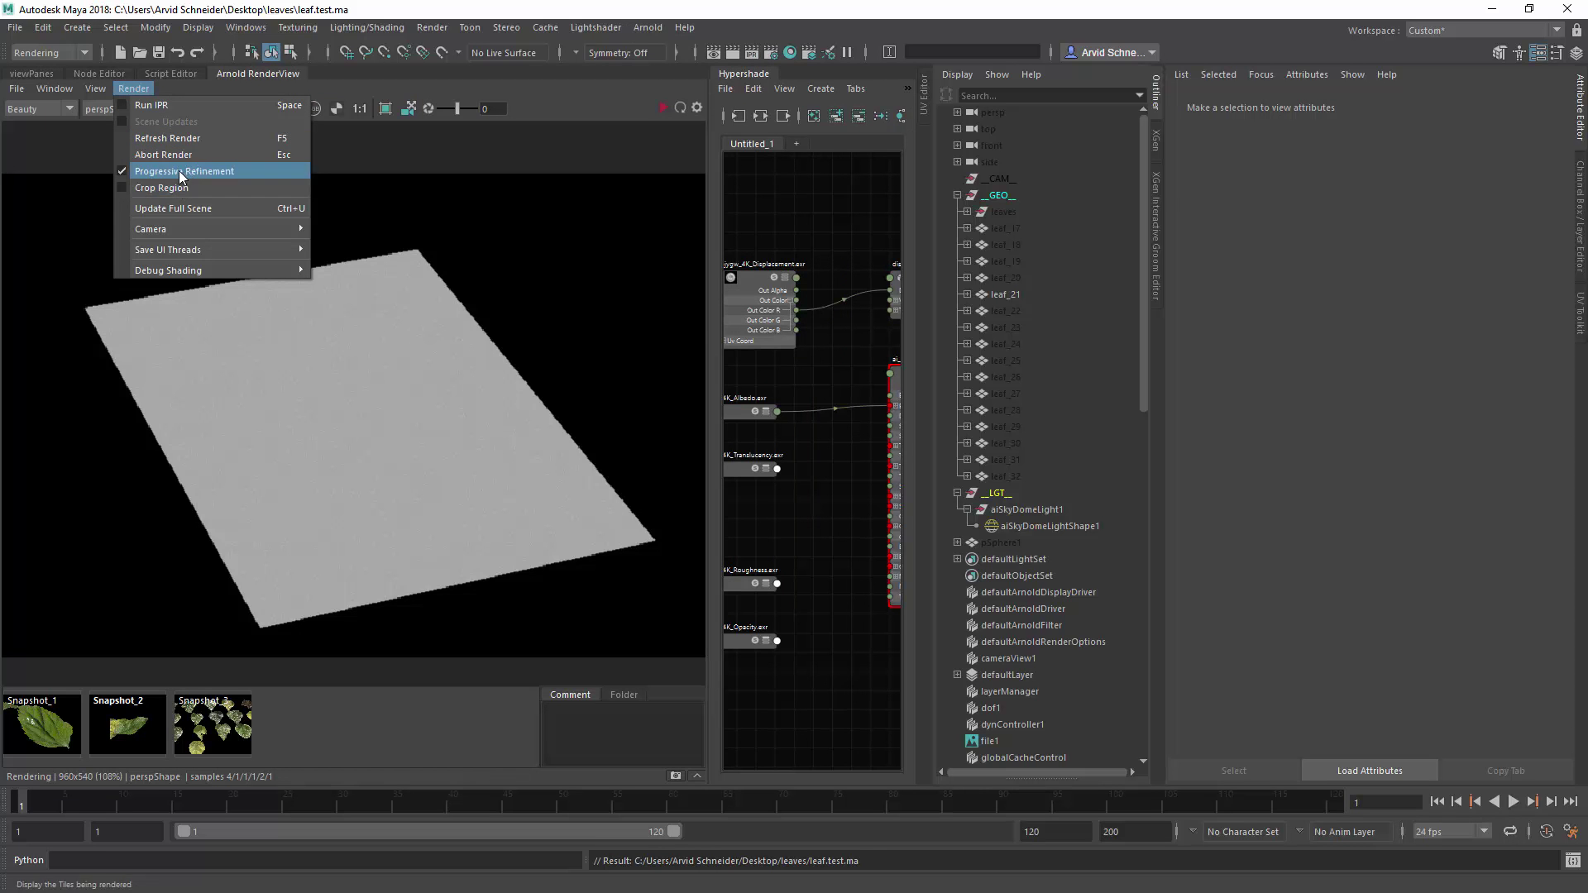
click(176, 207)
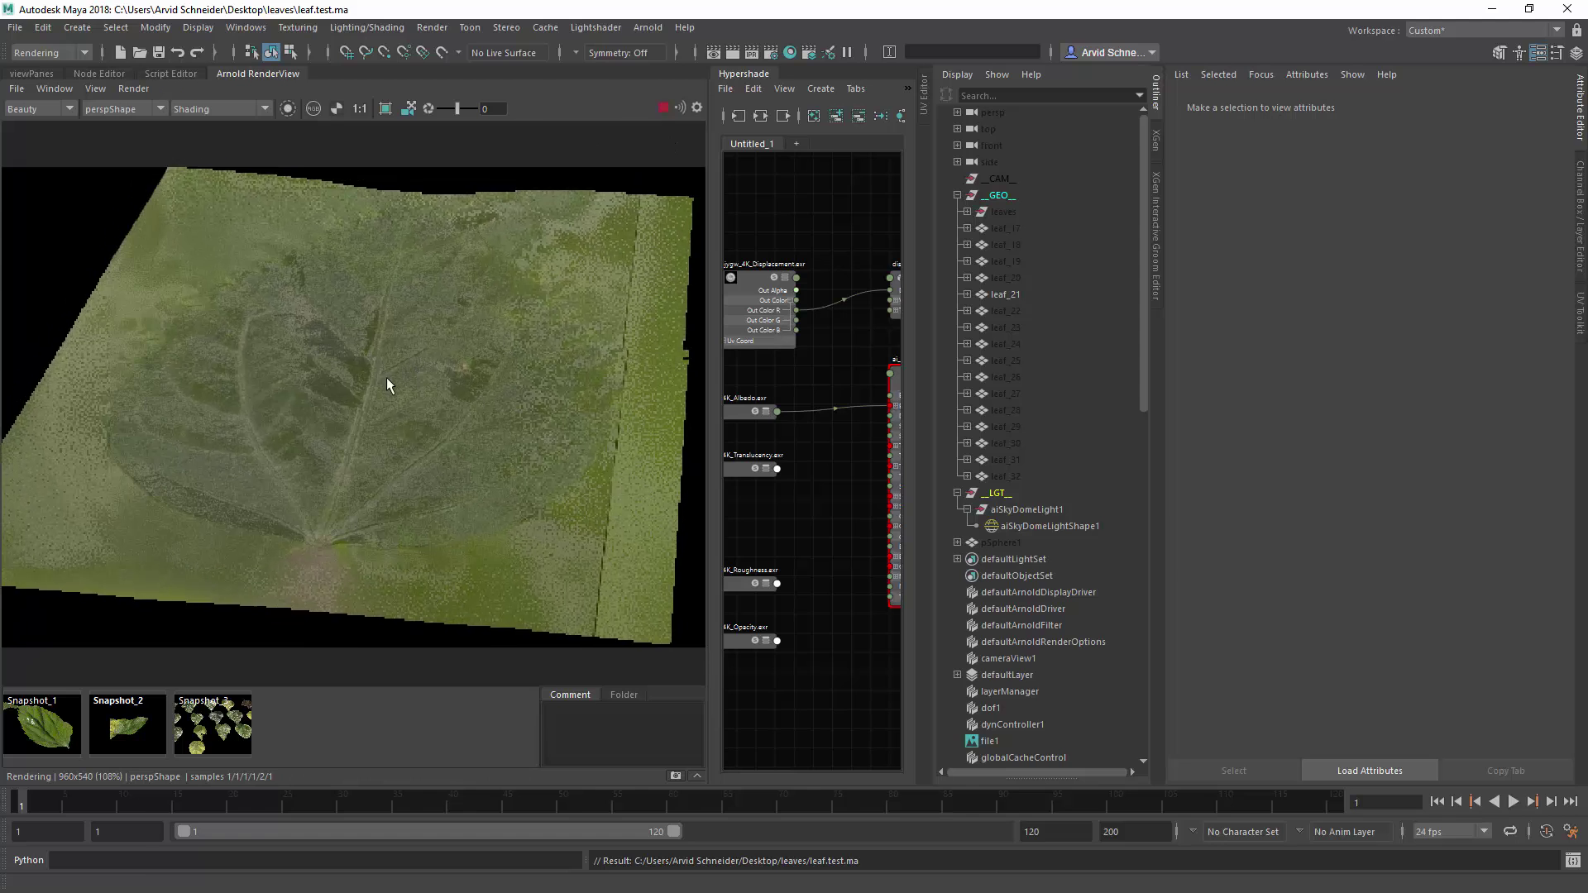
Turn on debug shading in Arnold RenderView, set it to Basic and examine the displaced leaf surface.
click(359, 109)
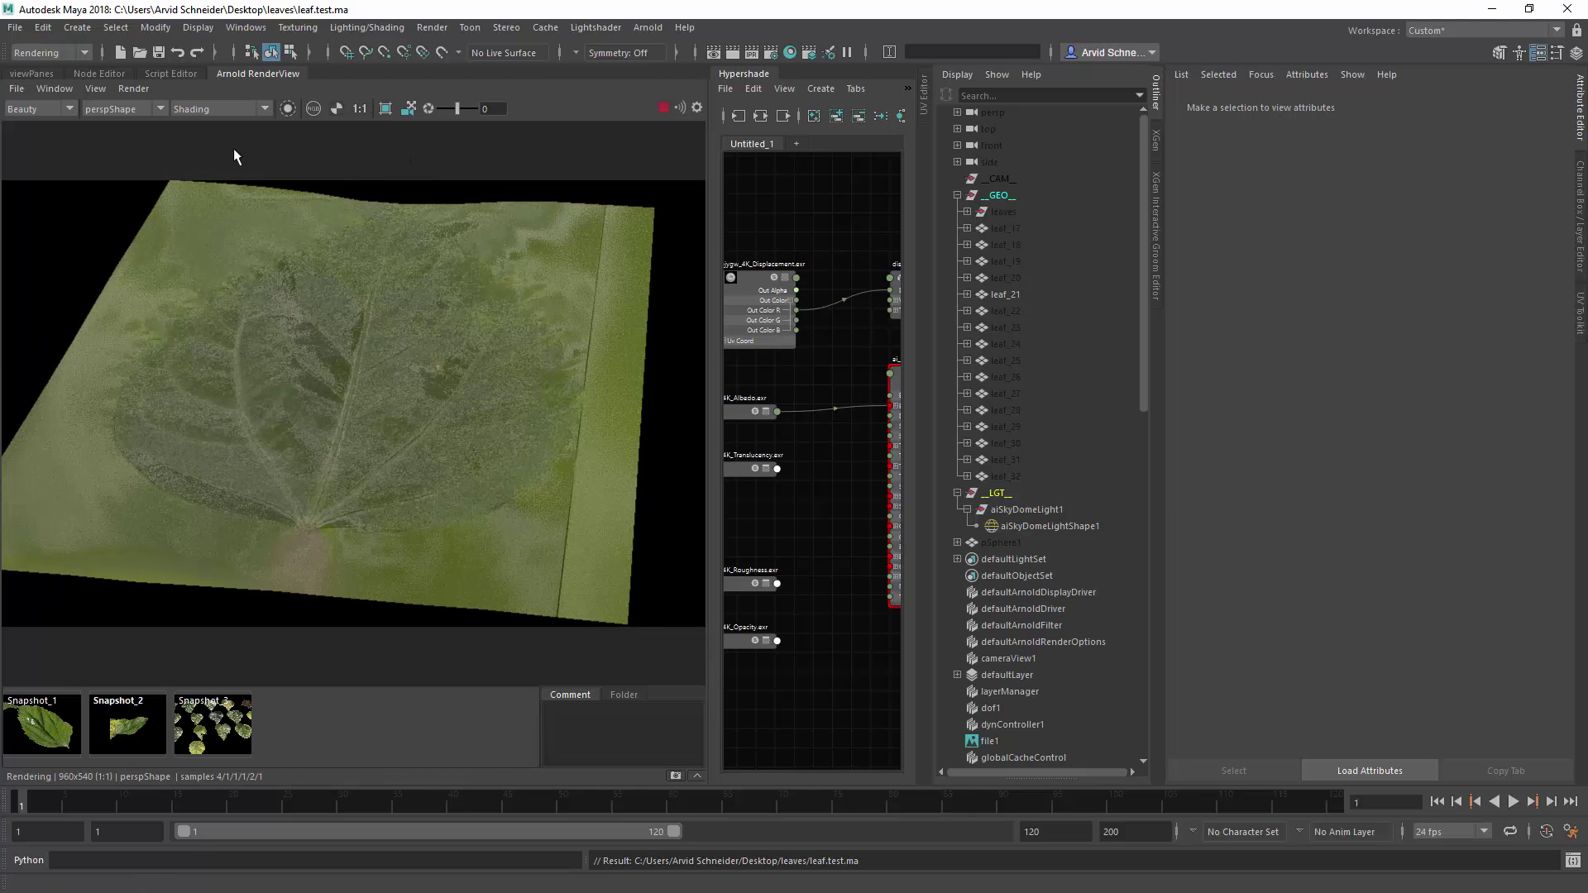
click(95, 88)
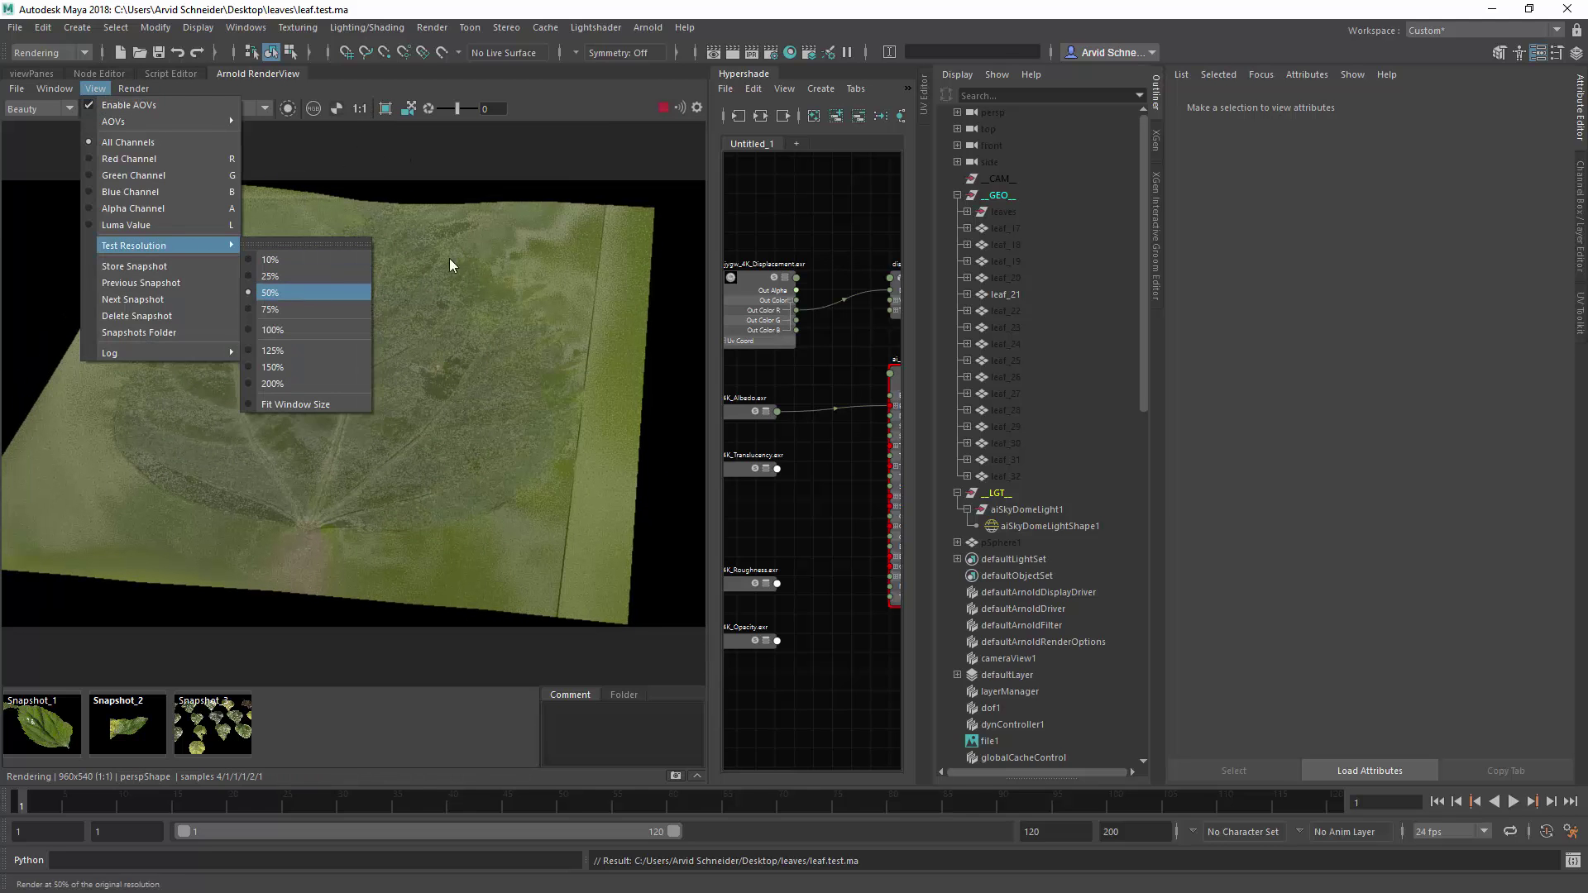
click(434, 122)
click(408, 109)
alt+drag(344, 345, 379, 386)
click(222, 108)
click(213, 146)
mouse_move(450, 311)
alt+mouse_down()
mouse_move(422, 360)
mouse_move(423, 323)
mouse_move(327, 314)
mouse_move(330, 349)
mouse_move(574, 341)
mouse_move(499, 310)
mouse_move(439, 309)
mouse_move(442, 290)
alt+mouse_up()
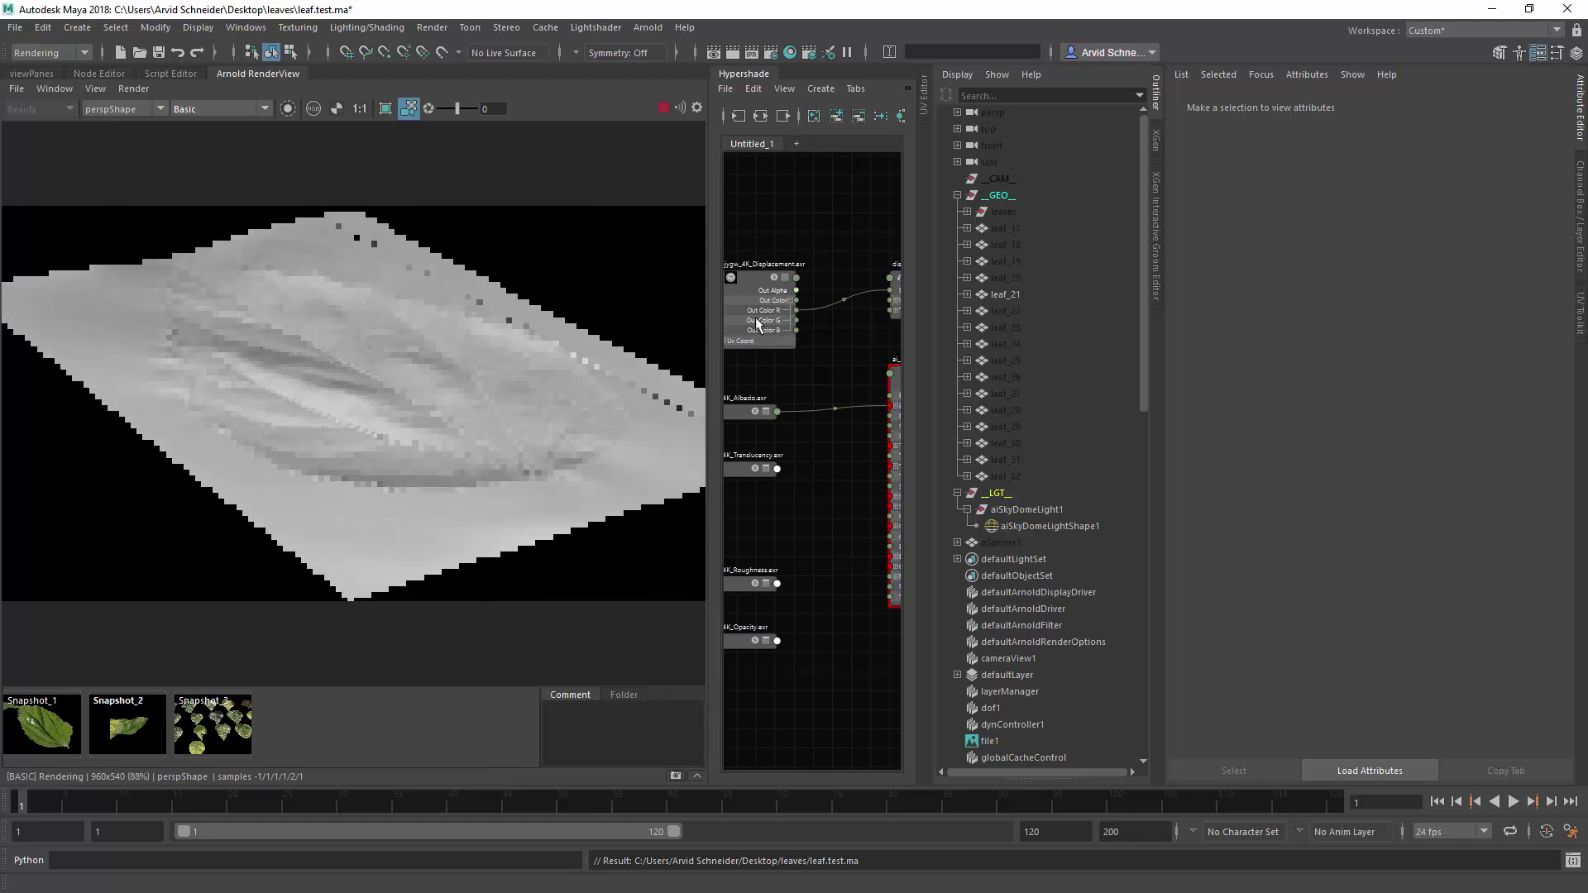
Widen the shading graph and turn off Auto Bump in the displacement shader's Arnold attributes.
alt+middle_drag(818, 255, 775, 255)
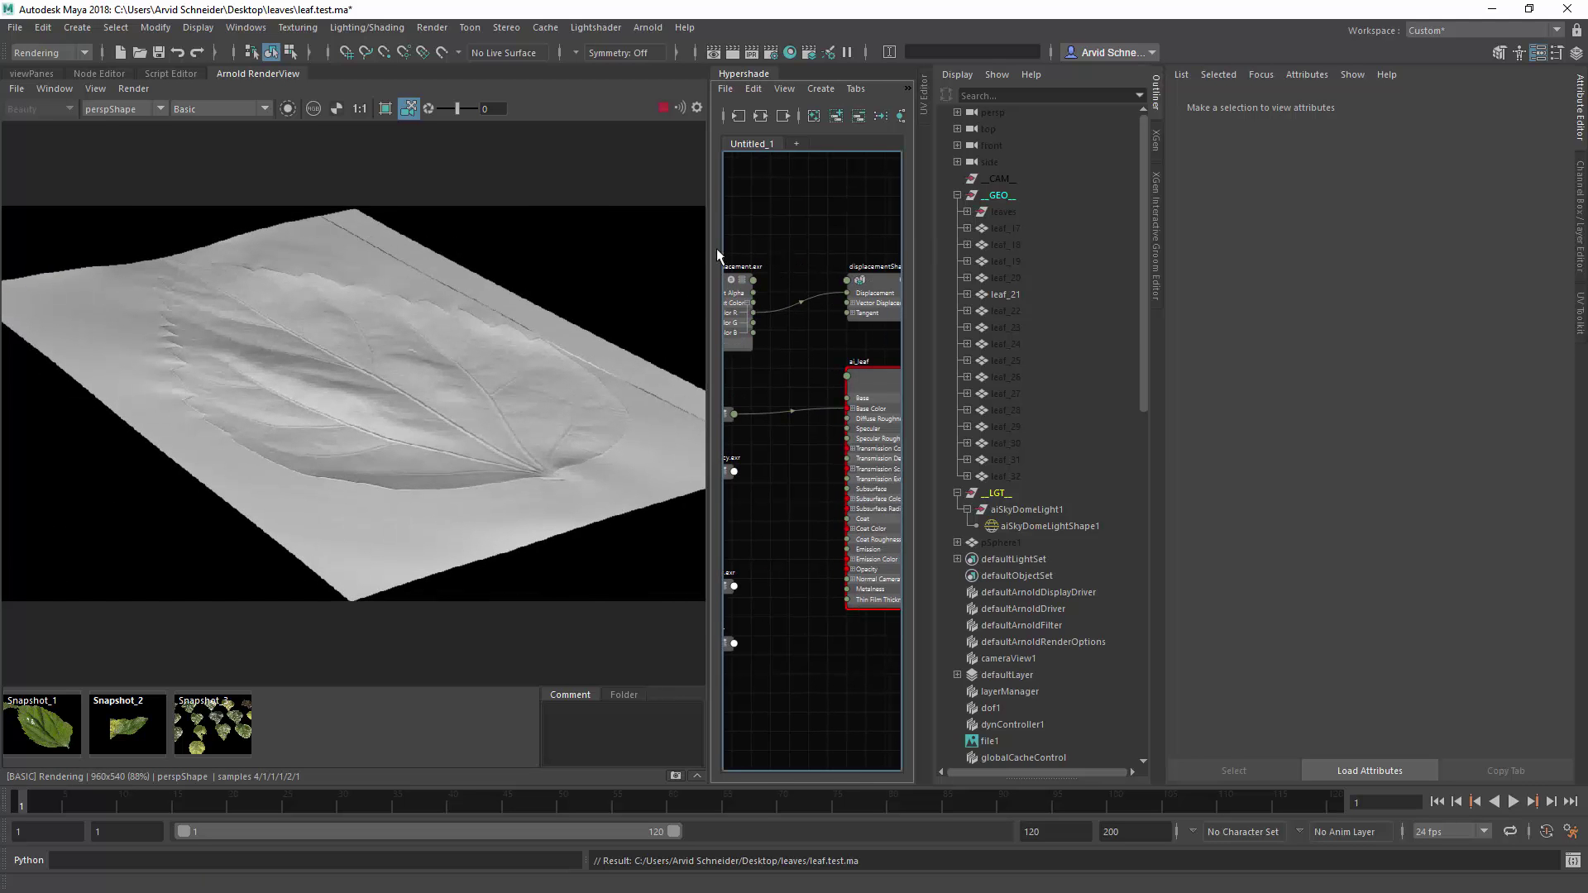
drag(709, 257, 550, 253)
click(725, 281)
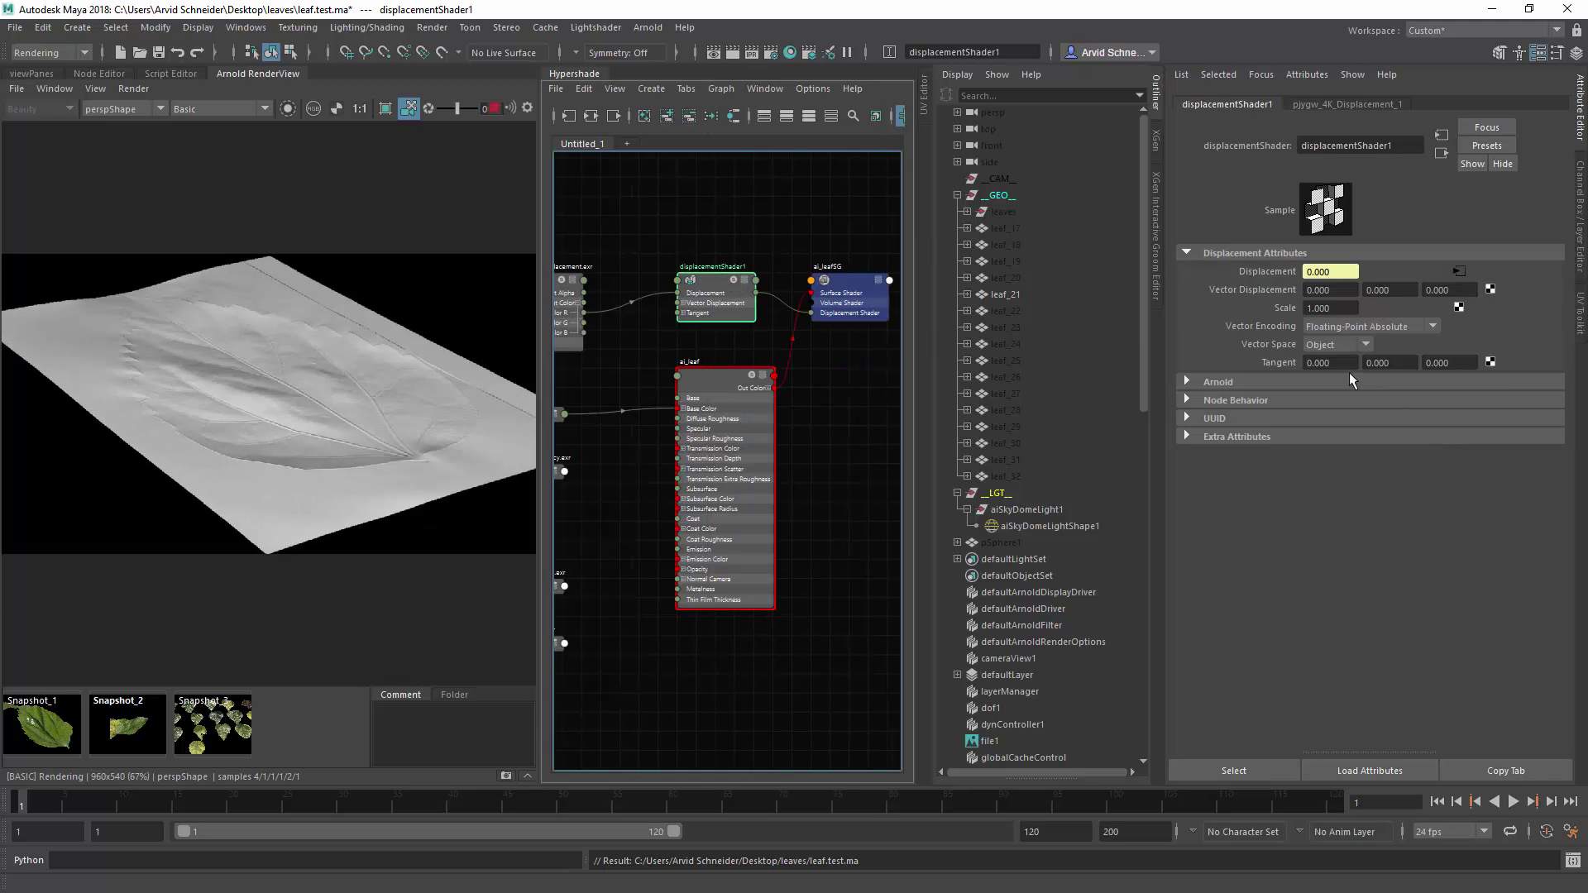
click(1217, 383)
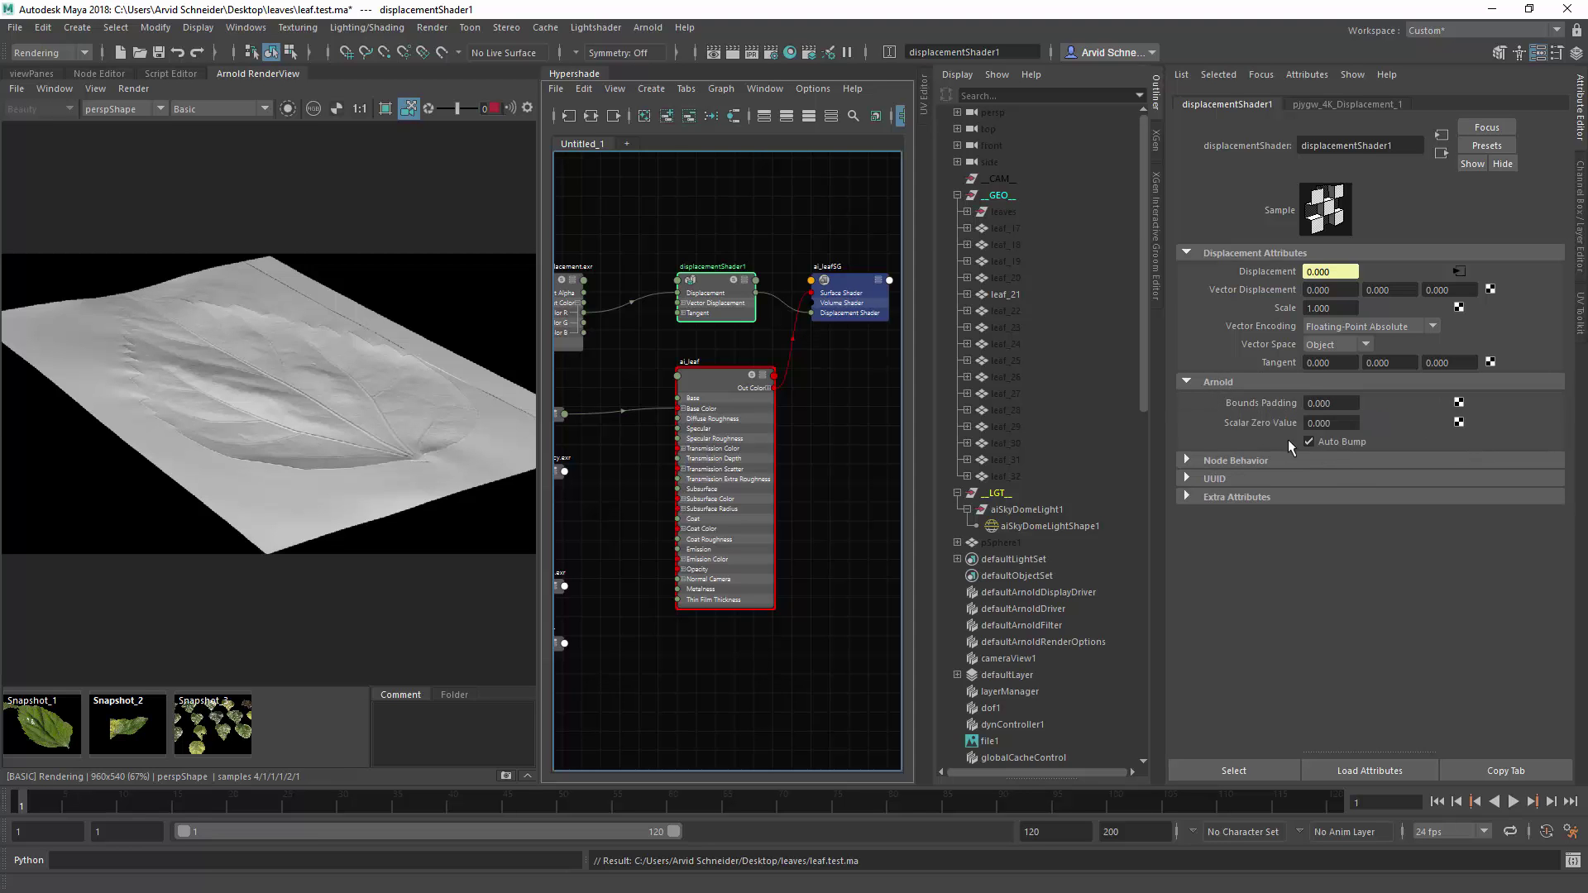
click(1332, 442)
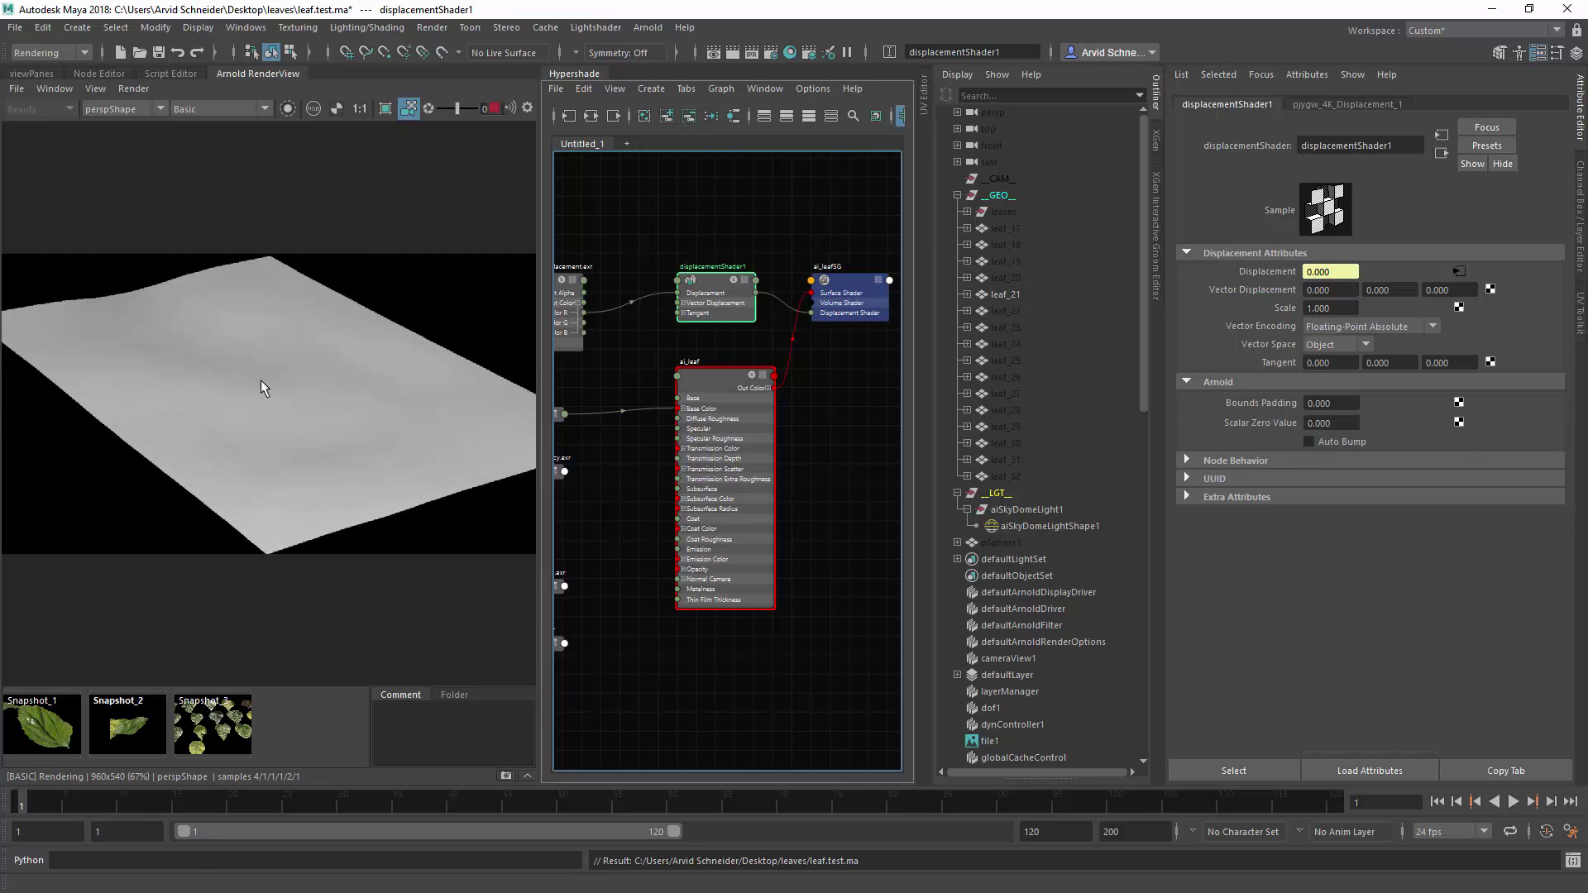
Compare the leaf plane in Wireframe, Basic and Shading debug modes in Arnold RenderView, ending on Basic.
alt+drag(418, 309, 329, 339)
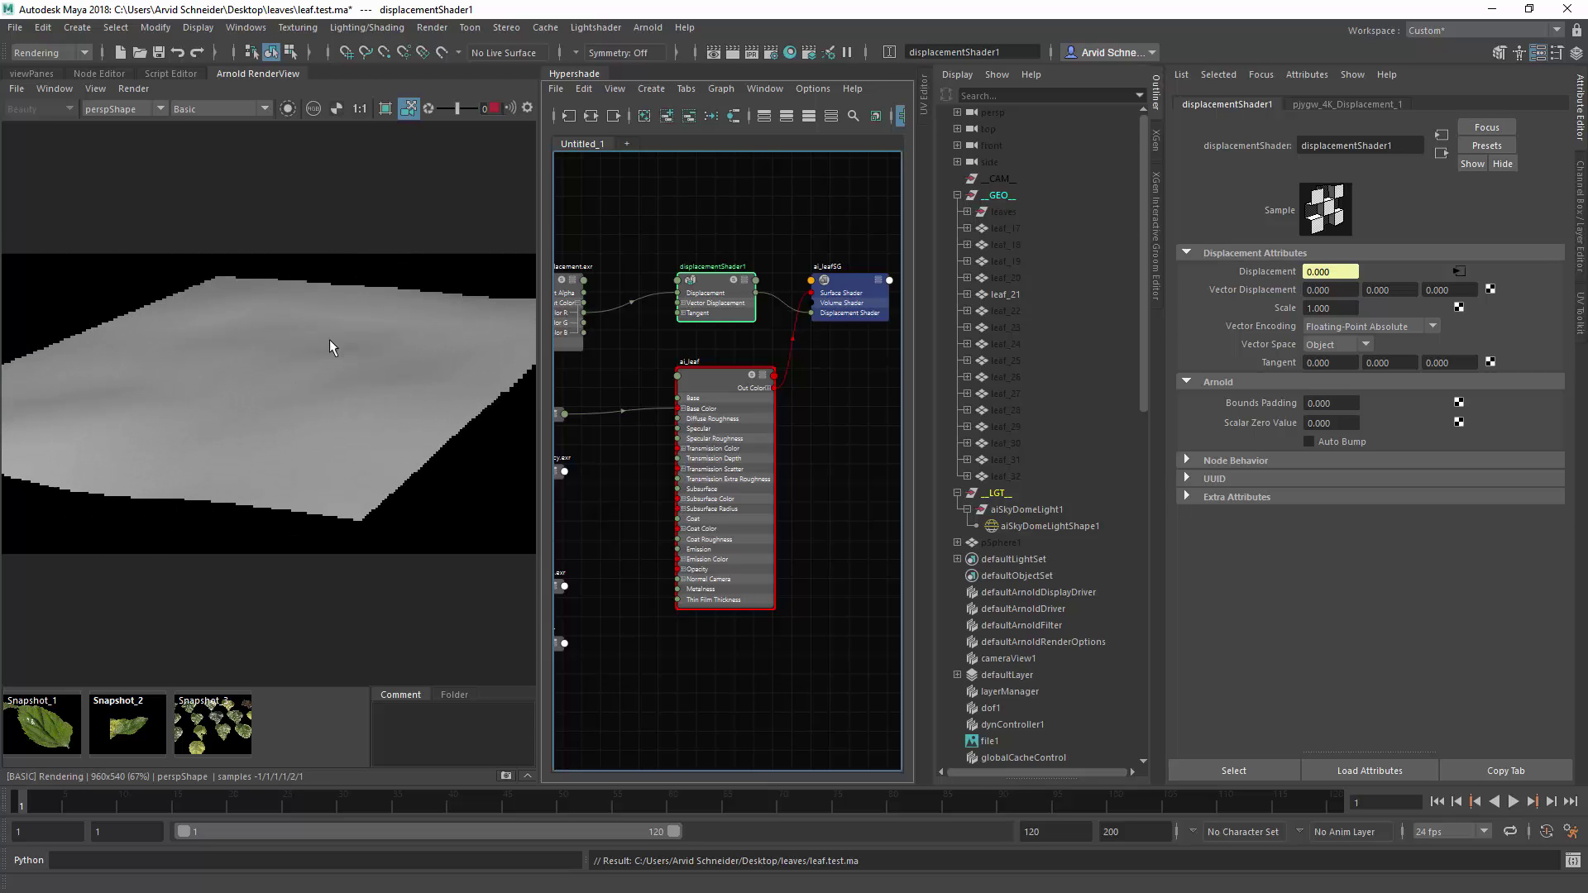
click(221, 106)
click(213, 167)
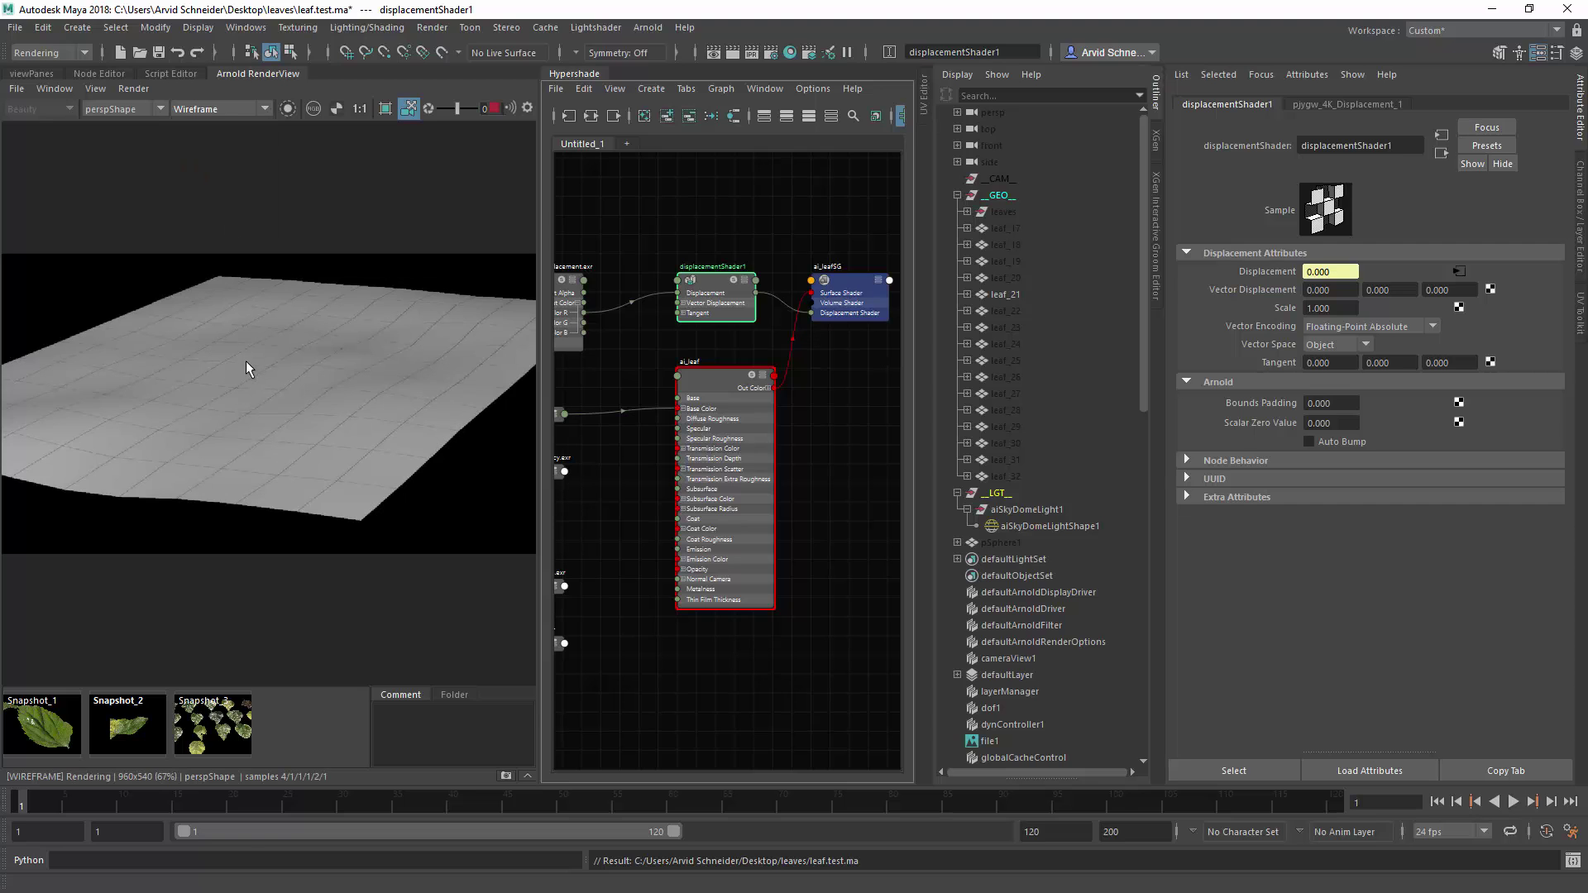
alt+drag(245, 360, 256, 340)
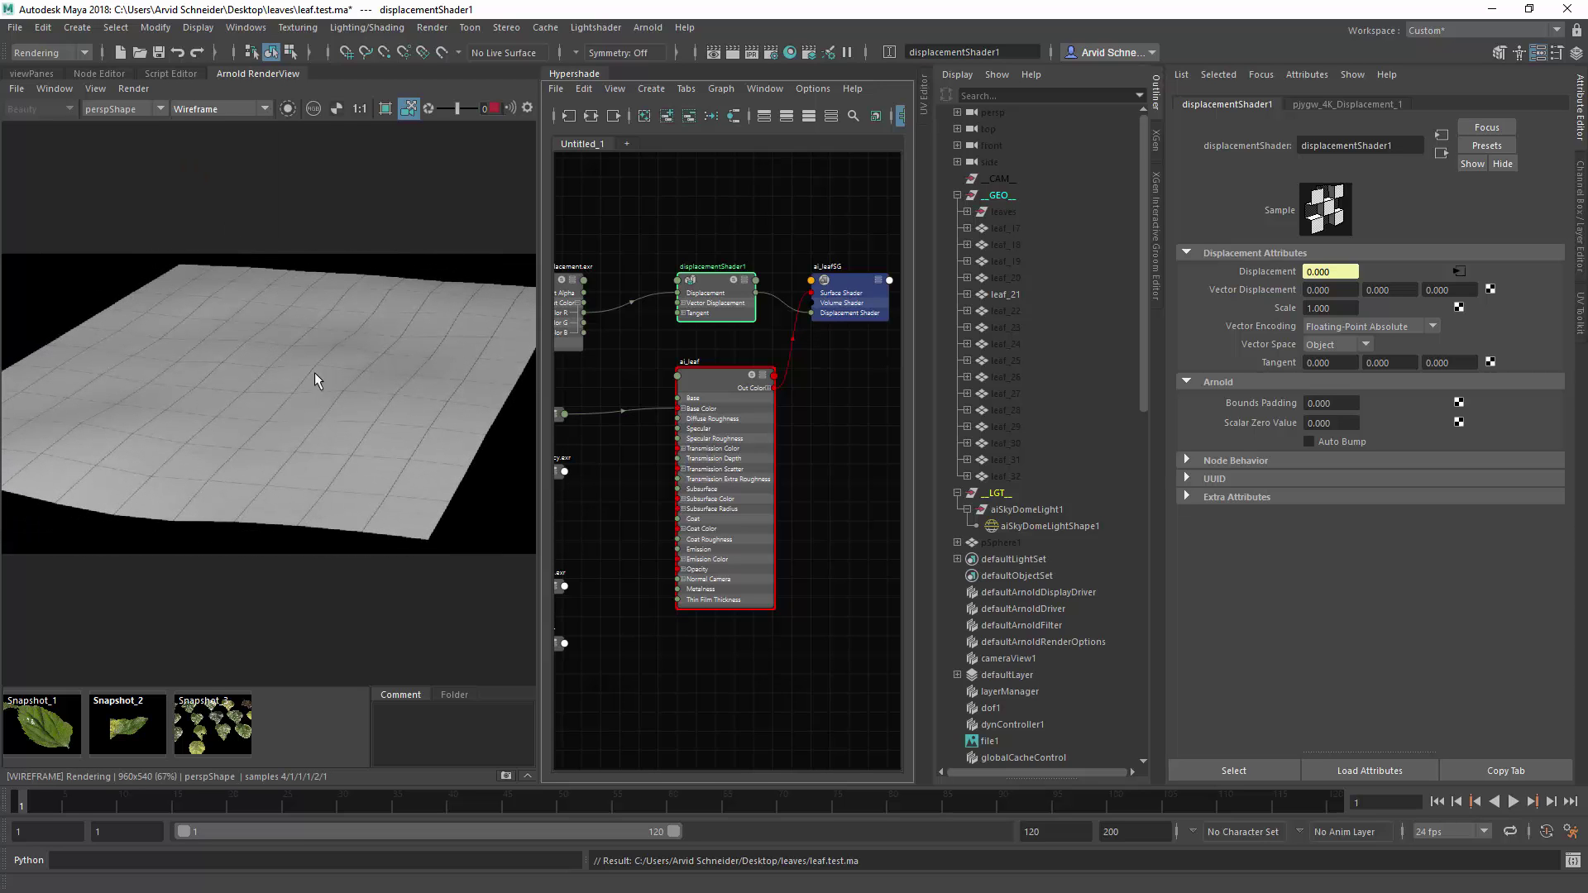
click(225, 104)
click(216, 137)
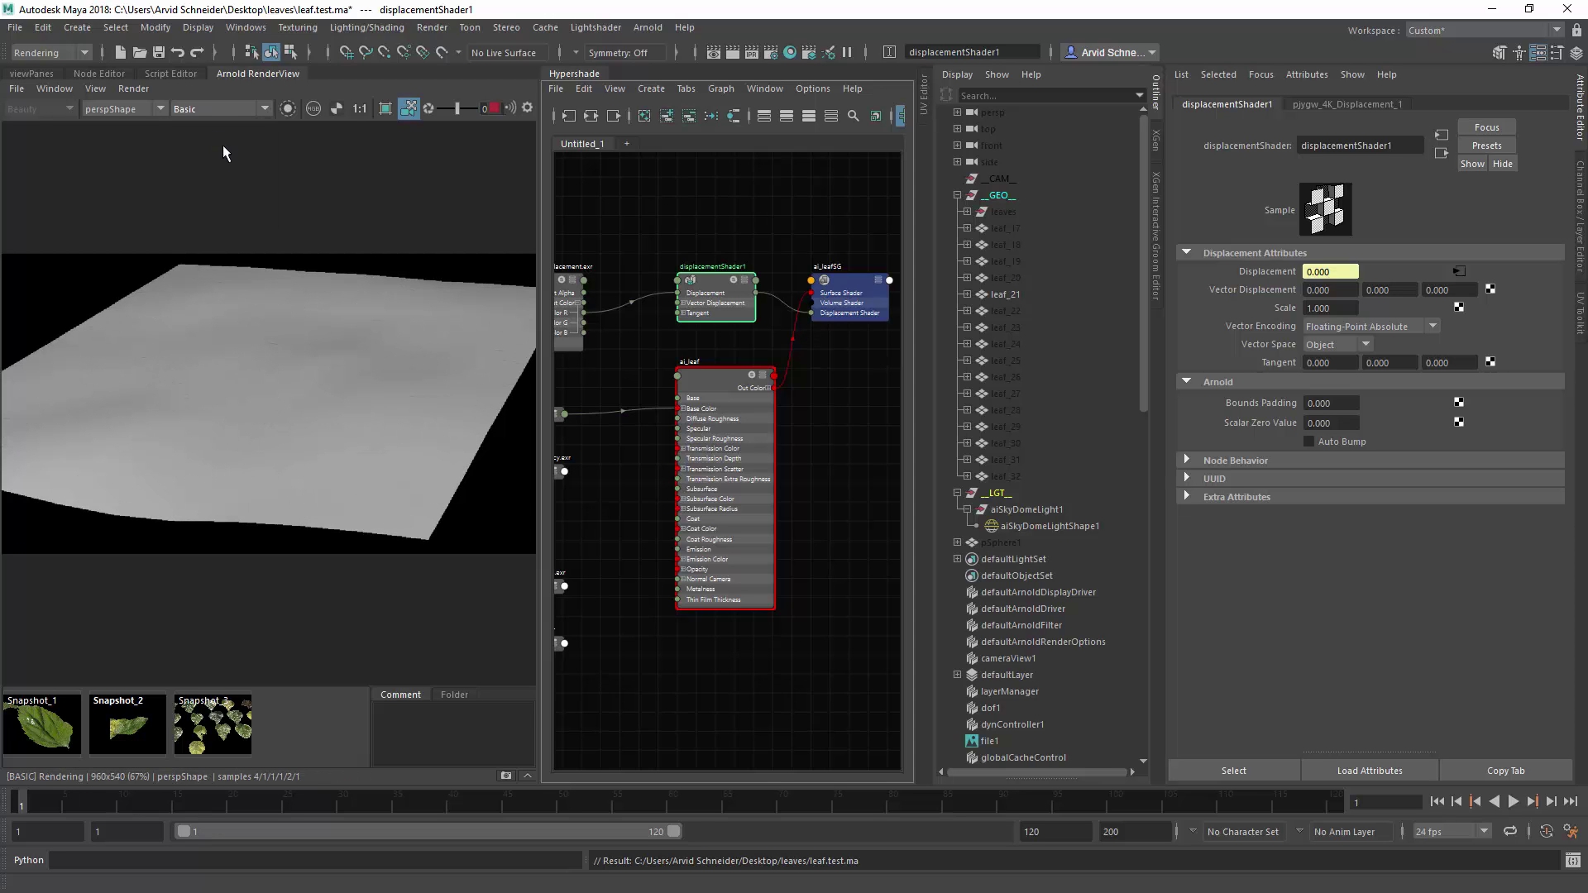
click(219, 111)
click(213, 122)
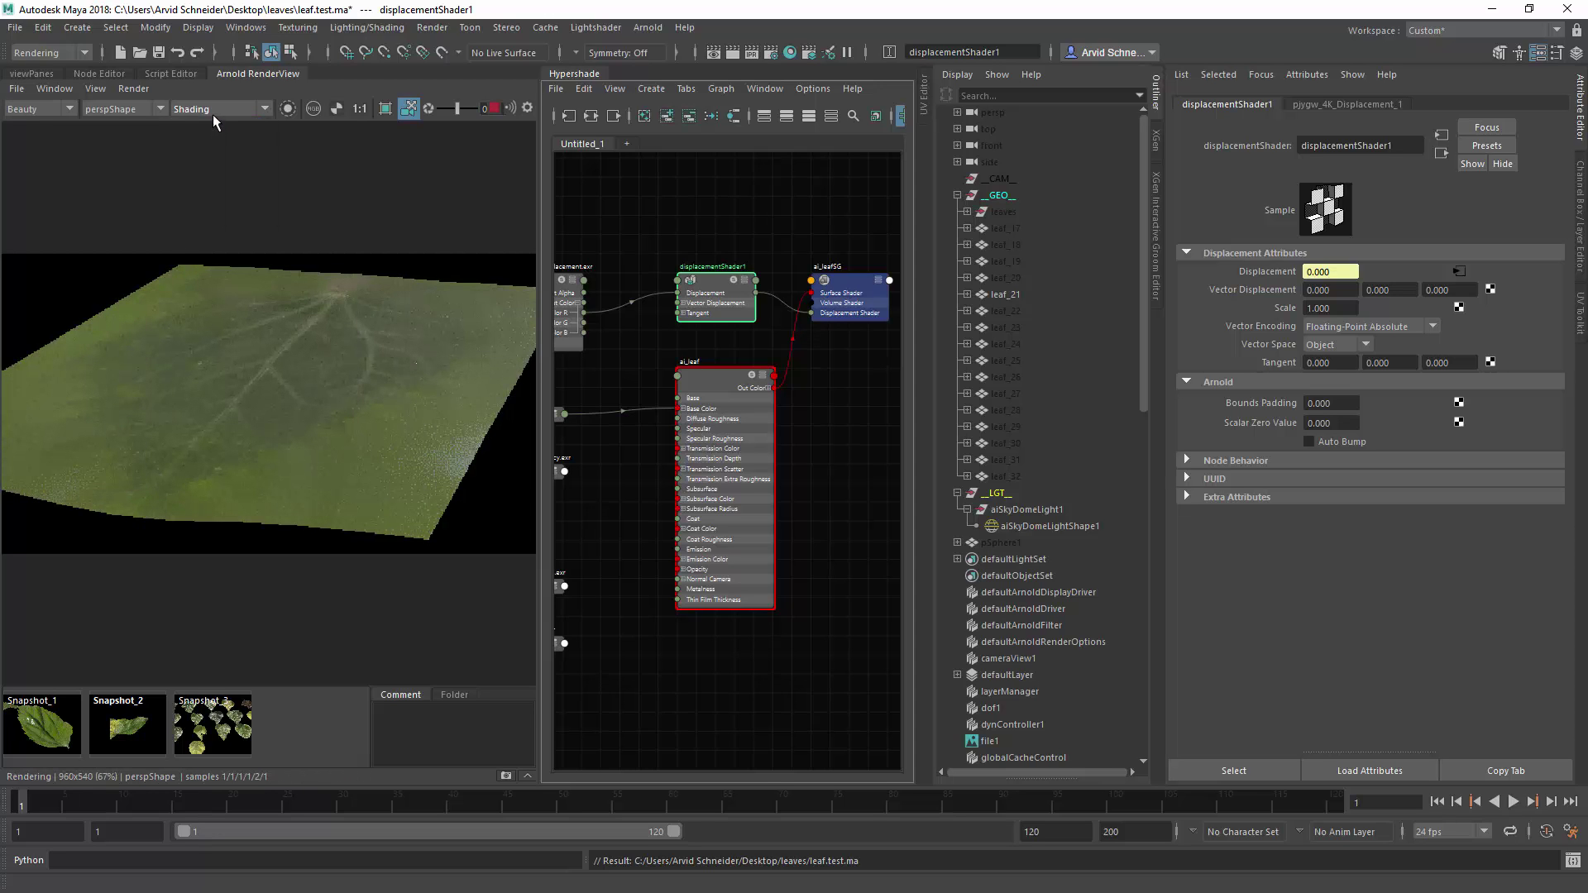
click(212, 116)
click(211, 135)
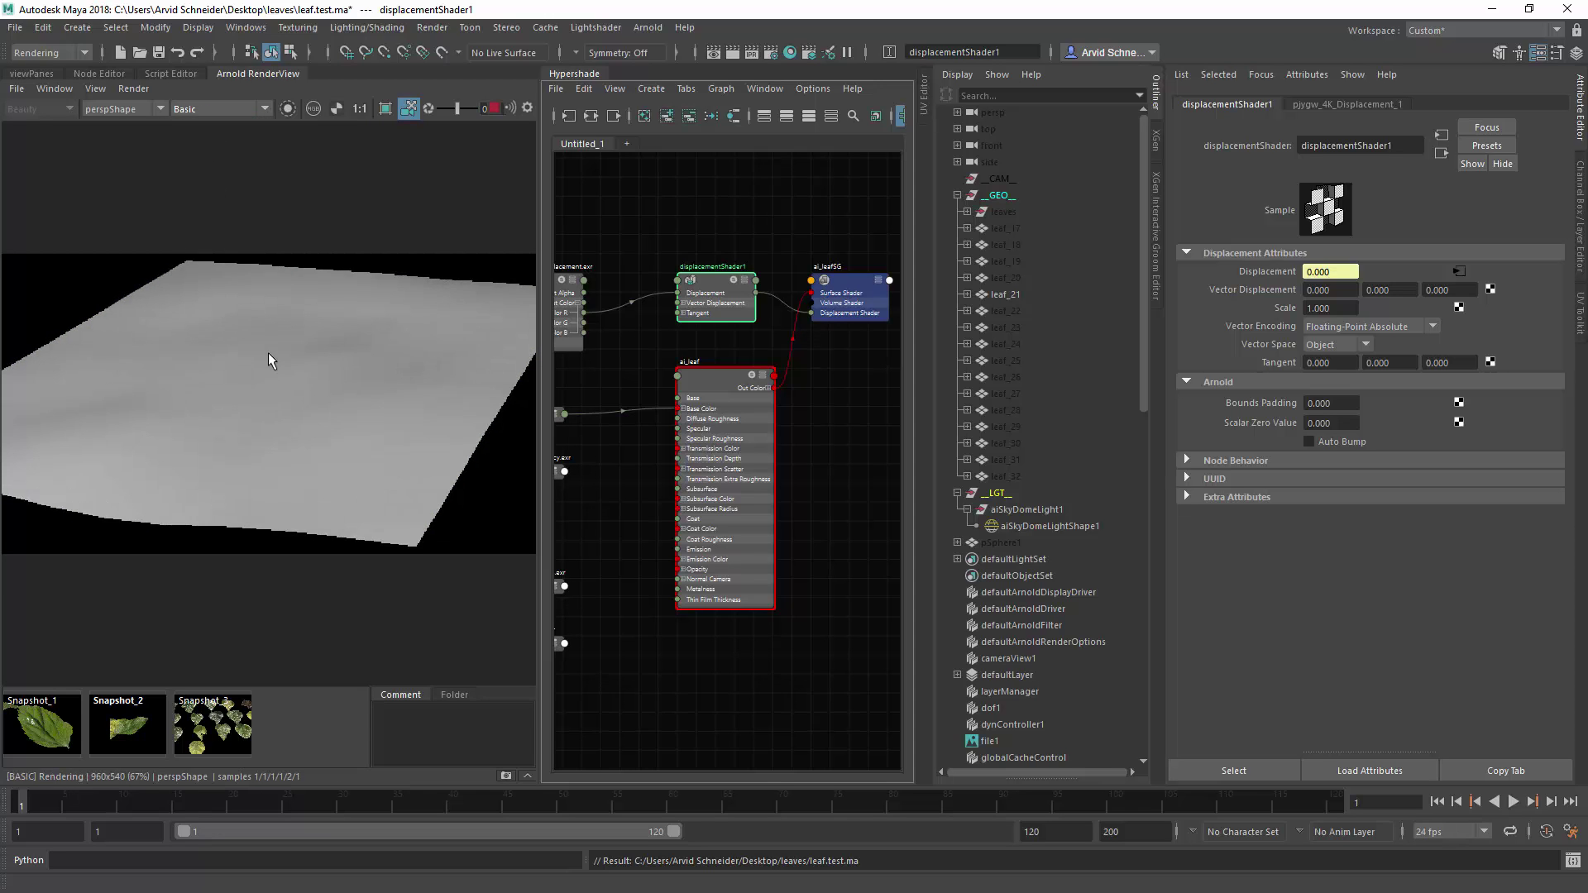
Select leaf_17 to leaf_32 and load them into Lightshader's Attribute Control.
click(354, 360)
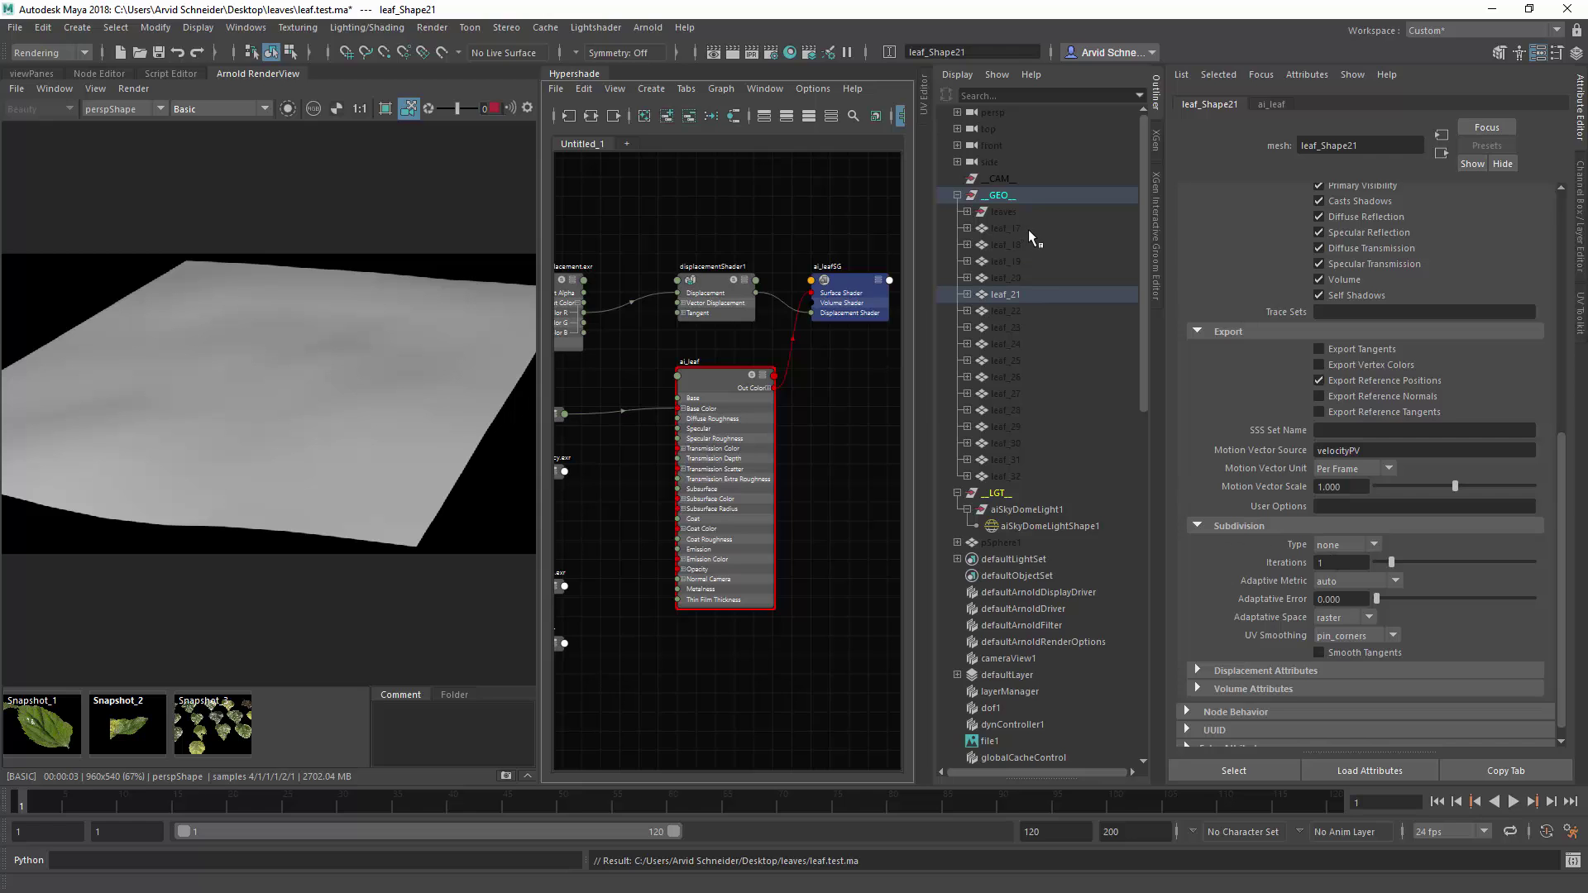
drag(1029, 230, 1051, 473)
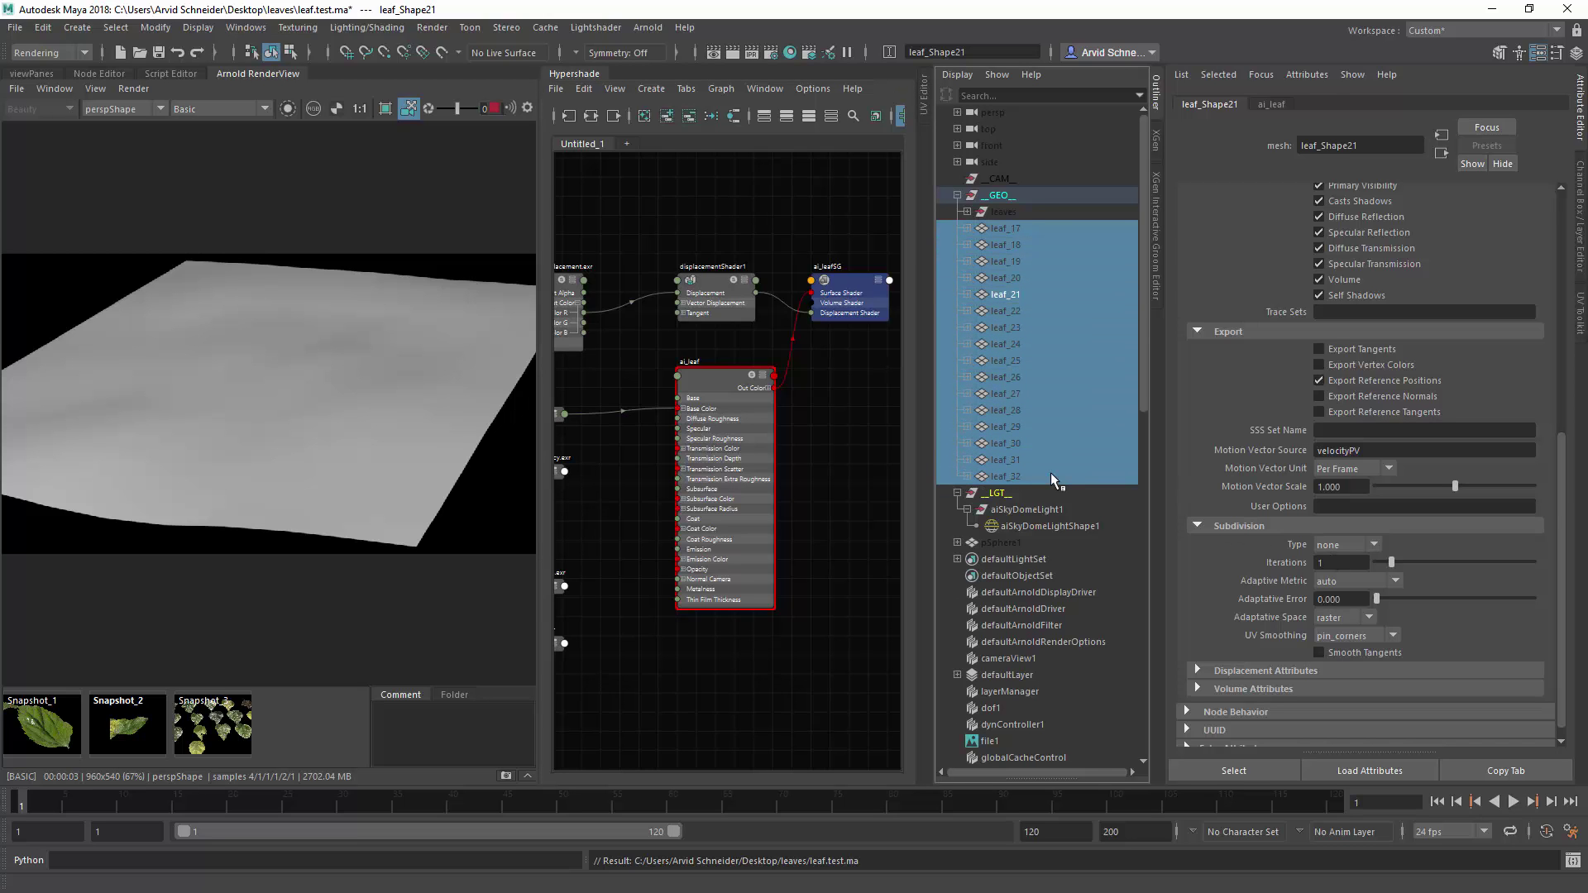
click(596, 27)
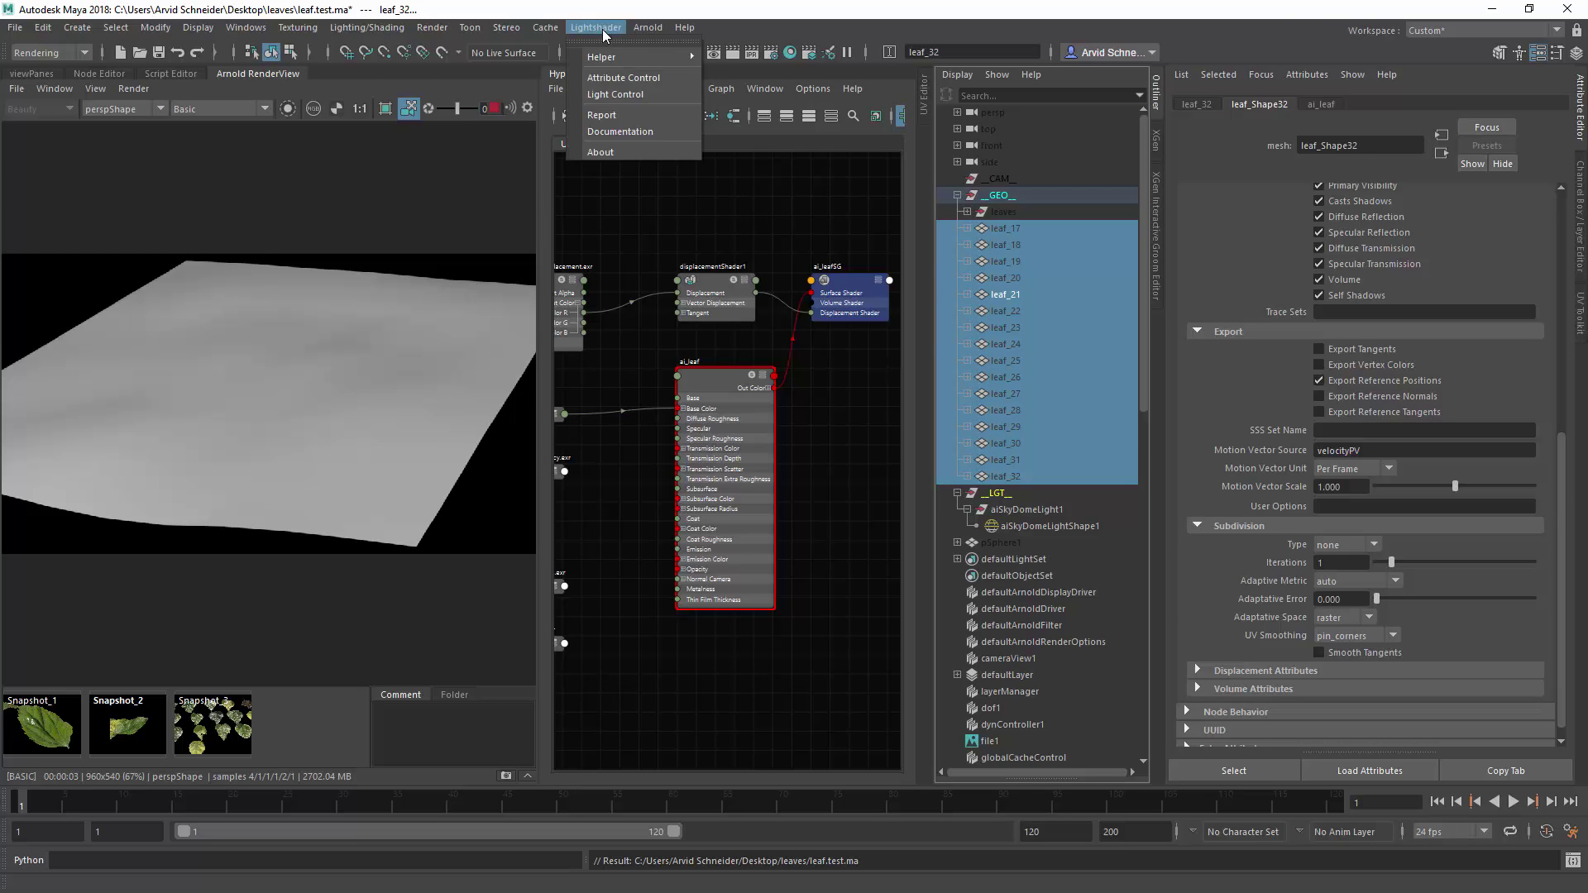
click(638, 79)
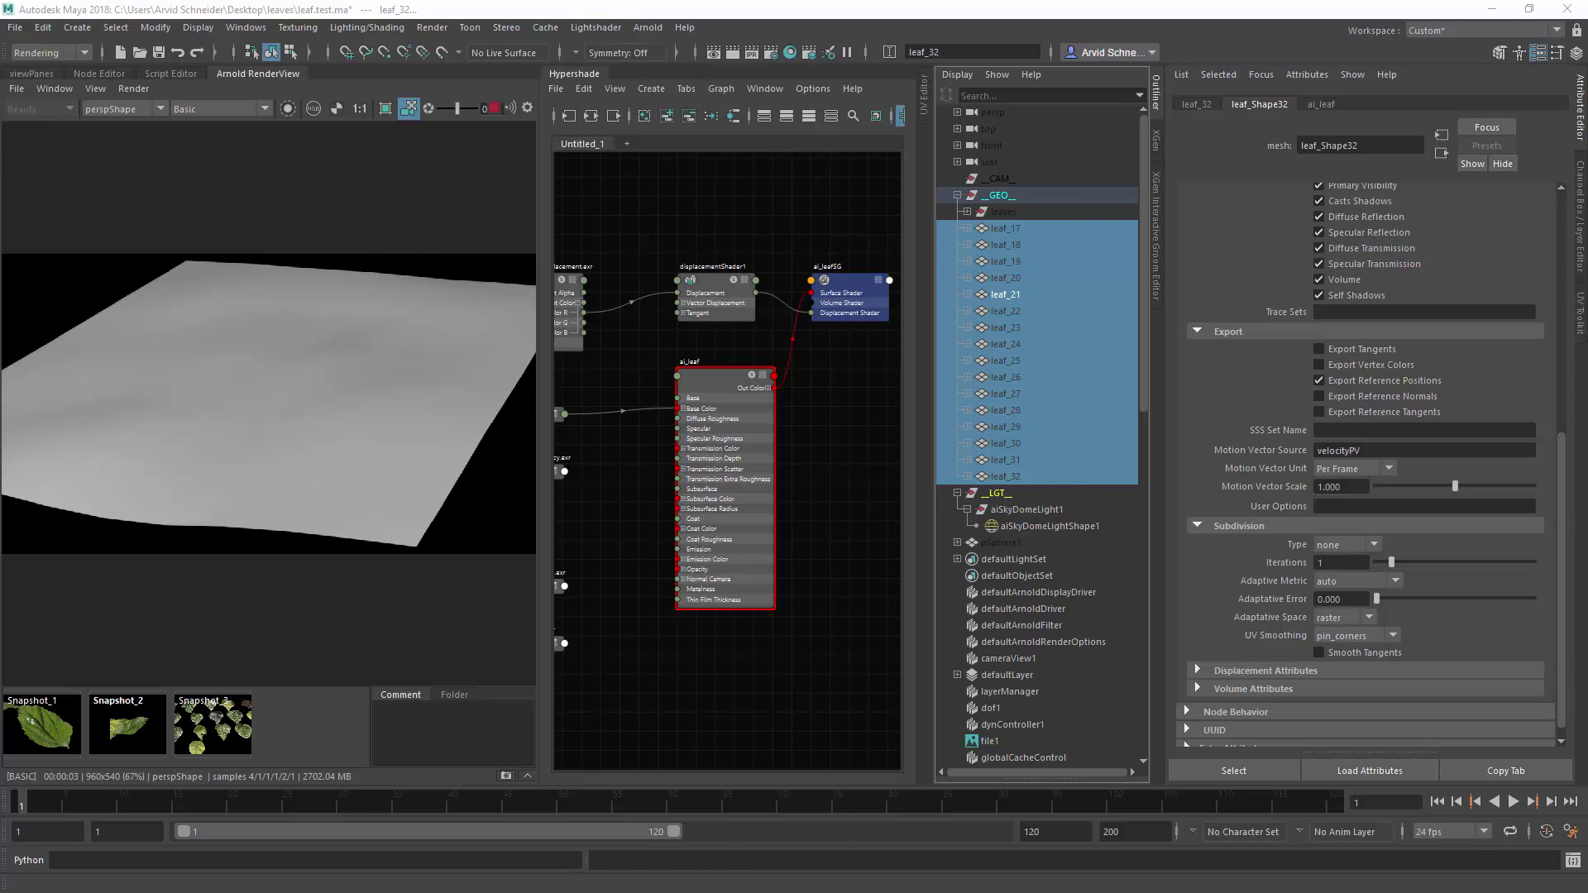
drag(0, 203, 656, 144)
scroll(734, 206, down, 5)
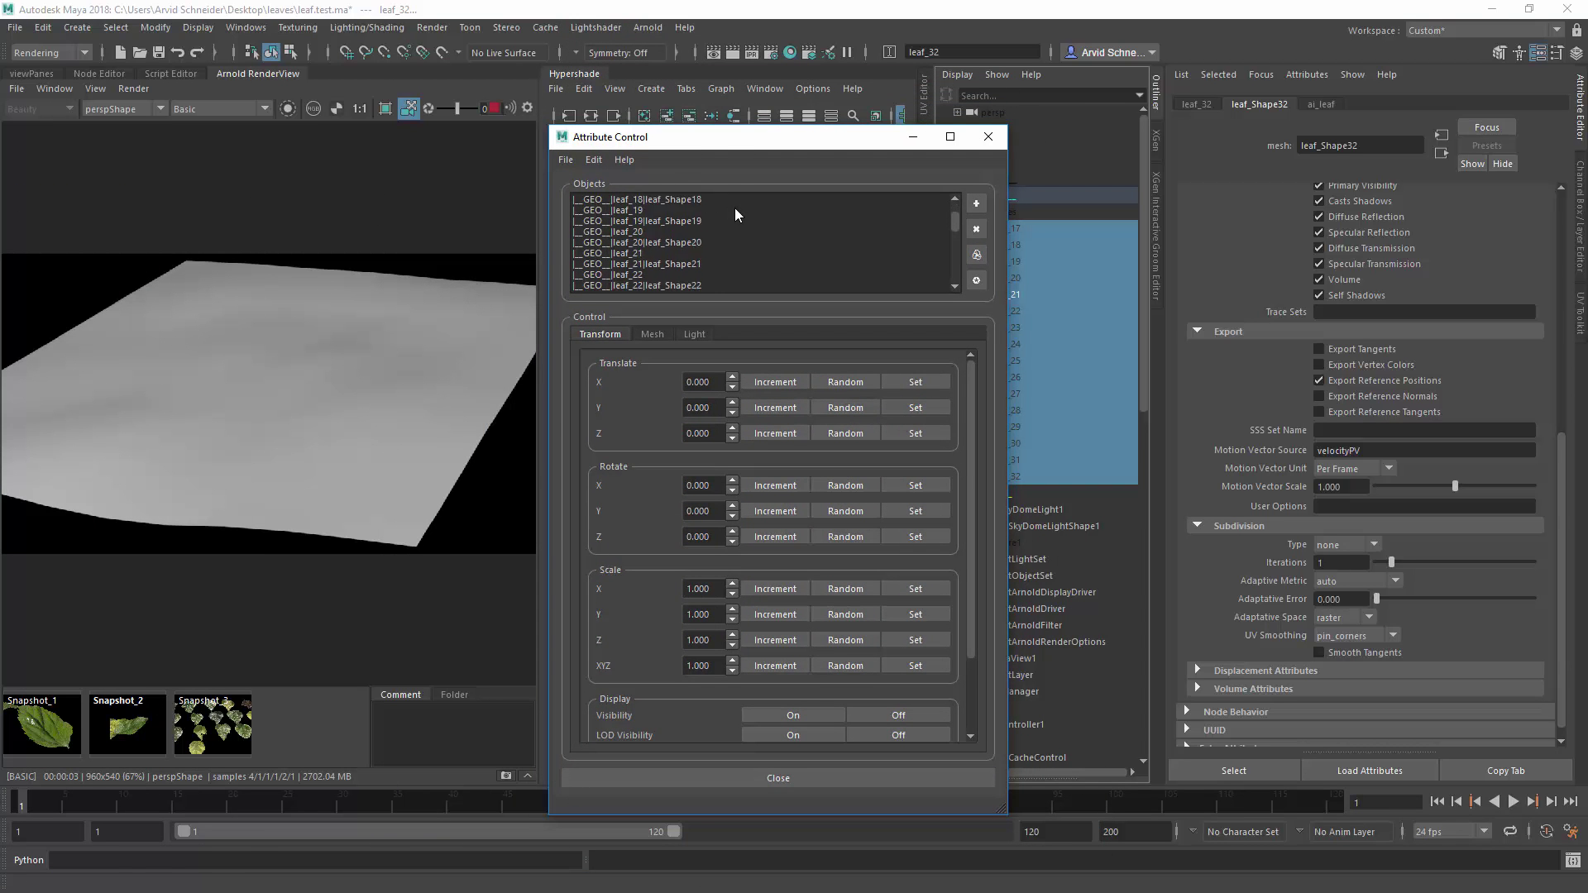
scroll(733, 207, up, 5)
Set the Arnold subdivision of all loaded leaf meshes to Catclark with 3 iterations.
click(649, 334)
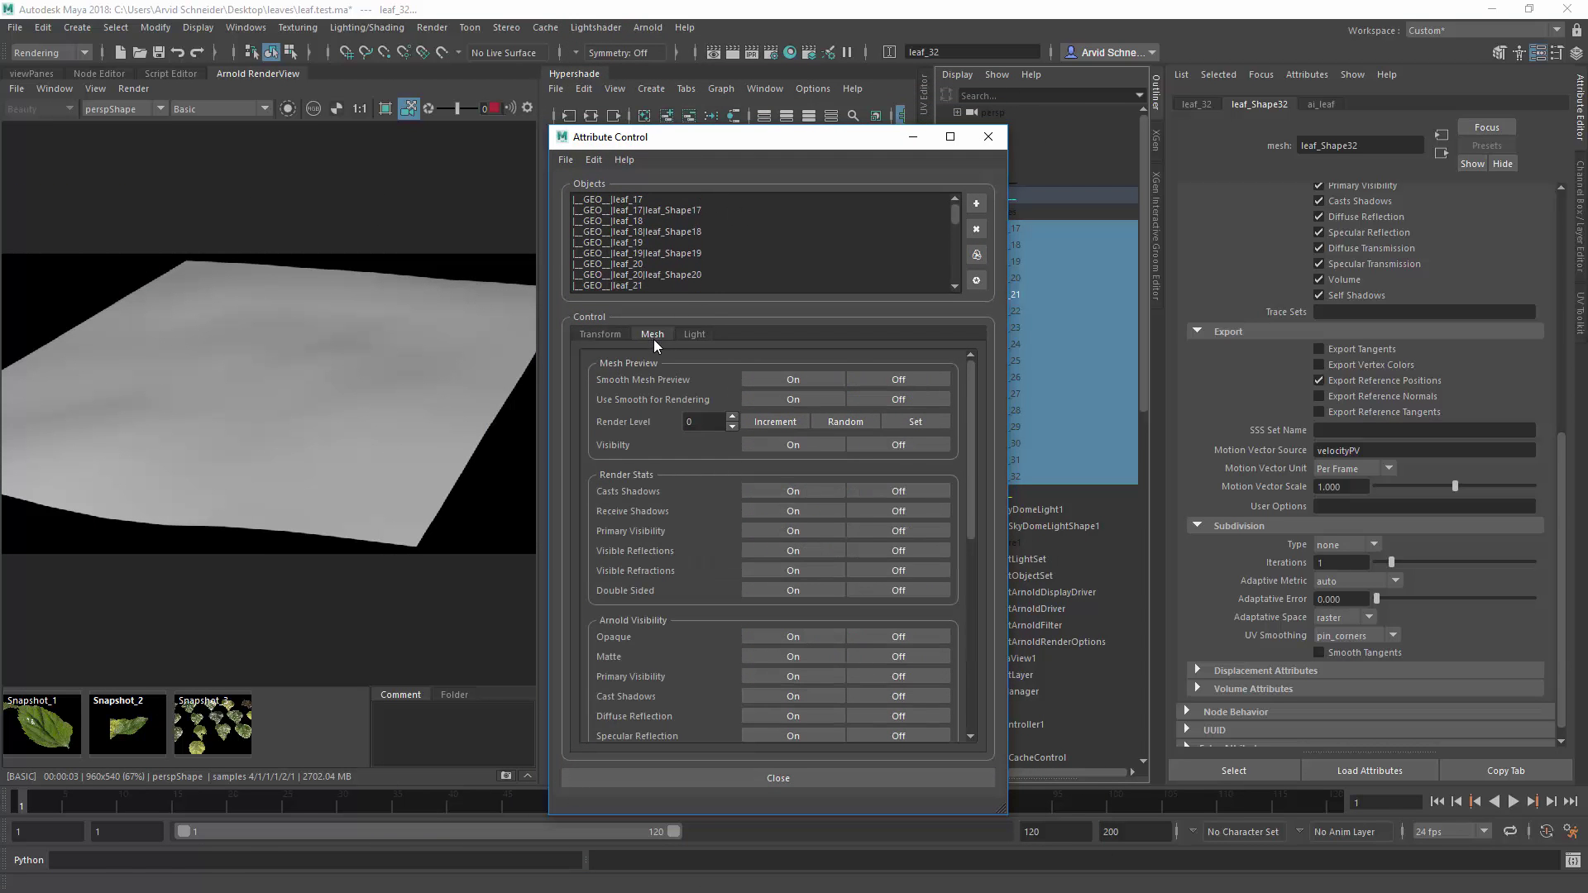
scroll(654, 558, down, 10)
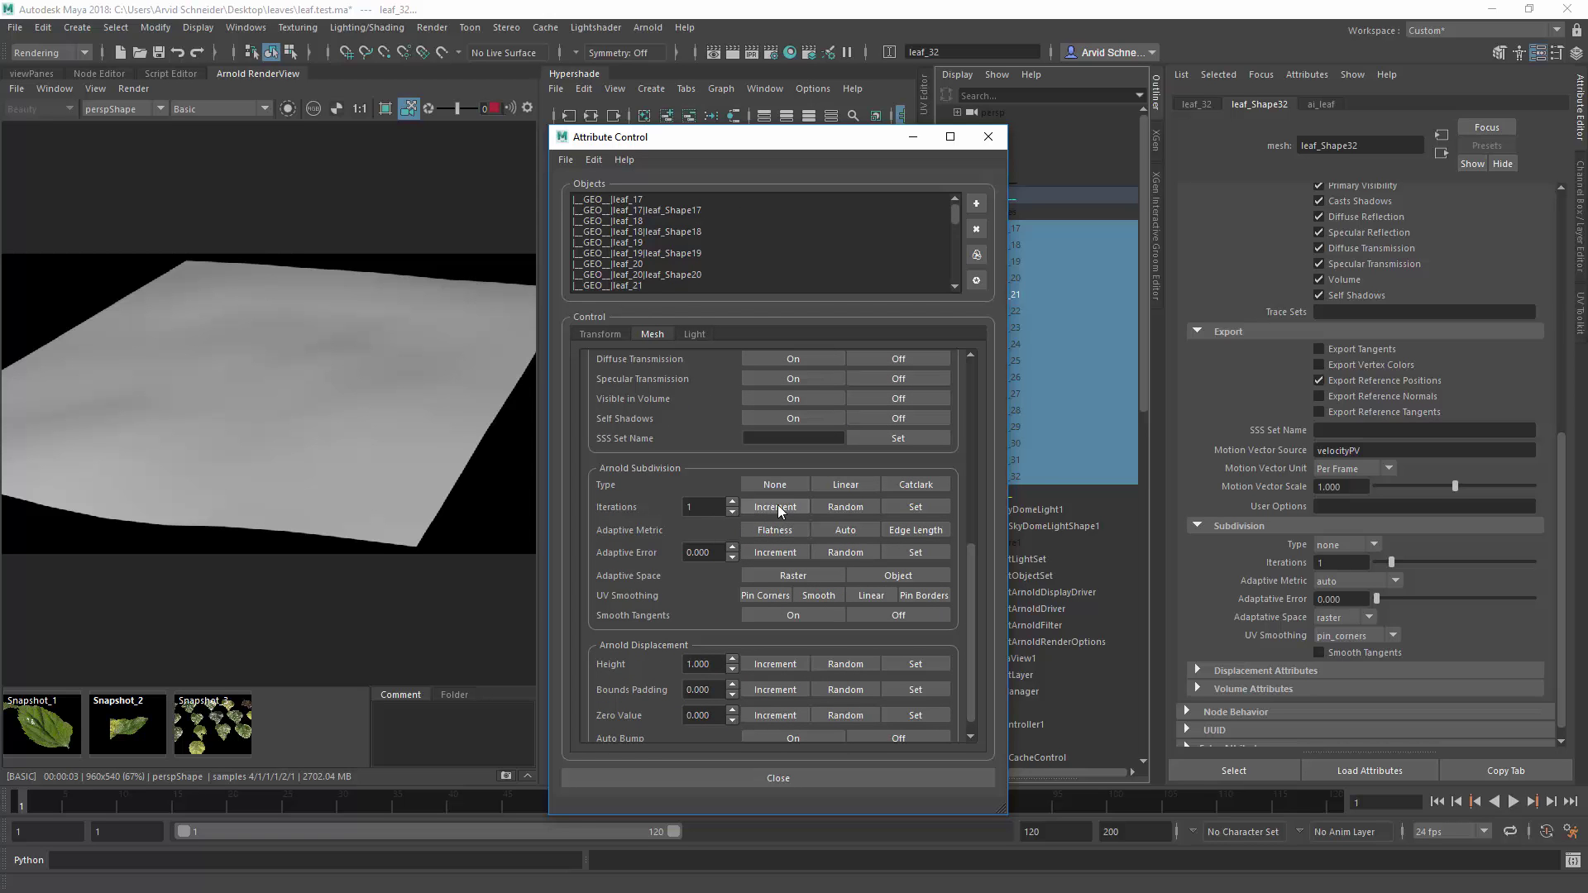
click(904, 481)
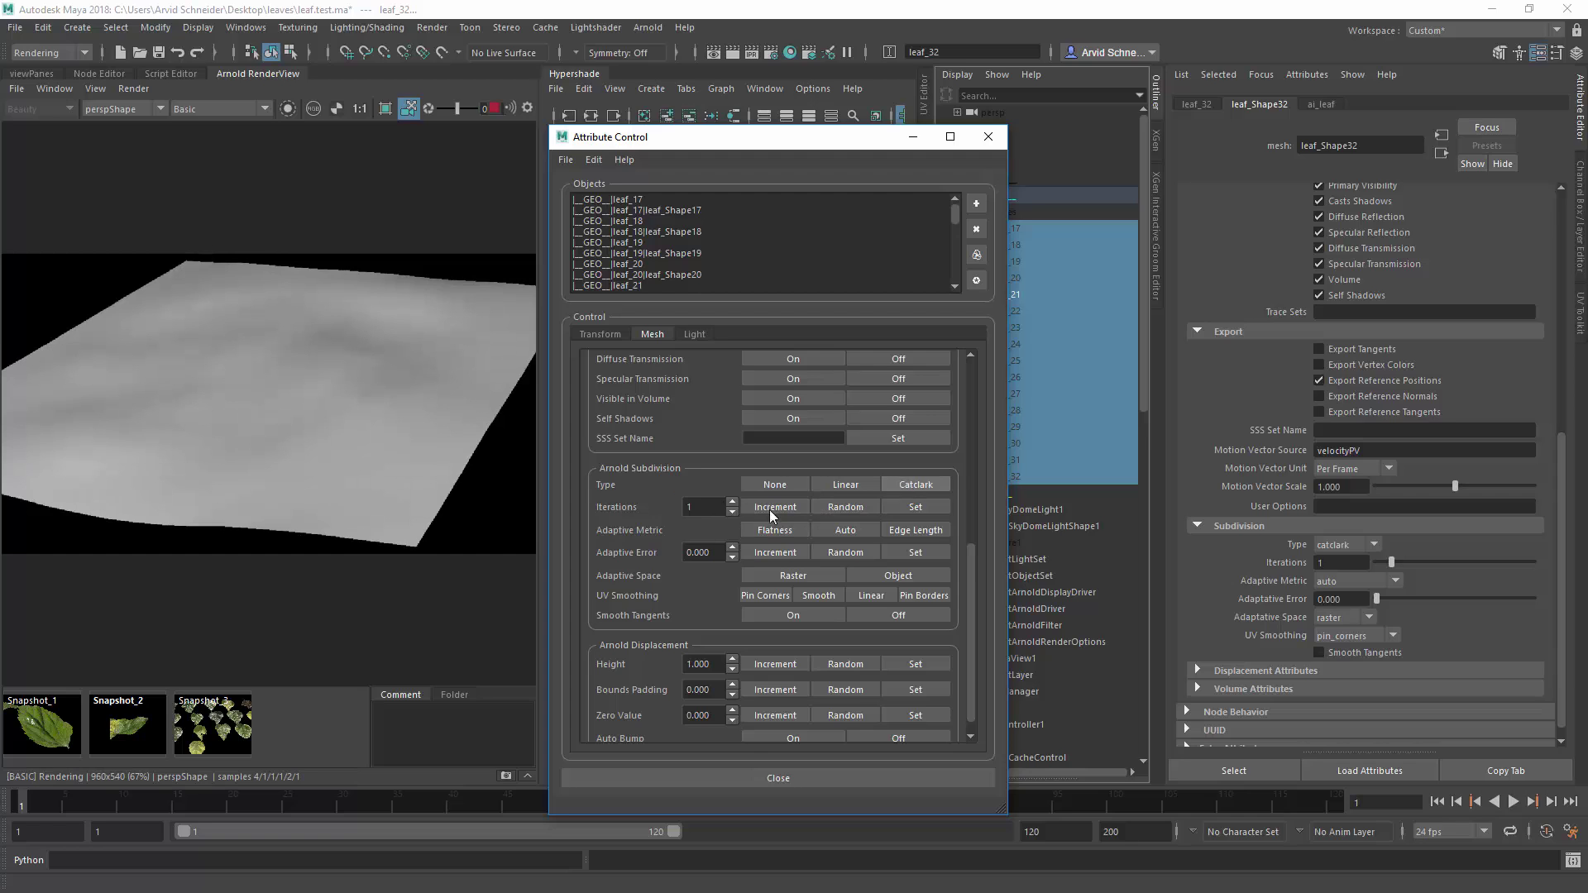
double_click(703, 508)
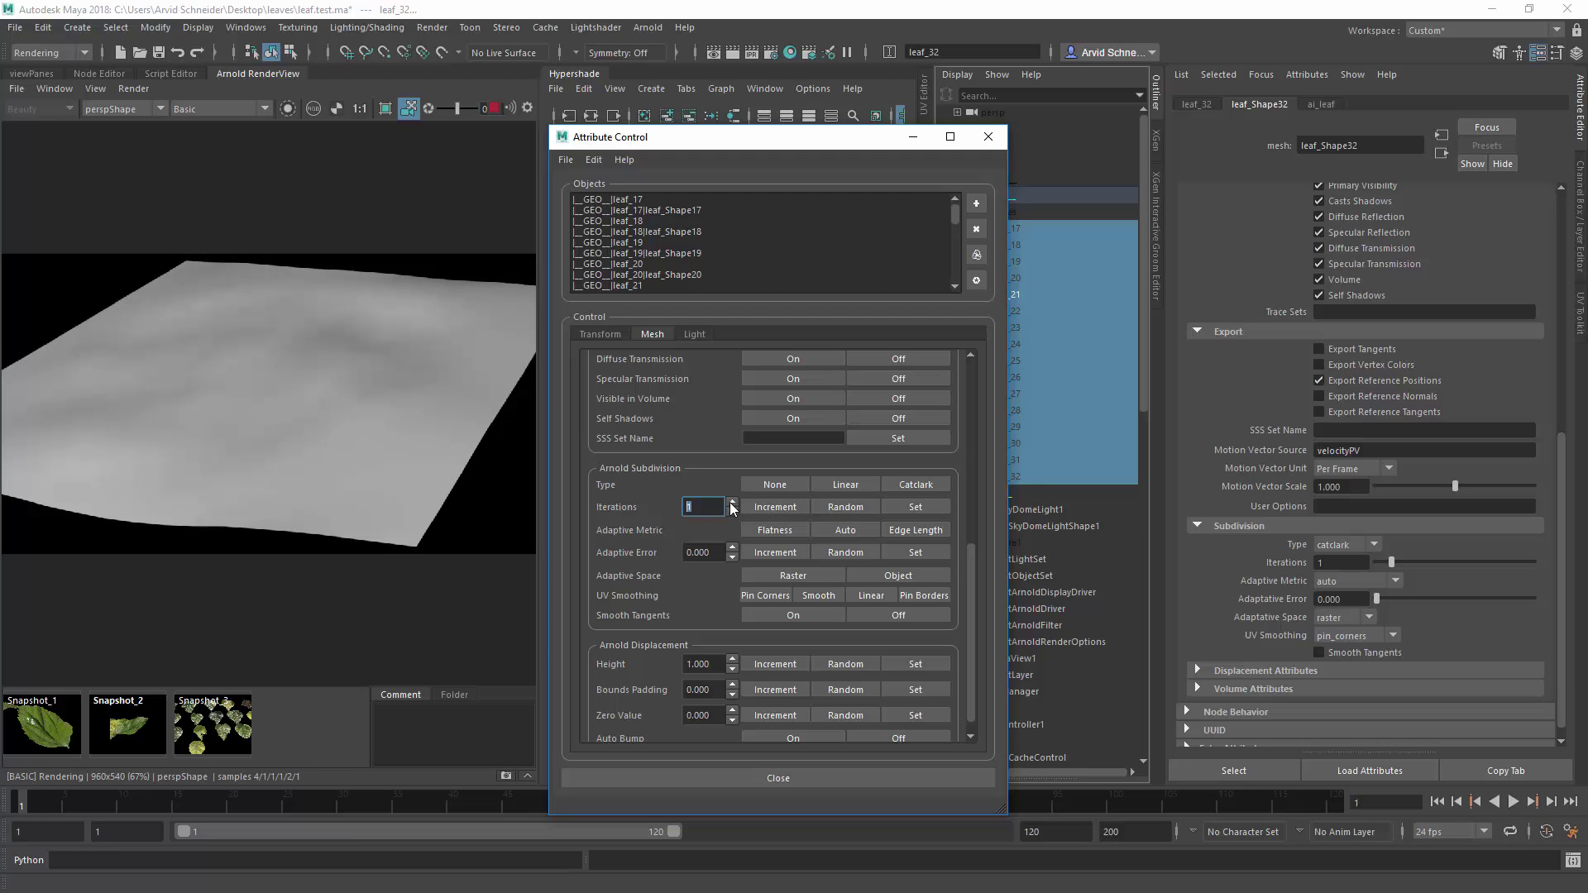
double_click(731, 502)
click(906, 508)
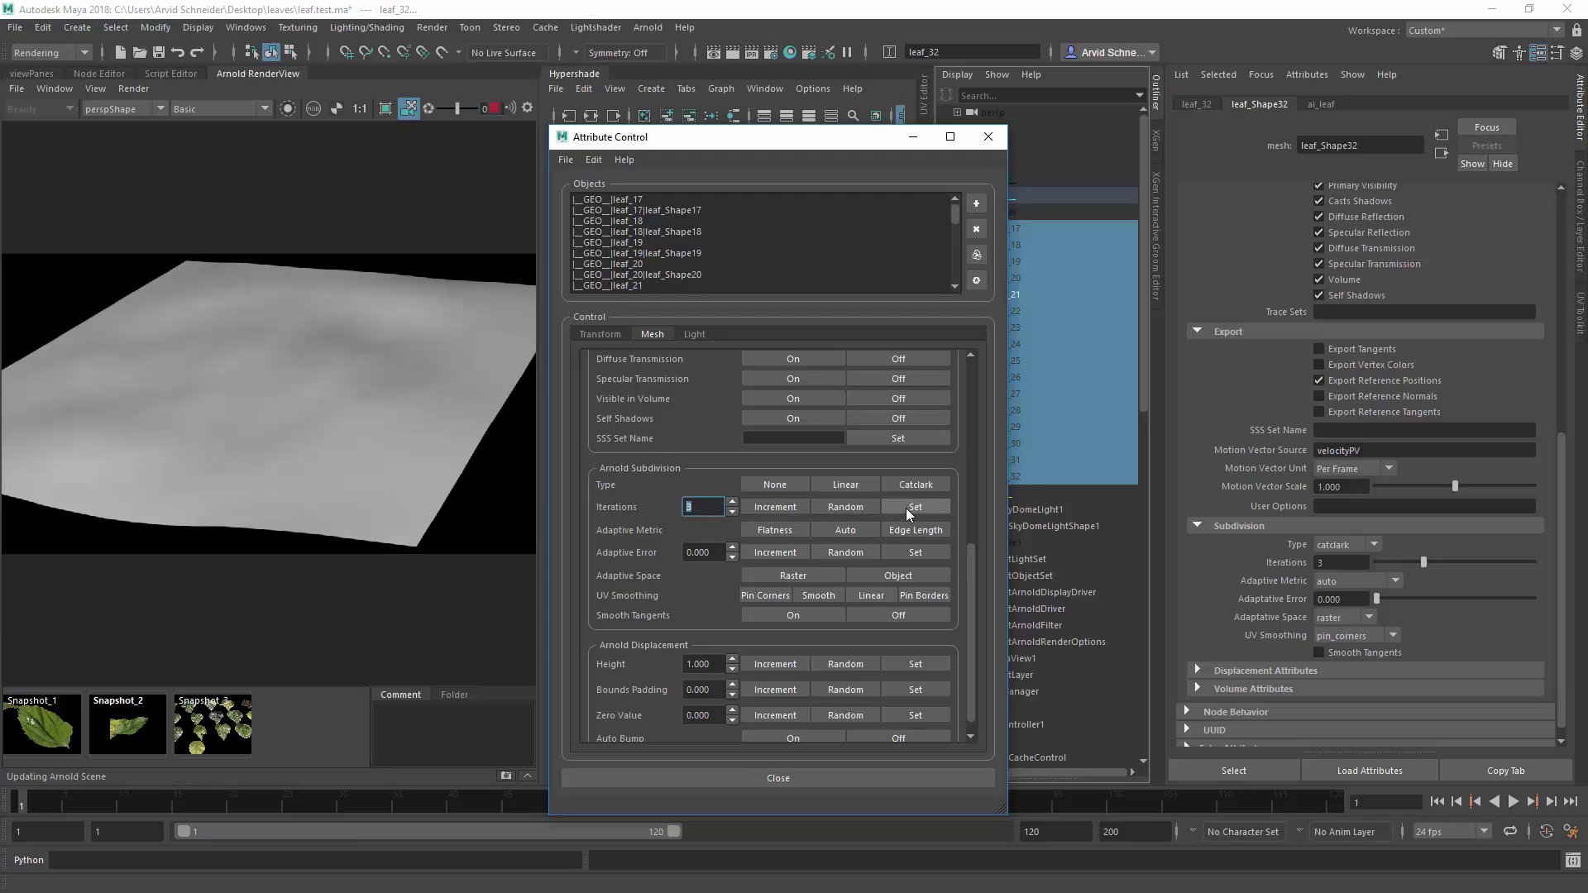
Inspect the subdivided leaf plane in Wireframe and Basic debug shading, and close Attribute Control.
click(207, 110)
click(211, 166)
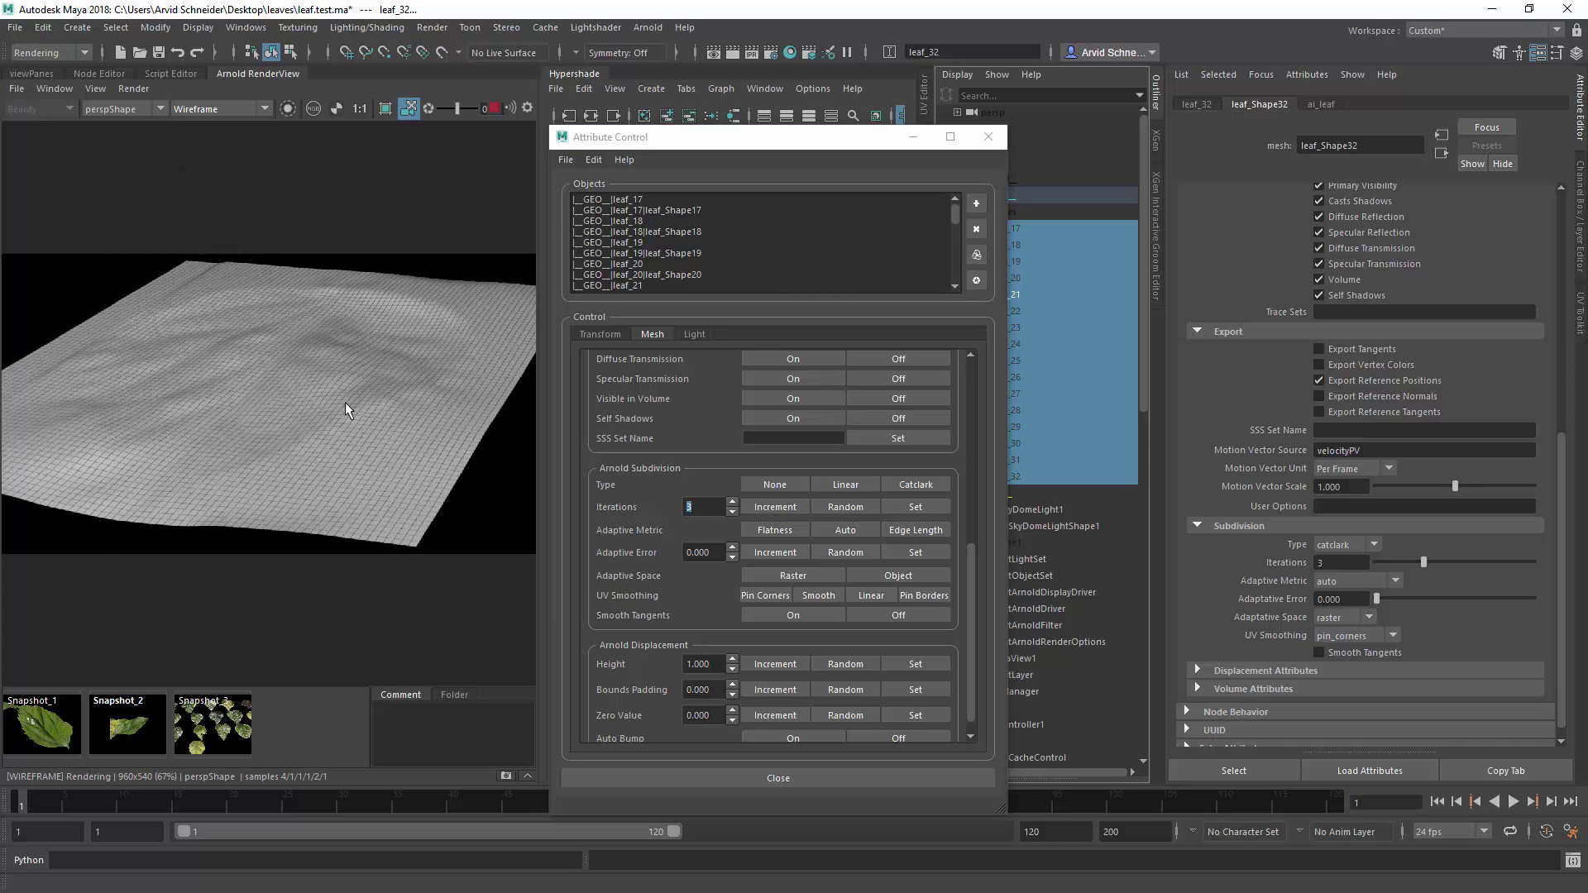
click(214, 113)
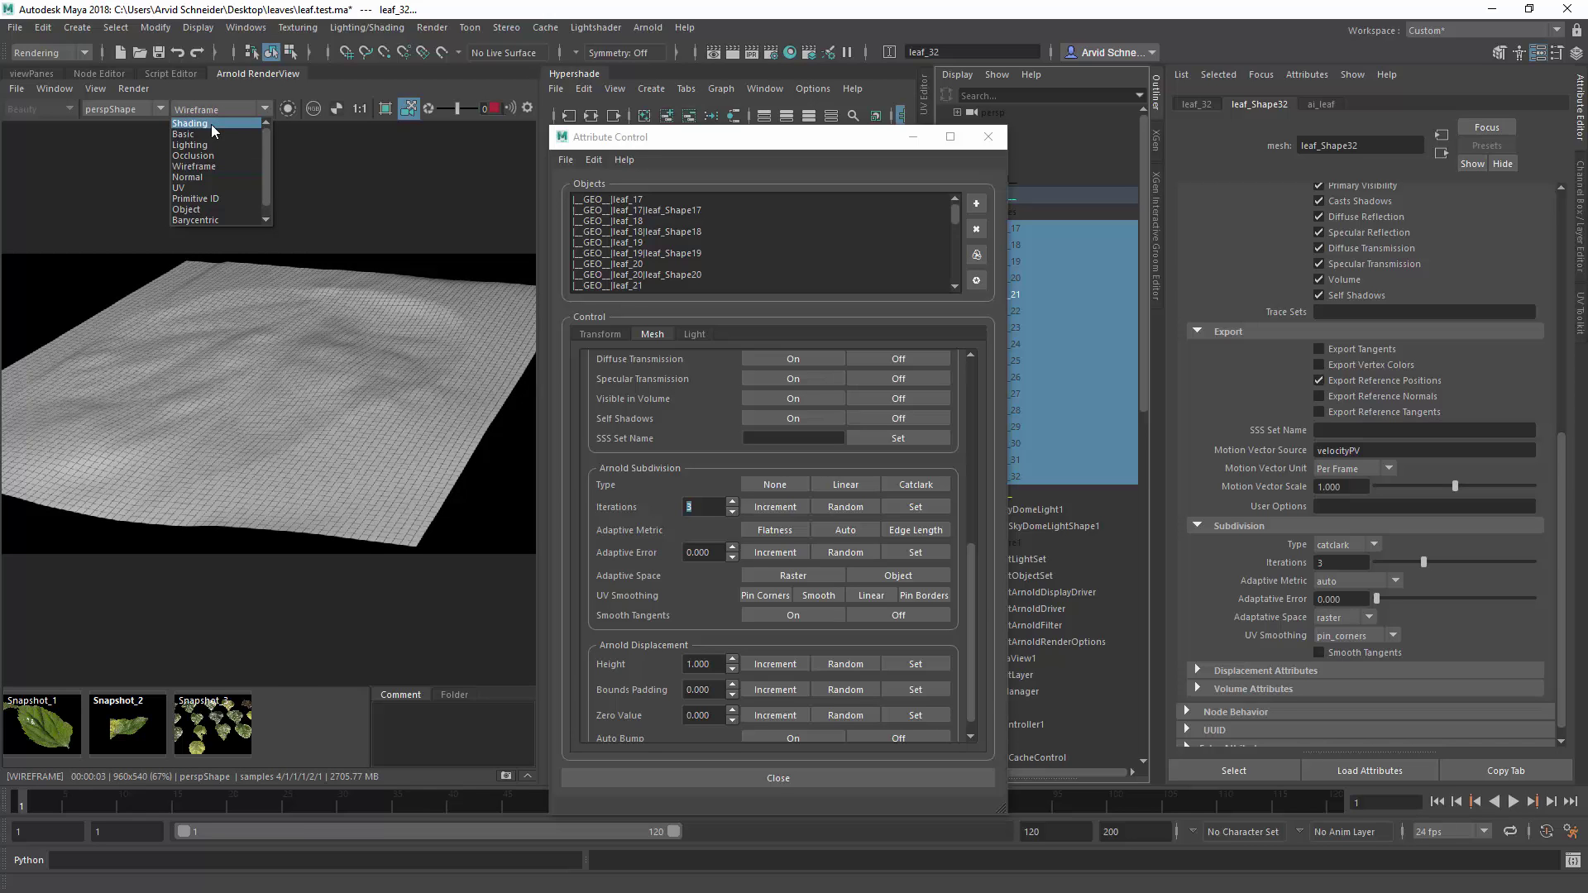
click(209, 134)
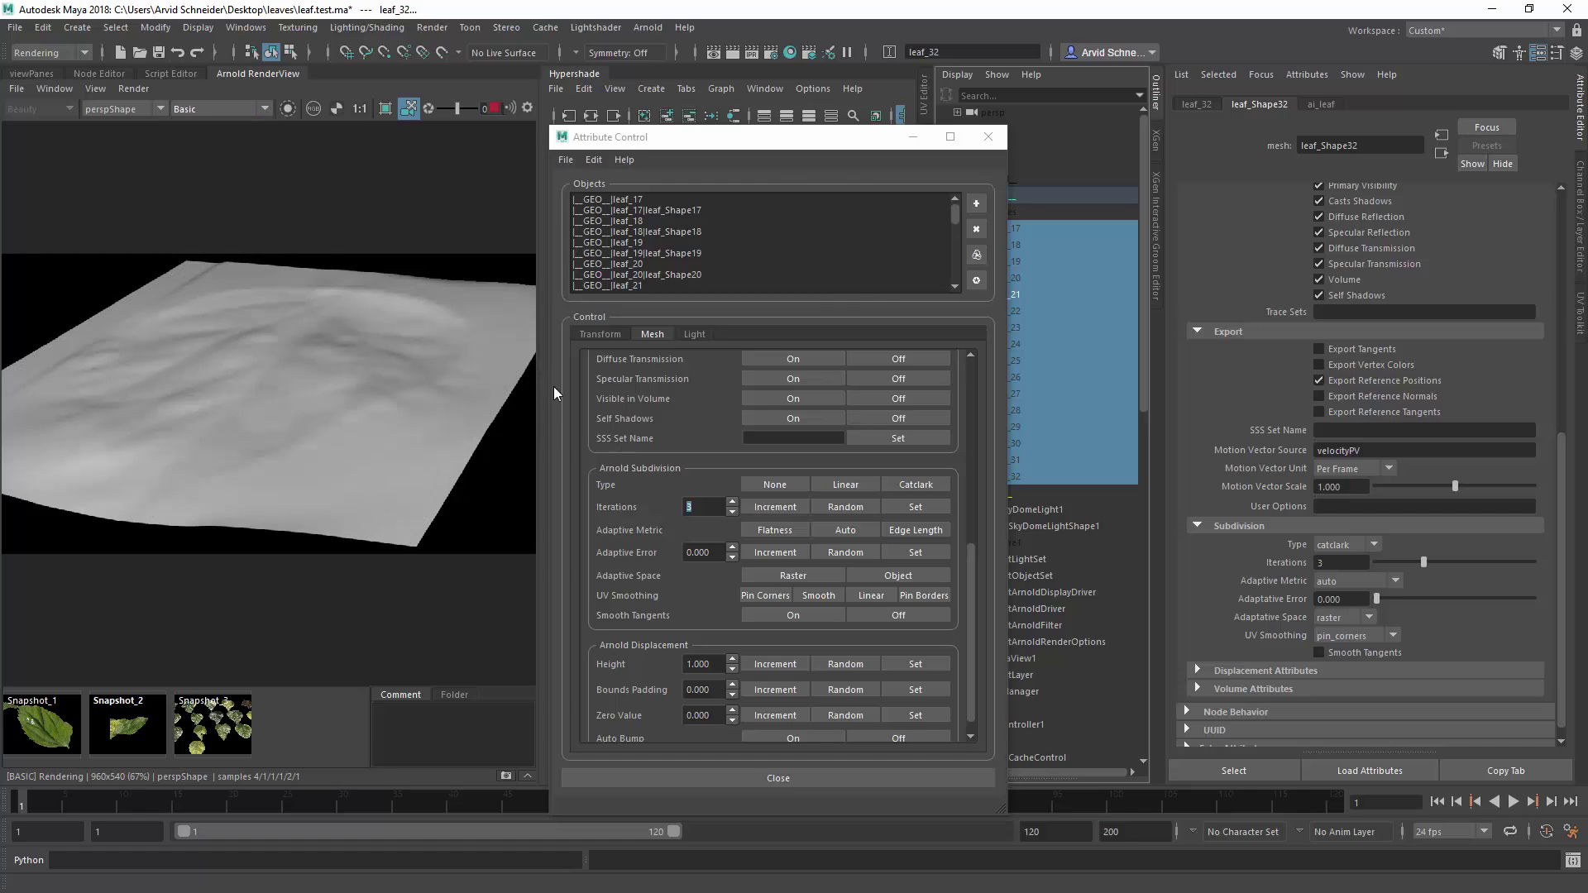
click(987, 137)
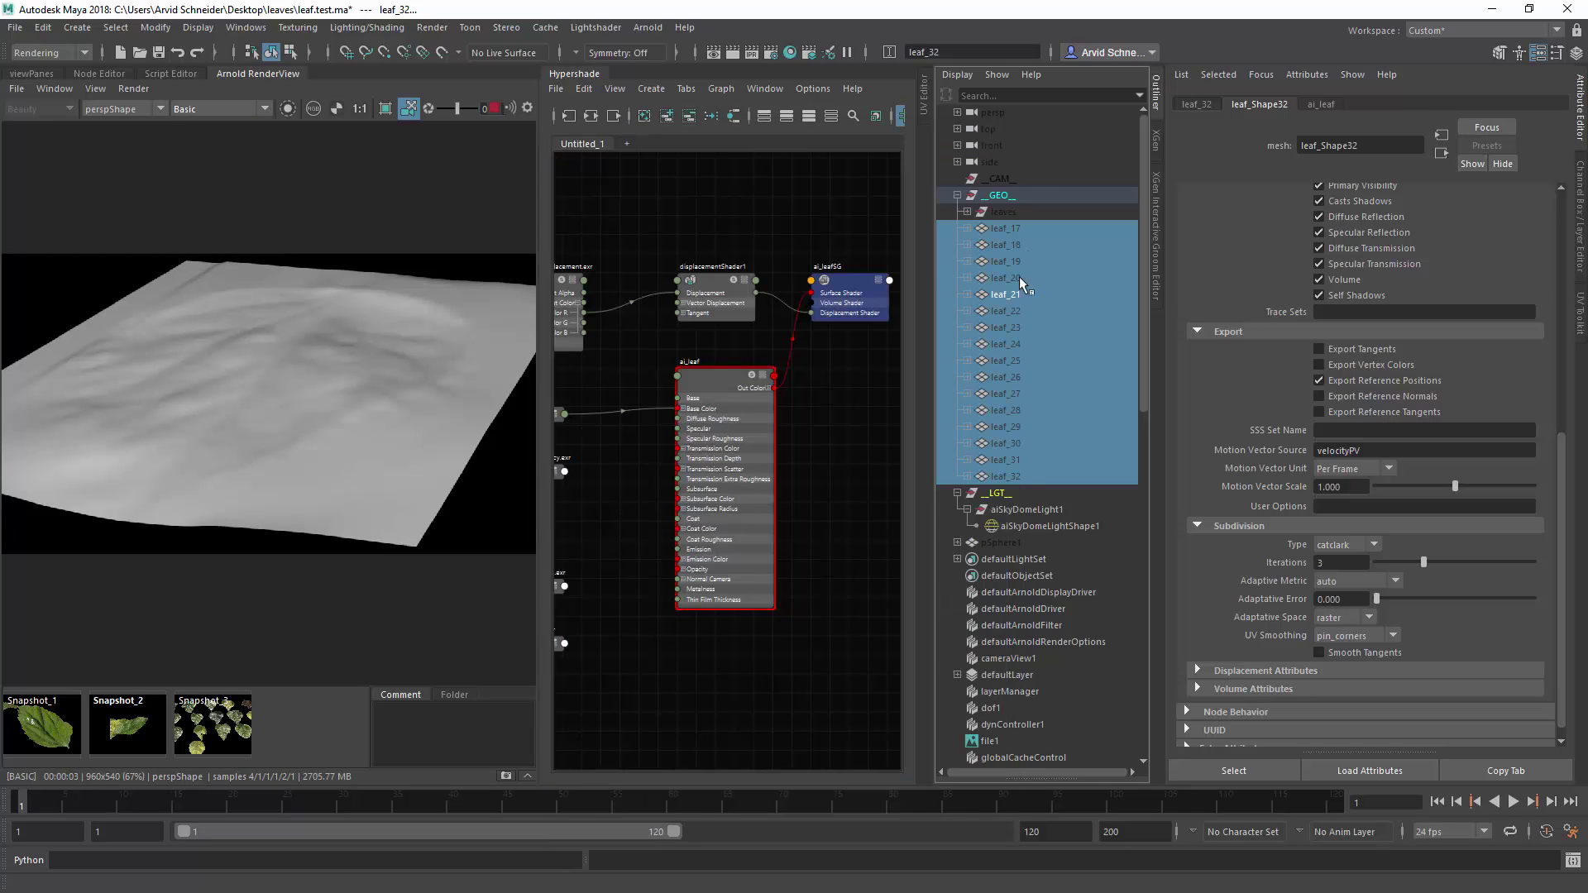
Set the displacement shader's Scale to 5 and frame the displaced leaf plane in the render.
click(734, 297)
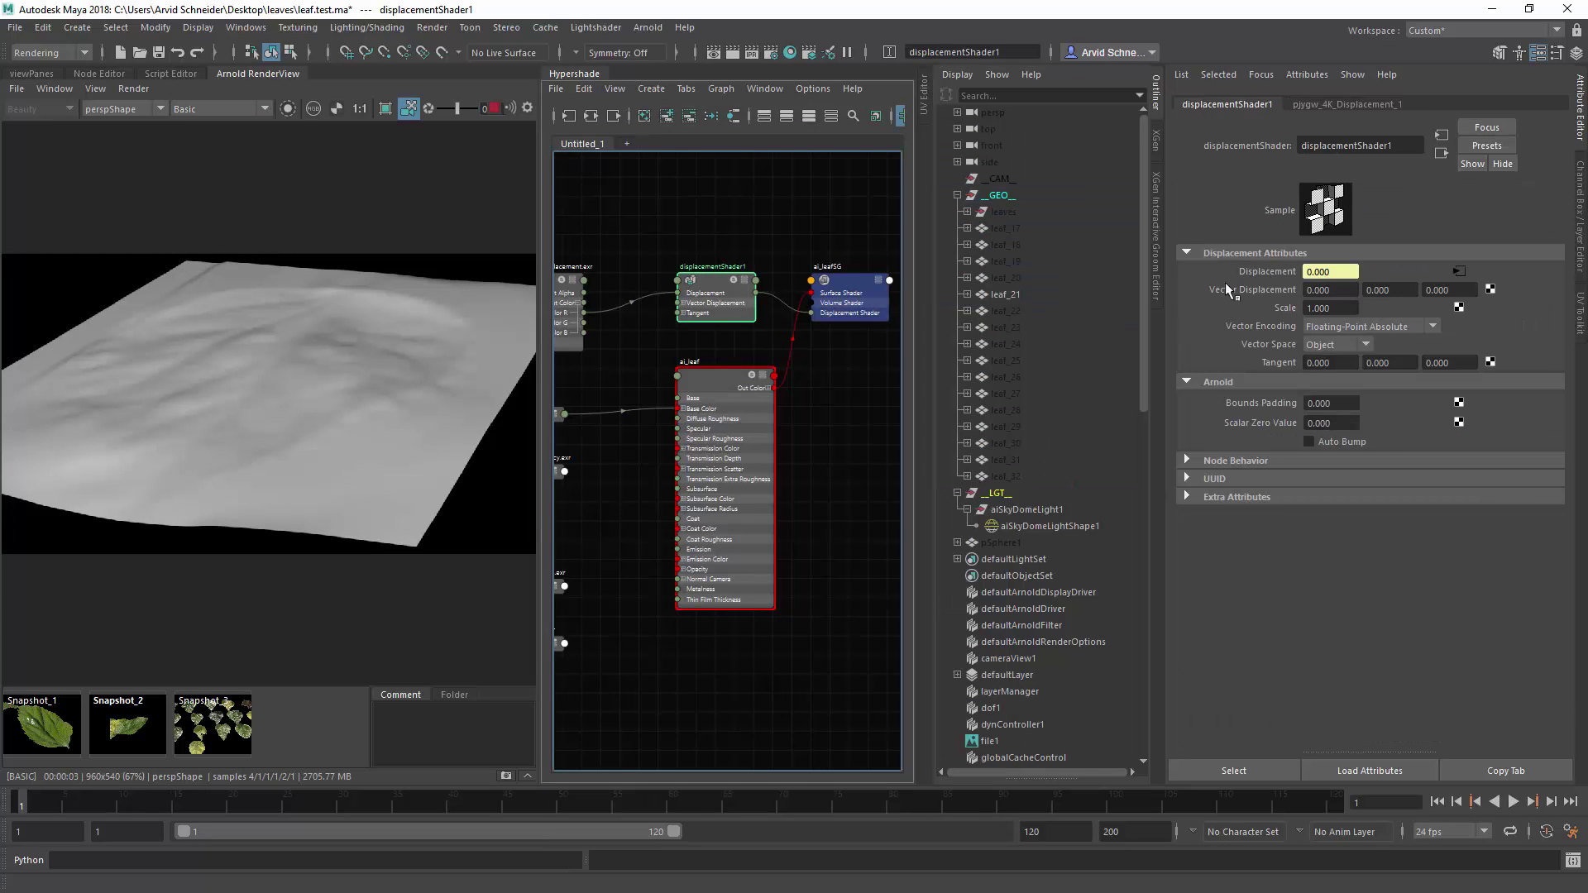
click(1339, 308)
text(5)
key(Return)
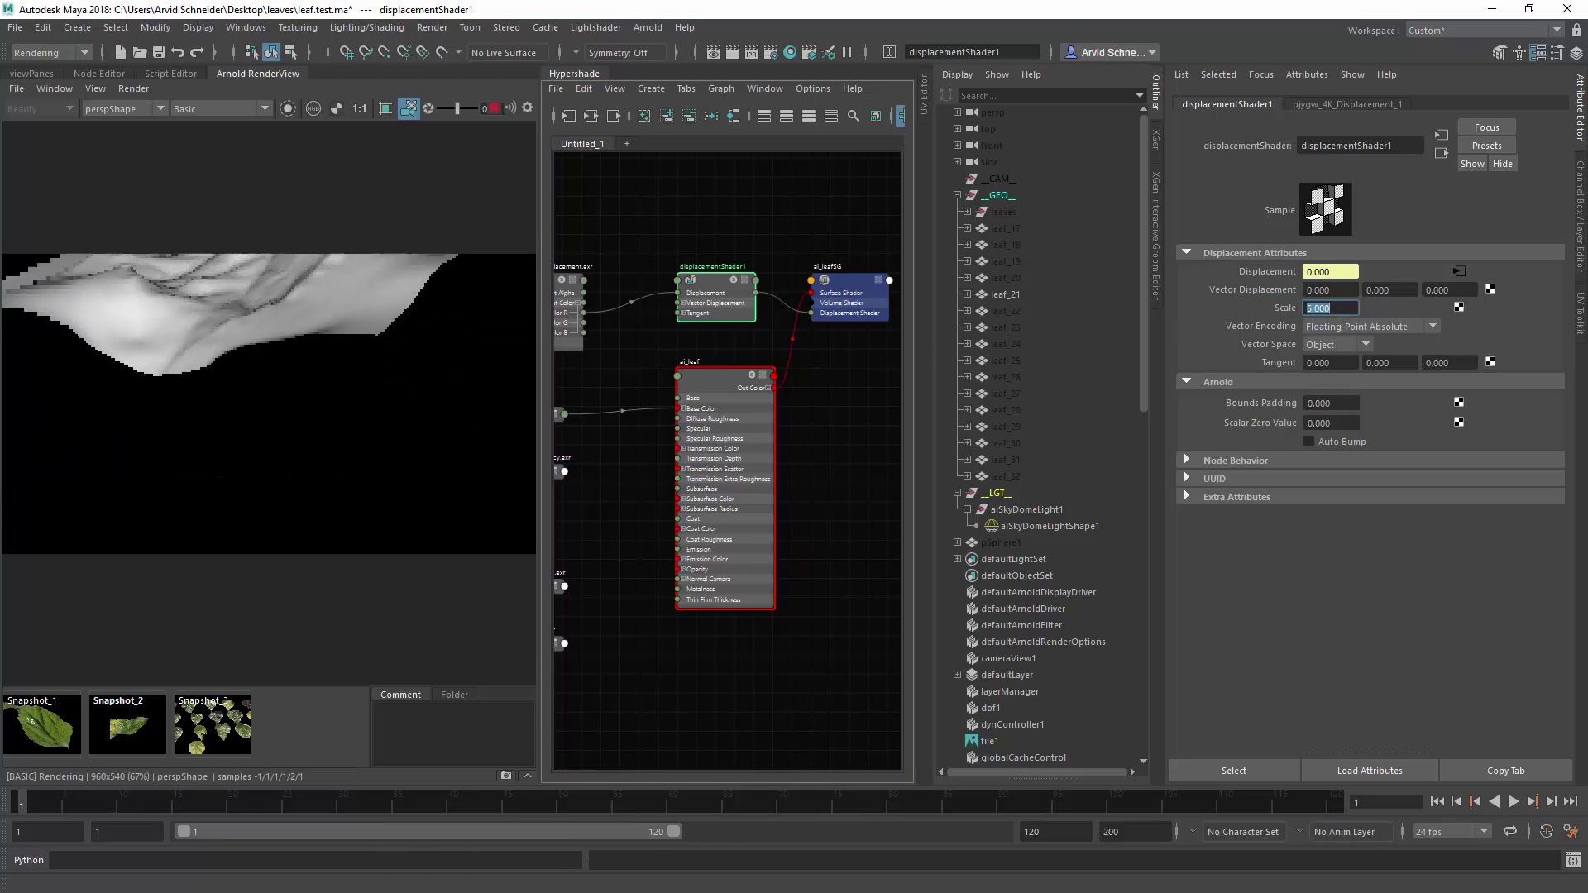
alt+drag(315, 388, 202, 389)
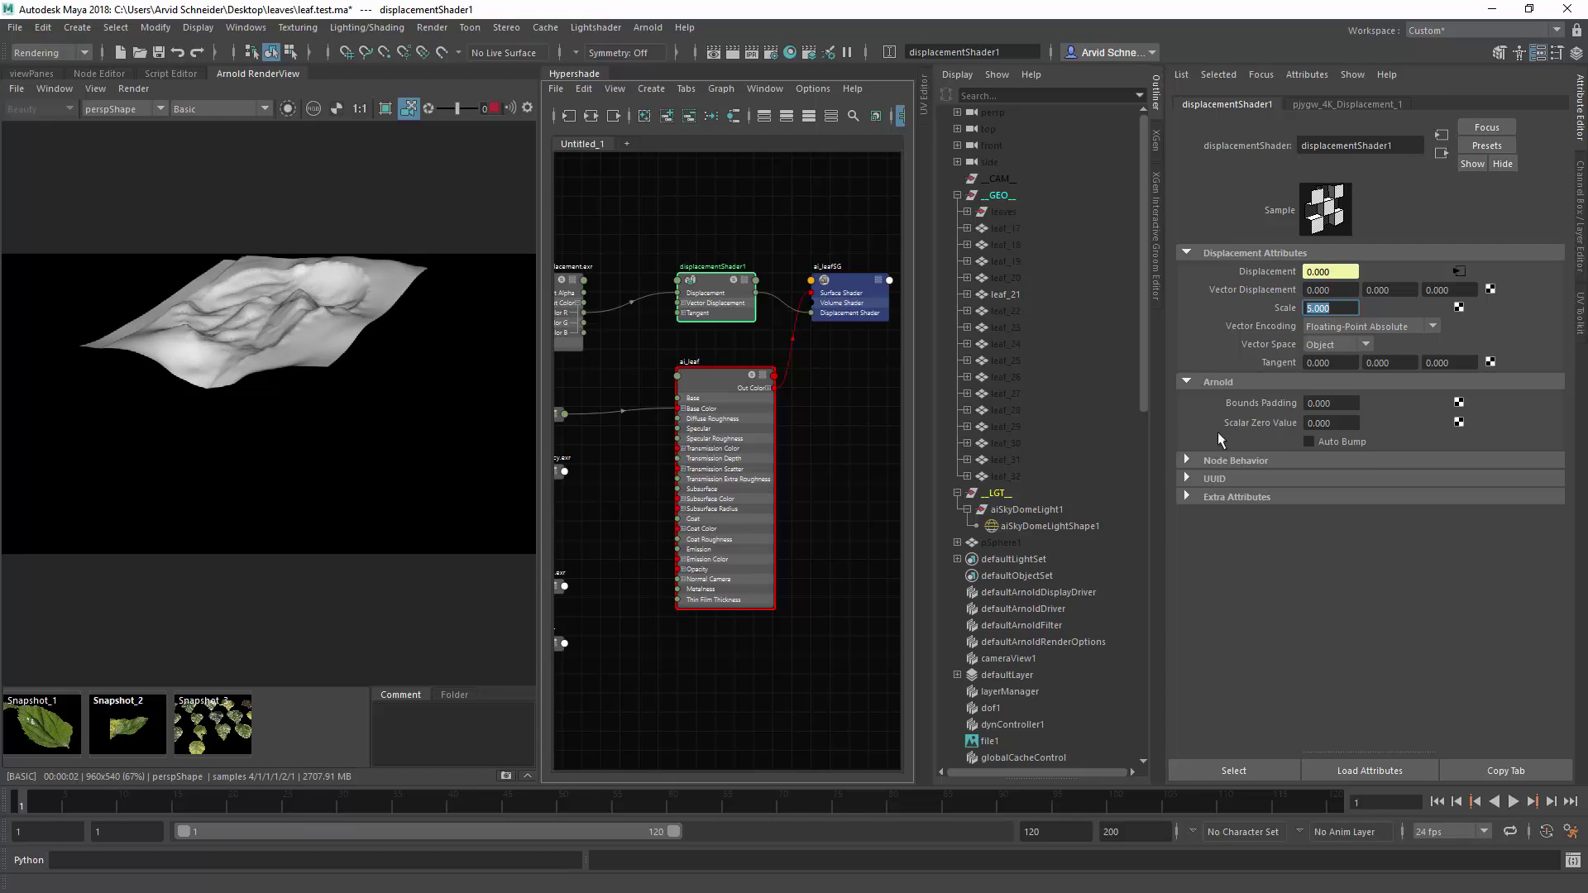
Set the displacement shader's Scalar Zero Value to 0.5 and check the leaf plane from a lower angle.
click(1347, 422)
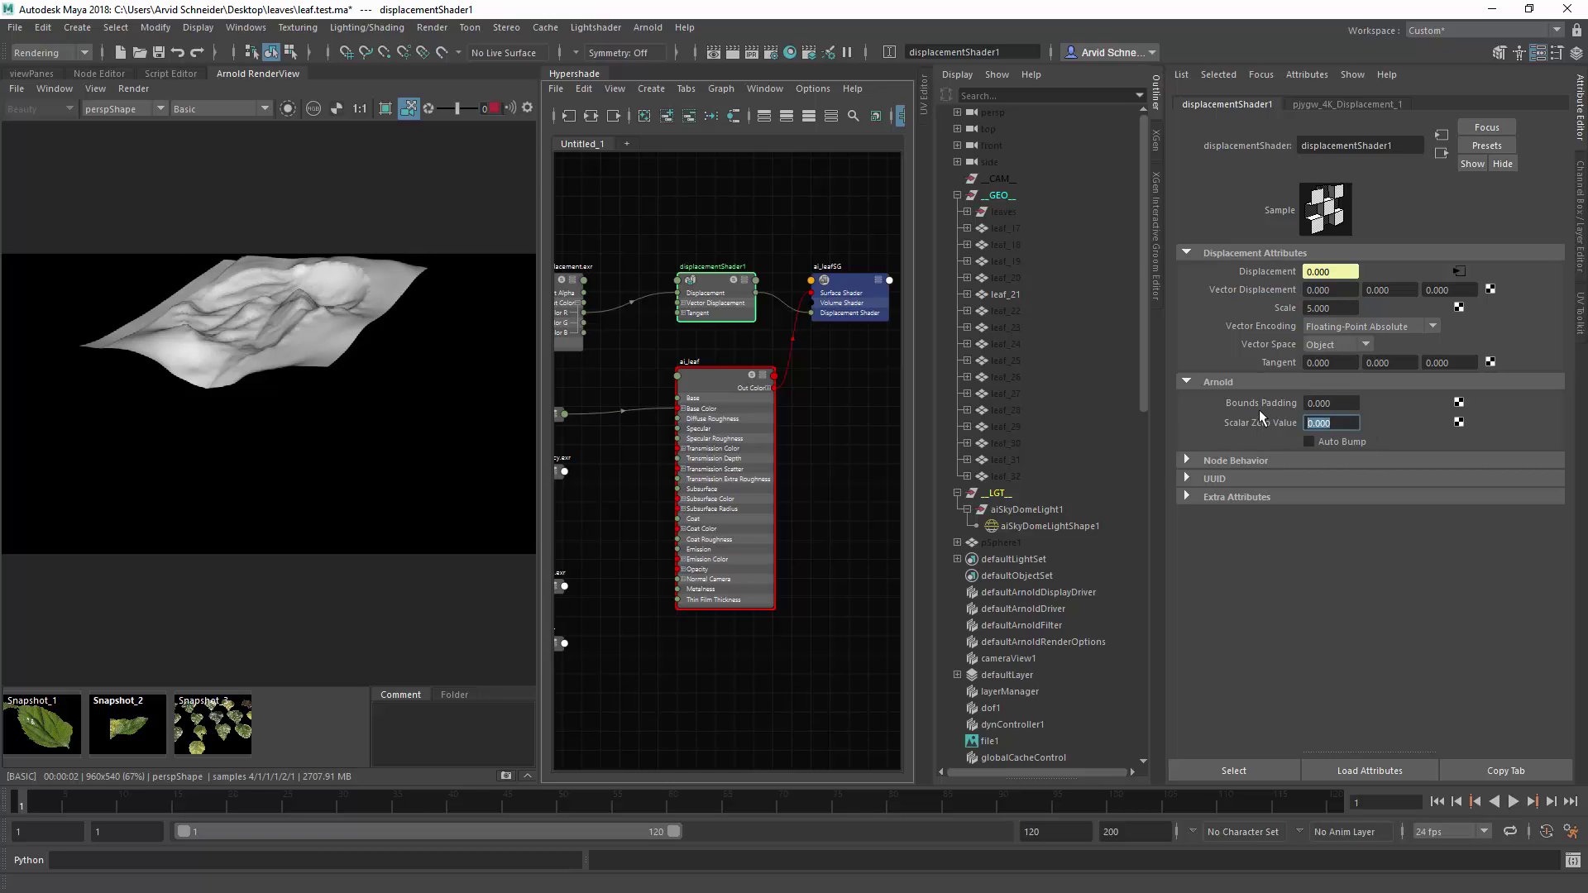
text(0.5)
key(Return)
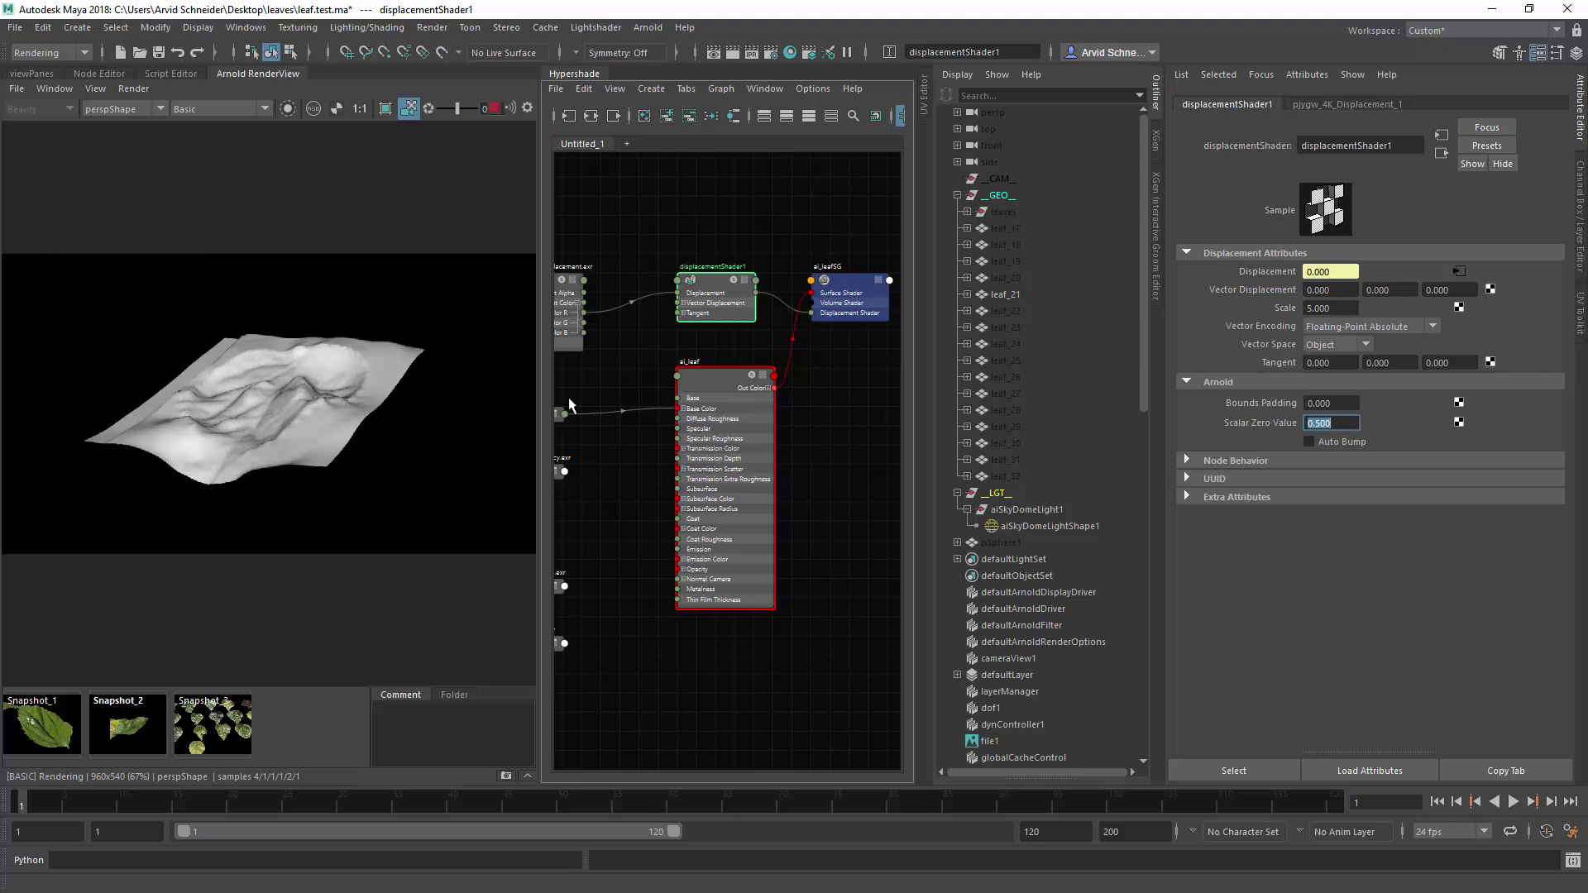
mouse_move(217, 407)
alt+mouse_down()
mouse_move(276, 397)
mouse_move(161, 434)
mouse_move(212, 432)
mouse_move(205, 409)
mouse_move(206, 429)
alt+mouse_up()
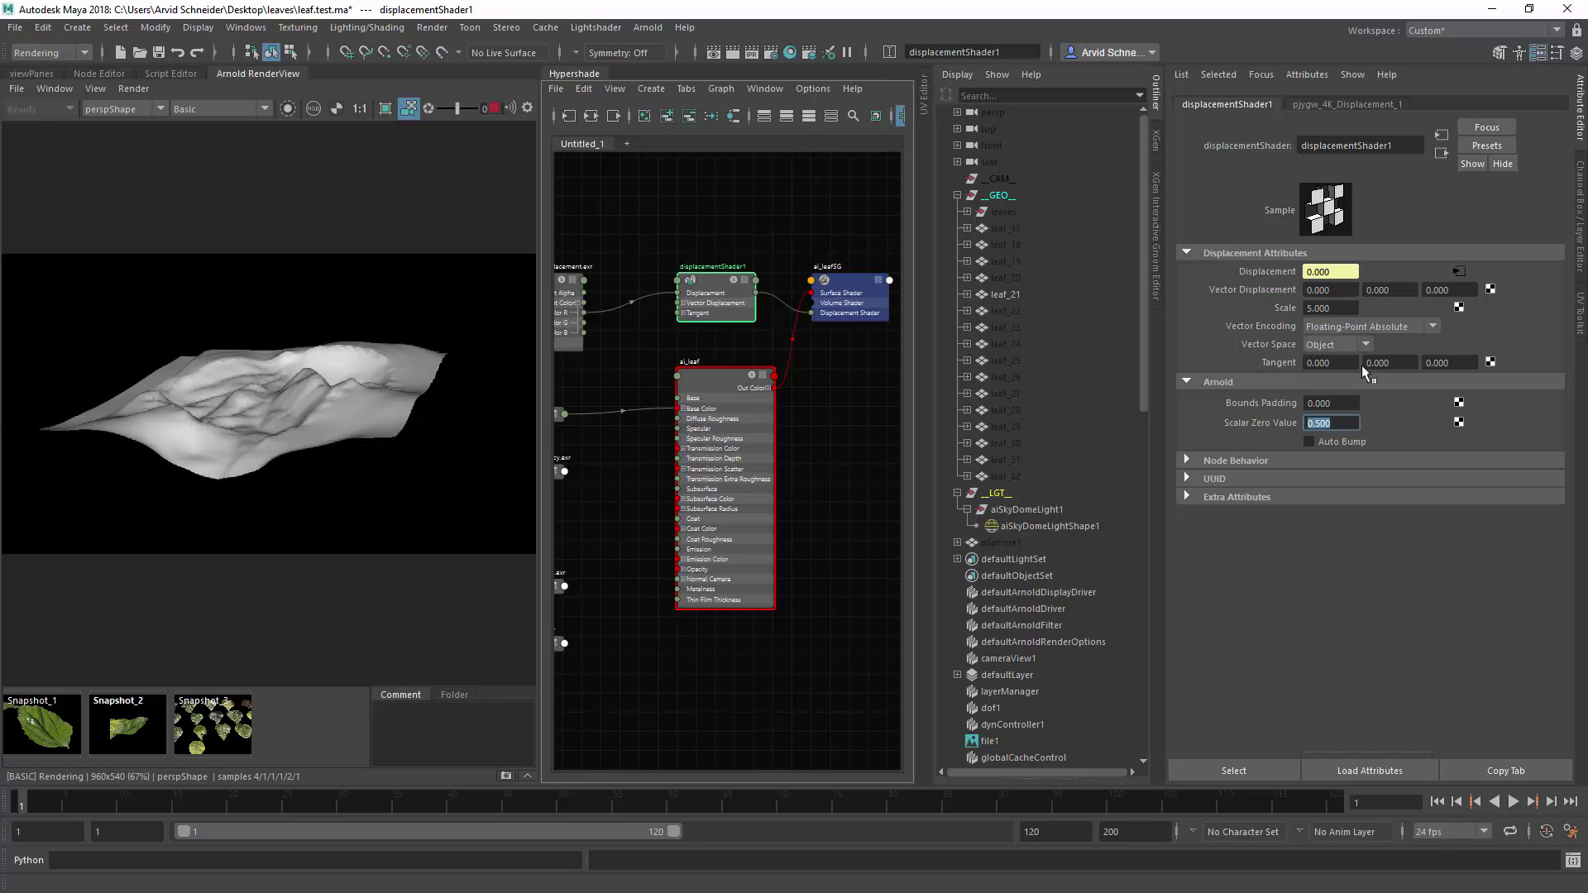
Set the displacement shader's Scale to 3.57 and inspect the leaf relief up close.
ctrl+drag(1354, 314, 1199, 376)
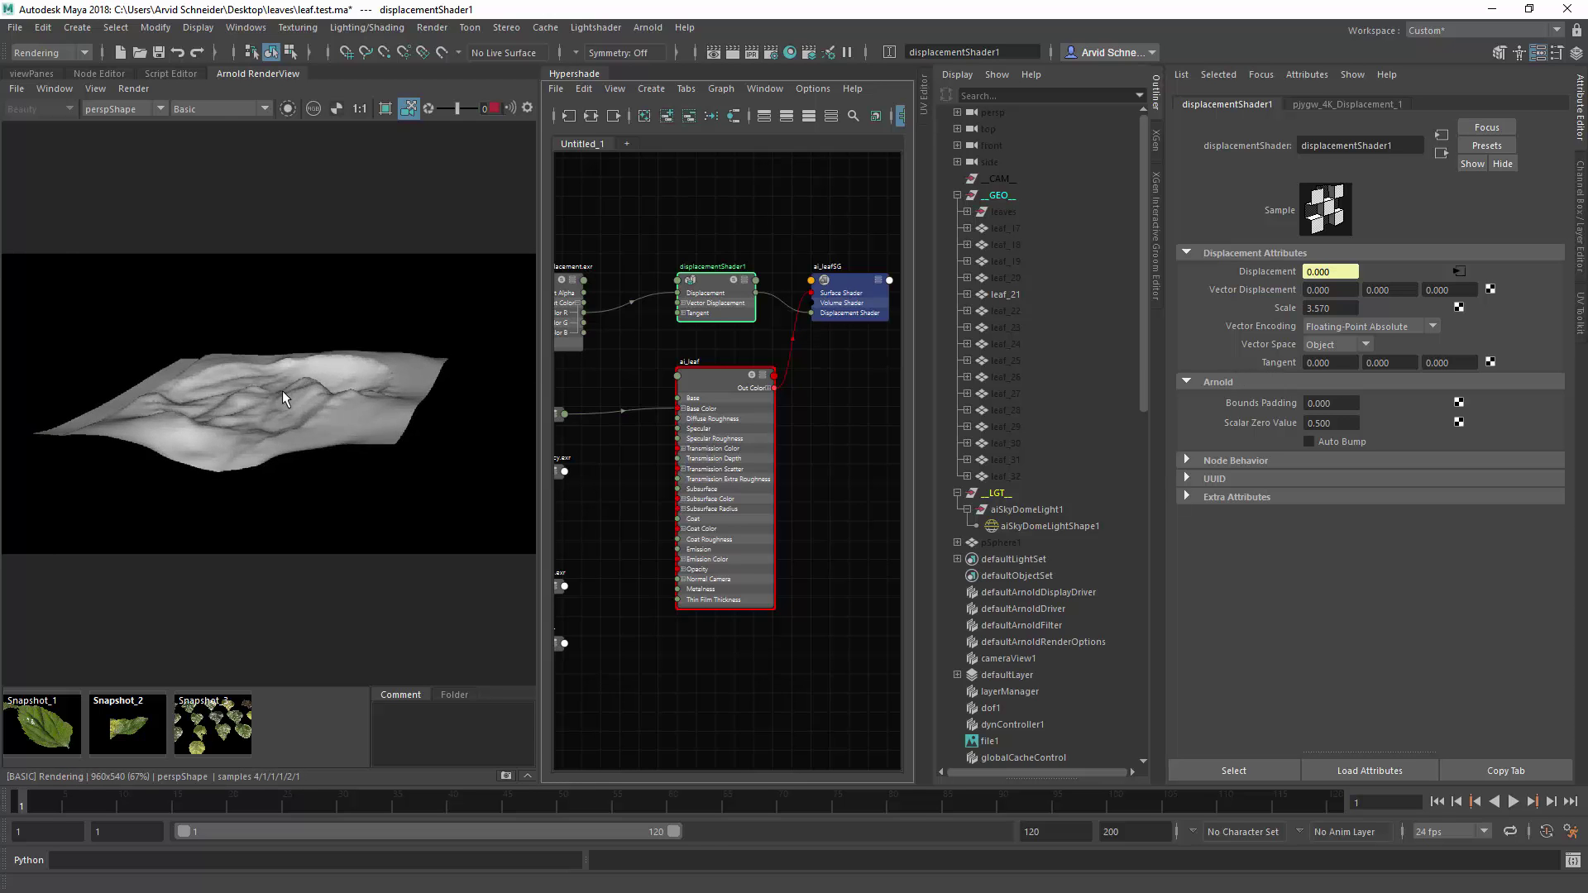
alt+drag(256, 434, 288, 365)
alt+right_drag(339, 415, 399, 409)
mouse_move(399, 409)
alt+mouse_down()
mouse_move(191, 410)
mouse_move(395, 400)
mouse_move(401, 420)
alt+mouse_up()
alt+drag(251, 358, 403, 424)
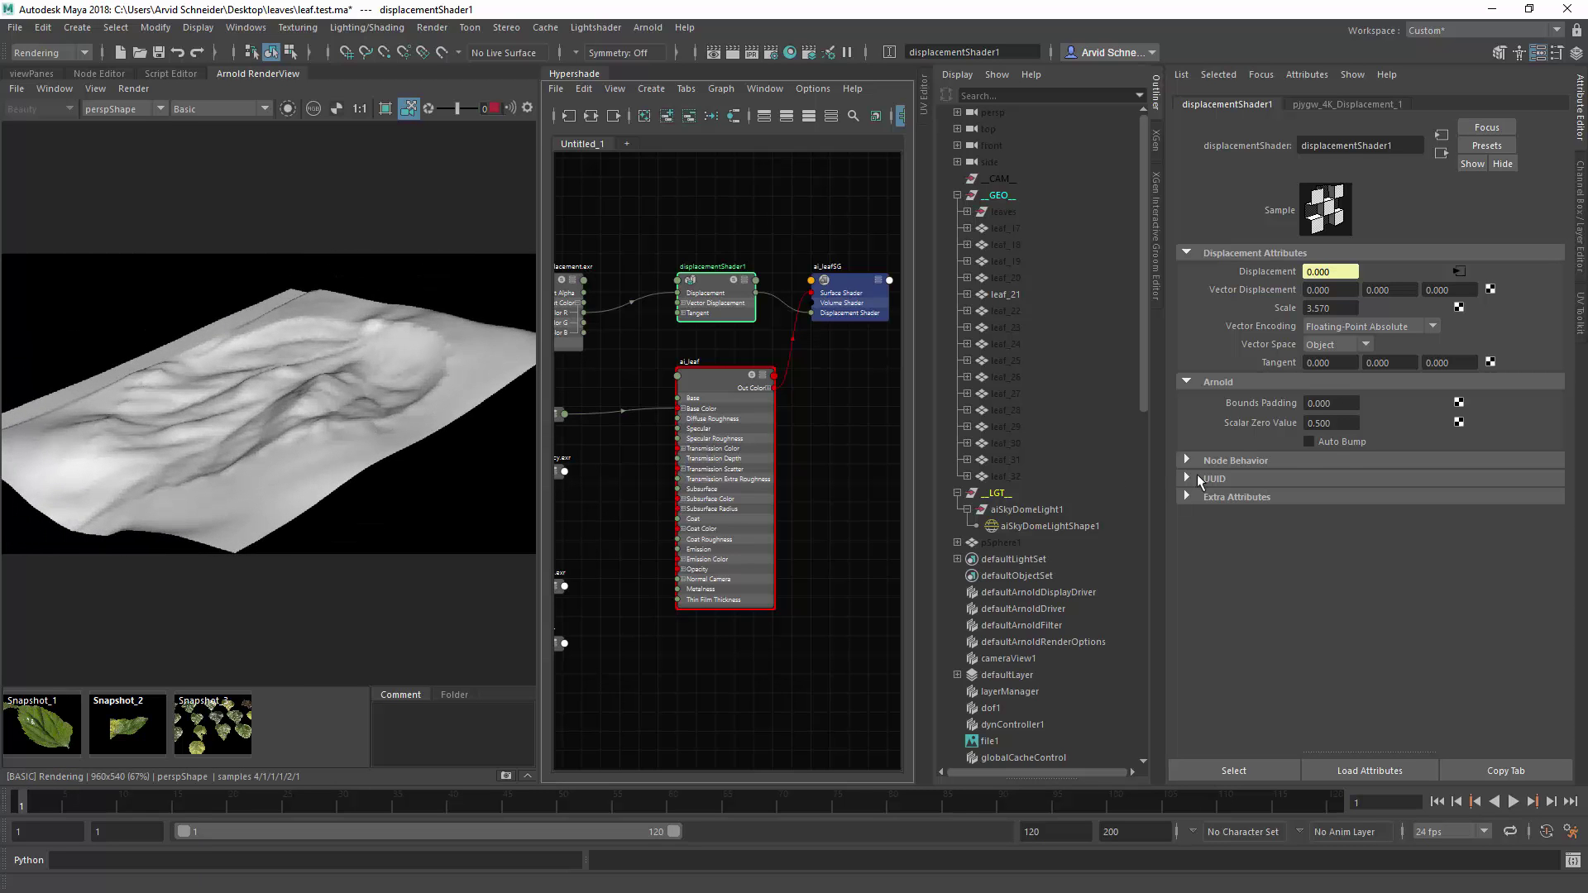
Turn on Auto Bump in the displacement shader's Arnold attributes and set its Scale to 2.87.
click(1309, 442)
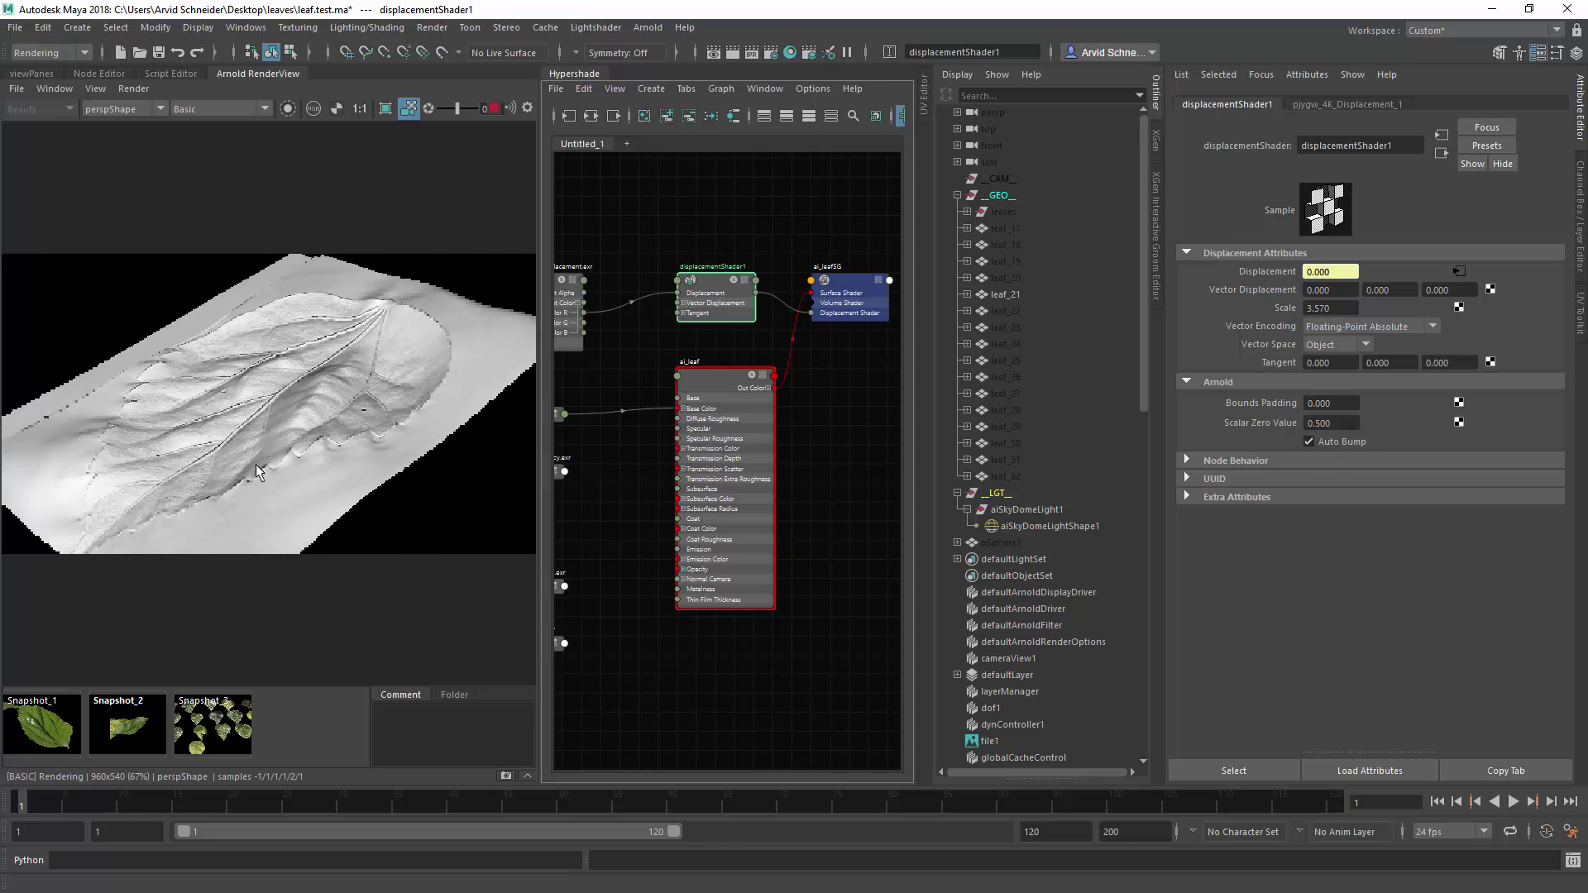
alt+middle_drag(213, 466, 227, 423)
alt+right_drag(226, 422, 383, 359)
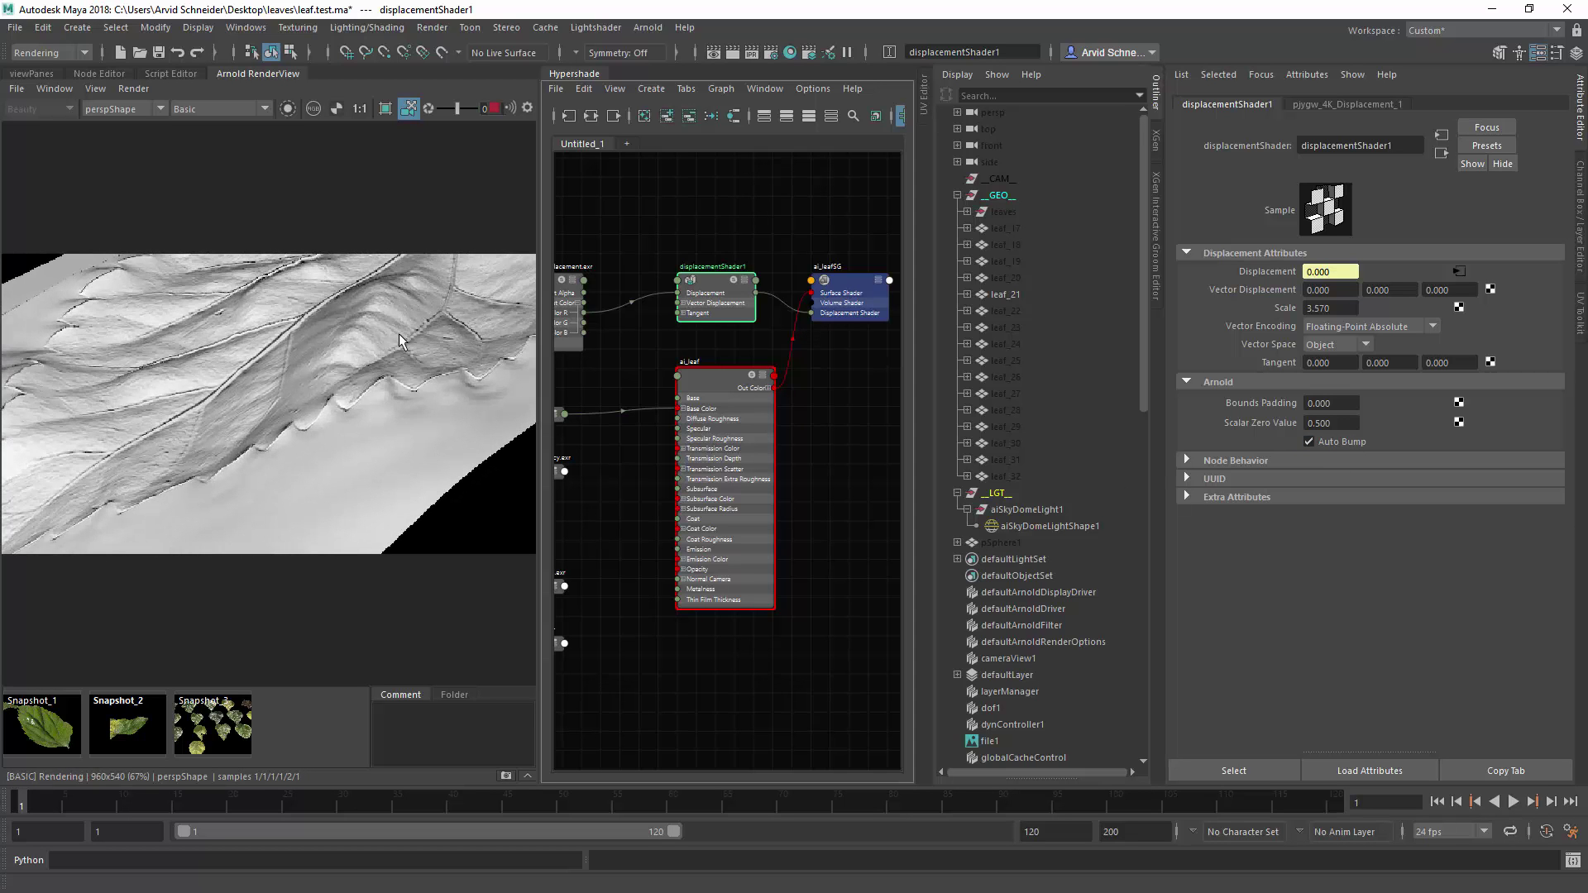
alt+drag(382, 364, 286, 370)
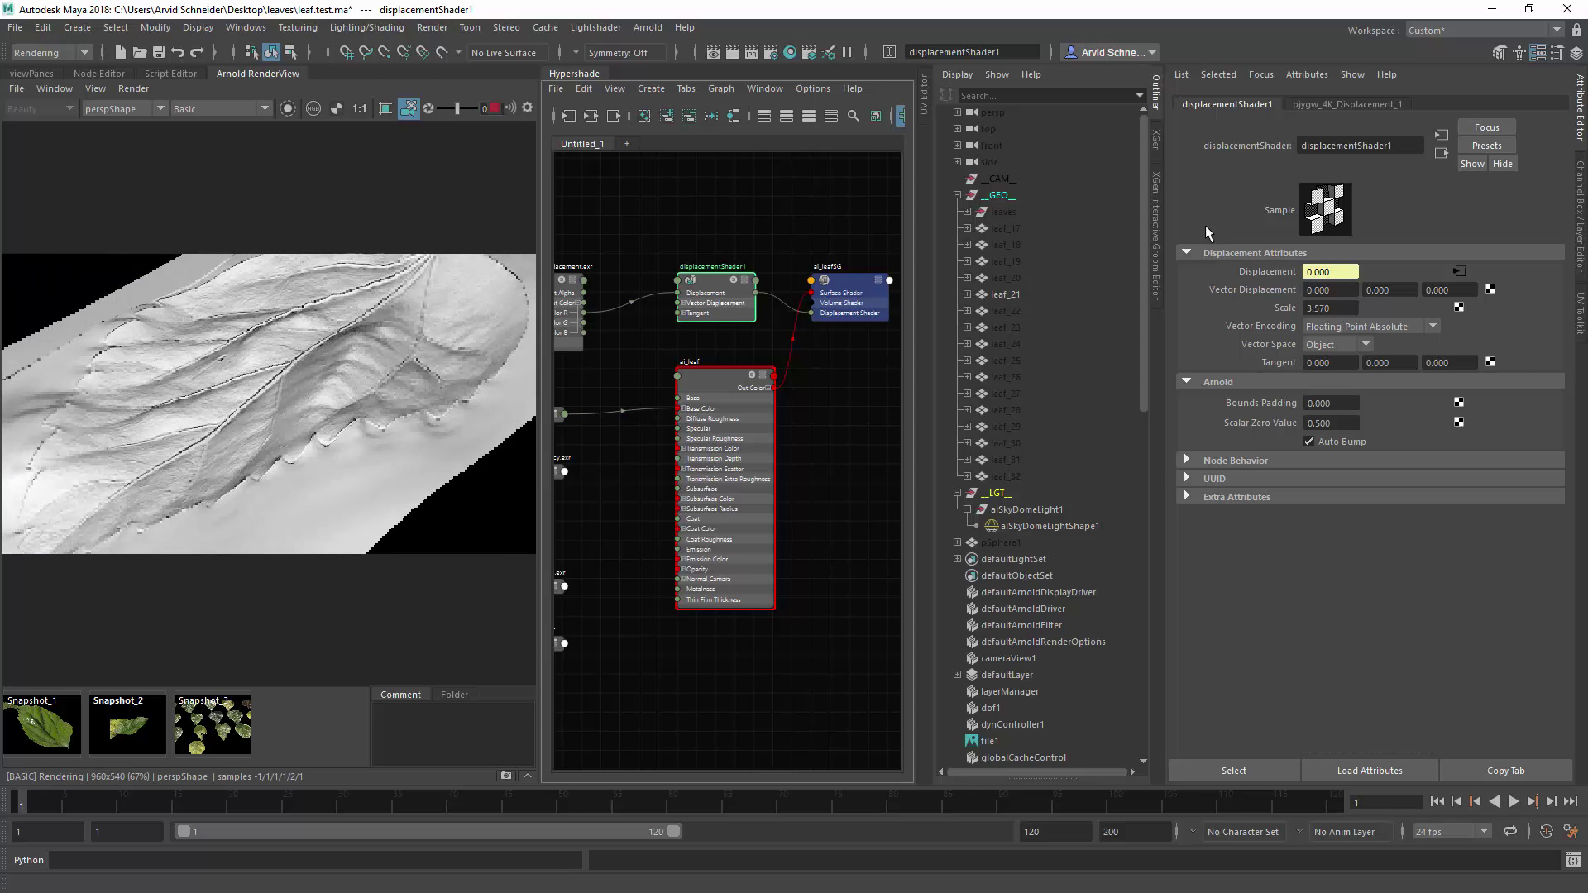
ctrl+drag(1334, 310, 1279, 325)
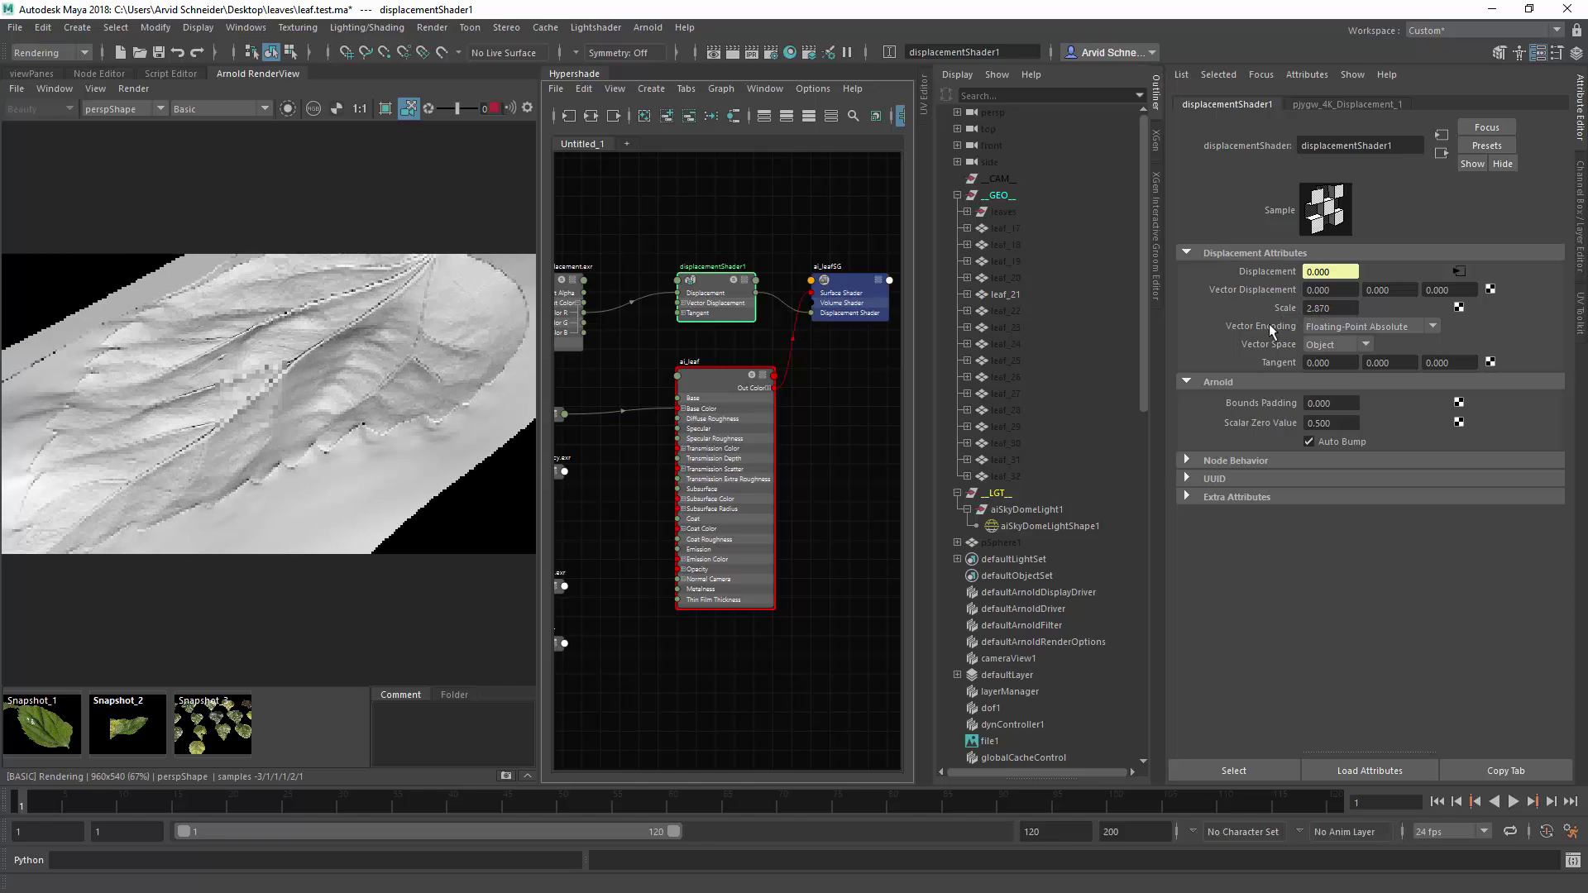
Examine the displaced leaf from another angle in Lighting and Occlusion debug shading.
alt+drag(349, 289, 316, 325)
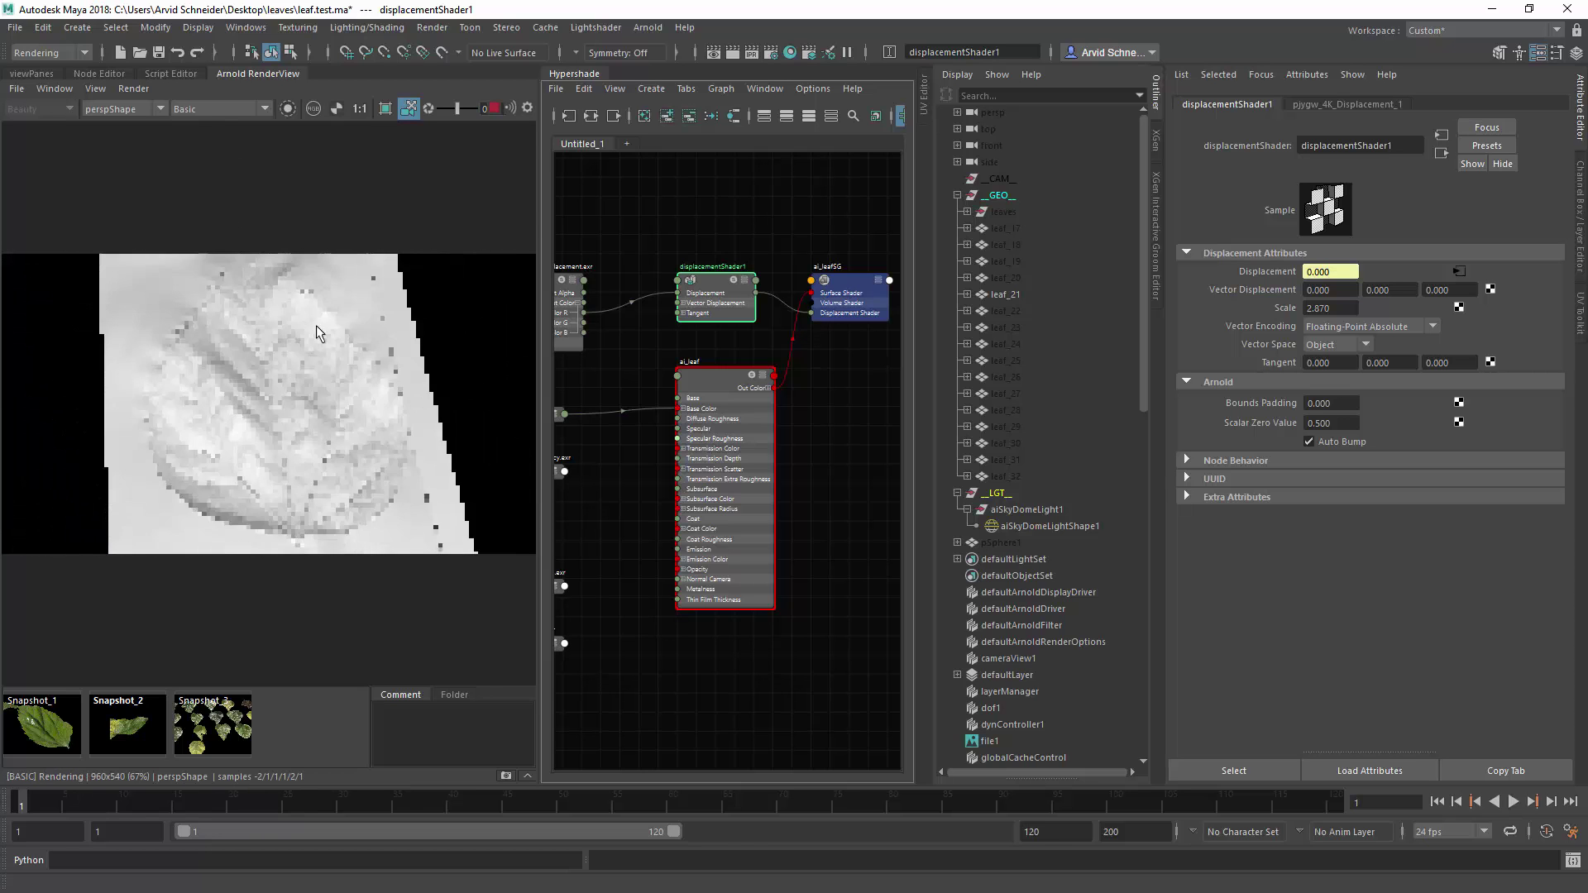
click(206, 144)
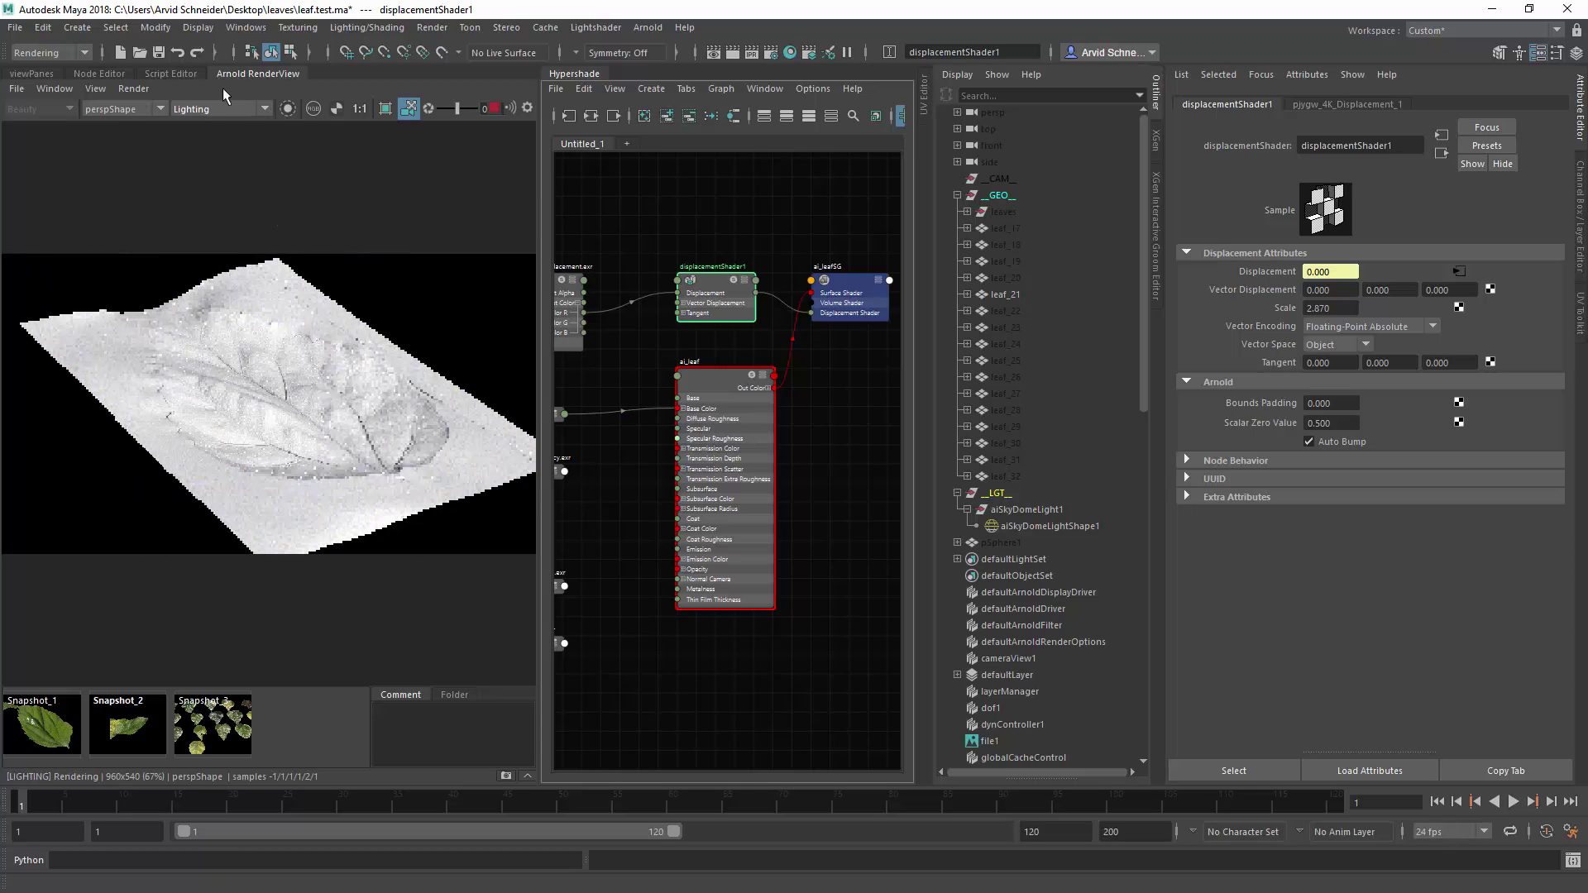
click(215, 109)
click(223, 152)
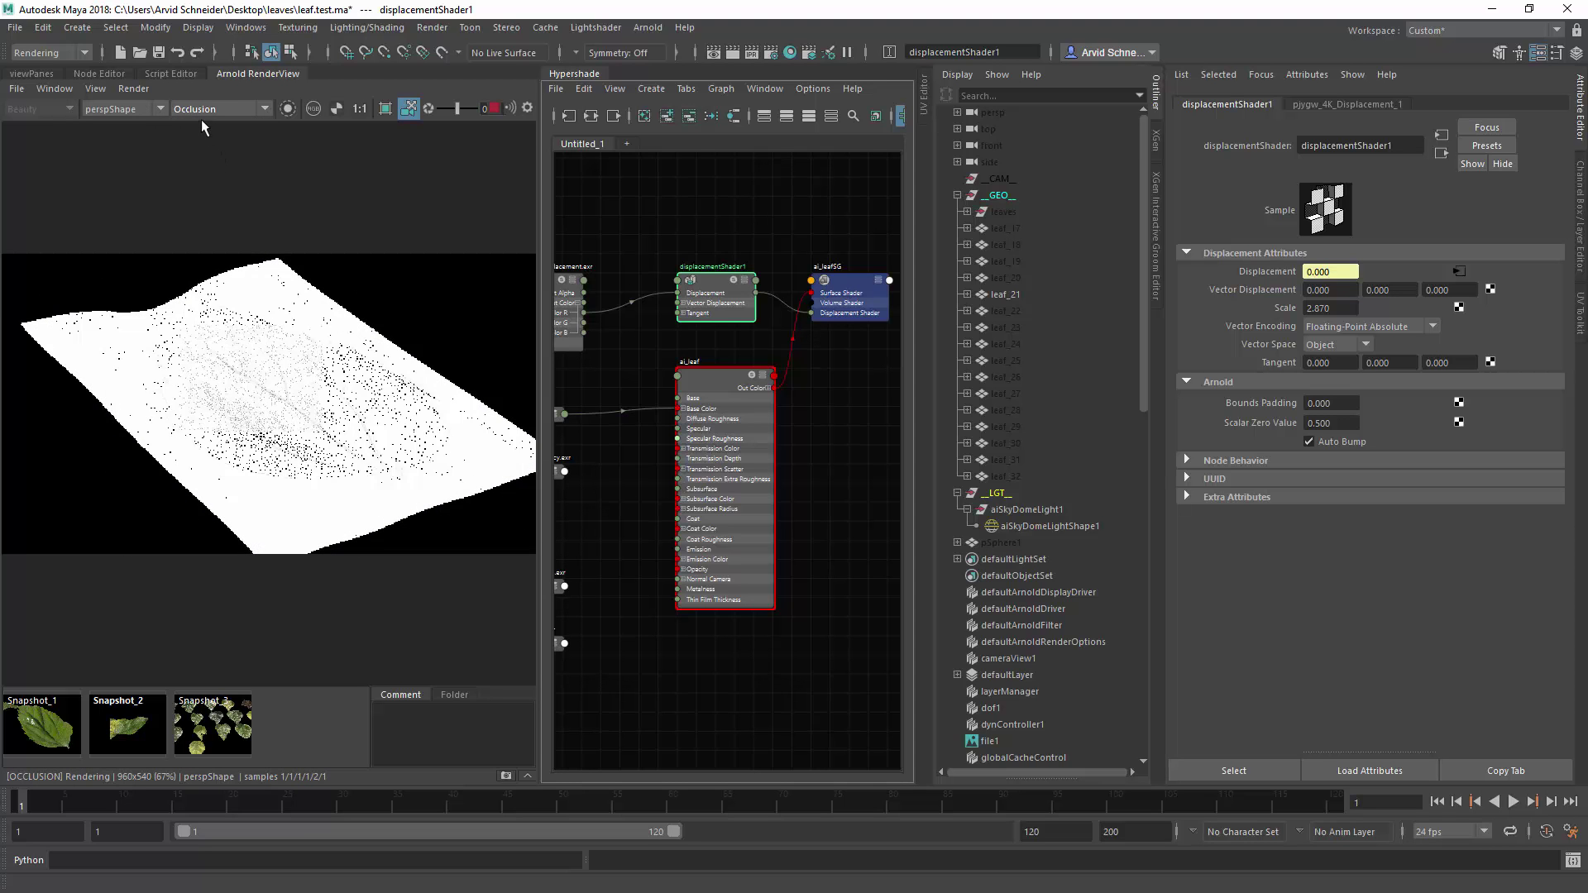
Examine the displaced leaf plane from several angles in Wireframe, Shading and Basic debug shading.
click(212, 109)
click(215, 164)
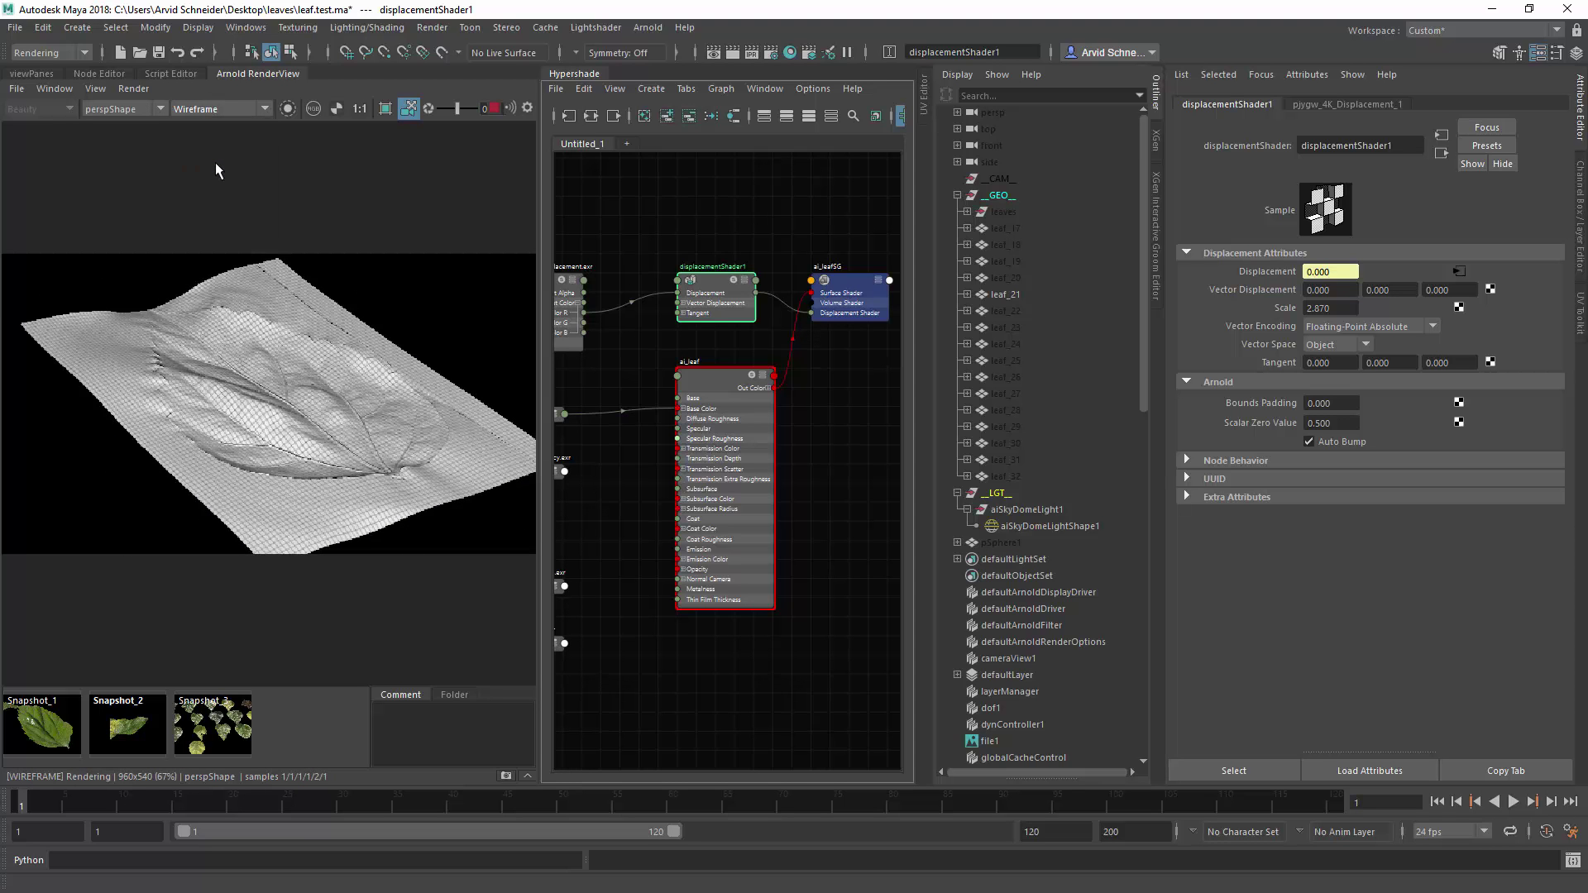
alt+drag(299, 410, 260, 465)
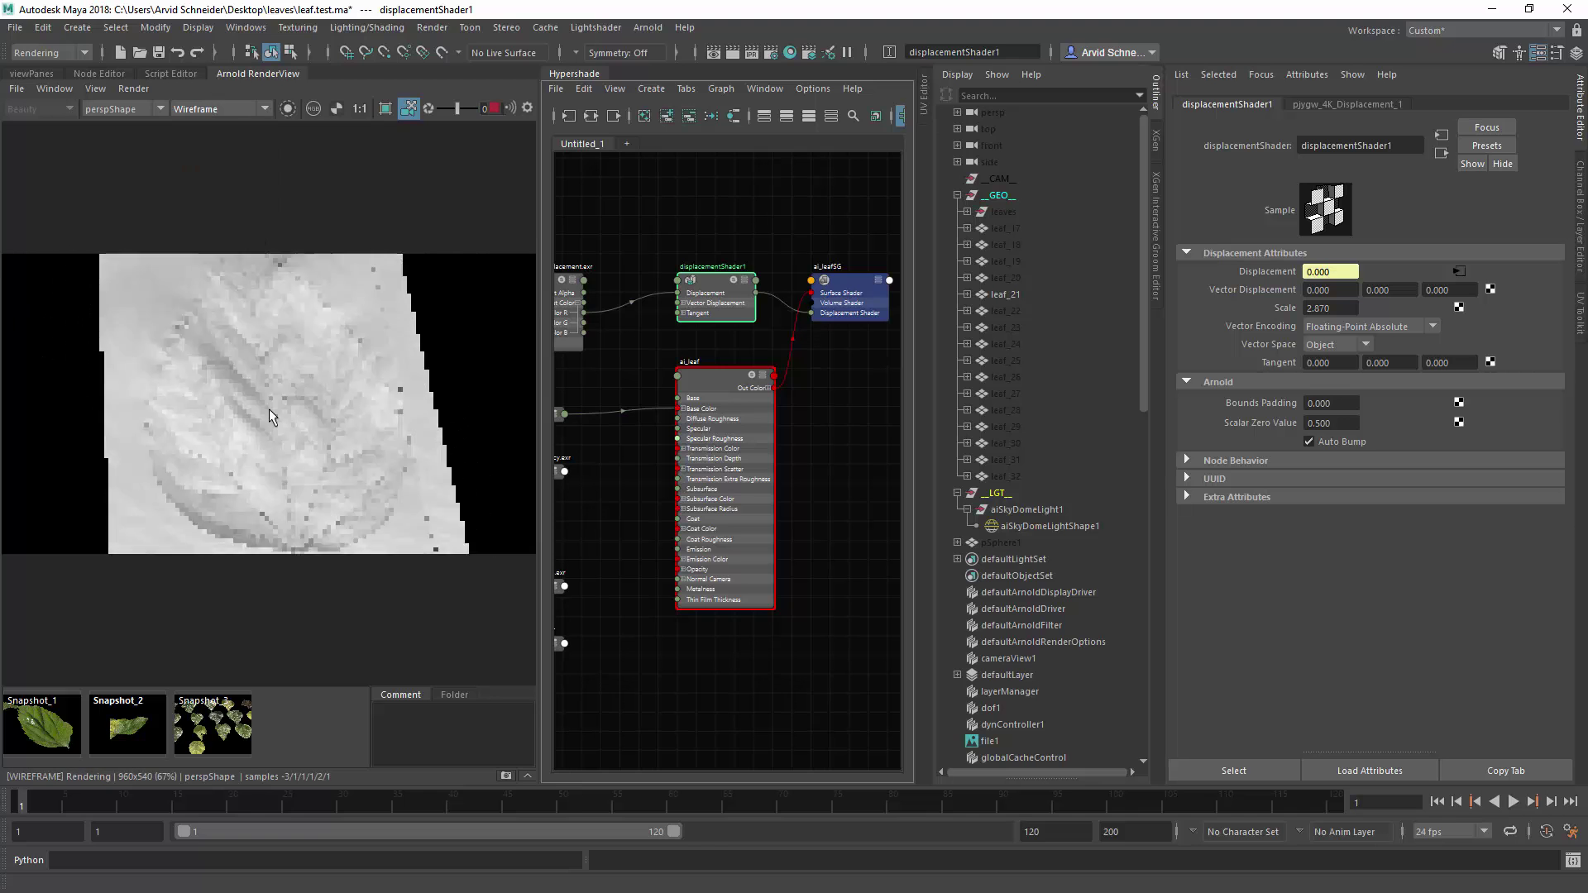
click(231, 109)
click(222, 121)
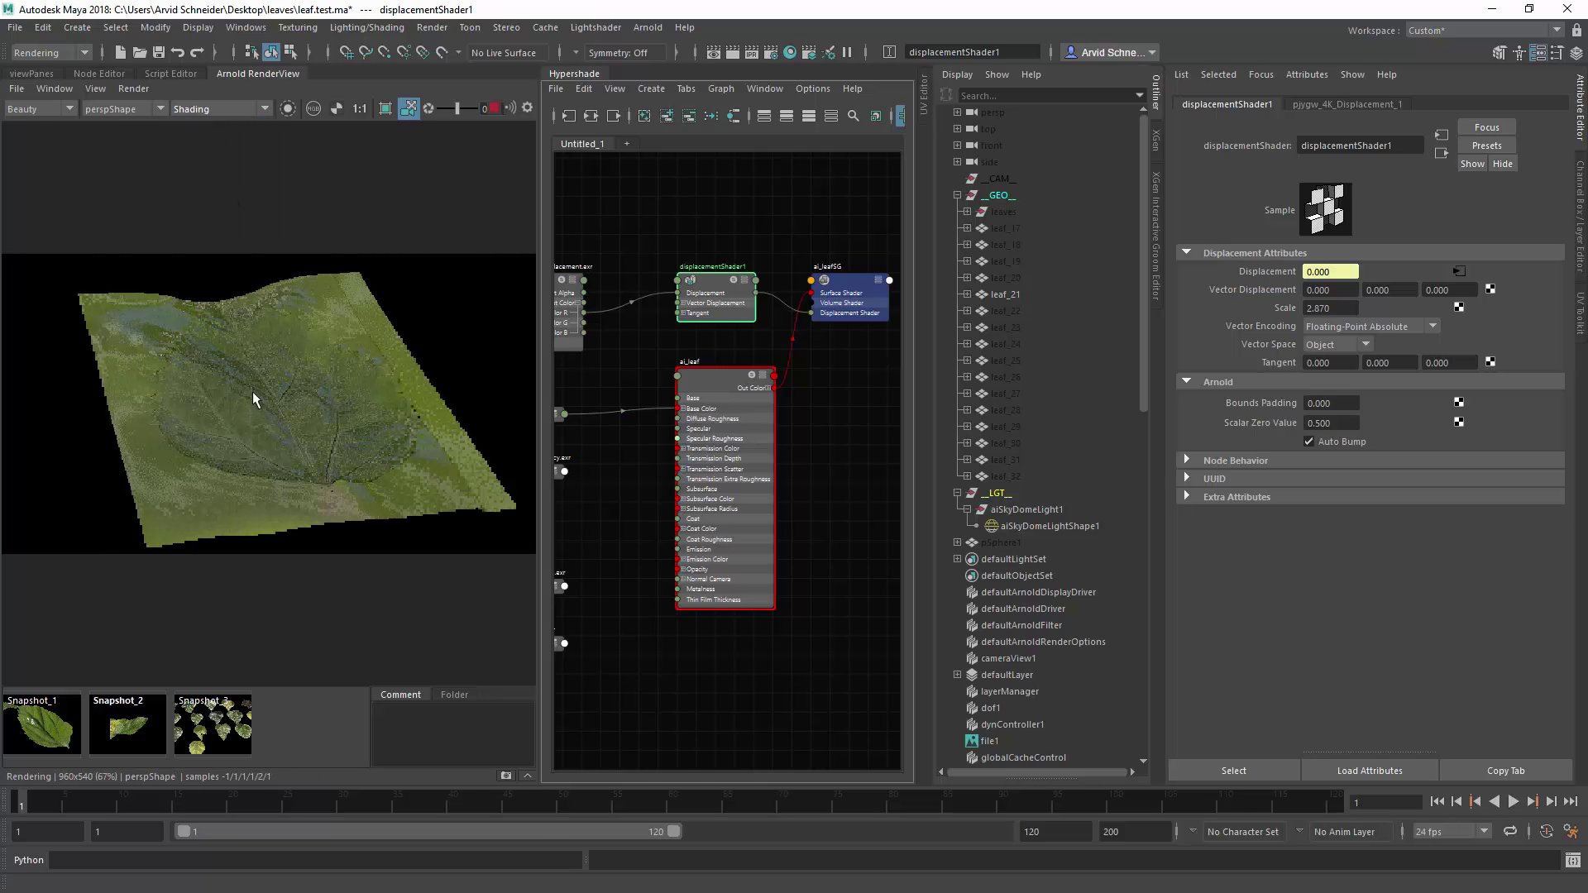
alt+drag(252, 390, 250, 139)
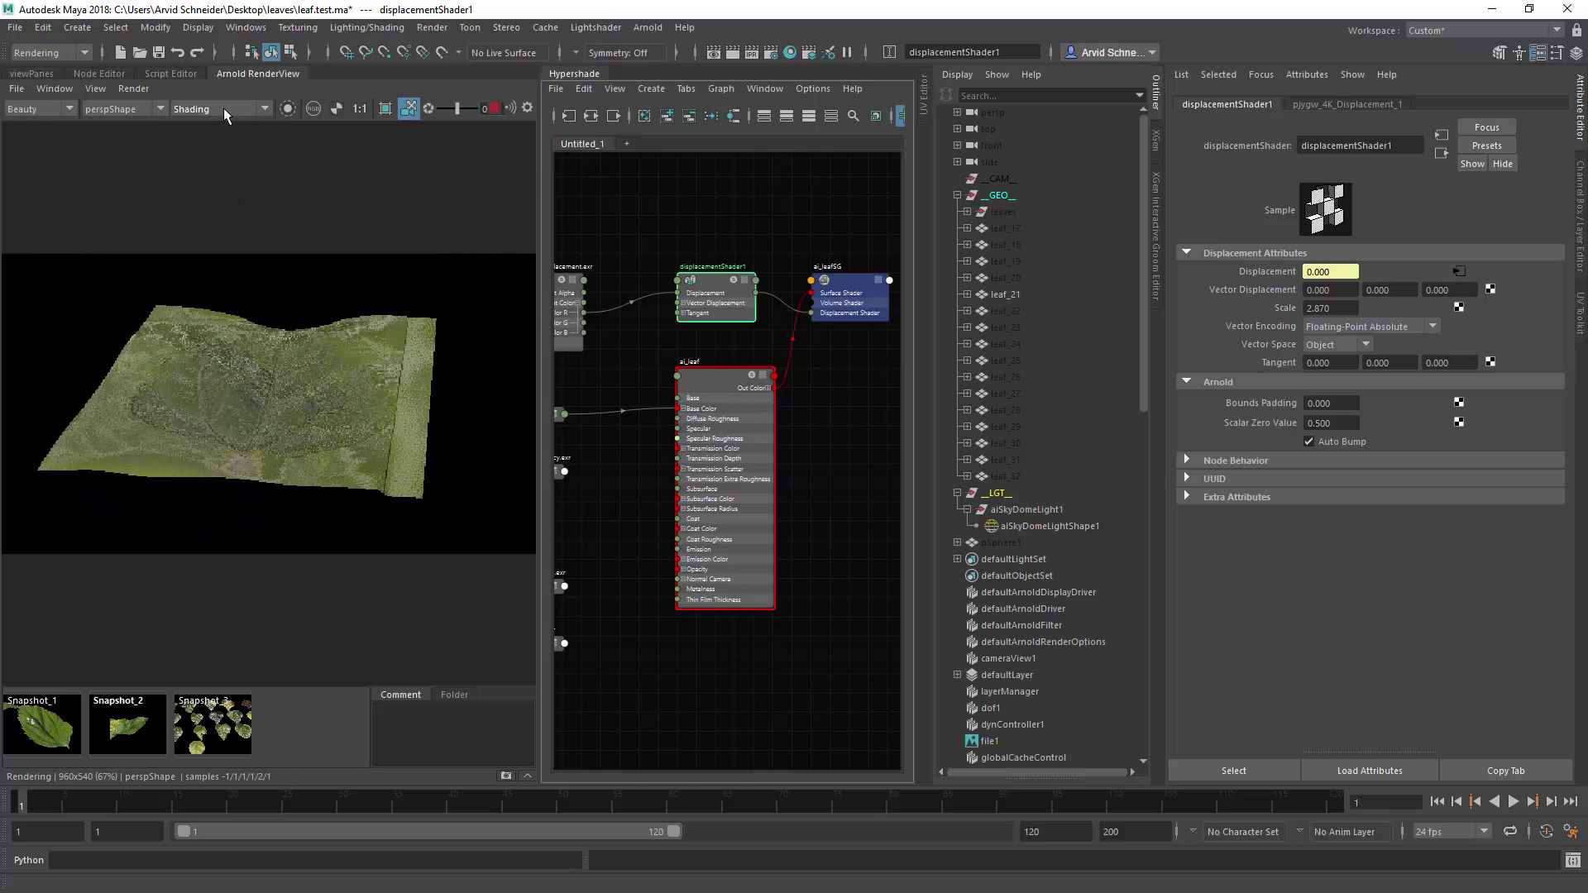
click(223, 108)
click(205, 136)
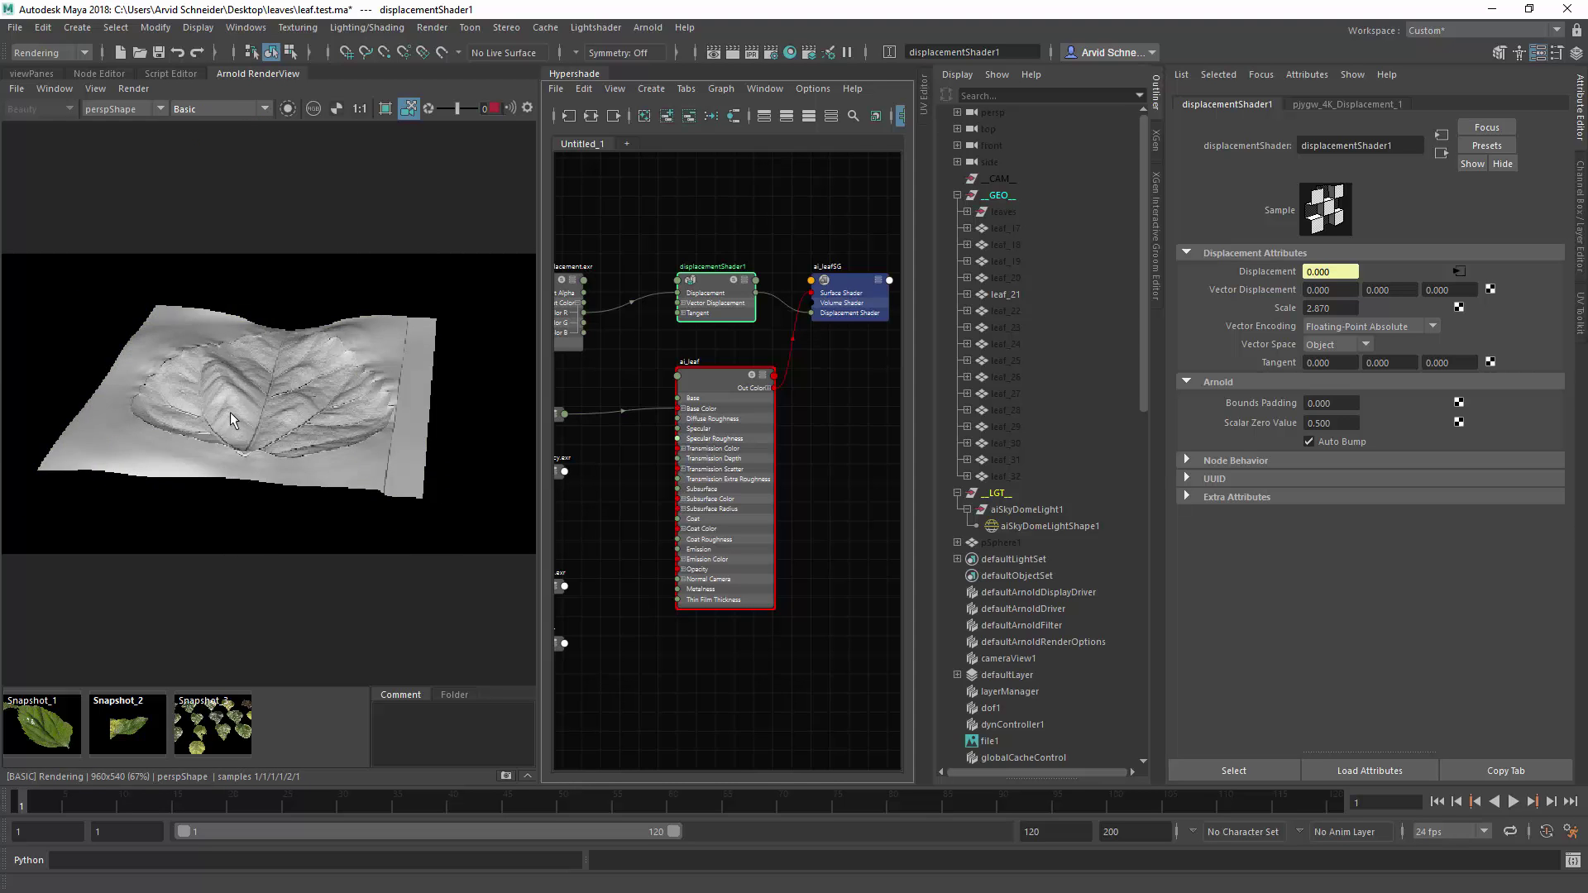
alt+drag(379, 403, 106, 426)
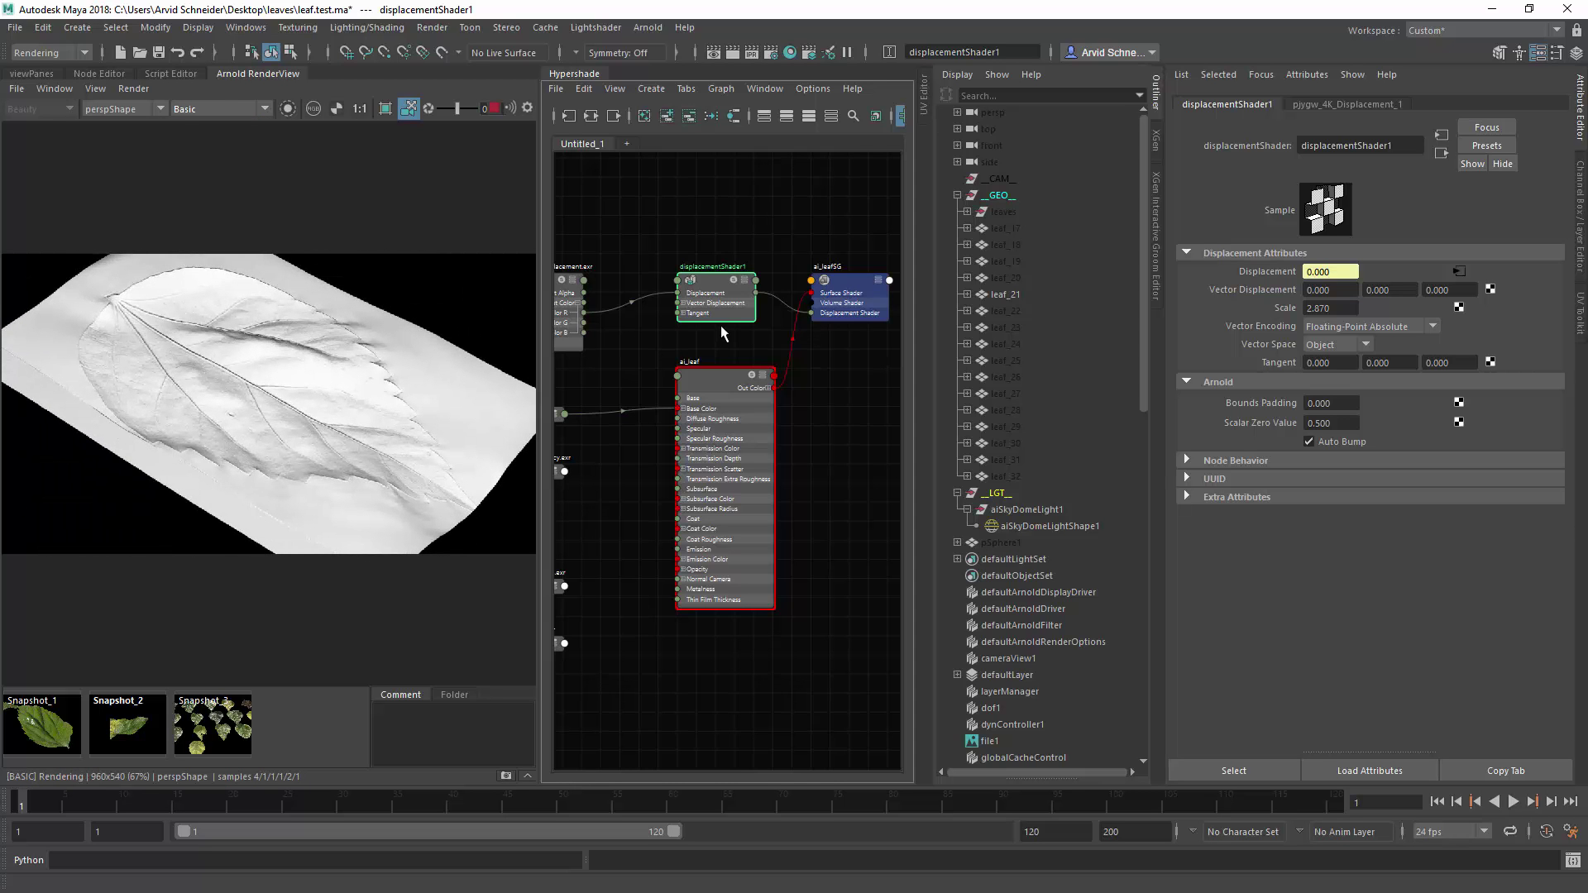
alt+drag(182, 402, 773, 455)
Connect the Opacity texture's Out Color to ai_leaf's Opacity input and preview the mask in isolation.
alt+middle_drag(647, 361, 732, 381)
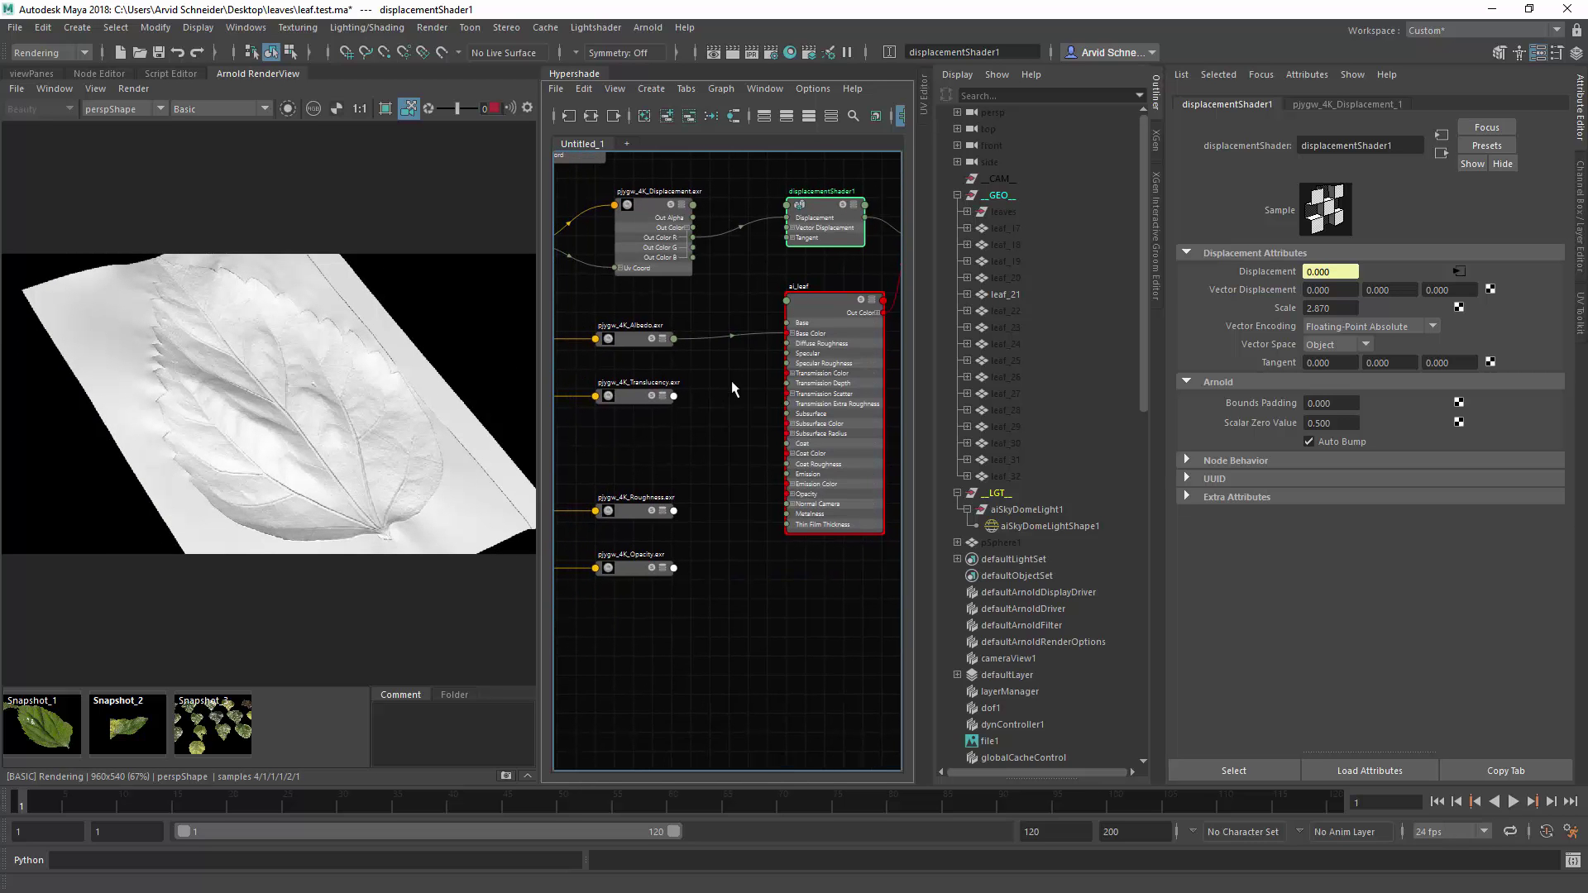
click(638, 566)
key(3)
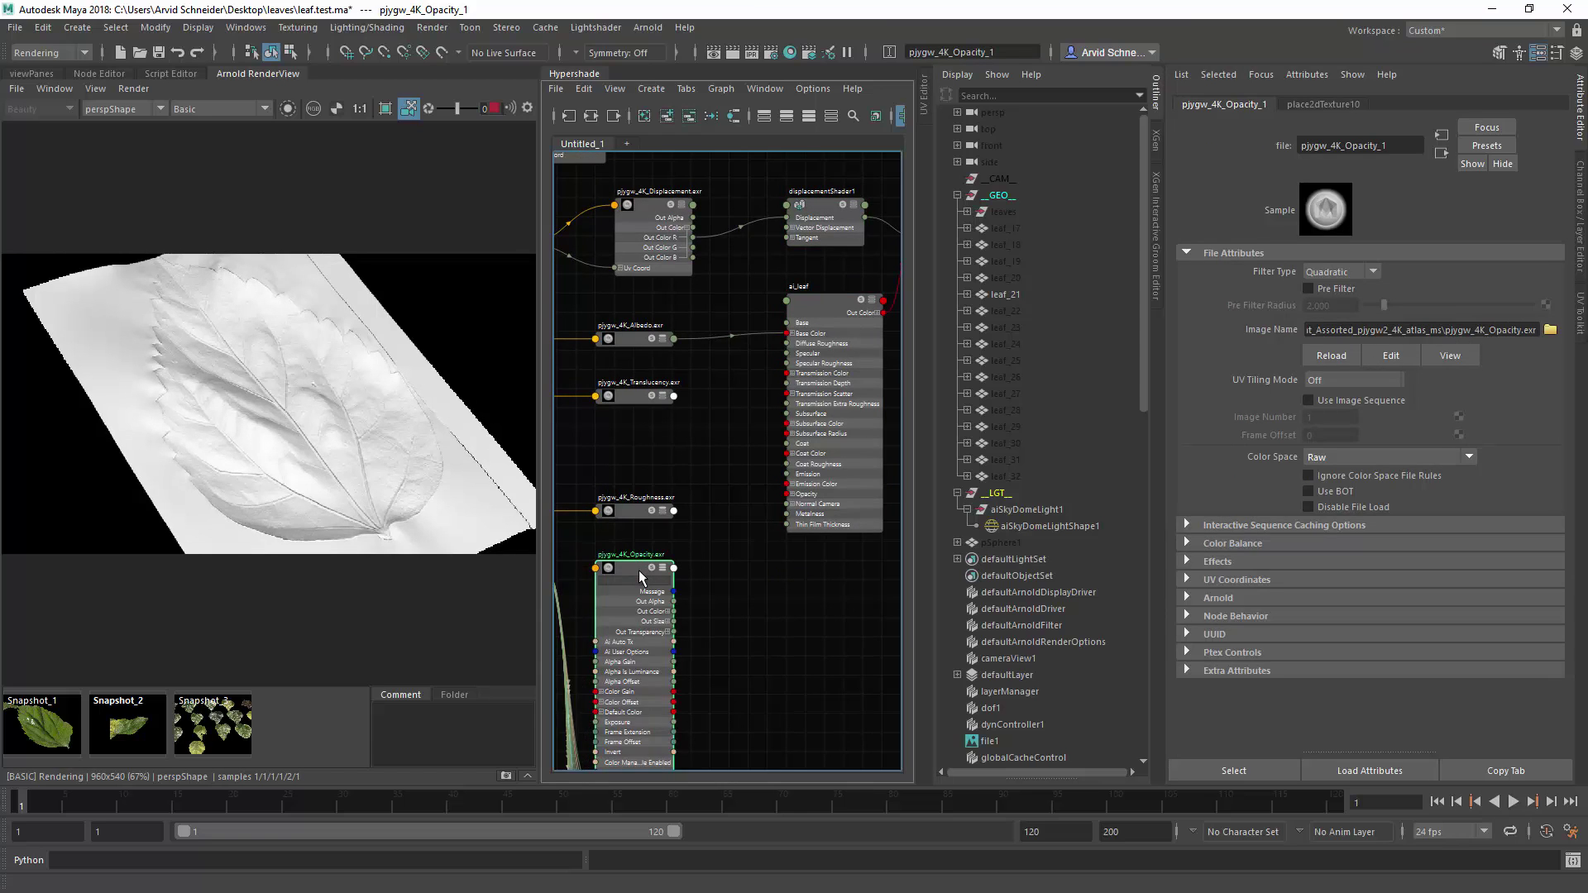
key(1)
key(2)
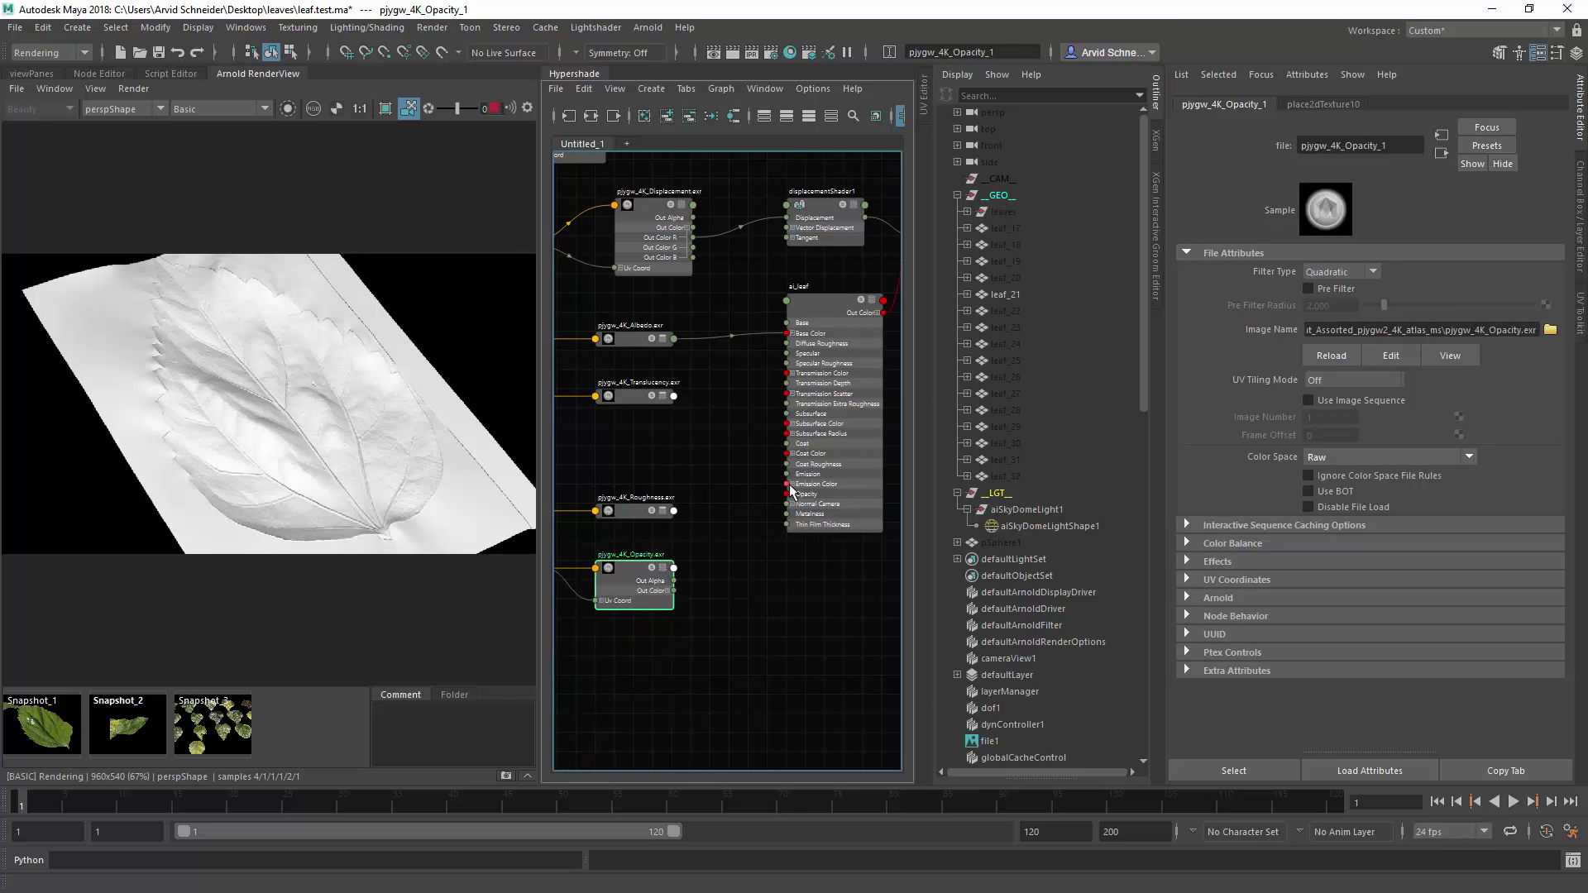
click(821, 310)
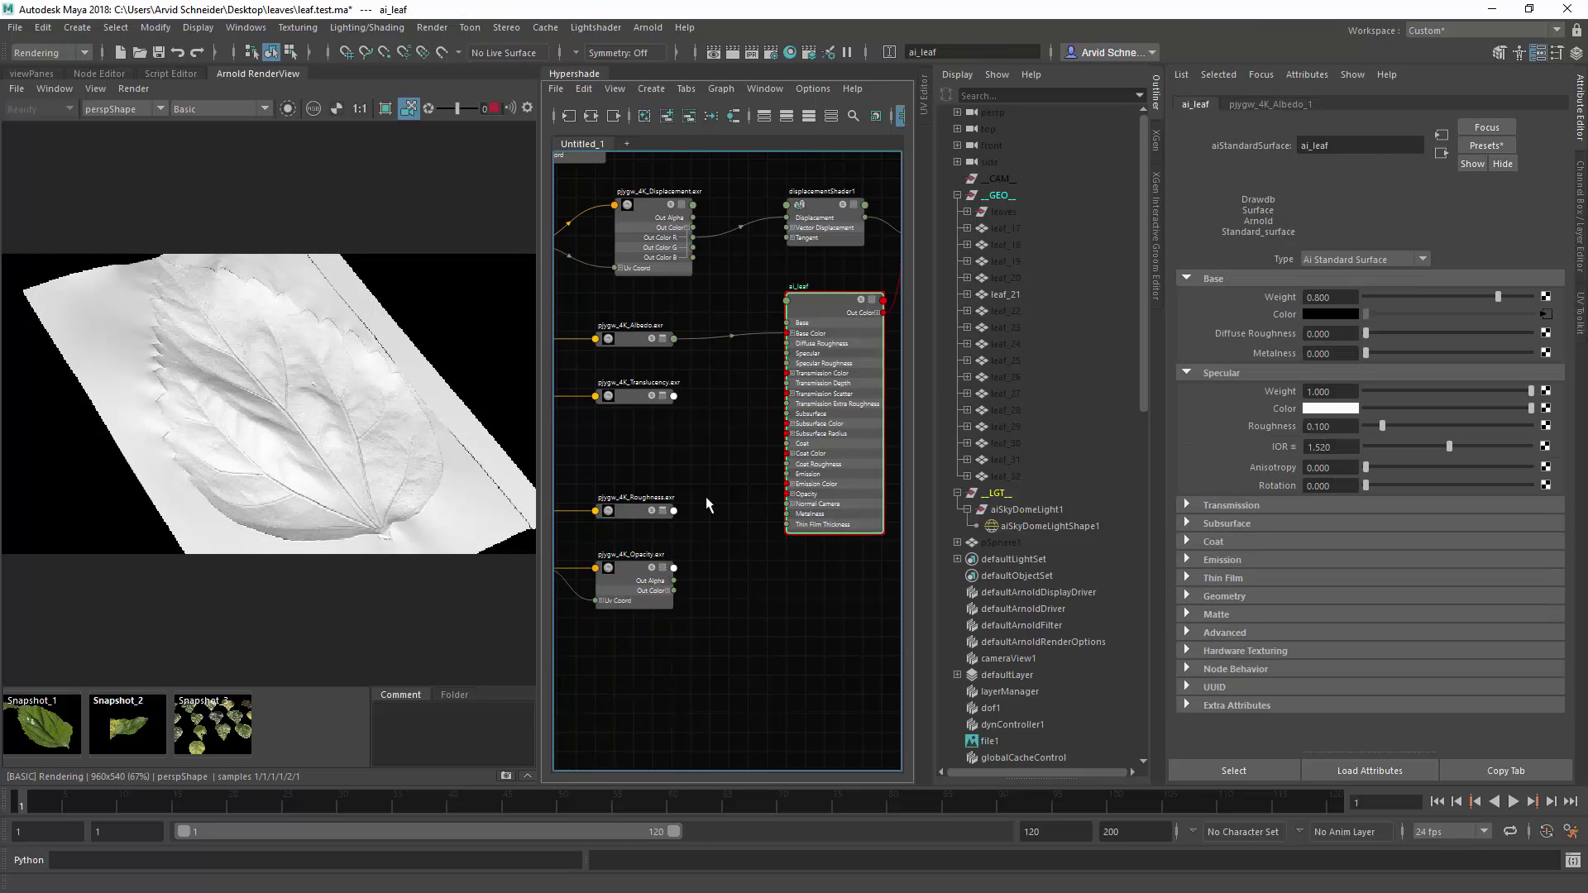
key(ctrl+s)
drag(675, 591, 789, 494)
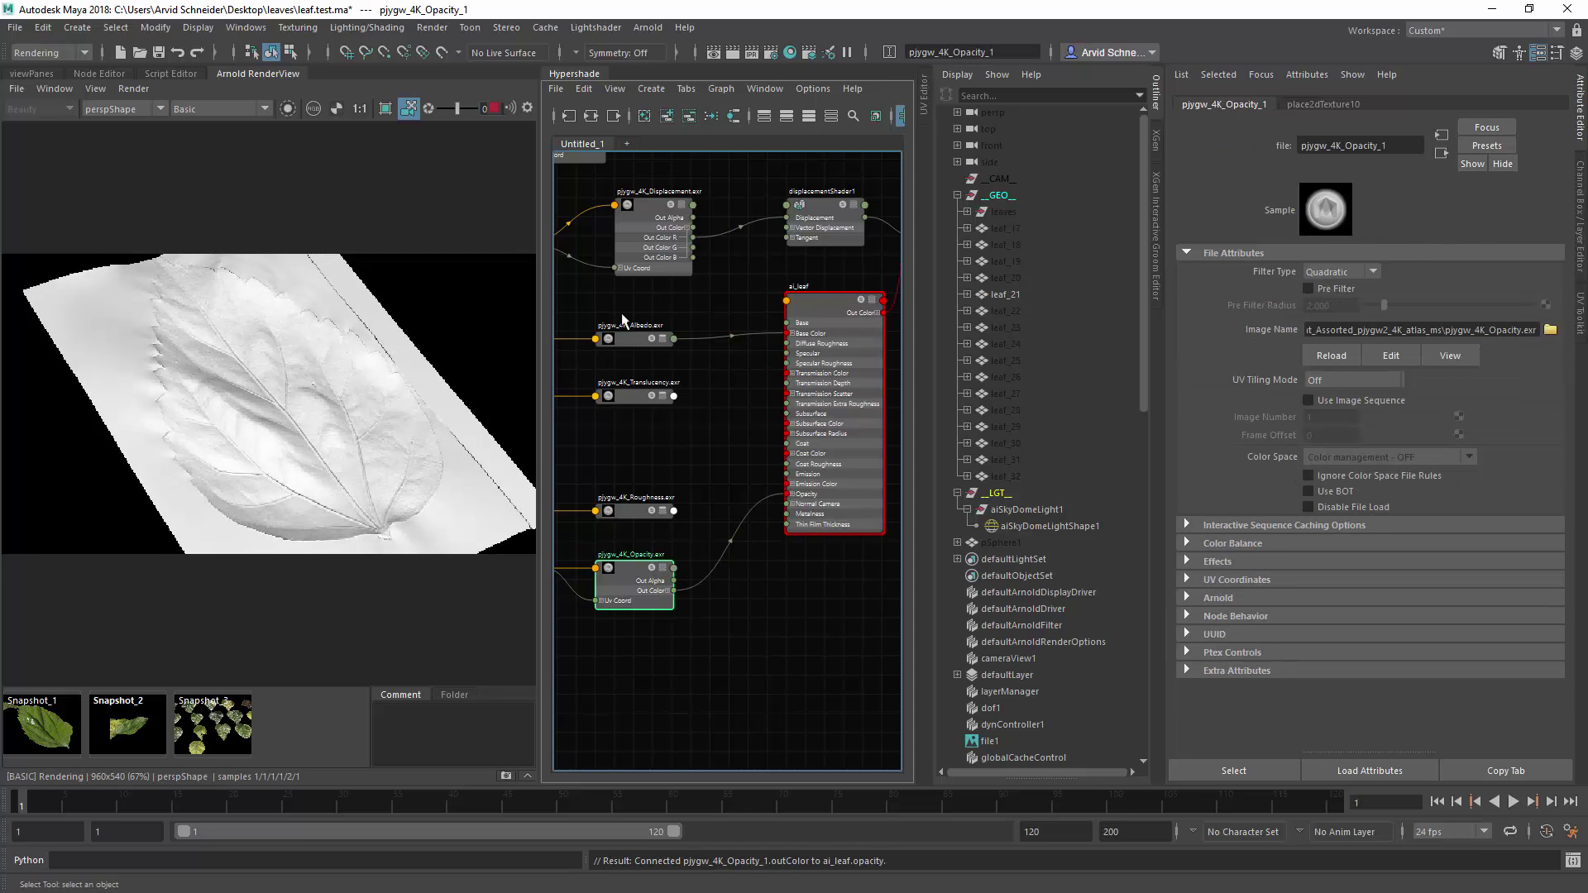
click(289, 110)
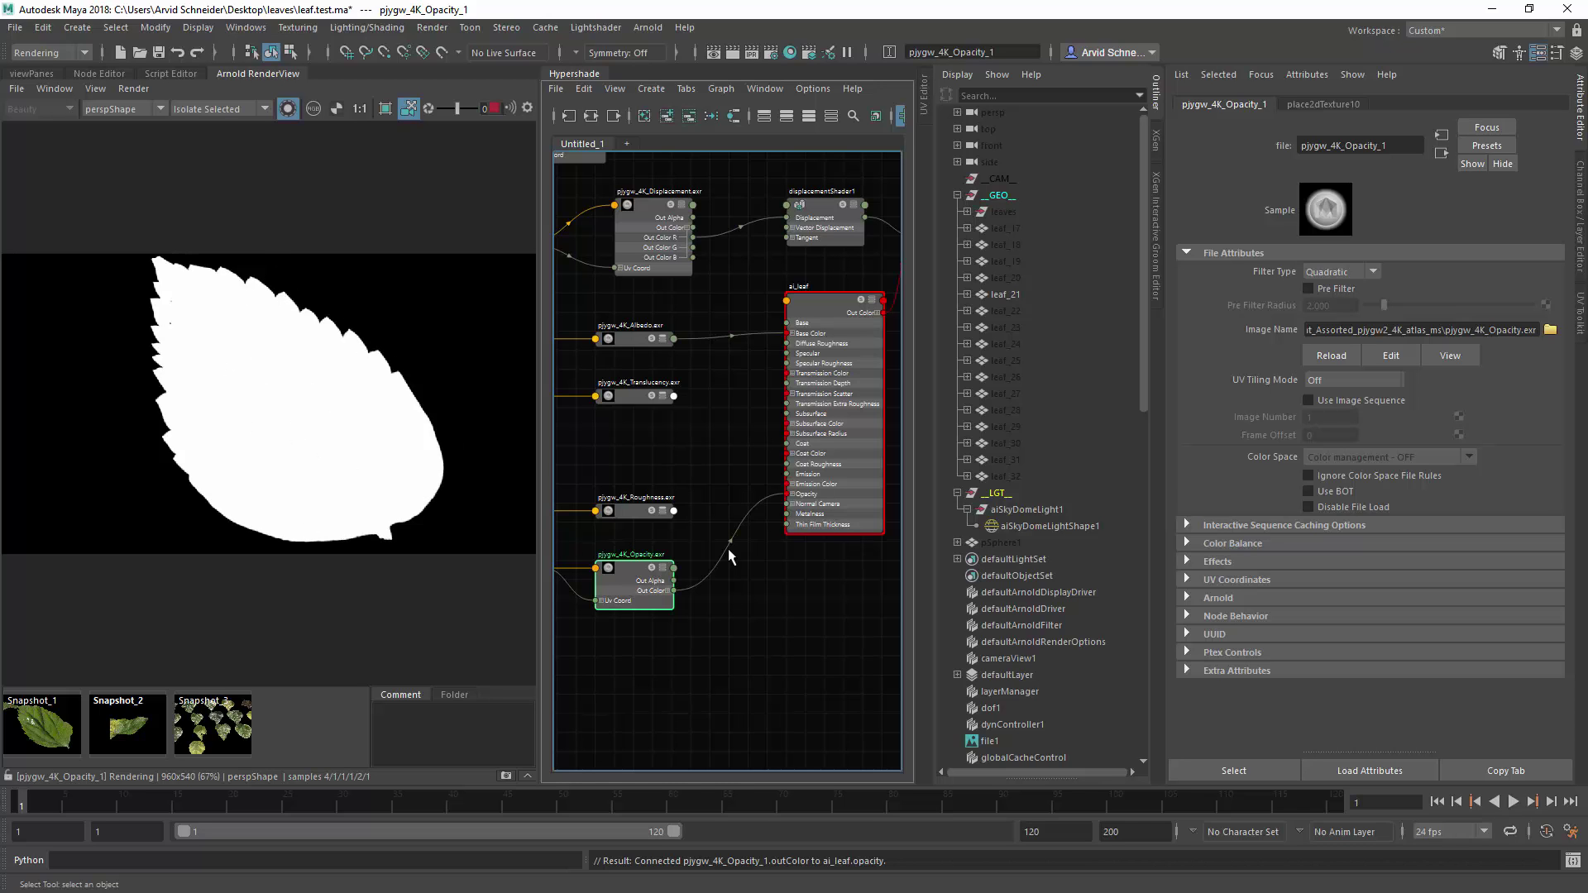
click(287, 109)
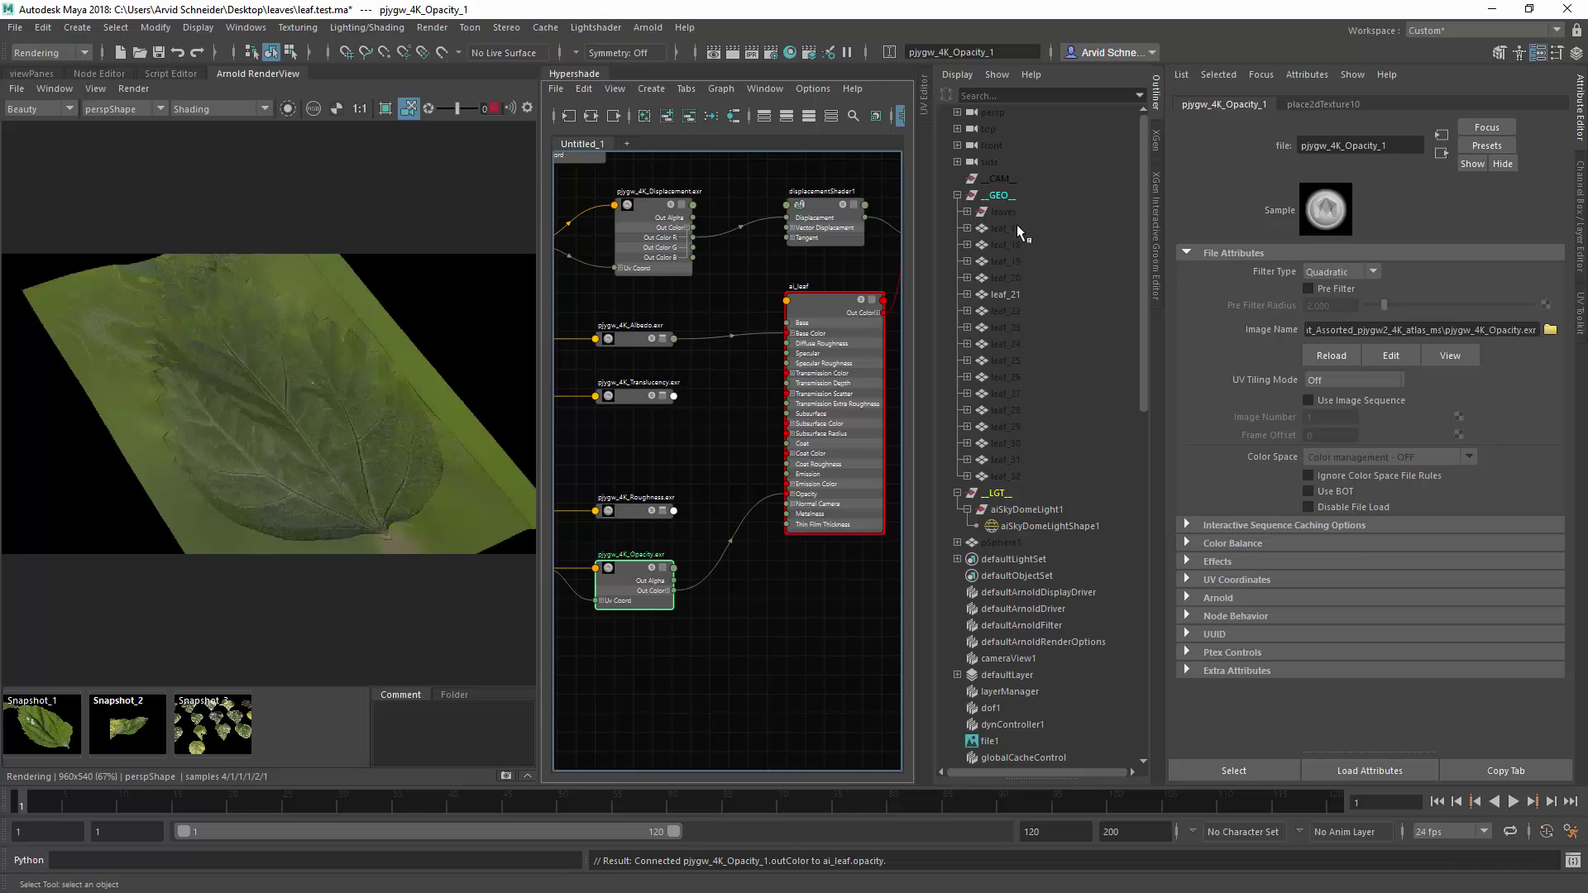
Turn off Arnold's Opaque visibility on all leaf planes leaf_17 to leaf_32 with the Attribute Control tool.
drag(1018, 226, 1040, 470)
click(1023, 296)
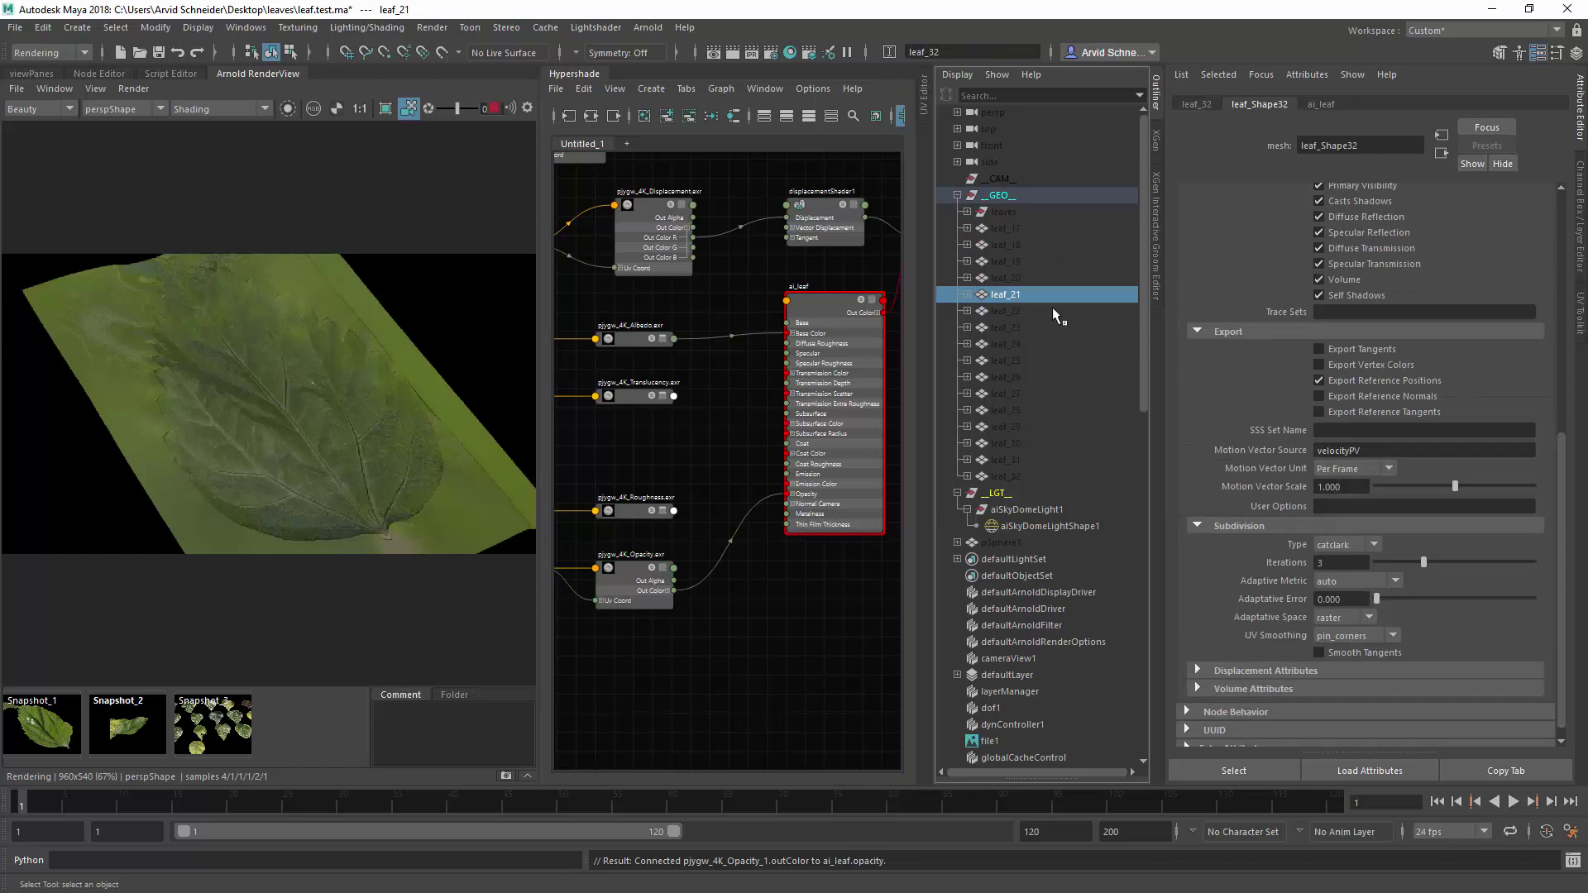
scroll(1222, 387, up, 5)
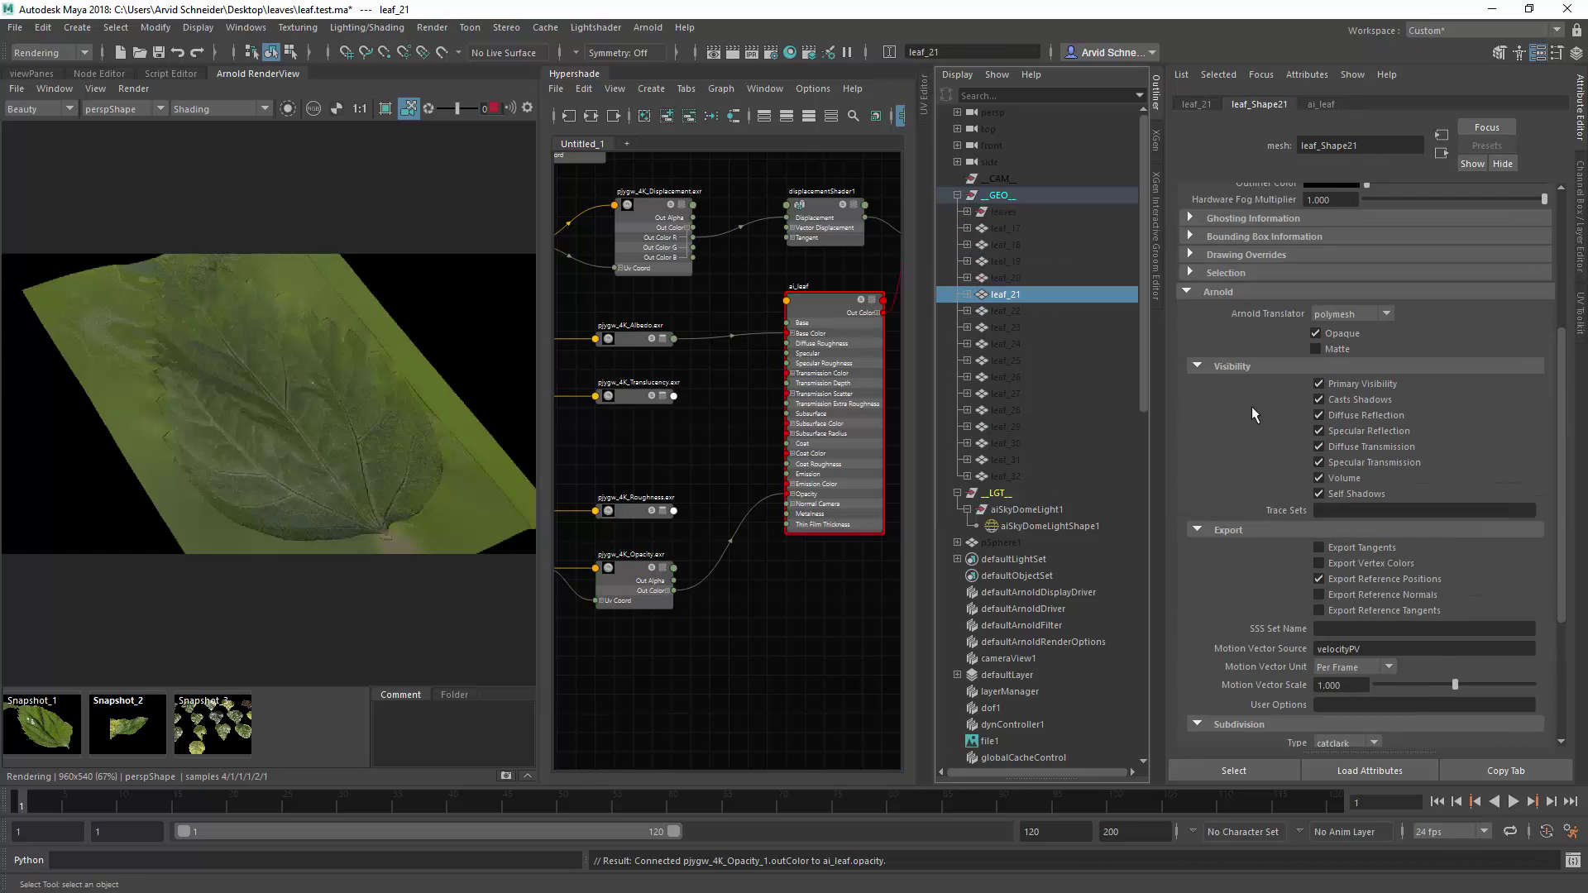
drag(1014, 236, 1018, 467)
click(596, 27)
click(602, 83)
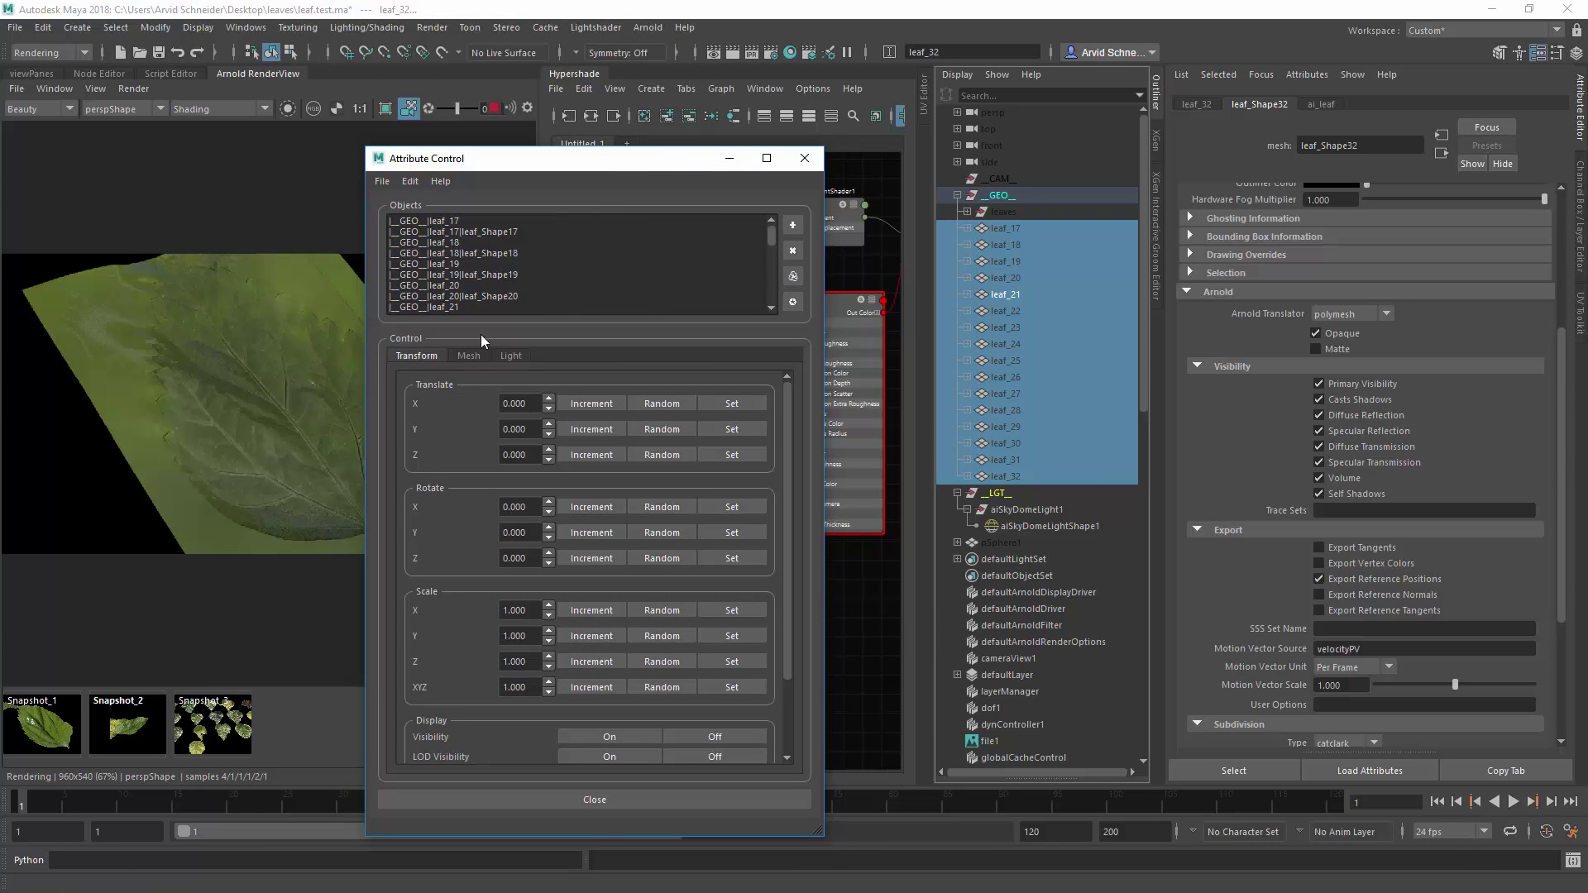
click(468, 356)
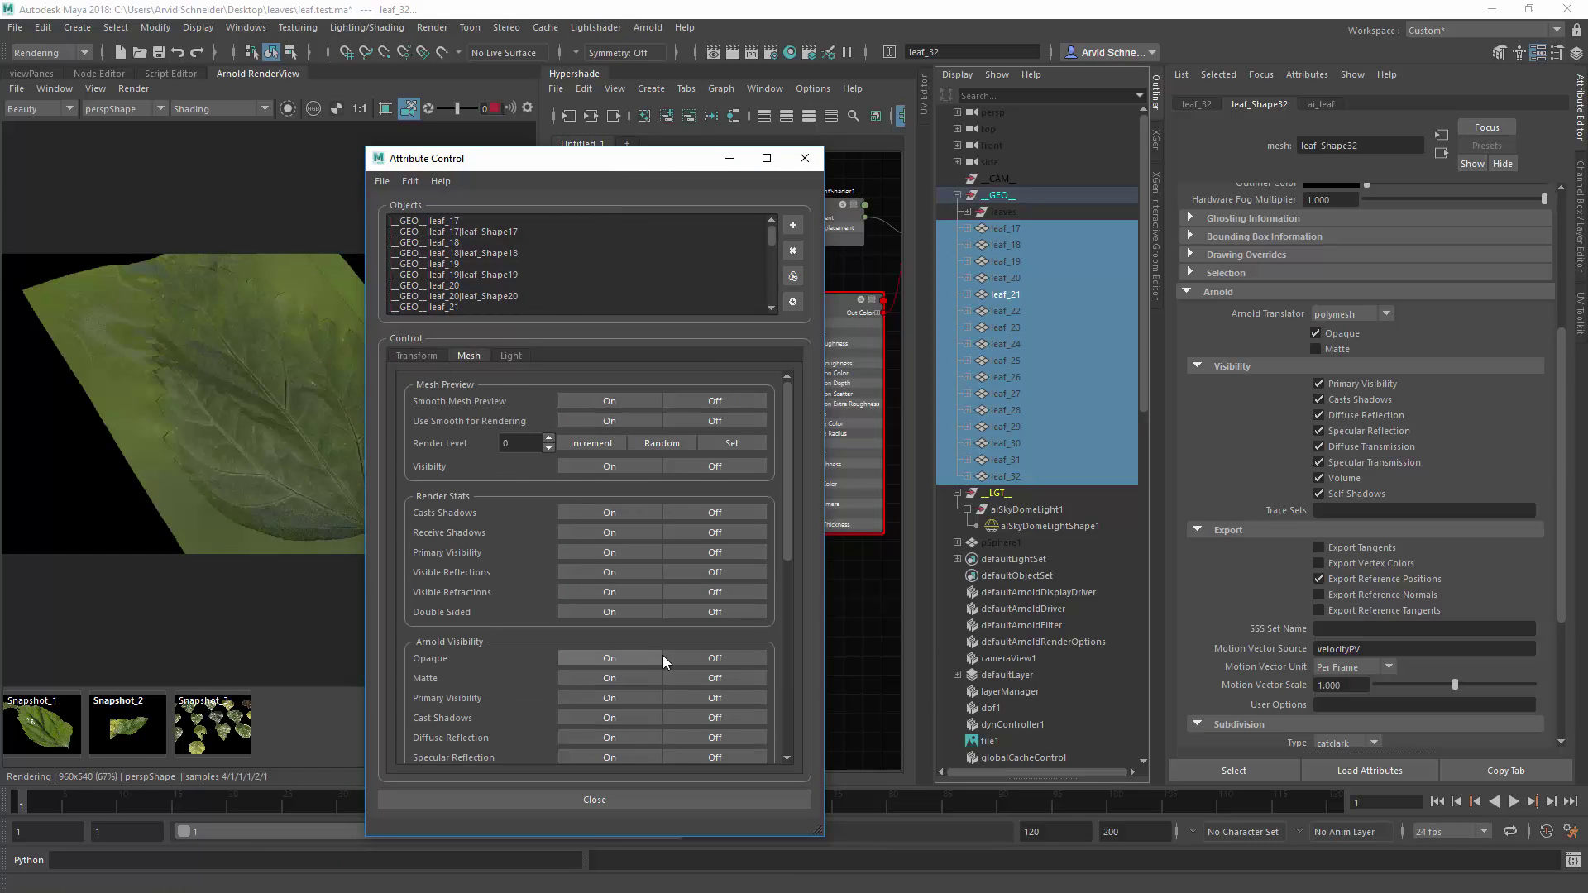
click(685, 658)
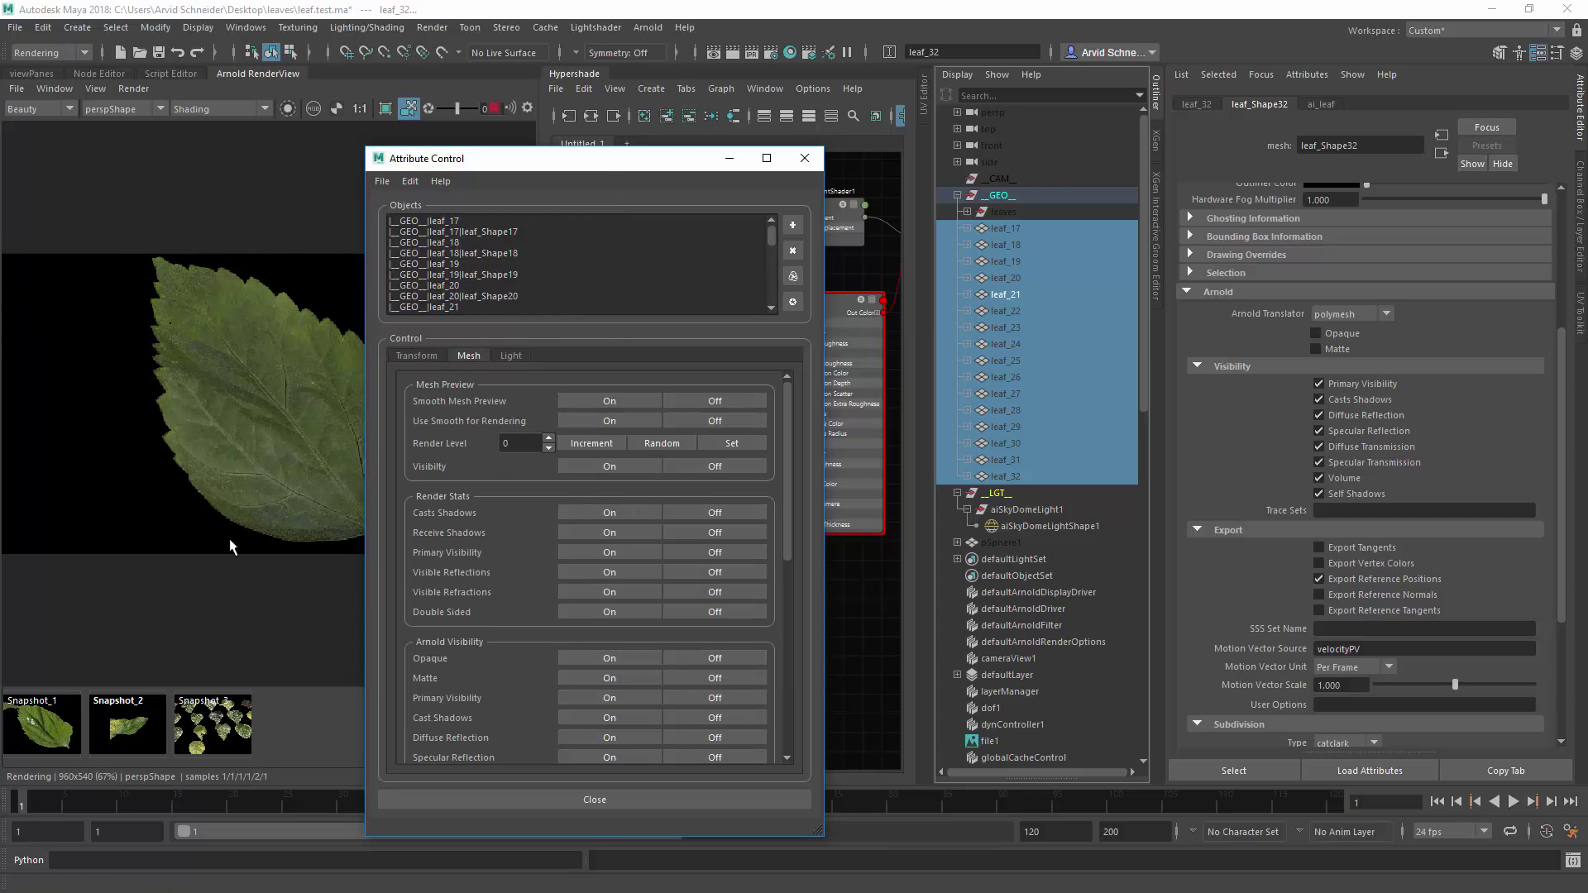
click(805, 160)
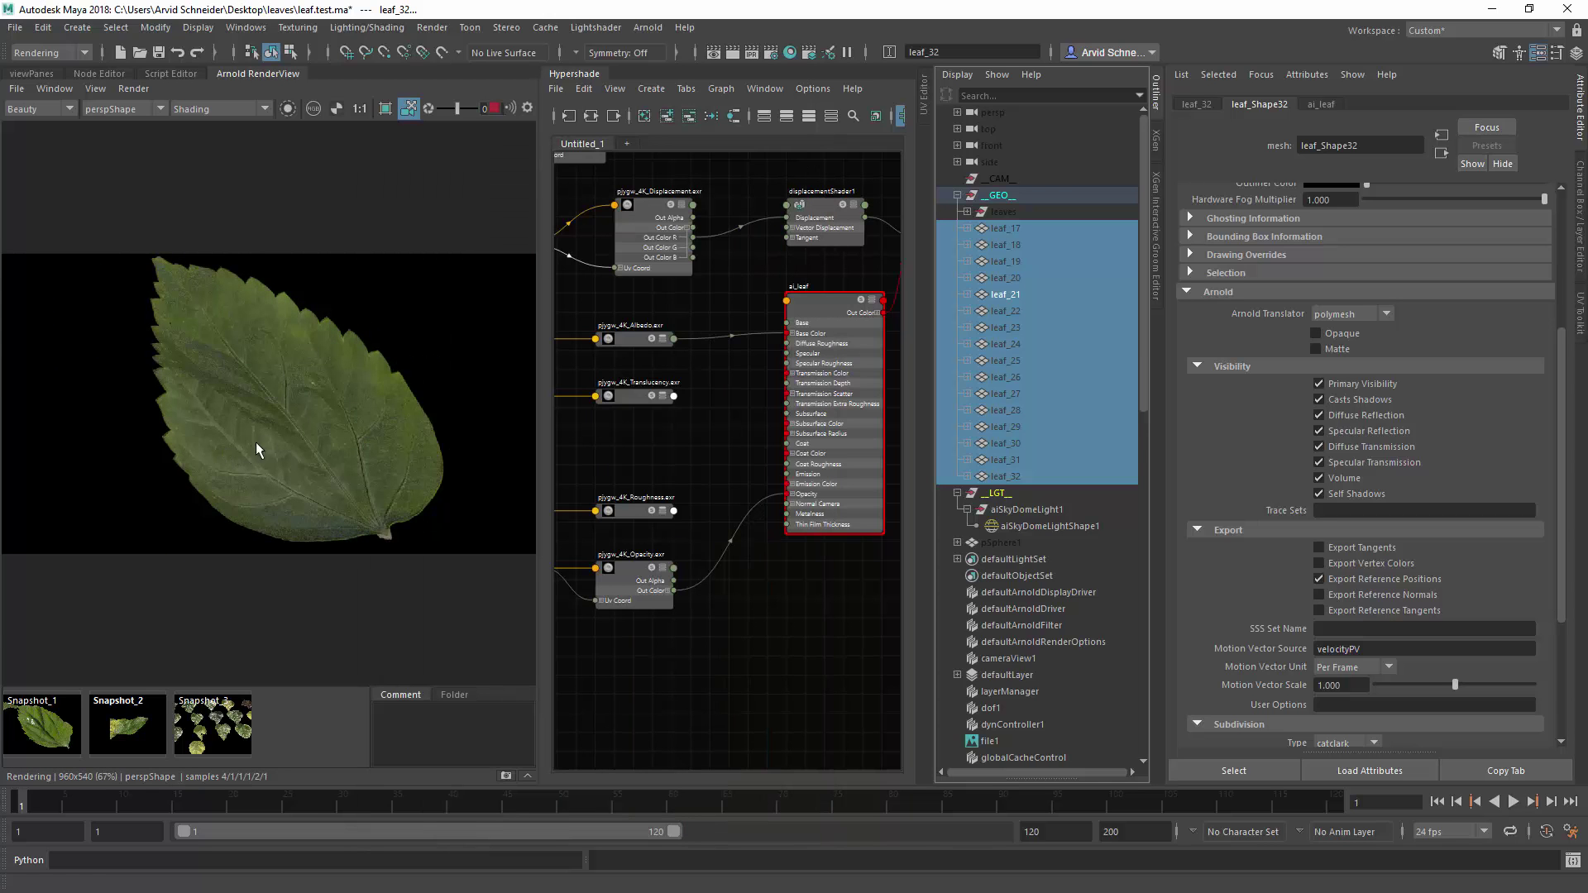
Connect the Roughness texture's red channel to ai_leaf's Specular Roughness and preview the roughness map in isolation.
alt+drag(256, 449, 227, 416)
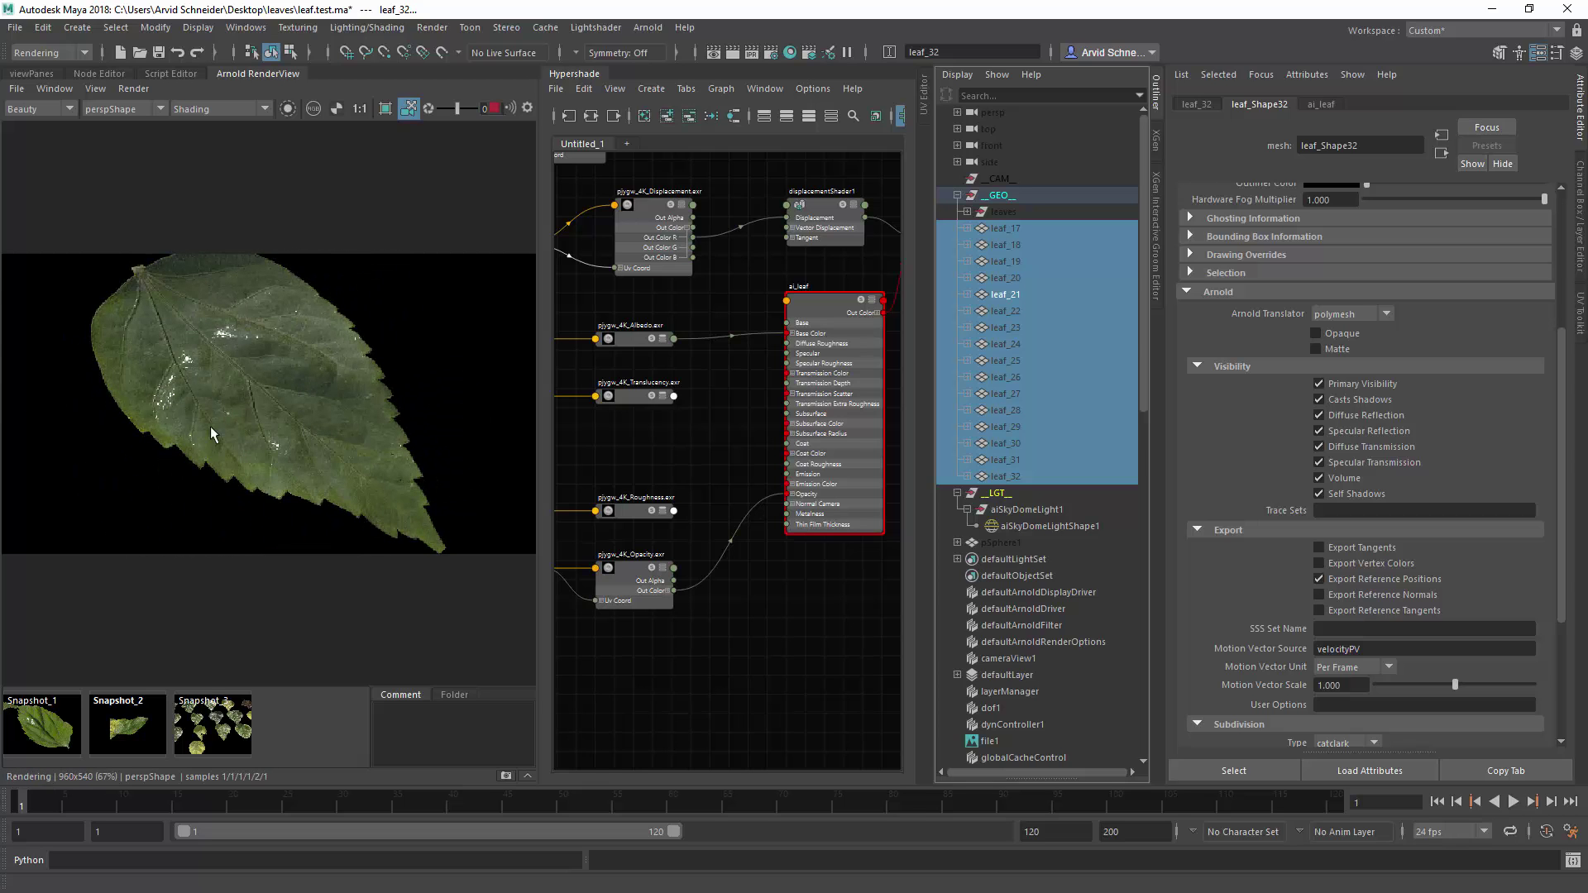
alt+drag(236, 440, 220, 411)
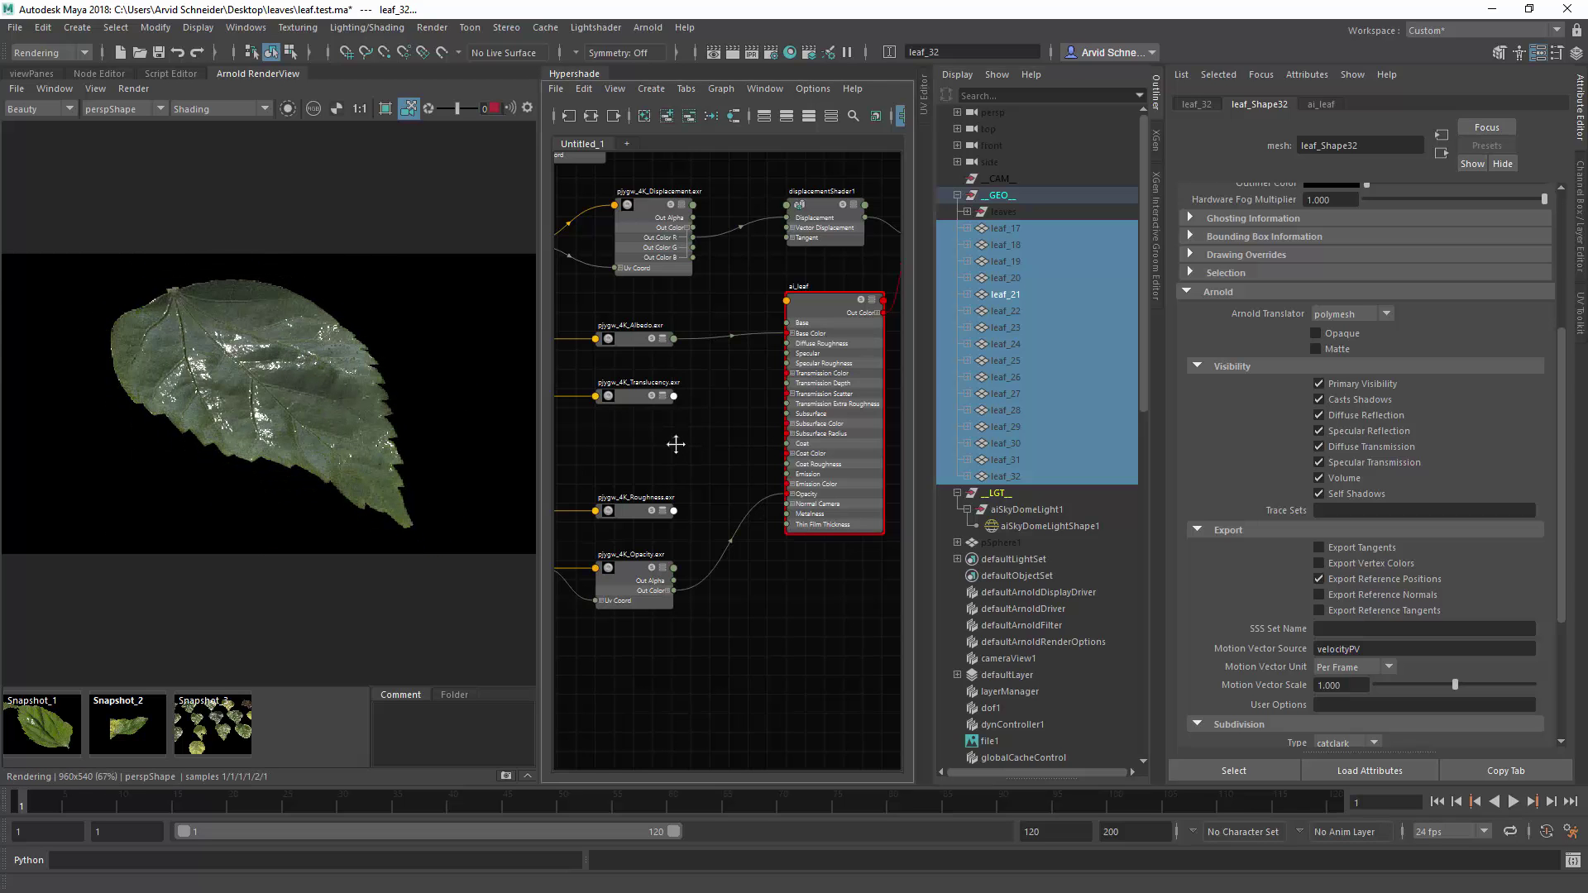
alt+middle_drag(675, 445, 658, 440)
drag(814, 301, 852, 301)
alt+middle_drag(640, 493, 622, 451)
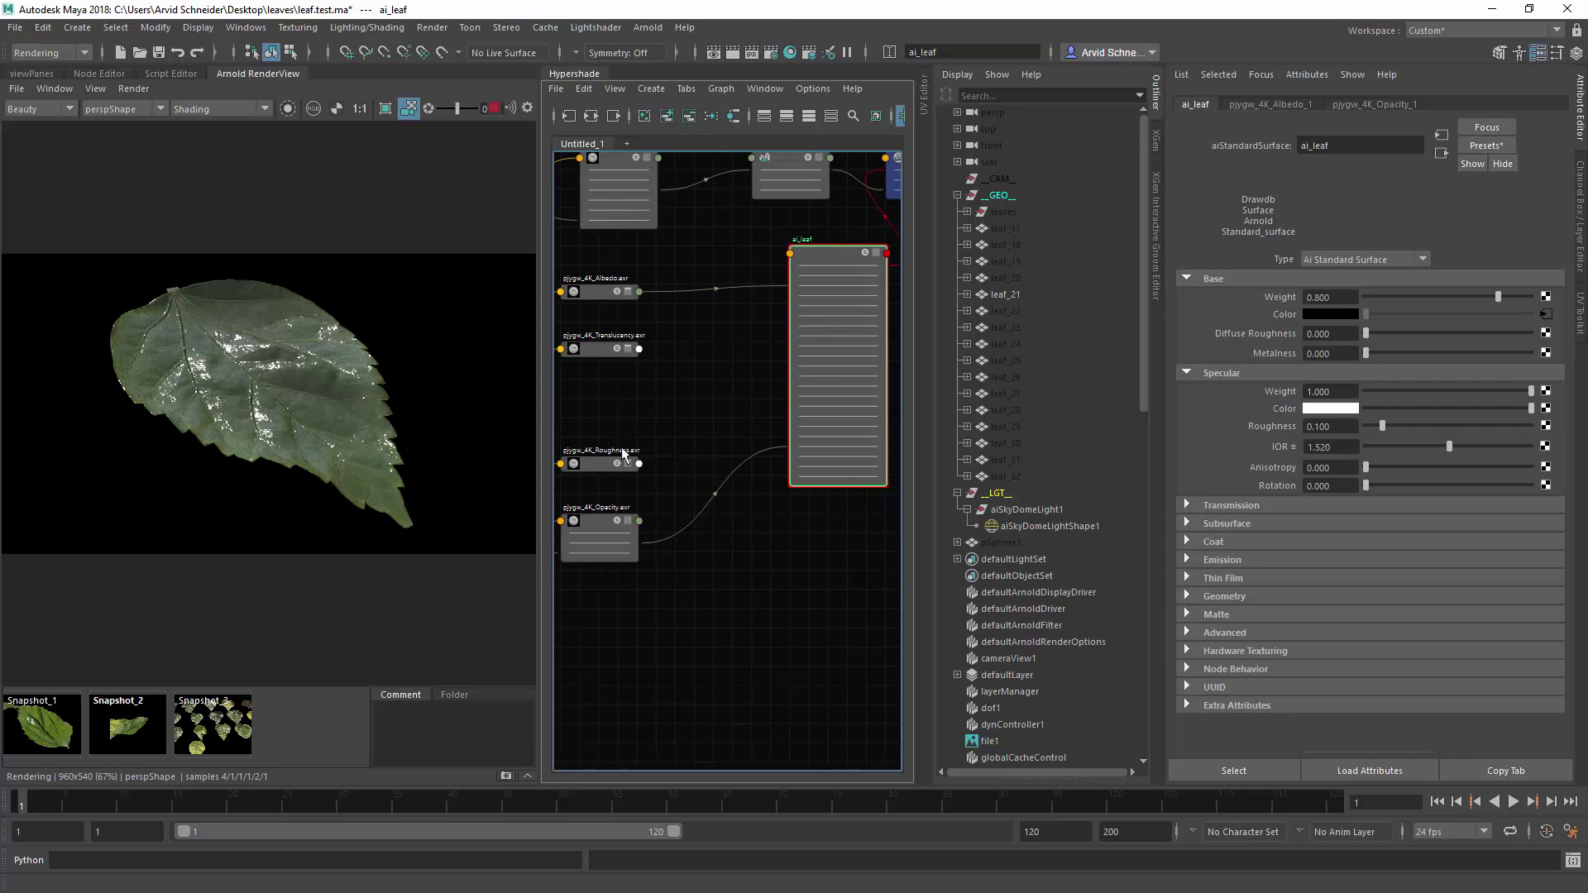
drag(619, 466, 793, 315)
key(3)
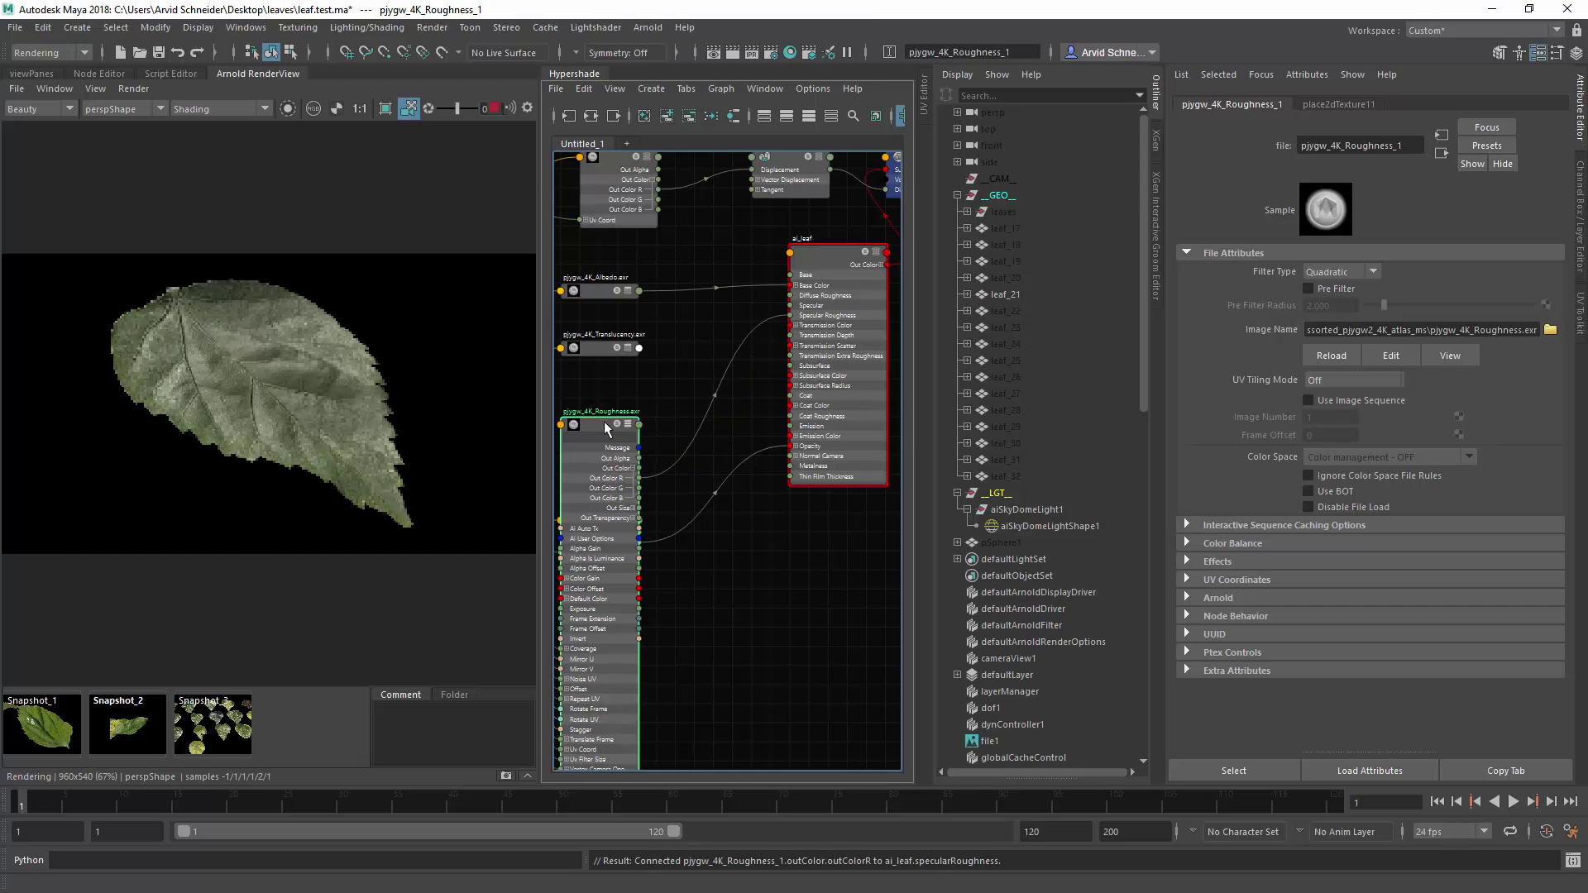
key(1)
drag(592, 422, 611, 403)
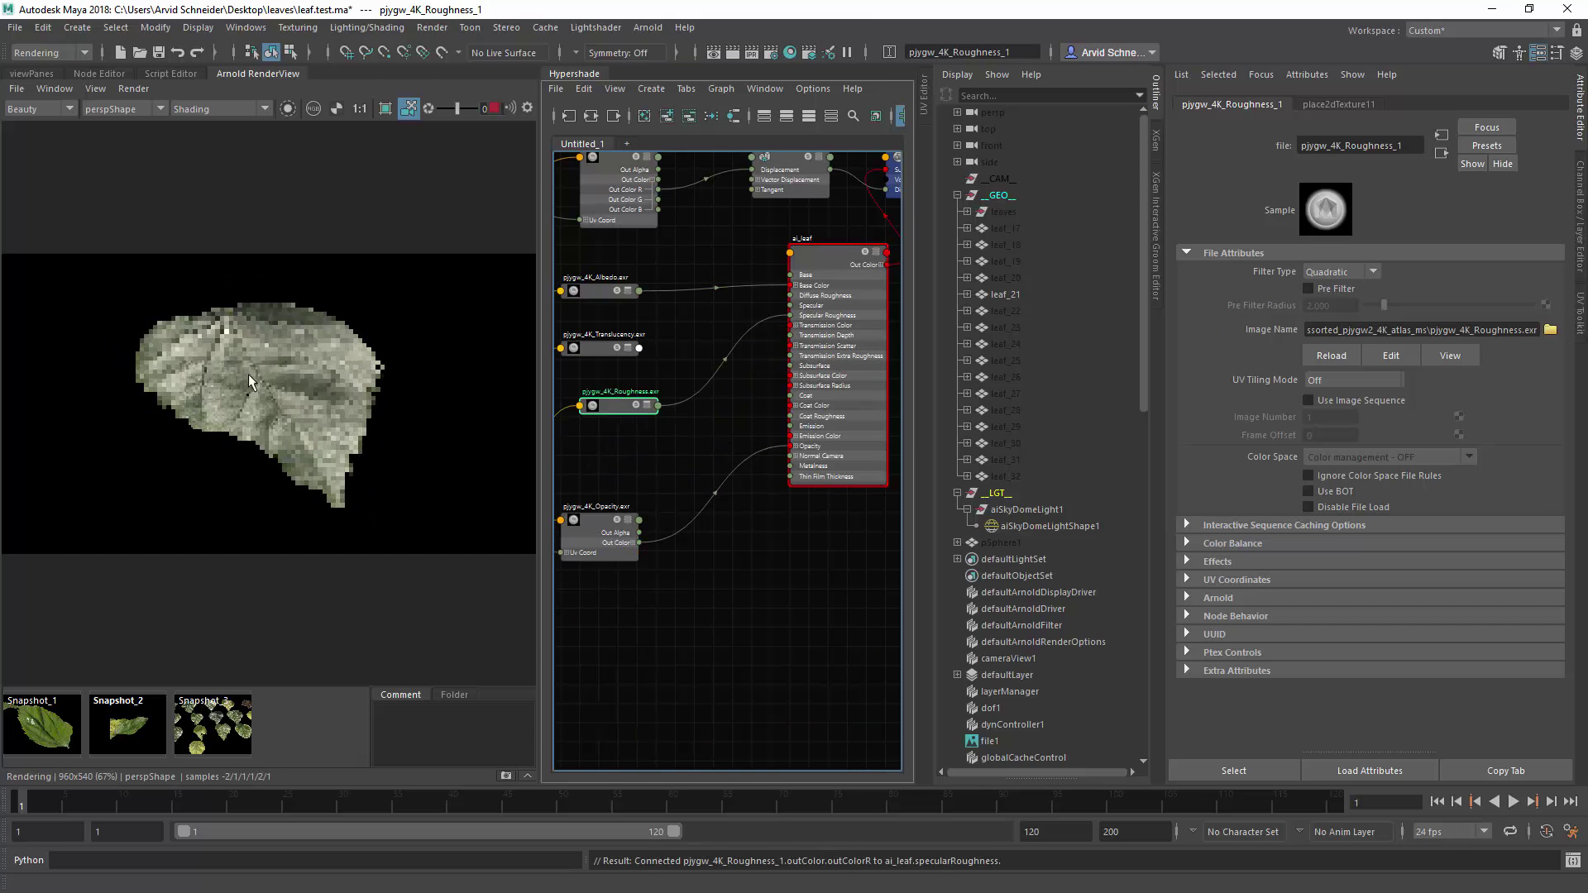
click(289, 108)
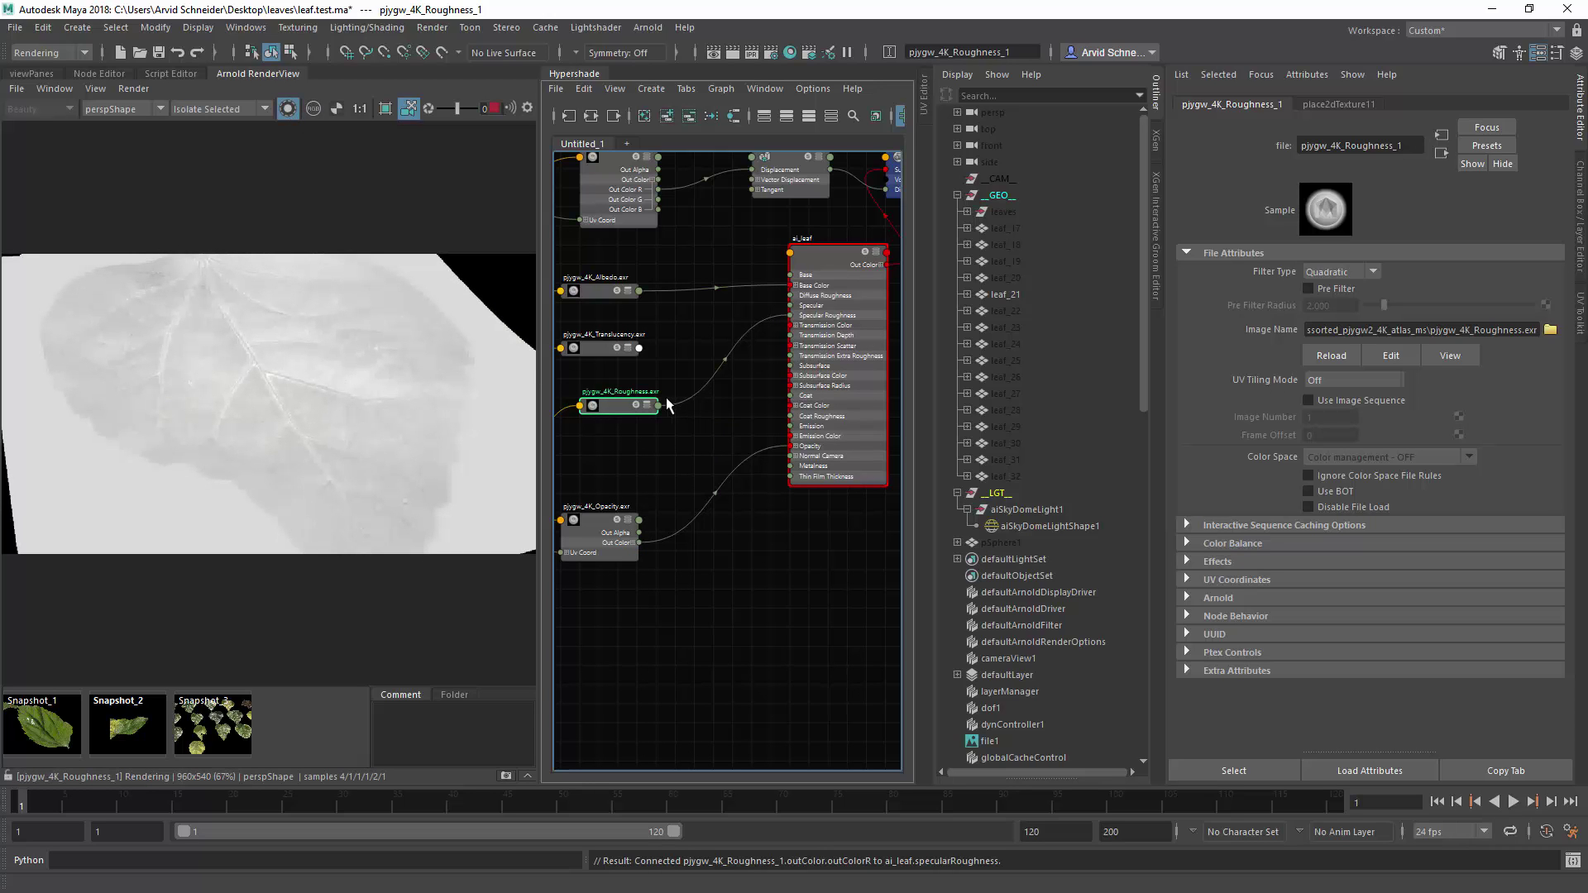
click(287, 108)
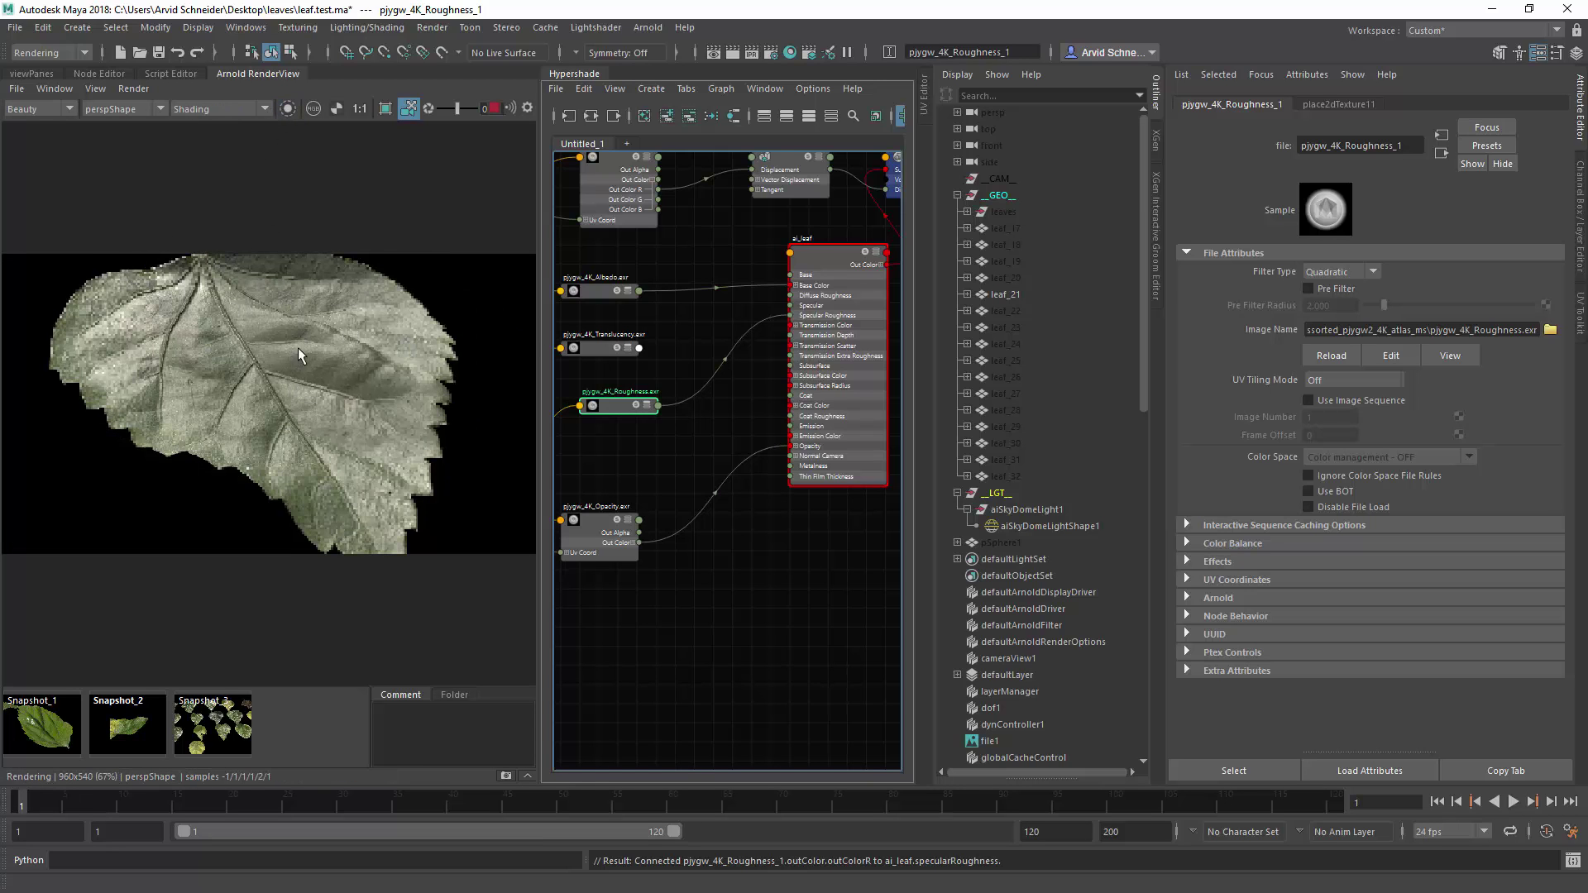
Create an aiRange node and place it between the Roughness texture and the ai_leaf shader.
alt+middle_drag(728, 423, 732, 423)
drag(697, 412, 680, 413)
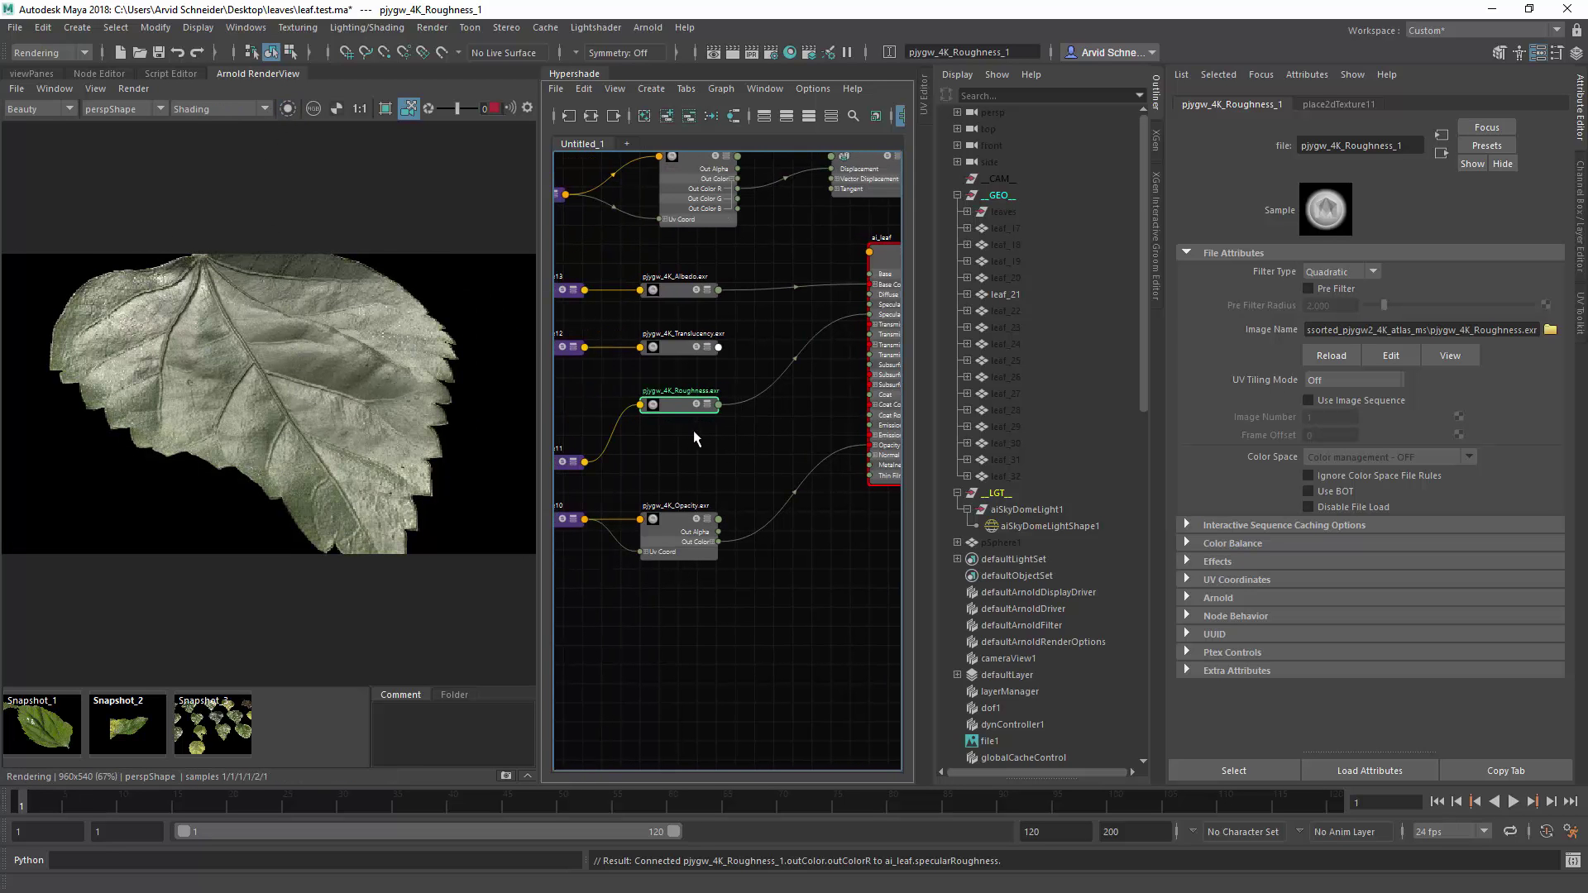
key(Tab)
text(aira)
key(Down)
key(Down)
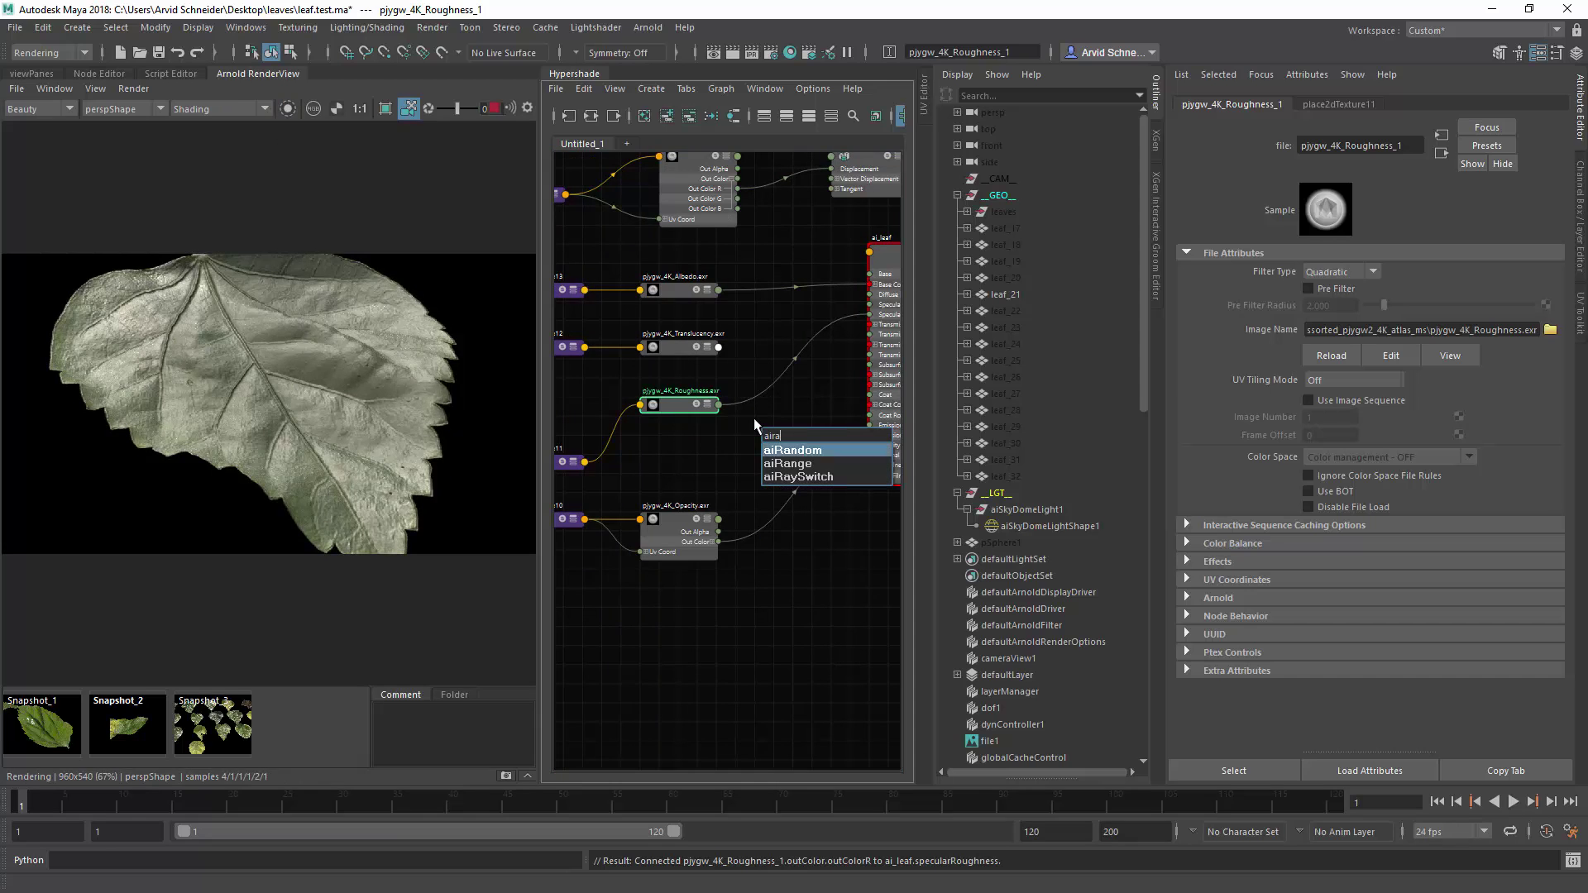
key(Return)
alt+middle_drag(682, 436, 588, 478)
drag(708, 471, 704, 433)
click(589, 445)
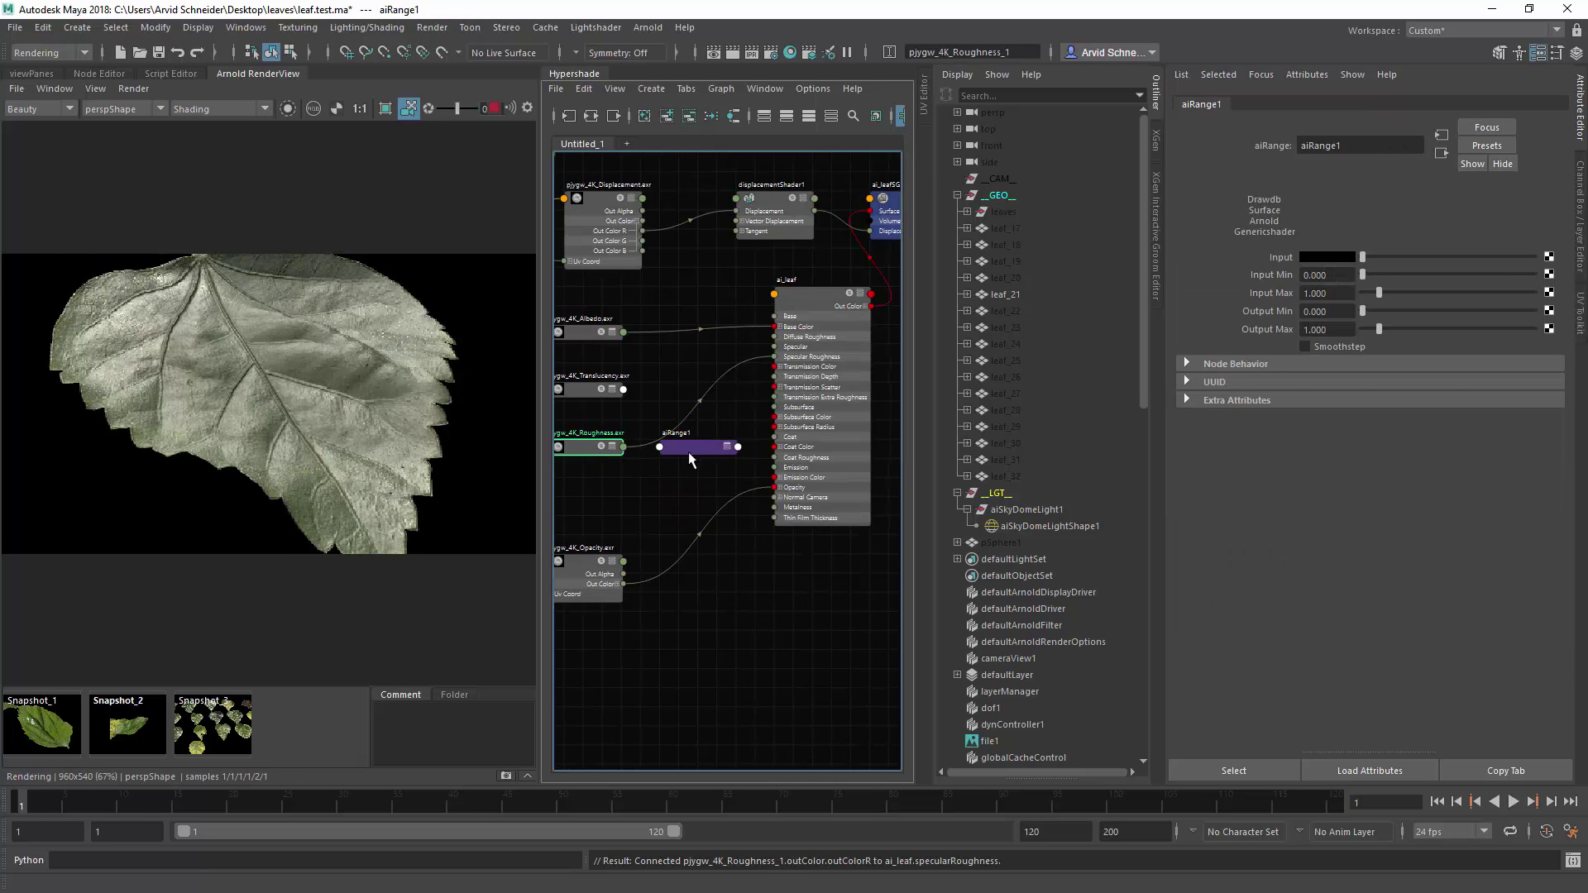
Route the Roughness texture through the aiRange node, its red output feeding ai_leaf's Specular Roughness, and save the scene.
click(695, 451)
key(3)
drag(588, 444, 588, 426)
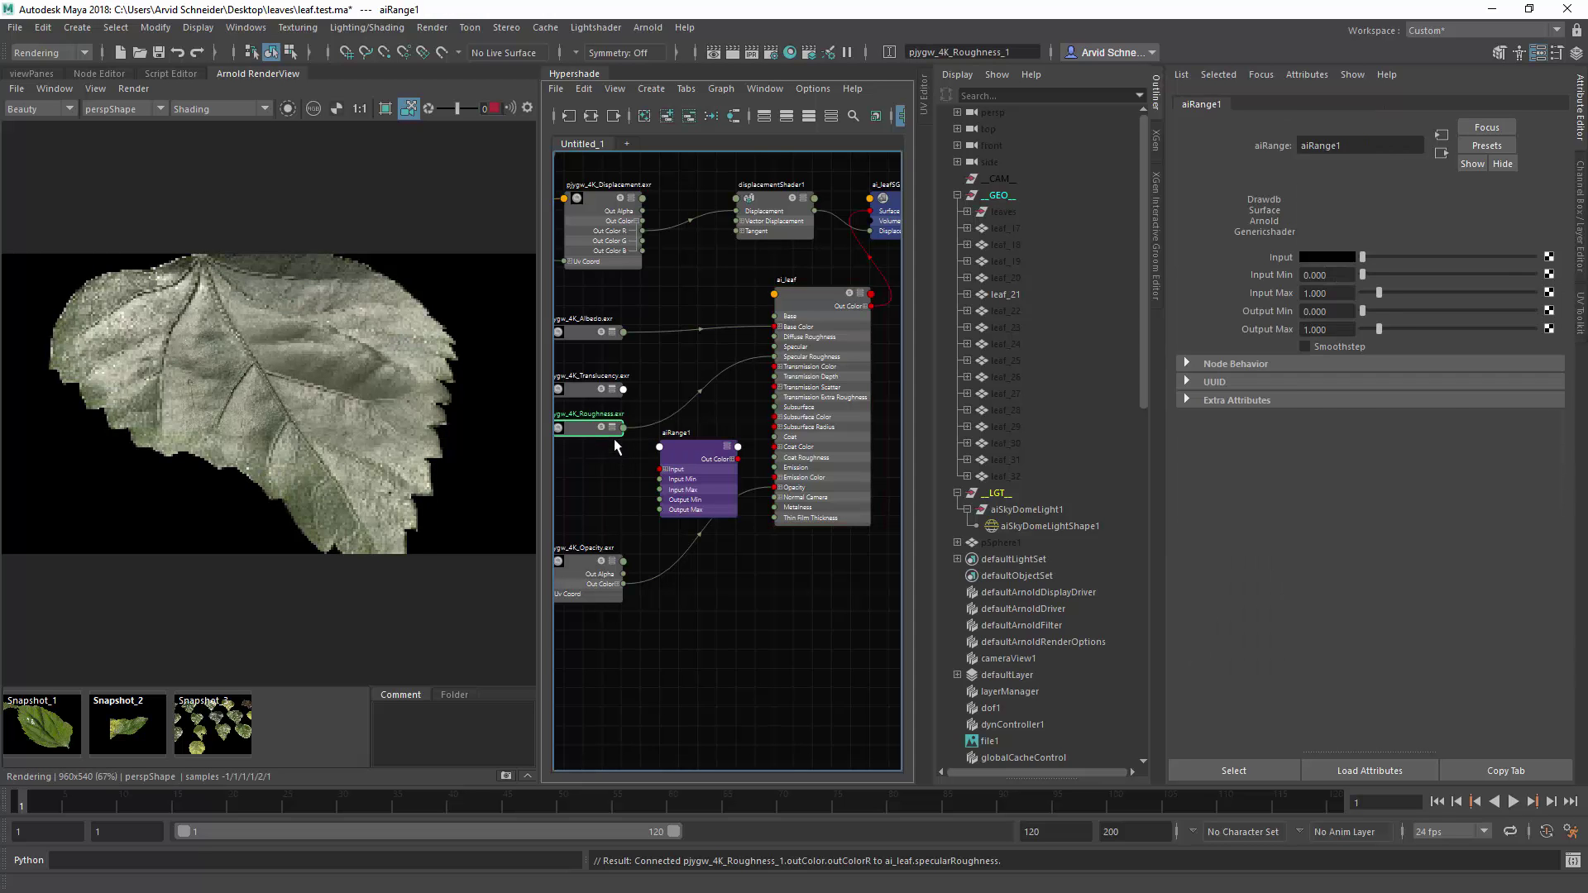
click(625, 428)
click(580, 431)
key(3)
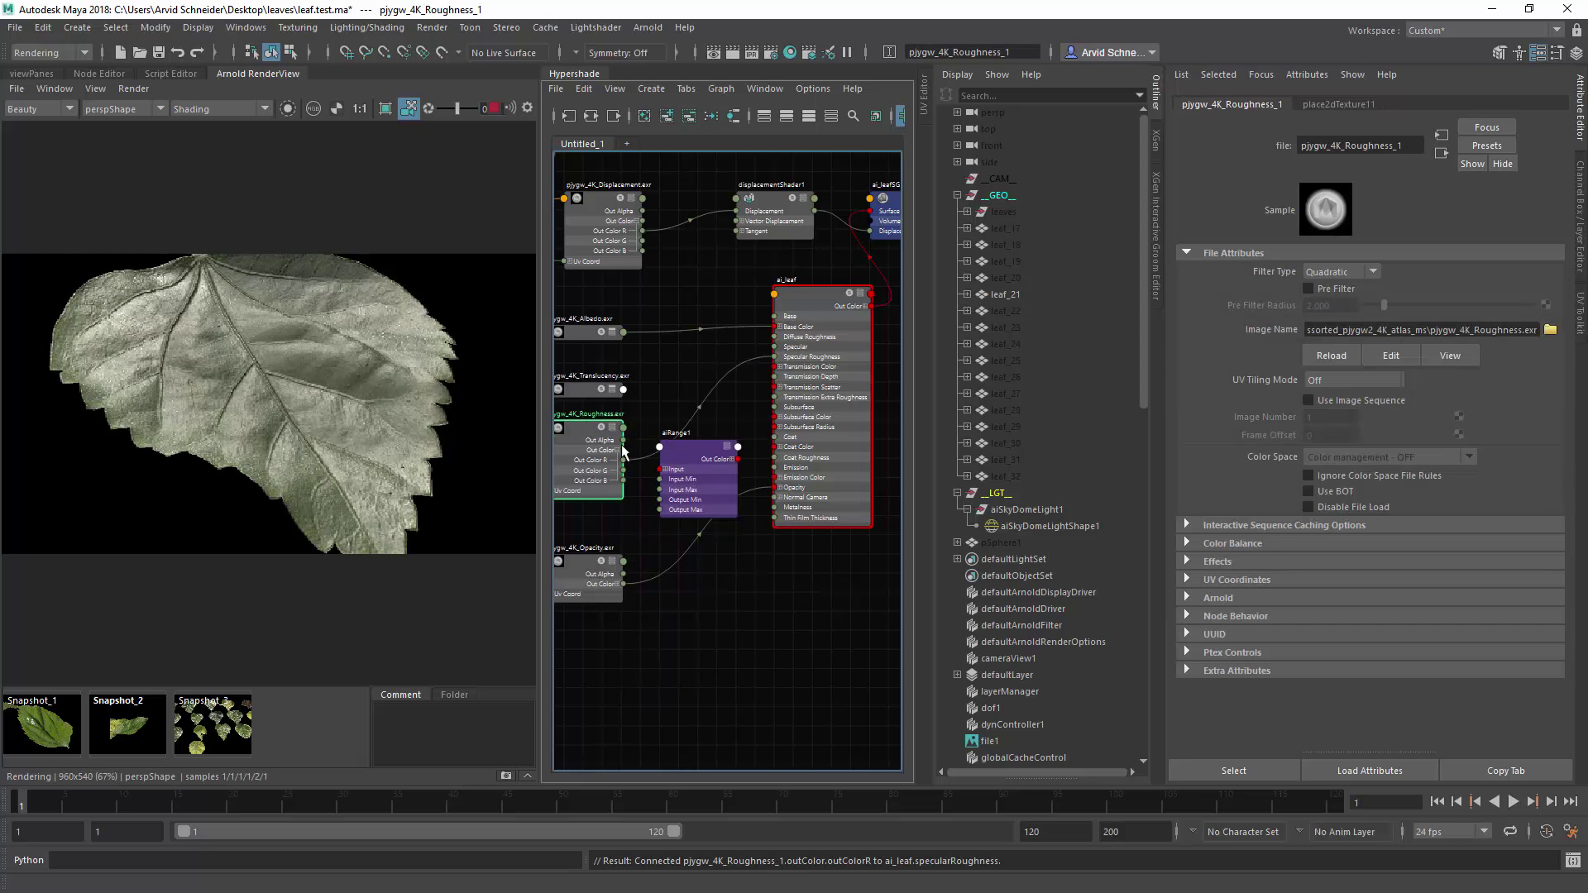
drag(645, 484, 733, 378)
click(733, 459)
key(1)
drag(622, 406, 653, 427)
click(739, 374)
key(1)
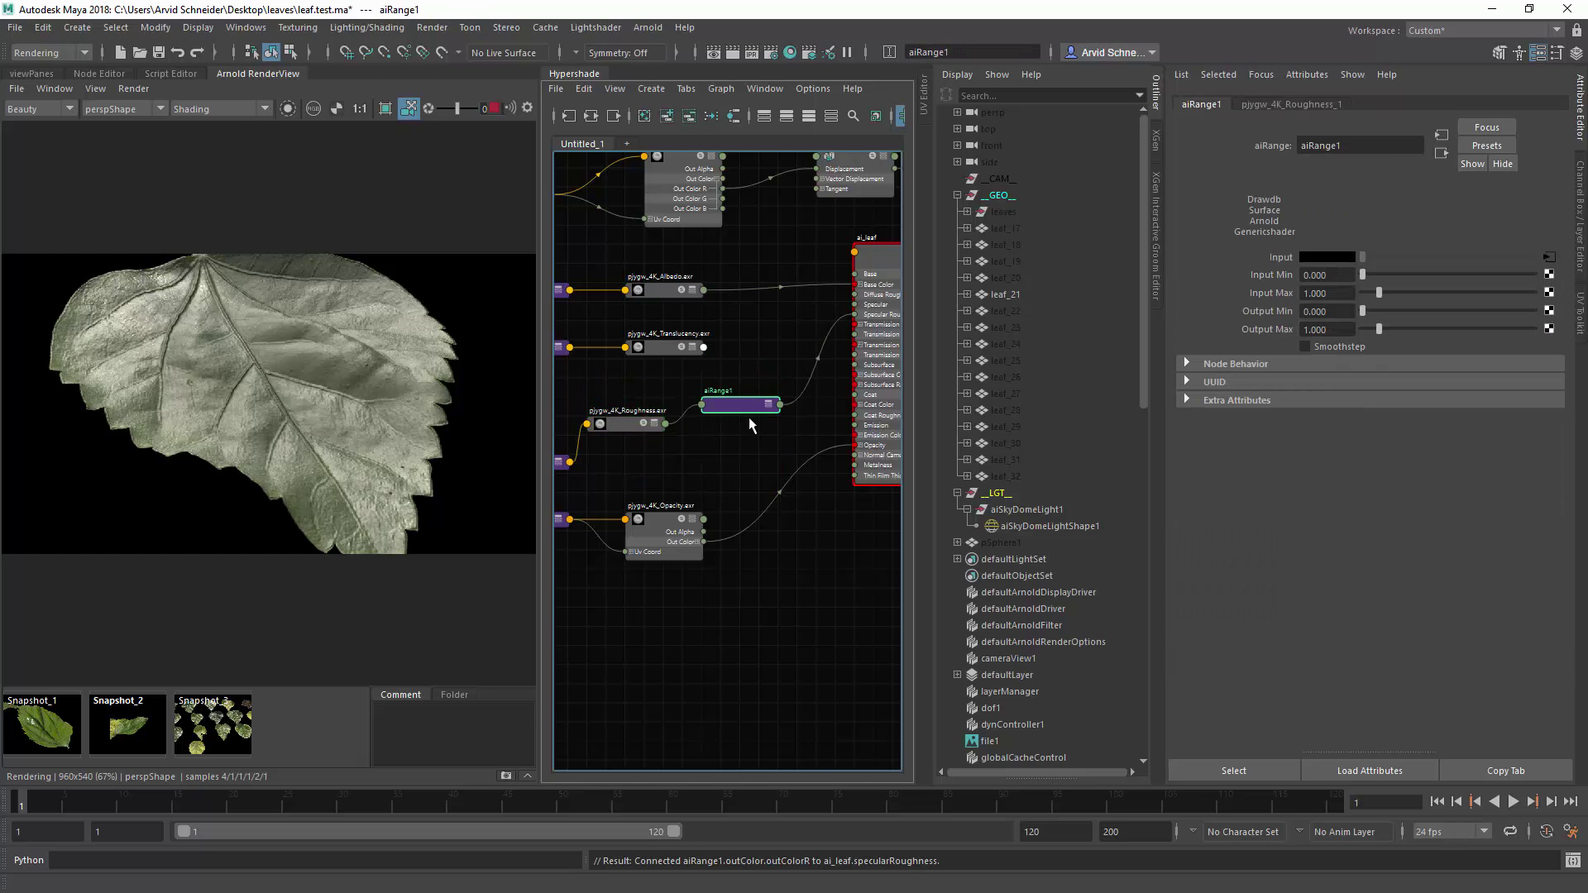
key(ctrl+s)
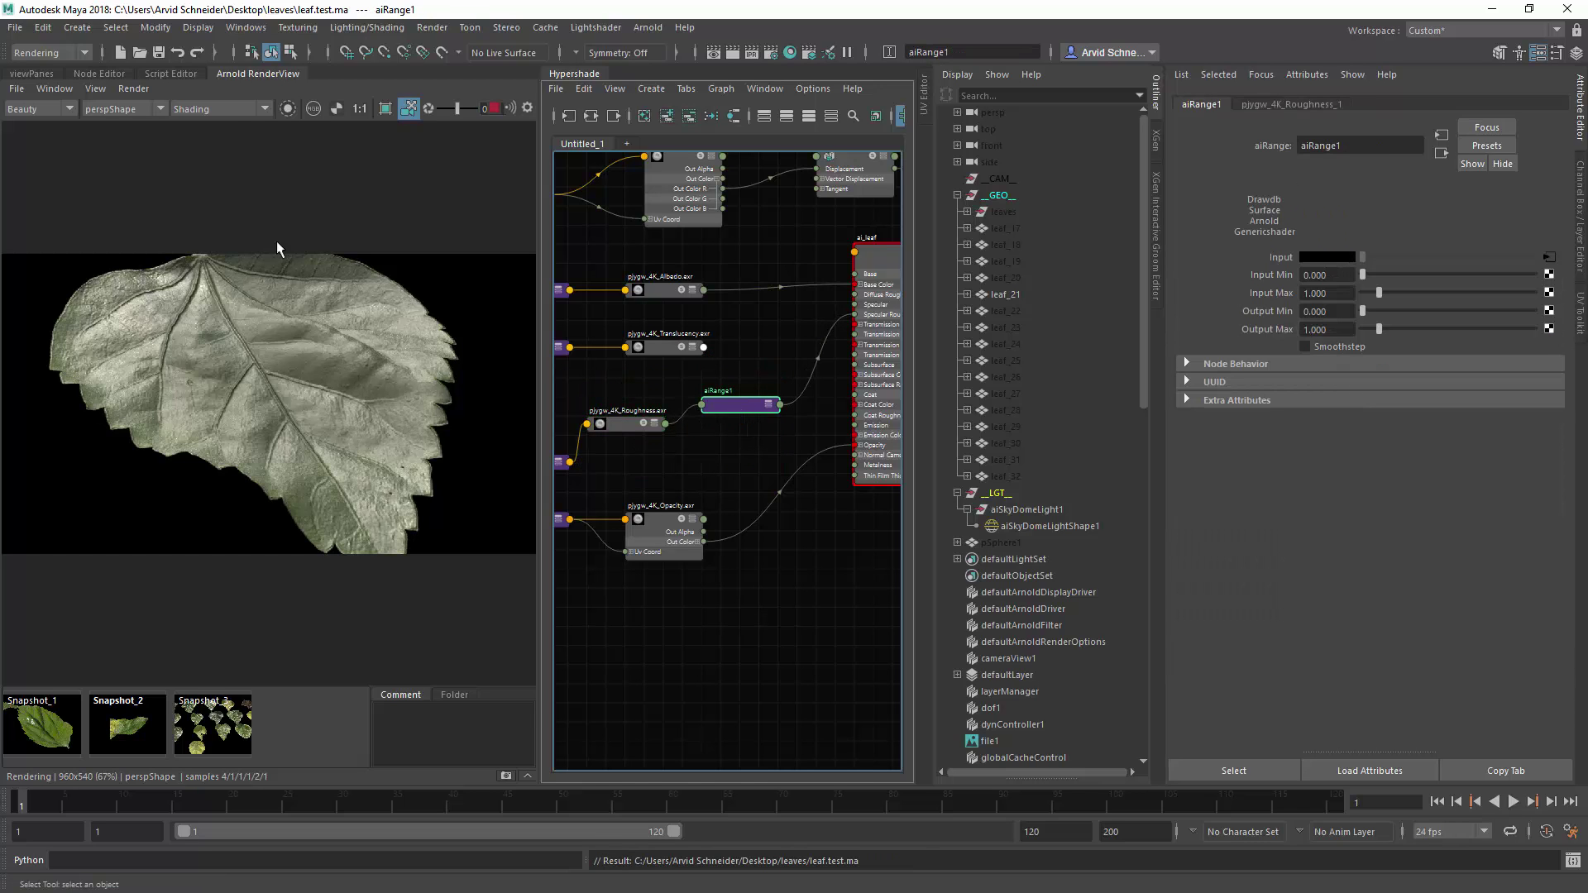
Isolate the aiRange output in the render view and set its Input Min to 0.52.
click(287, 109)
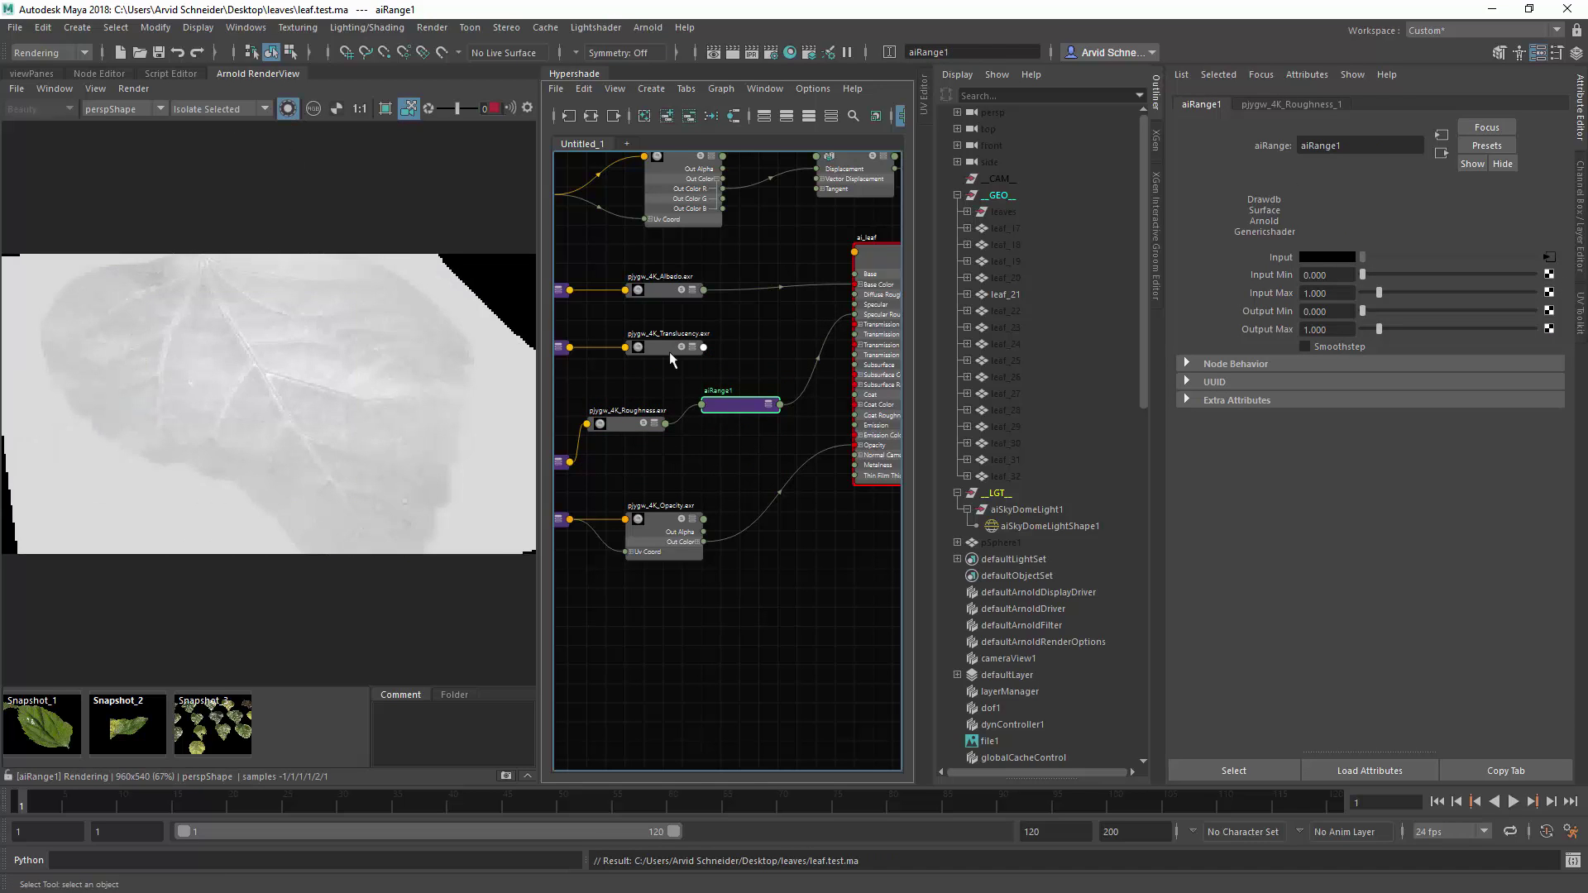
double_click(1341, 277)
text(0.52)
key(Return)
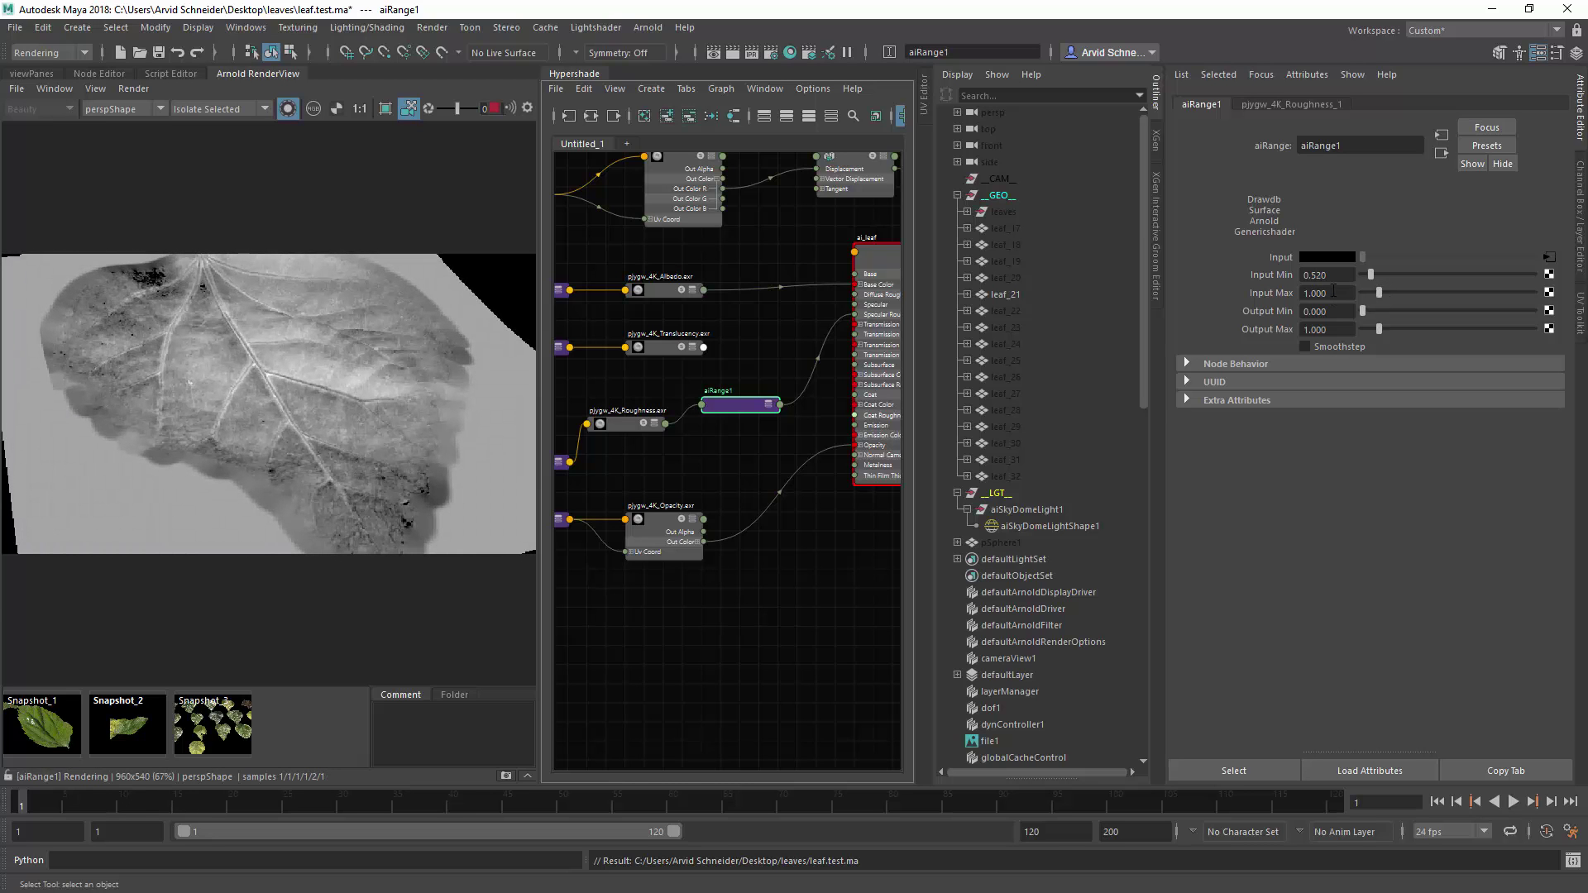
Set aiRange's Input Max to 0.84, Output Min to 0.49 and Output Max to 1, checking the shaded leaf render.
ctrl+drag(1346, 296, 1337, 298)
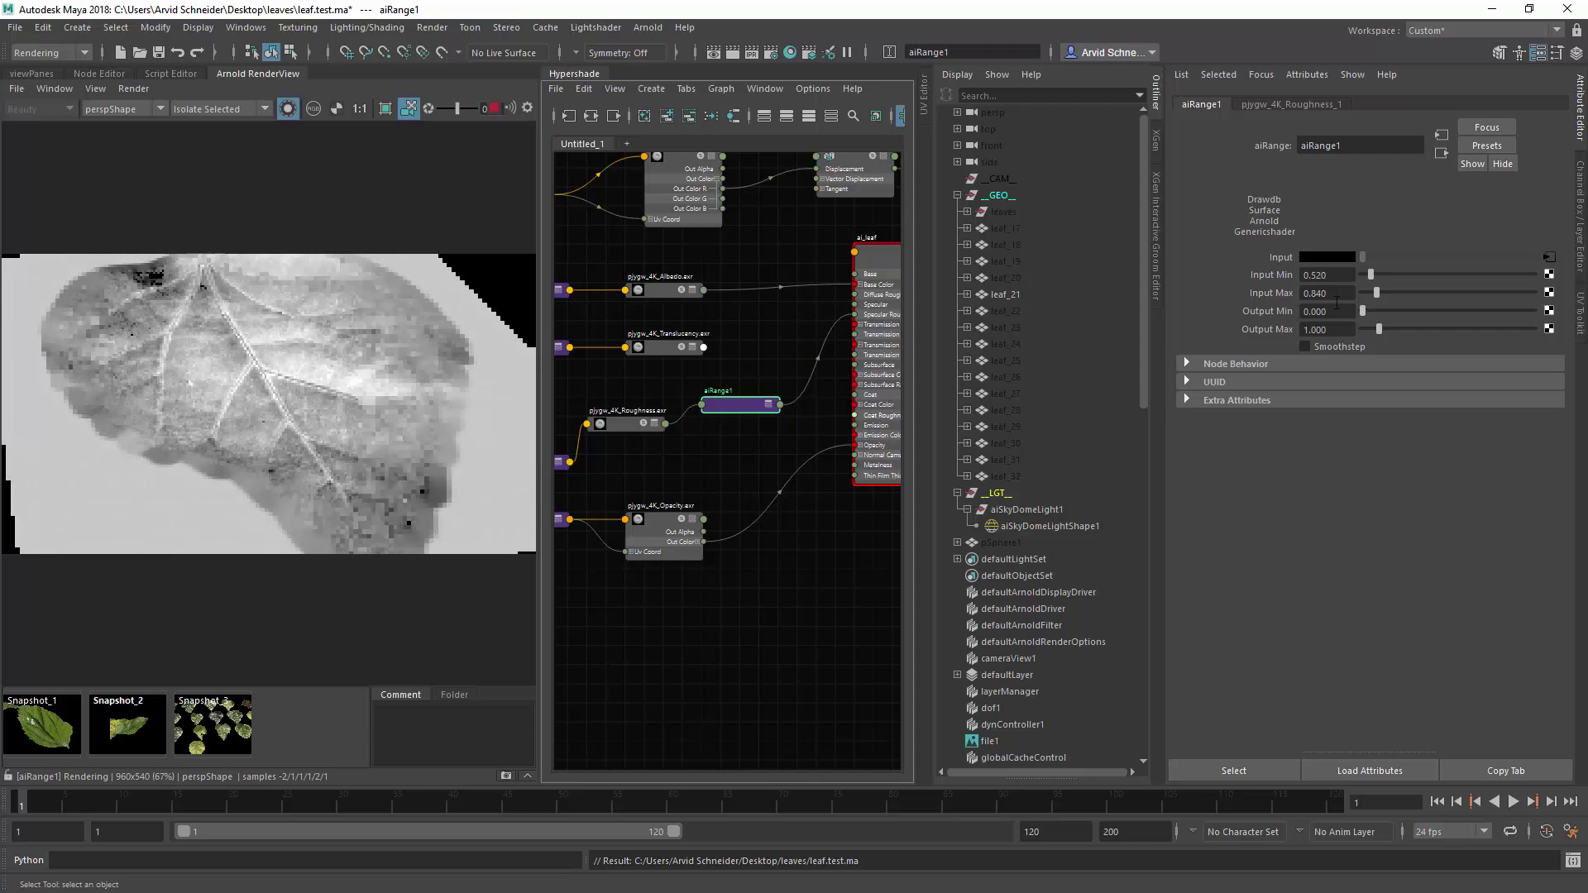
click(248, 107)
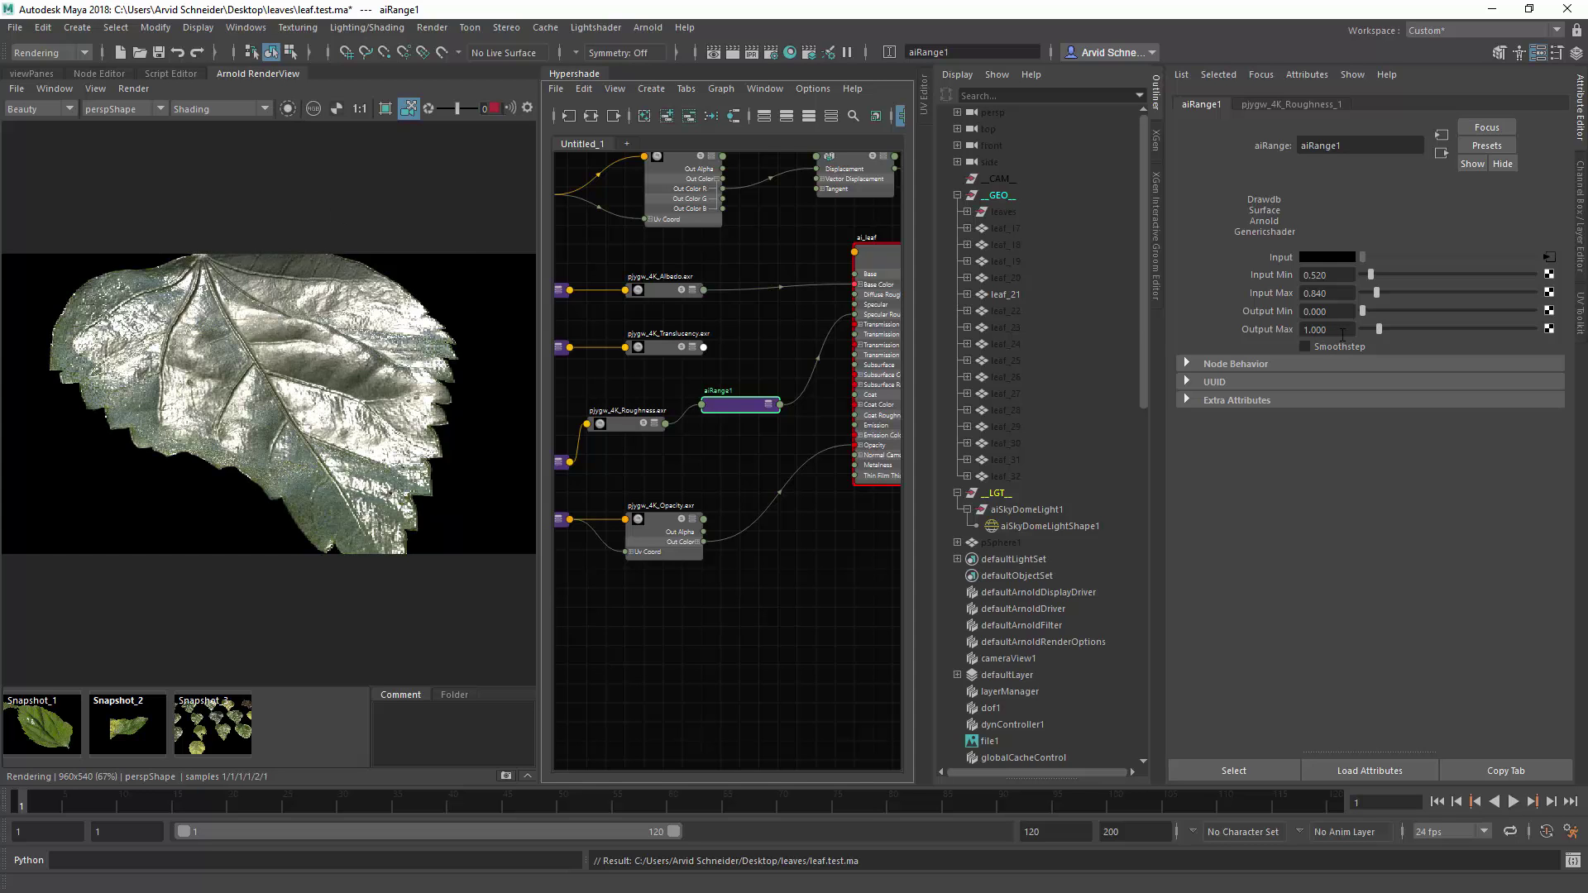
ctrl+drag(1345, 333, 1357, 328)
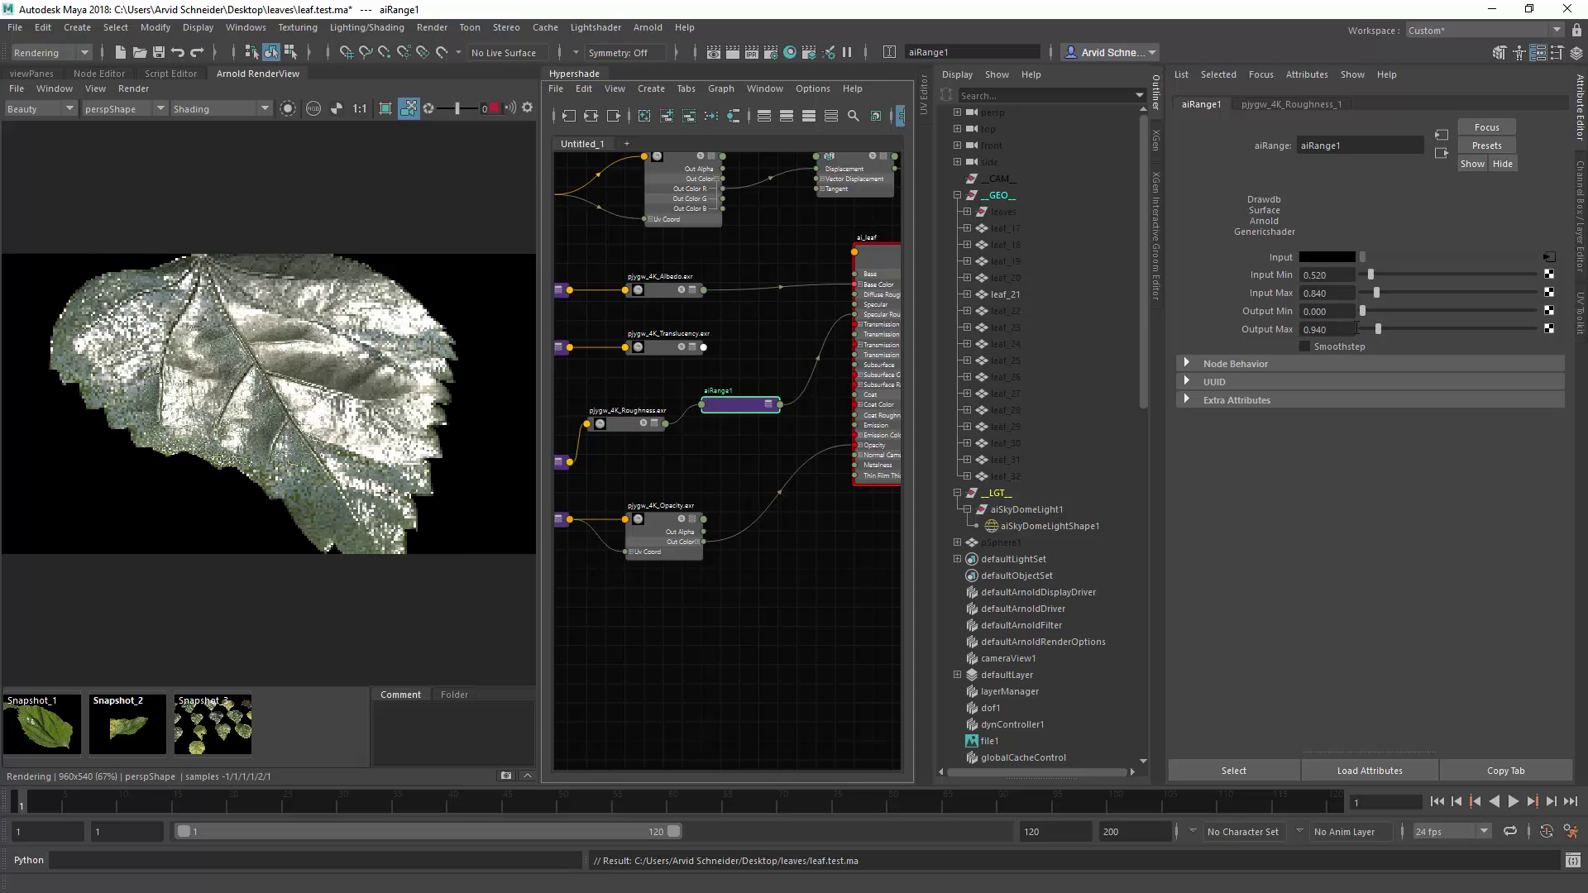
click(1326, 329)
text(1)
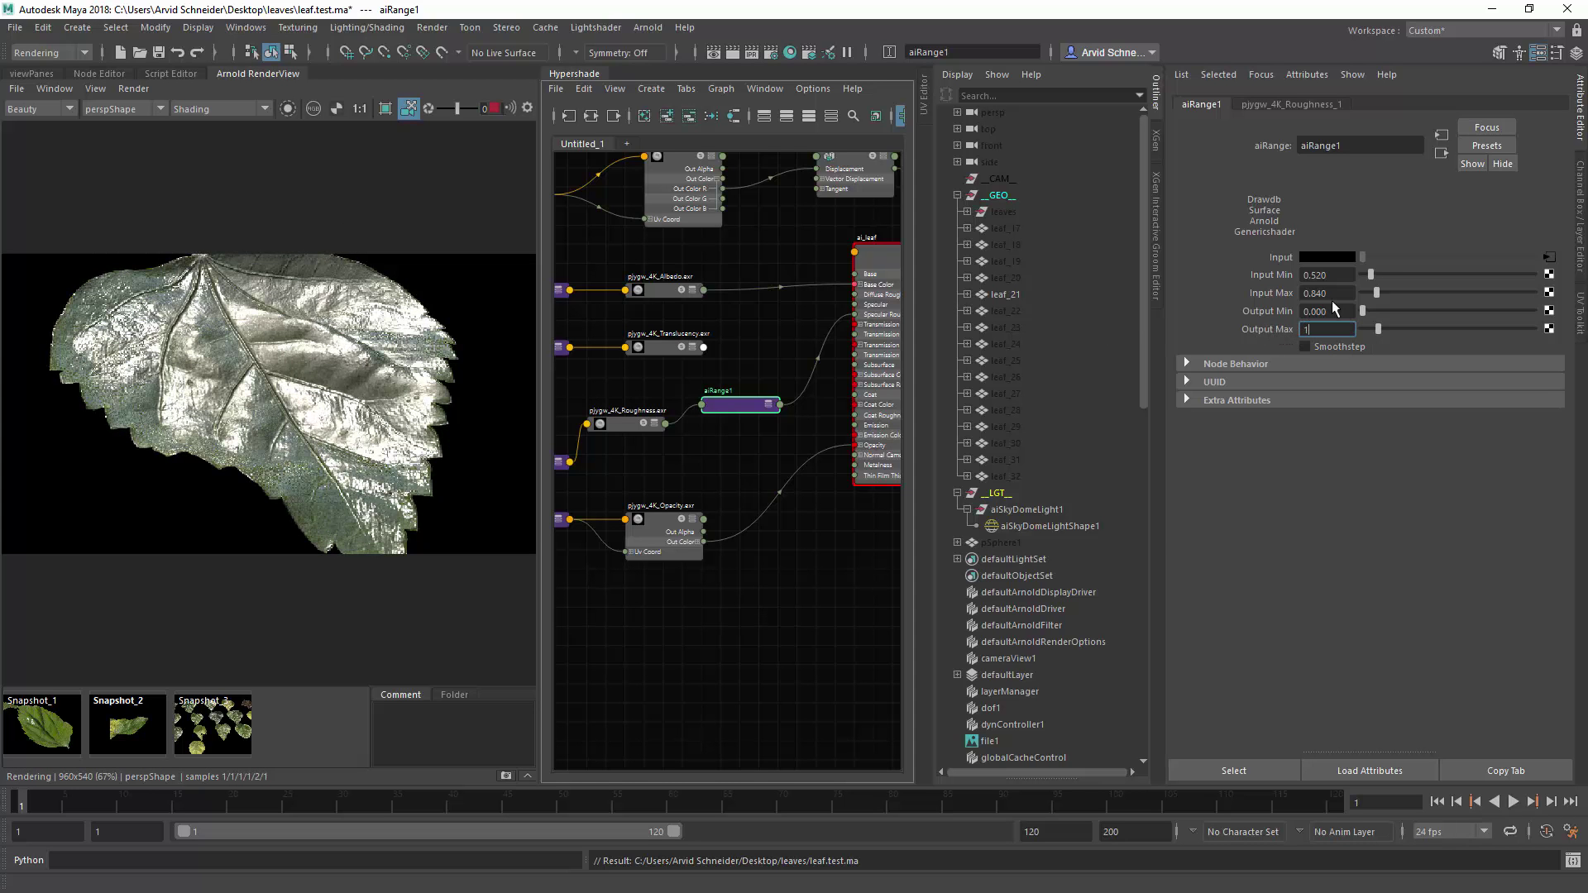
drag(1362, 312, 1370, 317)
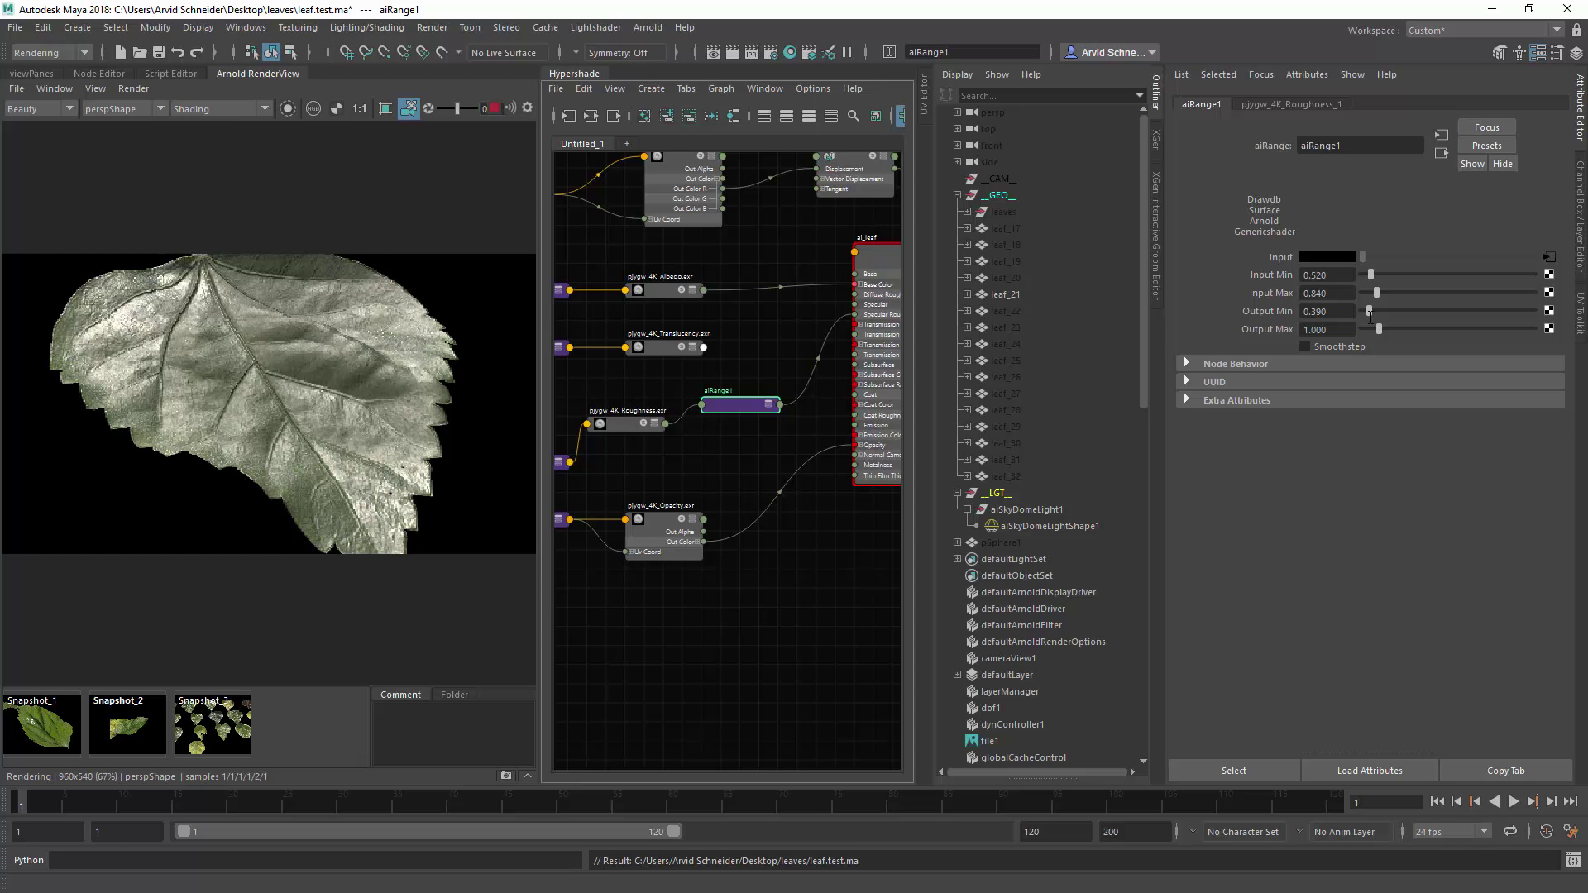
drag(1371, 317, 1376, 324)
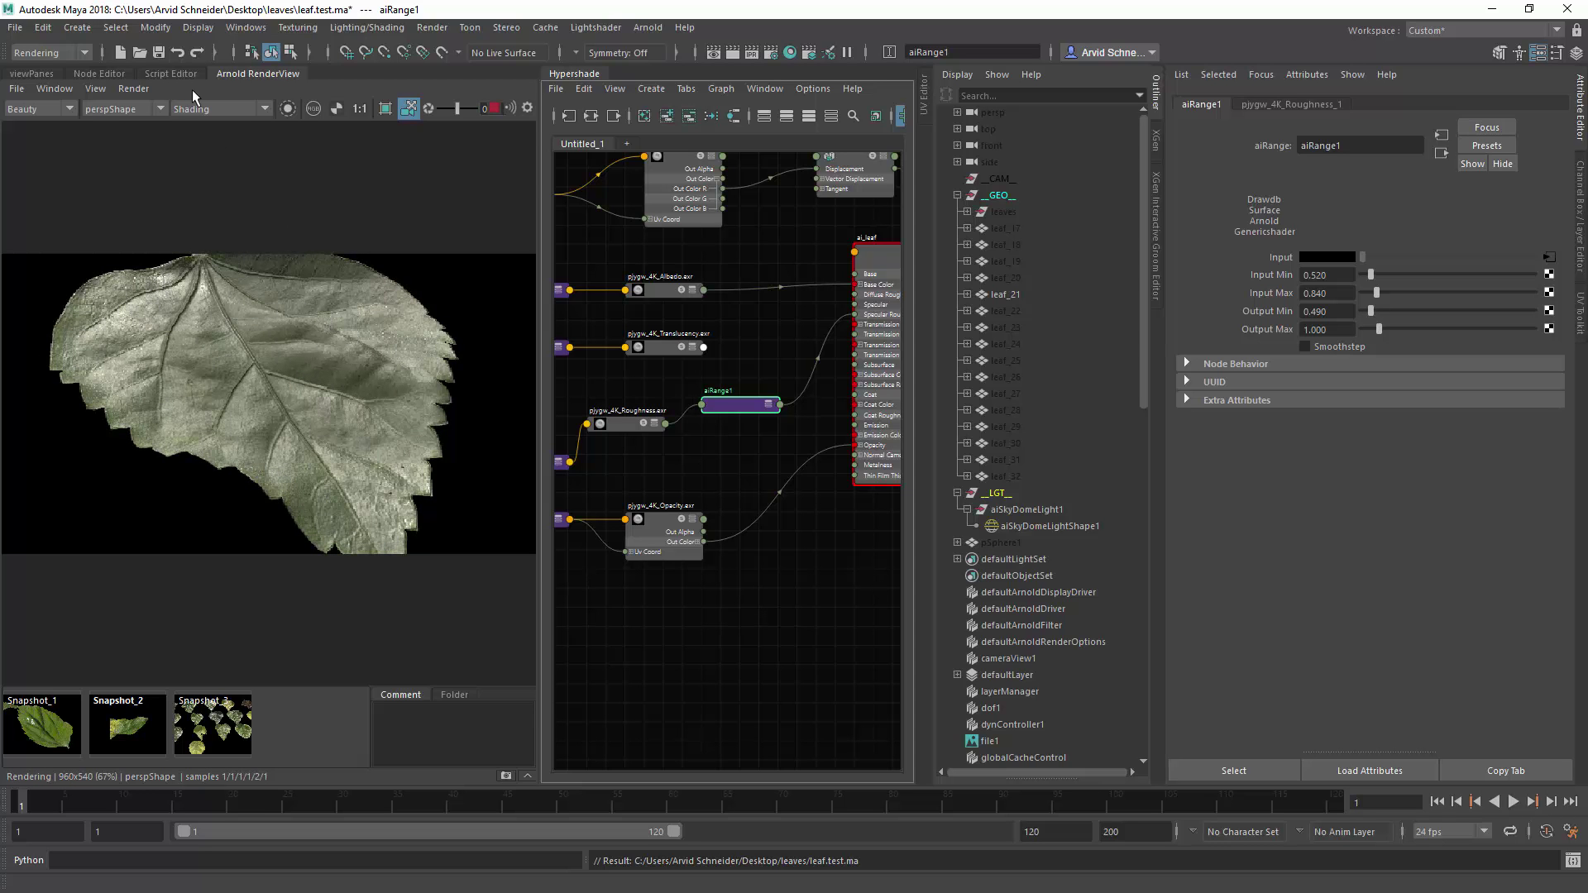
Isolate the aiRange output, set Input Min to 0.63, Output Min to 0.67 and Output Max to 0.92, and return to the shaded render.
click(287, 108)
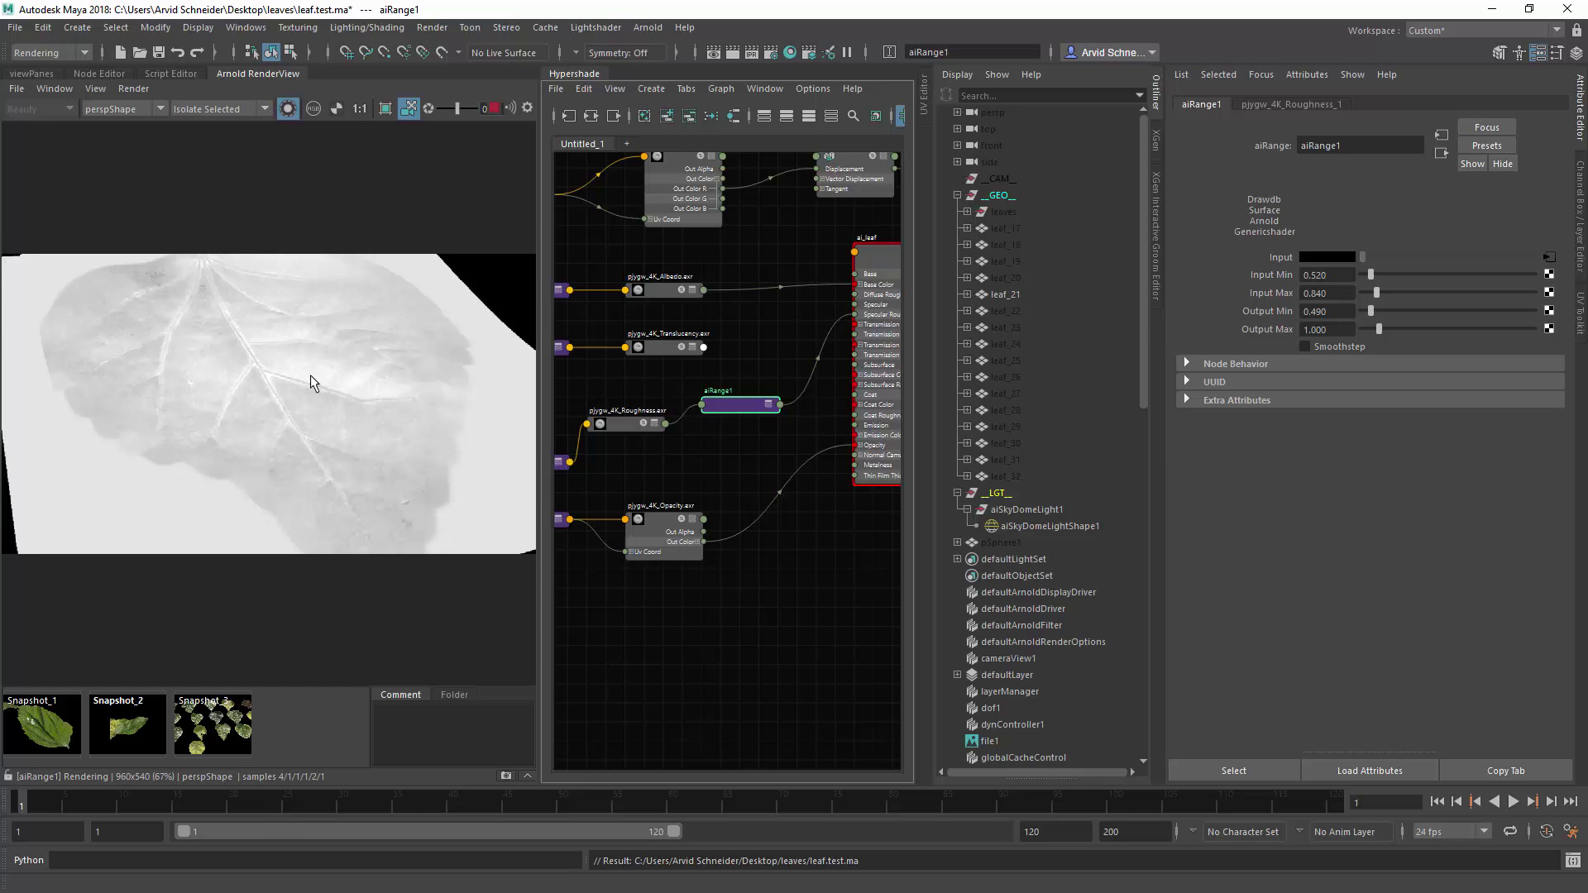
ctrl+drag(1333, 279, 1341, 287)
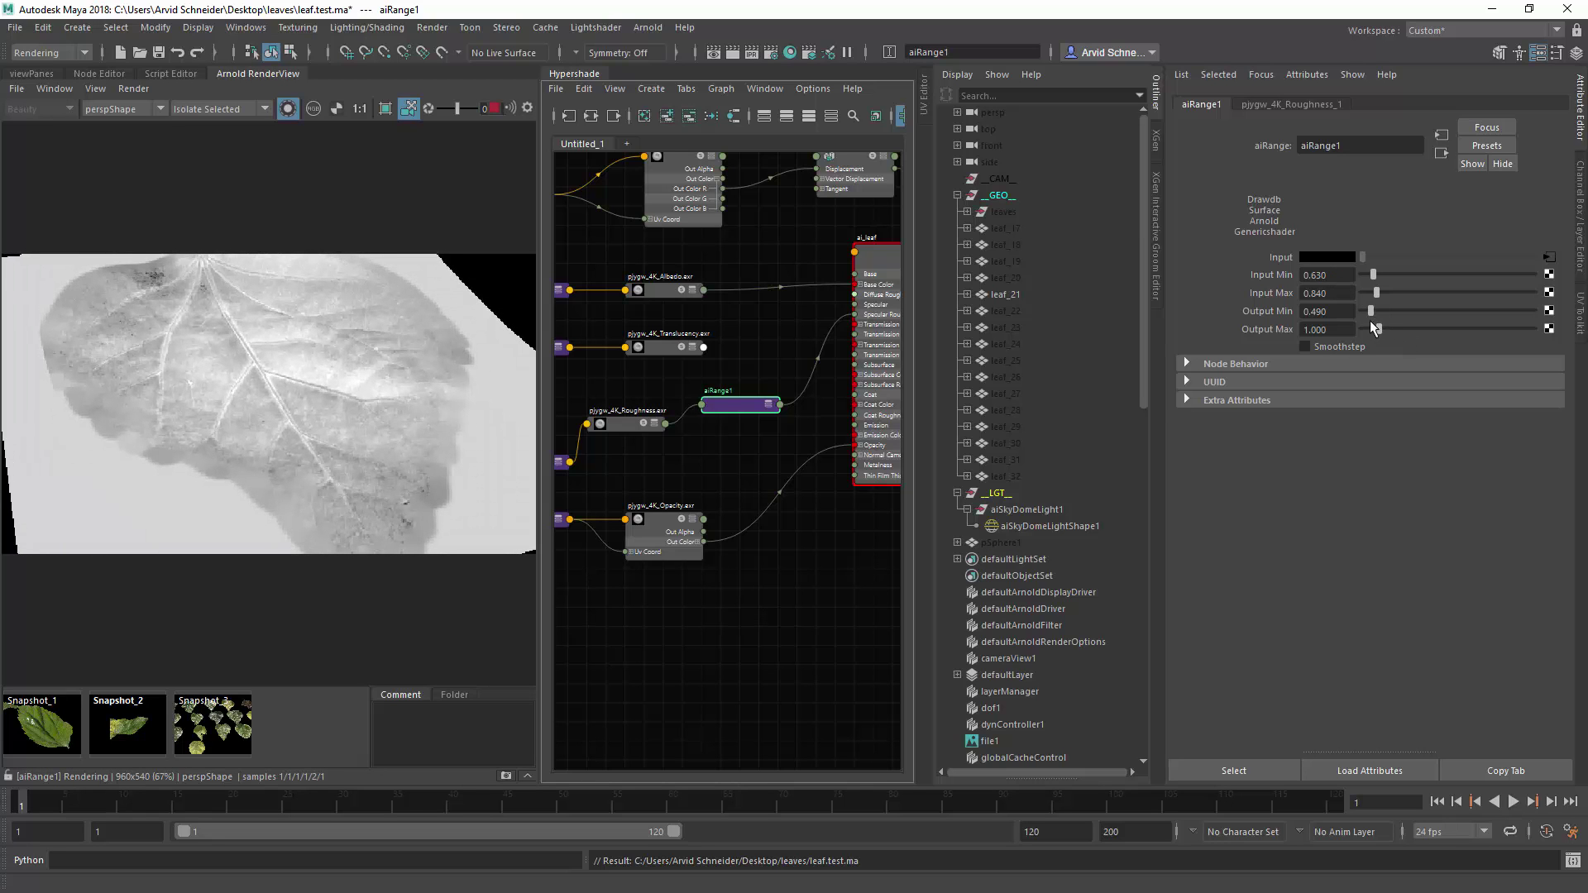
ctrl+drag(1346, 315, 1360, 318)
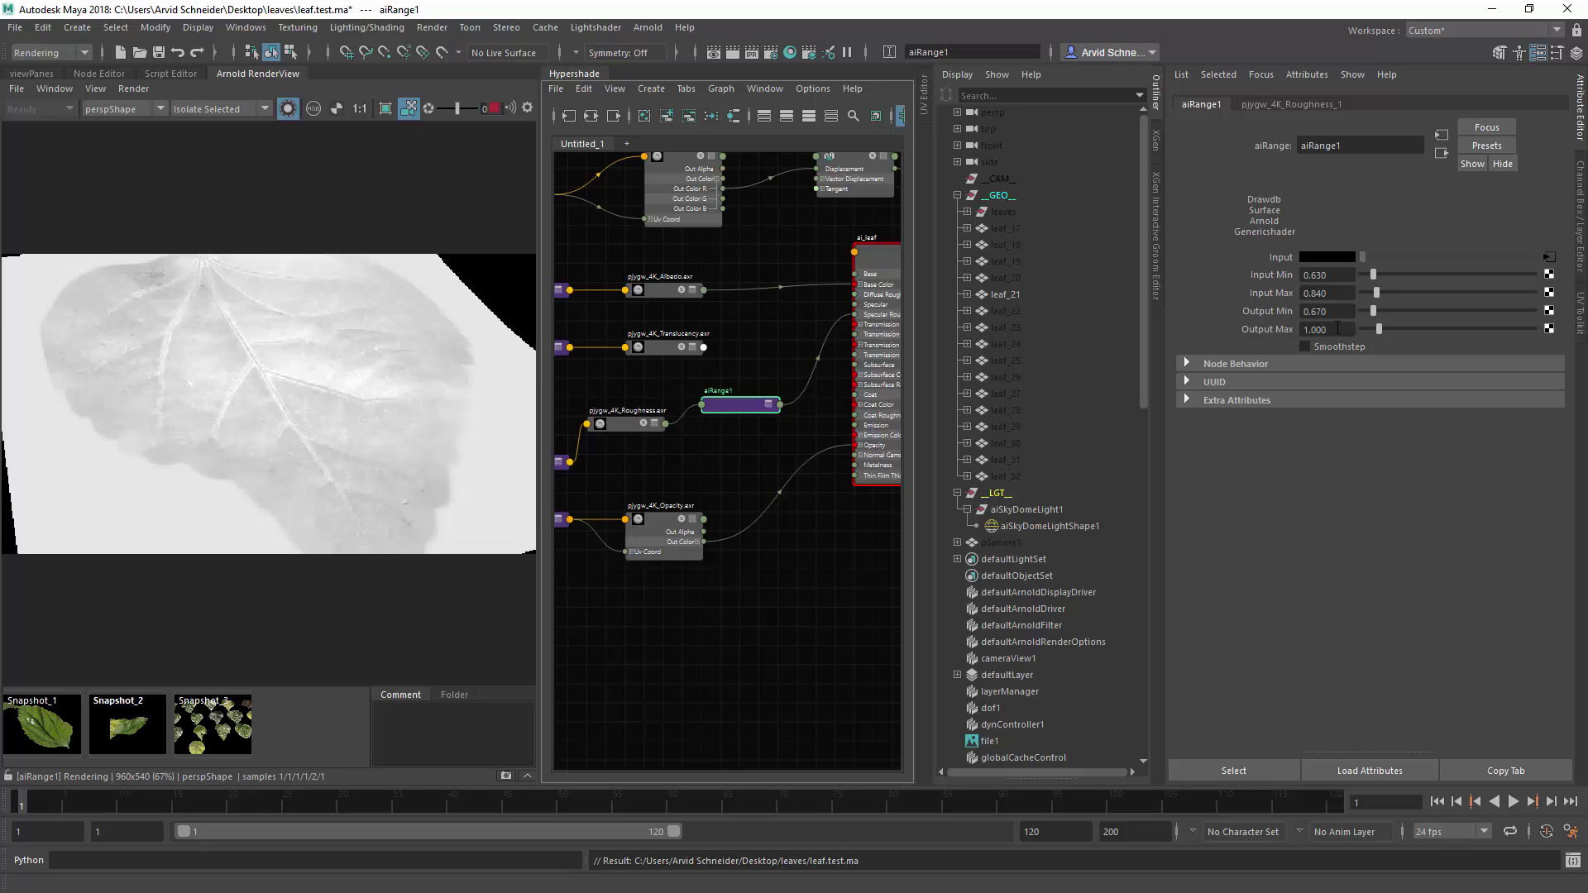
mouse_move(1338, 329)
ctrl+mouse_down()
mouse_move(1310, 335)
mouse_move(1332, 337)
ctrl+mouse_up()
click(293, 105)
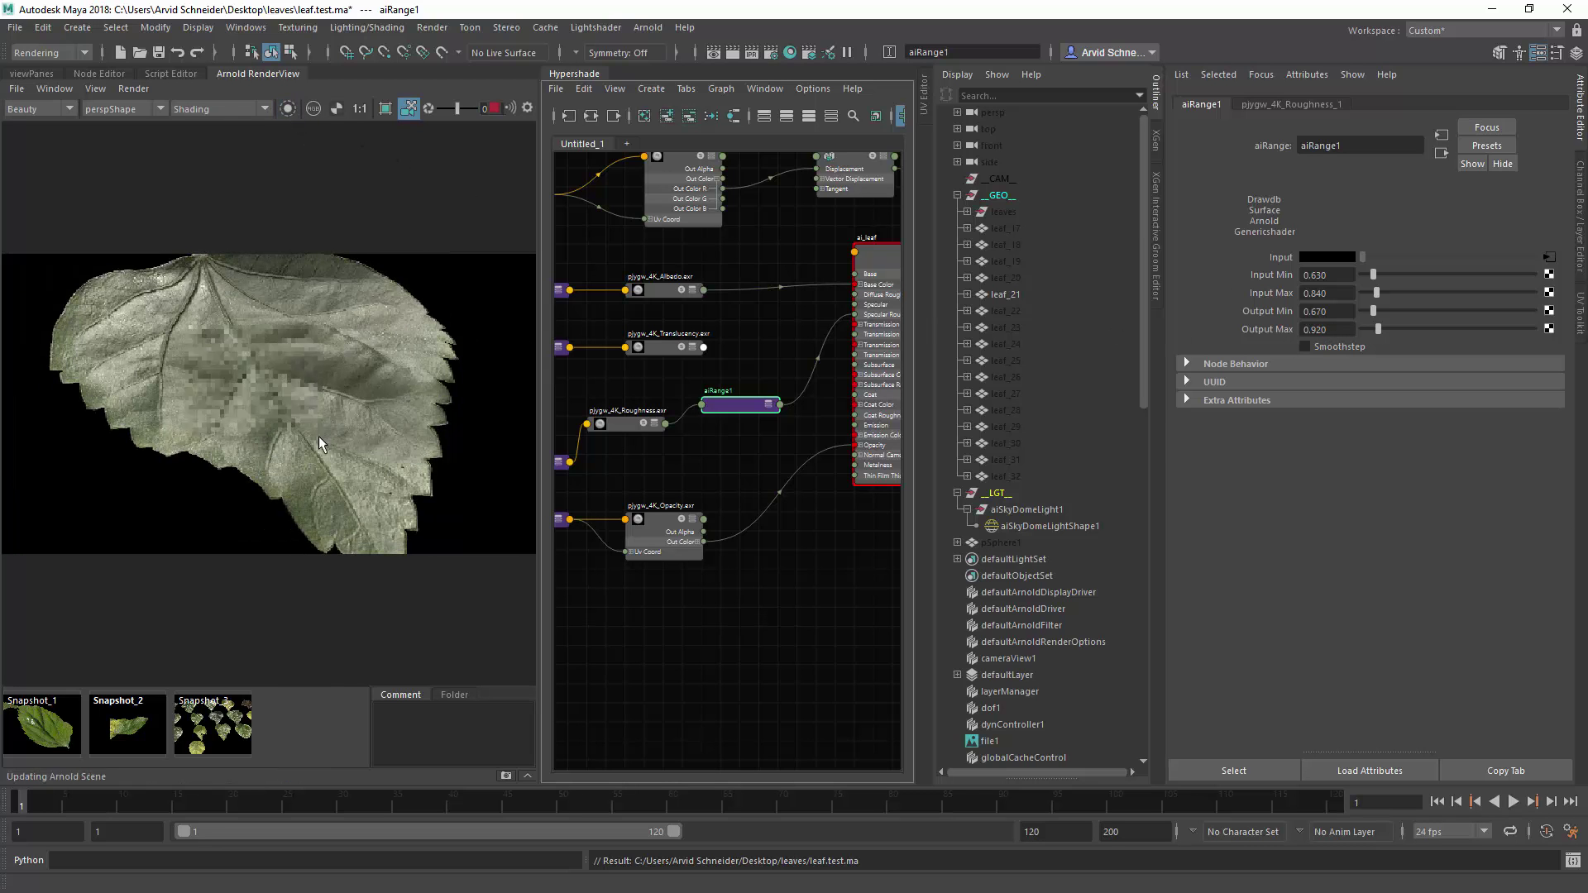
Inspect the leaf's sheen from several angles, enable Smoothstep on aiRange, and set Output Min to 0.61 and Output Max to 0.97.
alt+drag(300, 402, 269, 389)
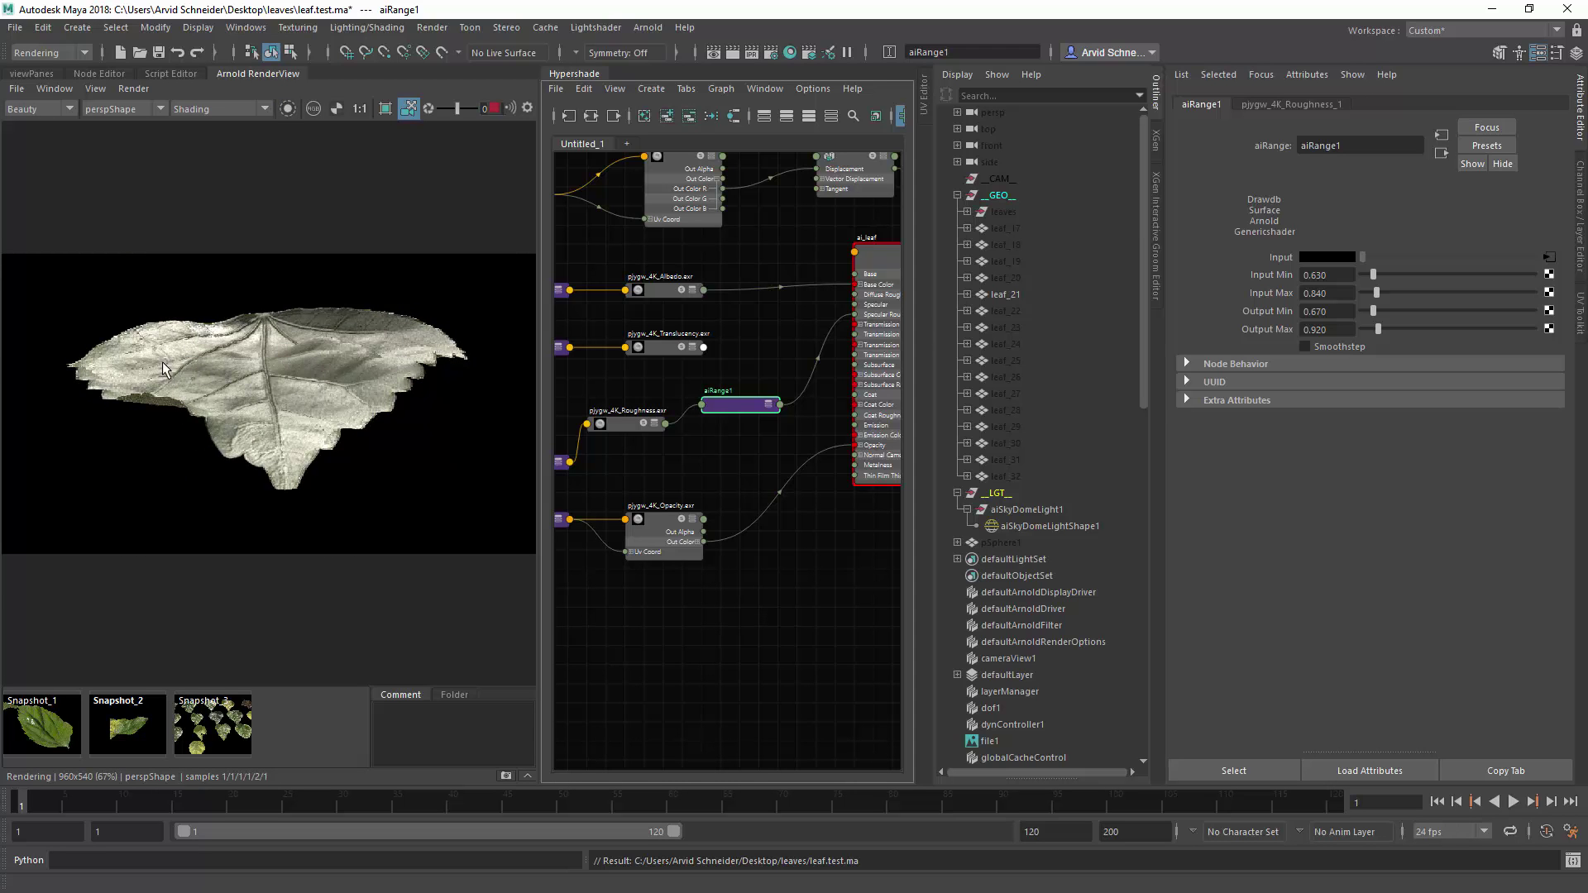
alt+drag(152, 364, 279, 372)
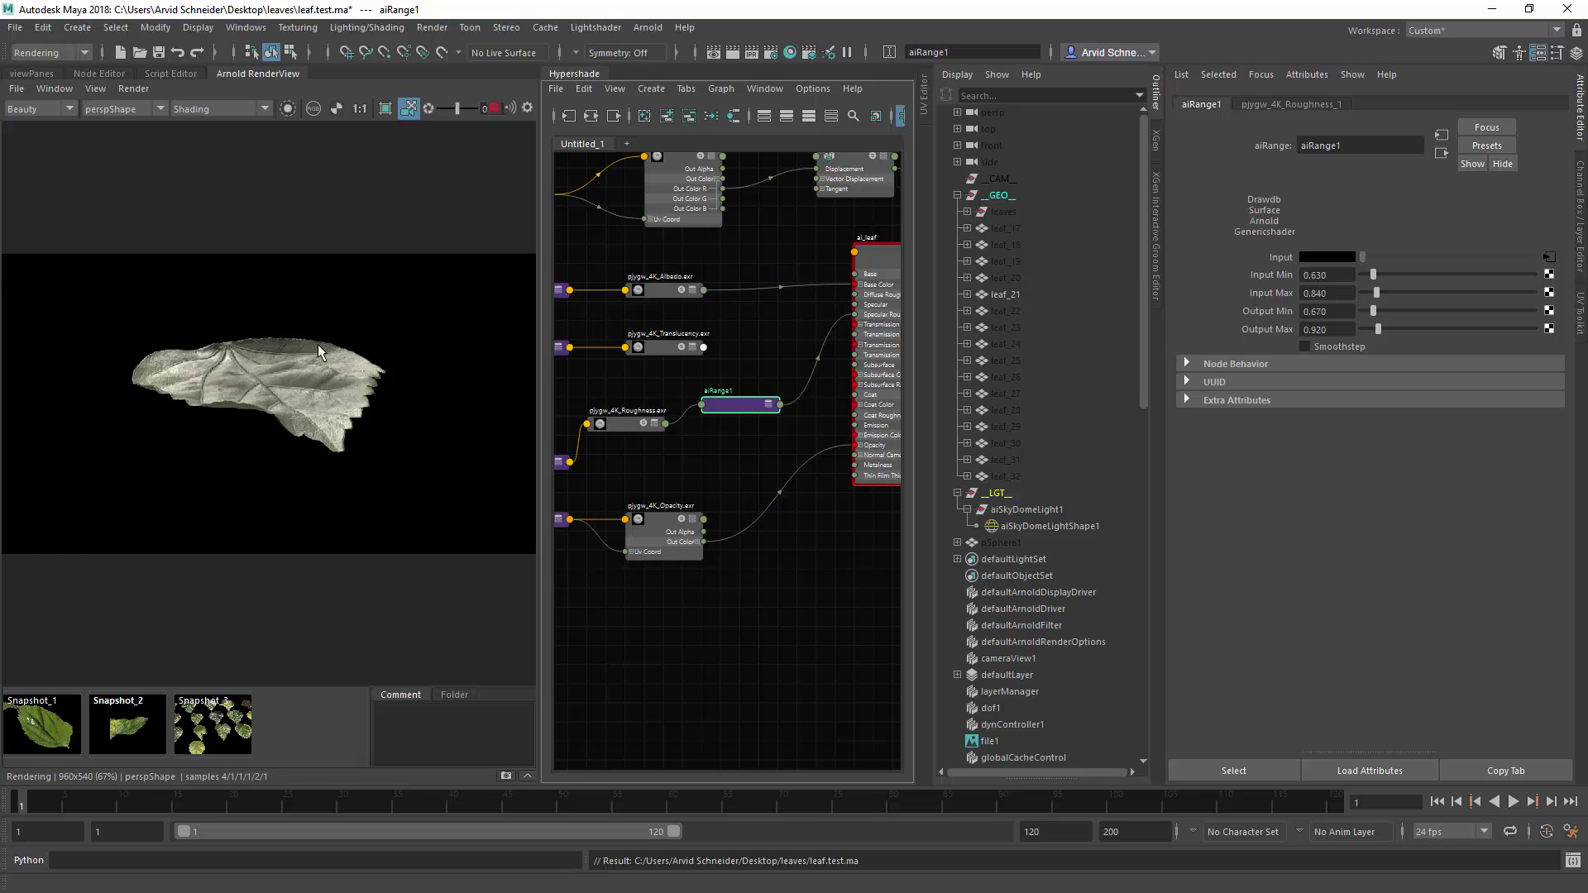
alt+drag(318, 345, 308, 404)
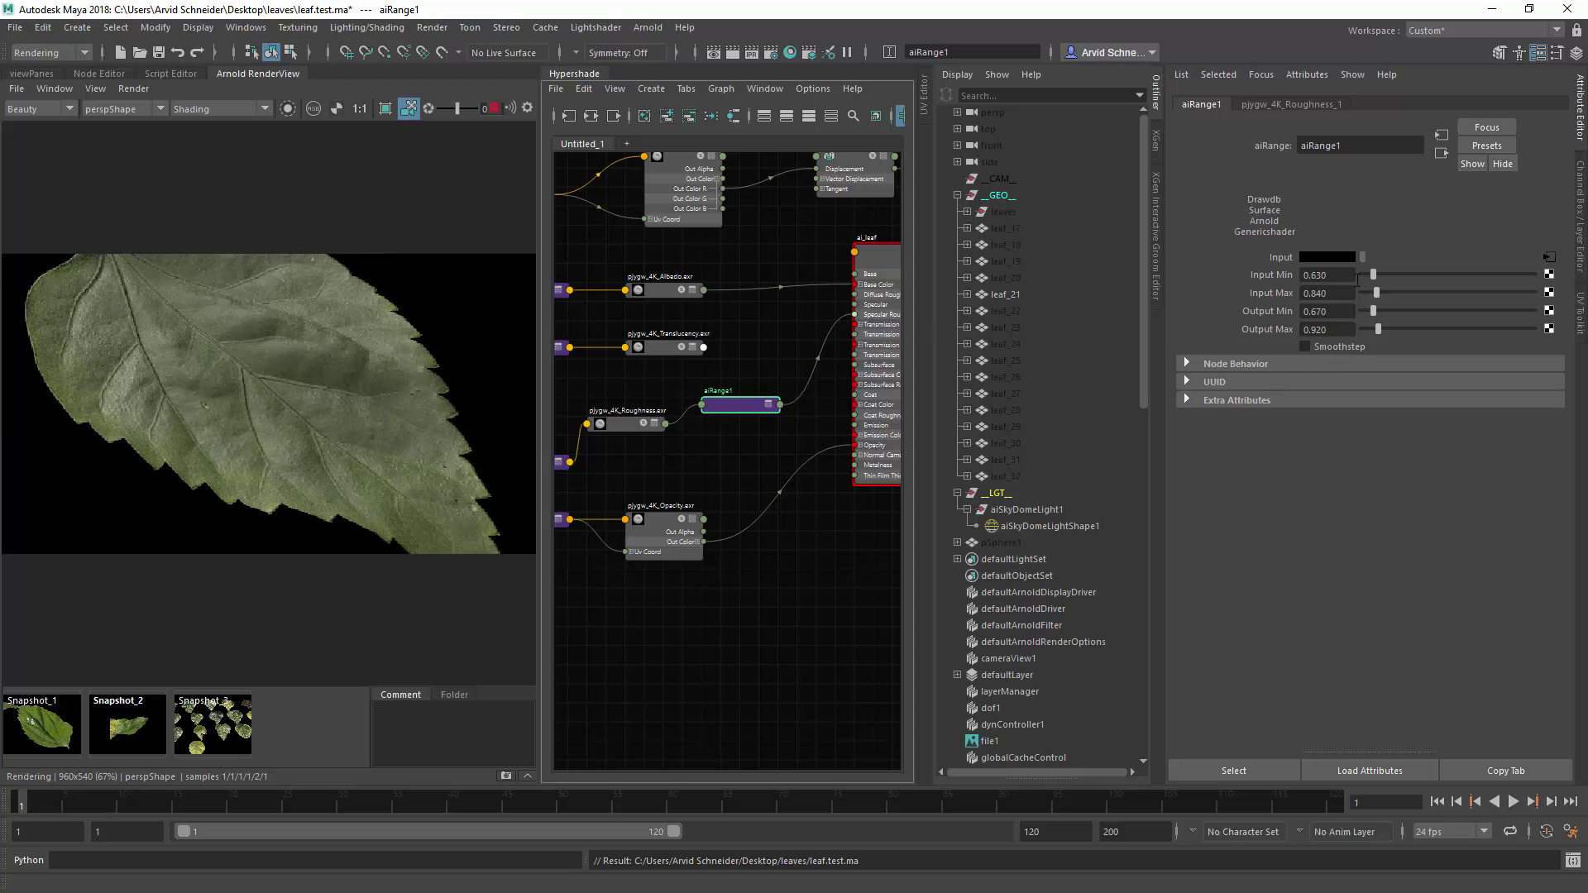
mouse_move(1334, 311)
ctrl+mouse_down()
mouse_move(1299, 312)
mouse_move(1317, 312)
ctrl+mouse_up()
mouse_move(221, 397)
alt+mouse_down()
mouse_move(190, 372)
mouse_move(212, 384)
mouse_move(210, 424)
mouse_move(222, 375)
mouse_move(413, 412)
mouse_move(177, 359)
mouse_move(236, 372)
alt+mouse_up()
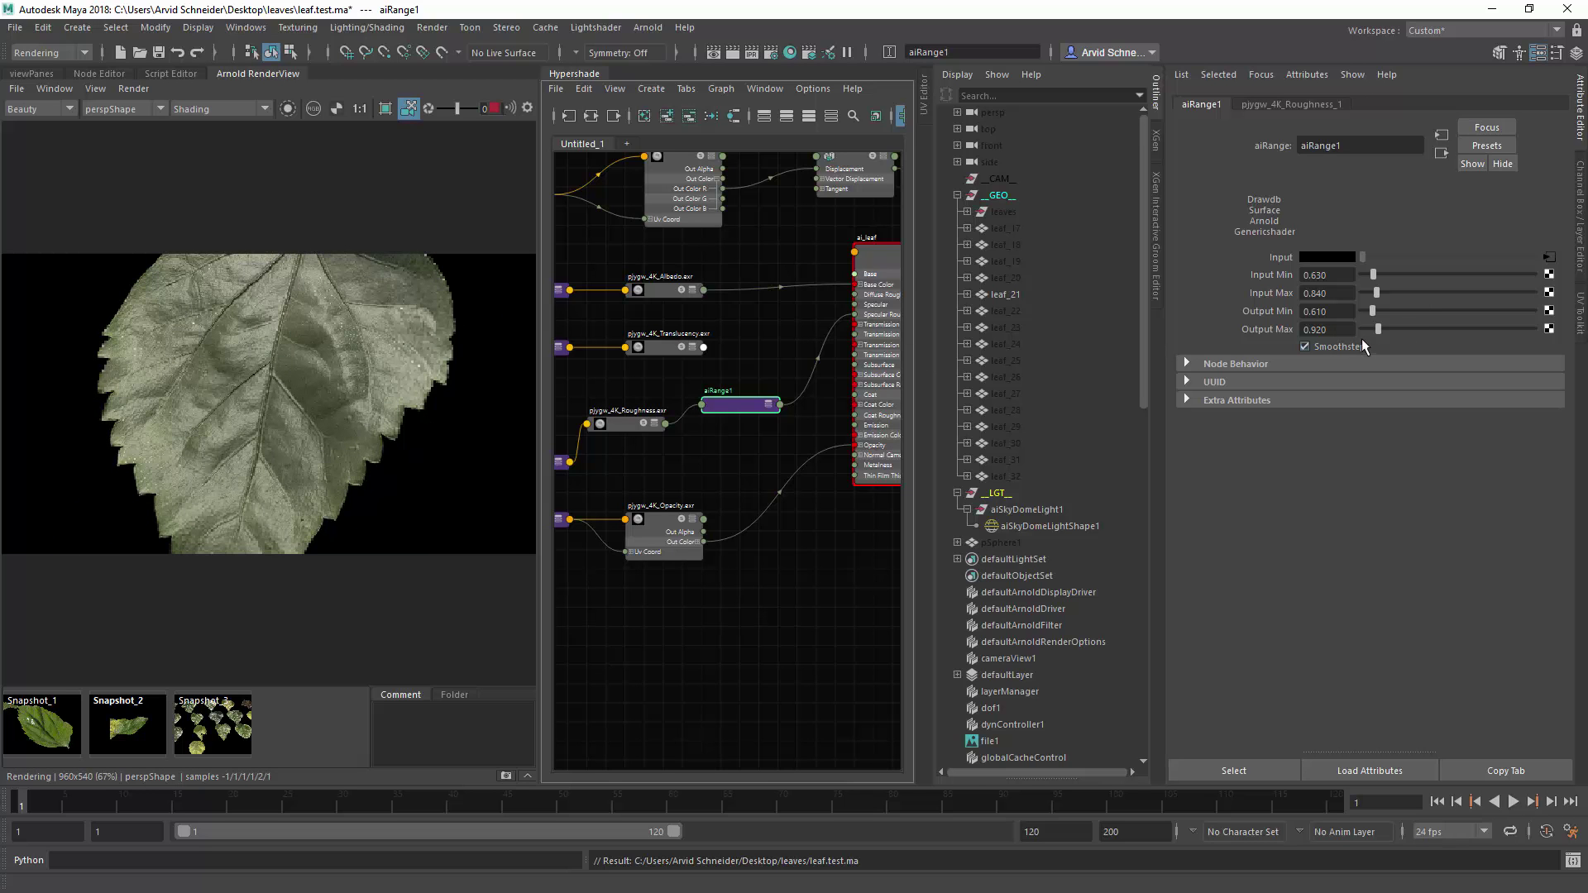
ctrl+drag(1342, 329, 1348, 319)
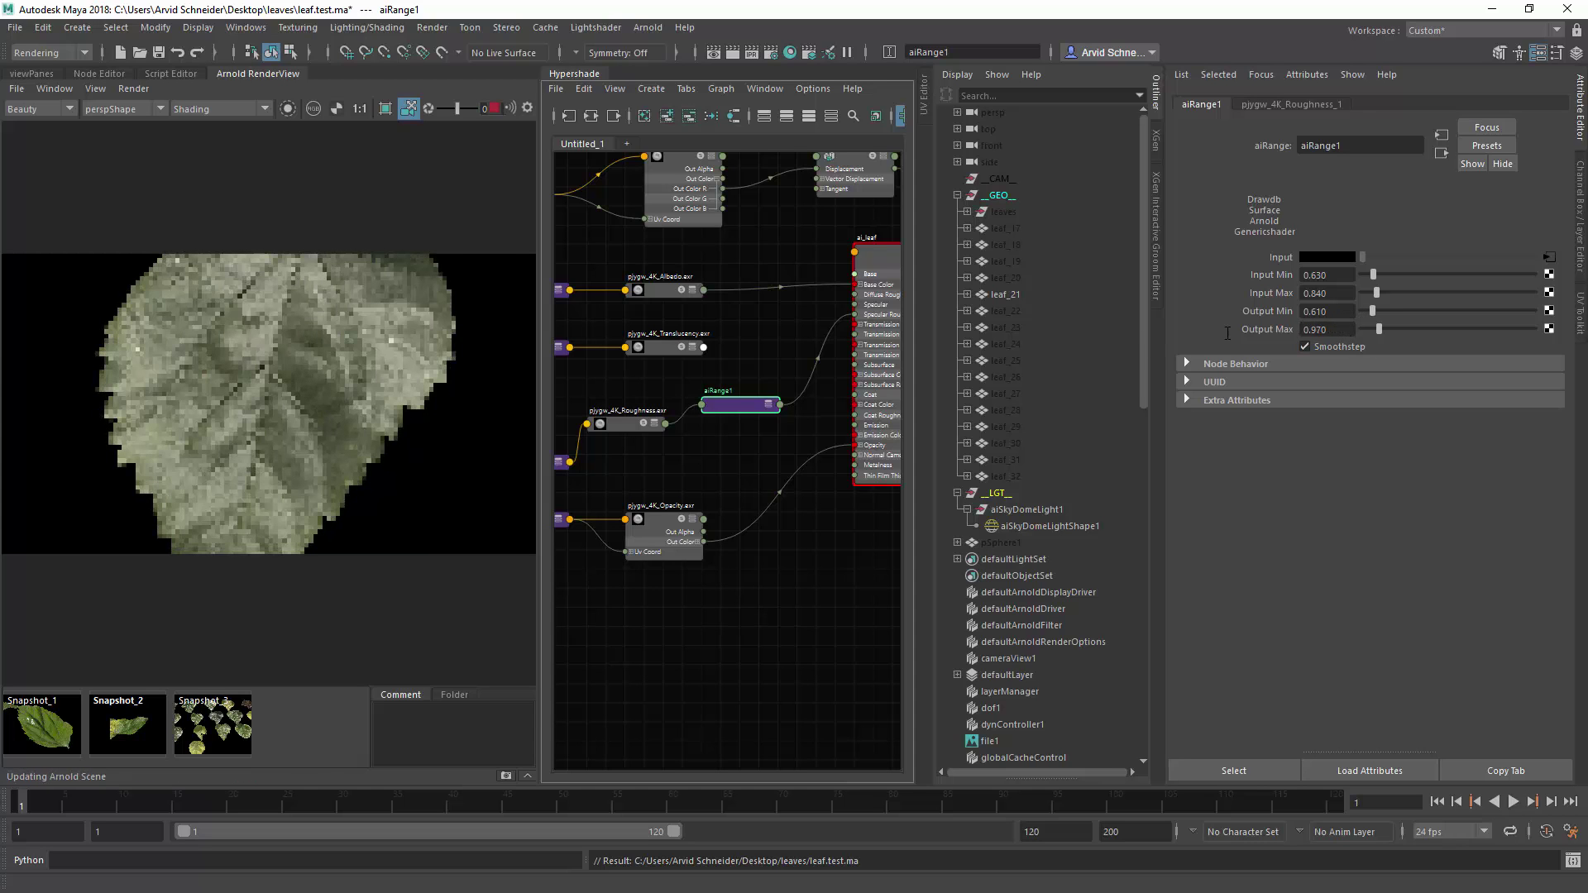
Compare the isolated aiRange output with Smoothstep off and on.
click(287, 108)
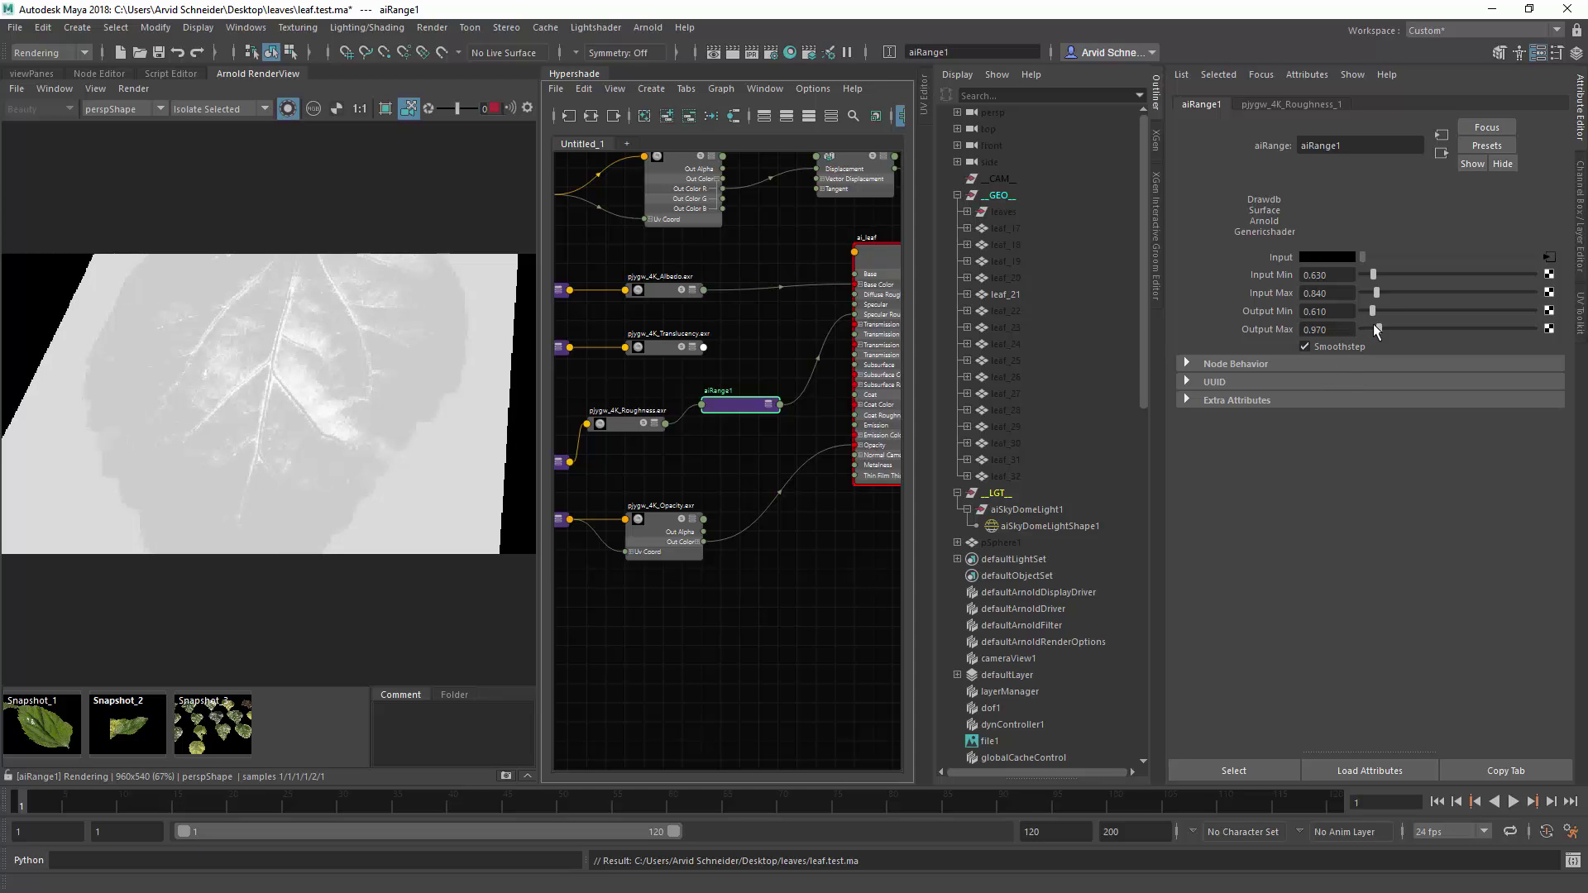
click(1318, 344)
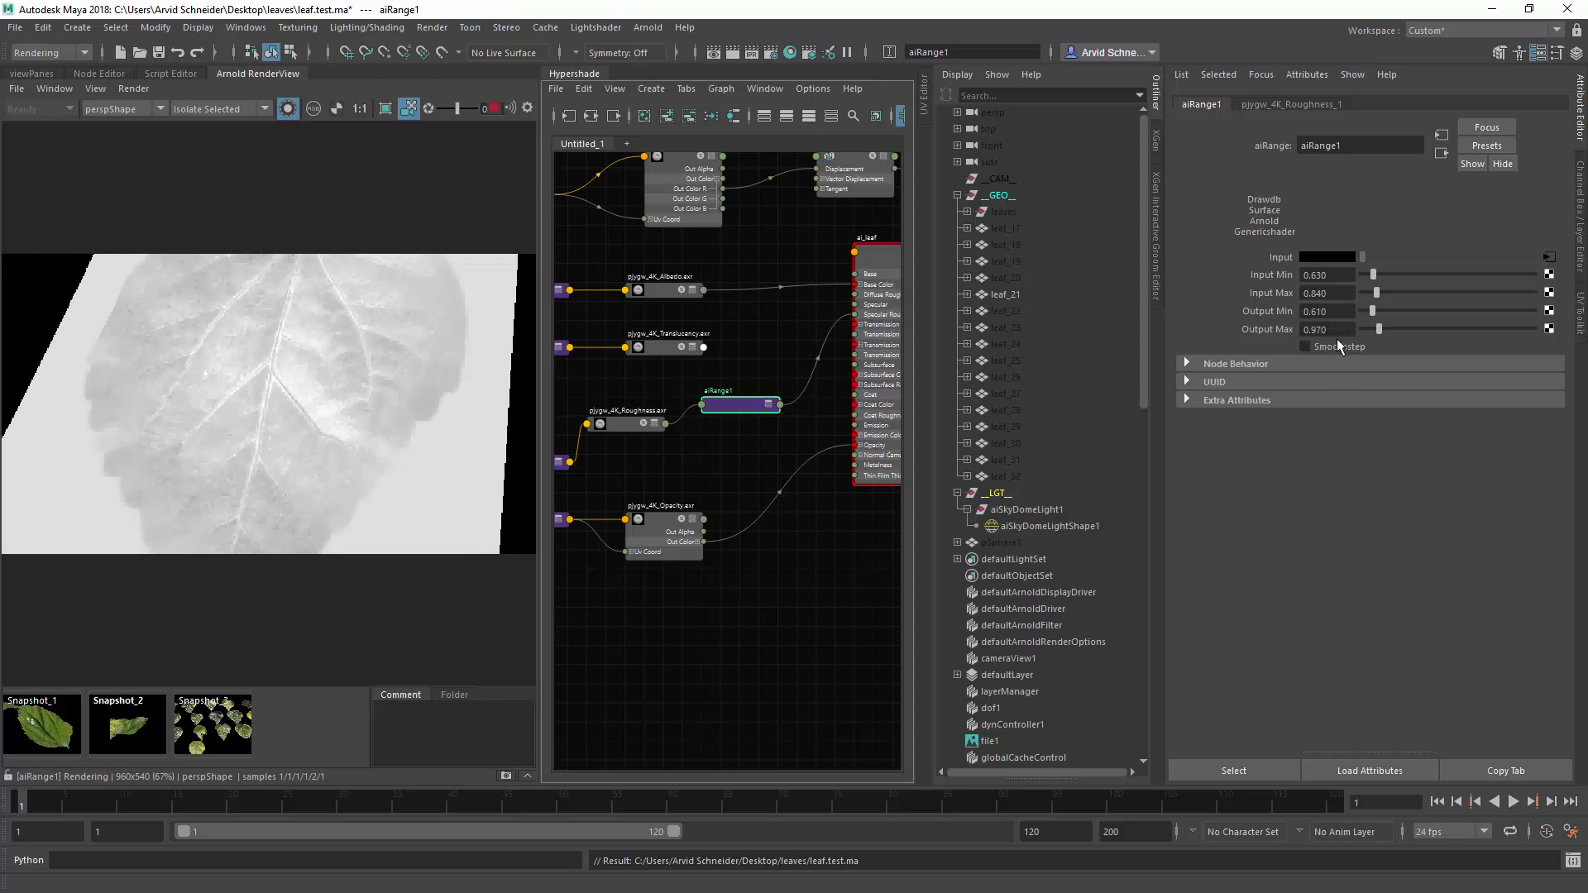
click(1337, 341)
Set aiRange's Output Max to 1, Output Min to 0.42 and Input Min to 0.56.
ctrl+drag(1339, 331, 1327, 287)
double_click(1341, 330)
text(1)
click(1349, 312)
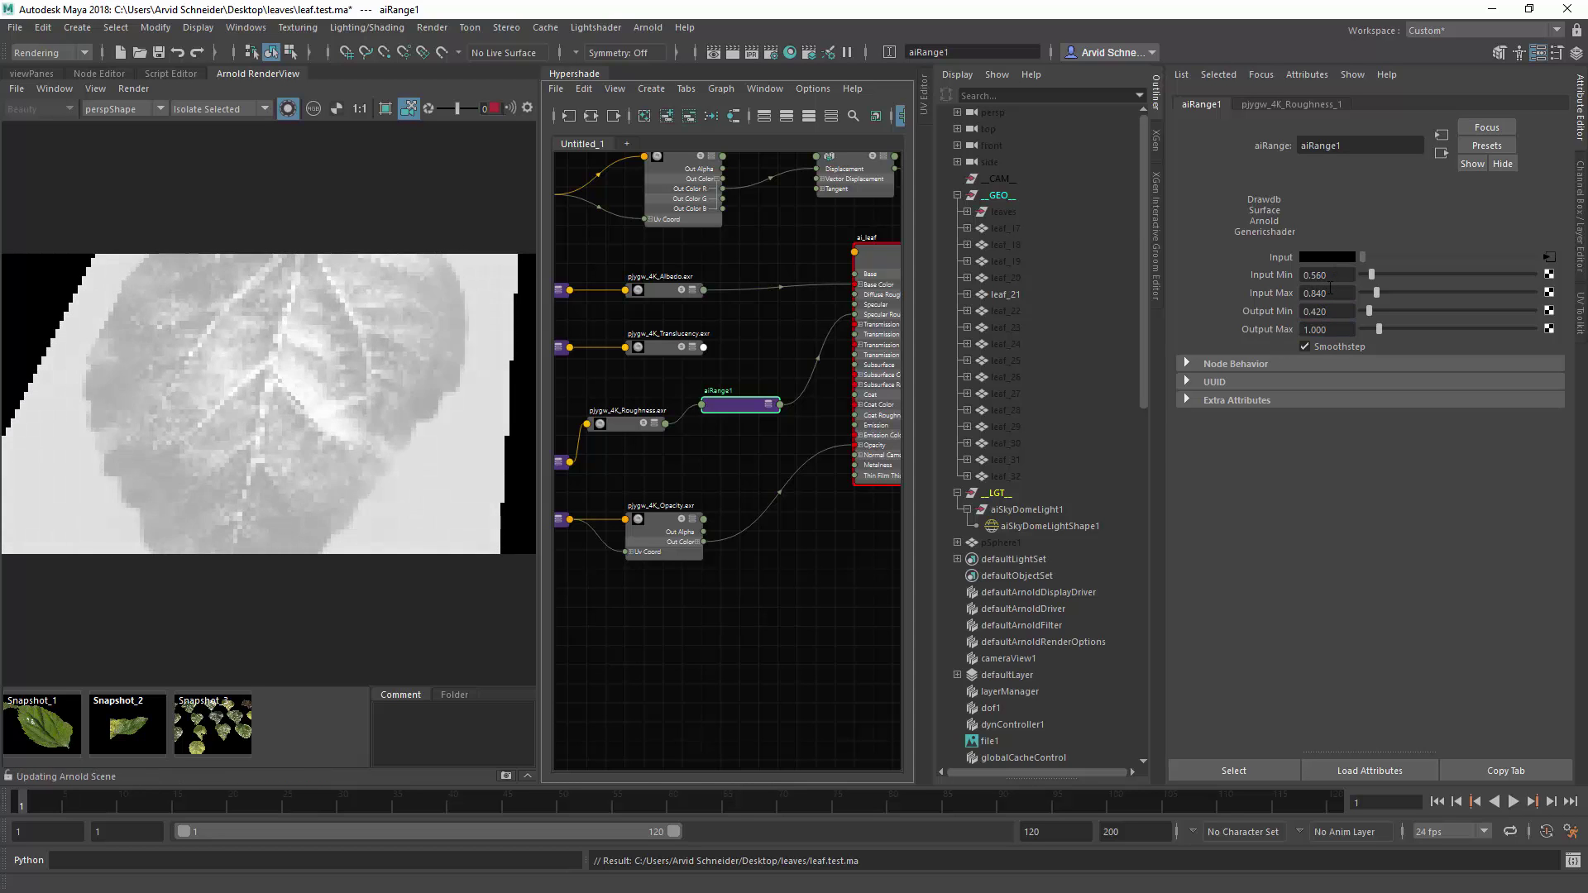
Reset aiRange's Input Min to 0, Input Max to 1 and Output Min to 0.
alt+drag(371, 389, 301, 338)
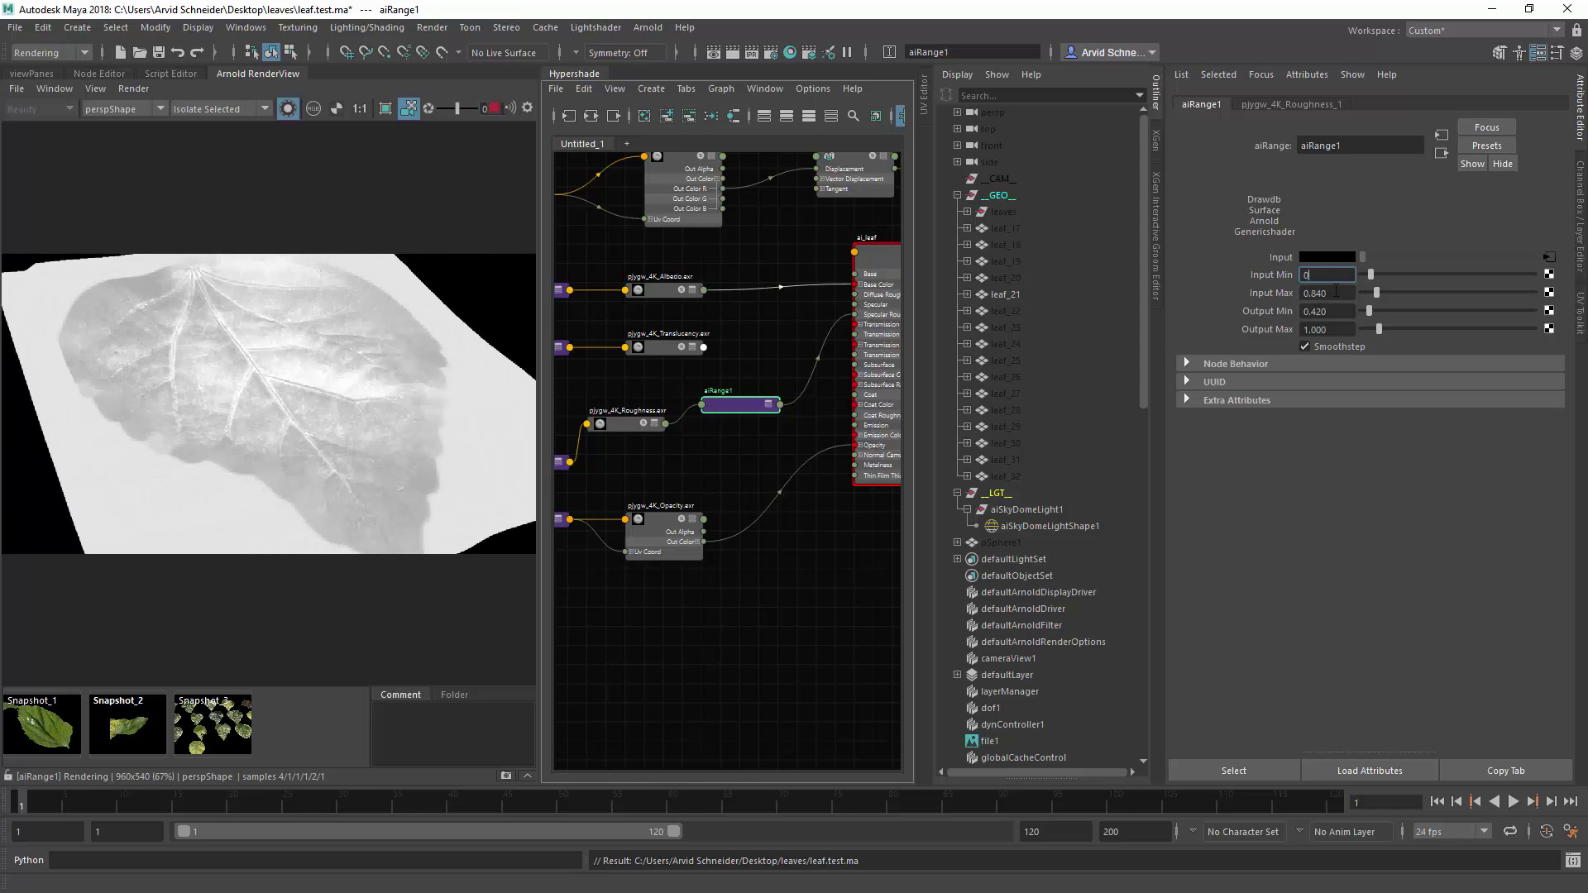
key(Tab)
text(1)
key(Tab)
text(0)
key(Return)
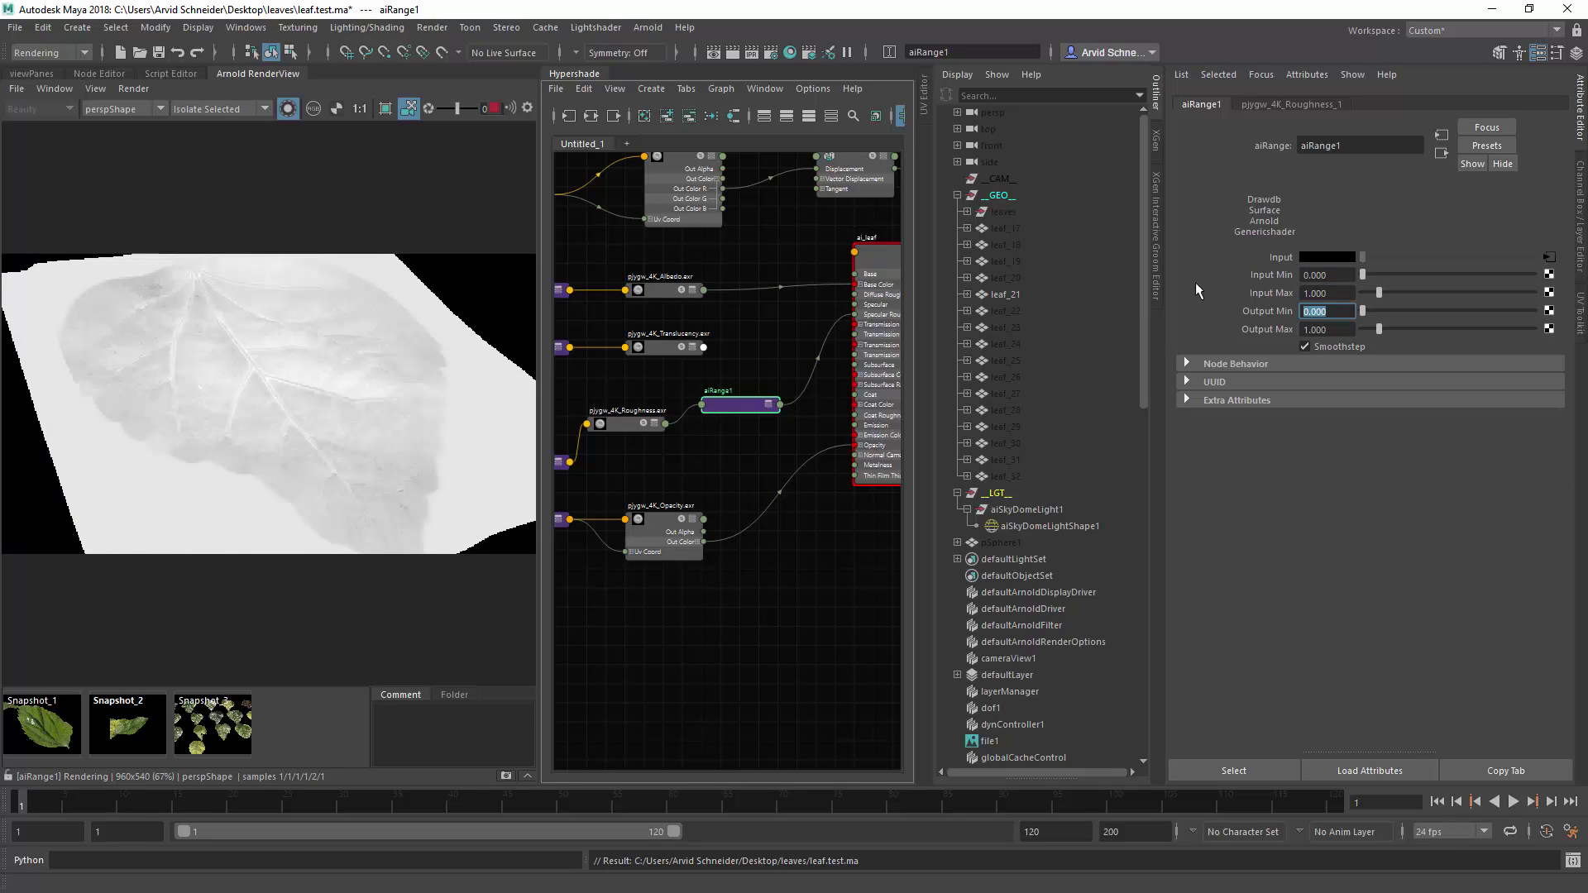
Set aiRange's Input Min to 0.17 and Output Min to 0.26, judging the roughness in the shaded leaf render.
ctrl+drag(1331, 279, 1350, 282)
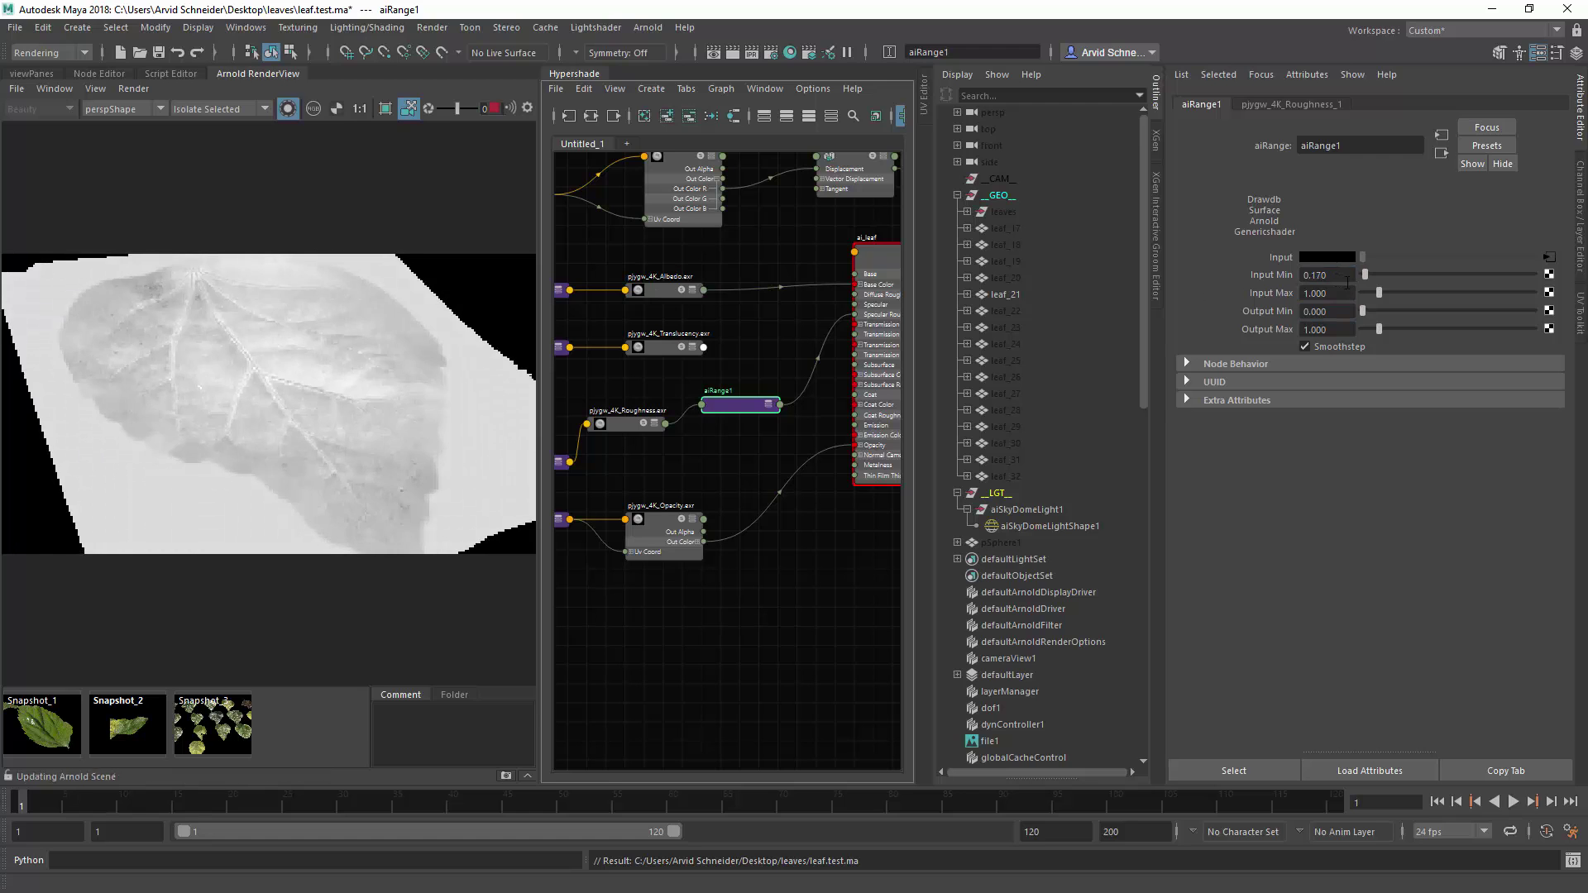
click(282, 109)
alt+drag(220, 330, 124, 330)
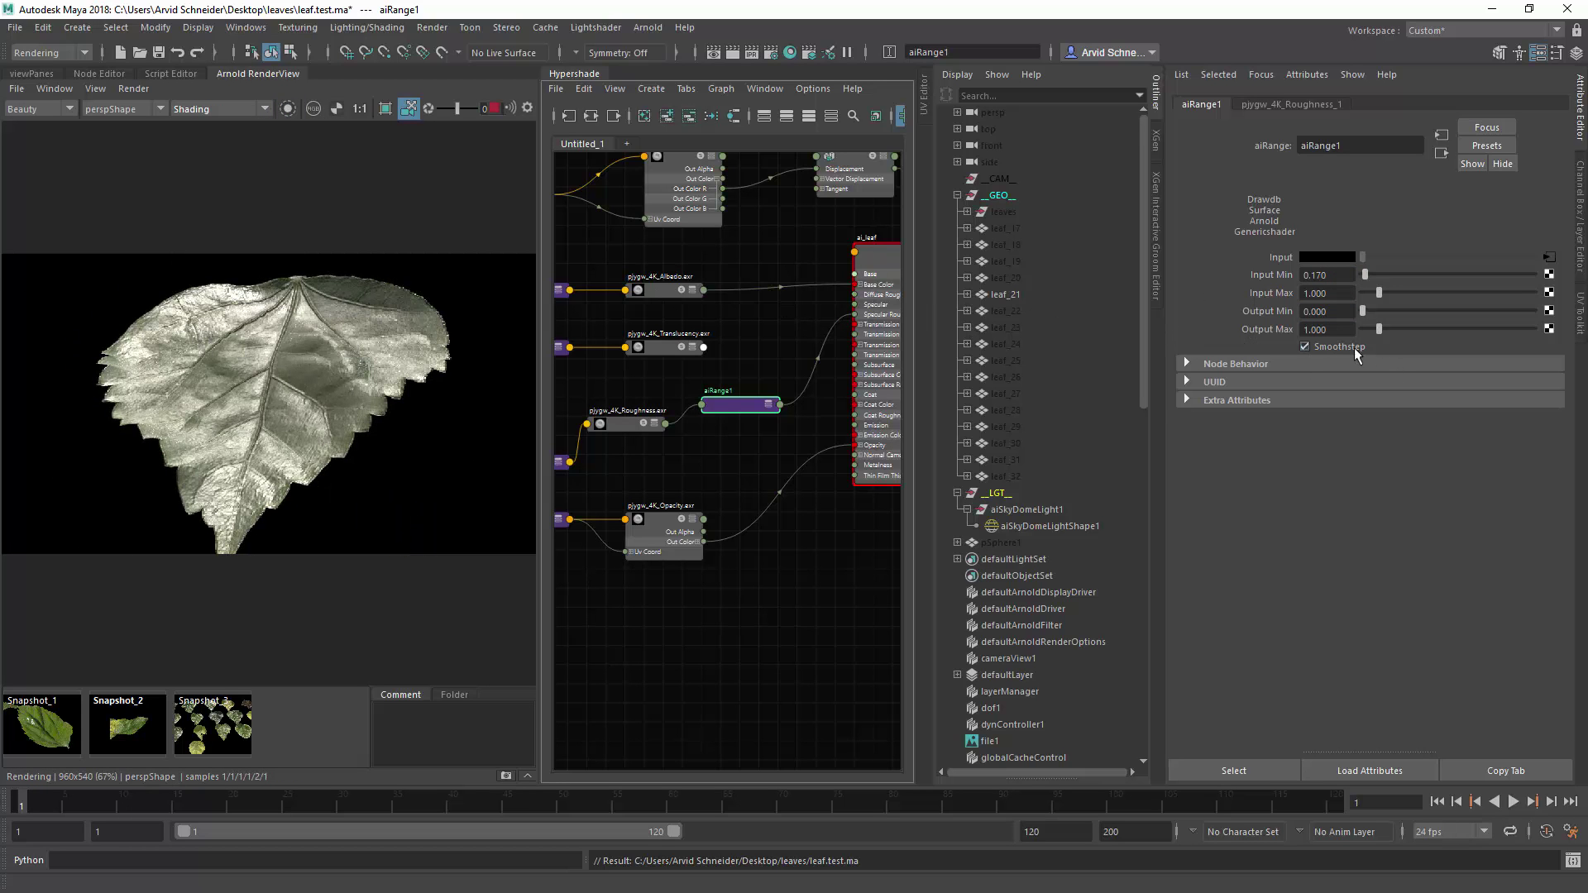
ctrl+drag(1342, 311, 1350, 312)
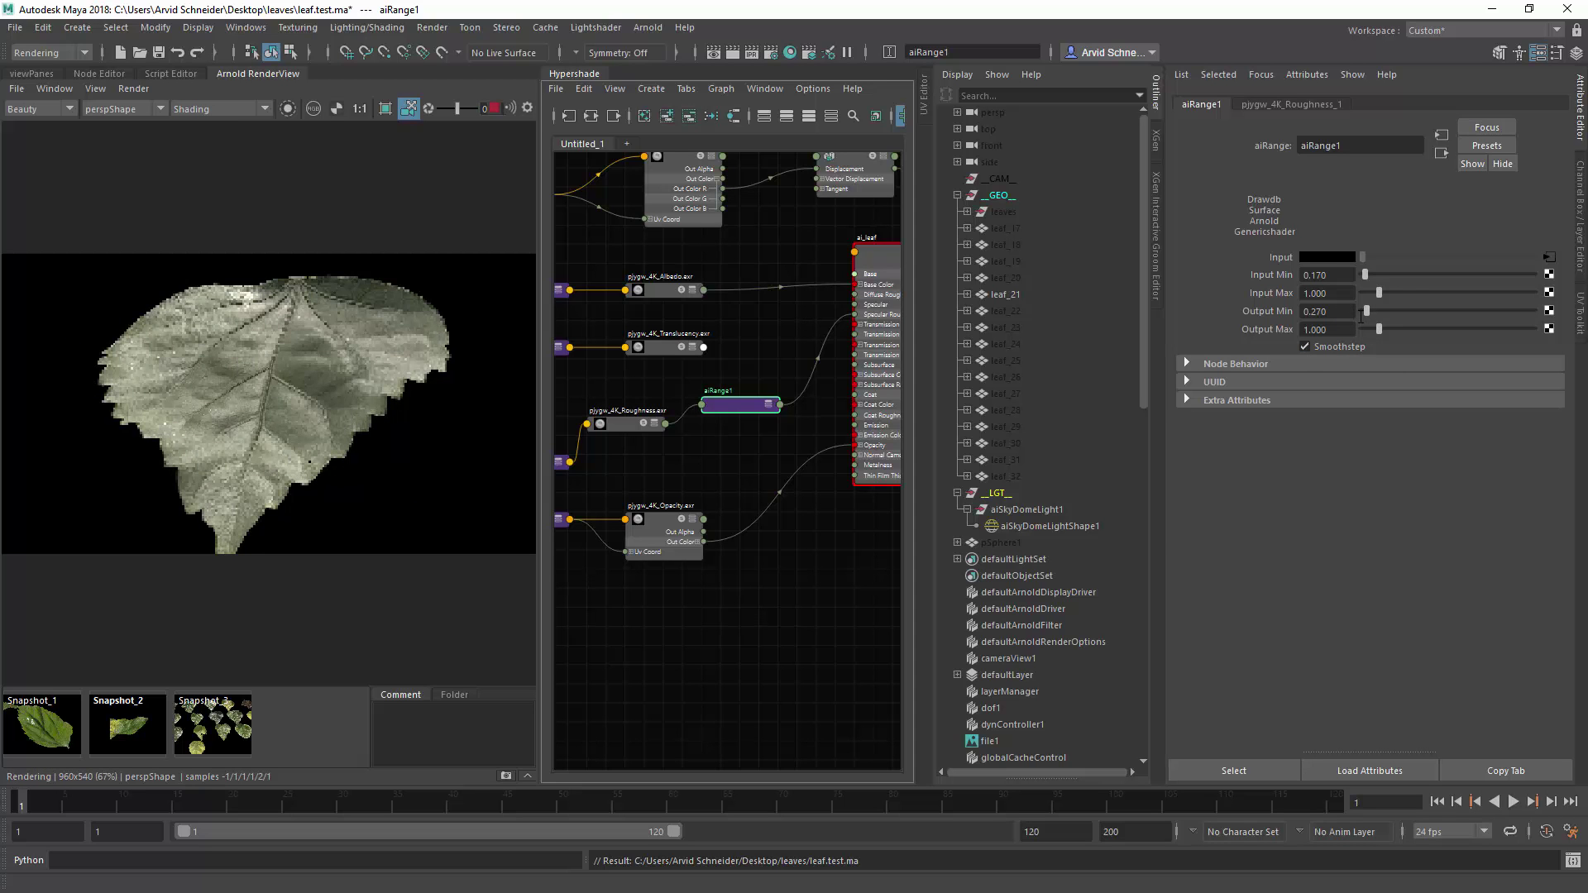
alt+drag(253, 309, 301, 444)
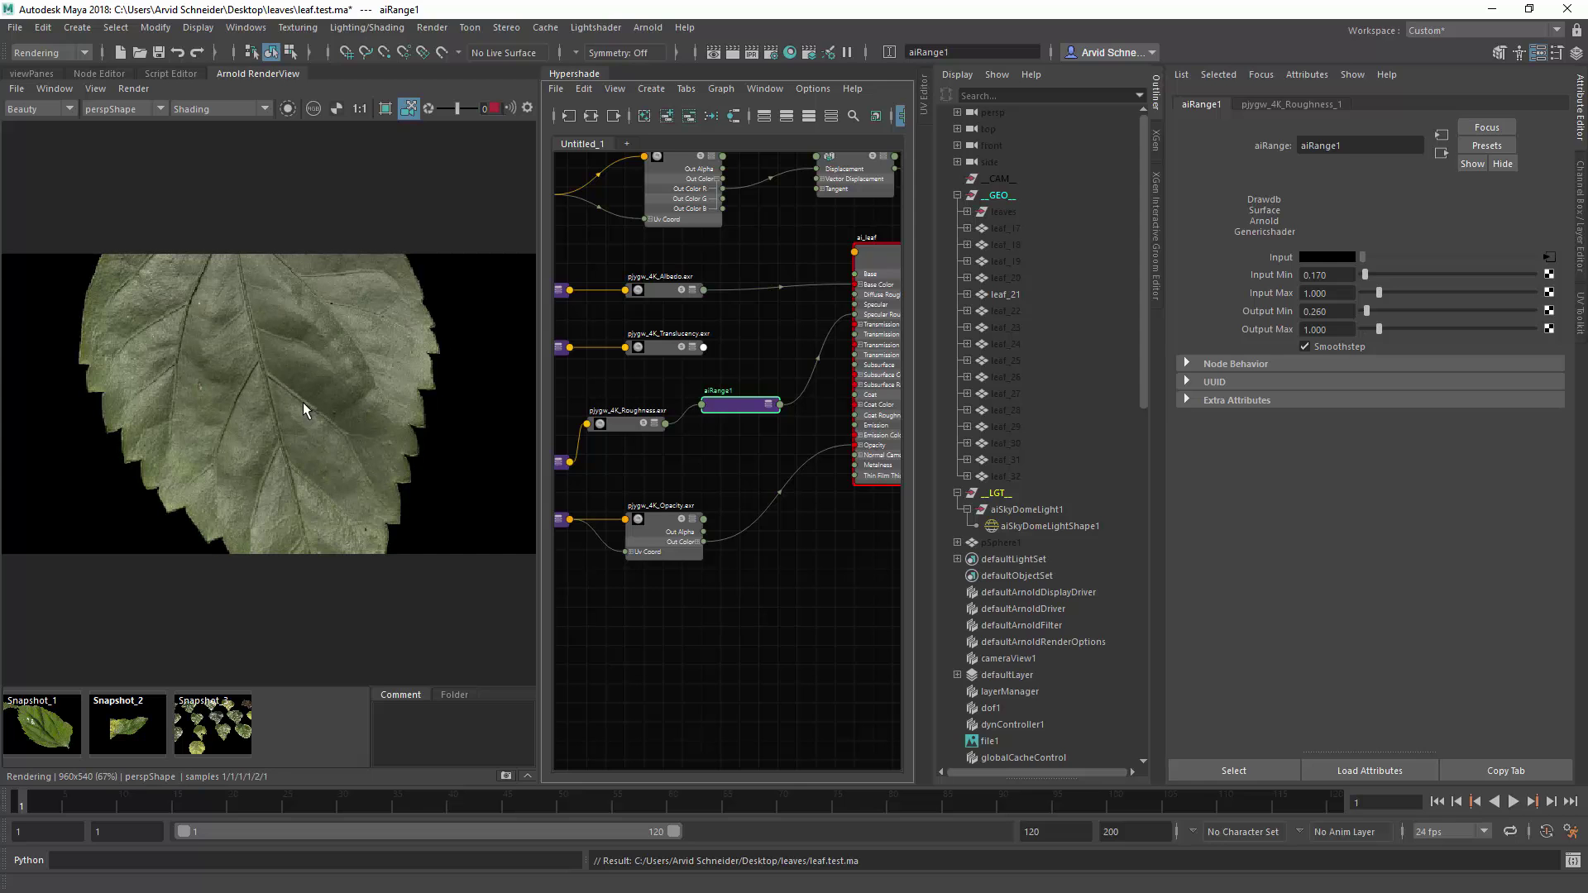
alt+middle_drag(726, 363, 720, 310)
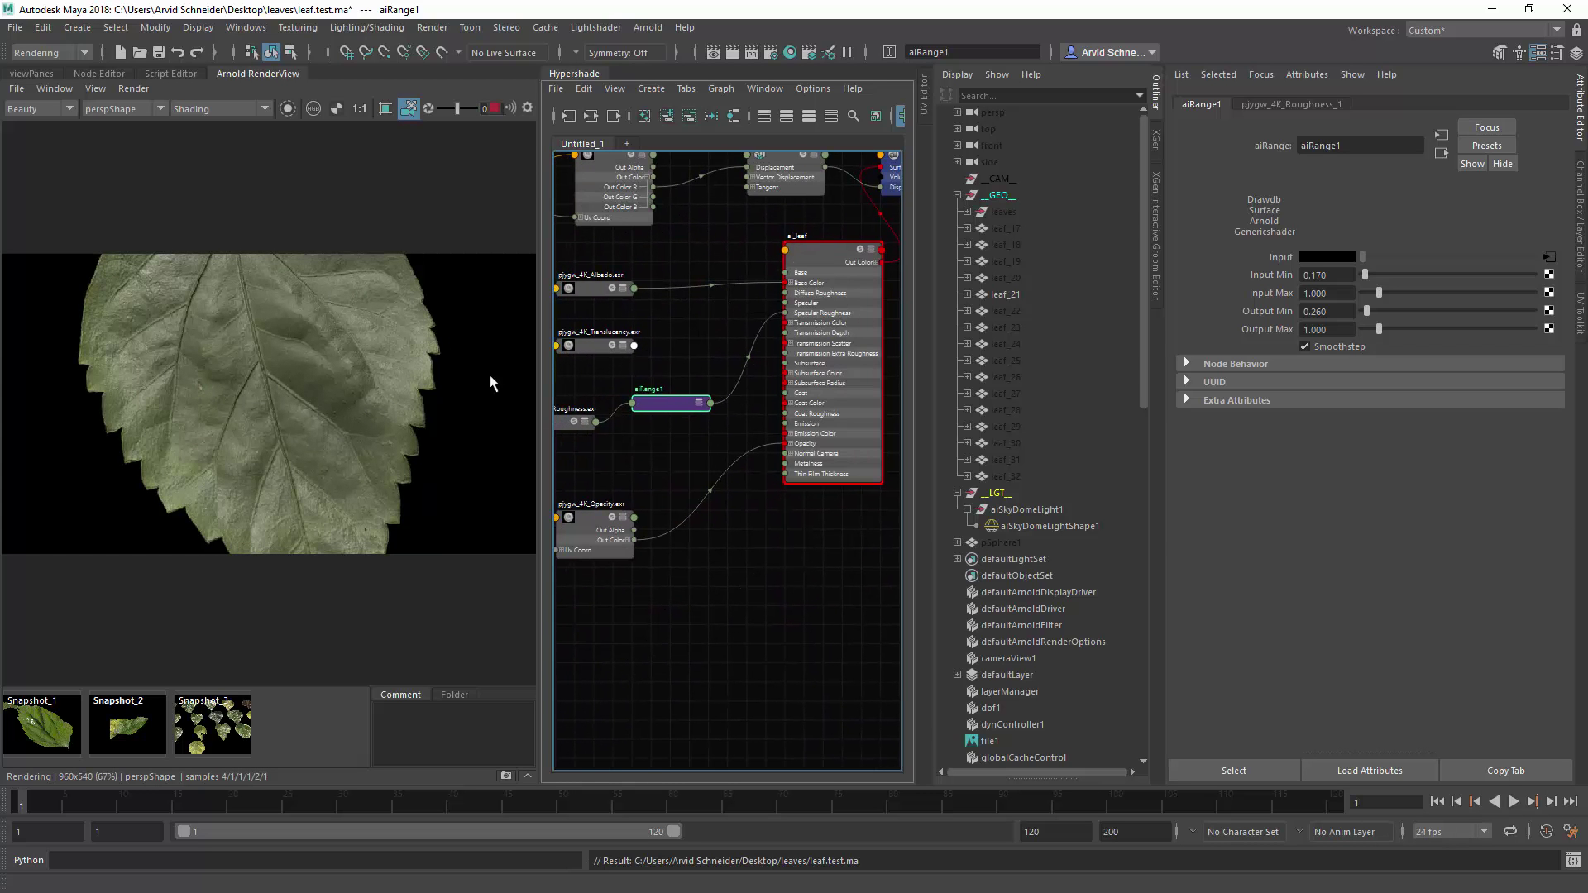
alt+drag(298, 429, 284, 399)
Create a polygon sphere, place it just above the leaf, and view its shadow and the leaf's underside in the Arnold render.
click(30, 73)
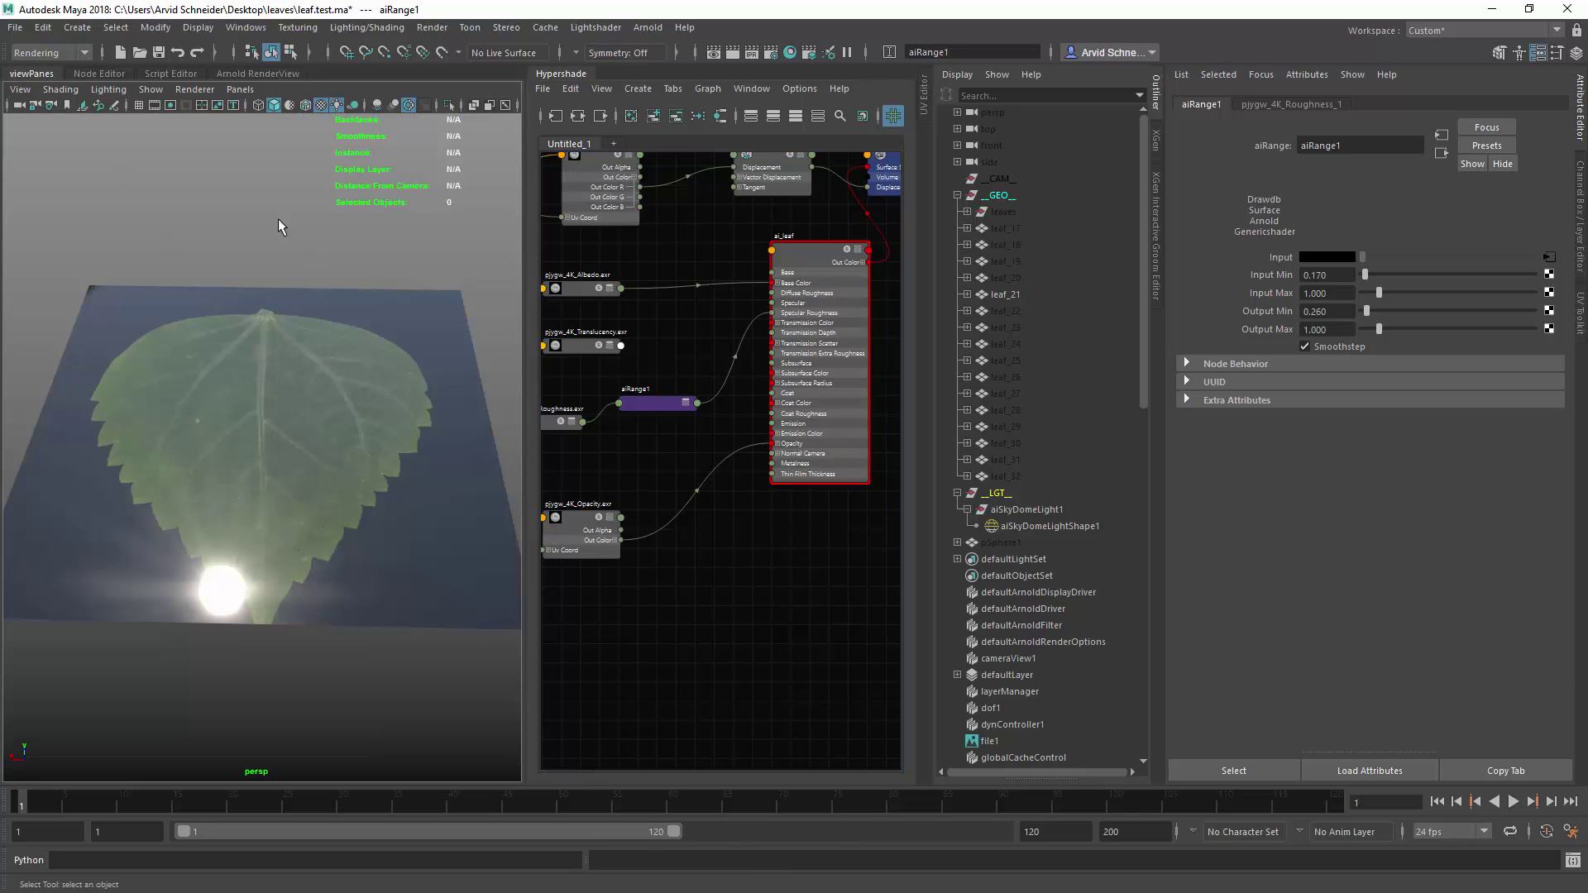
click(278, 218)
shift+right_click(242, 190)
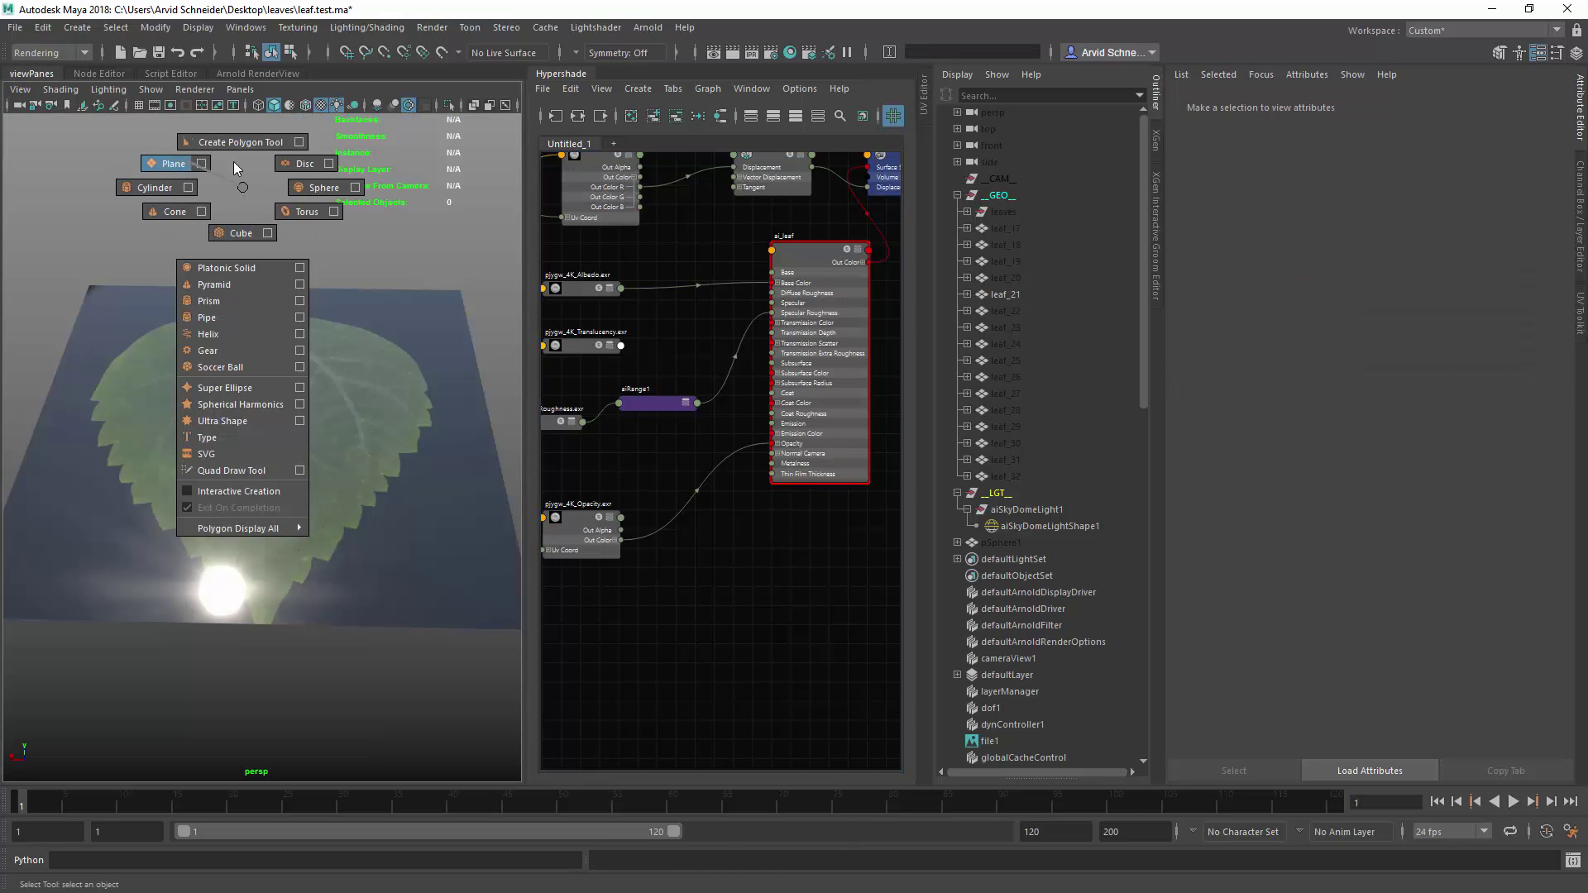
click(323, 187)
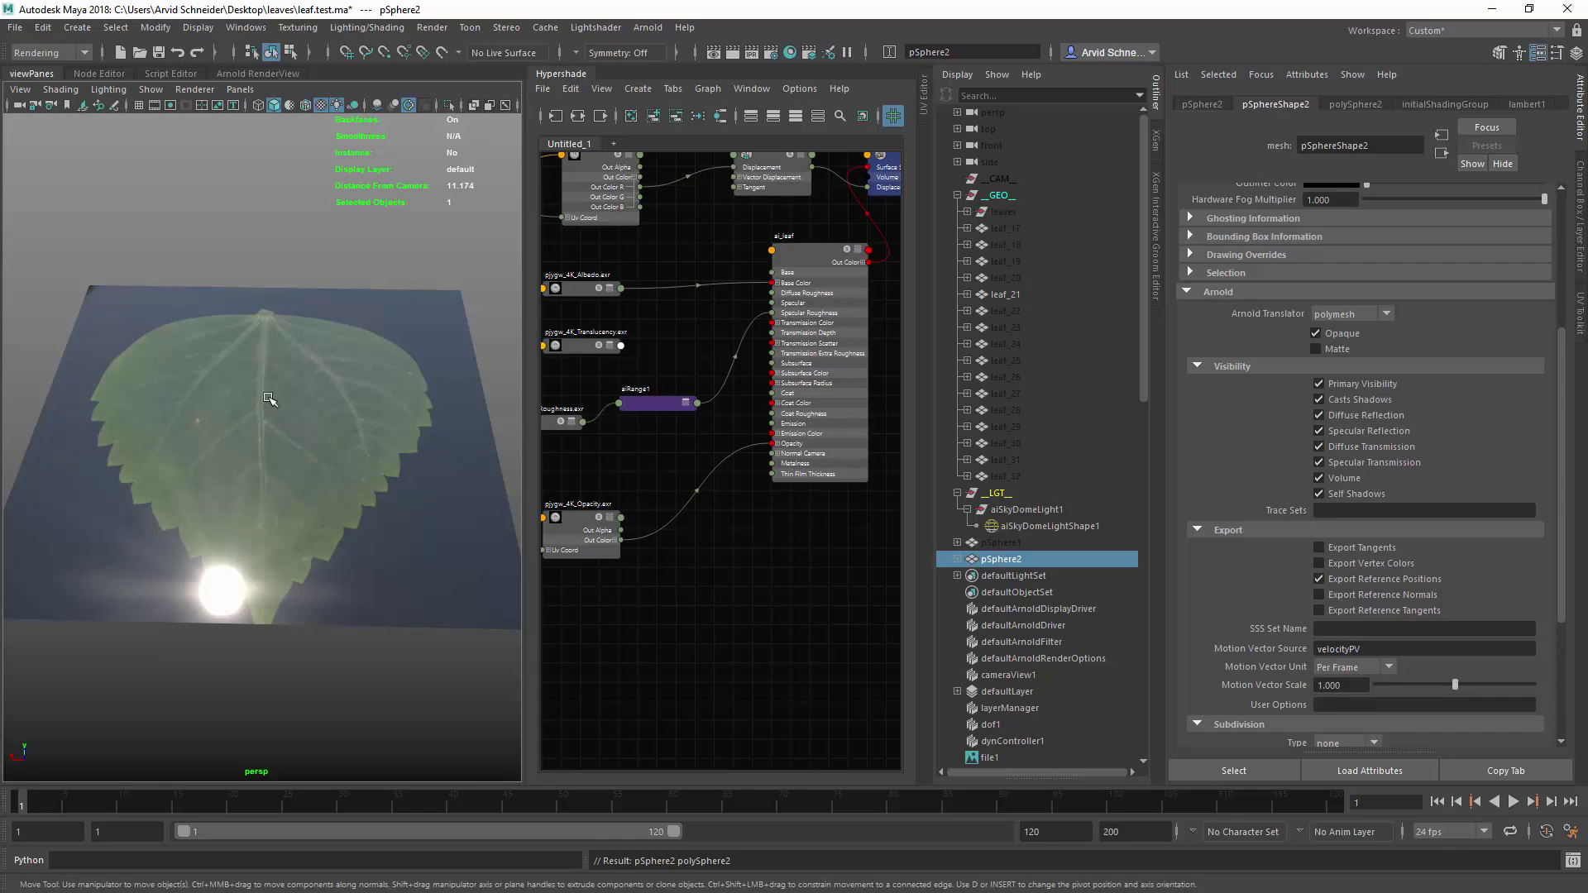
key(v)
mouse_move(257, 380)
middle_down()
mouse_move(266, 395)
mouse_move(272, 361)
middle_up()
mouse_move(268, 337)
mouse_down()
mouse_move(267, 235)
mouse_move(268, 260)
mouse_move(355, 278)
mouse_move(264, 302)
mouse_move(285, 314)
mouse_up()
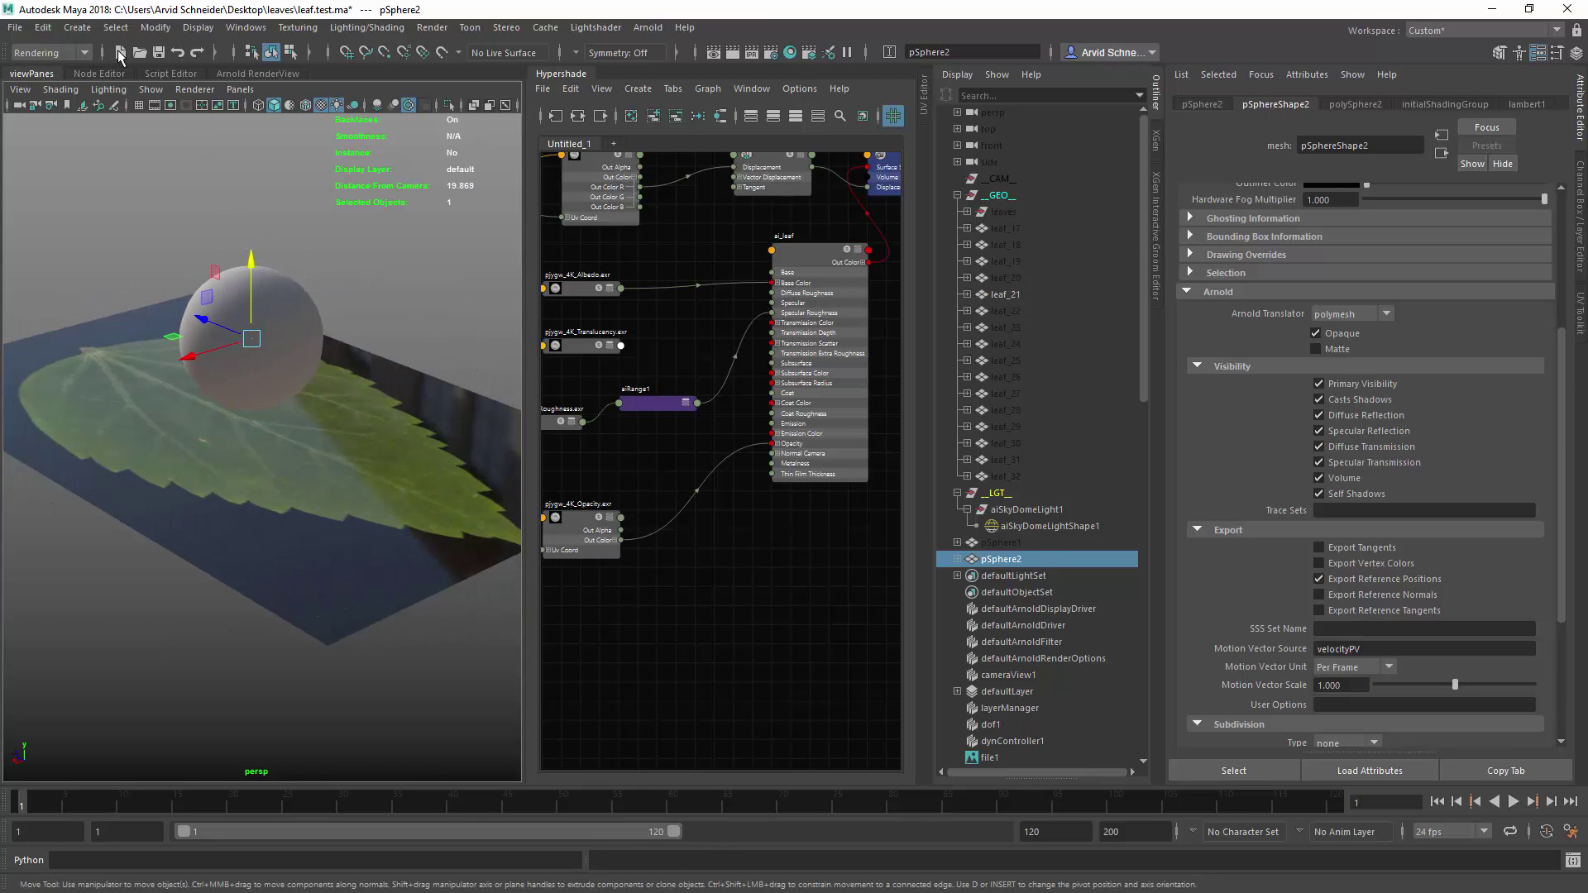
click(258, 74)
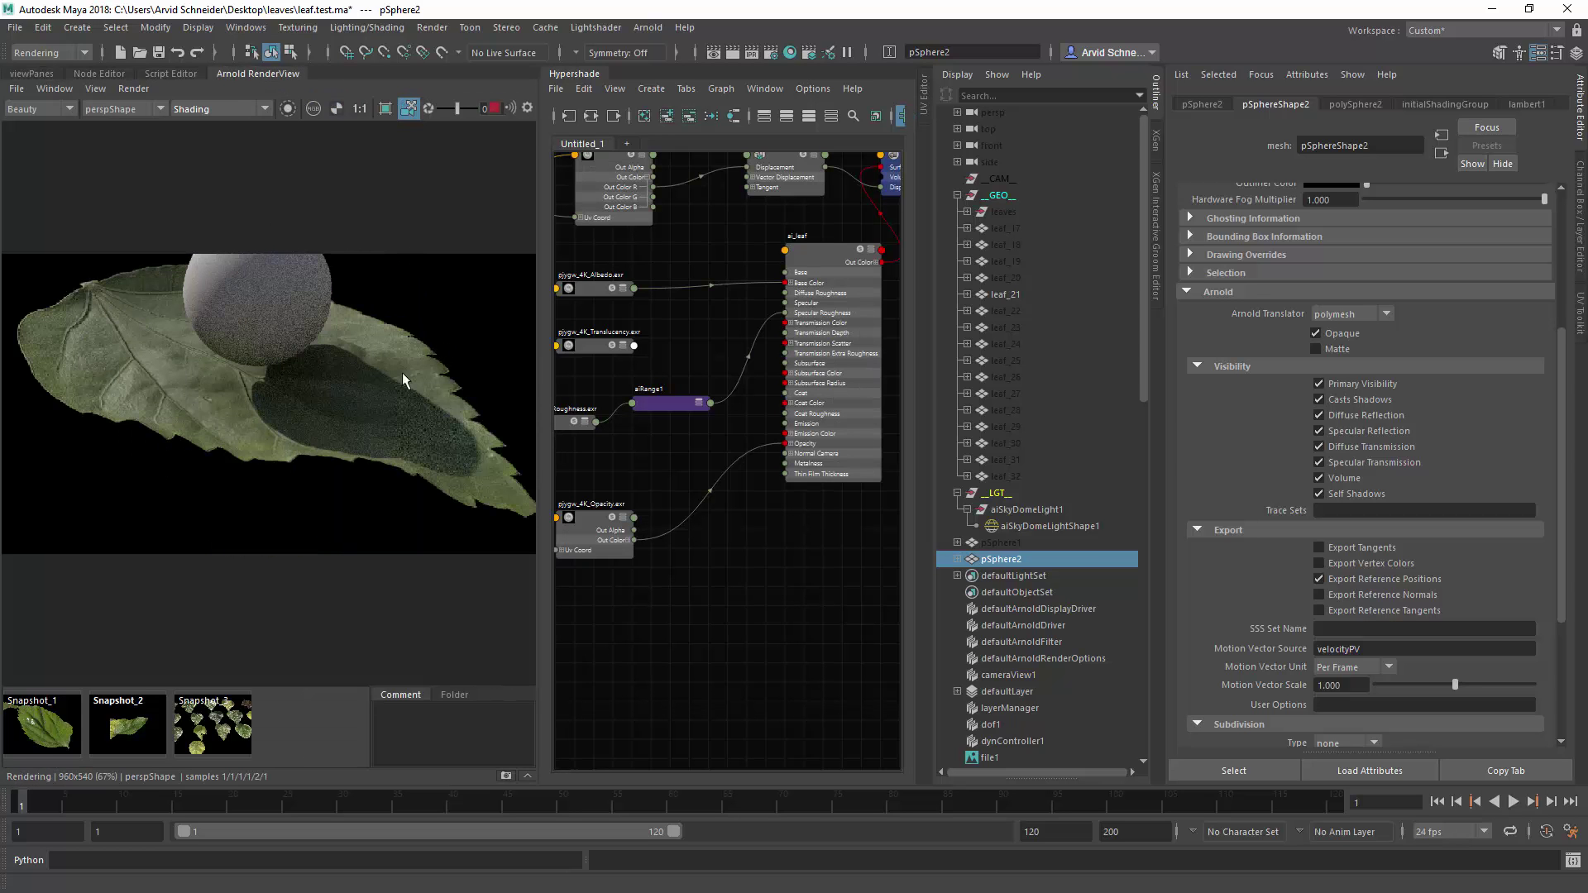
alt+drag(292, 355, 283, 287)
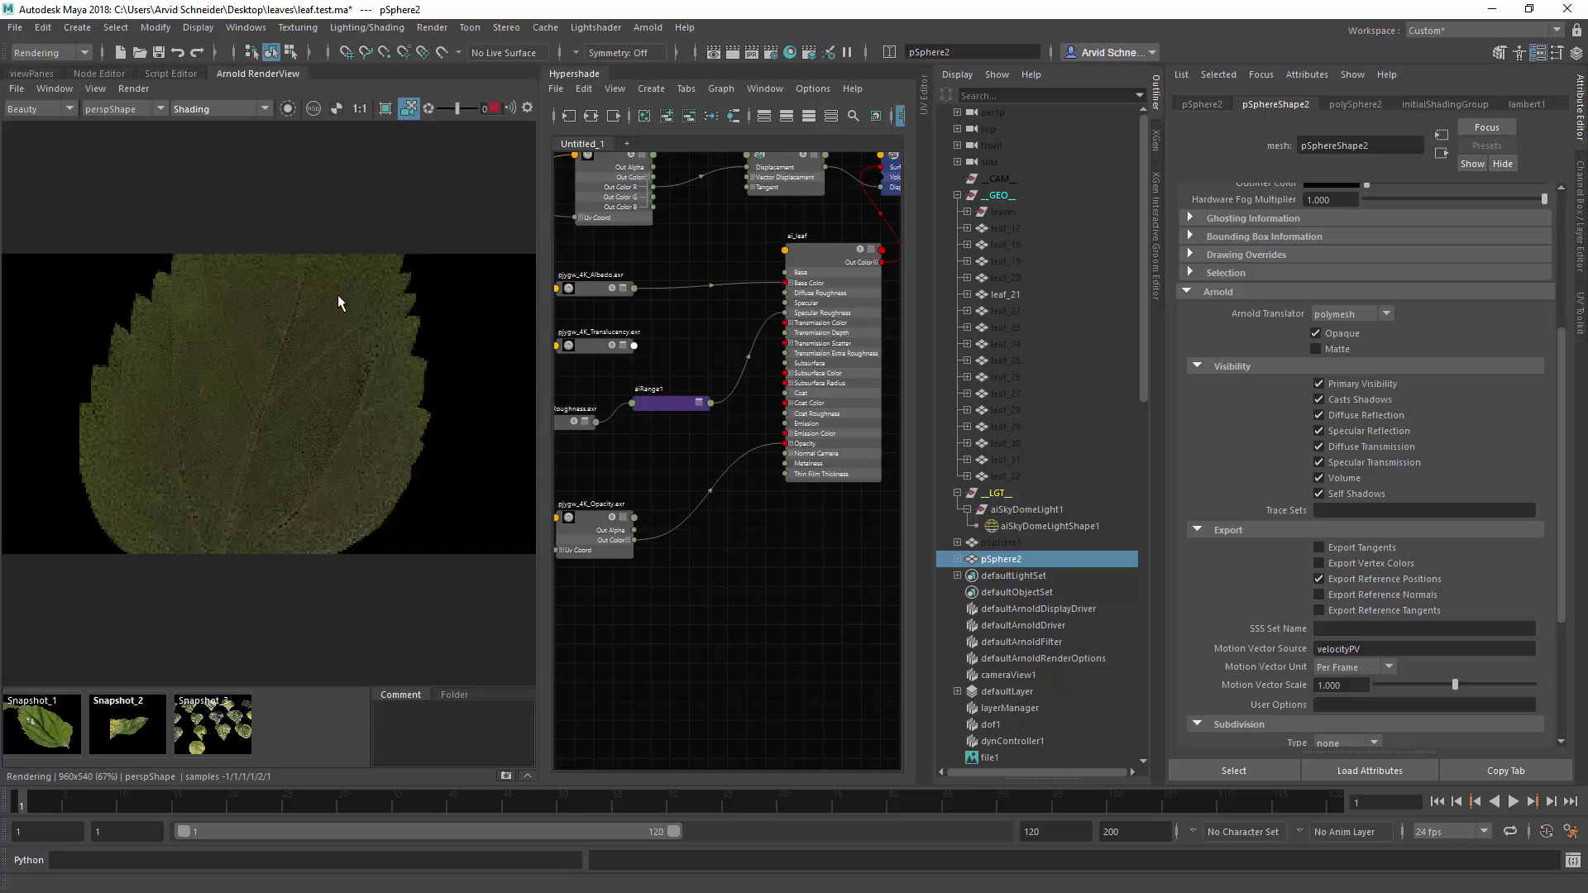
Connect the Translucency texture's Out Color to ai_leaf's Subsurface Color and display the ai_leaf shader's attributes.
mouse_move(693, 374)
alt+middle_down()
mouse_move(709, 397)
mouse_move(737, 355)
mouse_move(711, 363)
alt+middle_up()
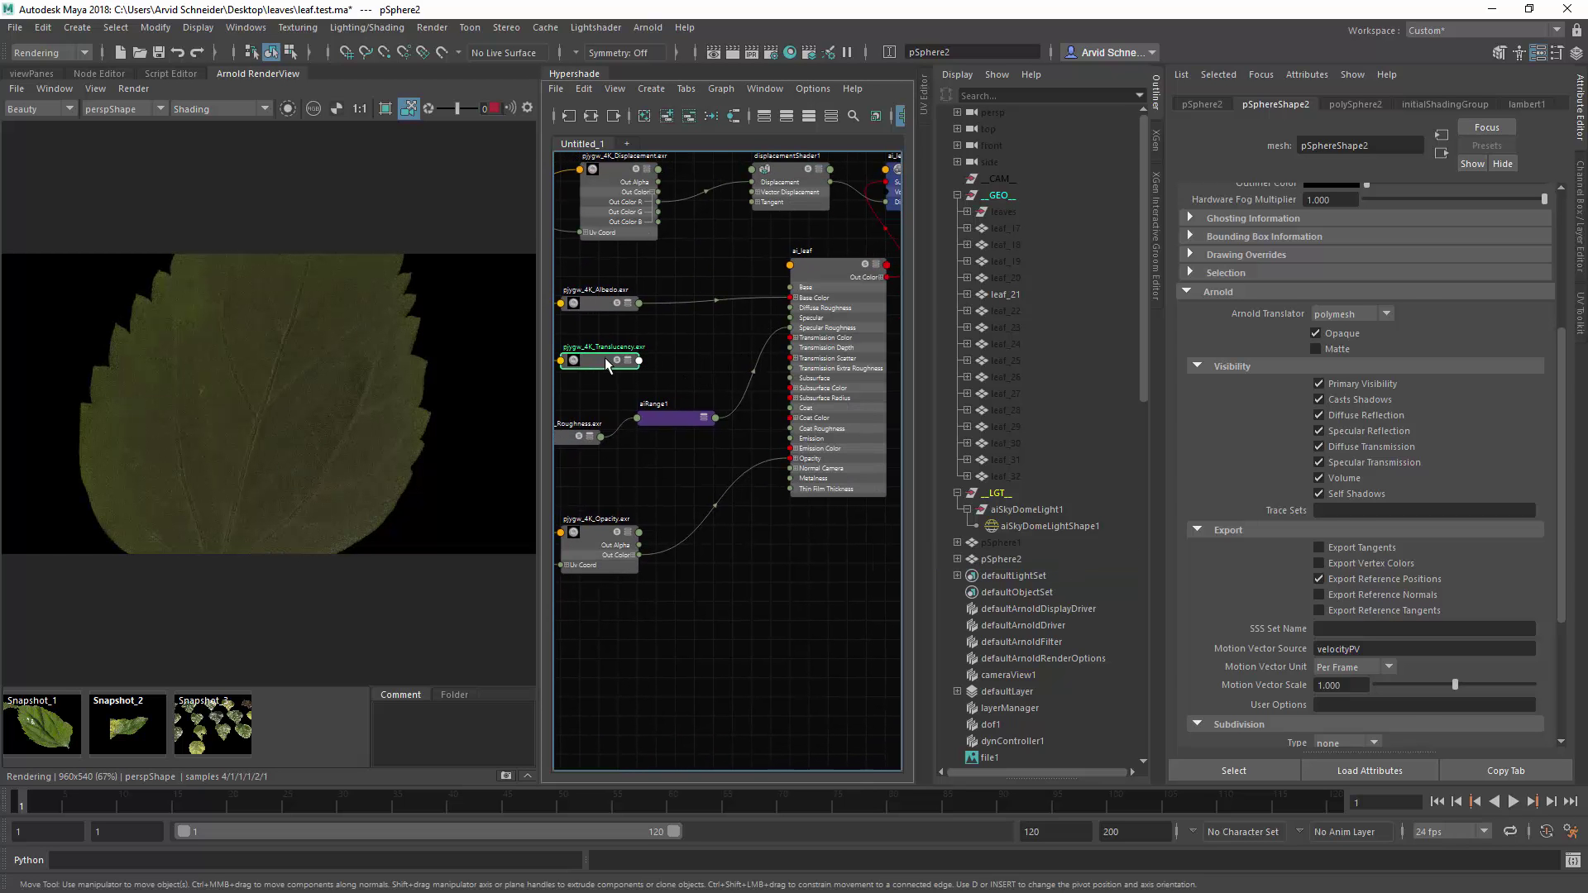
click(605, 362)
key(3)
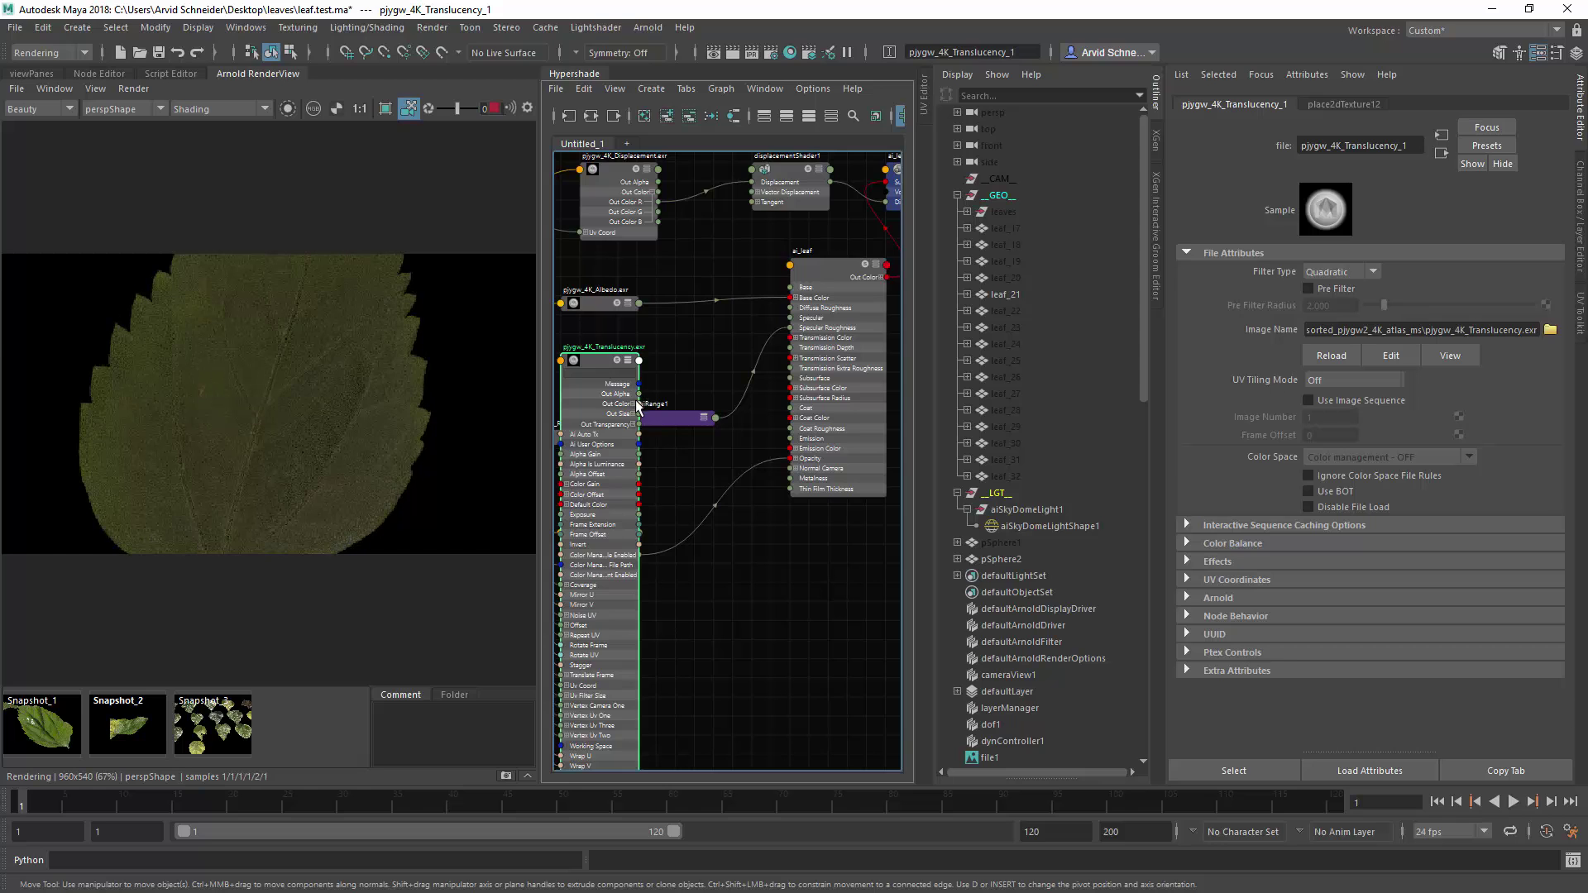
key(4)
drag(822, 429, 796, 388)
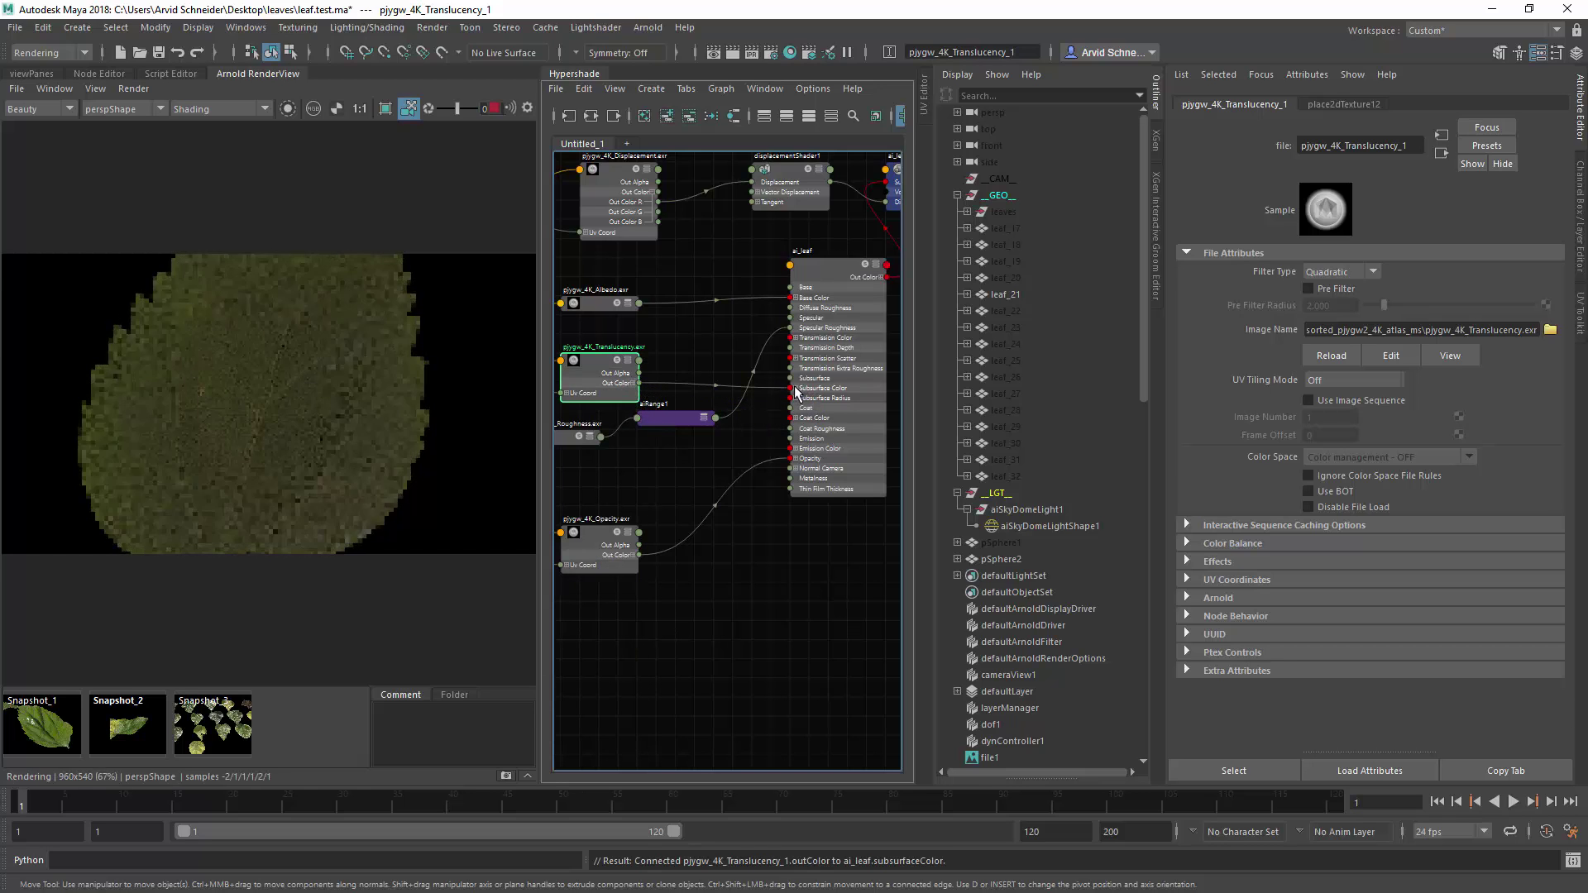
click(819, 266)
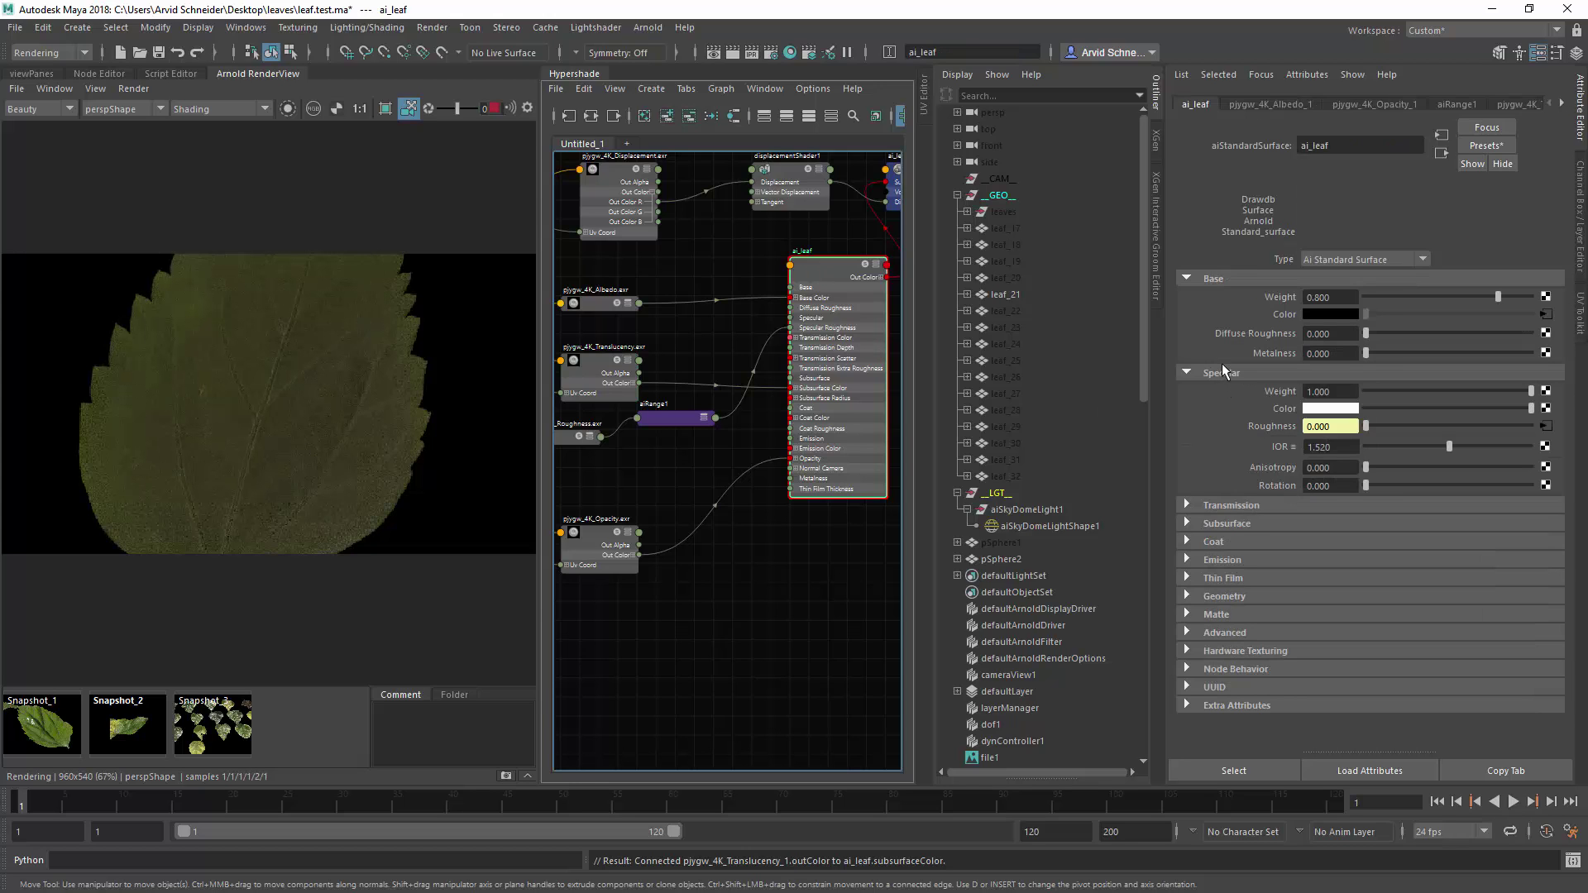
Set ai_leaf's Base Weight and Subsurface Weight to 1, judging the sphere's shadow on the leaf in the Arnold render.
double_click(1341, 297)
text(1)
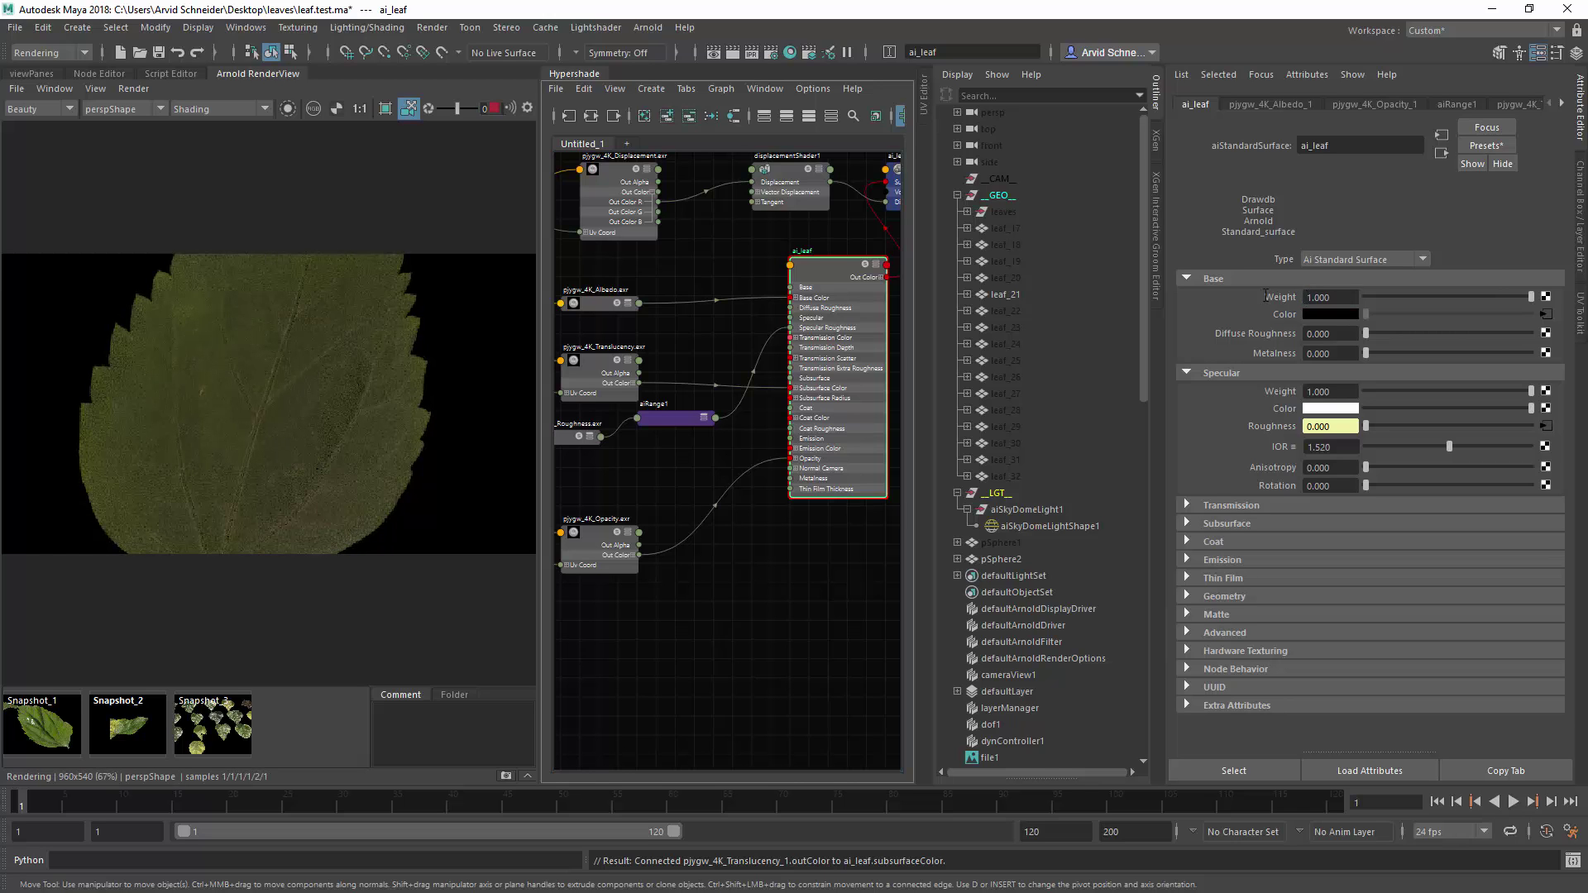
click(1224, 524)
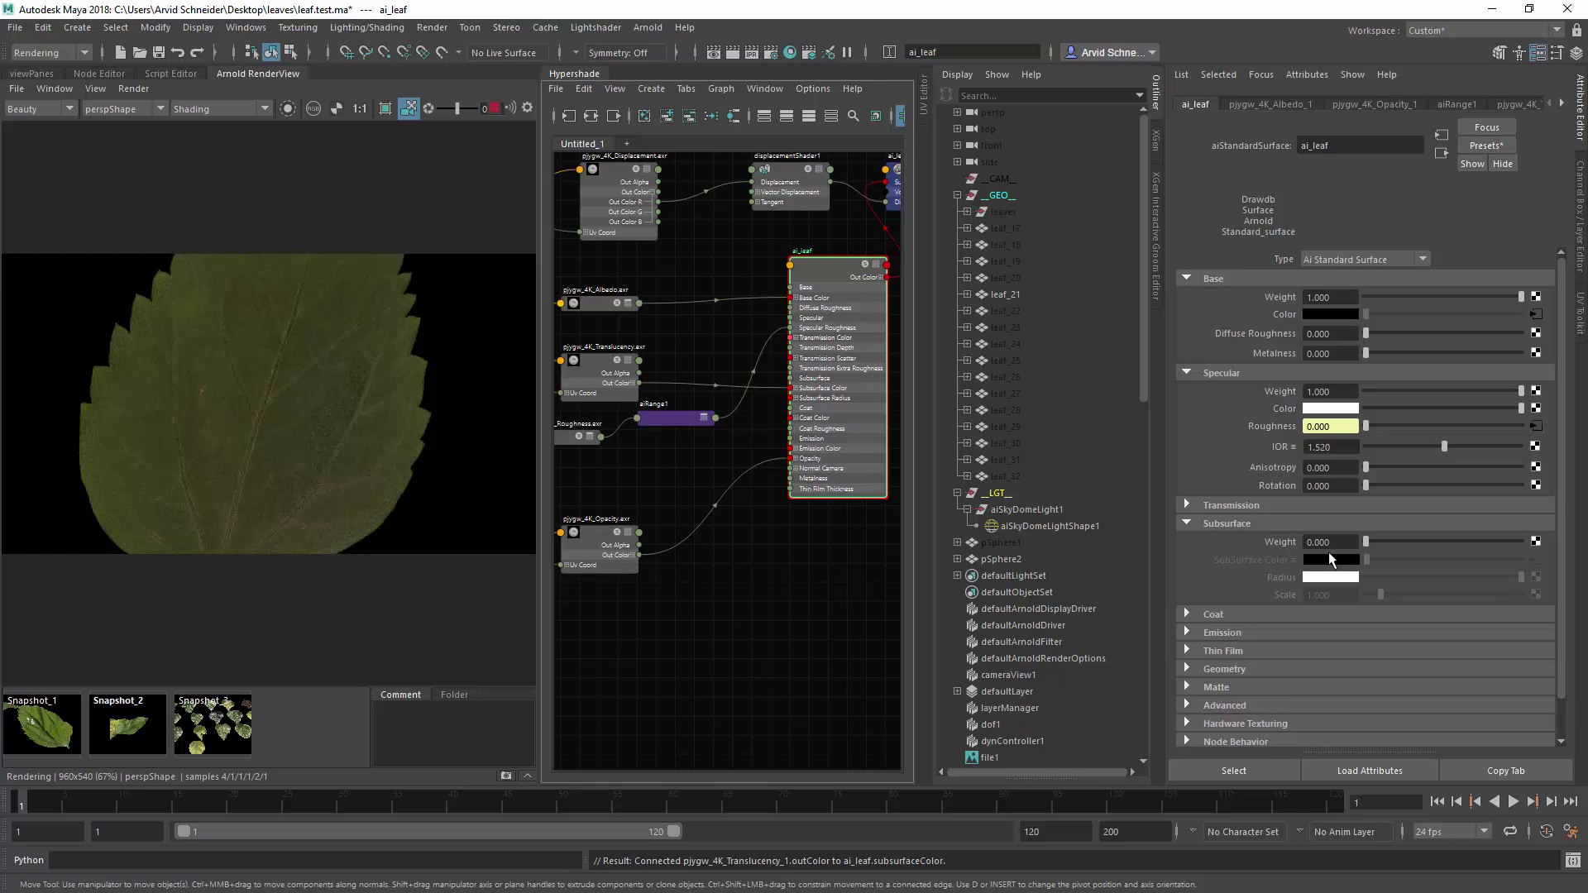
drag(1363, 542, 1522, 542)
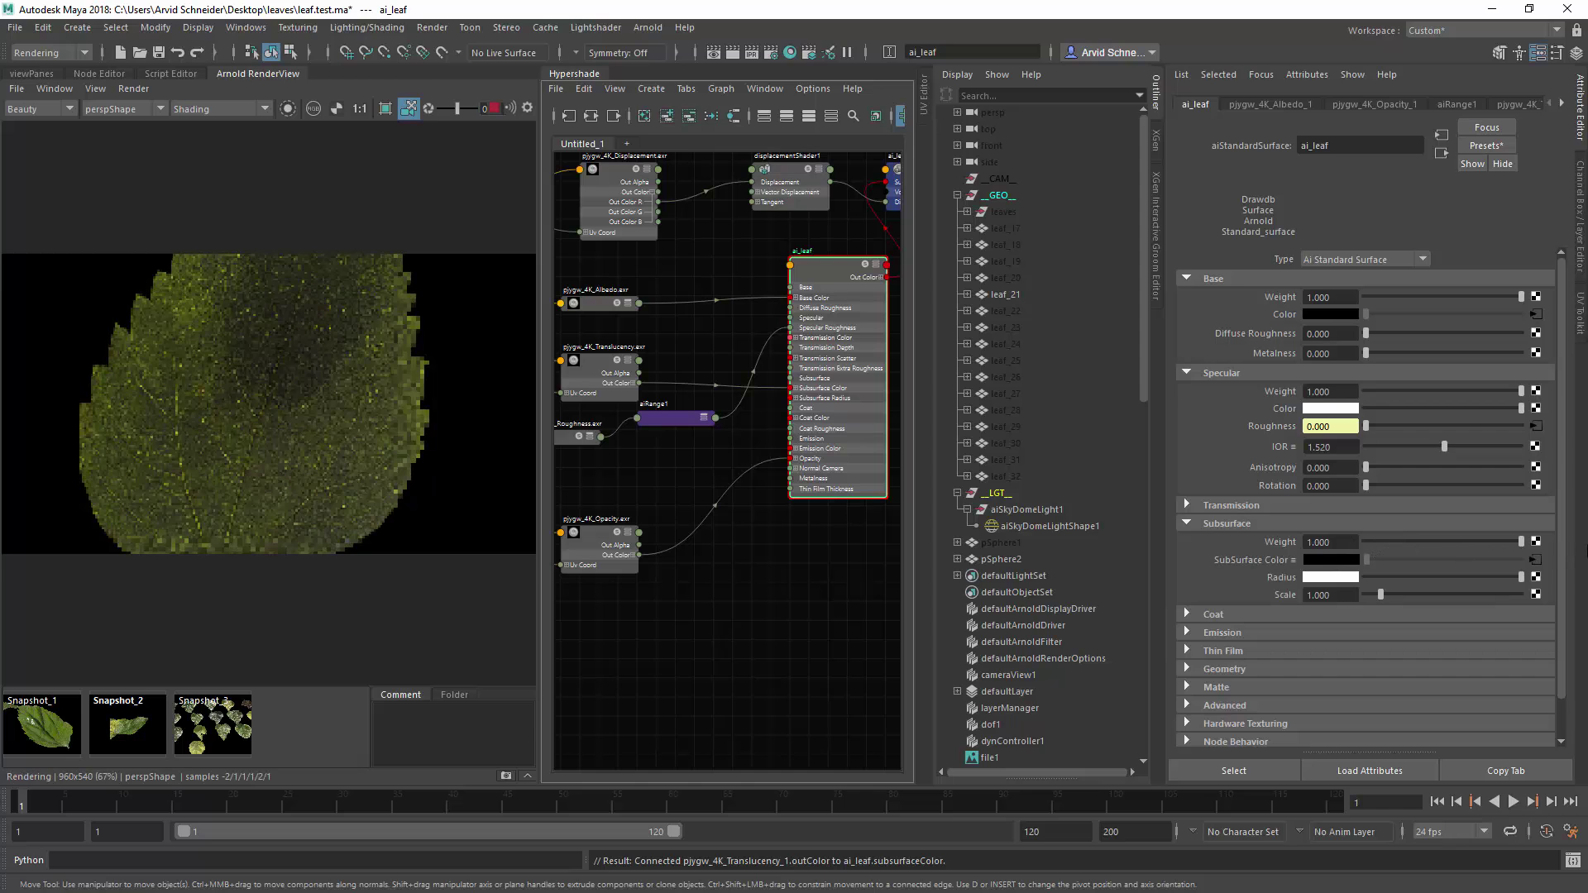
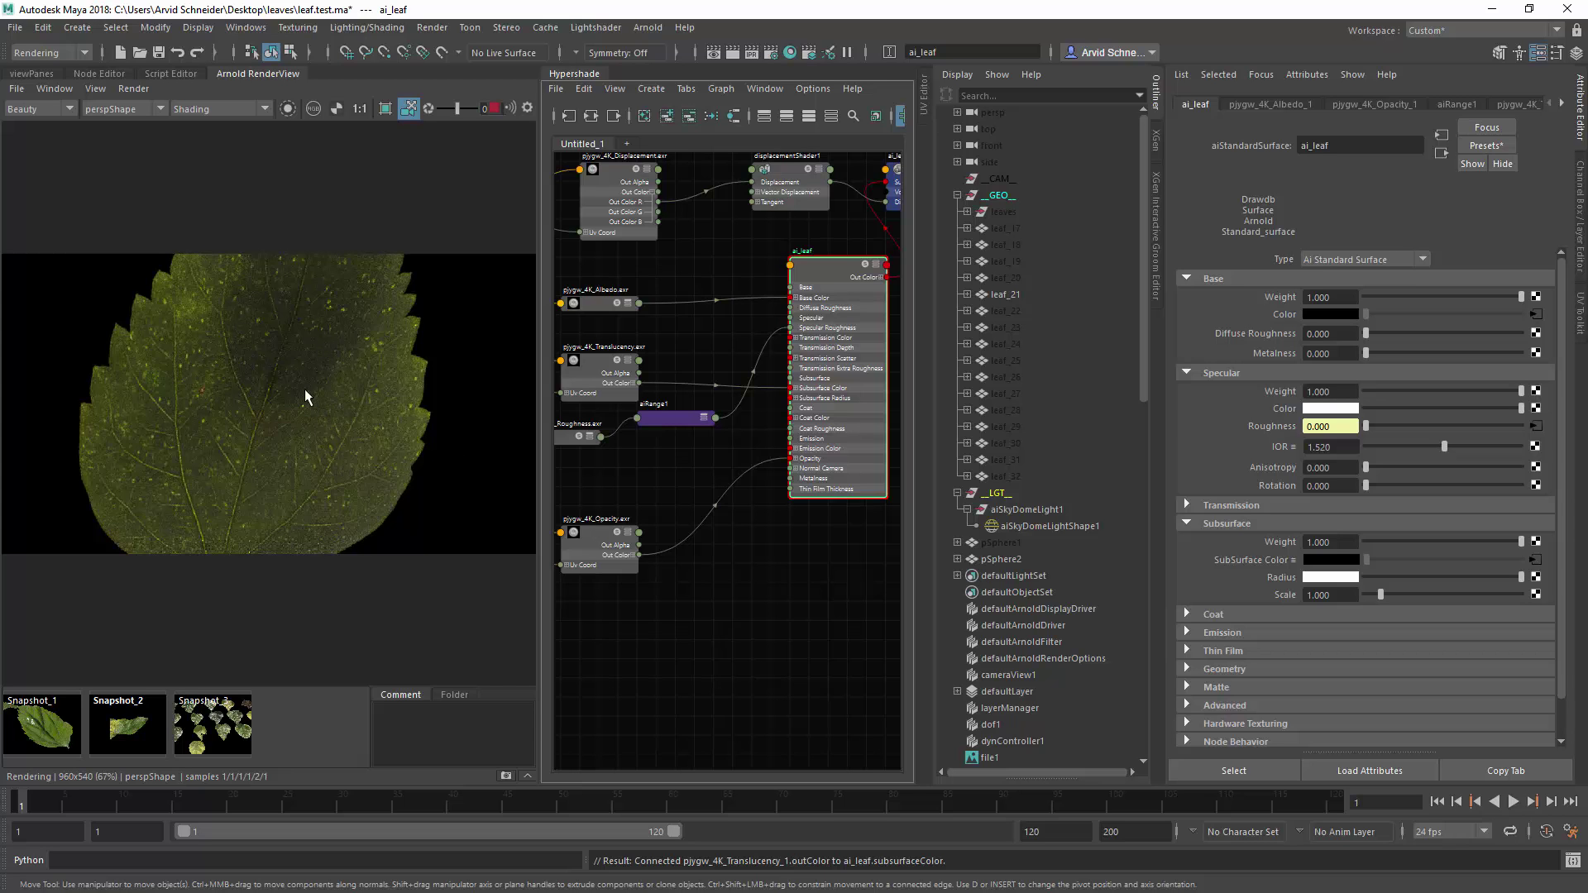
alt+drag(306, 420, 276, 366)
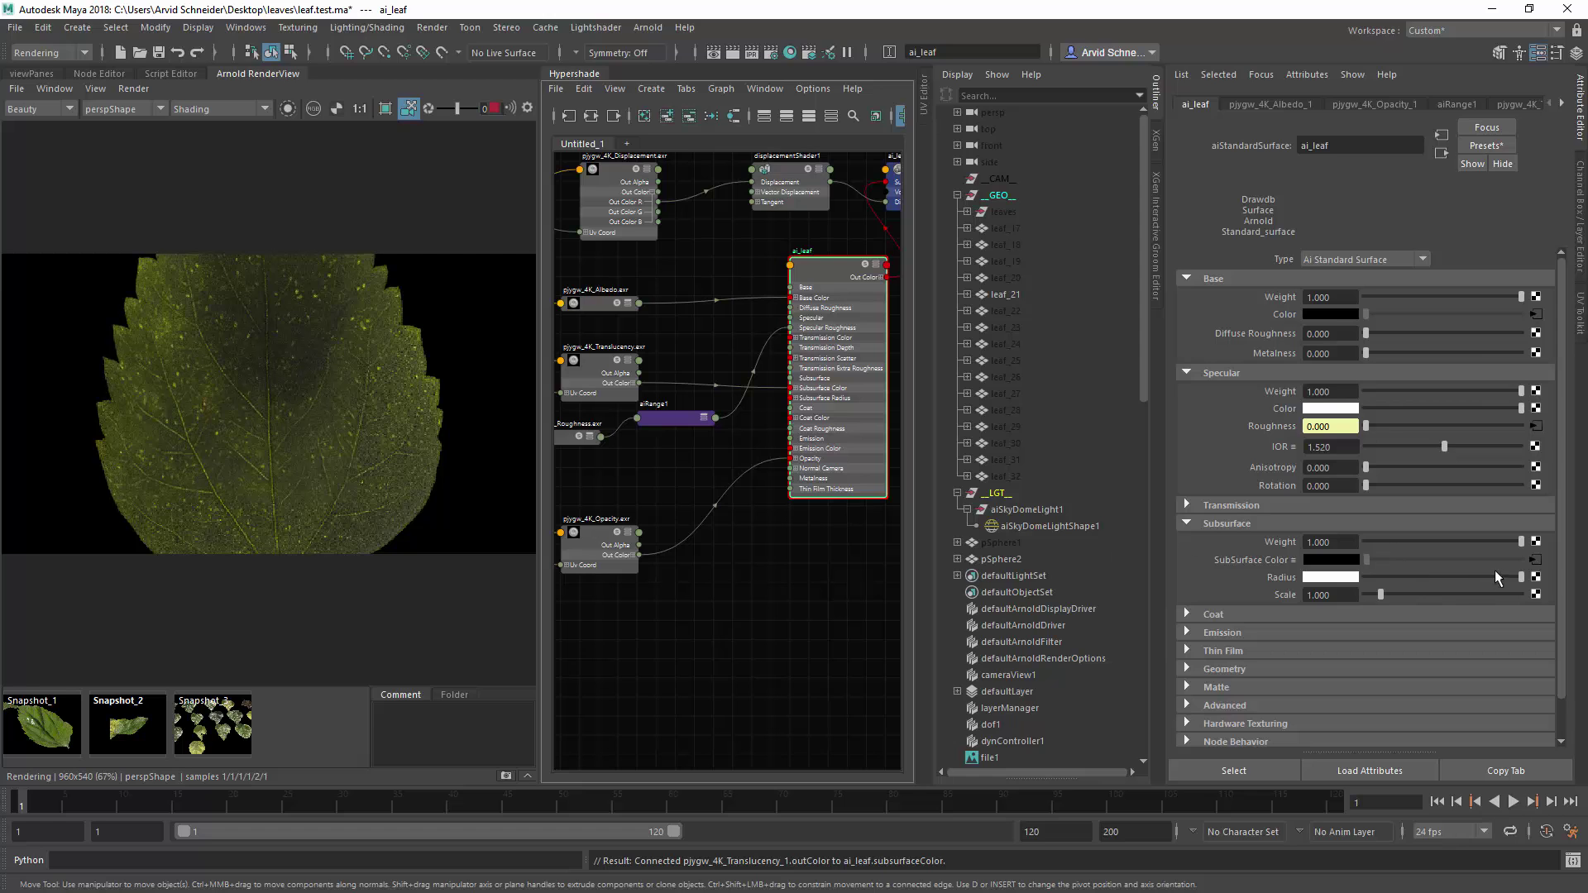
Lower ai_leaf's Subsurface Radius to black and inspect the sphere's shadow from above and below the leaf in the render.
drag(1464, 576, 1431, 571)
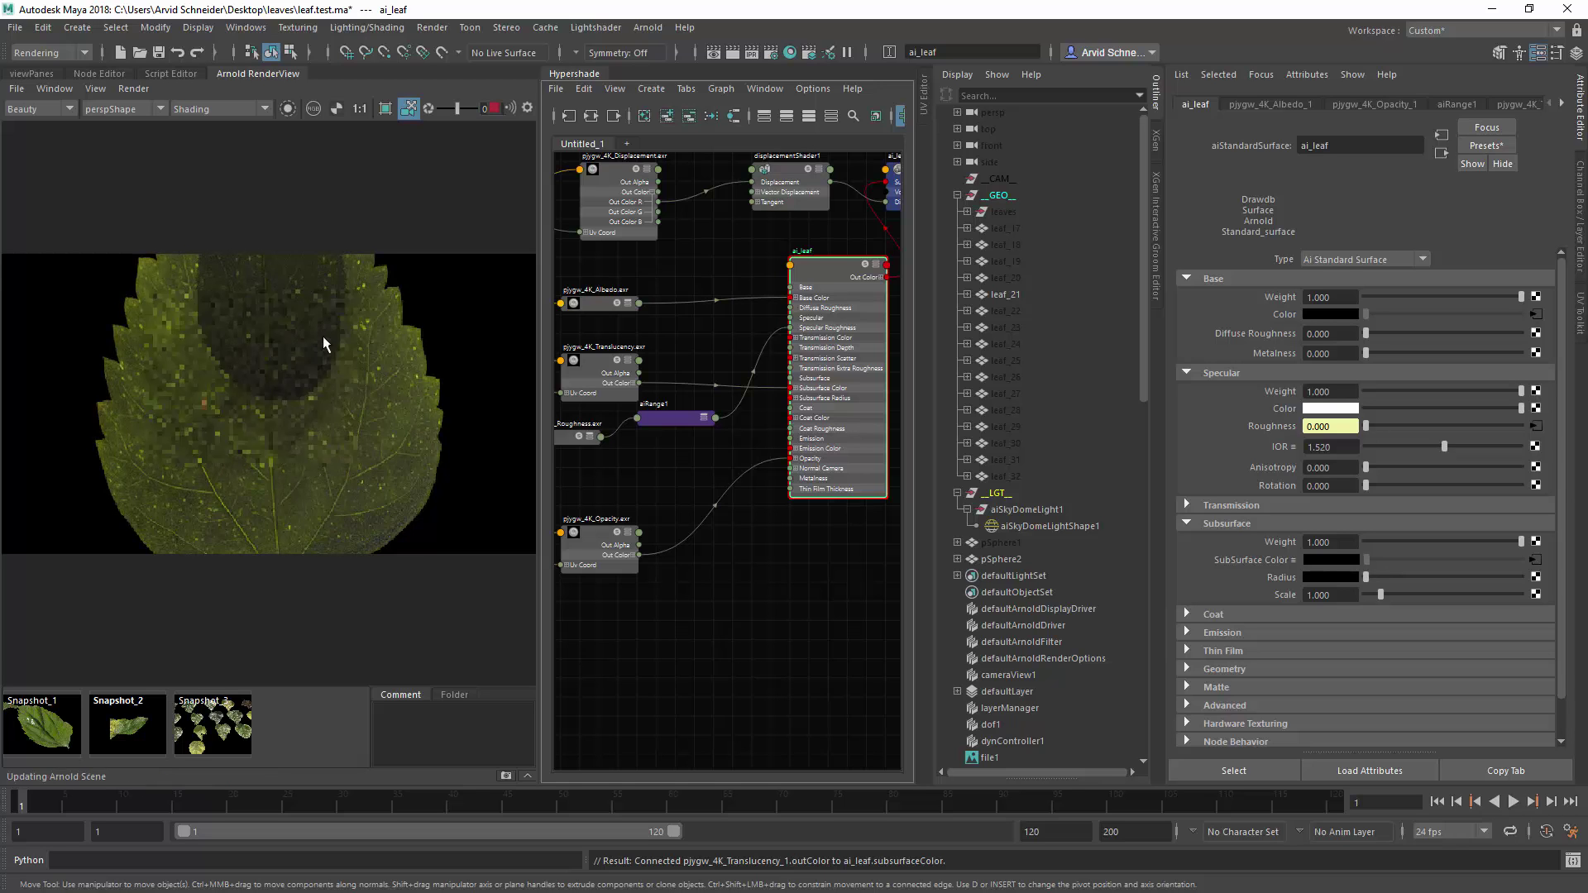
alt+drag(322, 336, 238, 417)
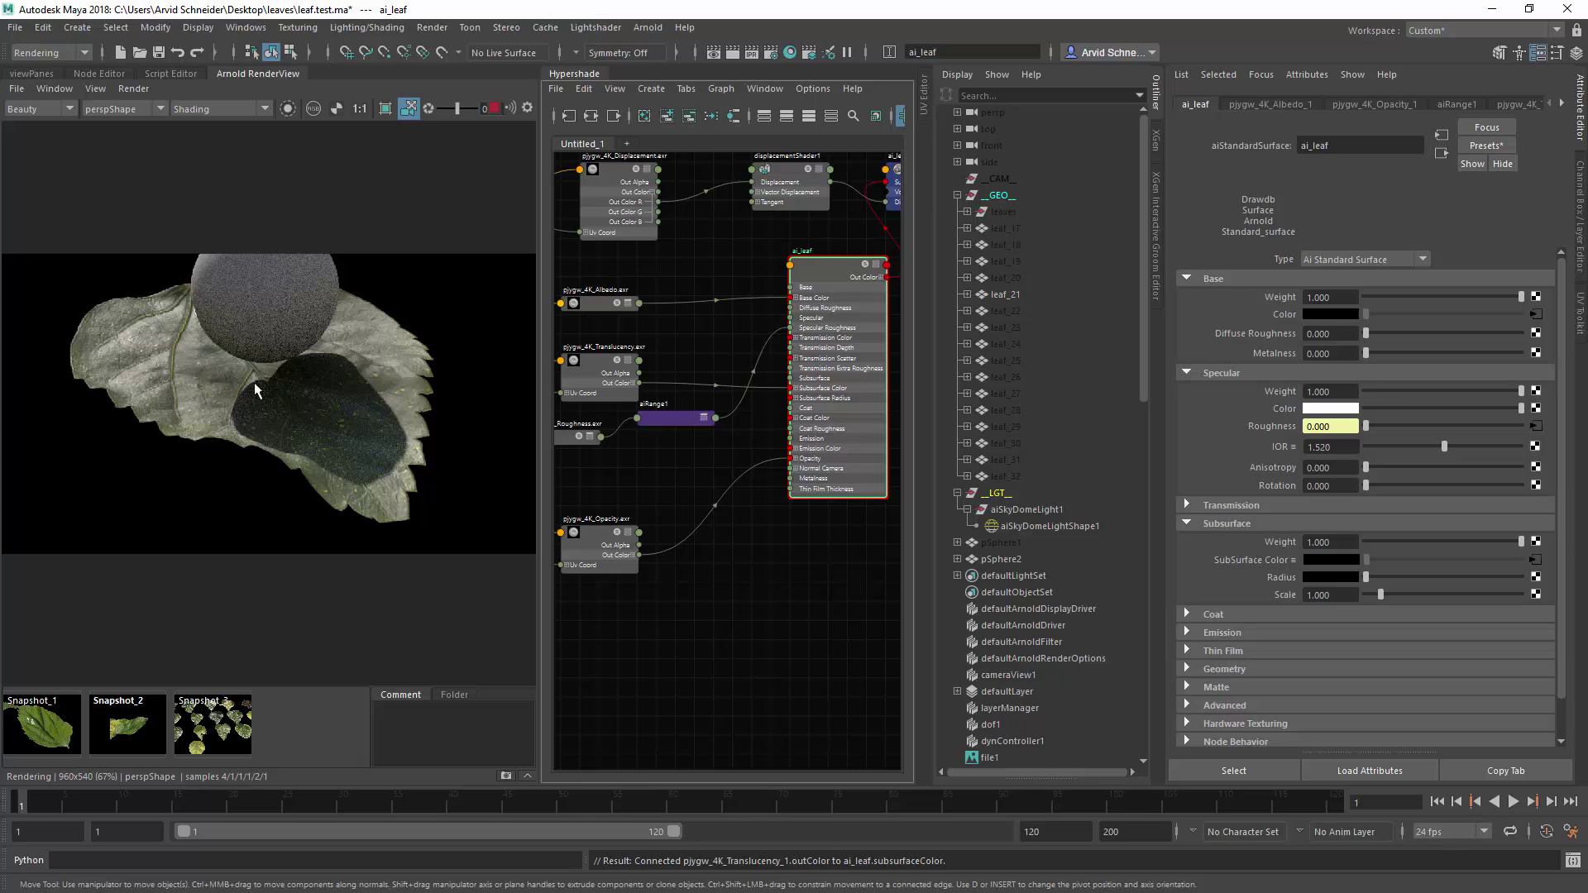
alt+drag(305, 404, 278, 341)
alt+right_drag(278, 341, 508, 286)
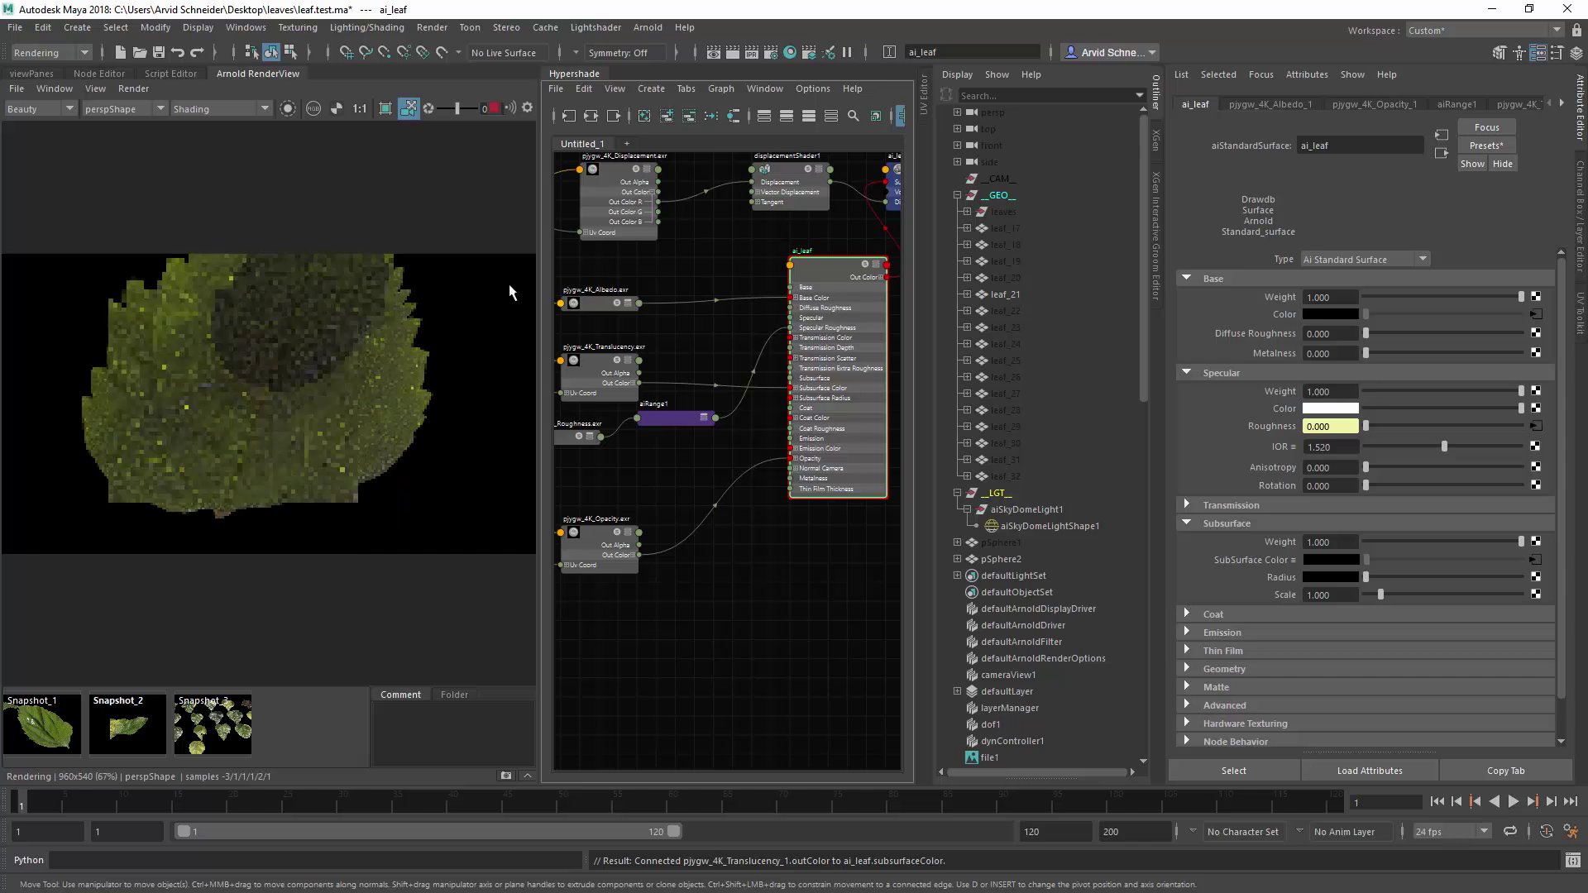
alt+drag(255, 389, 279, 333)
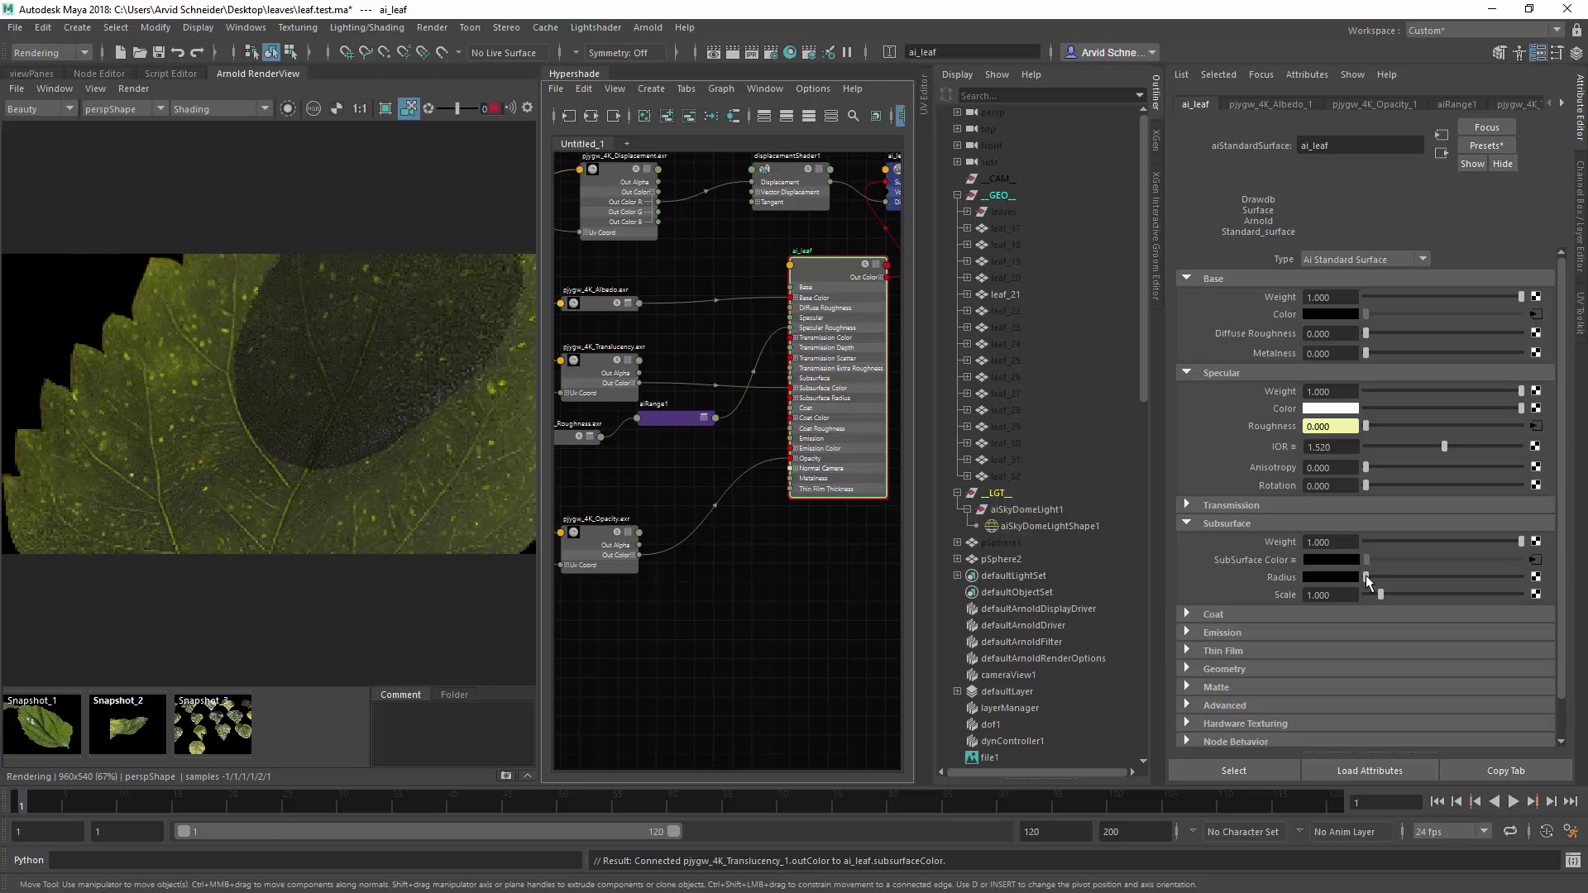
Raise ai_leaf's Subsurface Radius to a dark grey, checking the shadowed leaf with a render region and the full frame.
drag(1367, 577, 1396, 577)
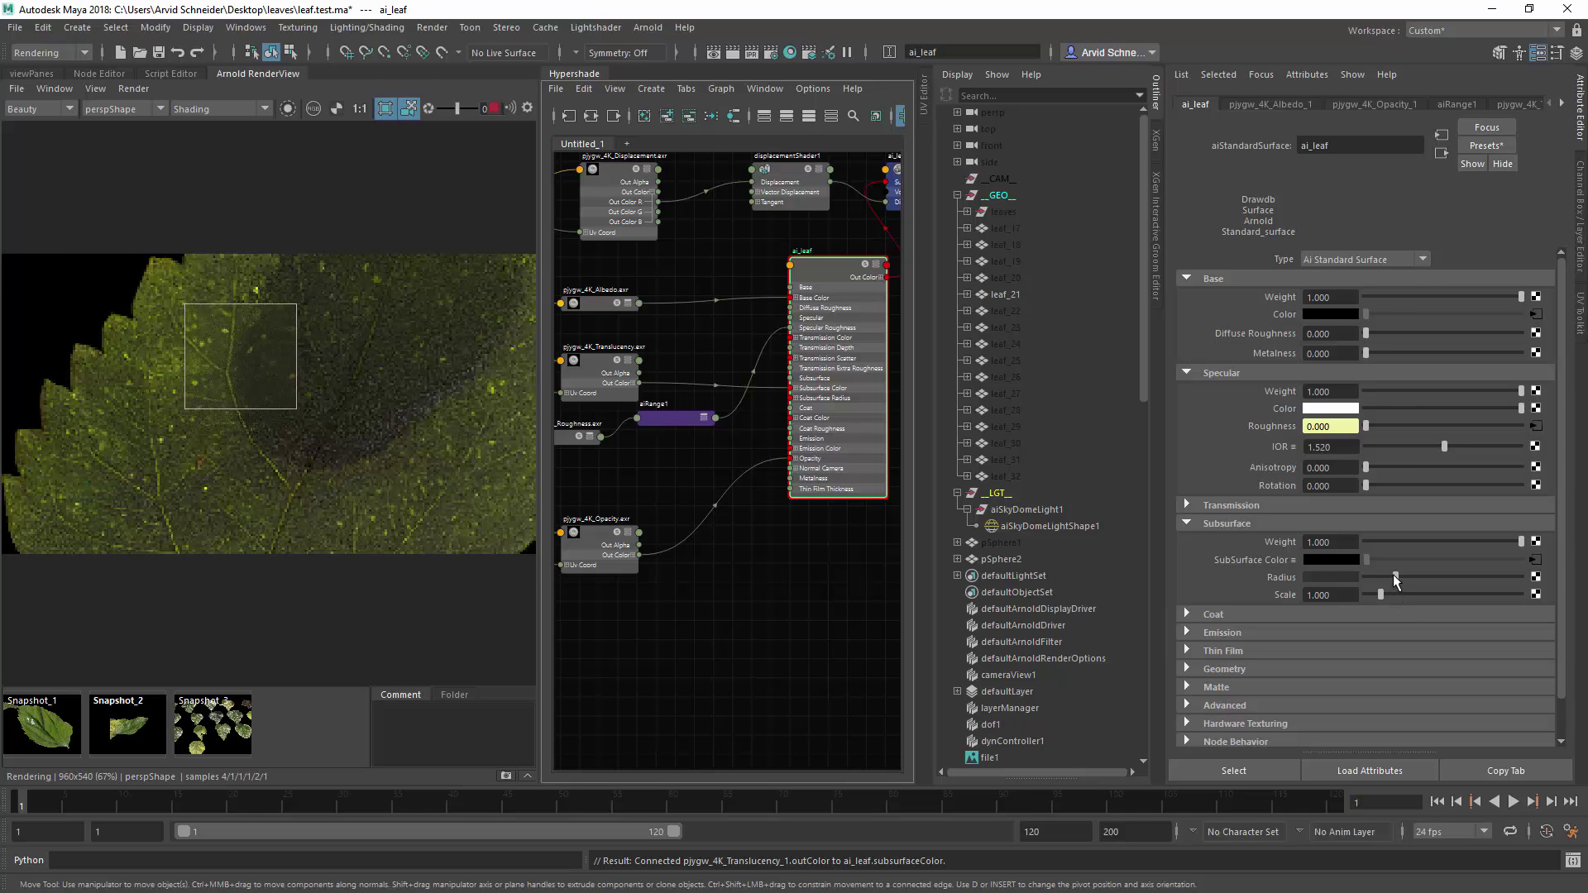
mouse_move(1396, 579)
mouse_down()
mouse_move(1368, 590)
mouse_move(1404, 592)
mouse_up()
drag(349, 374, 527, 552)
alt+right_drag(361, 396, 222, 405)
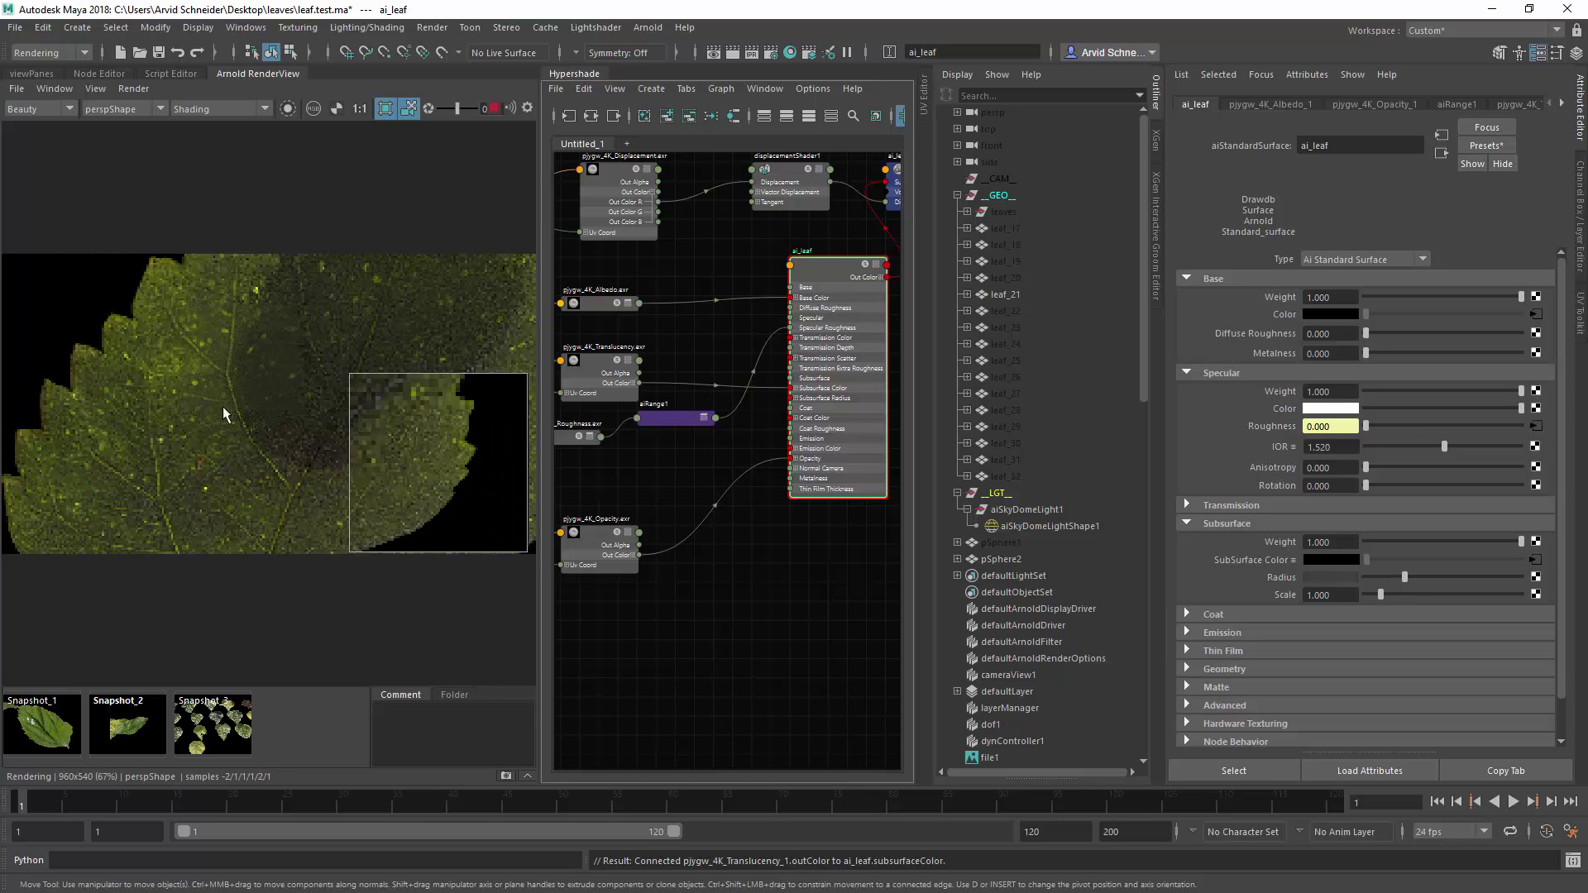
click(266, 398)
alt+drag(266, 399, 187, 397)
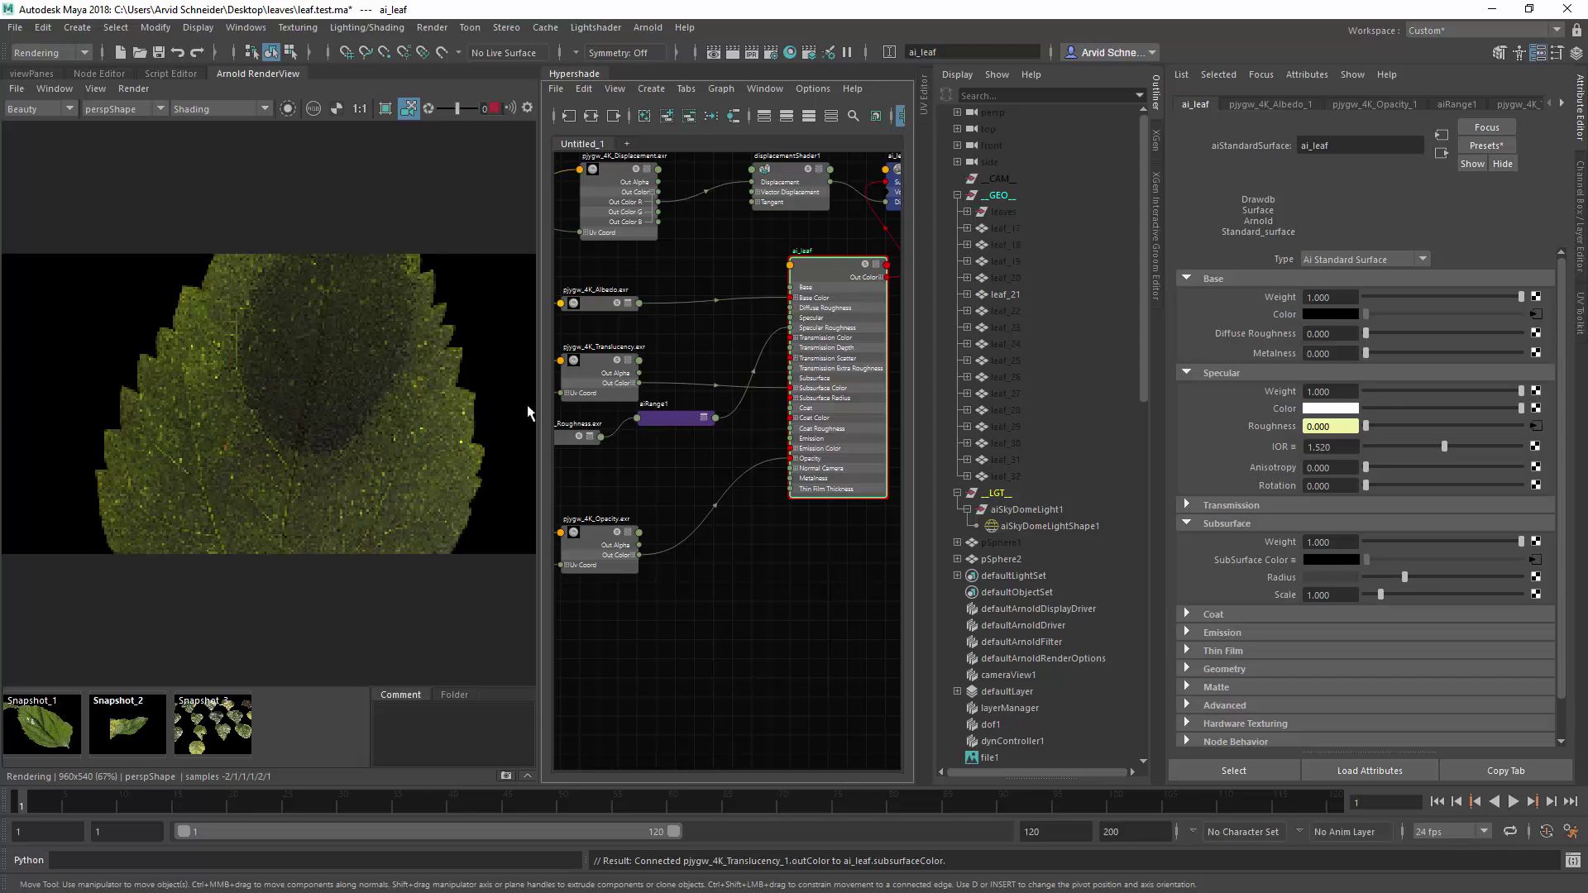
Move the Translucency texture node aside and create an aiColorConvert node between it and ai_leaf.
alt+middle_drag(685, 356, 773, 317)
drag(702, 325, 665, 324)
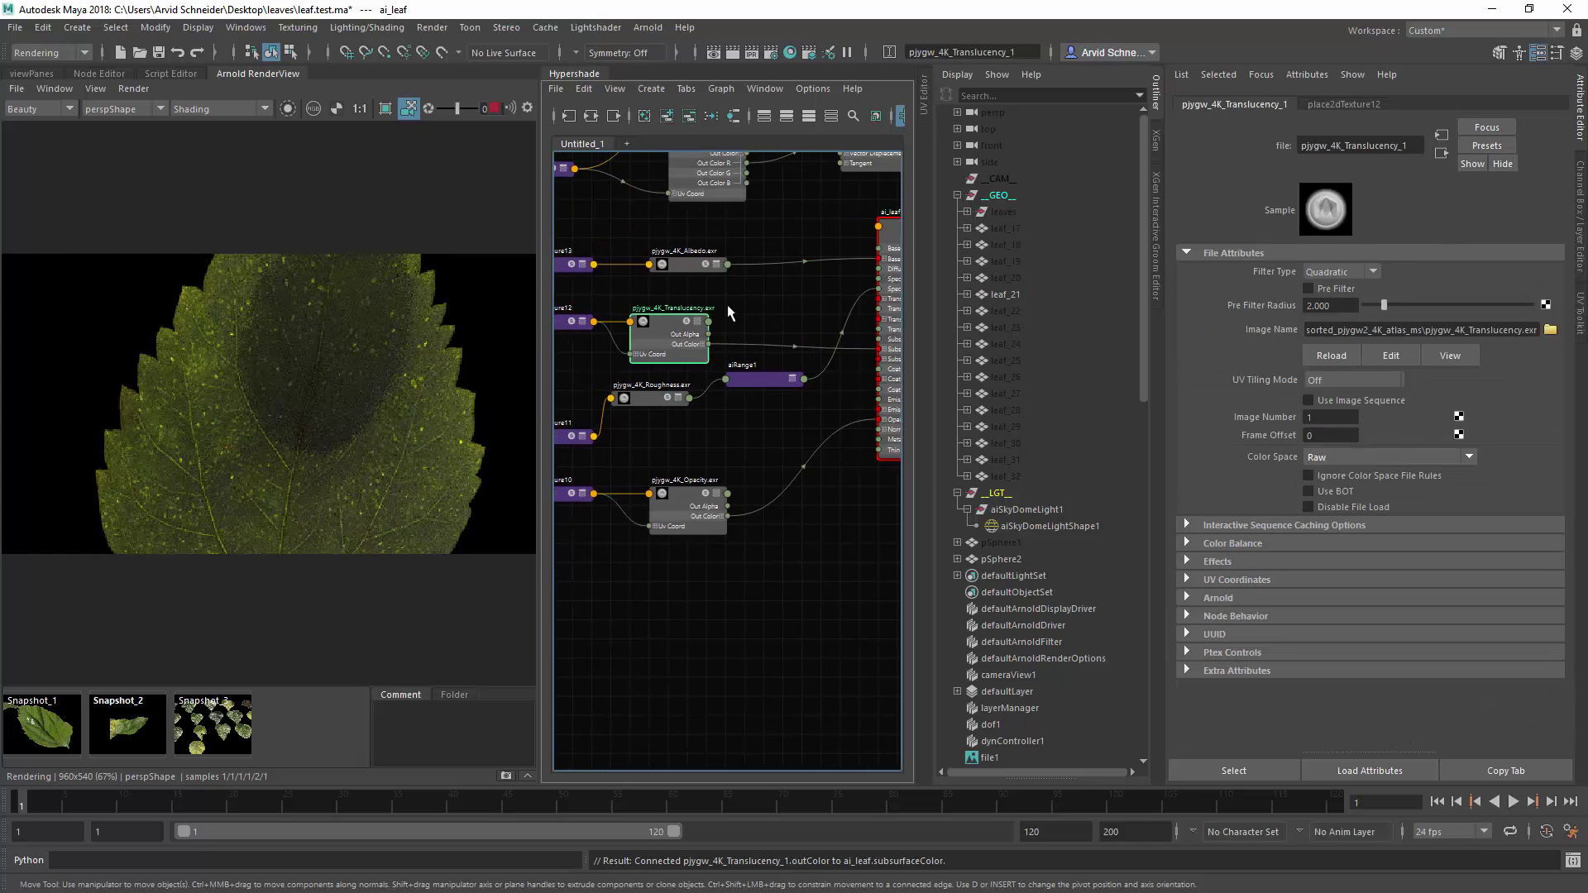
click(717, 334)
key(Tab)
text(akic)
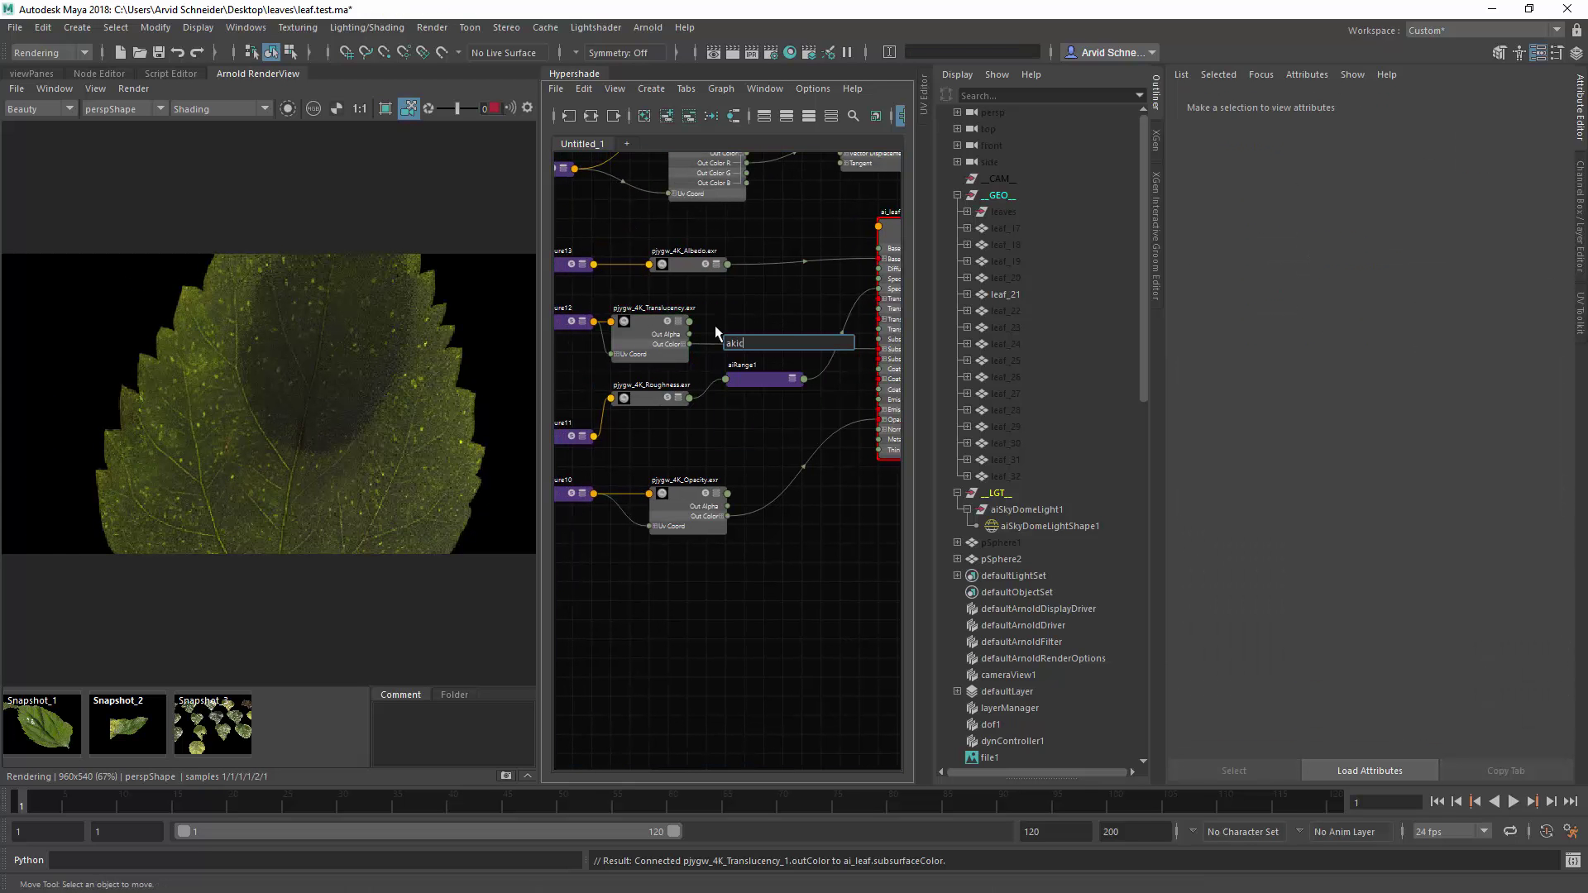
key(BackSpace)
key(BackSpace)
key(BackSpace)
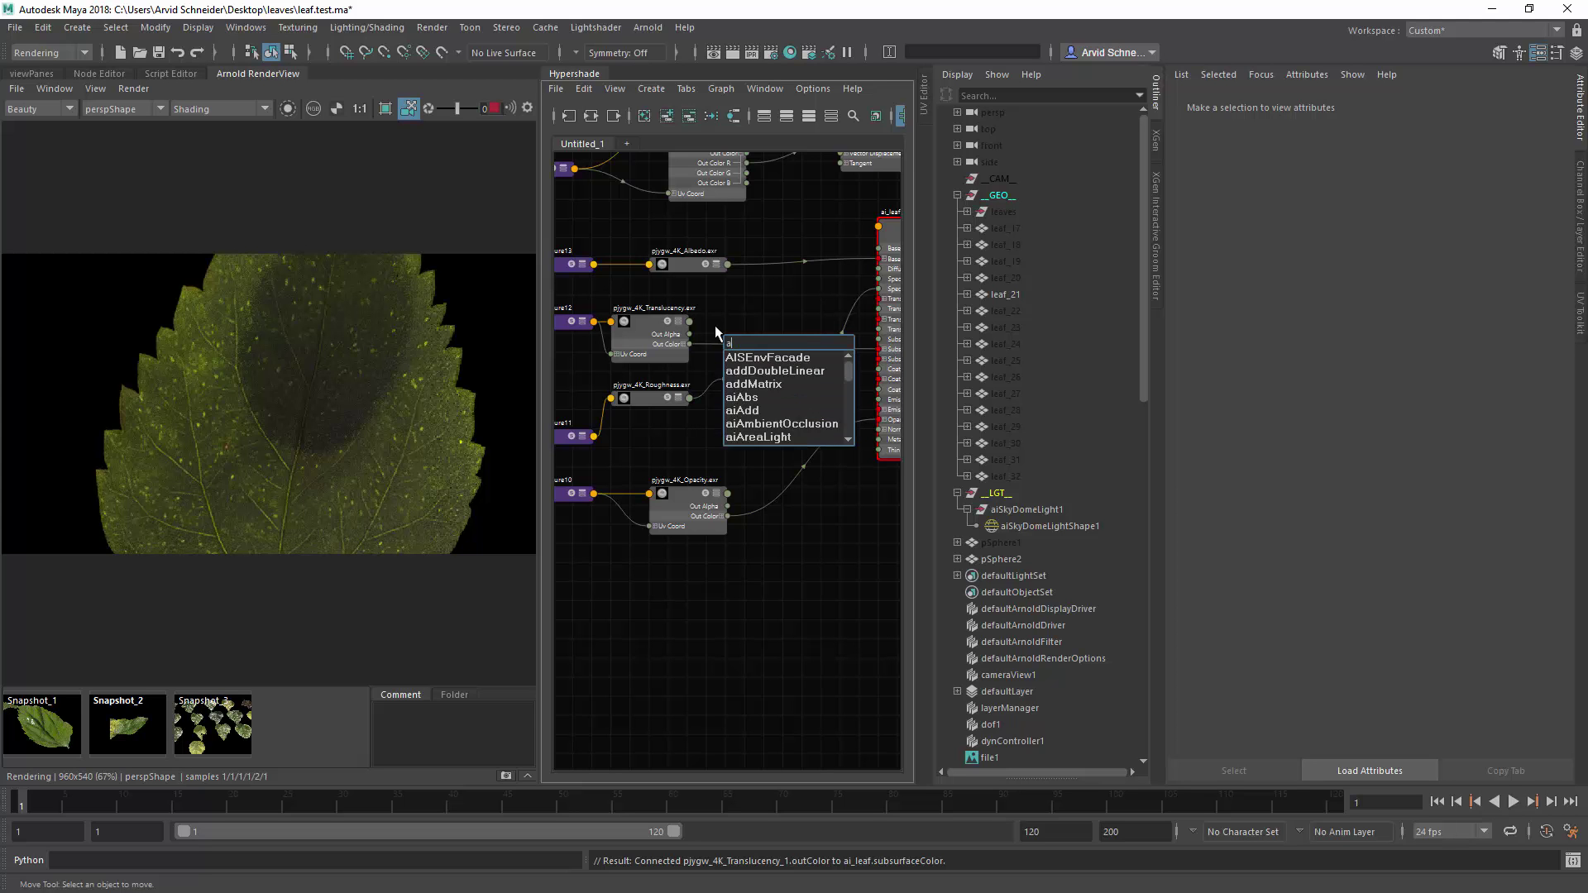
text(ic)
key(Down)
key(Down)
key(Down)
key(Down)
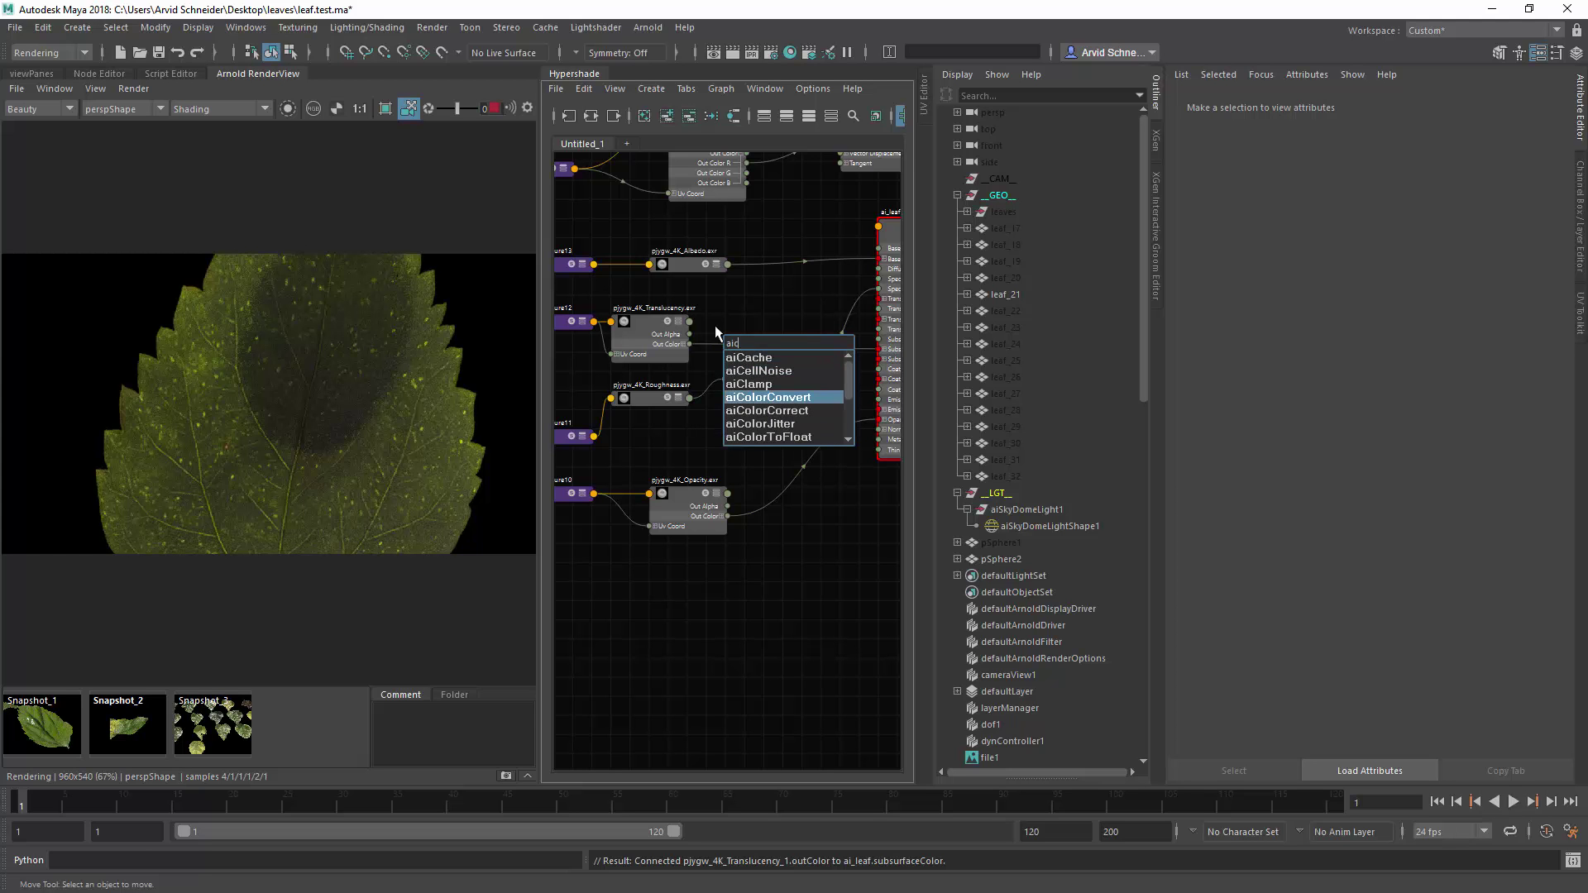
key(Return)
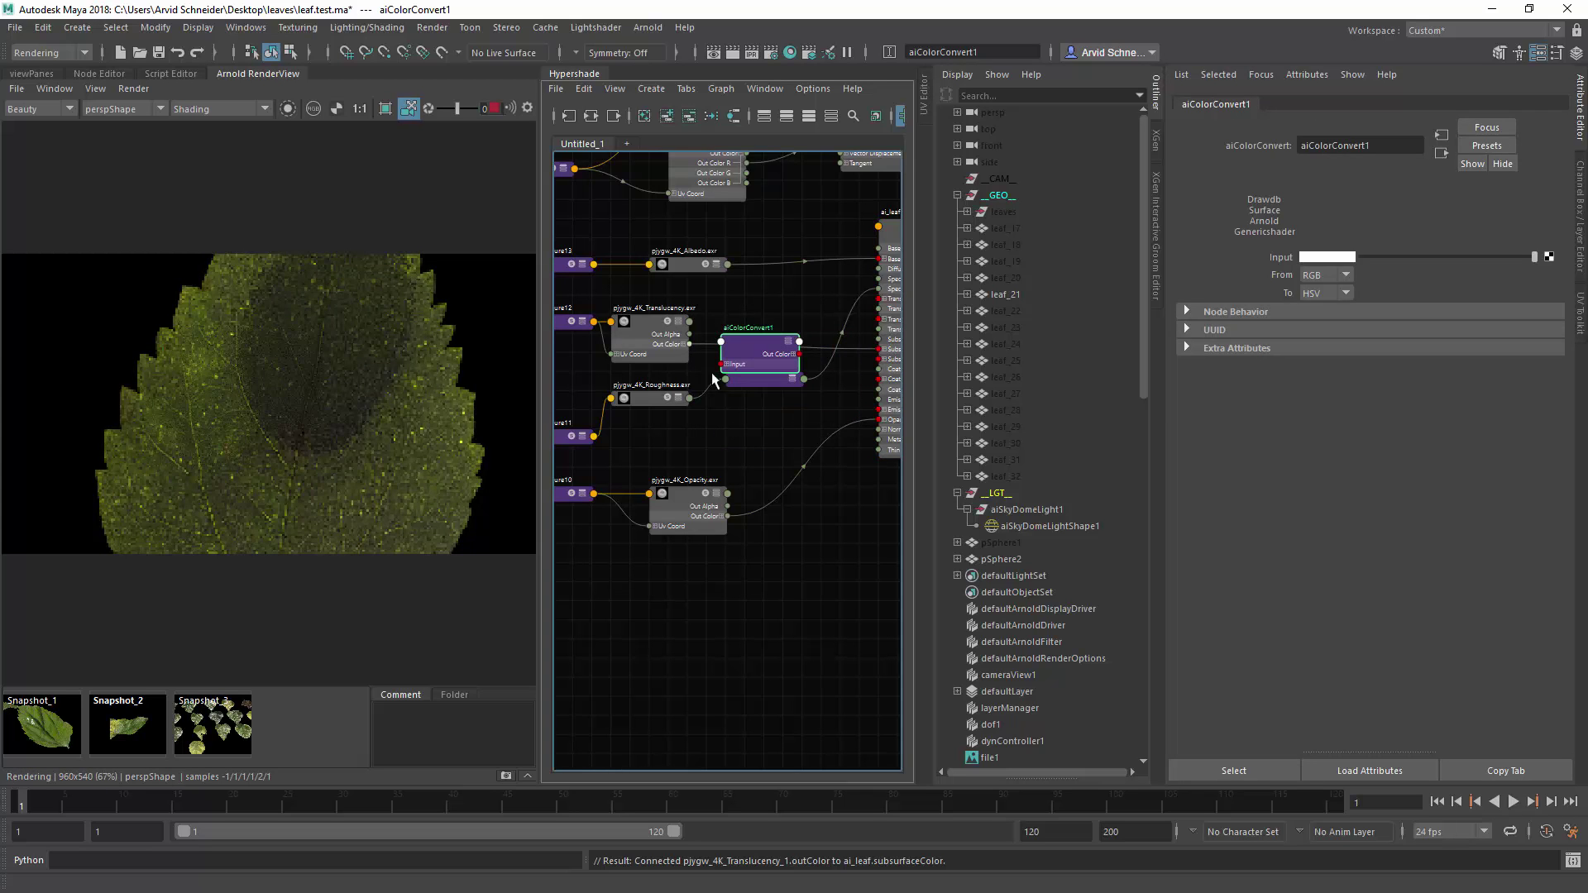
Connect the Translucency texture's Out Color to aiColorConvert1's Input and its Out Color to ai_leaf's Subsurface Color.
drag(722, 370, 725, 365)
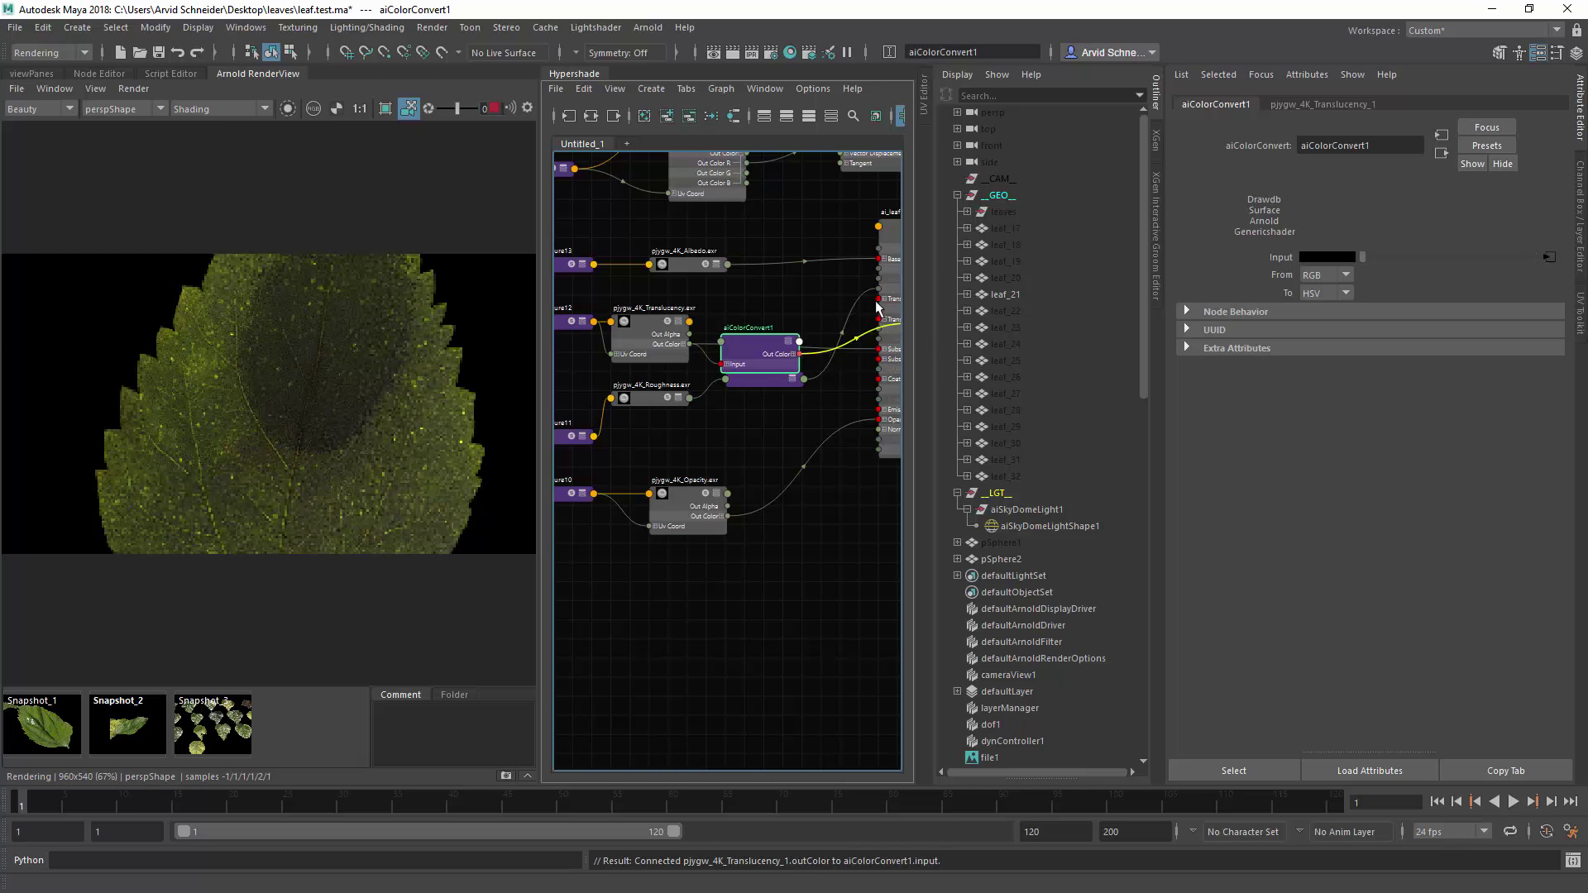
alt+middle_drag(765, 299, 699, 301)
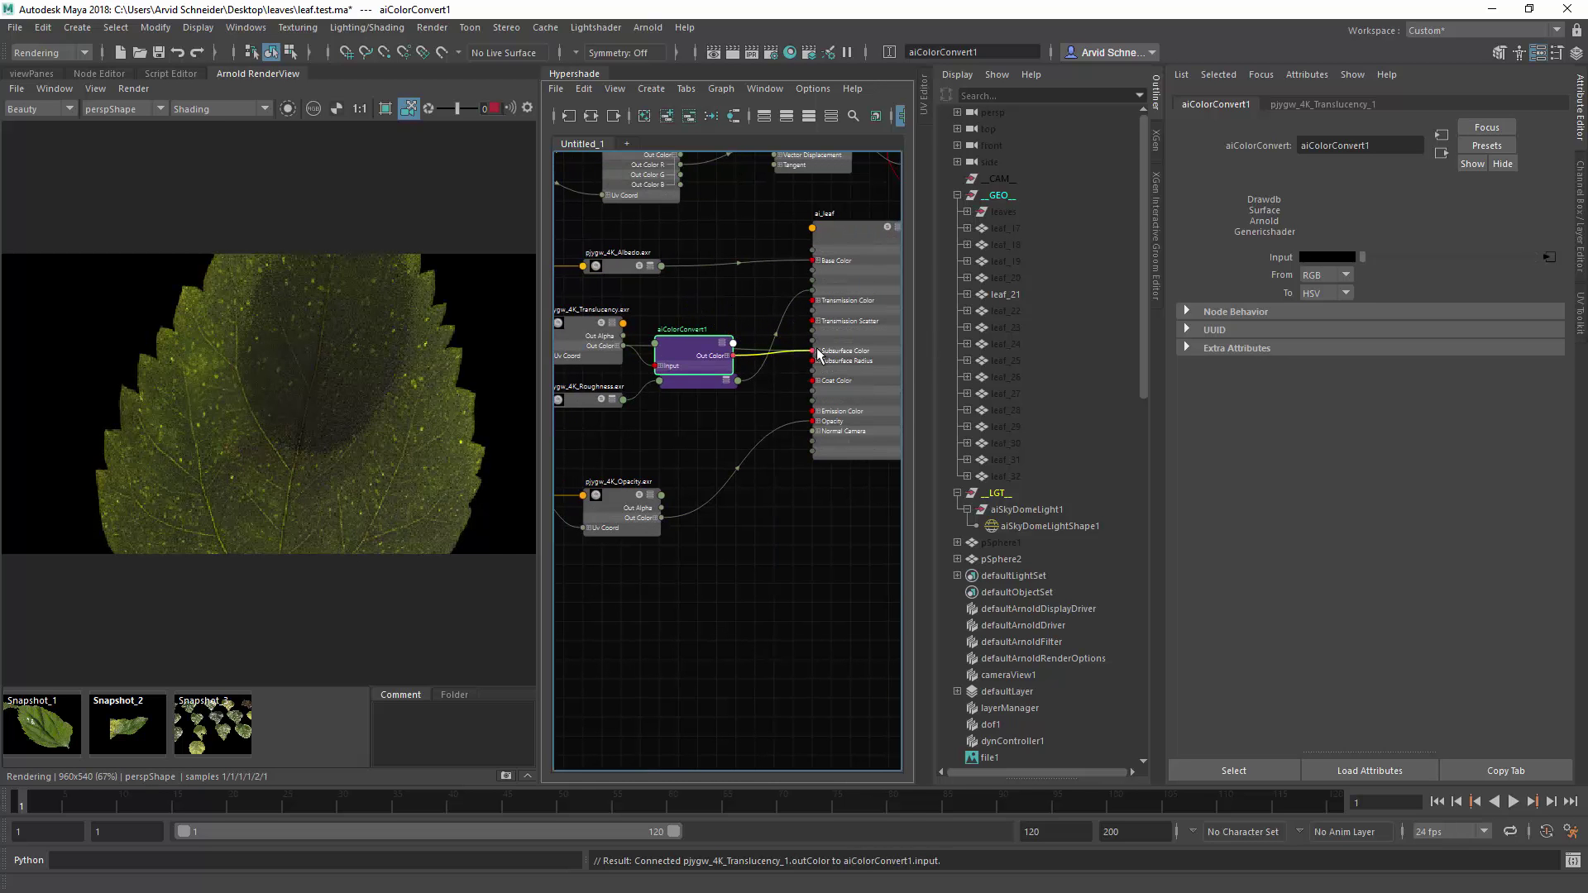
drag(818, 354, 819, 354)
drag(715, 364, 720, 325)
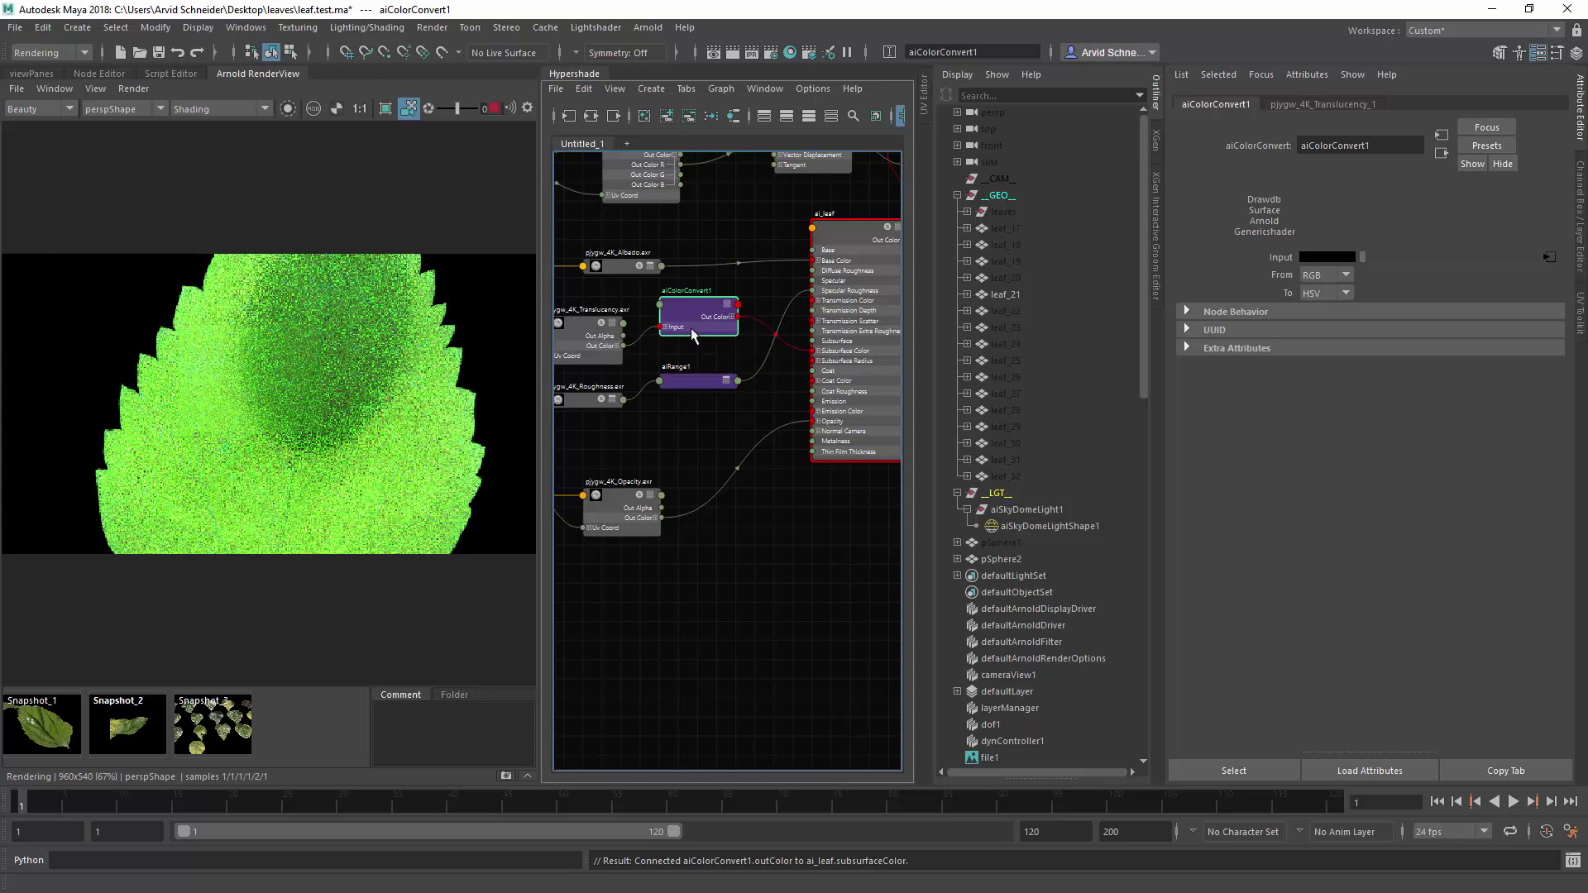
Create an aiColorCorrect node and route the Translucency texture's Out Color through it into ai_leaf's Subsurface Color.
alt+middle_drag(693, 334, 731, 307)
click(729, 369)
click(710, 354)
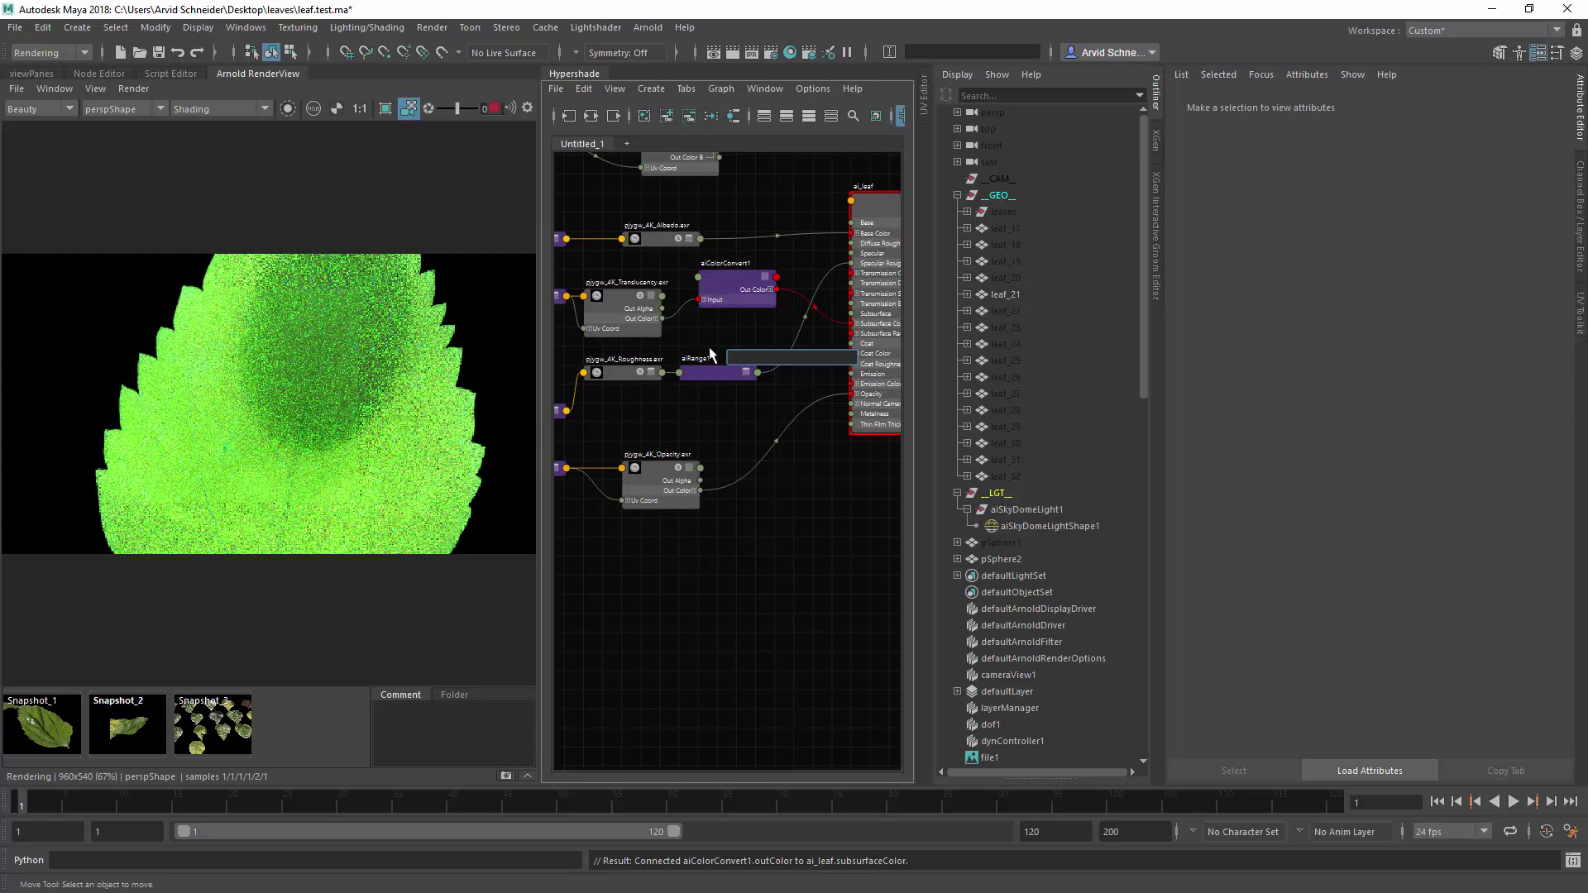
text(aicol)
key(Down)
key(Down)
key(Return)
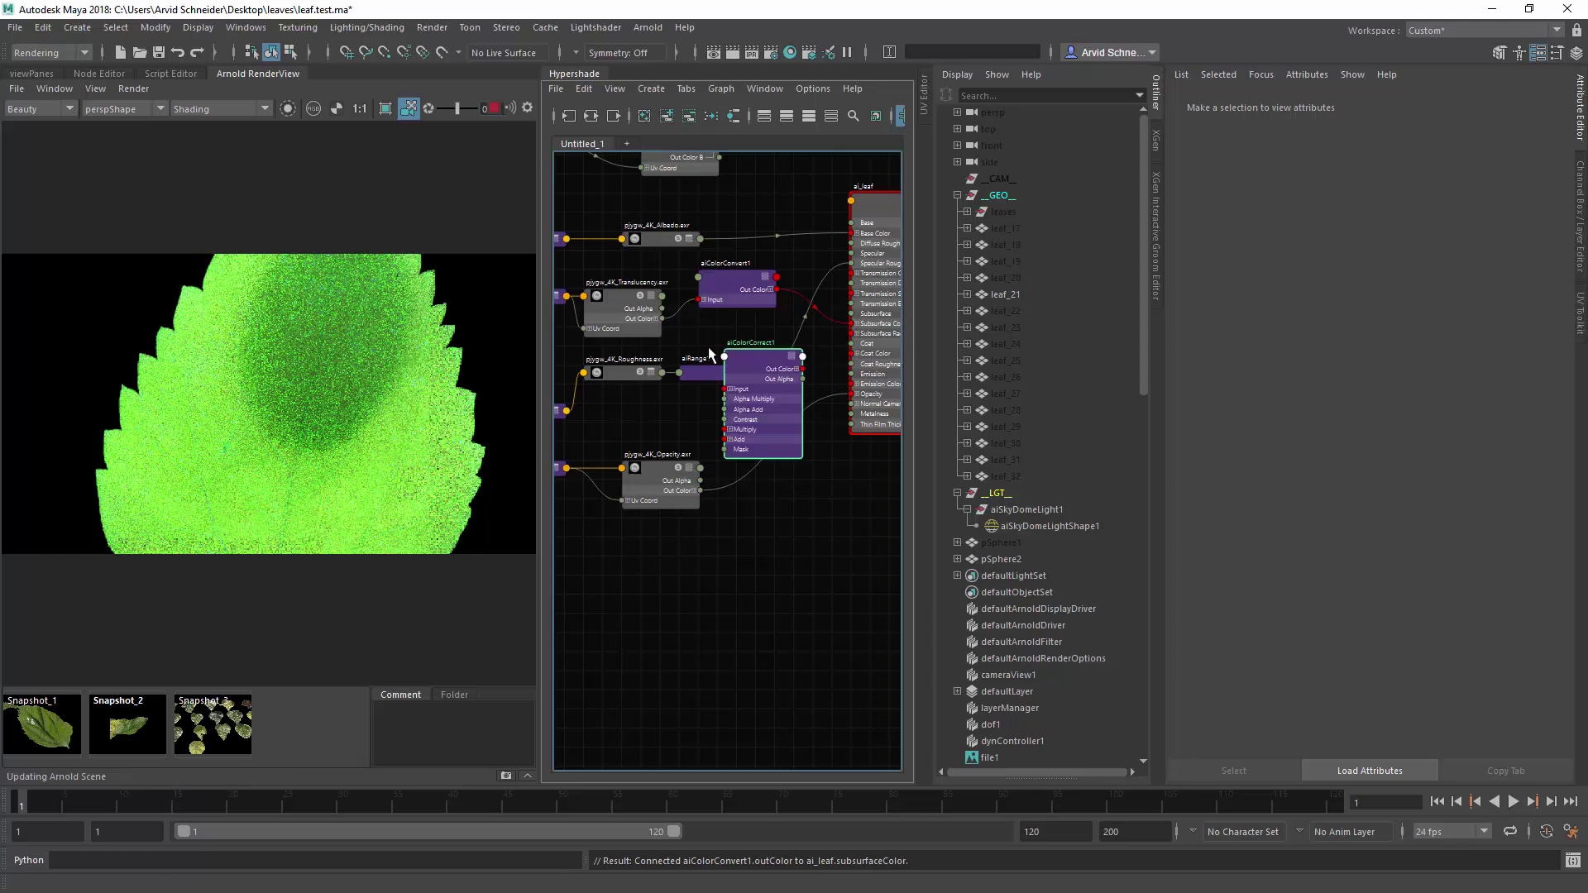
drag(662, 318, 859, 325)
drag(762, 369, 755, 326)
key(1)
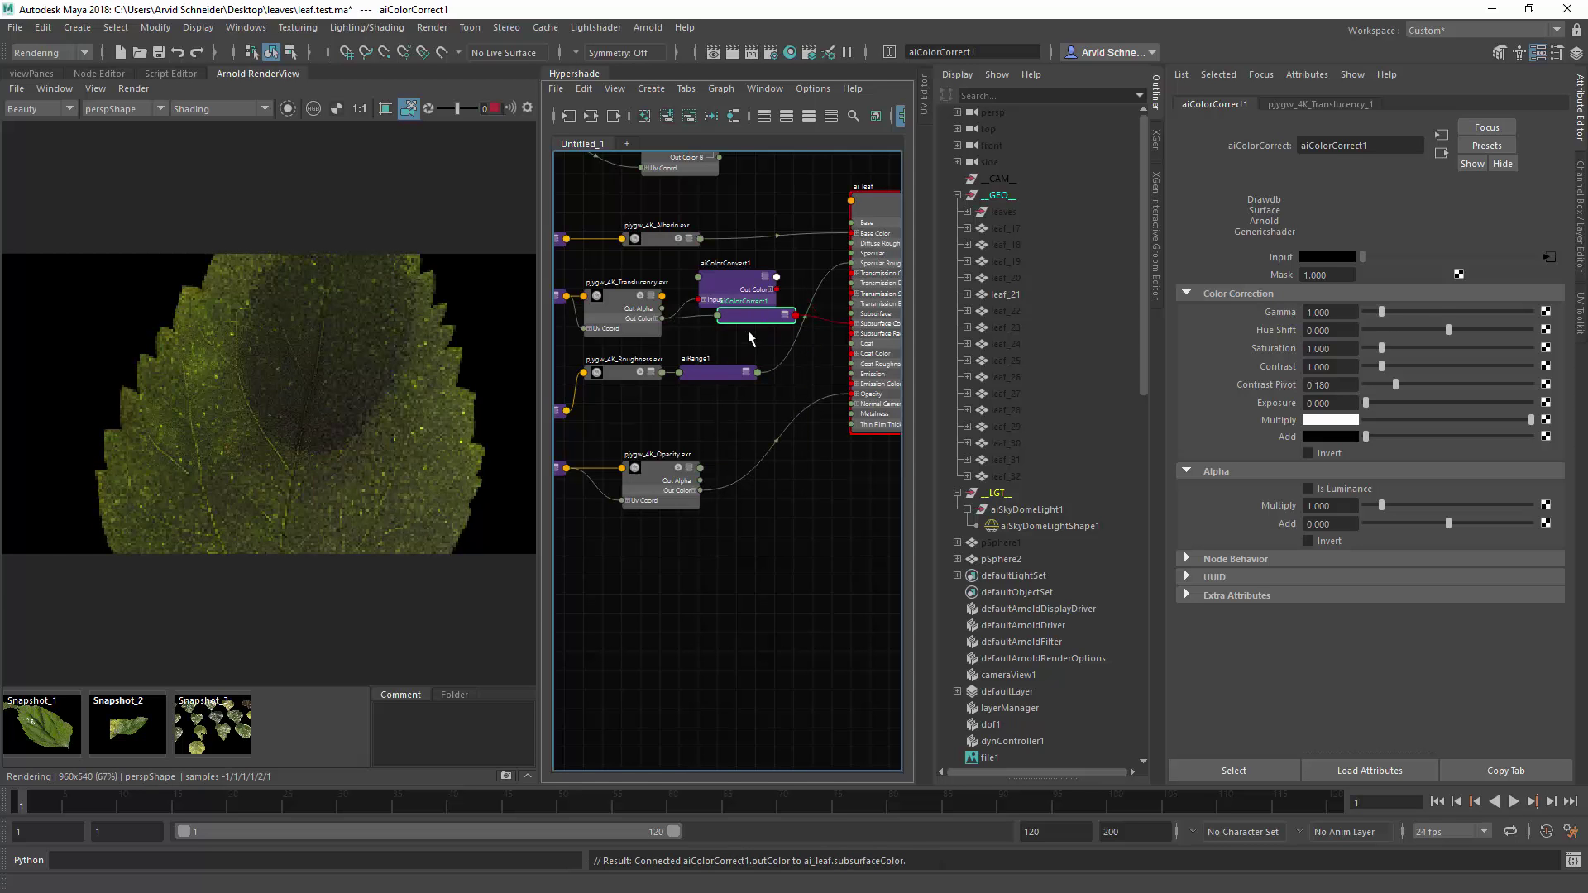
Delete the unneeded aiColorConvert1 node from the shader graph and save the scene.
click(741, 283)
key(Delete)
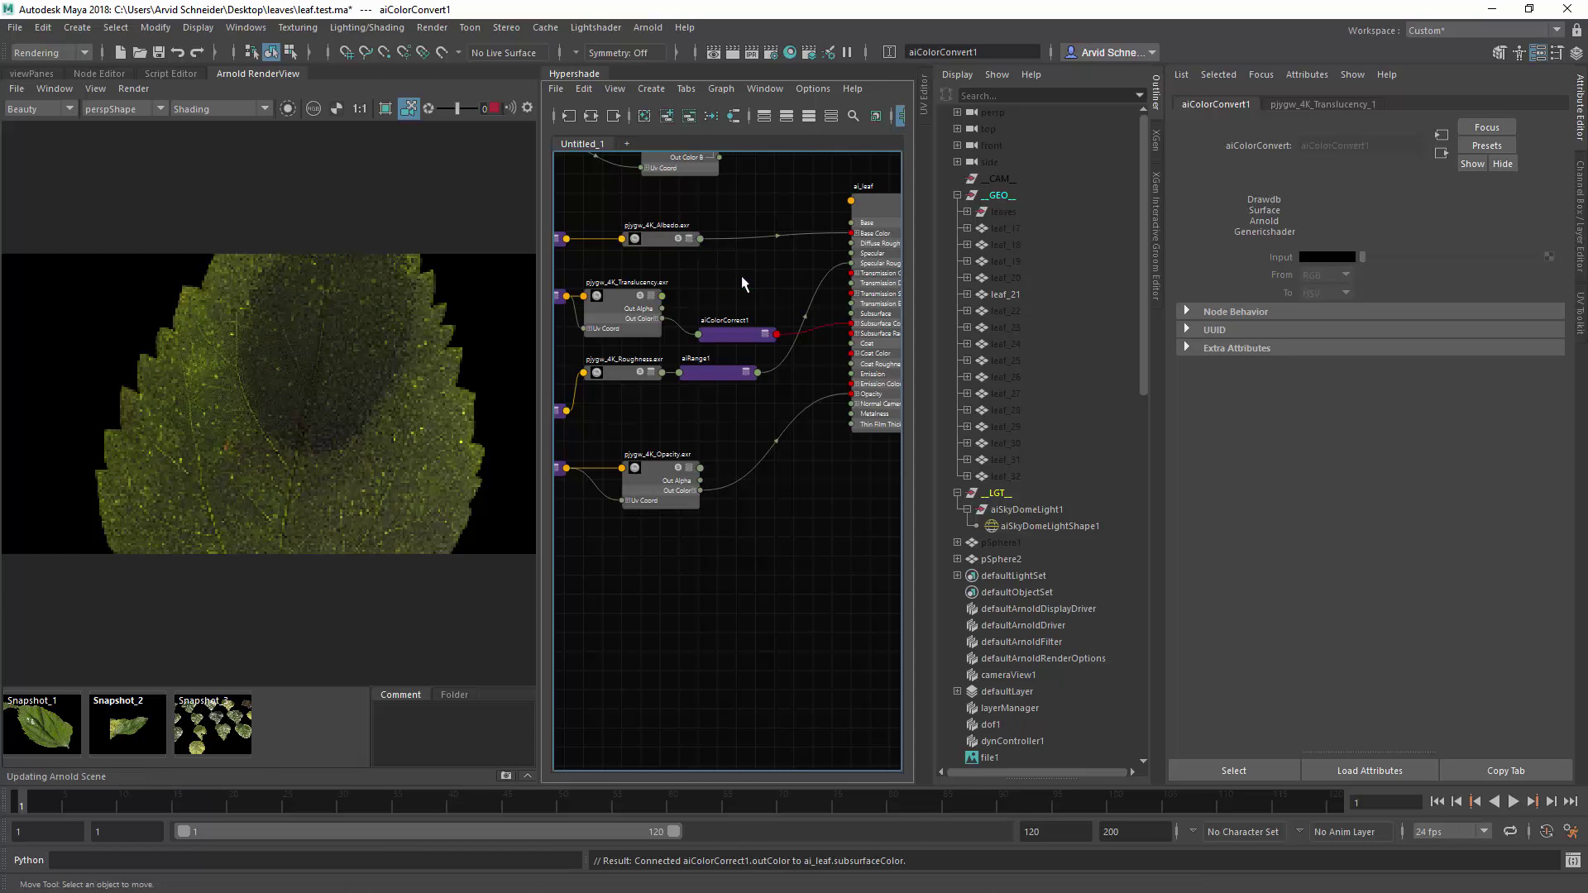
key(ctrl+s)
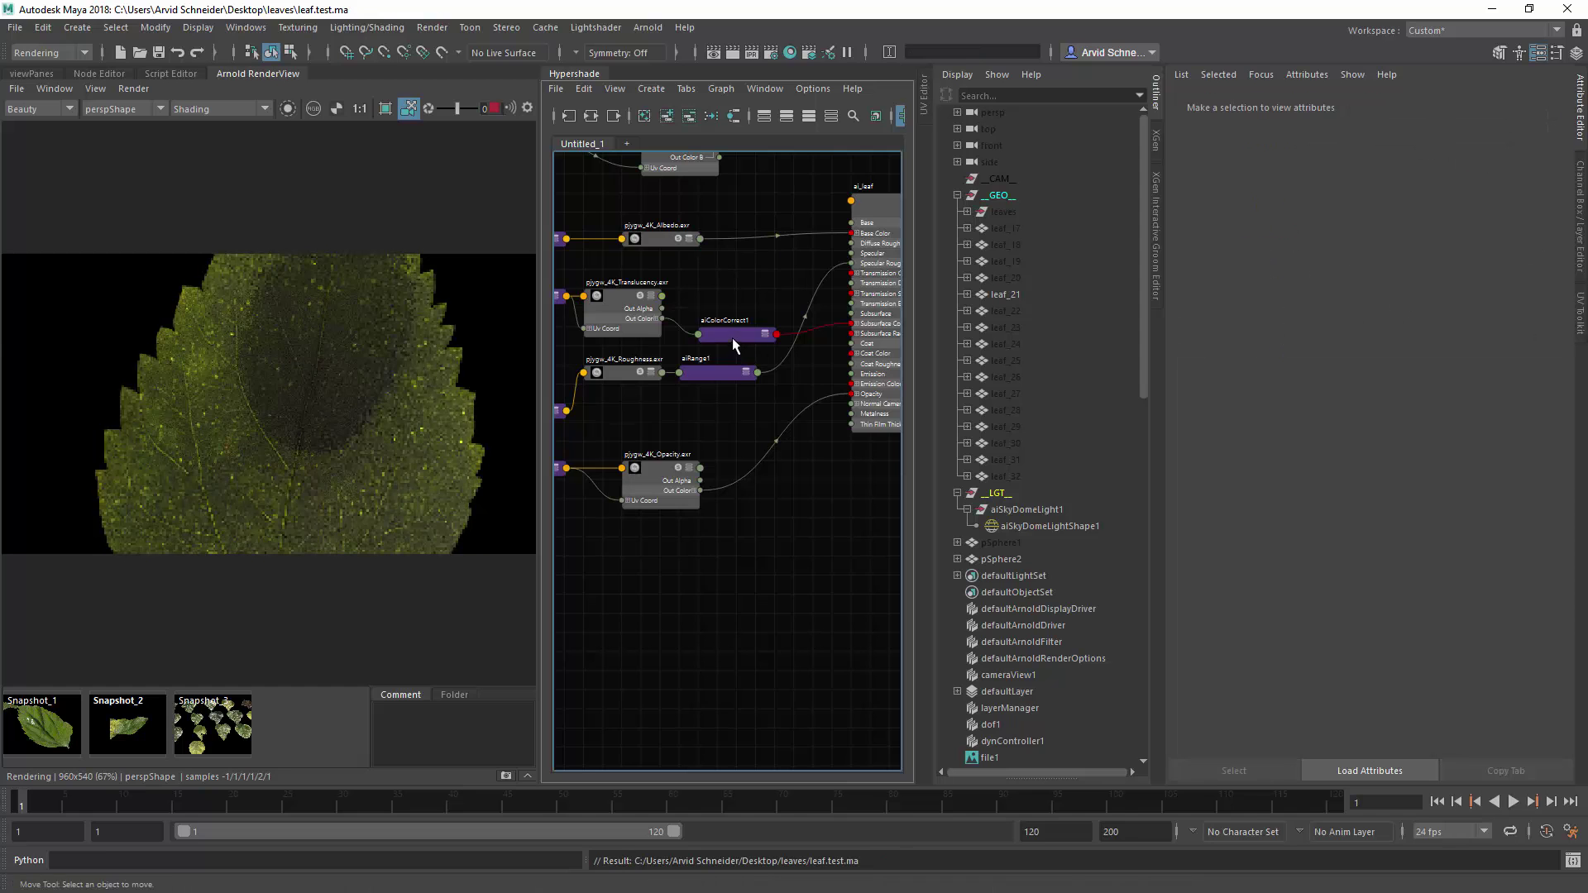
Set aiColorCorrect1's Exposure to 0.4 and Hue Shift to 0.03, viewing the translucent leaf in the render.
click(732, 337)
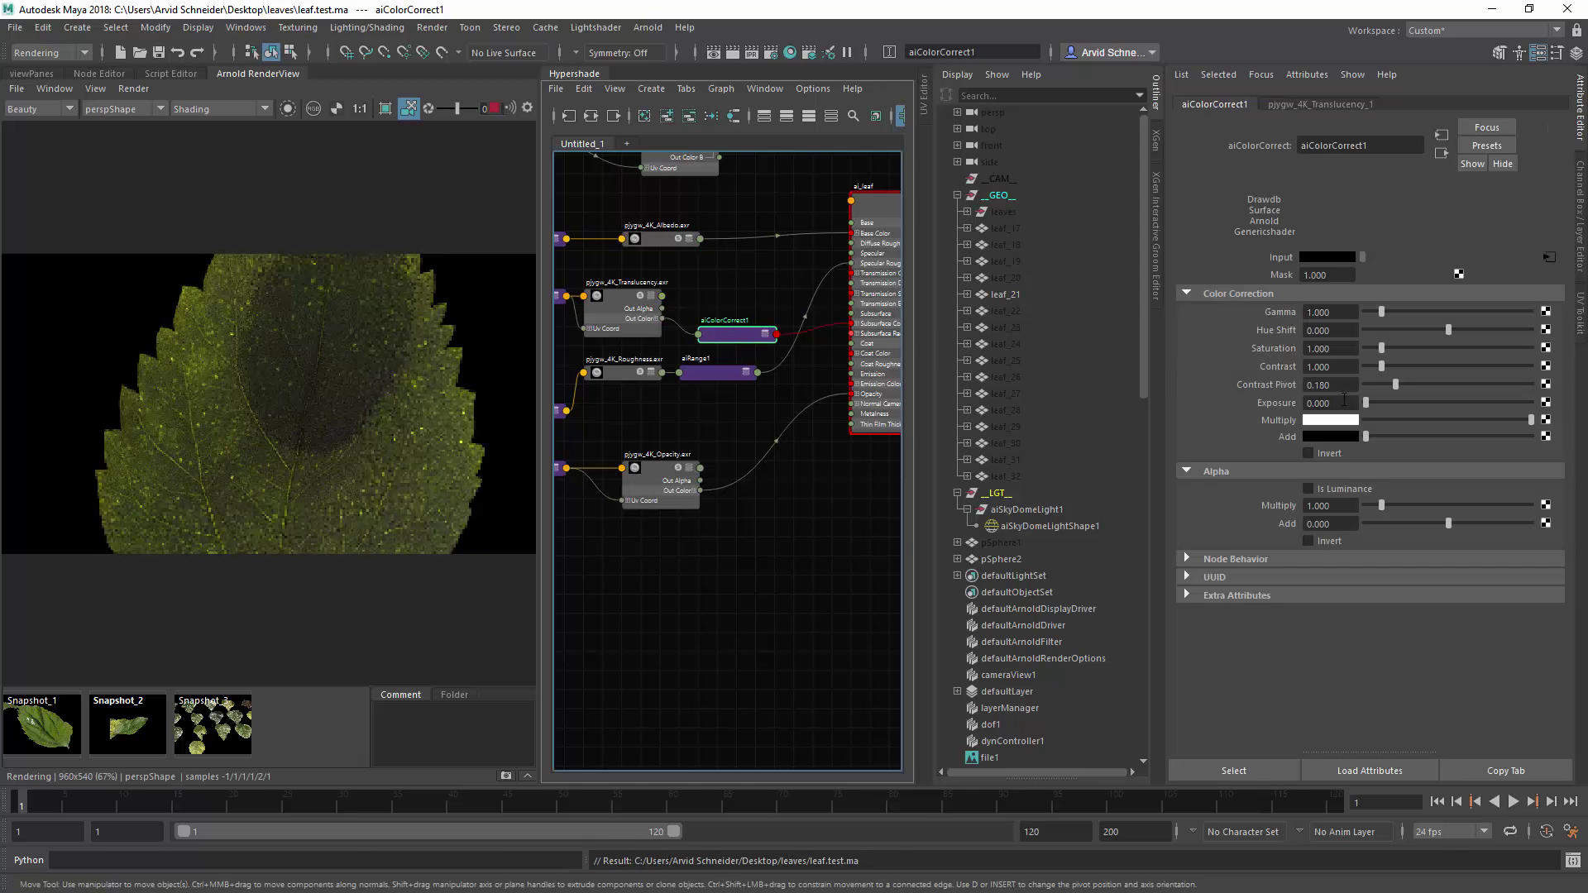
drag(1366, 403, 1346, 403)
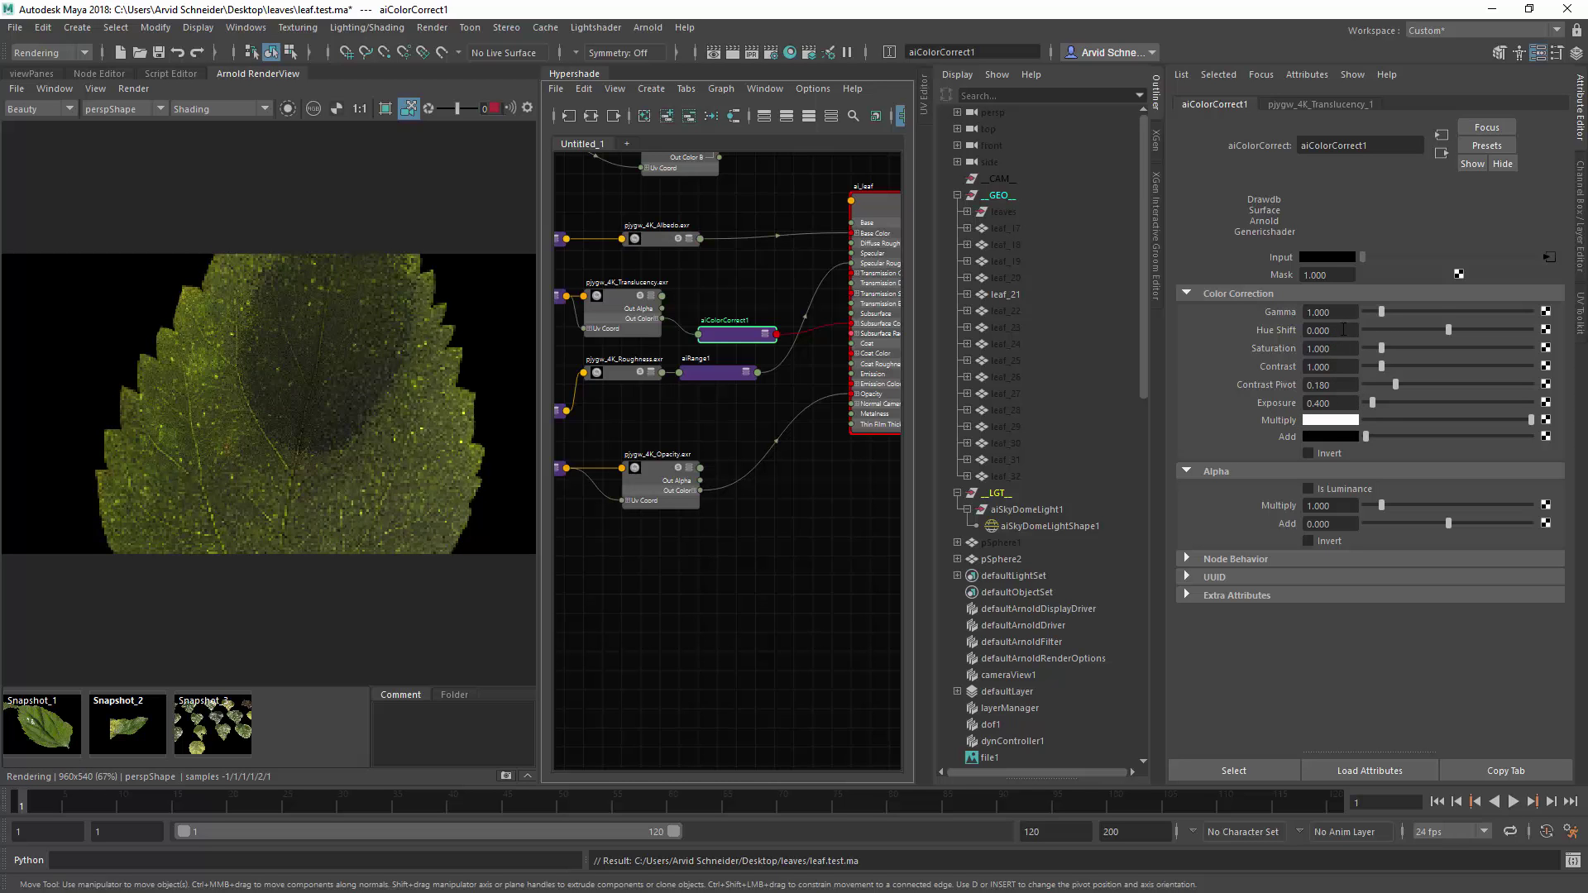
ctrl+drag(1334, 331, 1341, 331)
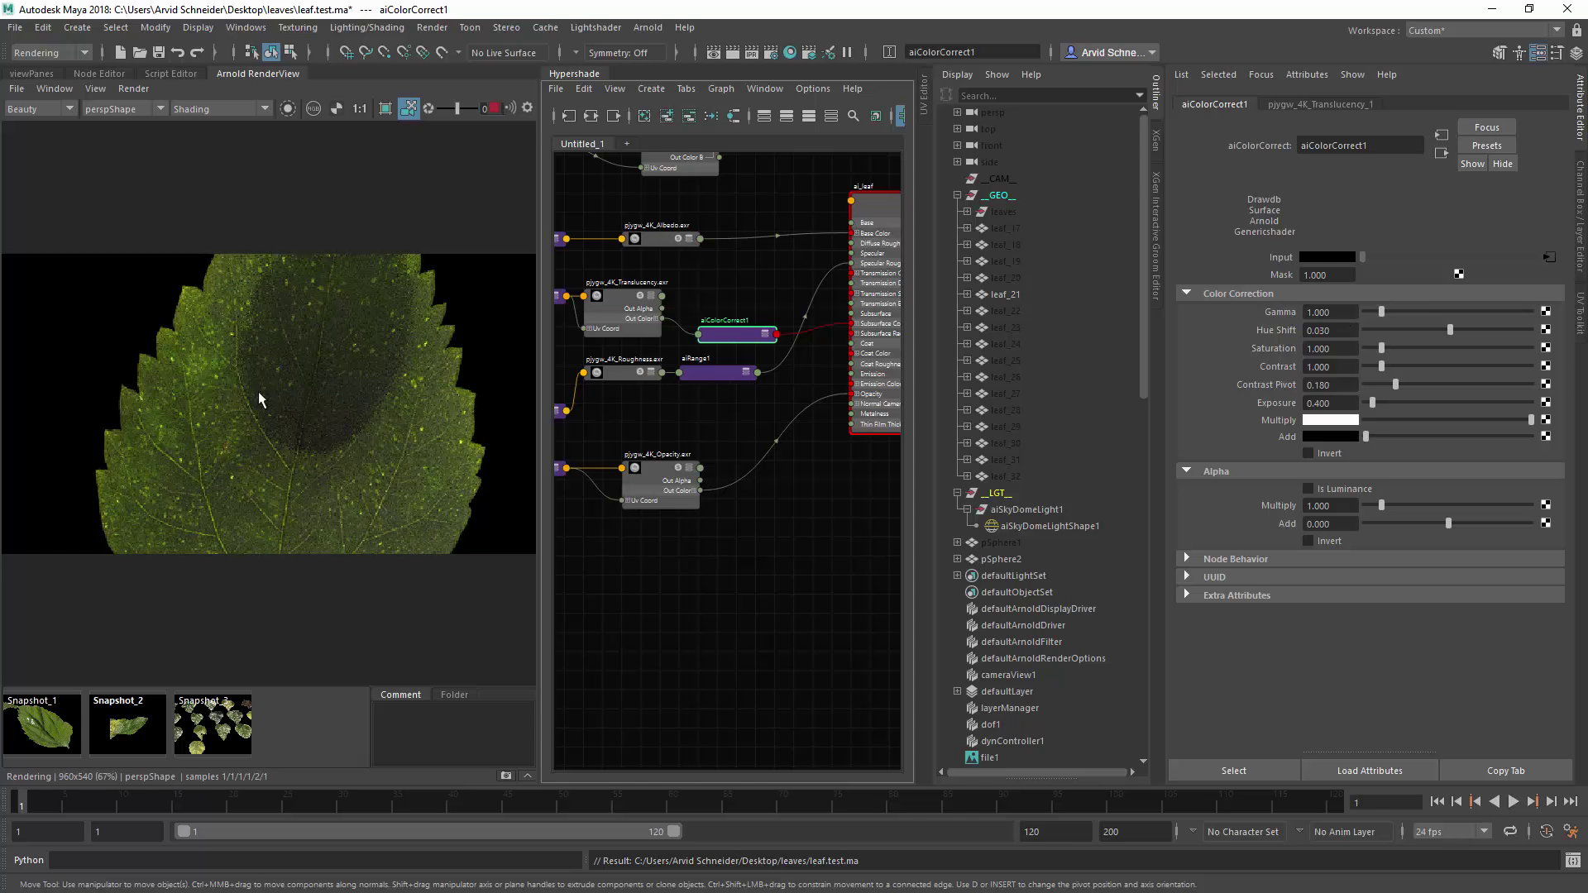
alt+drag(301, 426, 379, 433)
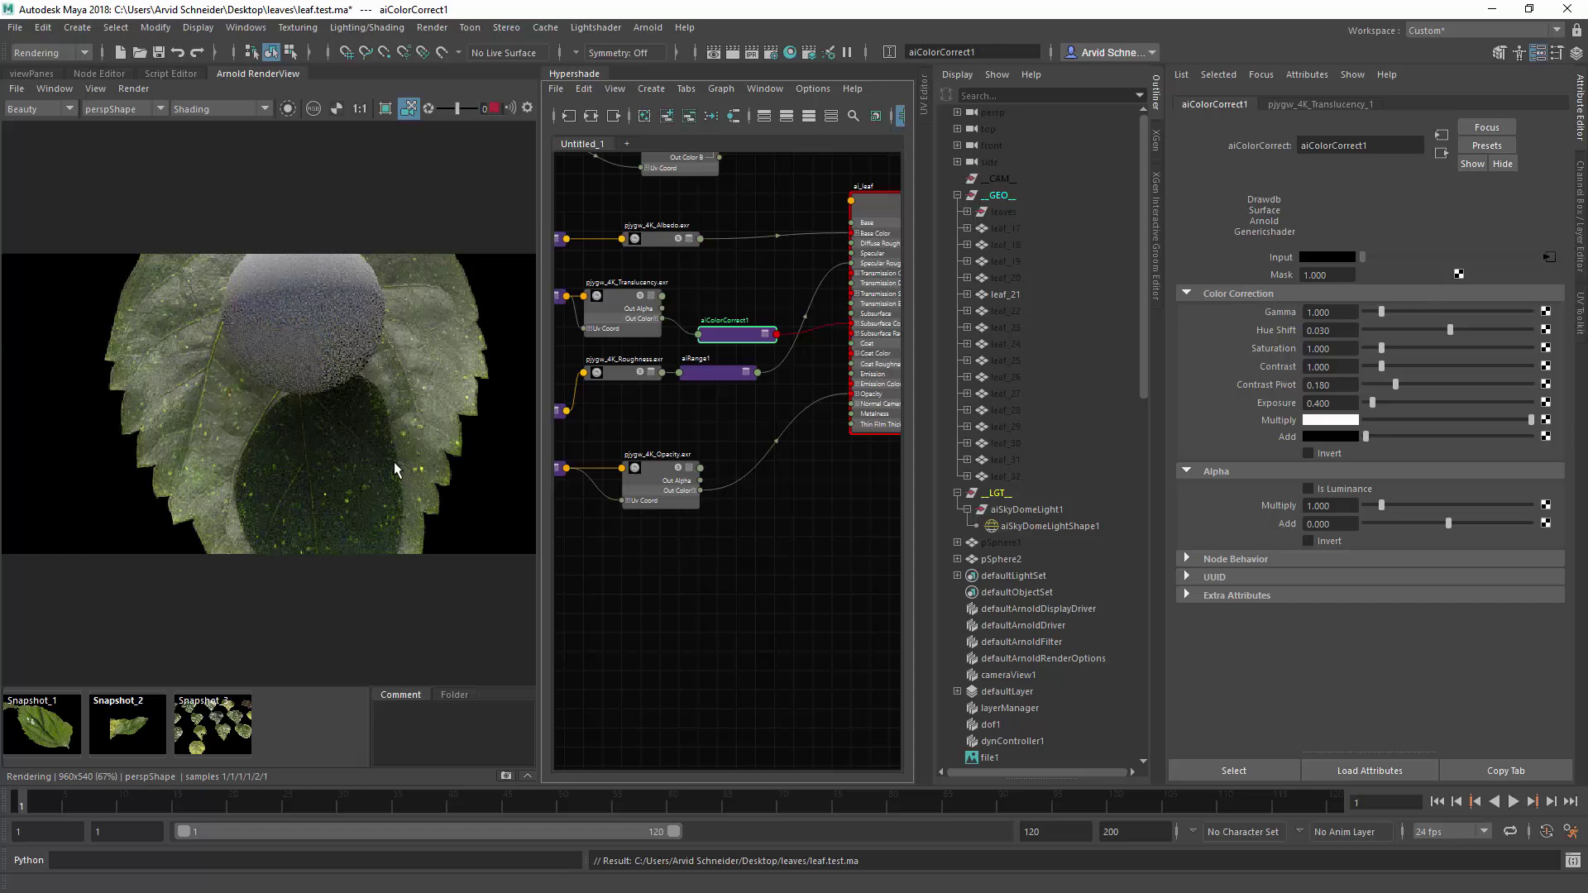
Set ai_leaf's Subsurface Weight to about 0.7 and view the leaf with the sphere's shadow.
click(879, 212)
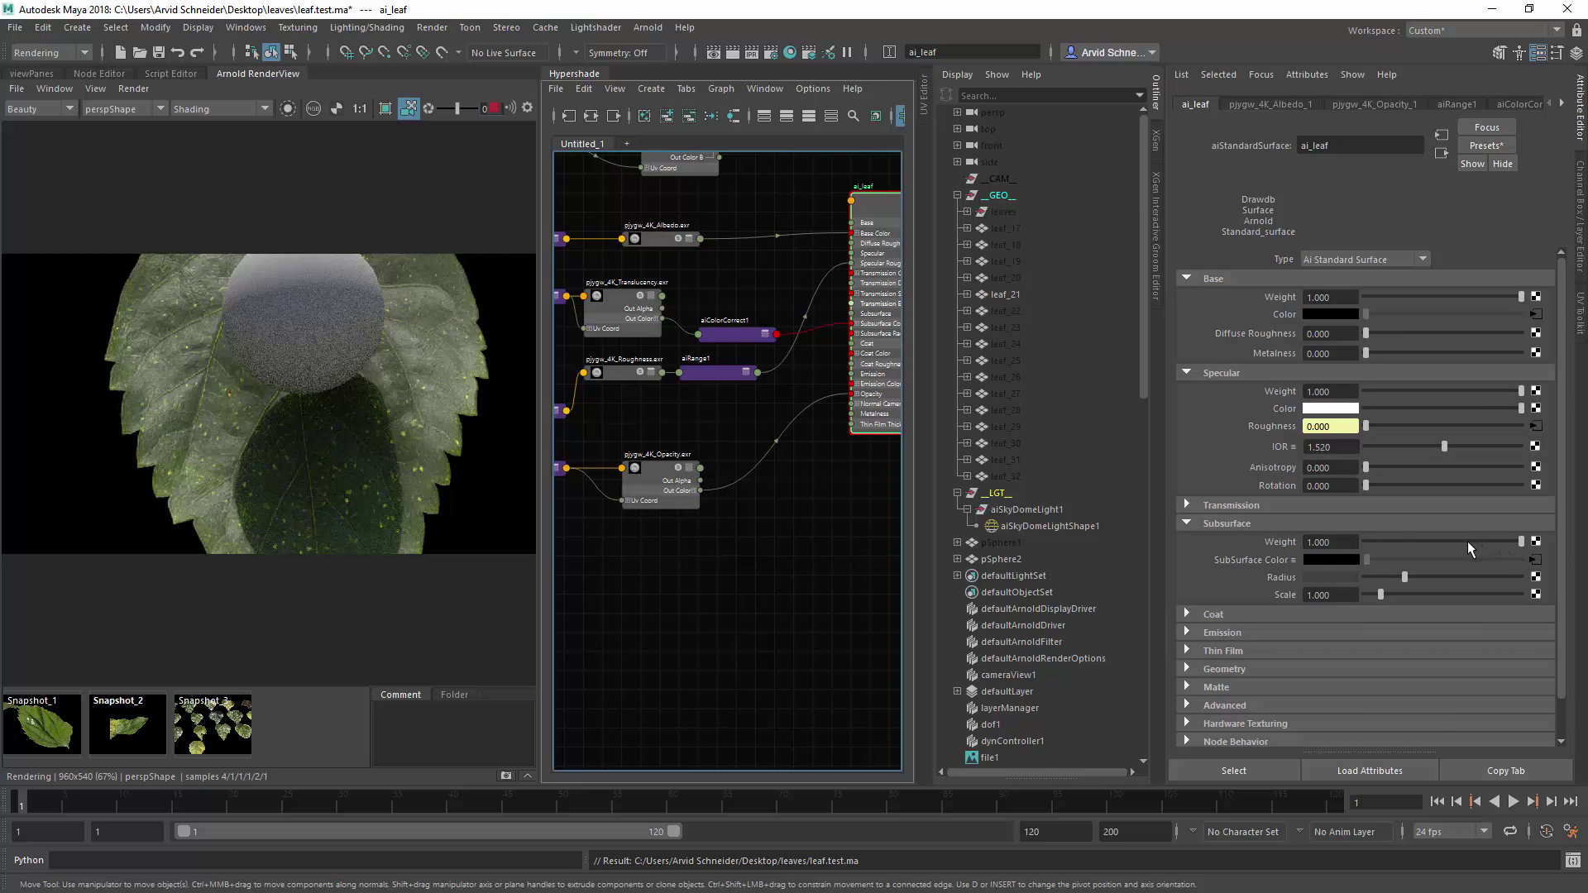
drag(1522, 542, 1475, 540)
drag(325, 420, 335, 451)
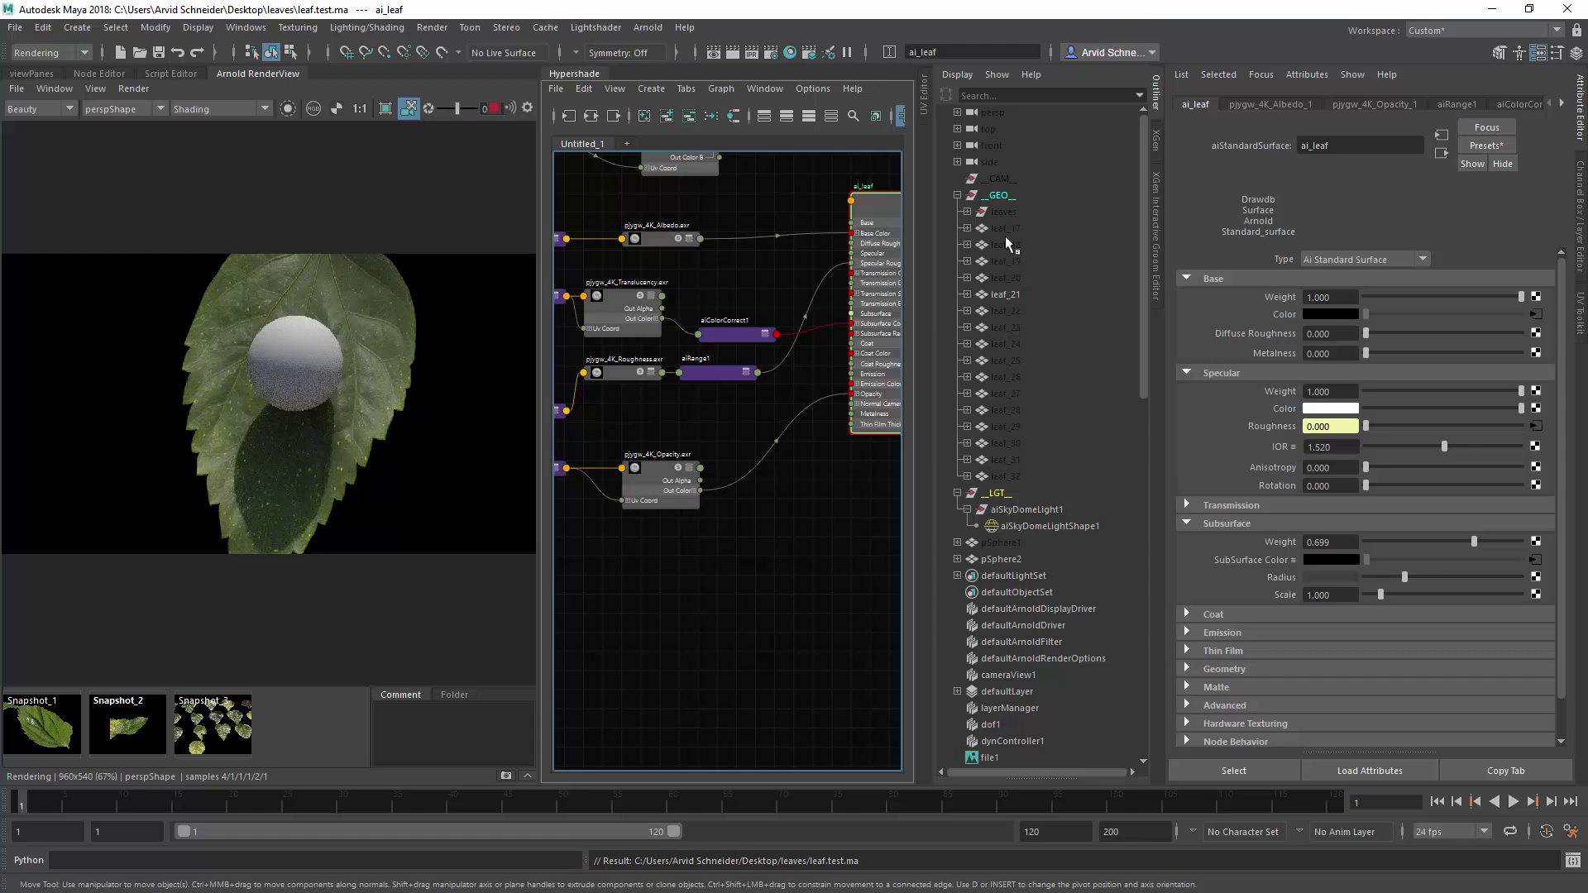
Unhide the leaf planes leaf_17 through leaf_32 and frame all of them in the Arnold render.
drag(1005, 235, 1037, 470)
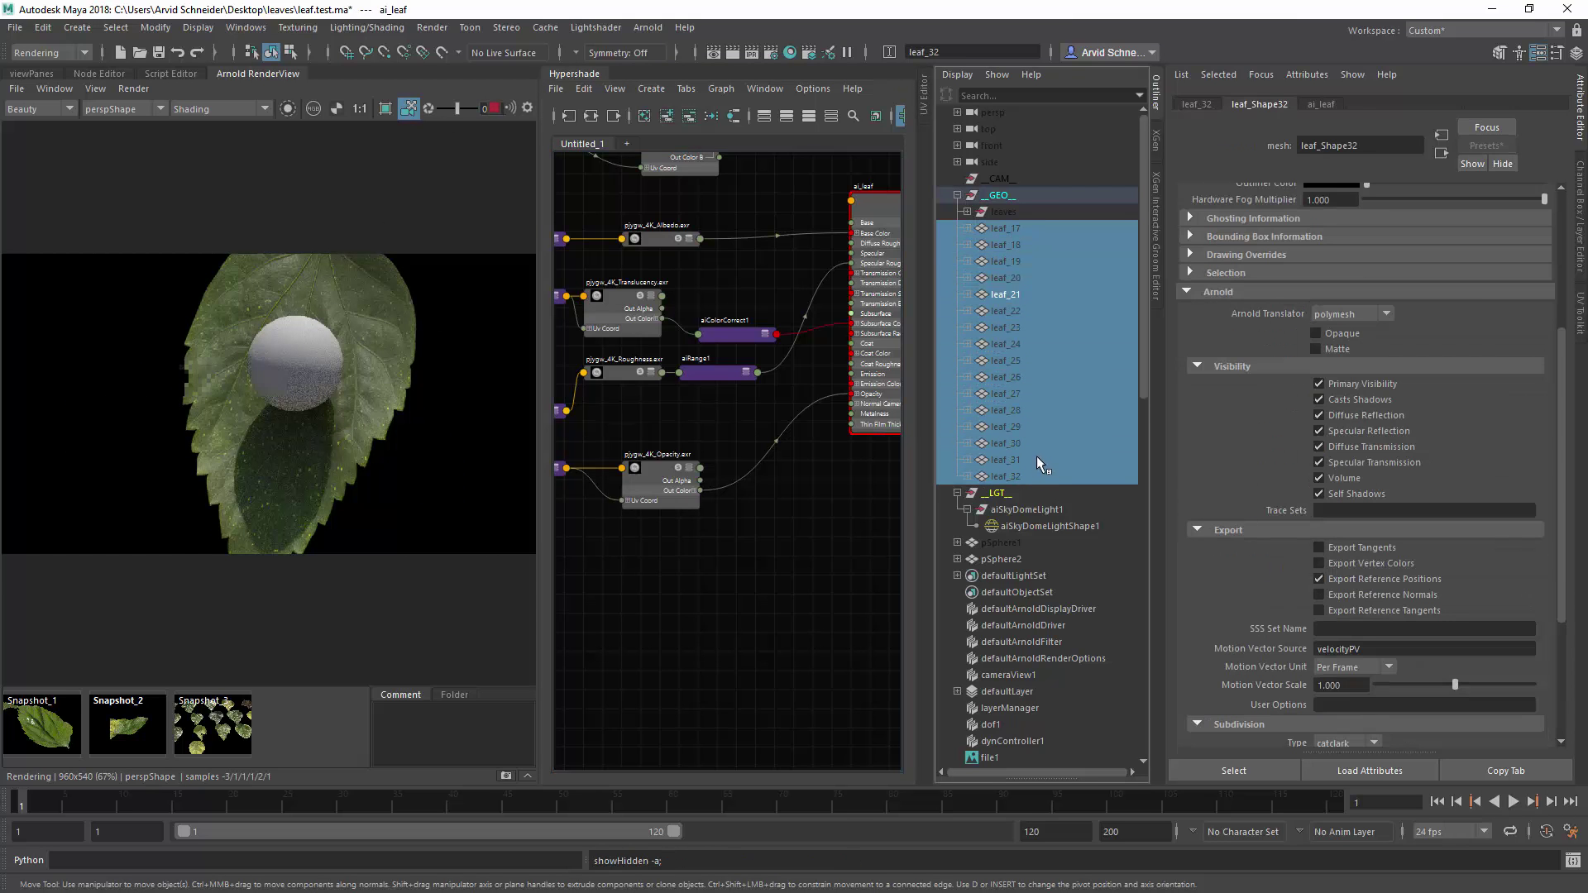
key(shift+h)
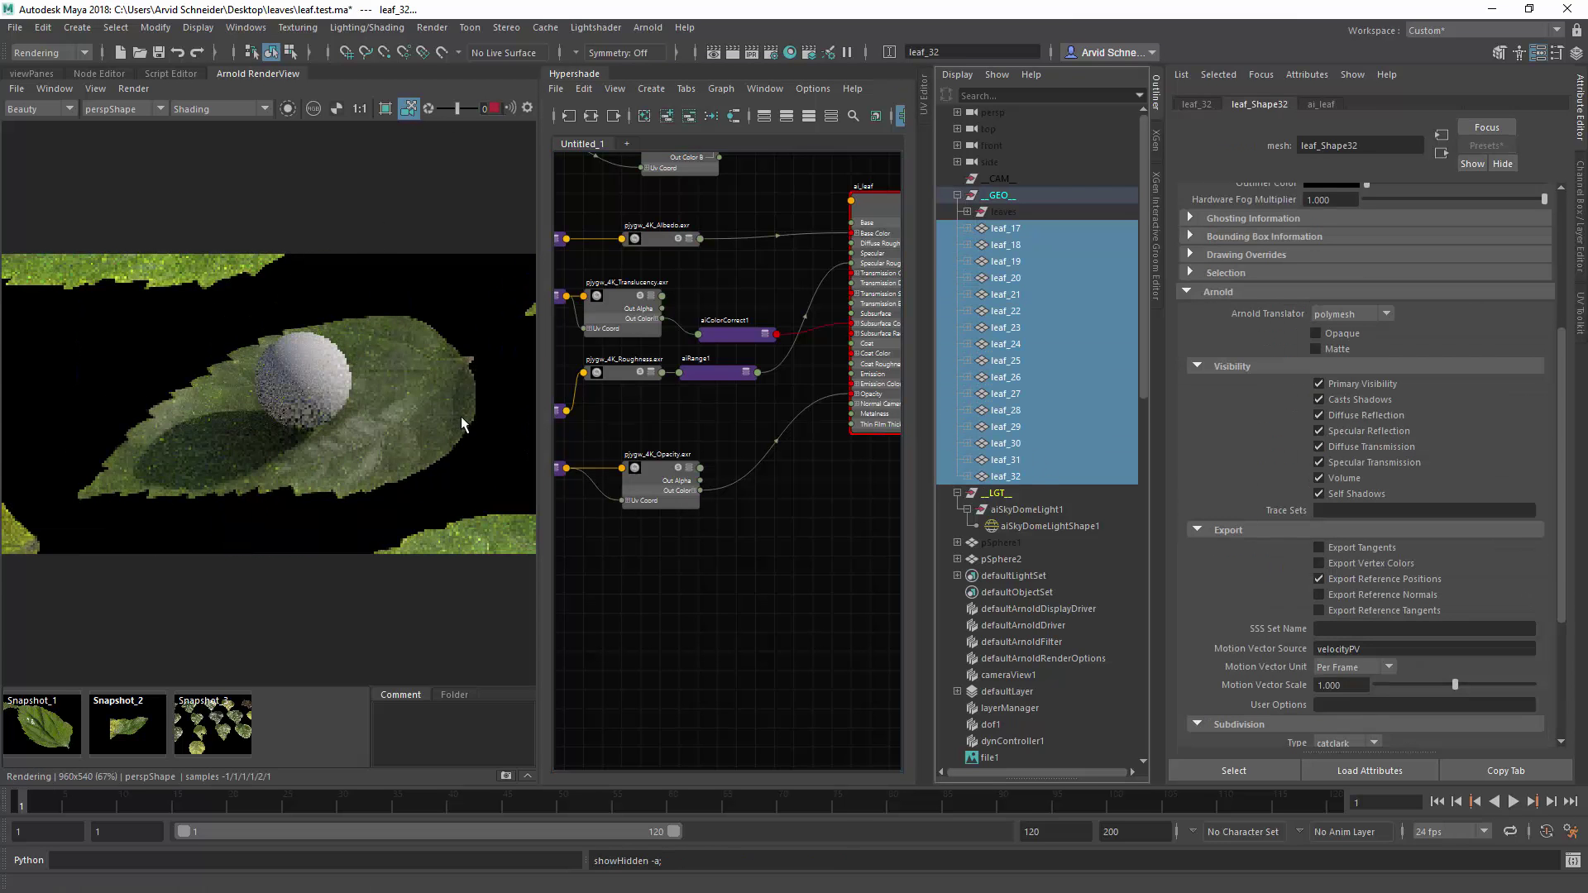
alt+right_drag(460, 415, 374, 403)
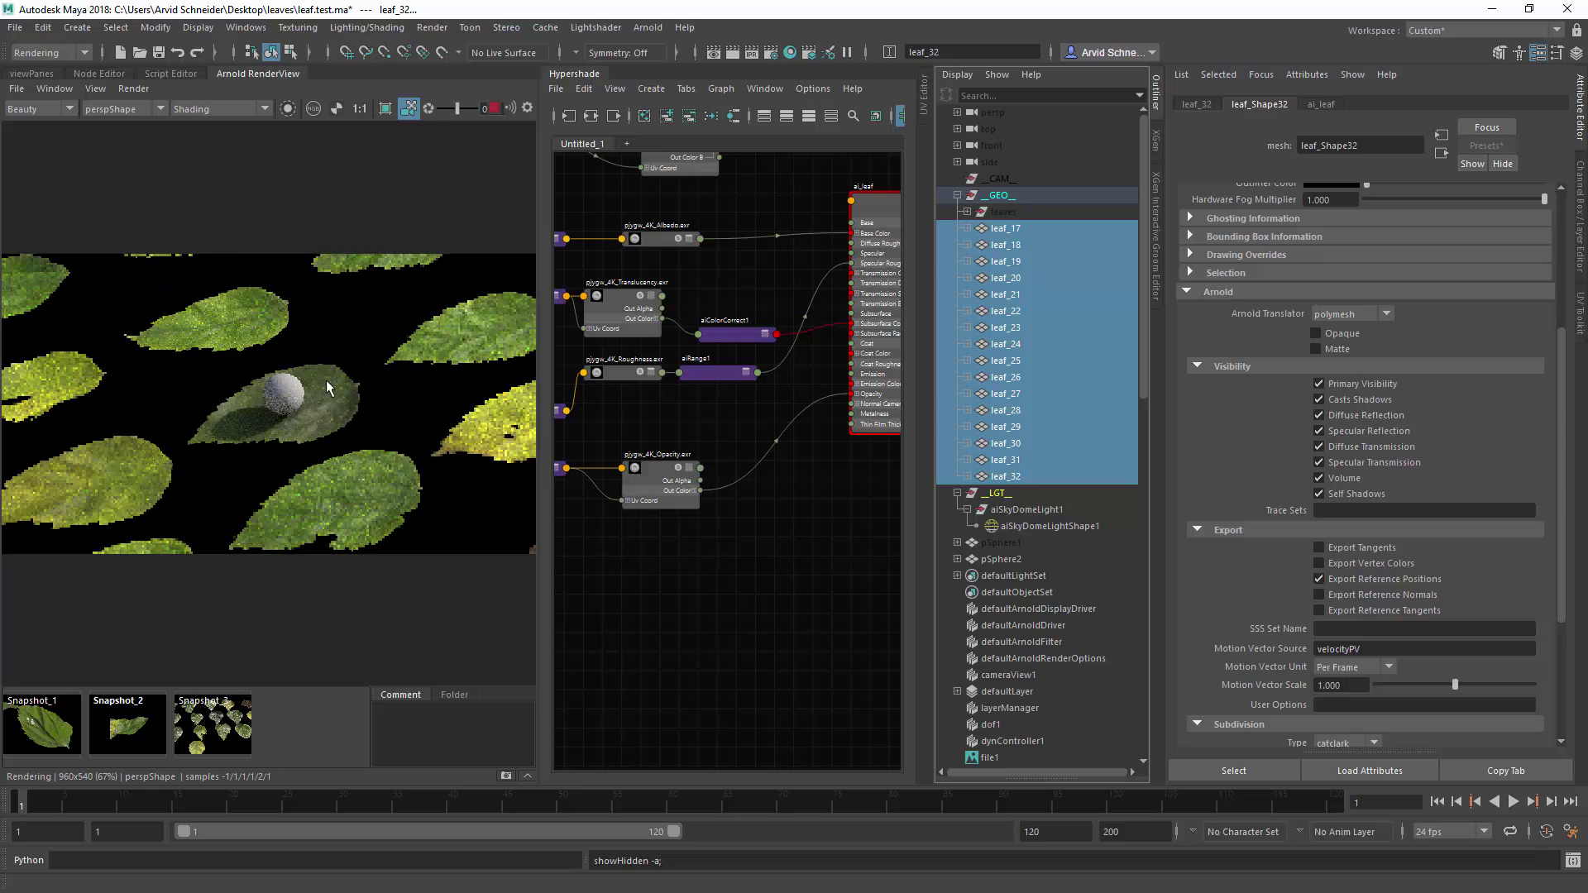
alt+drag(326, 380, 409, 394)
alt+right_drag(344, 506, 267, 472)
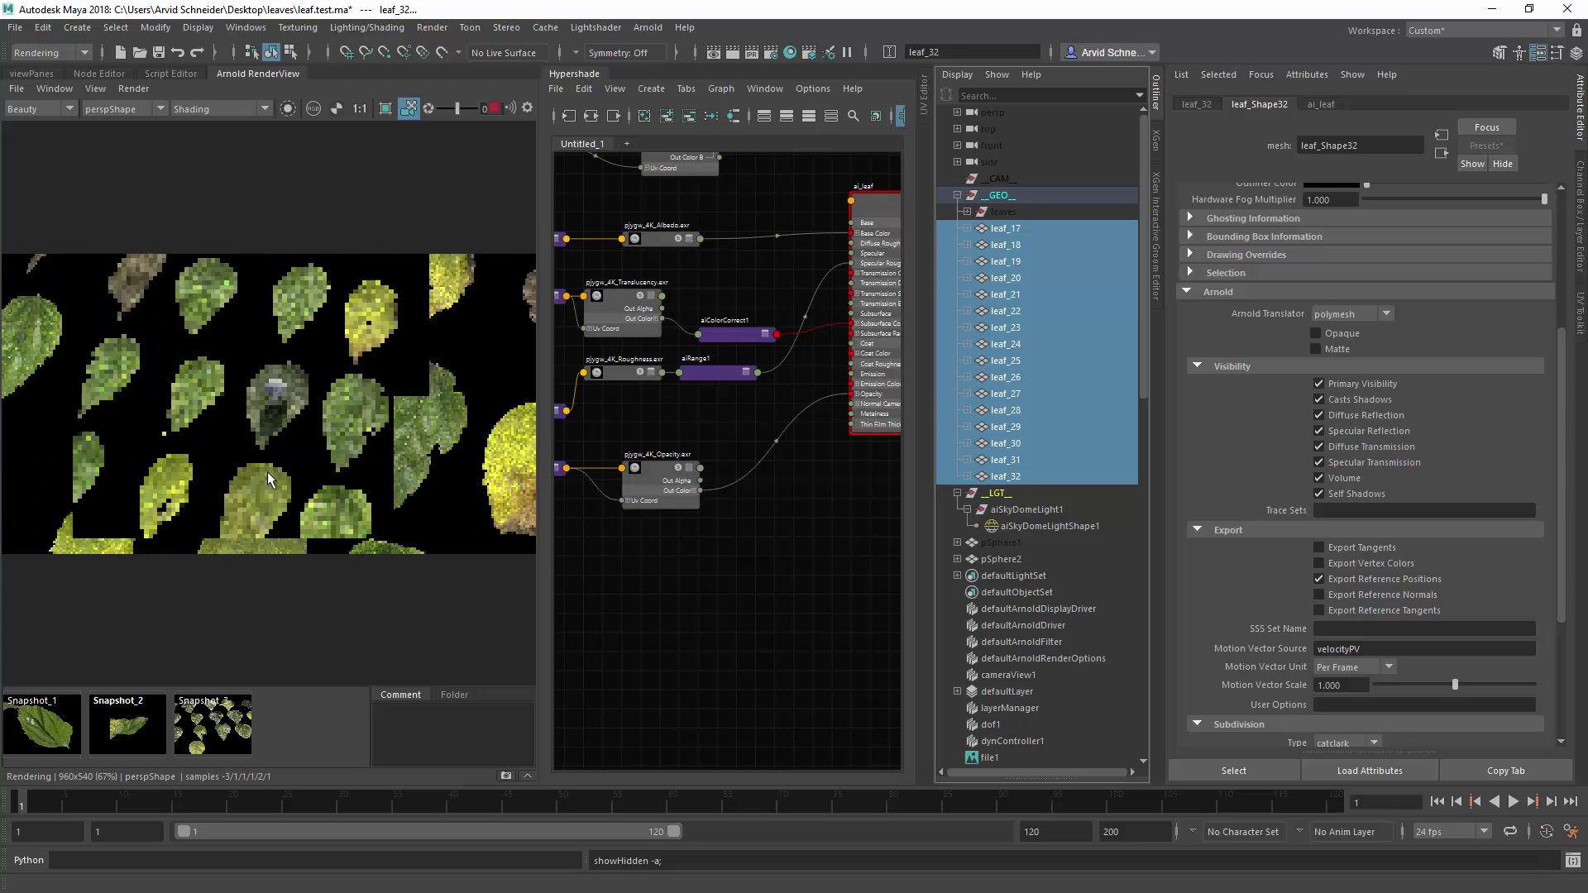
Frame leaf_22 in the Arnold render and examine its translucency from the underside.
mouse_move(266, 472)
alt+mouse_down()
mouse_move(345, 401)
mouse_move(261, 428)
mouse_move(275, 450)
alt+mouse_up()
click(345, 402)
key(f)
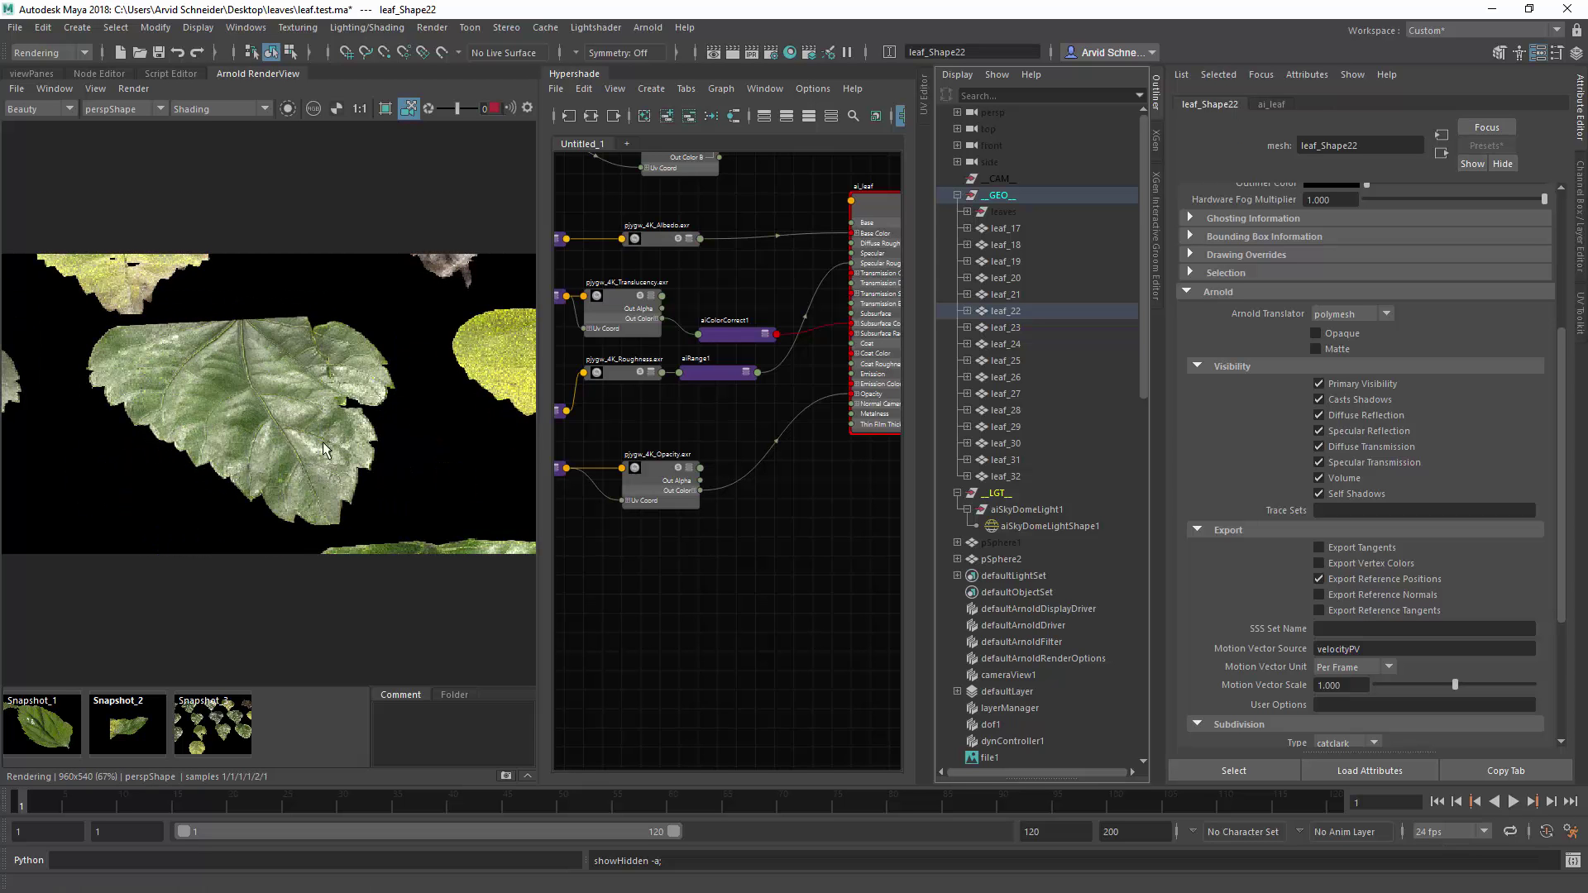
alt+drag(306, 479, 305, 390)
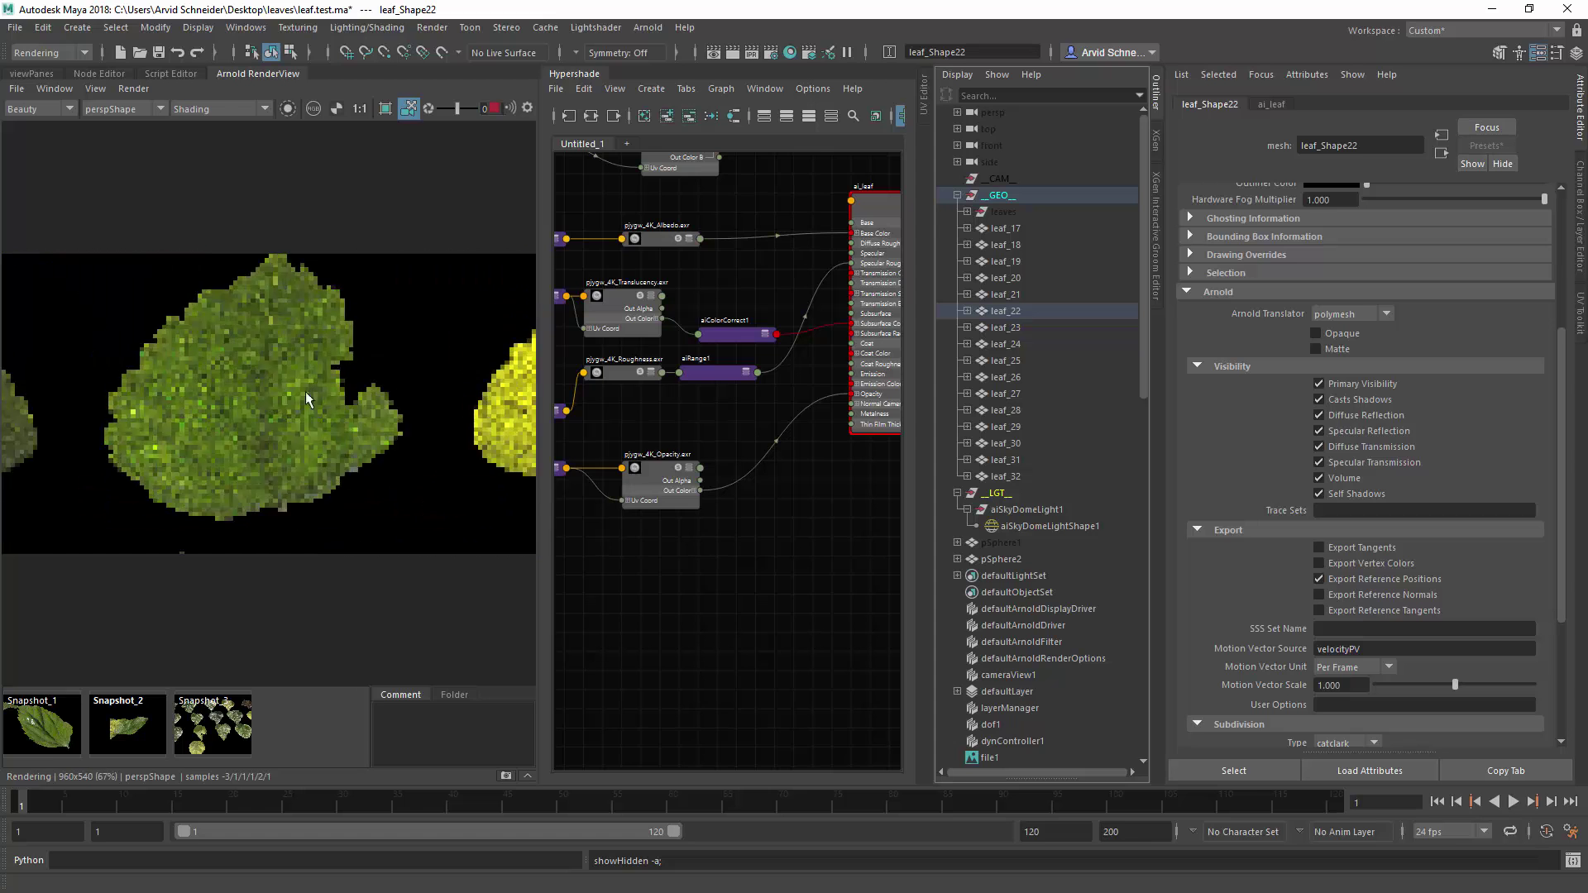
alt+right_drag(305, 390, 280, 391)
Move leaf_32 to overlap leaf_22 and place it just beneath, at about X -13.9 and Y -0.99, viewing the overlap in the render.
click(447, 380)
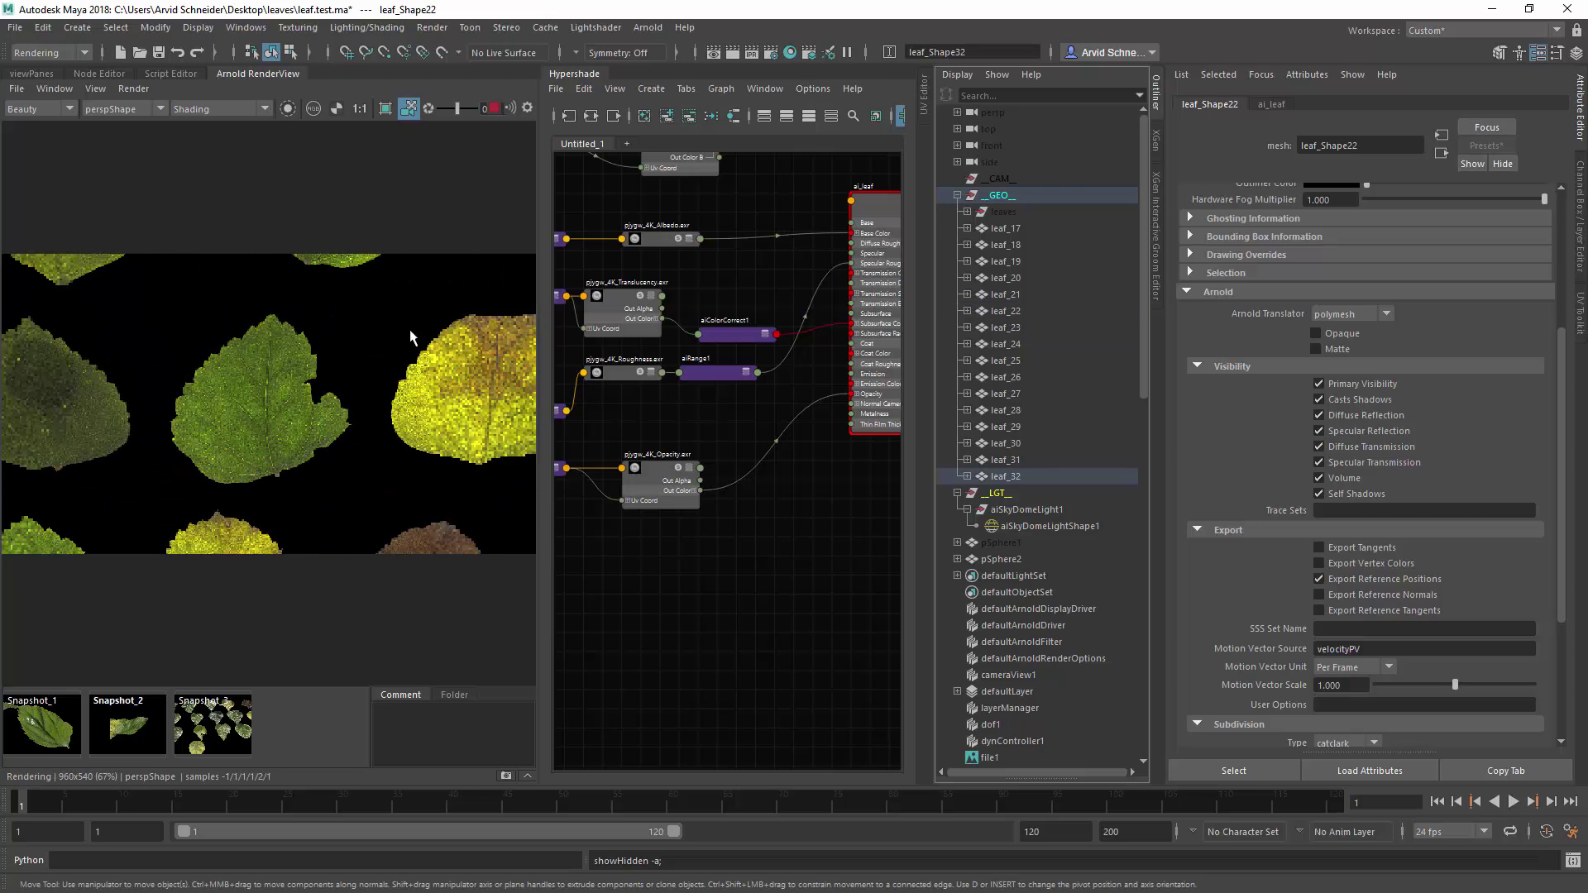
click(31, 73)
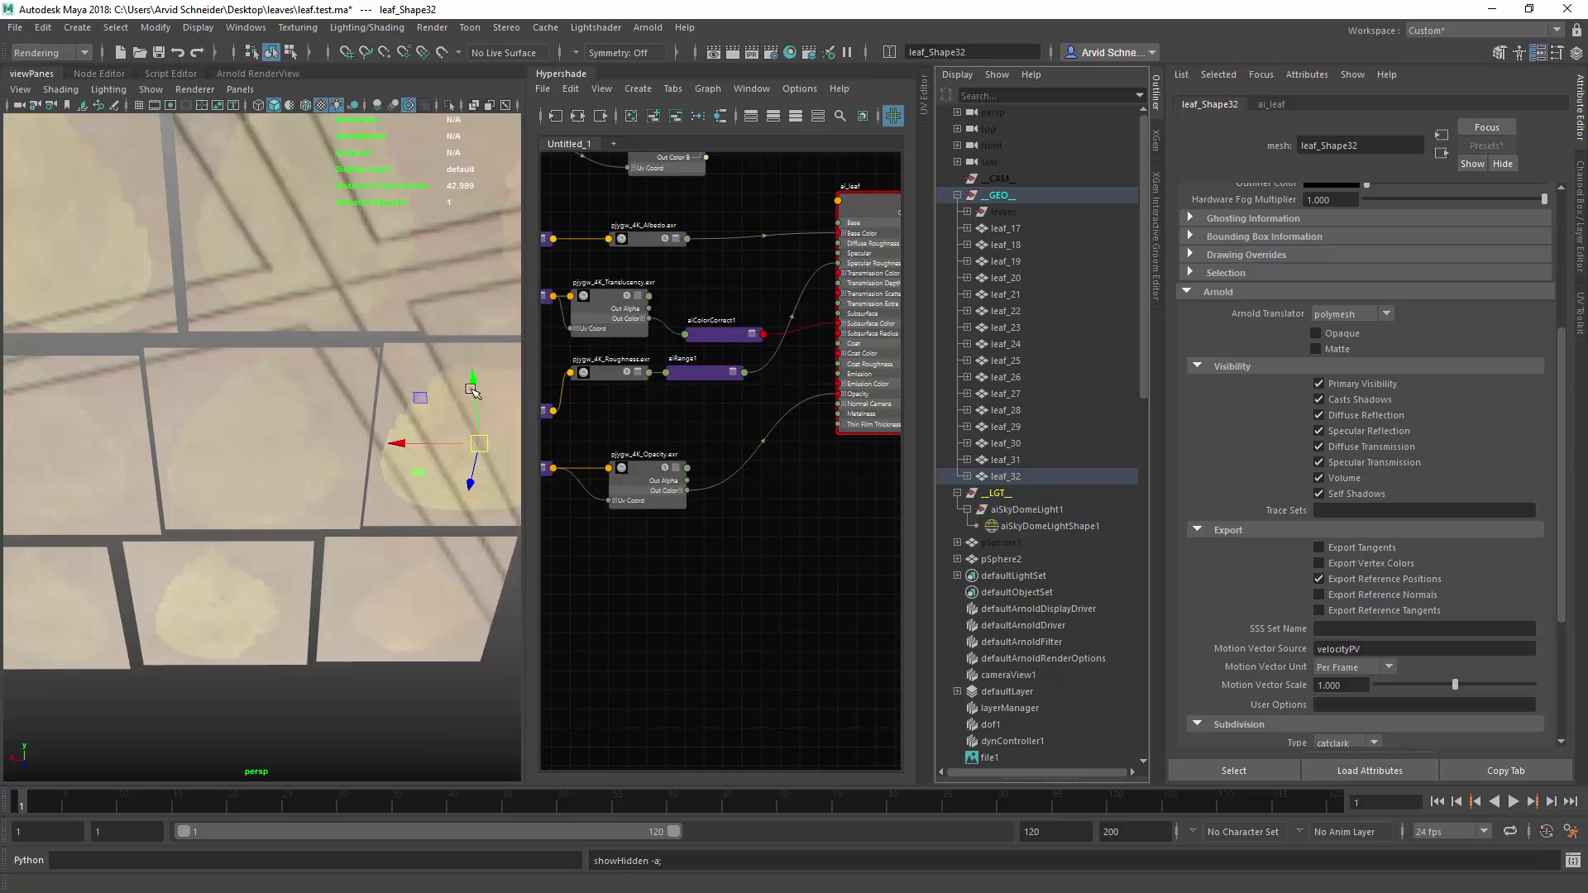
drag(473, 389, 475, 351)
drag(394, 395, 245, 395)
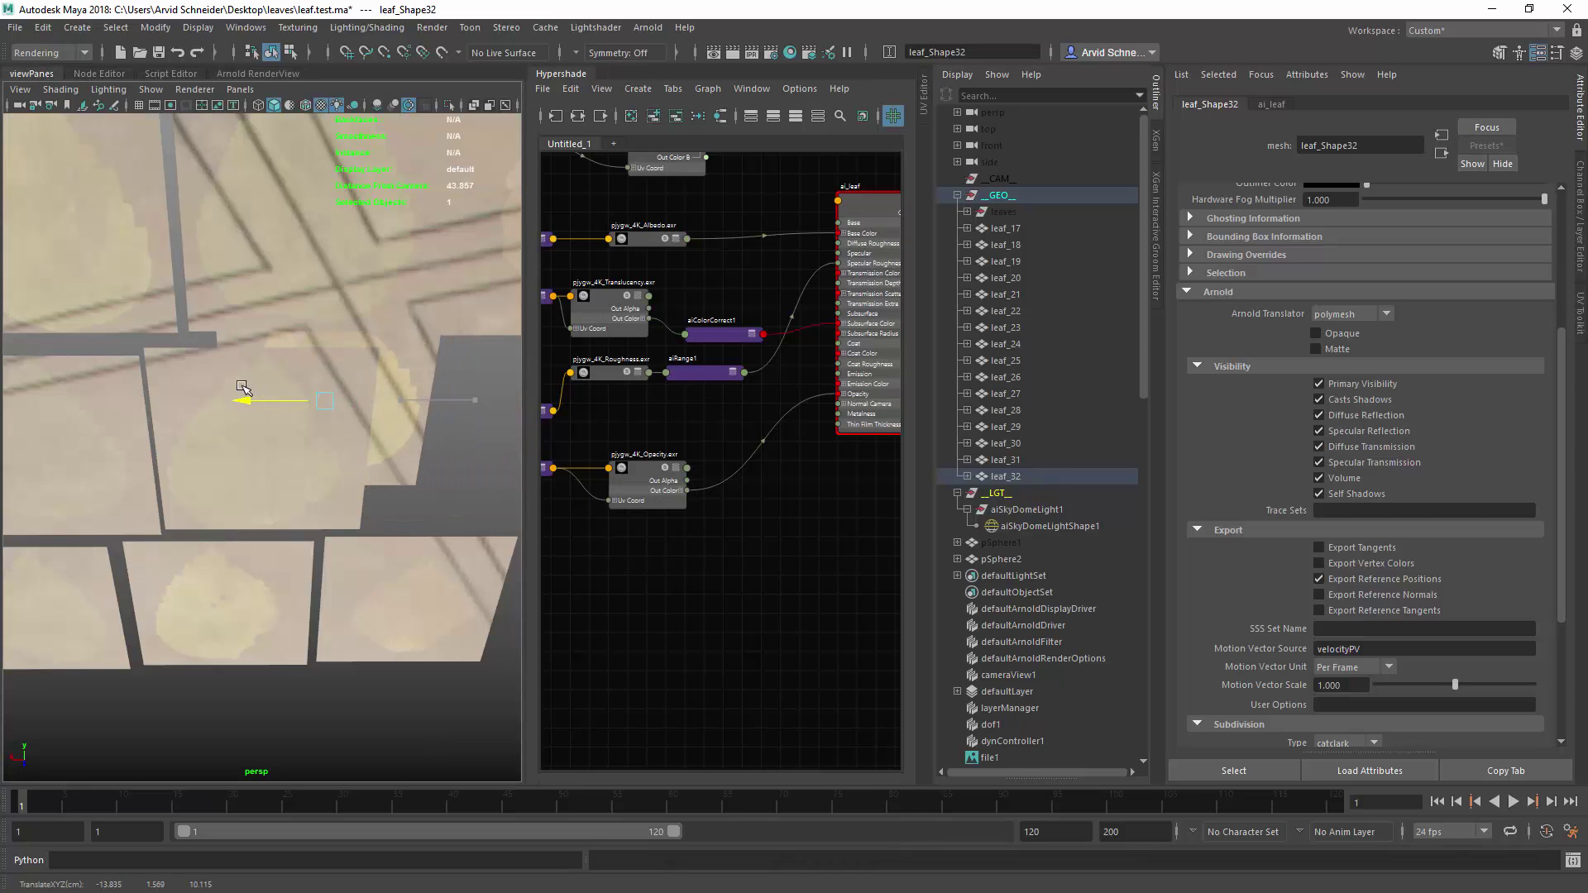
click(248, 73)
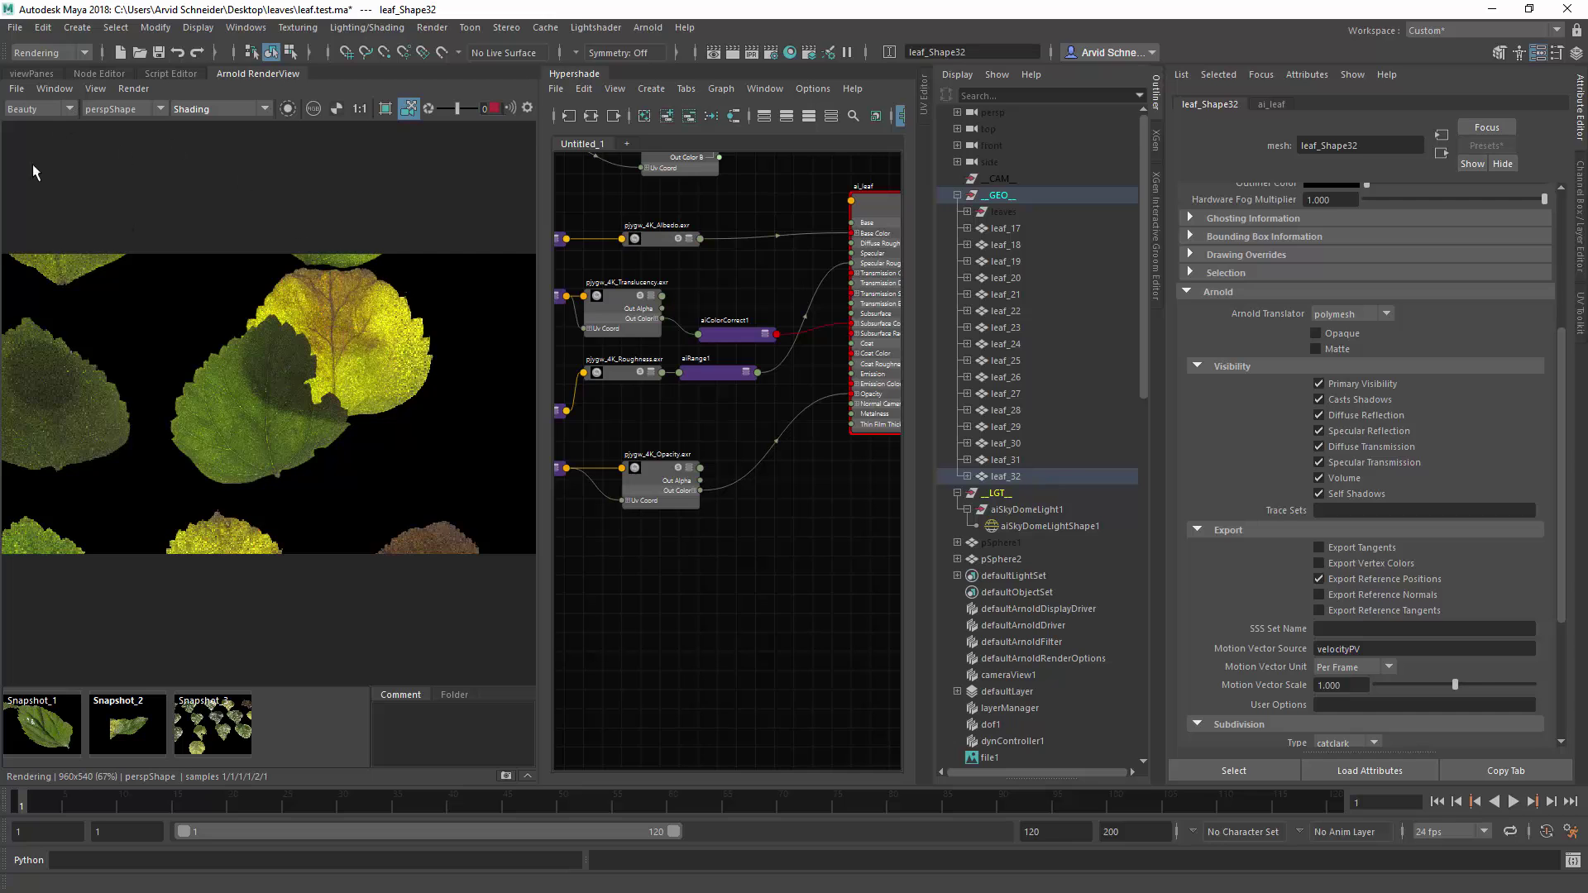
click(38, 72)
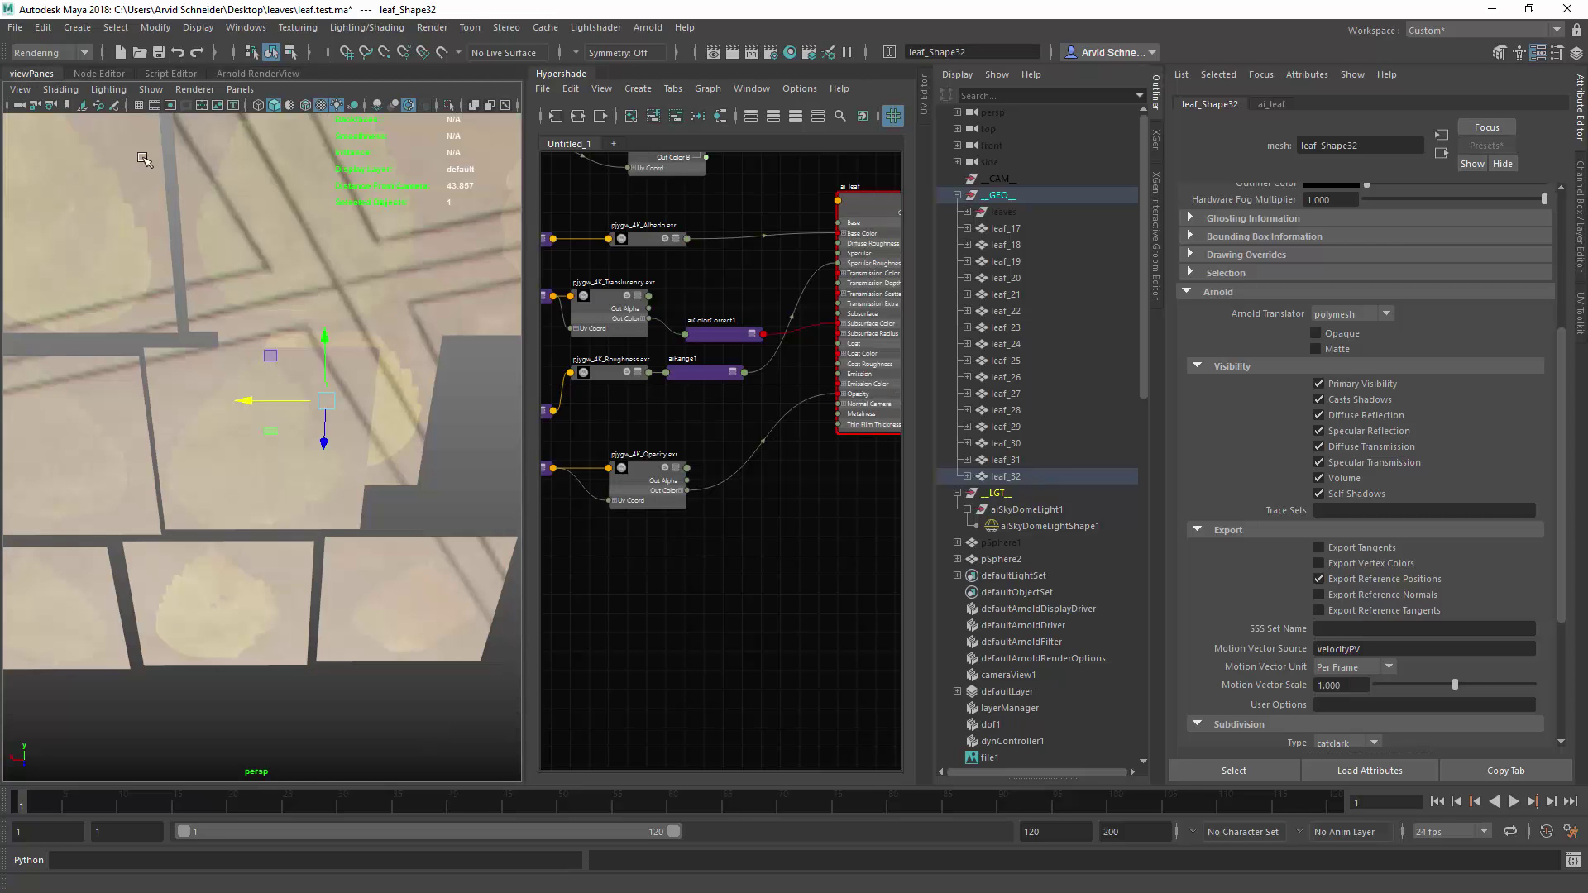
drag(327, 348, 329, 403)
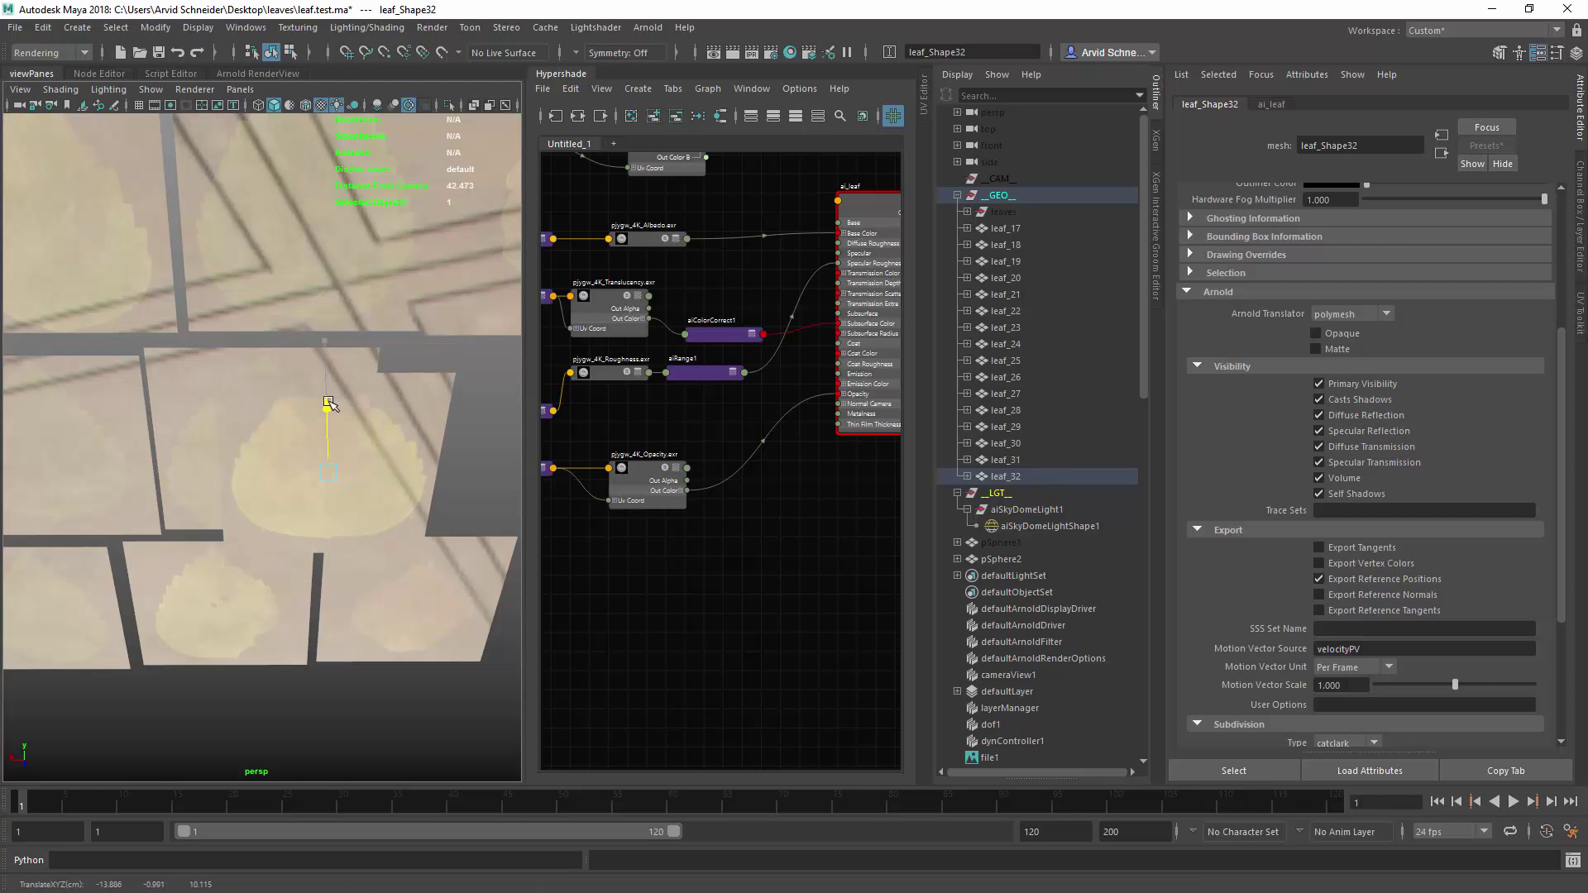
click(253, 74)
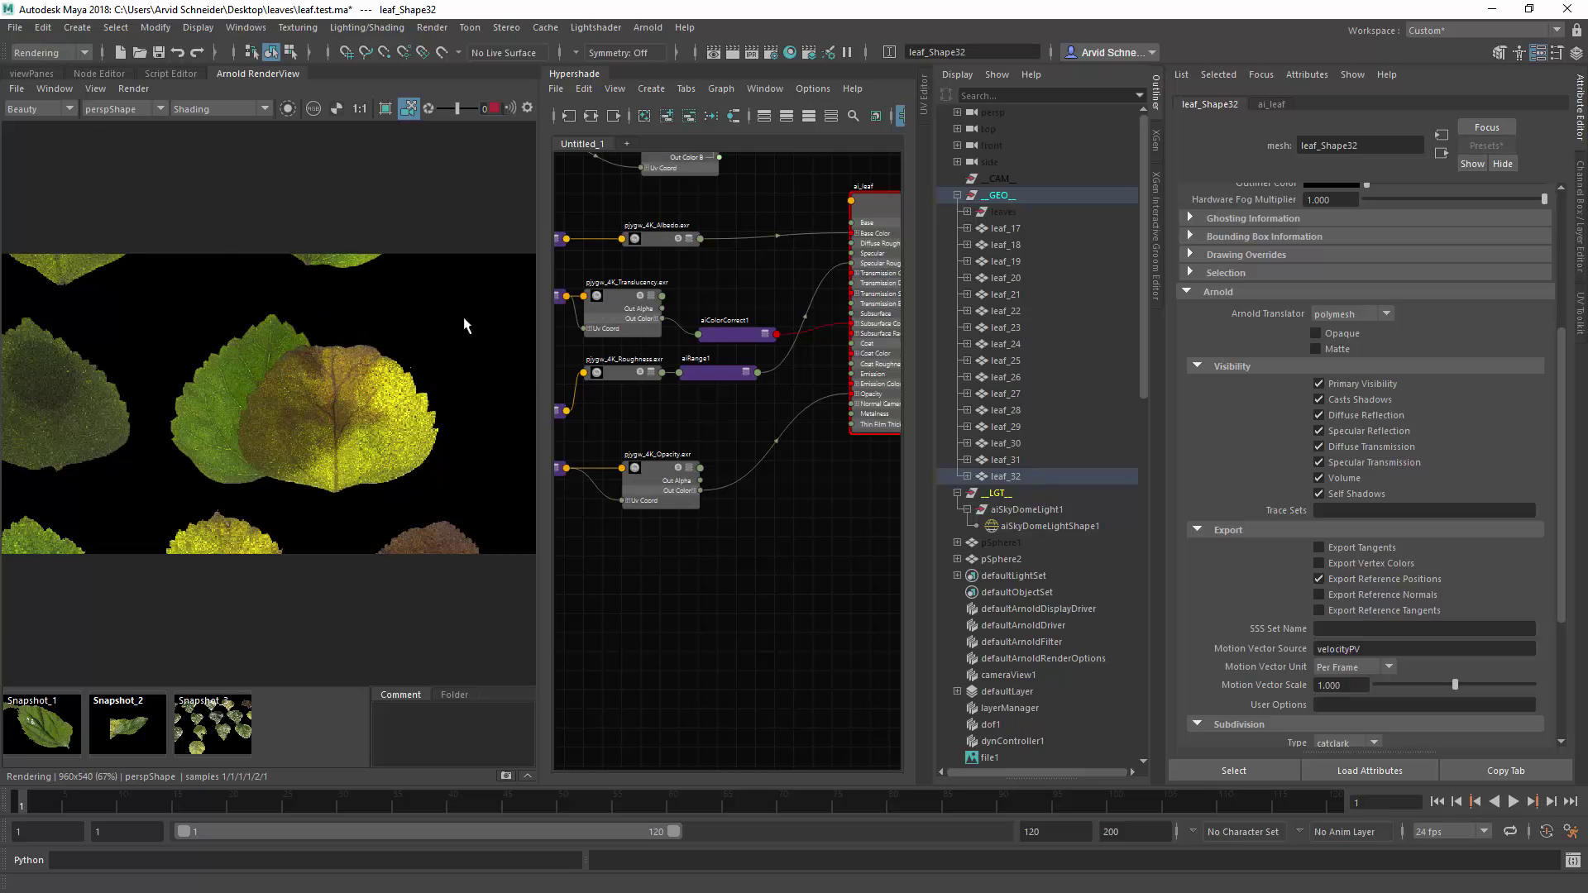
Tear off a floating copy of the perspective view, shrink it, and place it beside the Arnold render.
click(35, 73)
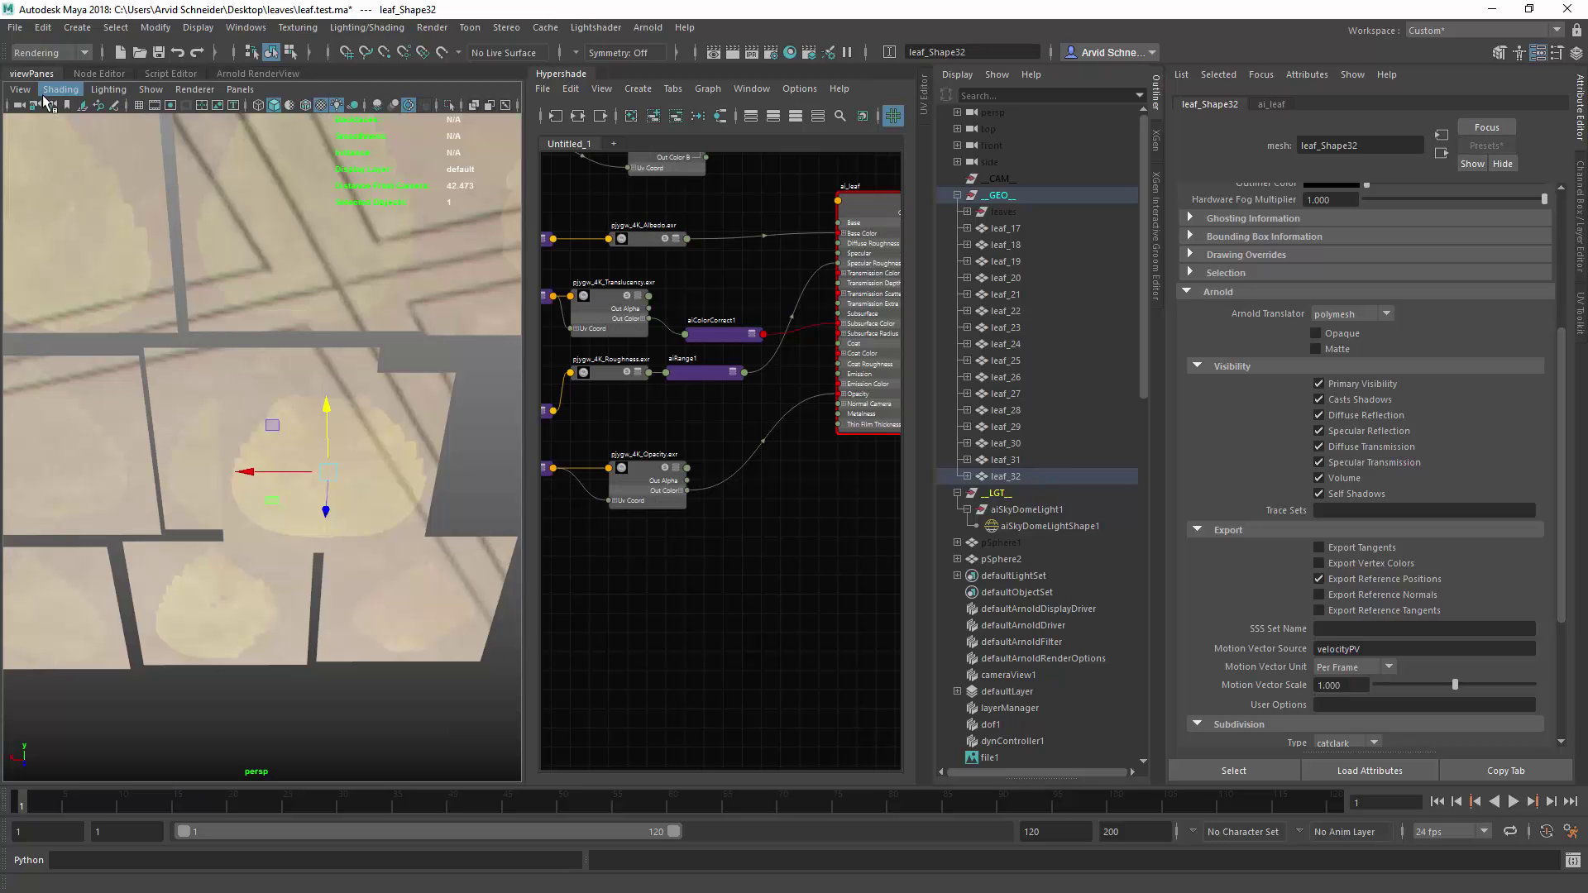
click(228, 89)
click(300, 263)
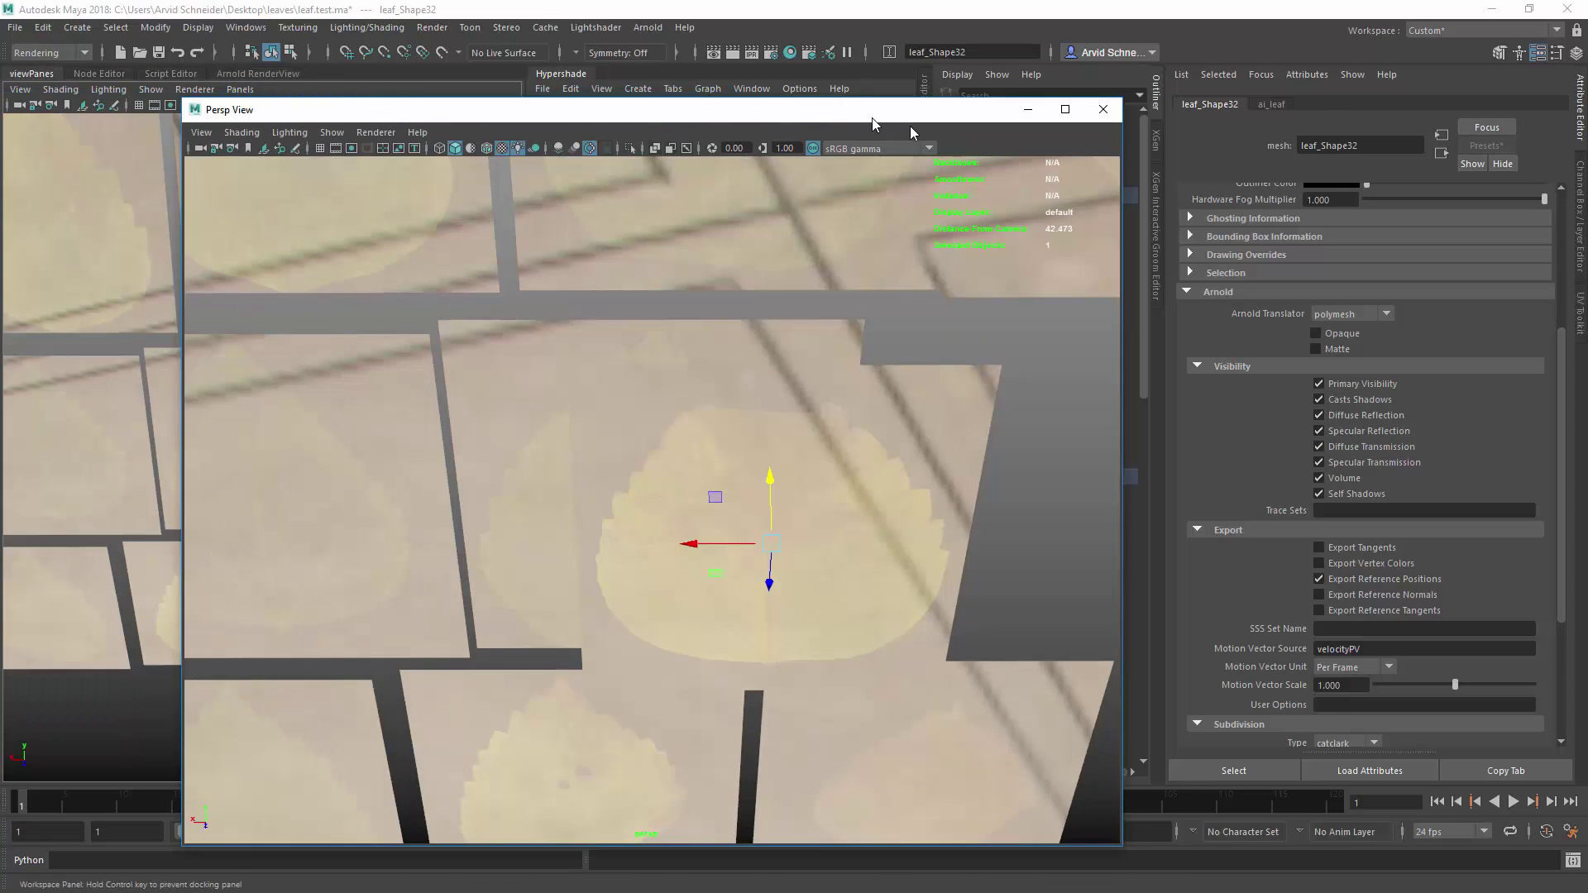
drag(813, 114, 918, 125)
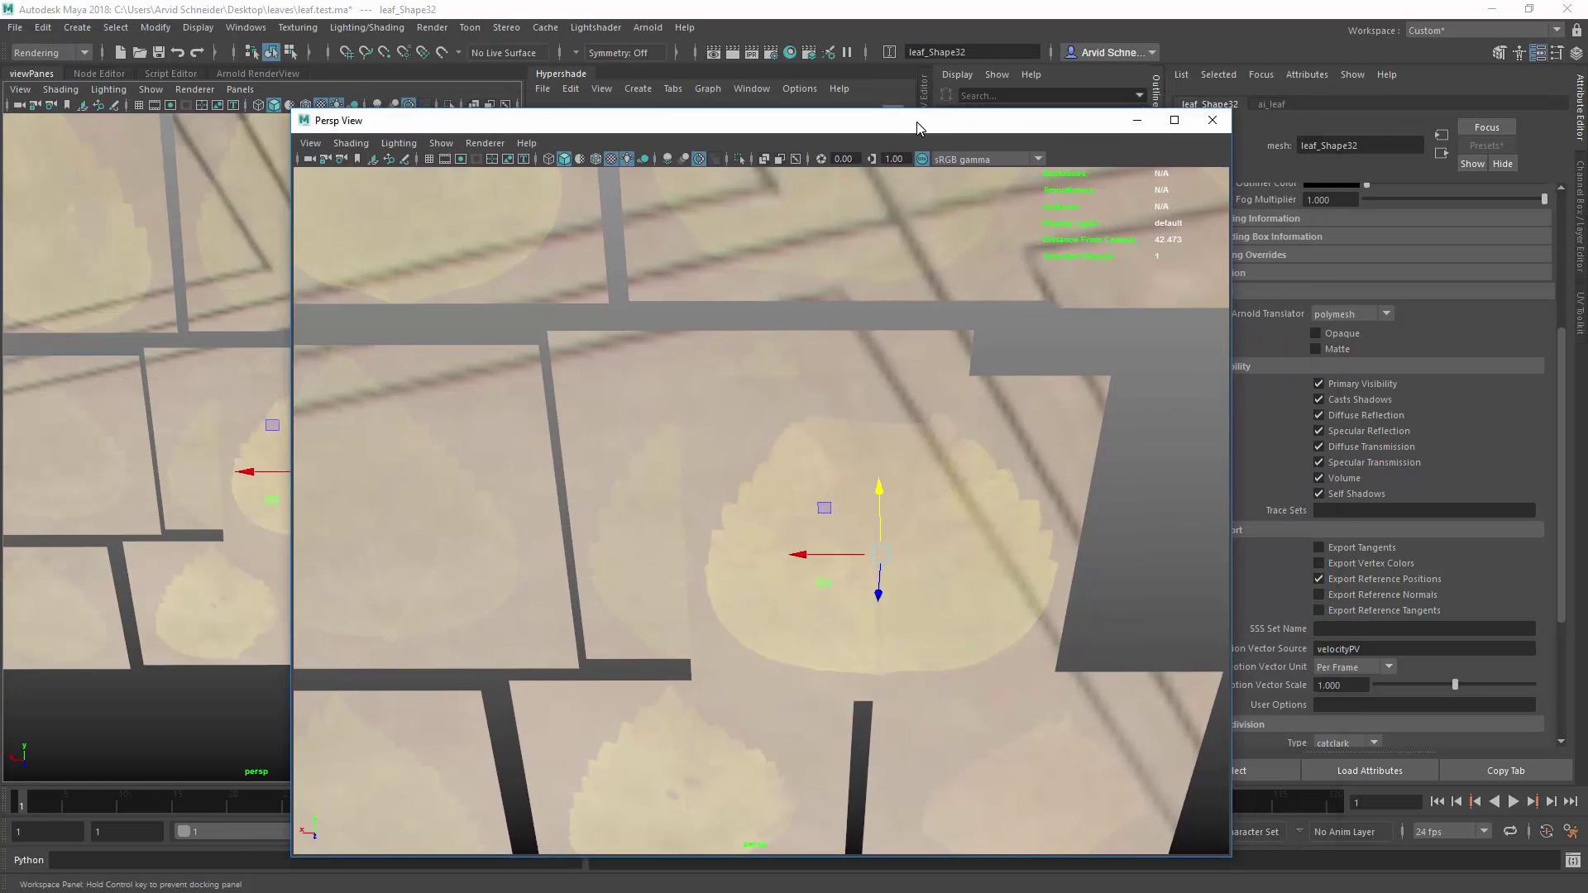
drag(1231, 110, 791, 398)
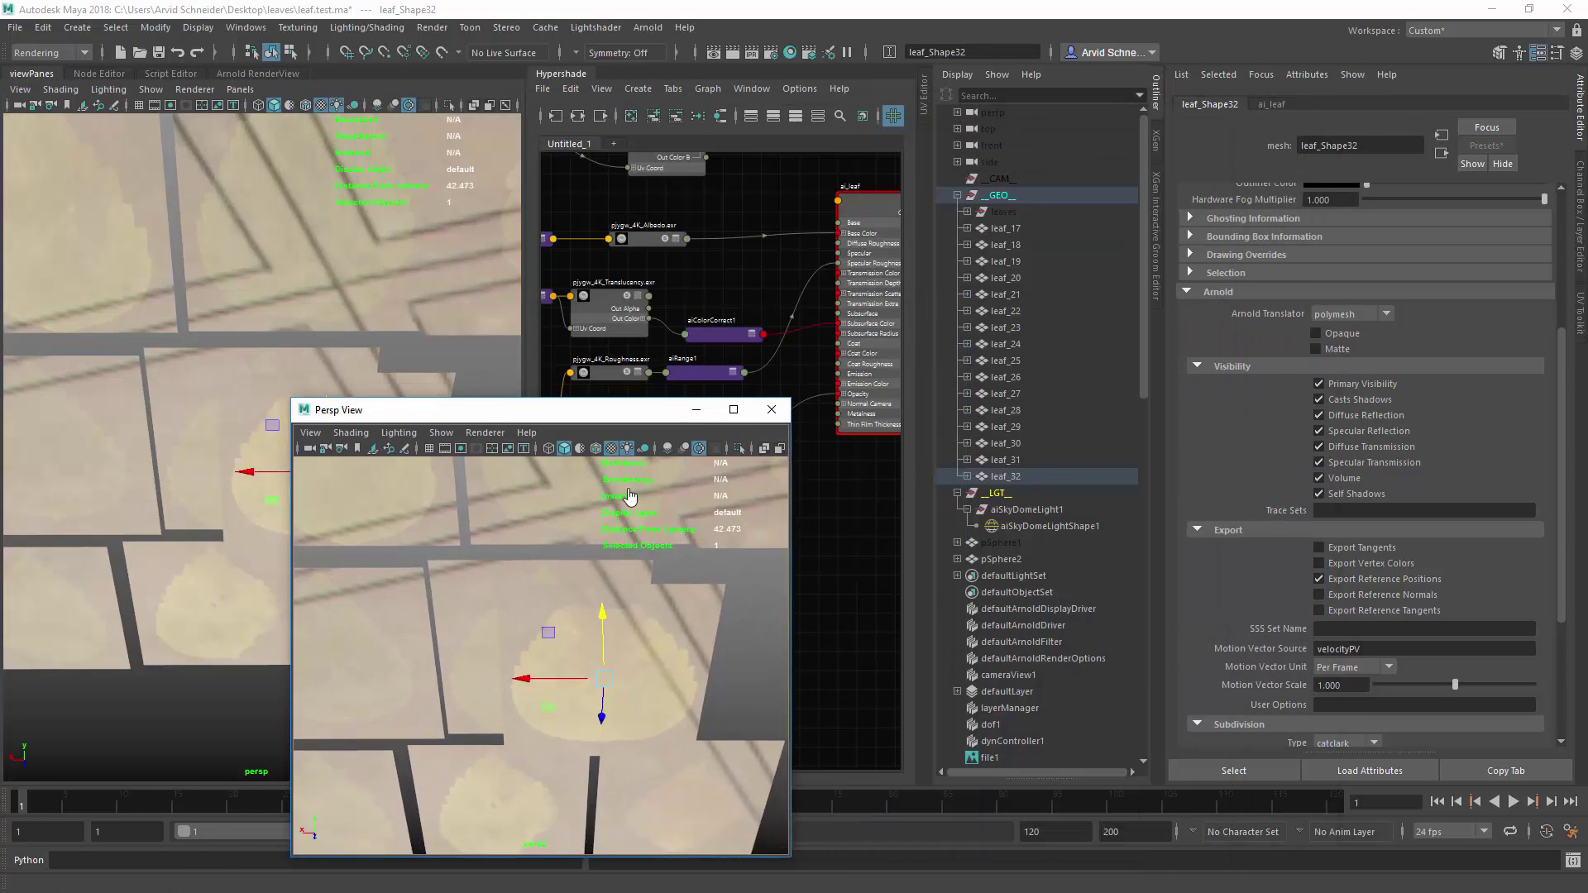
drag(617, 410, 977, 235)
click(98, 73)
click(248, 72)
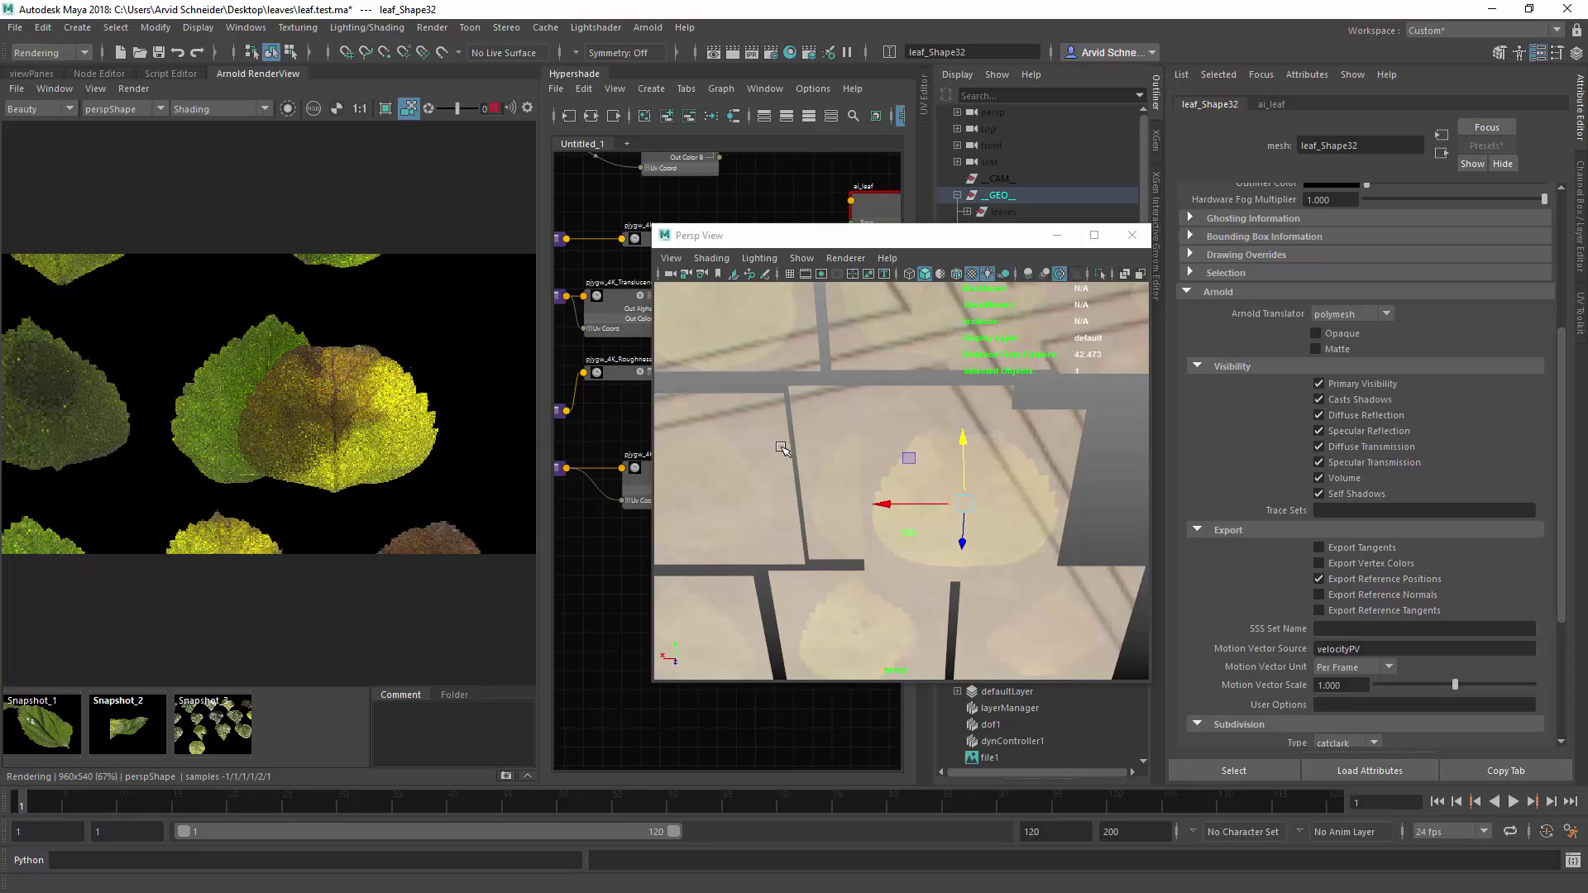
Select pSphere2 and move it along X to about -16.58, behind the edge of the yellow leaf_32.
click(719, 453)
click(697, 486)
drag(892, 235, 699, 220)
click(1016, 560)
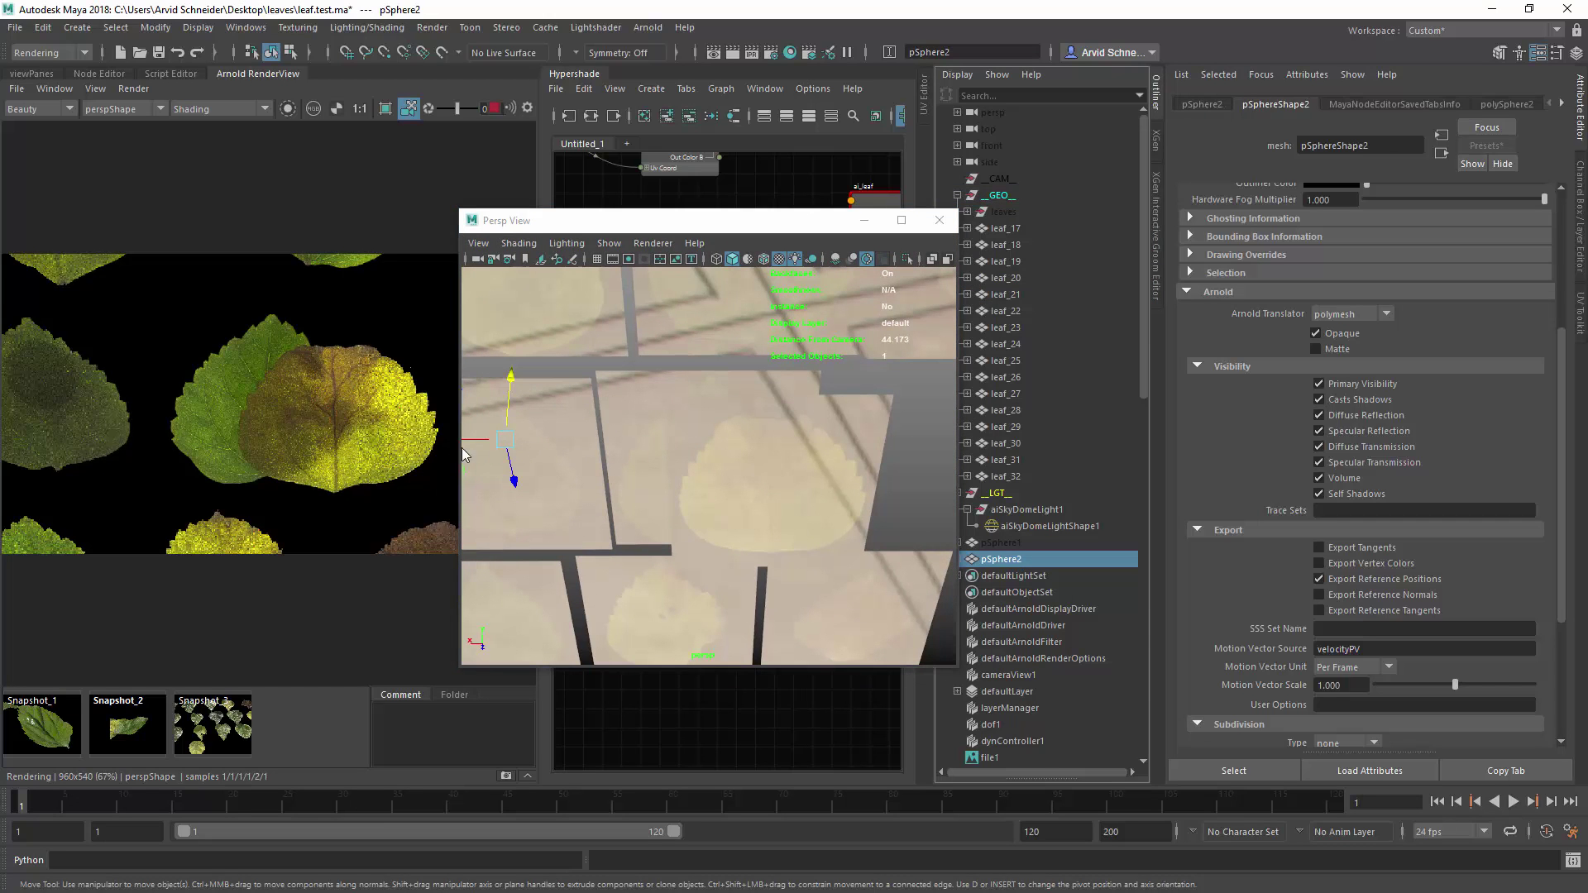
drag(468, 439, 856, 465)
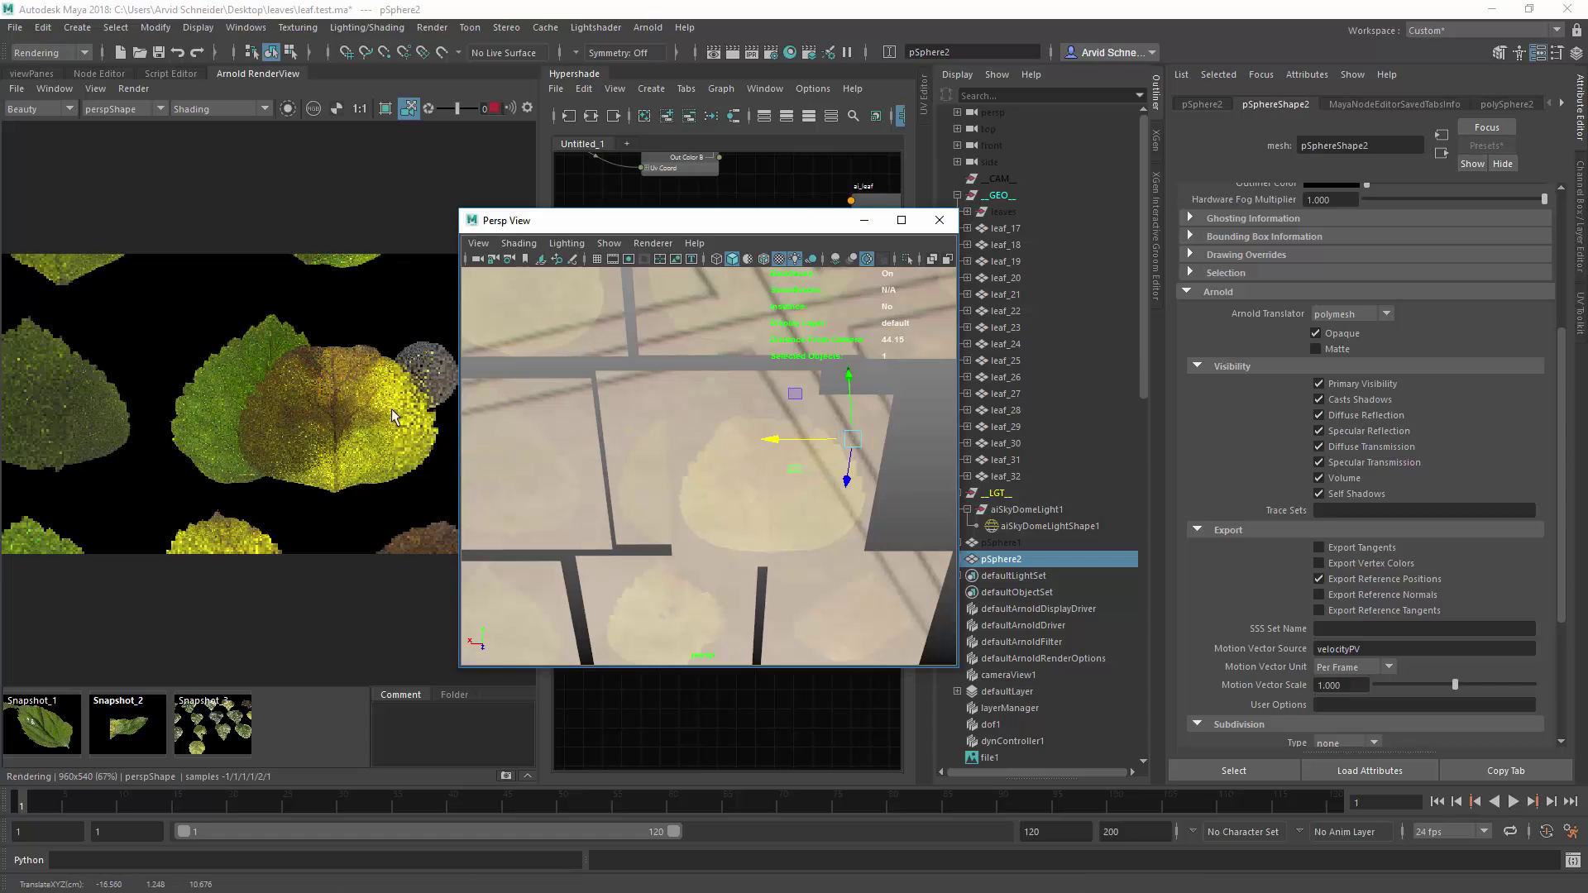
Set a render region over leaf_32 and the sphere, scale pSphere2 up by about 1.97, and reposition it behind the leaf.
drag(299, 279, 493, 530)
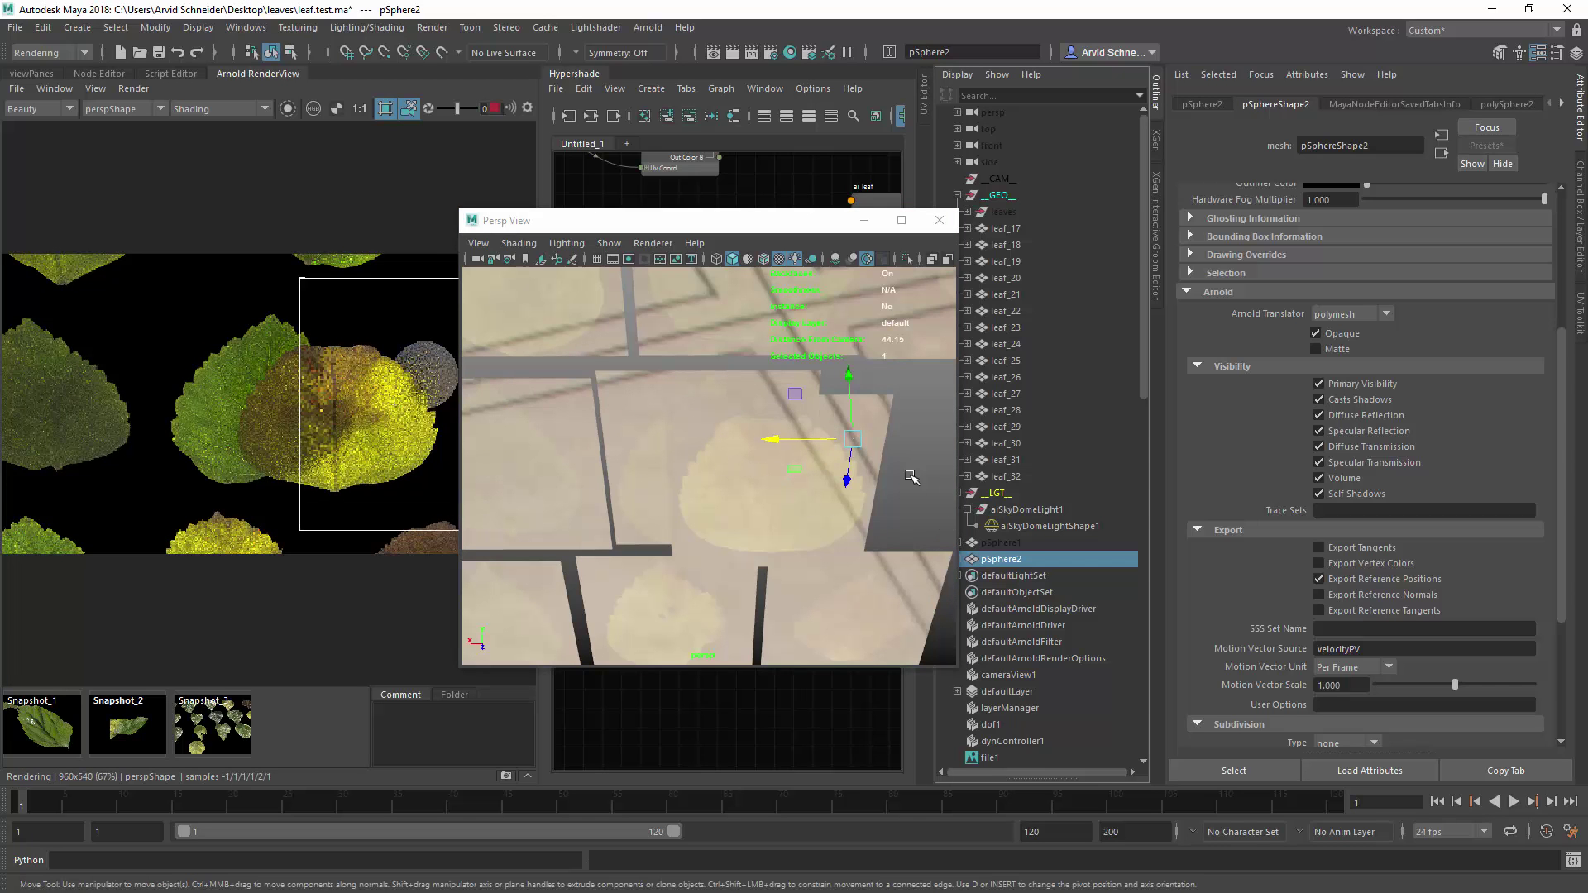
drag(854, 491, 848, 519)
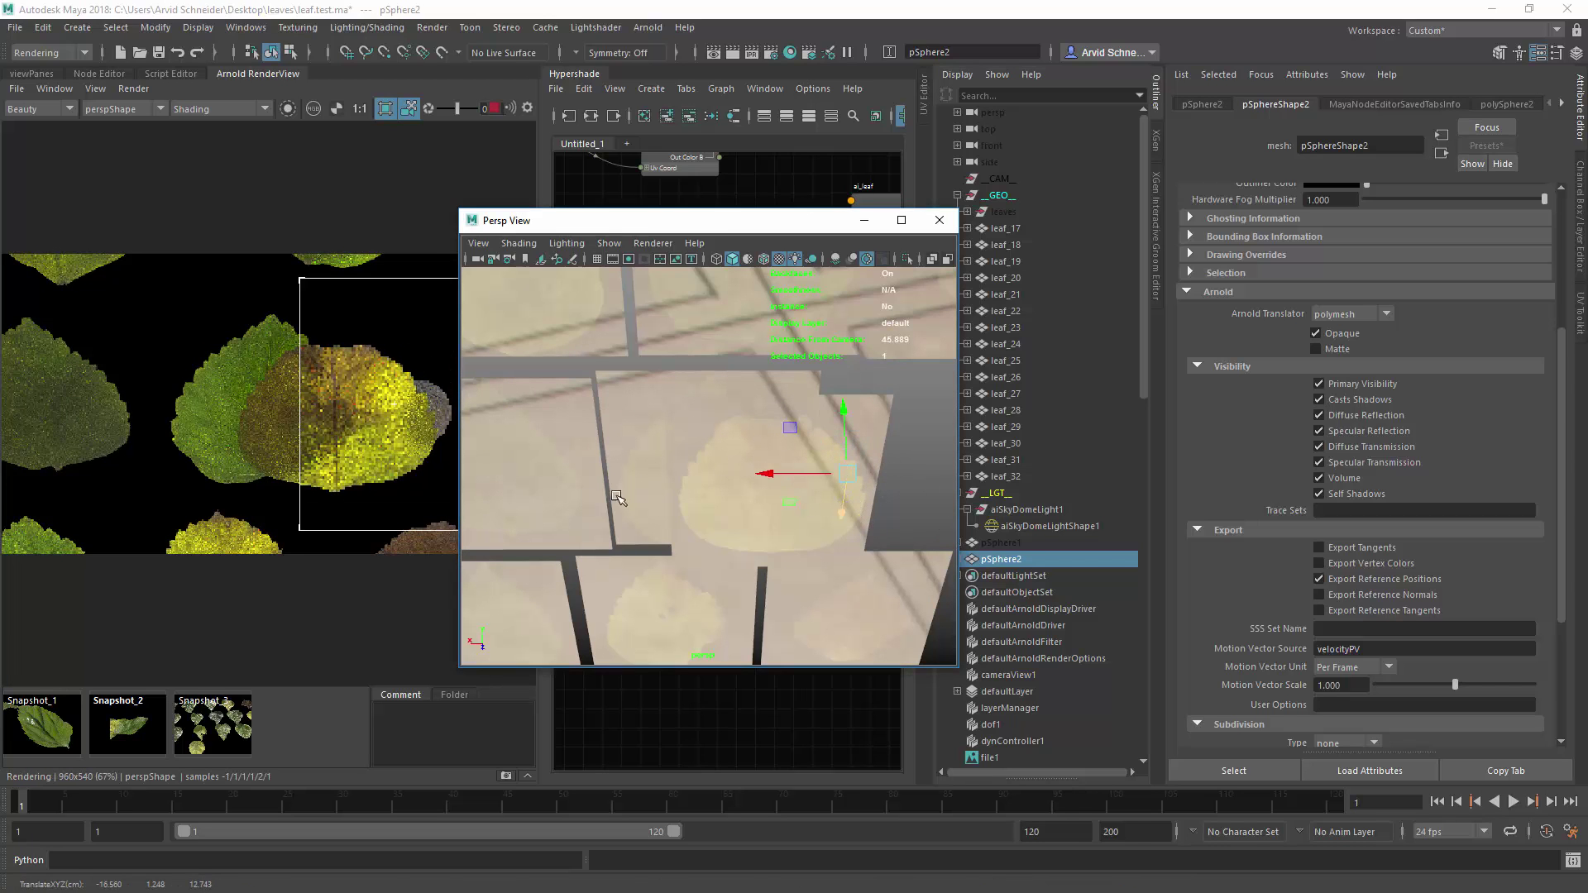
key(r)
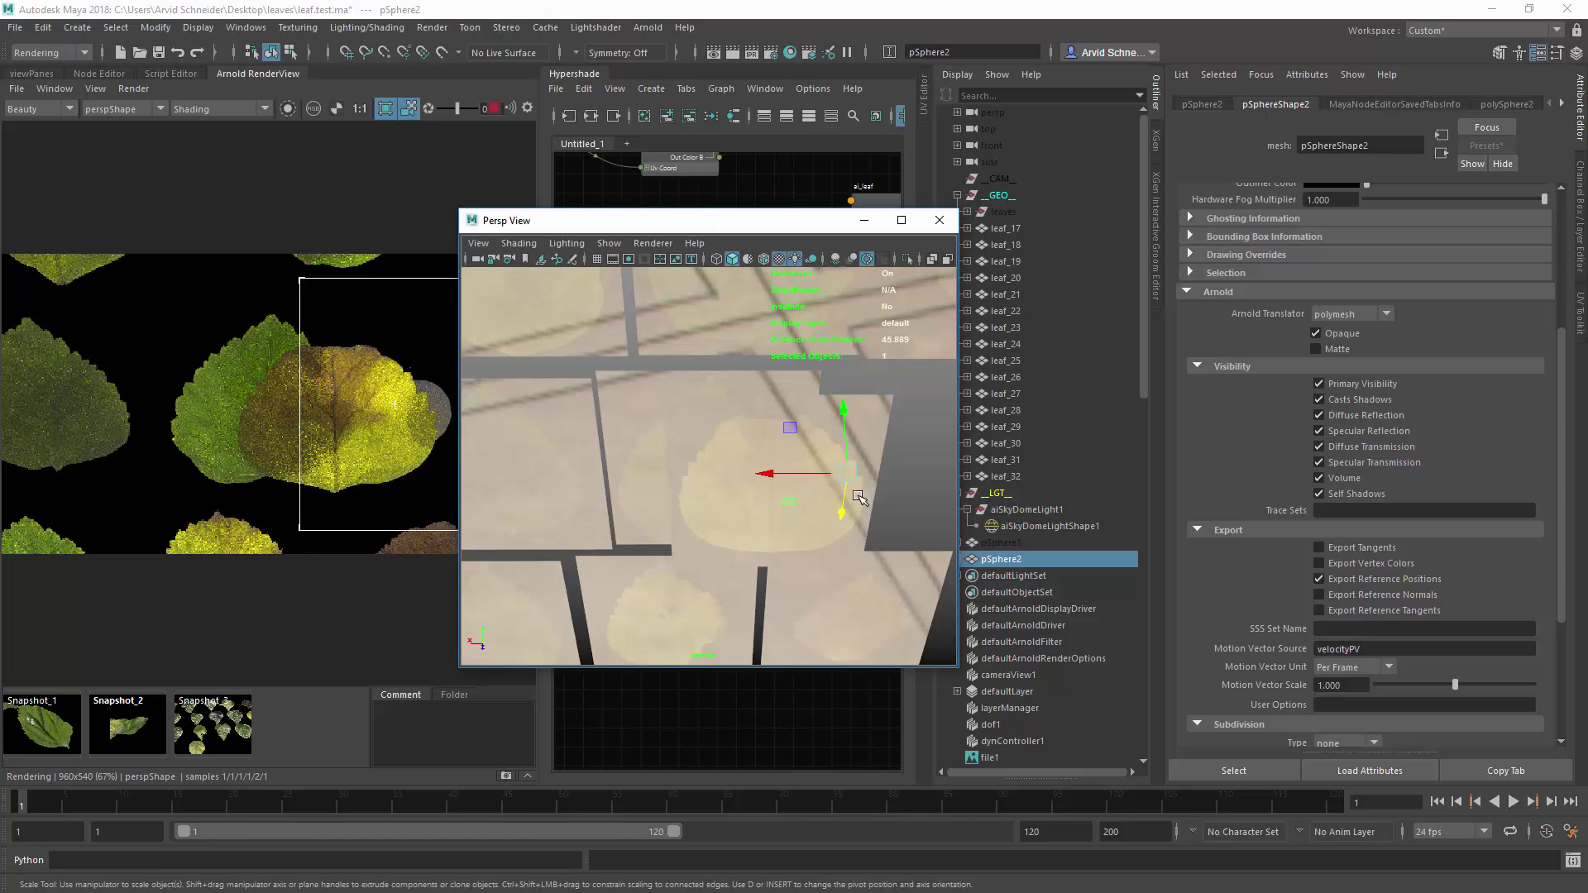
drag(852, 478, 901, 485)
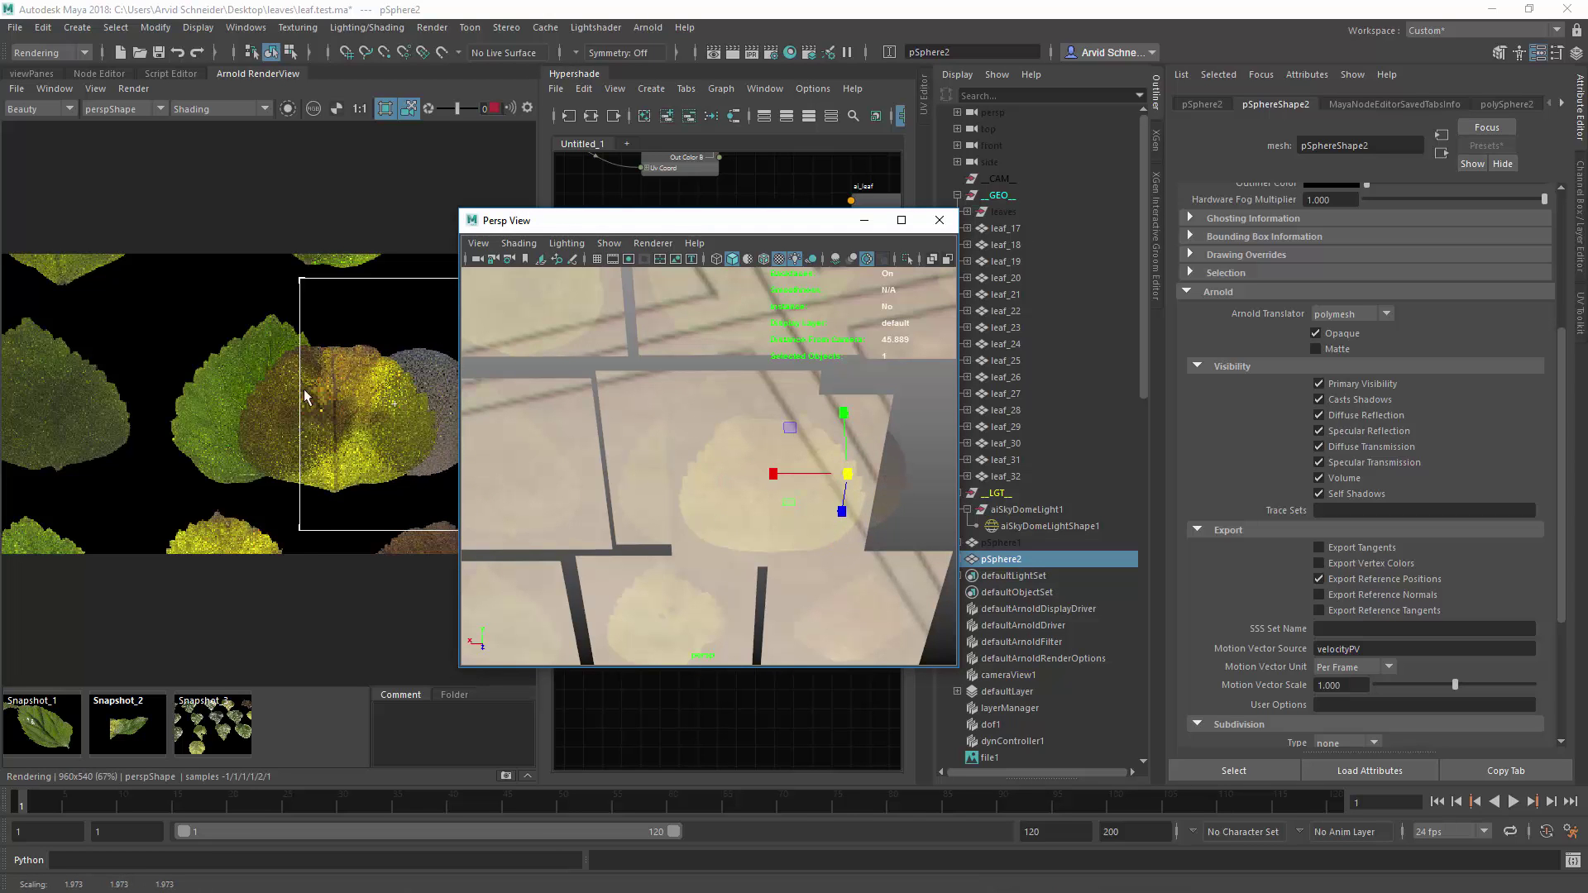
key(w)
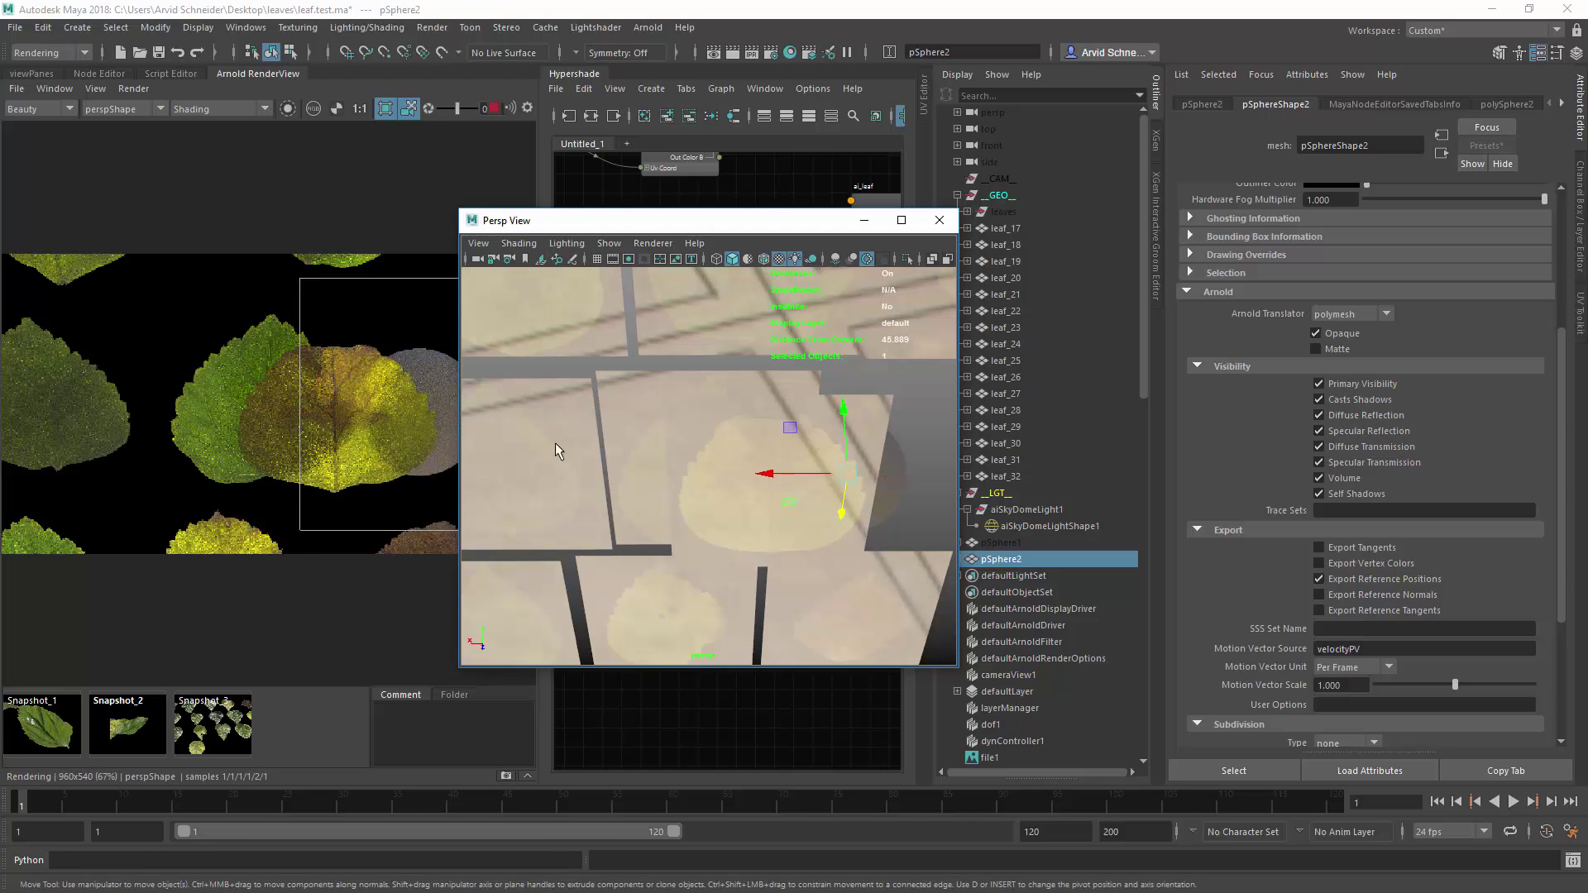
mouse_move(785, 502)
middle_down()
mouse_move(695, 501)
mouse_move(752, 433)
mouse_move(760, 484)
middle_up()
drag(759, 484, 761, 485)
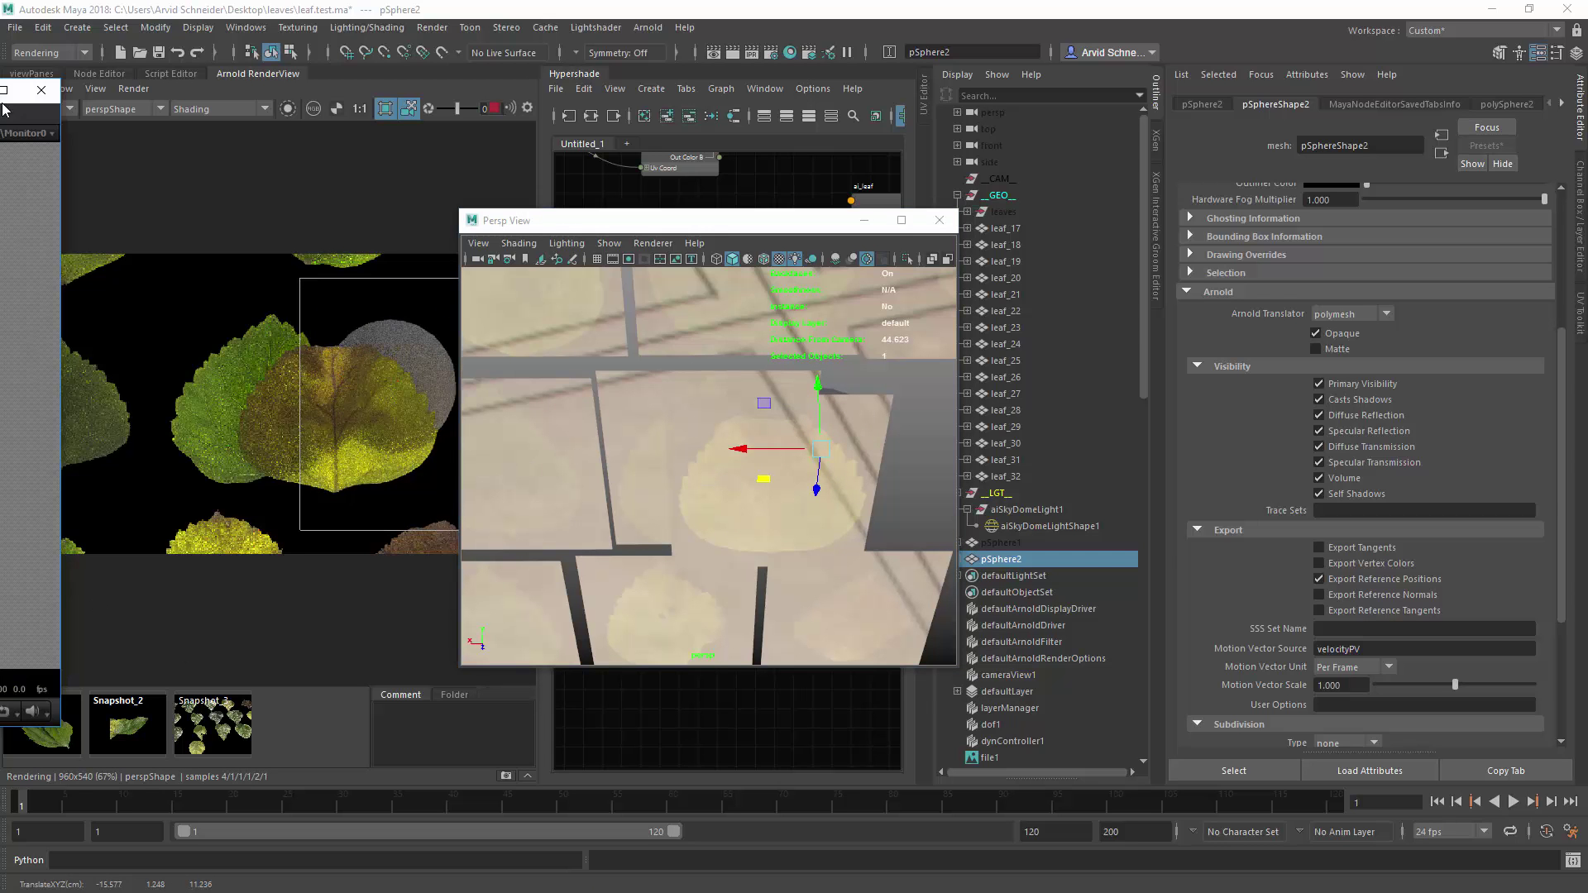
Switch to the RV viewer and examine the overlapping, backlit leaves in the reference photo download.png.
drag(573, 225, 1012, 233)
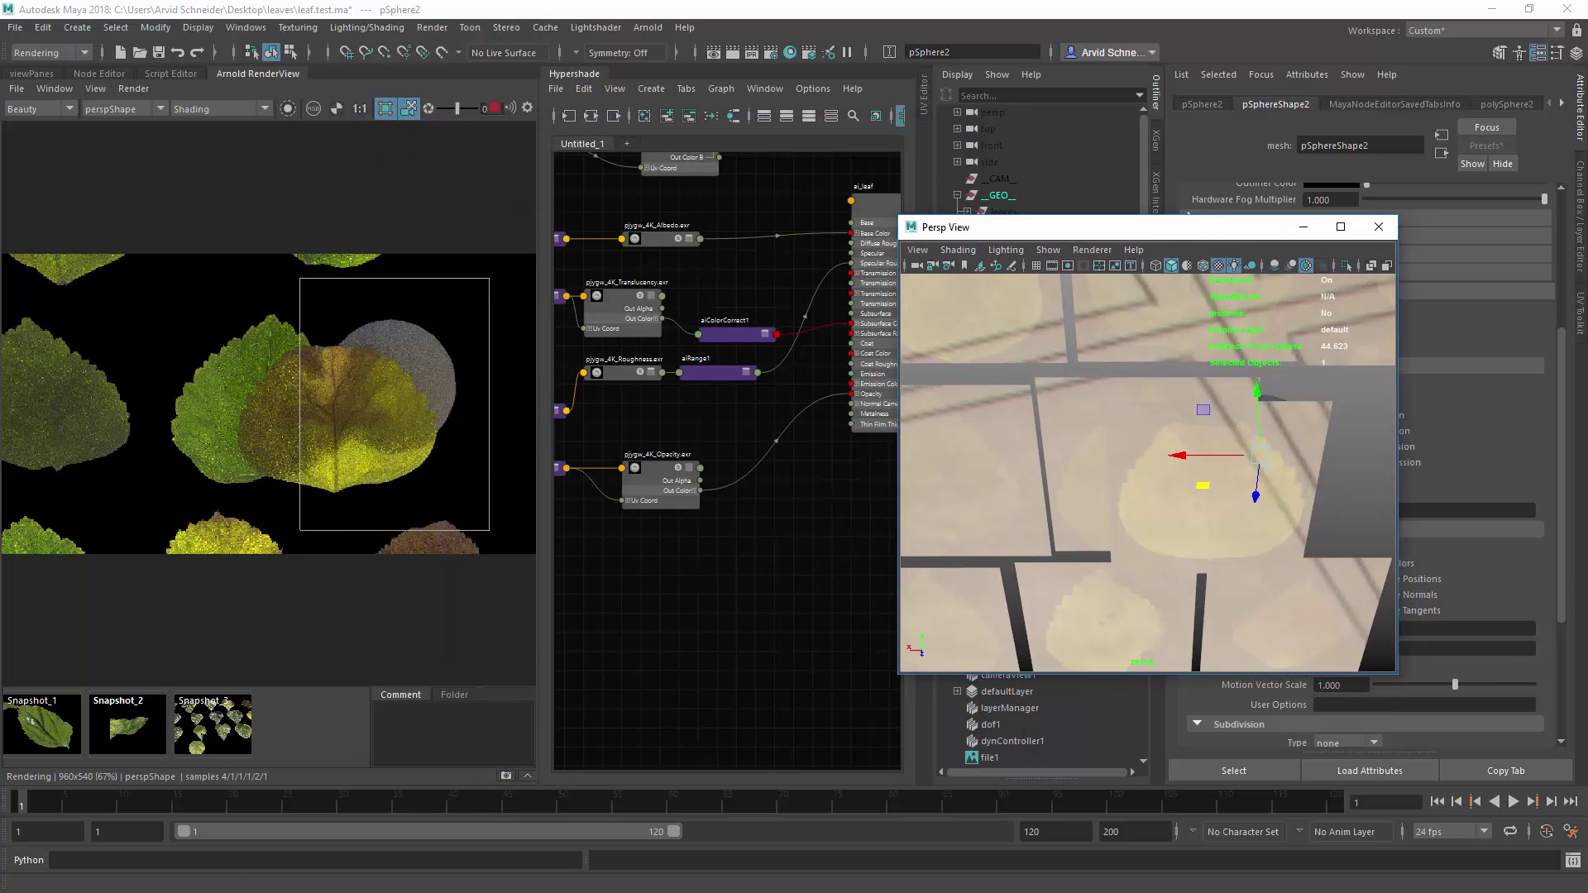
key(alt+Tab)
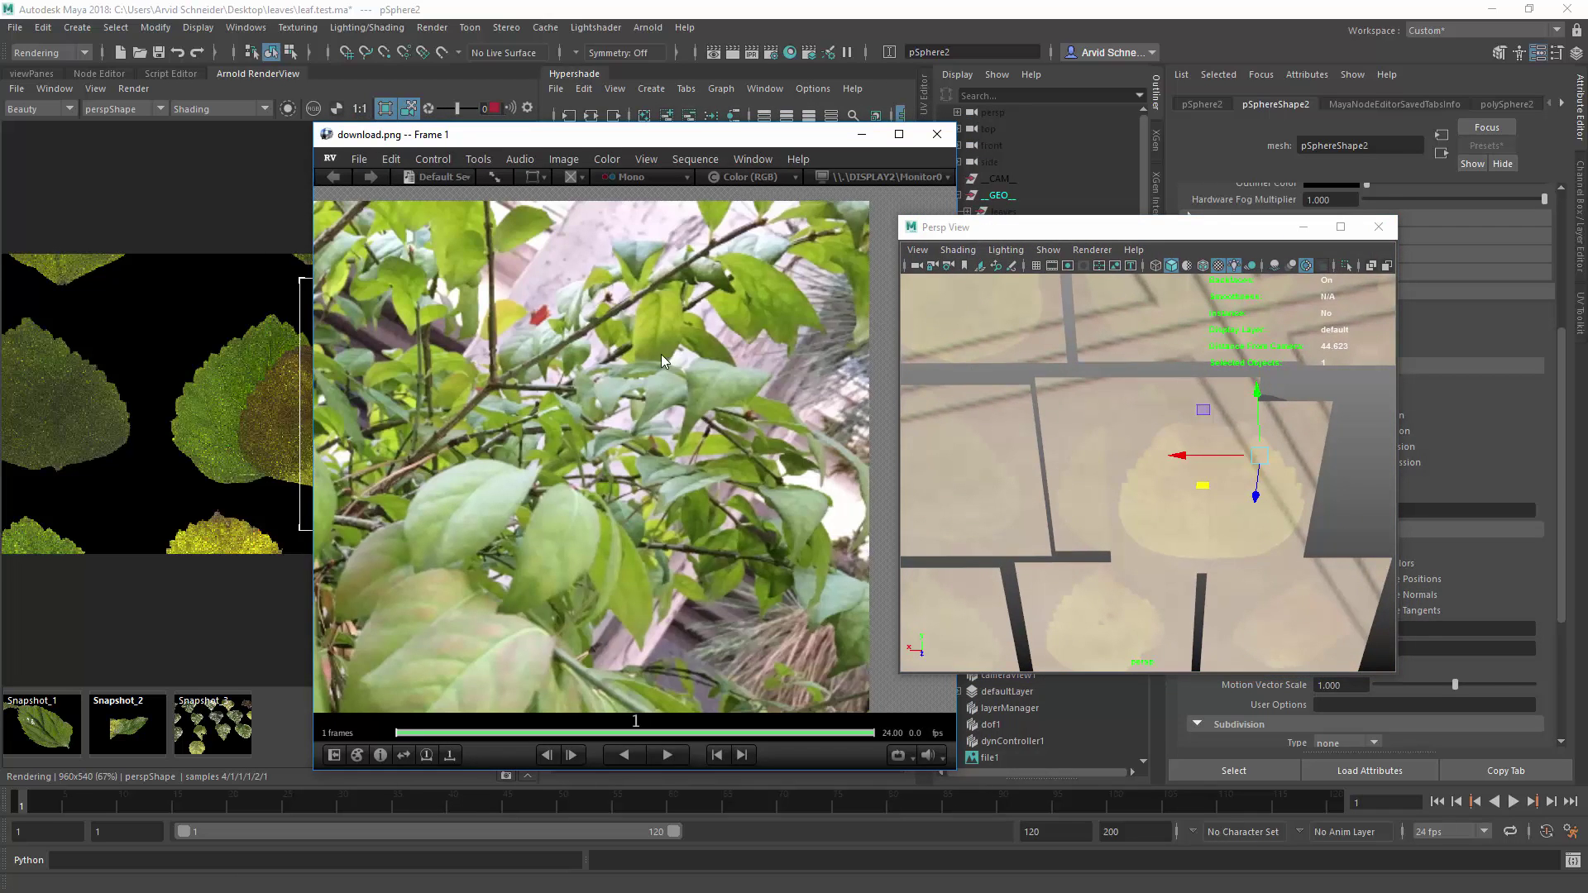
middle_drag(662, 356, 564, 455)
scroll(704, 351, up, 6)
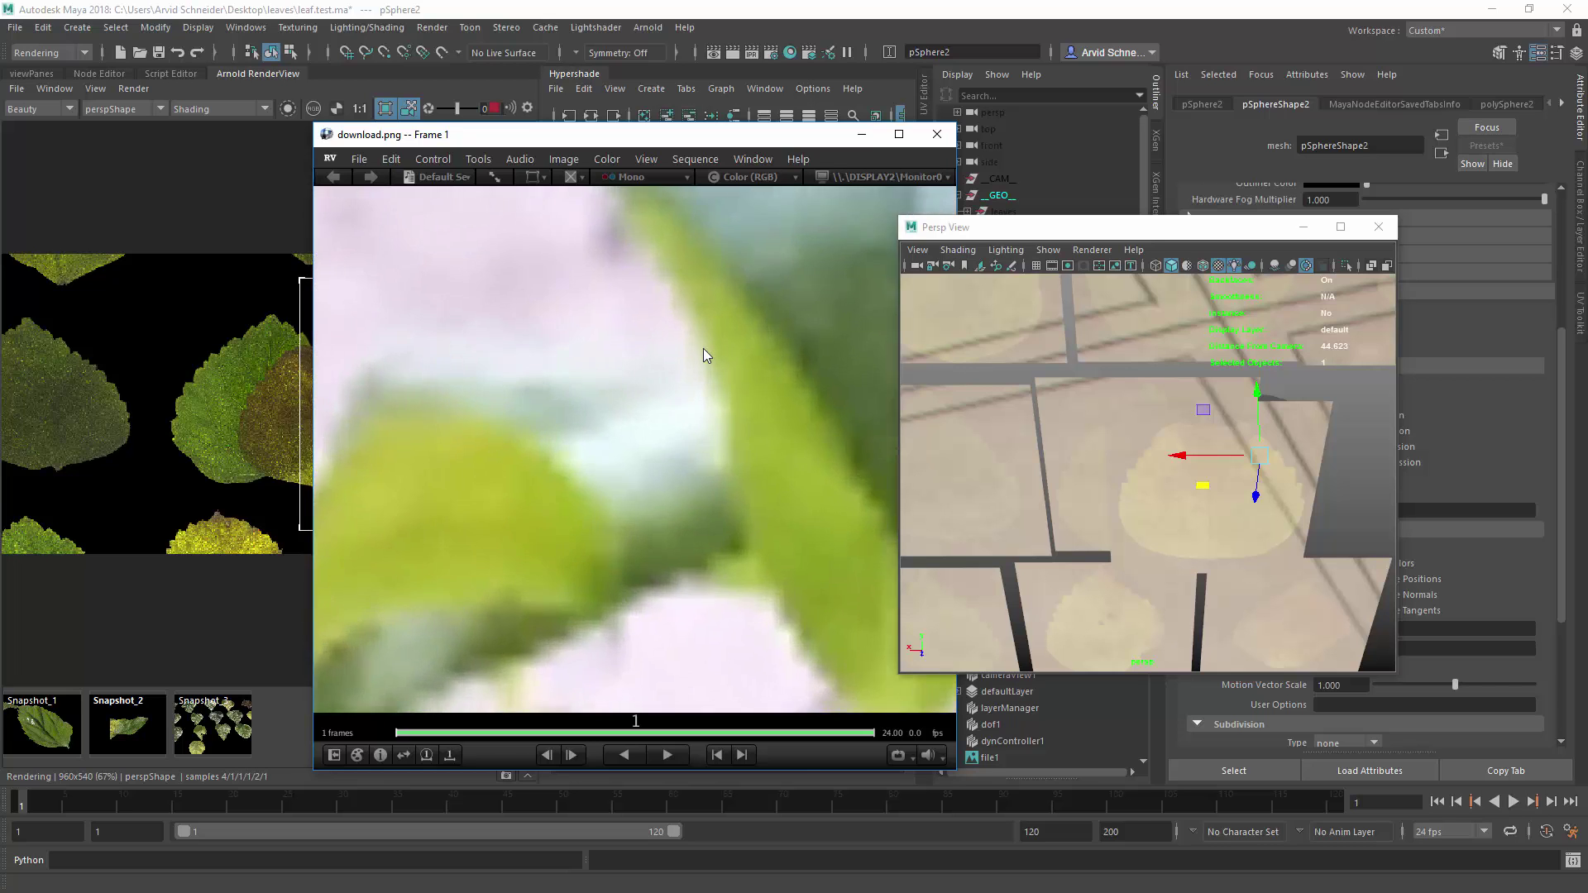
scroll(704, 351, down, 5)
scroll(508, 351, up, 3)
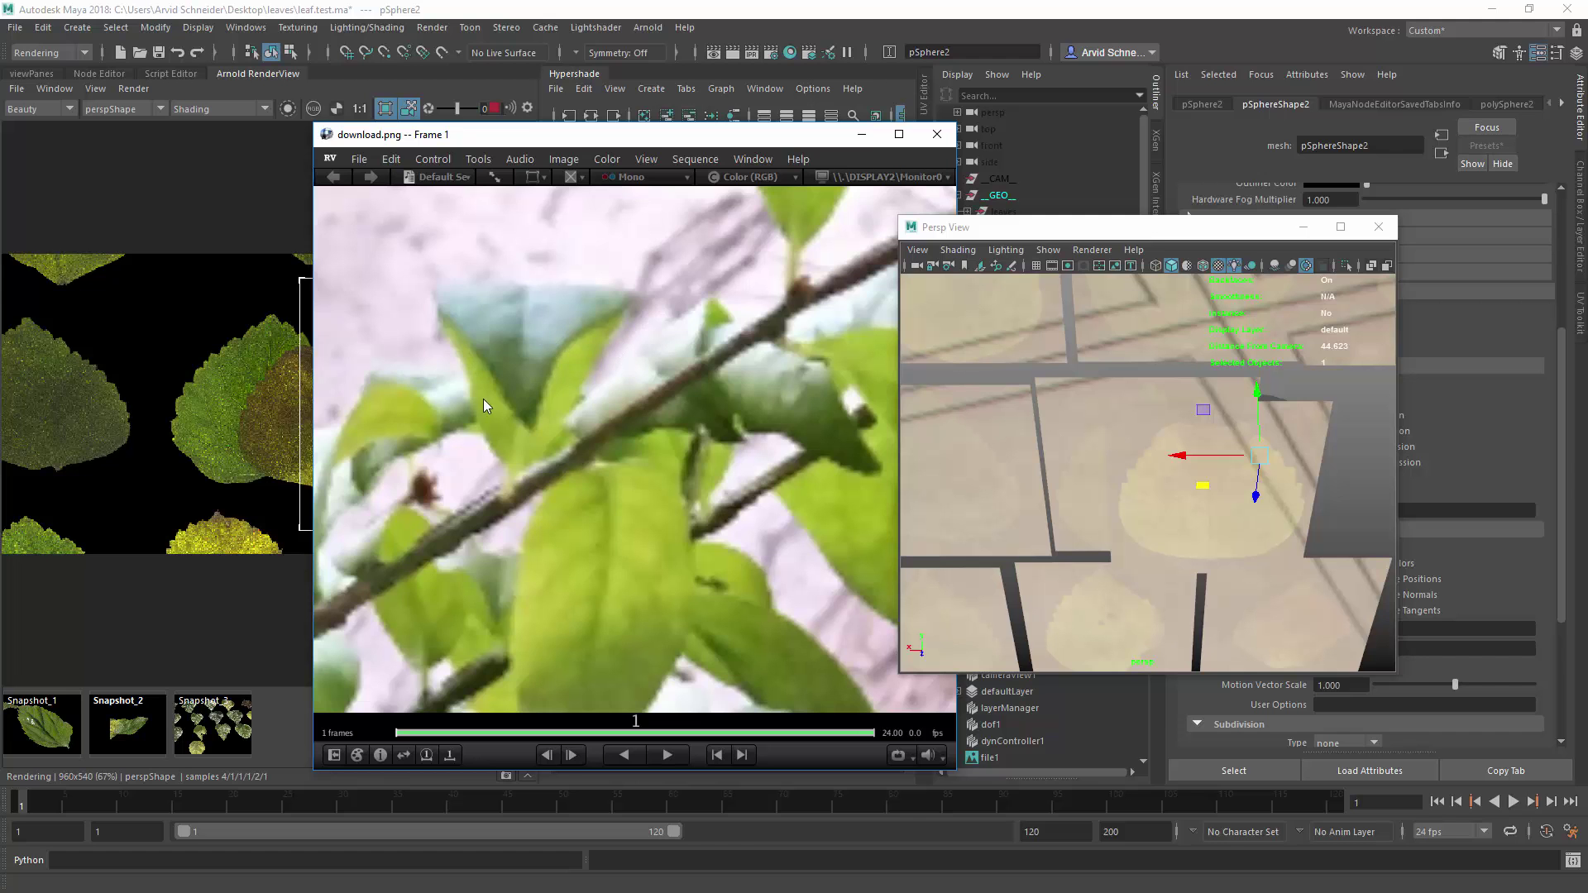
middle_drag(470, 478, 433, 399)
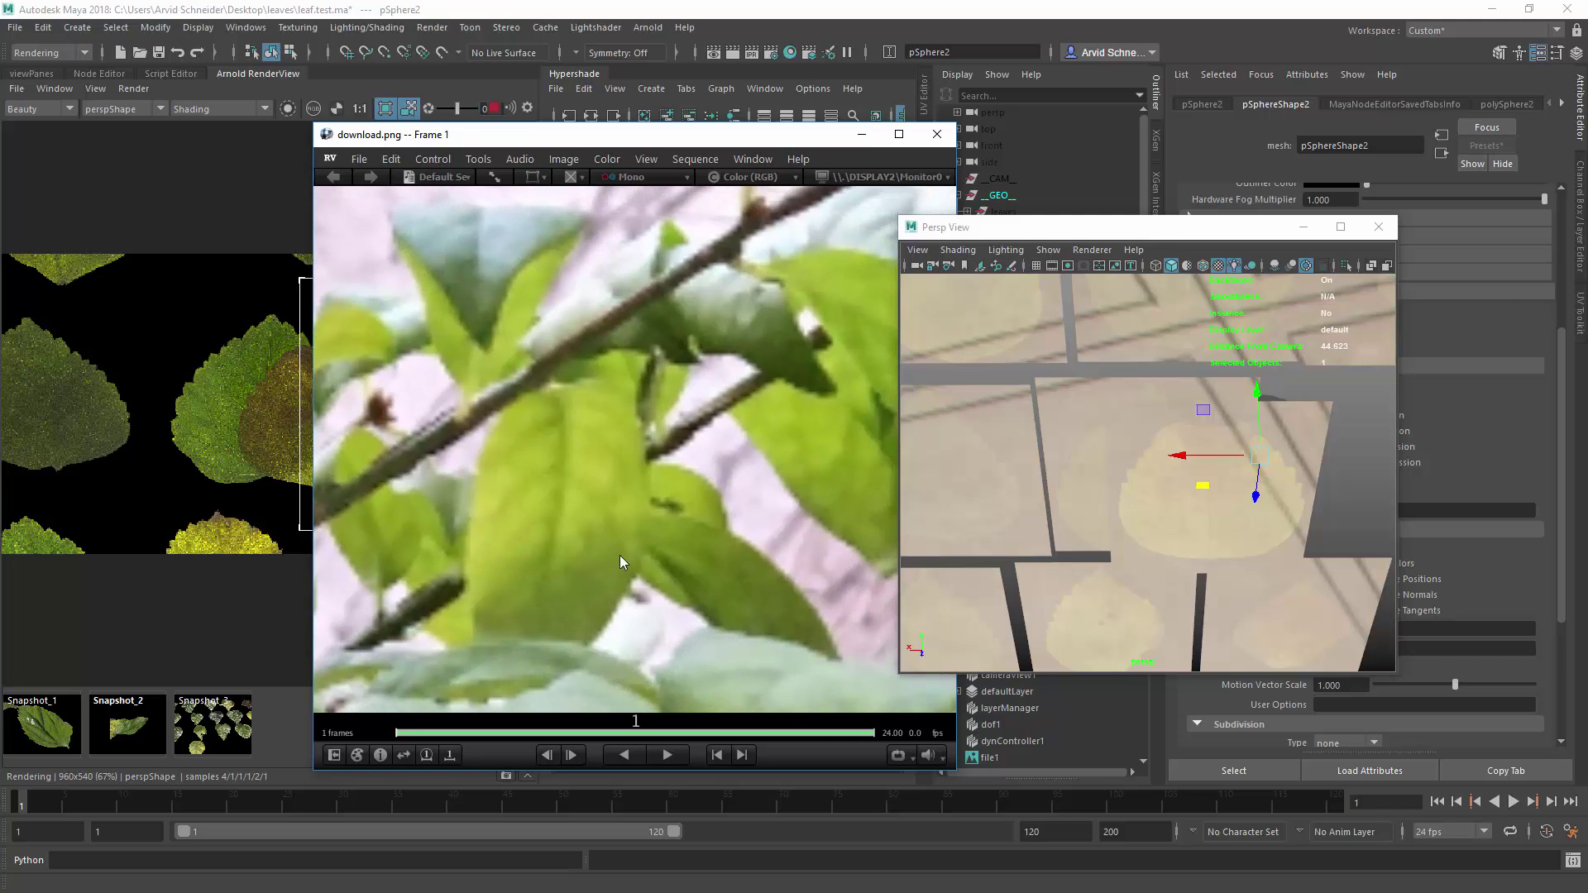
middle_drag(619, 554, 526, 453)
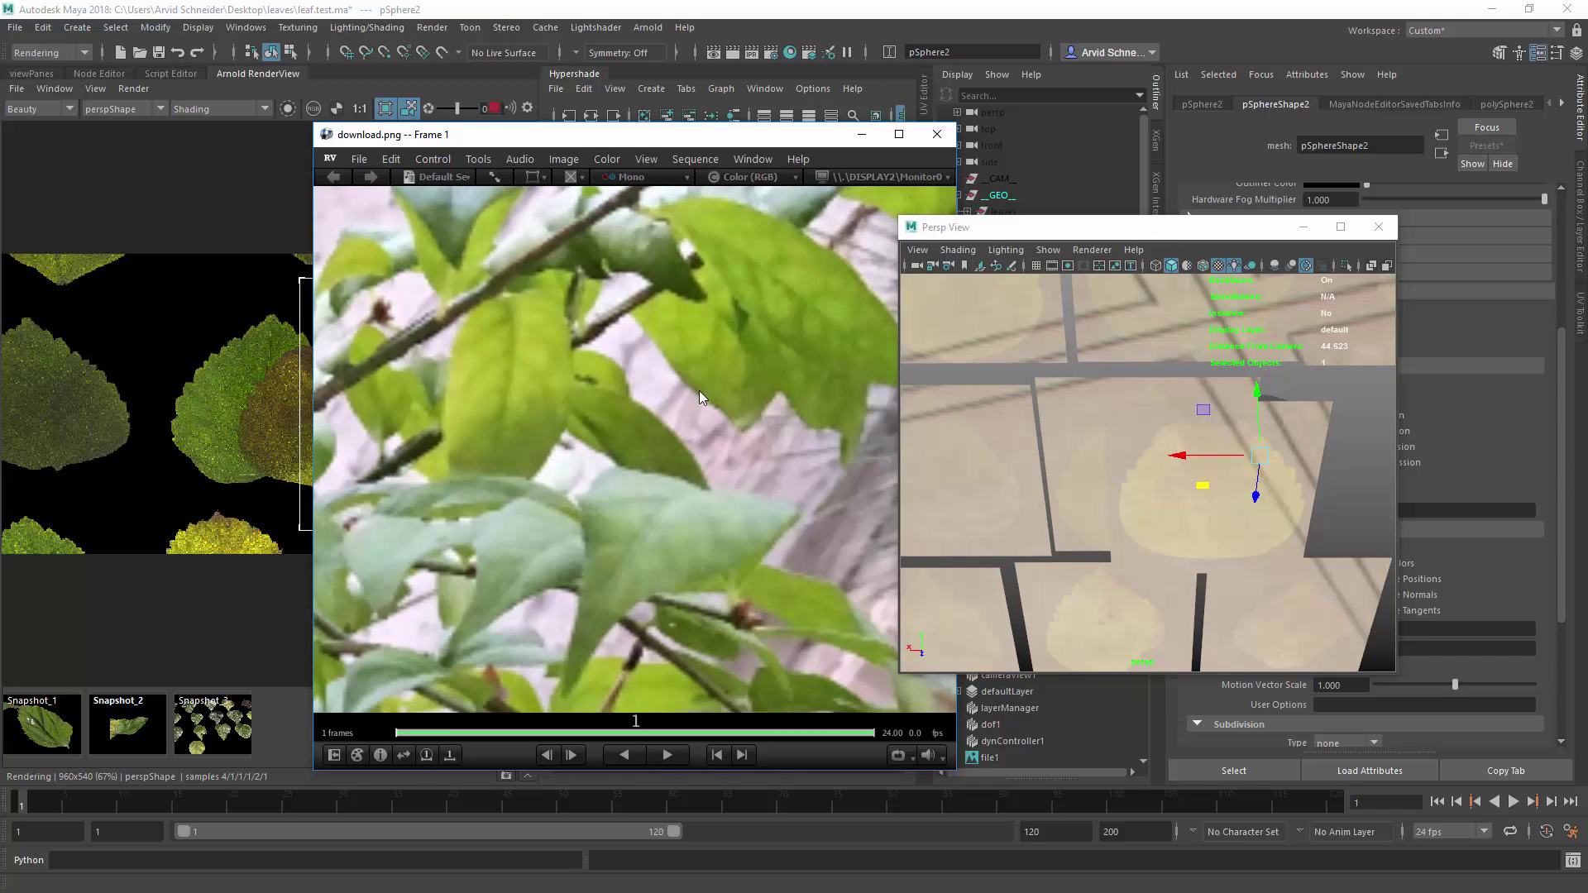
middle_drag(699, 390, 530, 442)
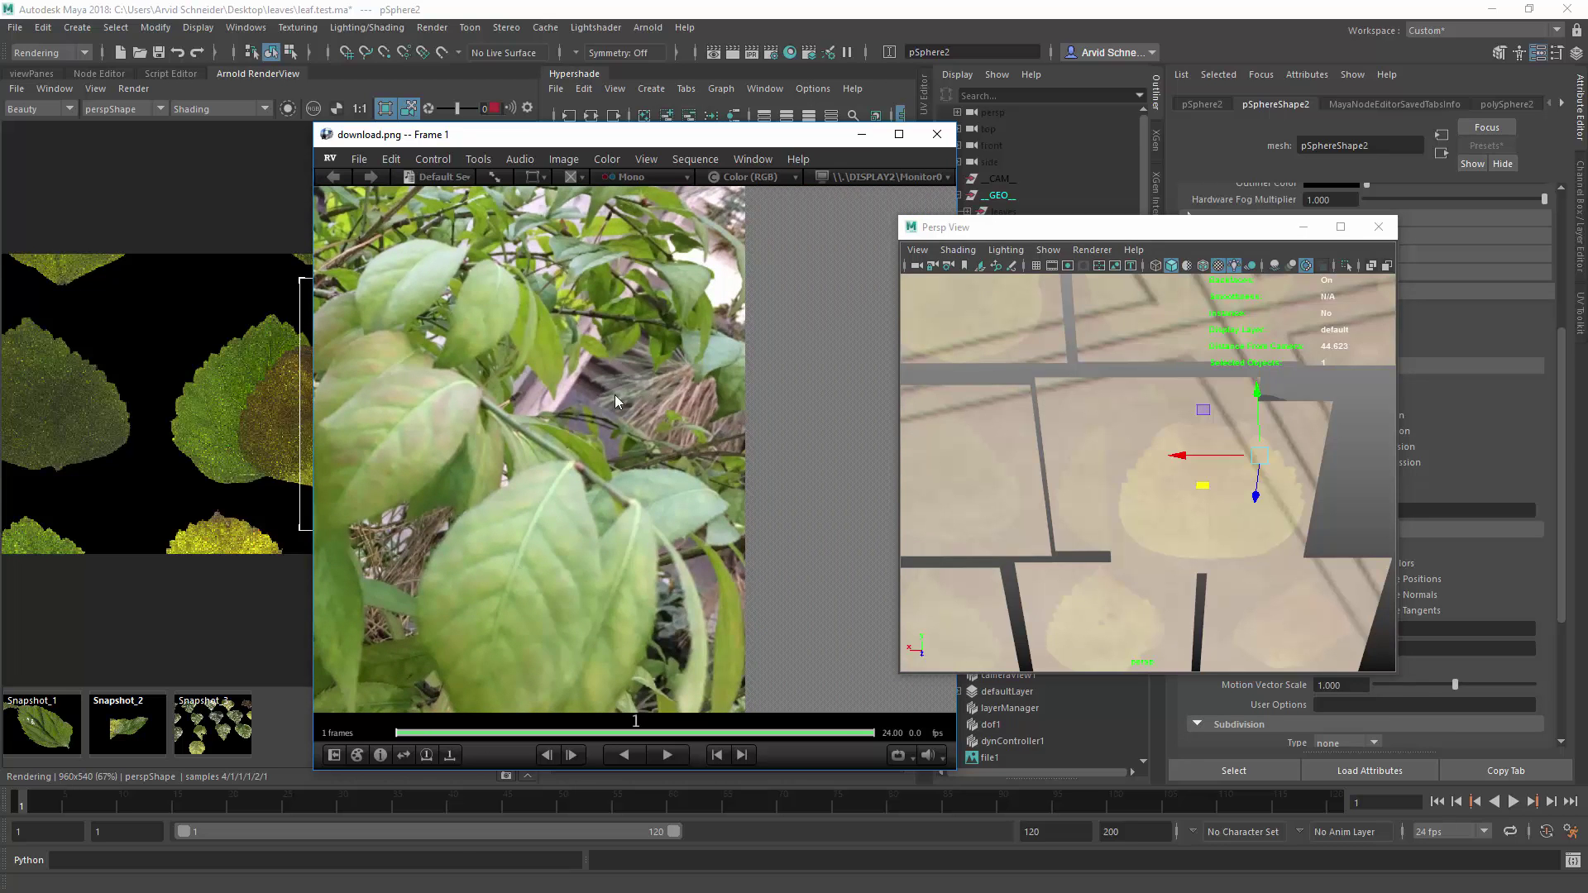
click(867, 136)
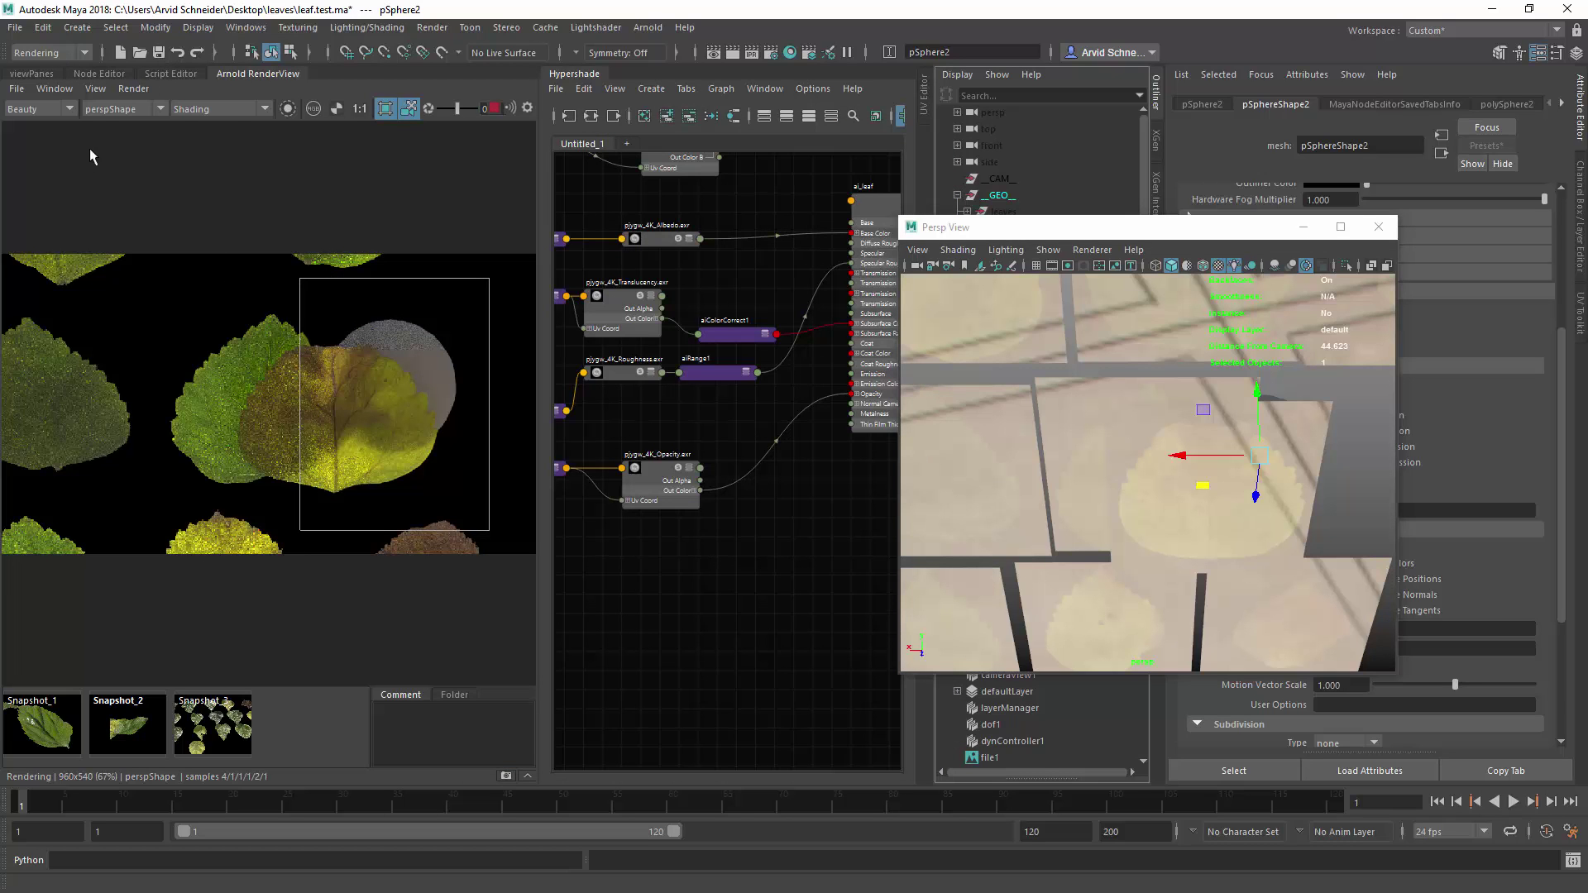
View the leaf planes from above at several angles and show the Arnold render at real size.
alt+drag(1177, 608, 1166, 503)
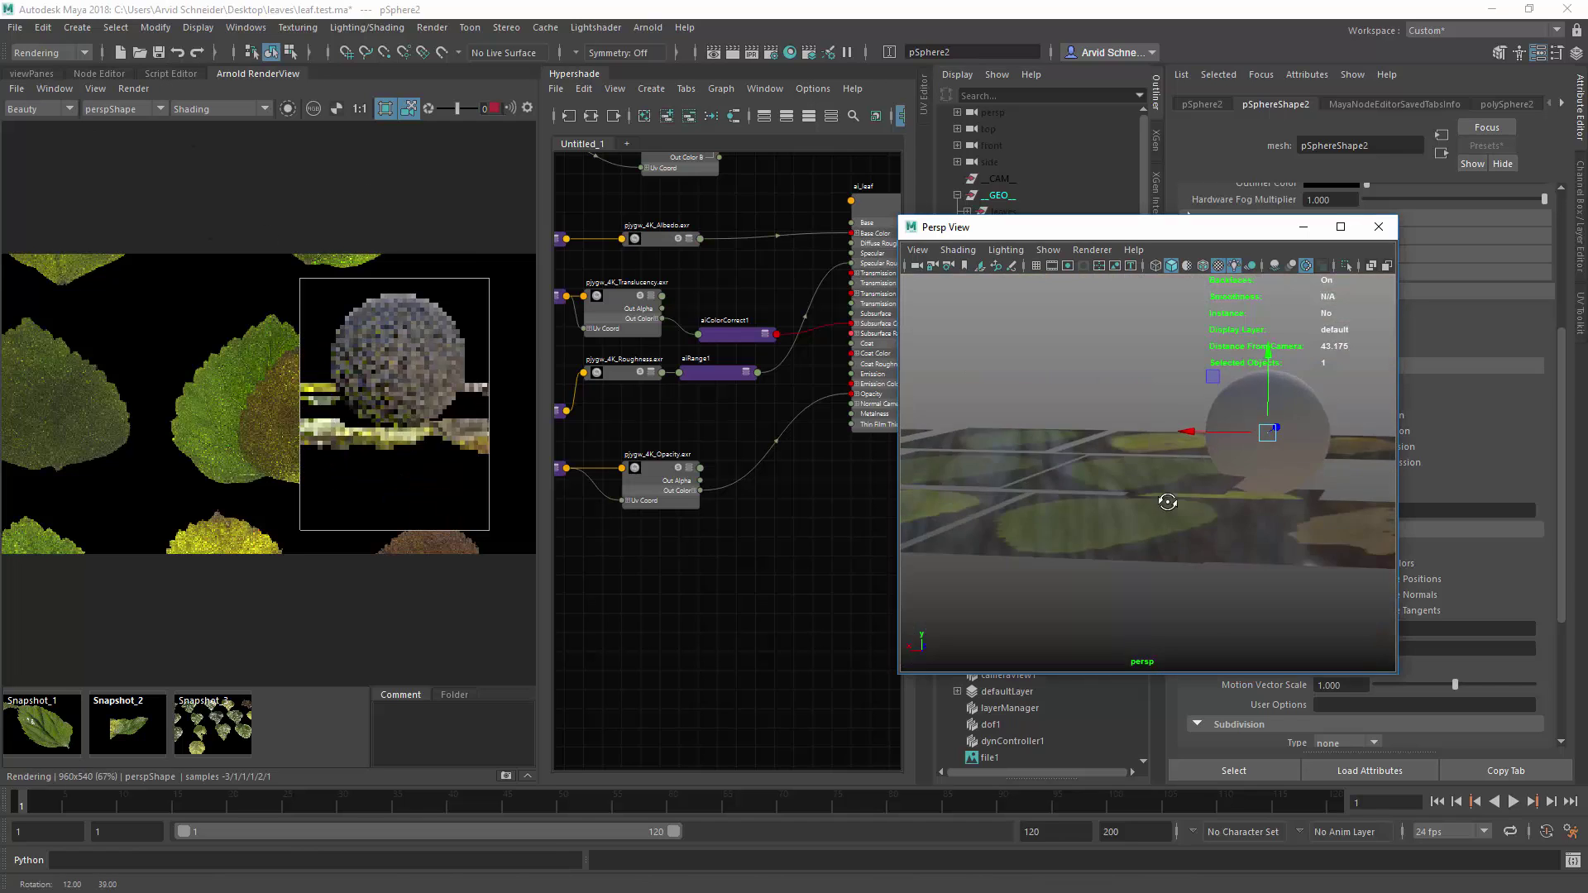
alt+right_drag(1166, 503, 997, 503)
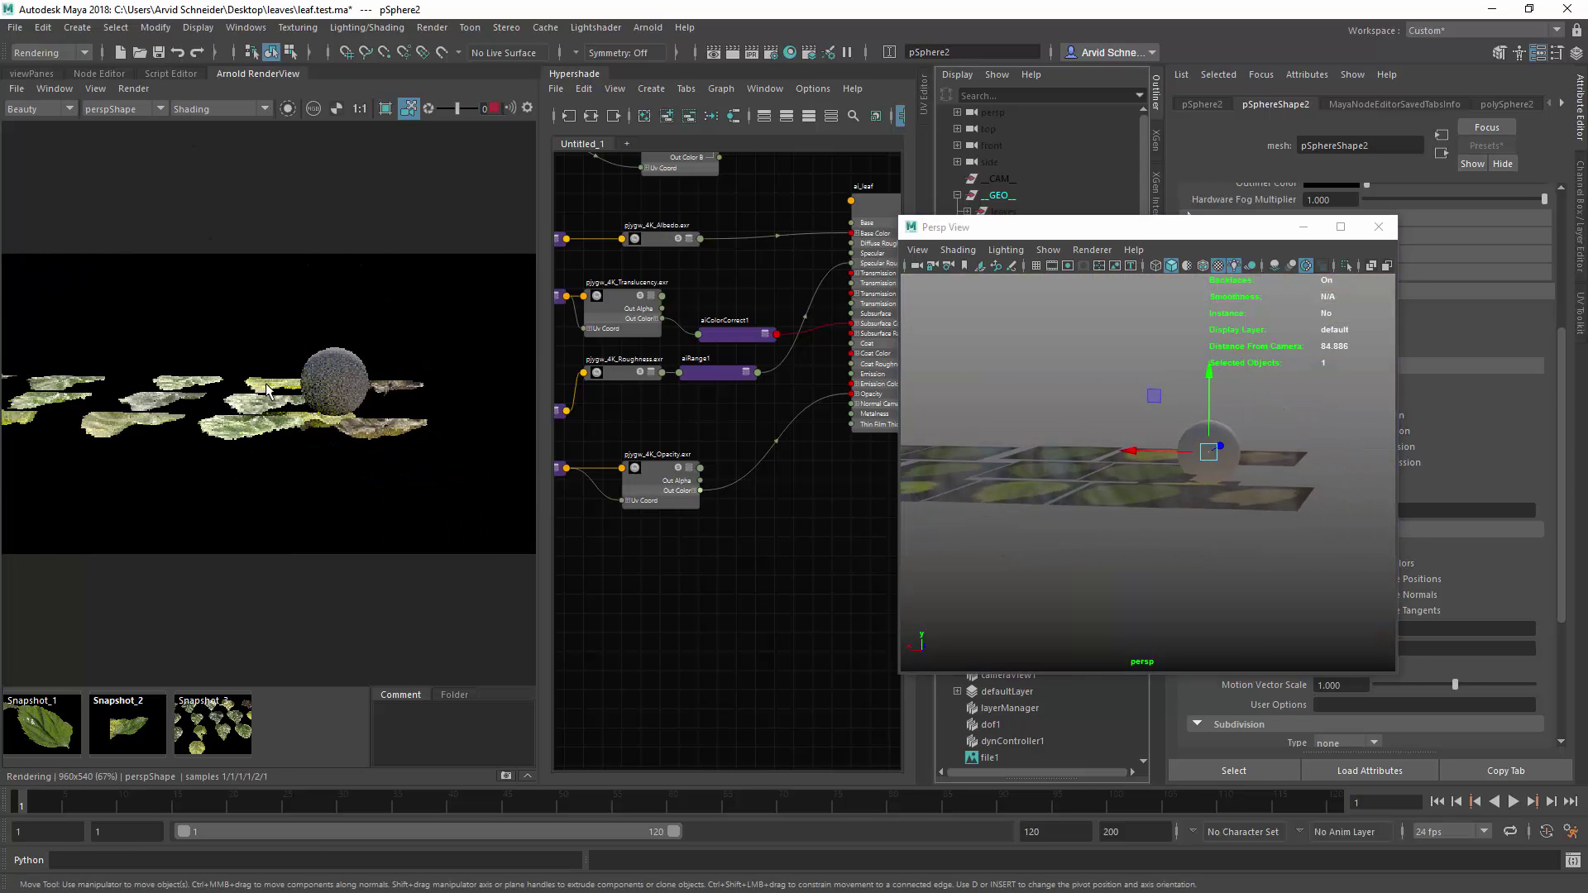
alt+drag(1096, 373, 1099, 446)
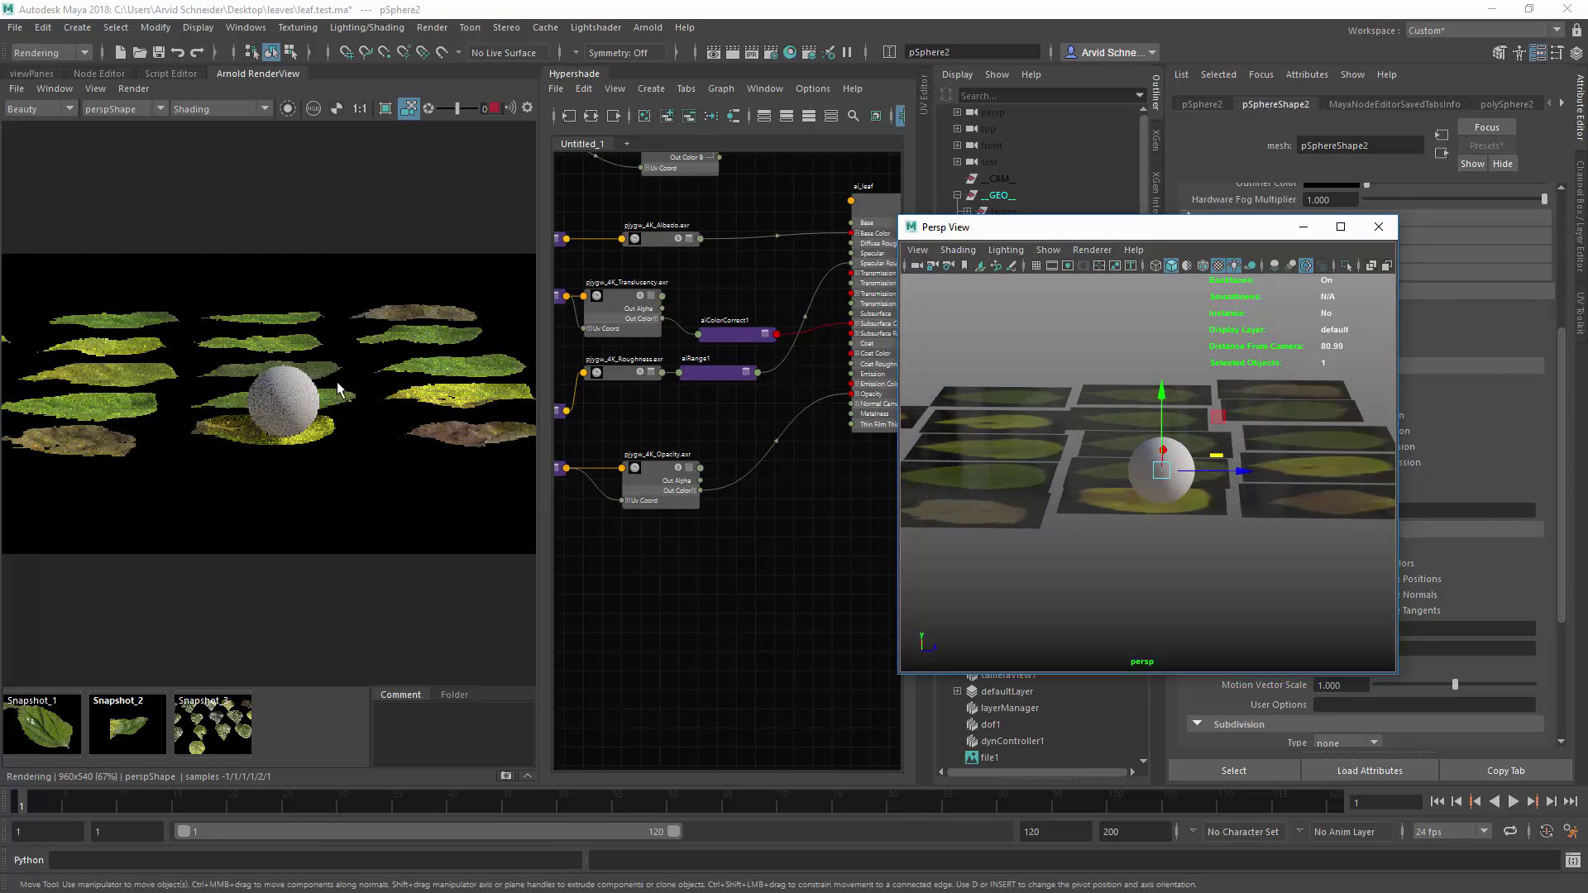
alt+drag(338, 384, 247, 419)
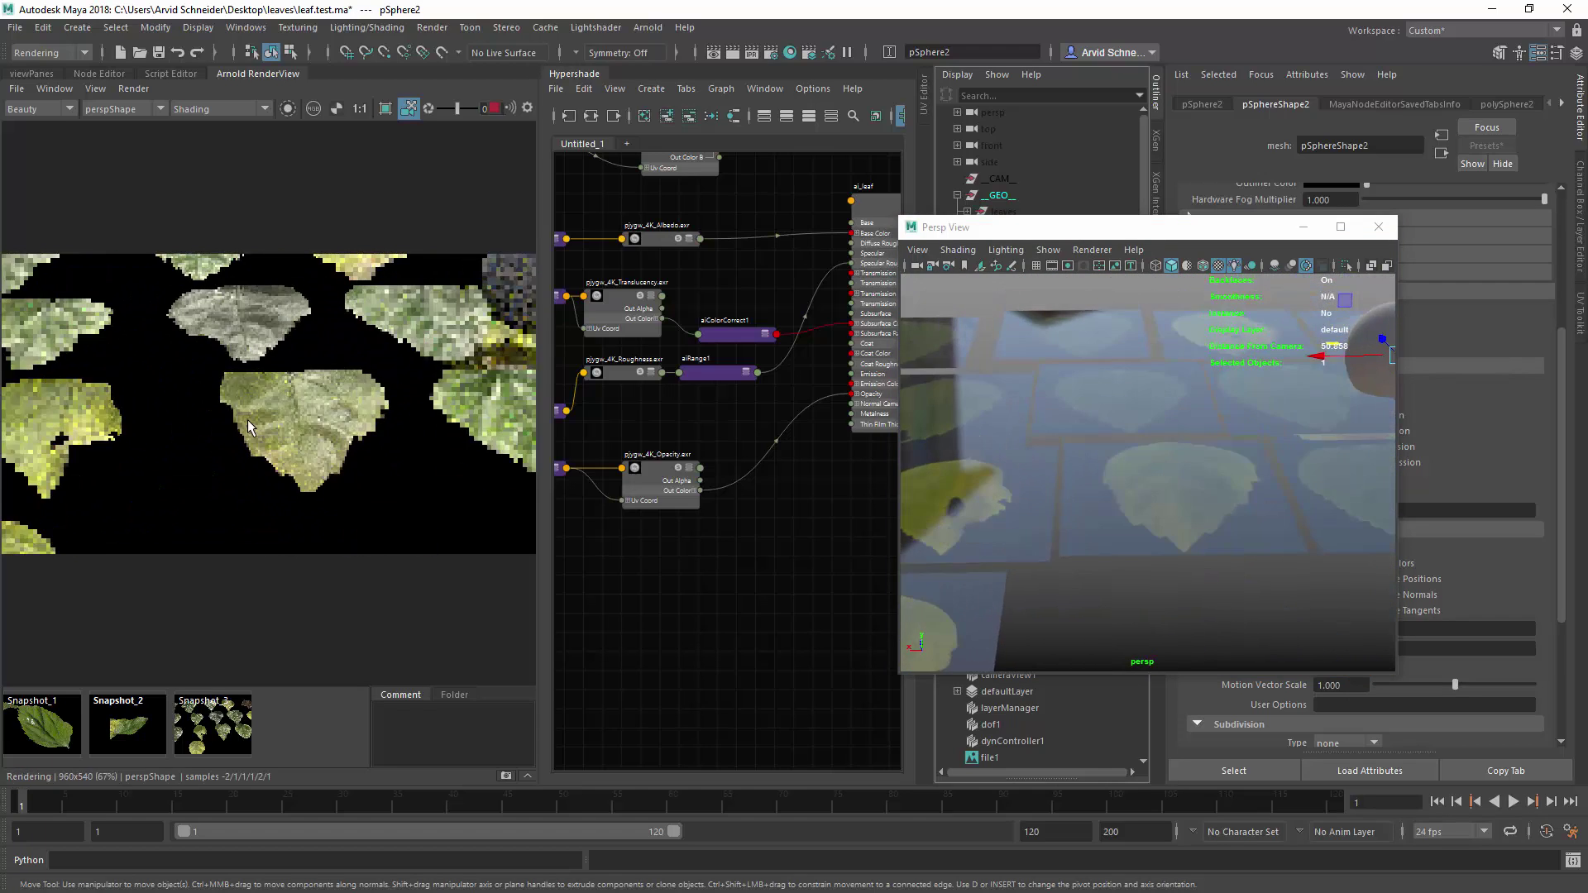
alt+drag(295, 350, 235, 364)
click(360, 110)
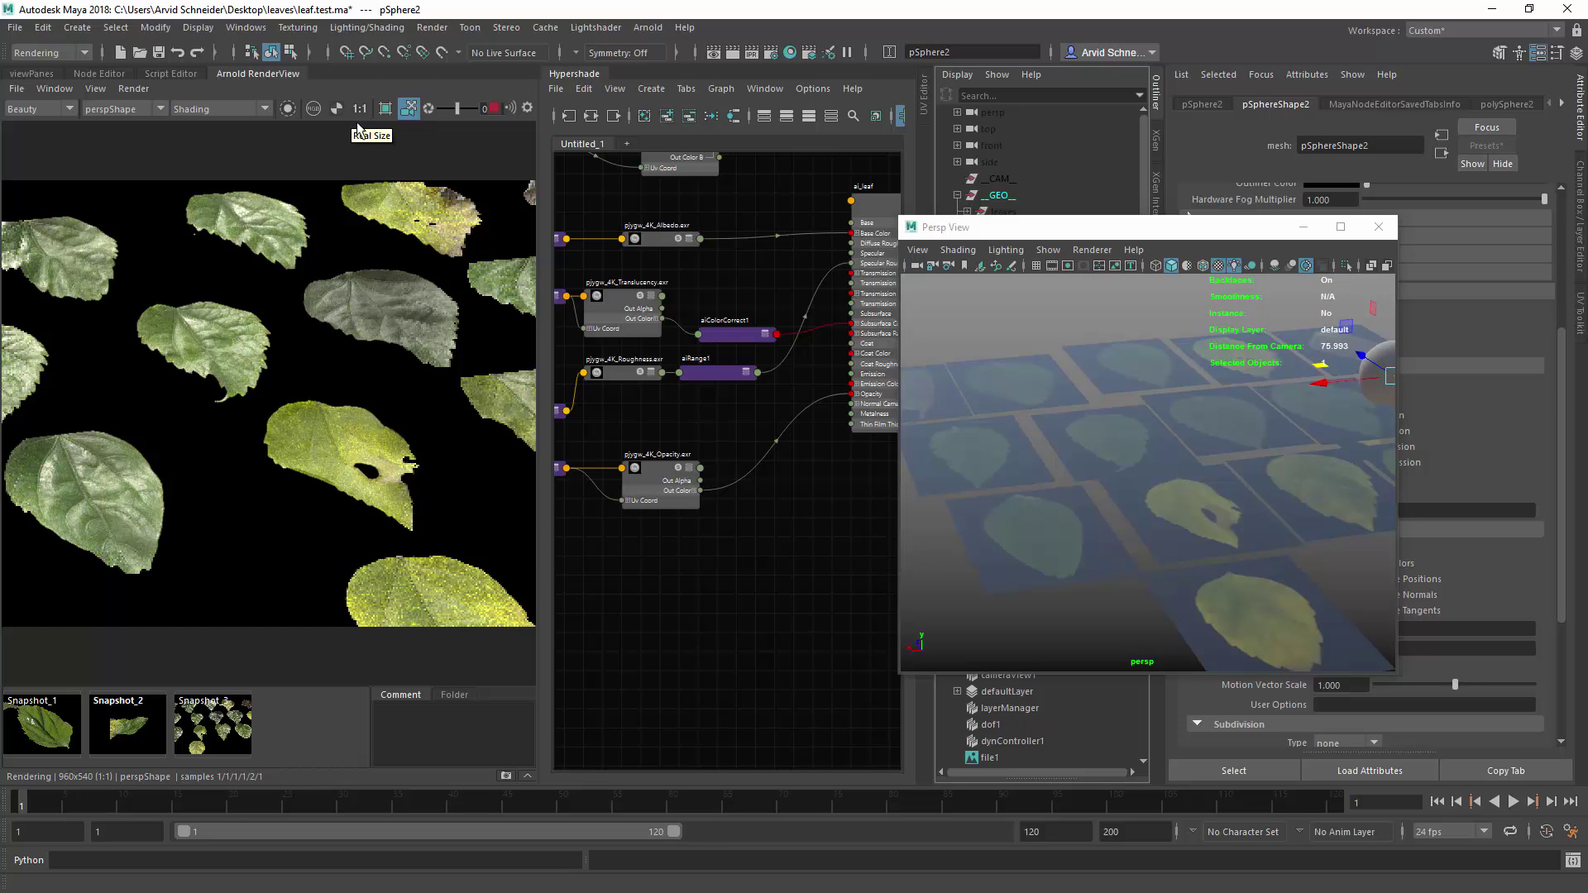
Close the floating Persp View window and widen the Arnold RenderView for a larger display of the leaves.
alt+drag(296, 362, 349, 359)
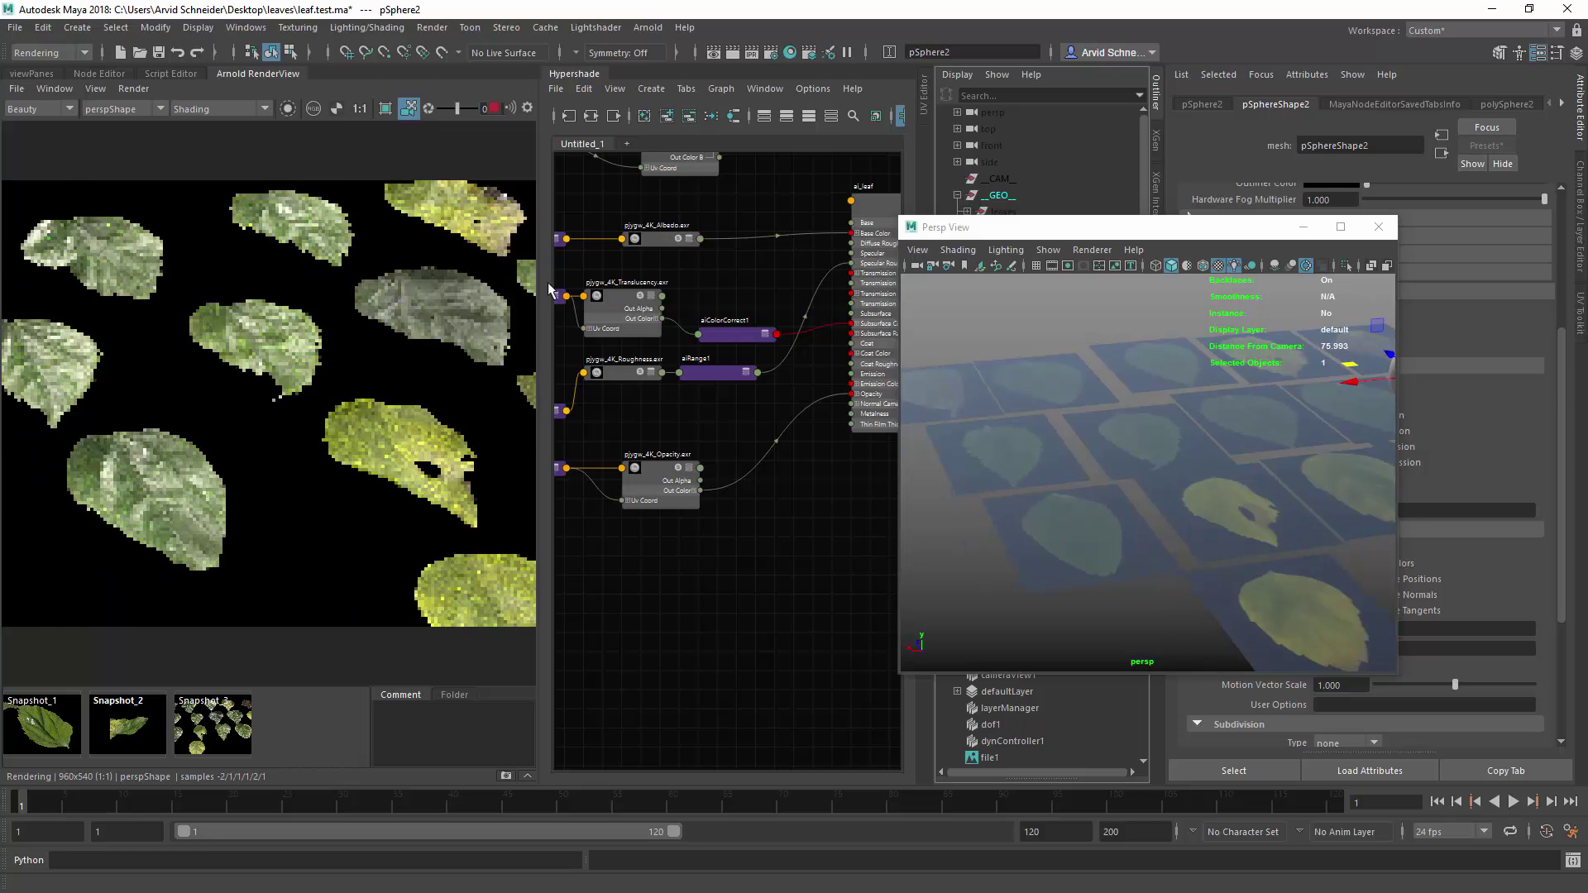
click(1379, 227)
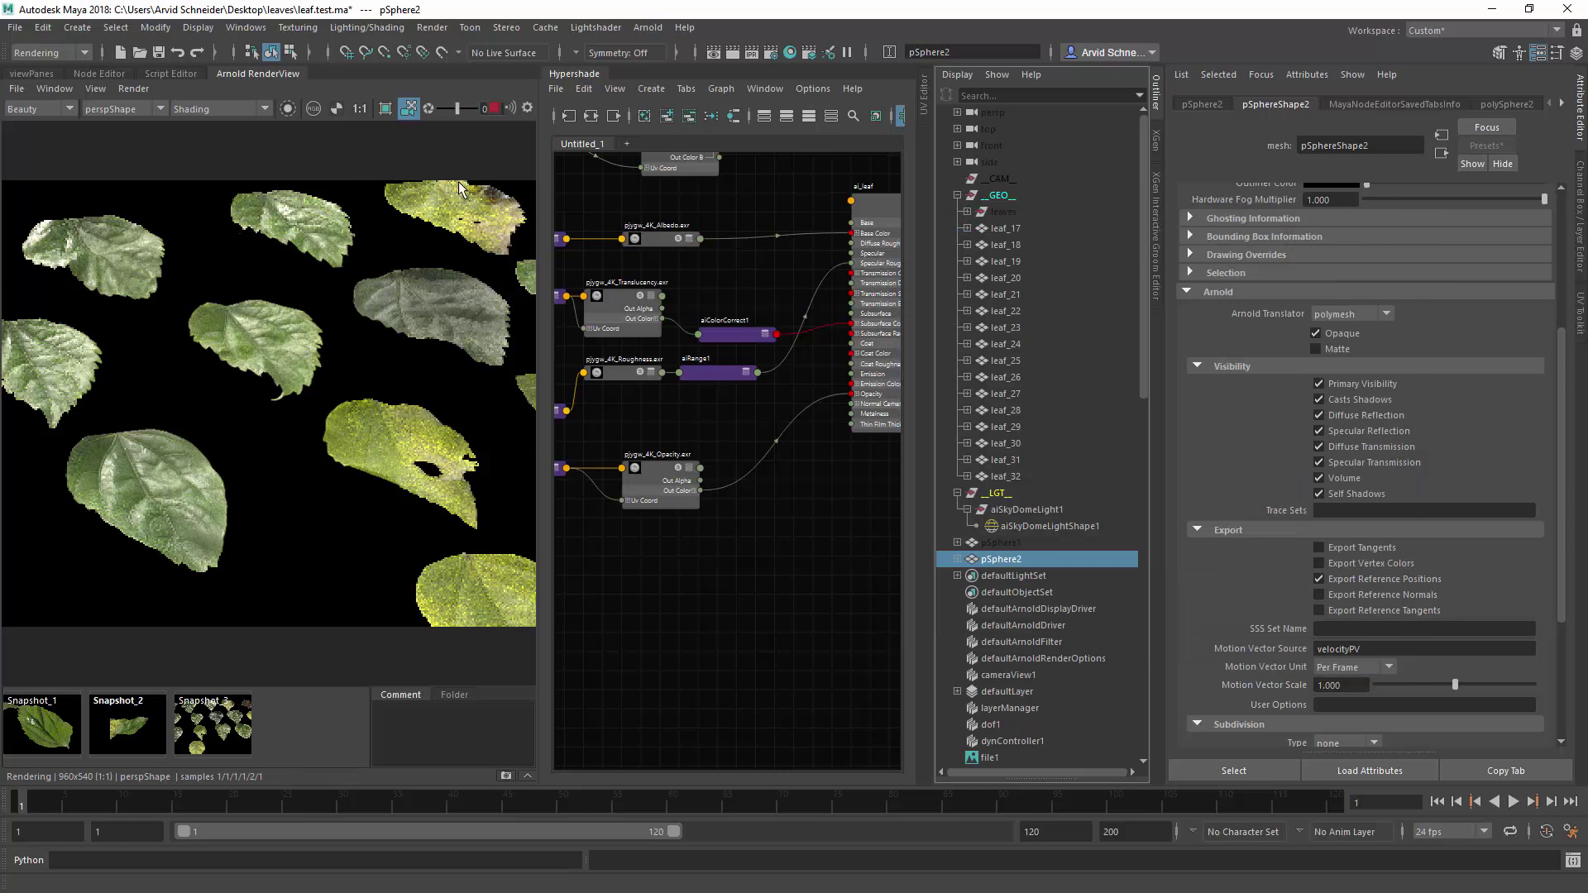
drag(542, 199, 742, 192)
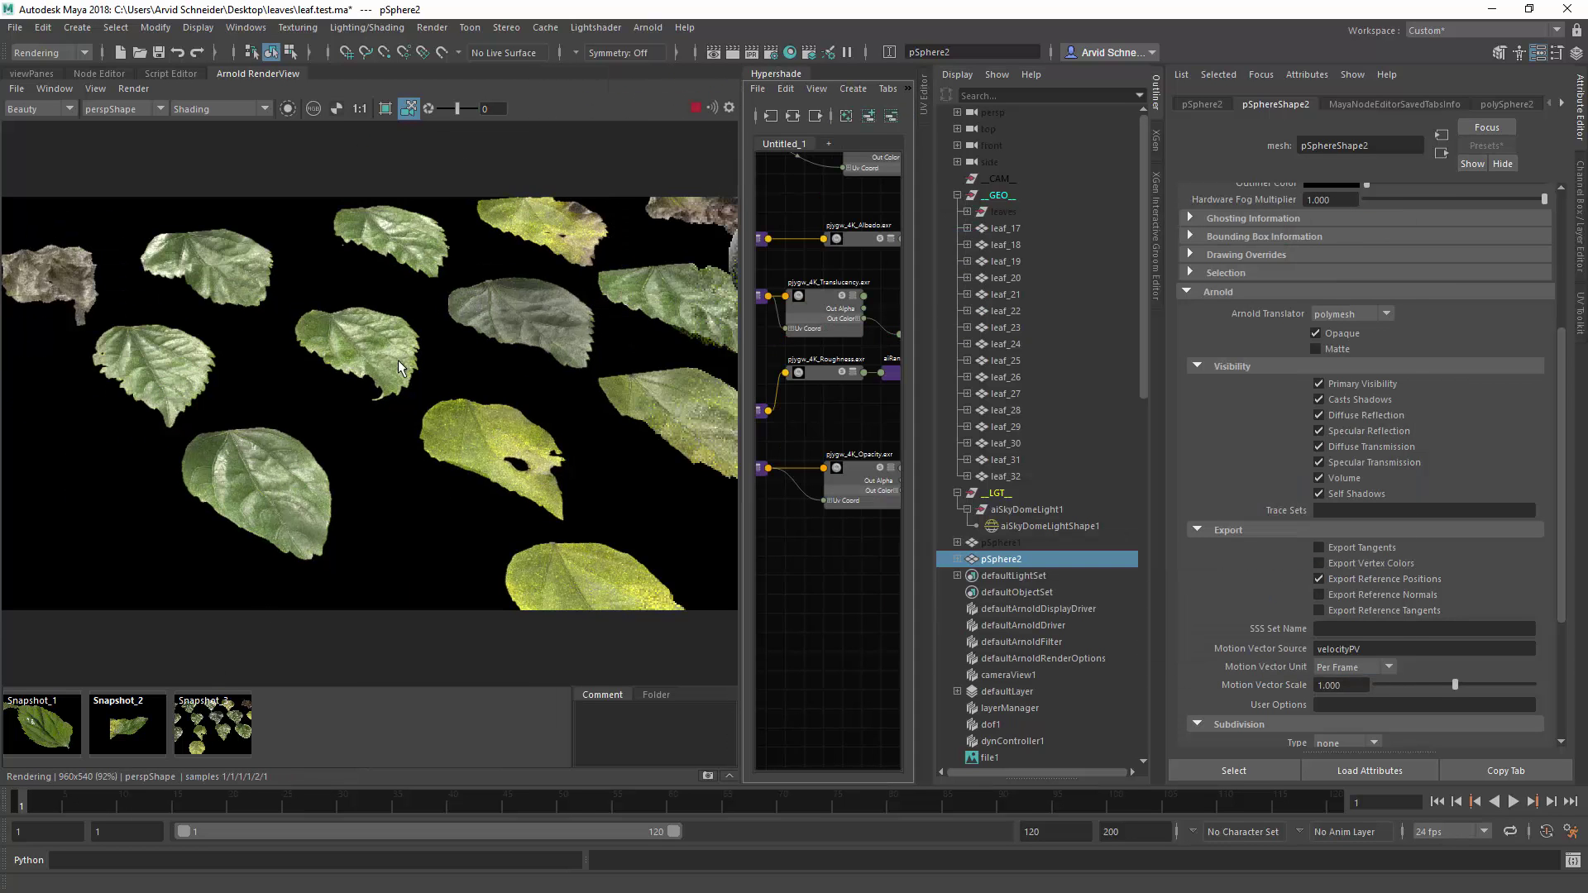
Stop the running Arnold render and save the leaf.test.ma scene.
click(695, 111)
key(ctrl+s)
Open the third stored render snapshot at real size and examine the leaves' highlights, color variation and surface detail up close.
click(211, 728)
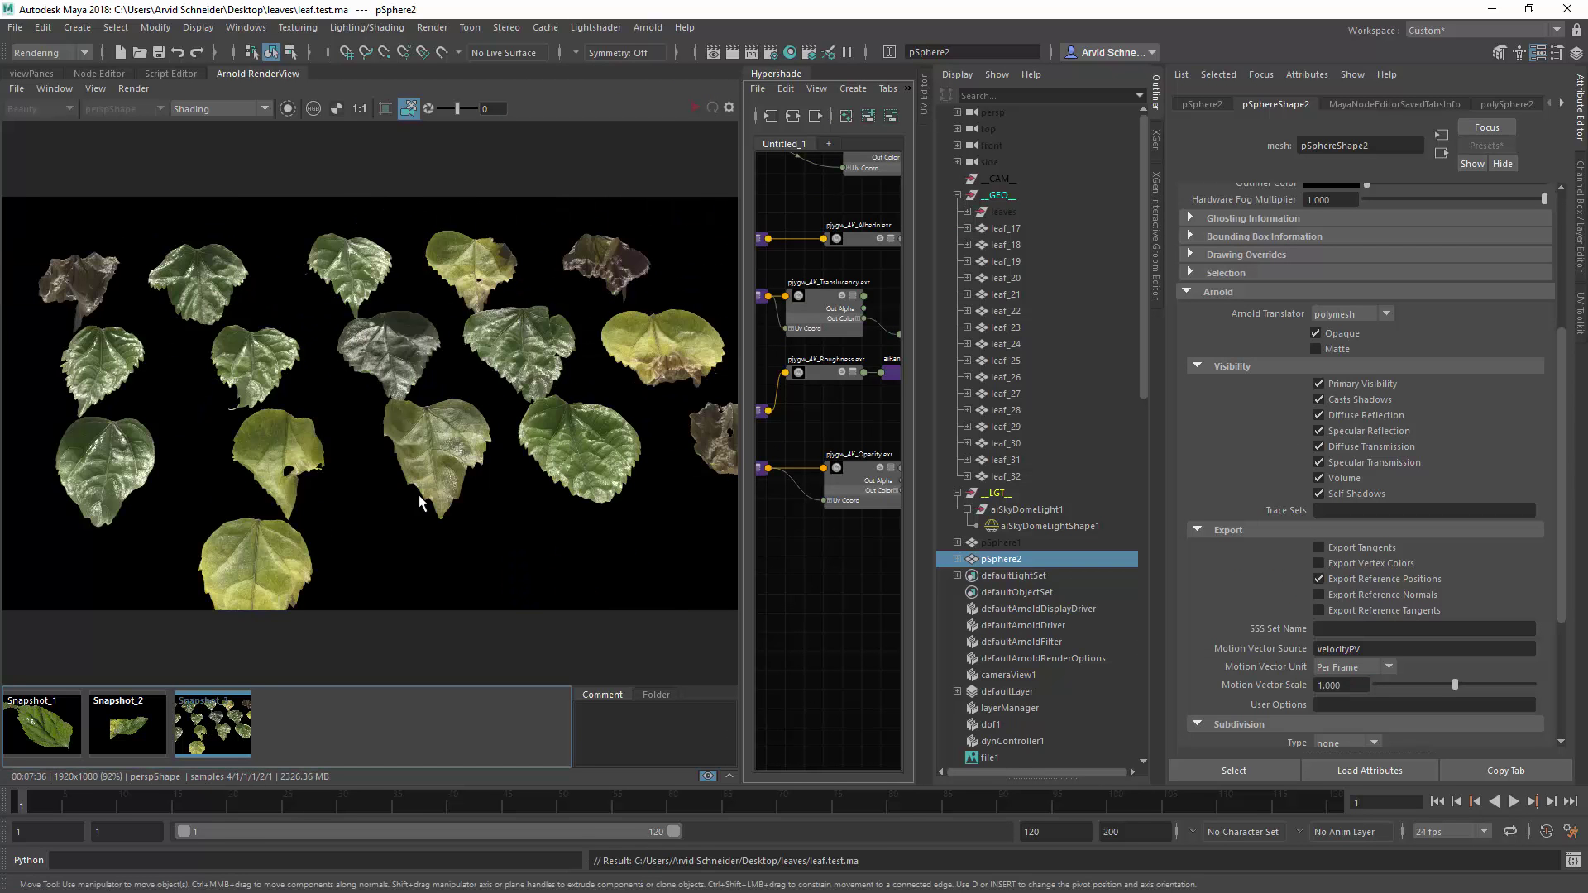
click(359, 109)
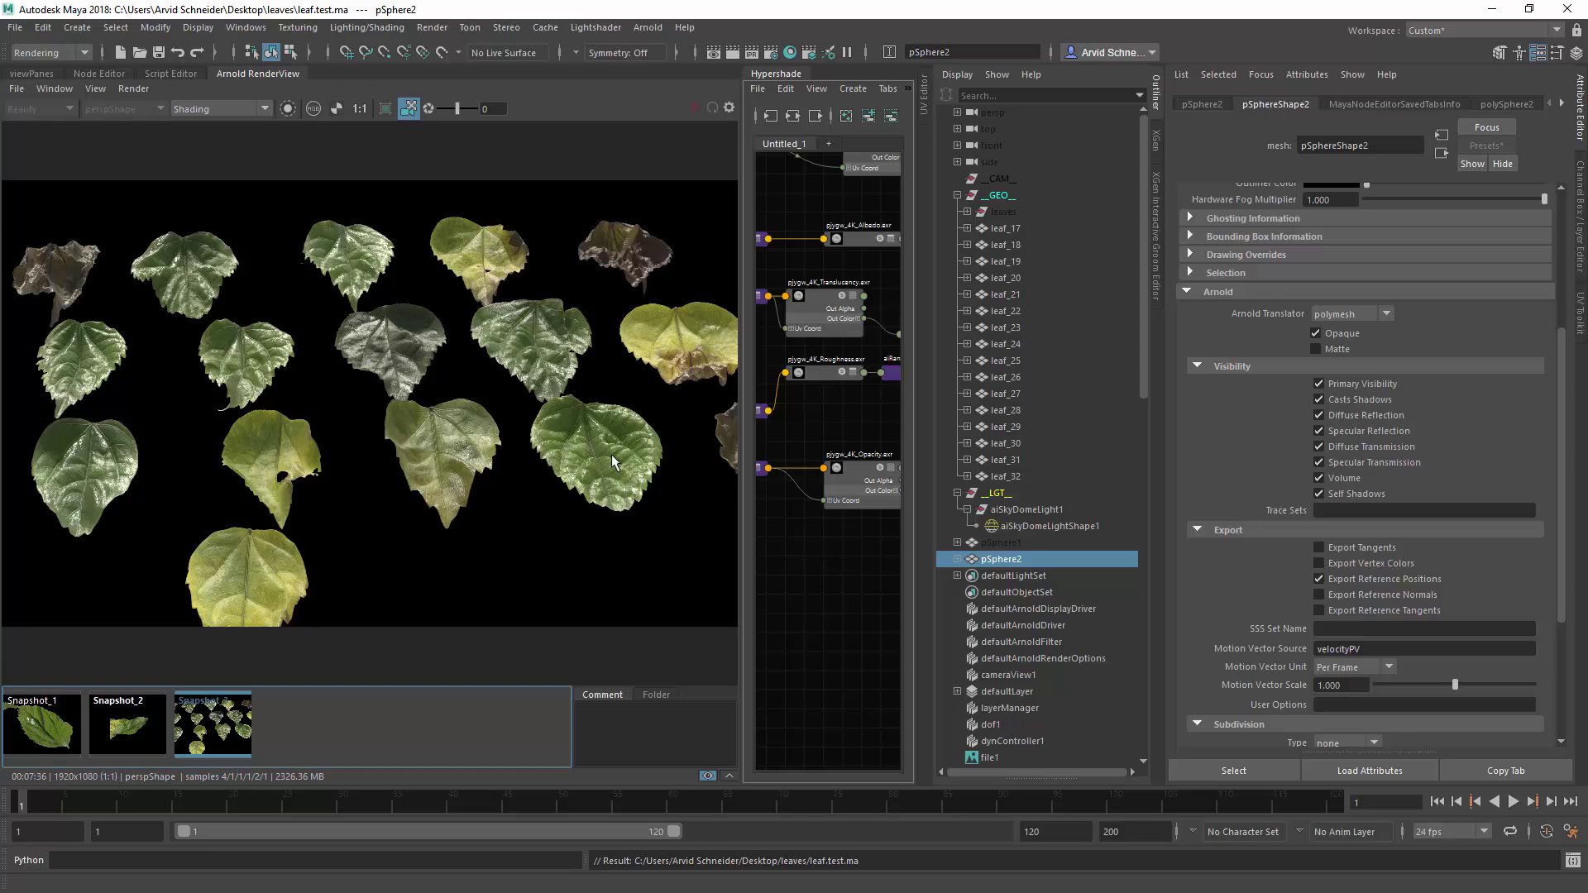
scroll(411, 379, up, 5)
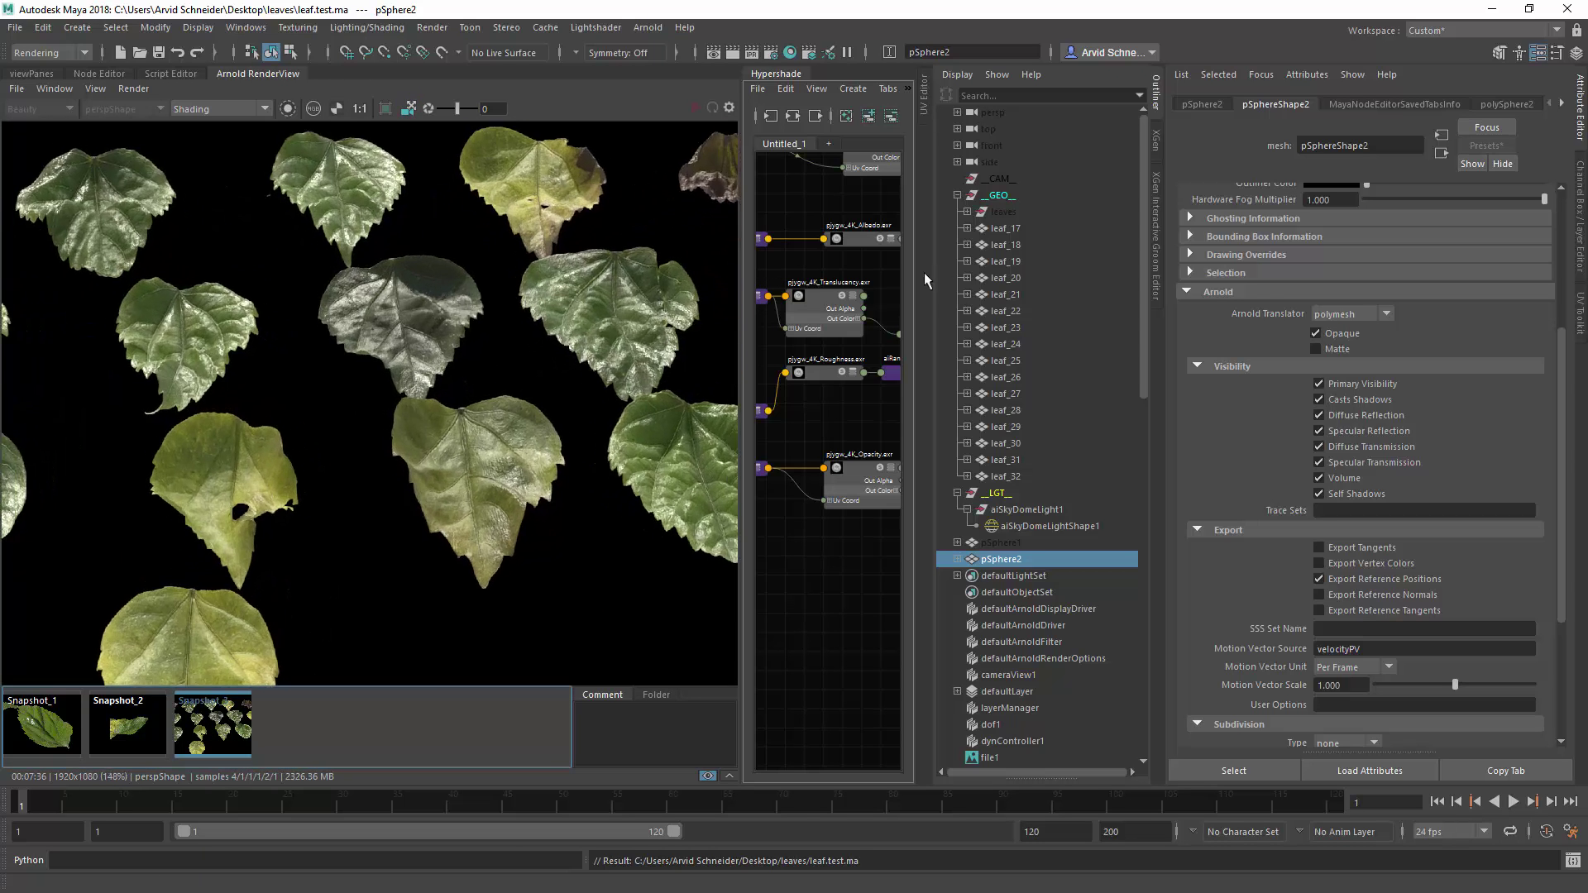
middle_drag(100, 242, 513, 329)
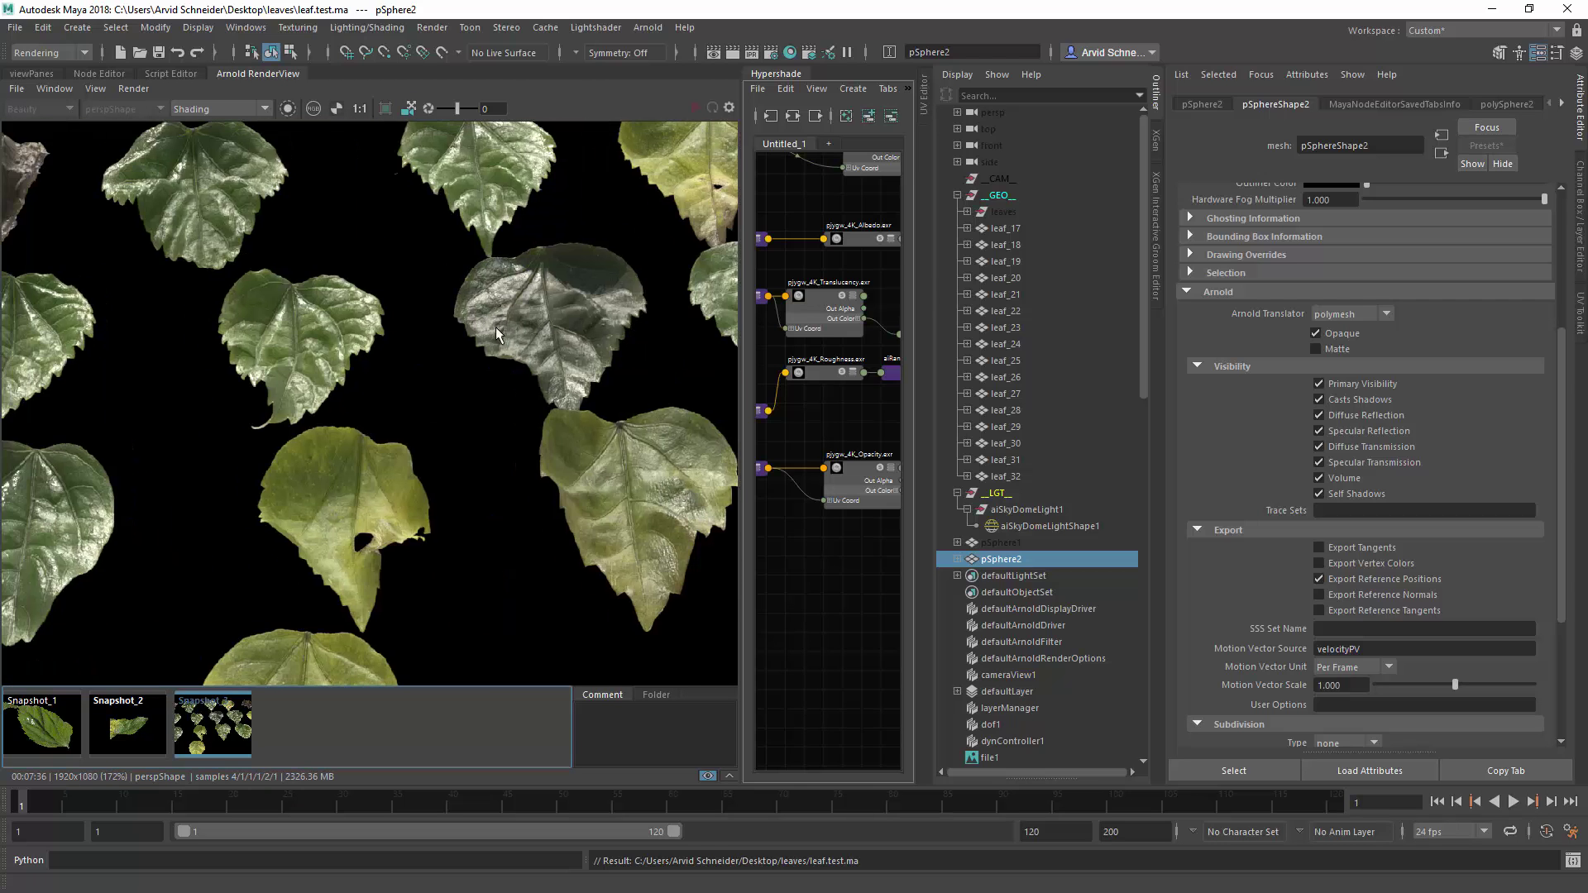
middle_drag(286, 351, 559, 261)
middle_drag(337, 317, 108, 433)
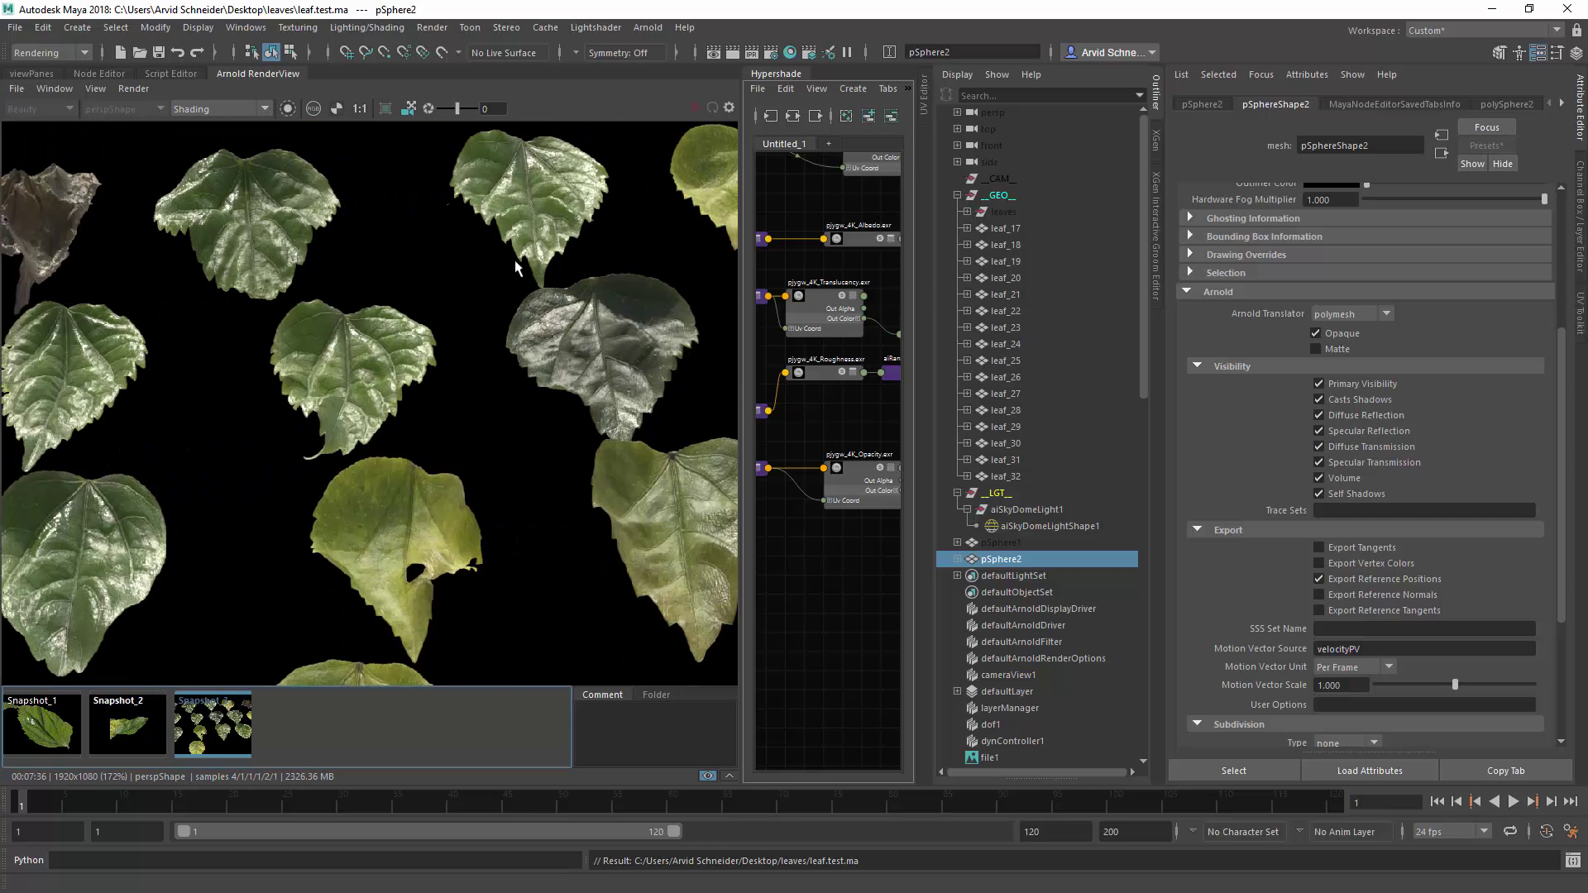
middle_drag(472, 390, 364, 173)
middle_drag(530, 199, 380, 278)
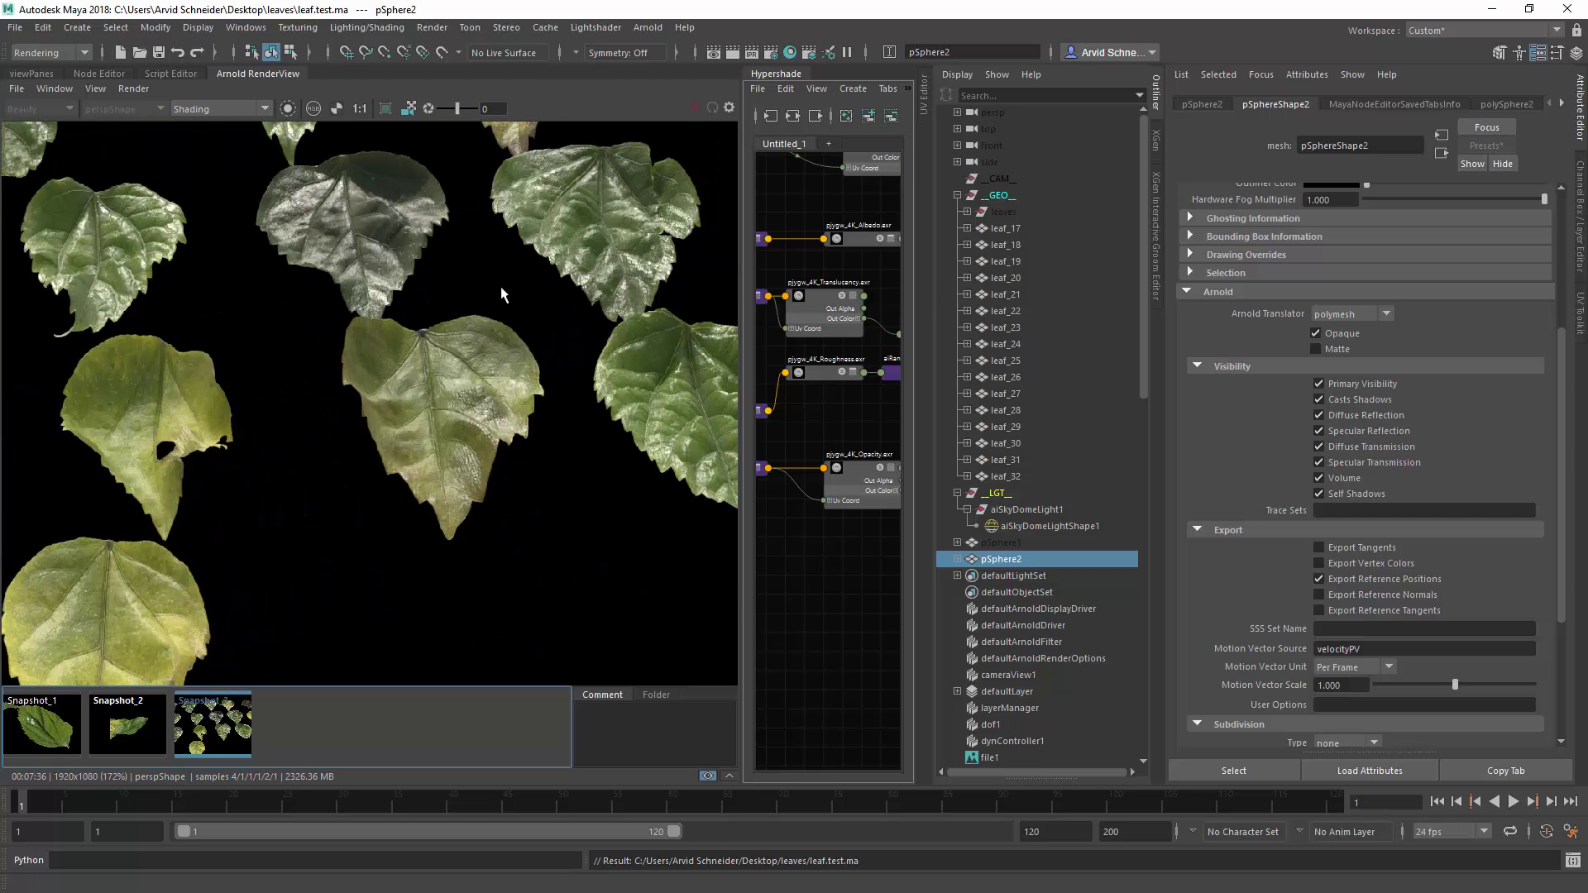
middle_drag(502, 294, 219, 489)
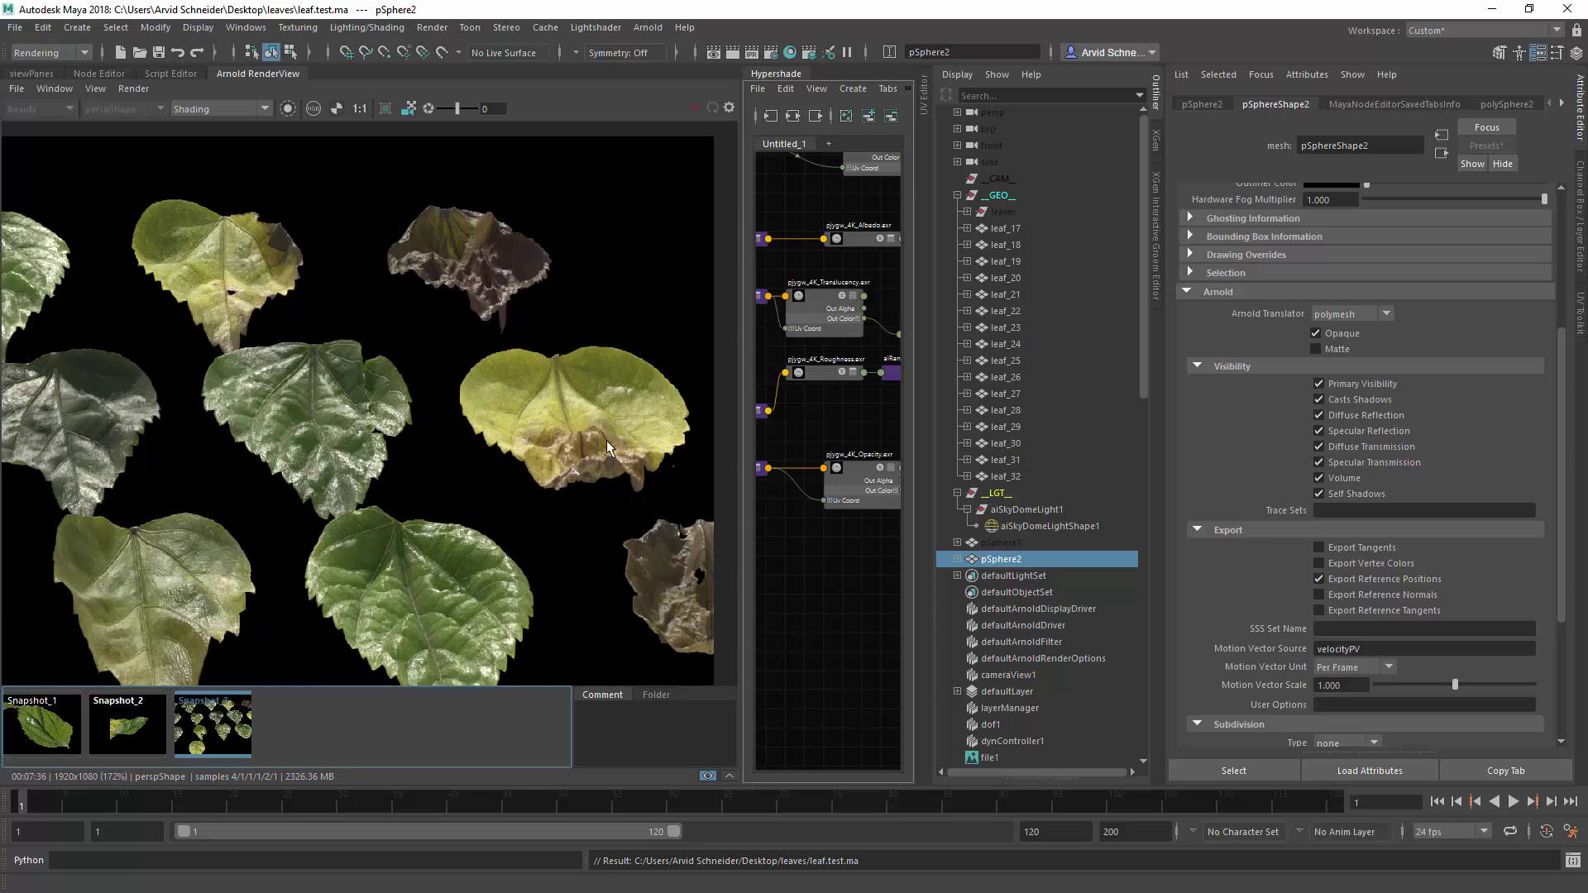
middle_drag(607, 442, 633, 375)
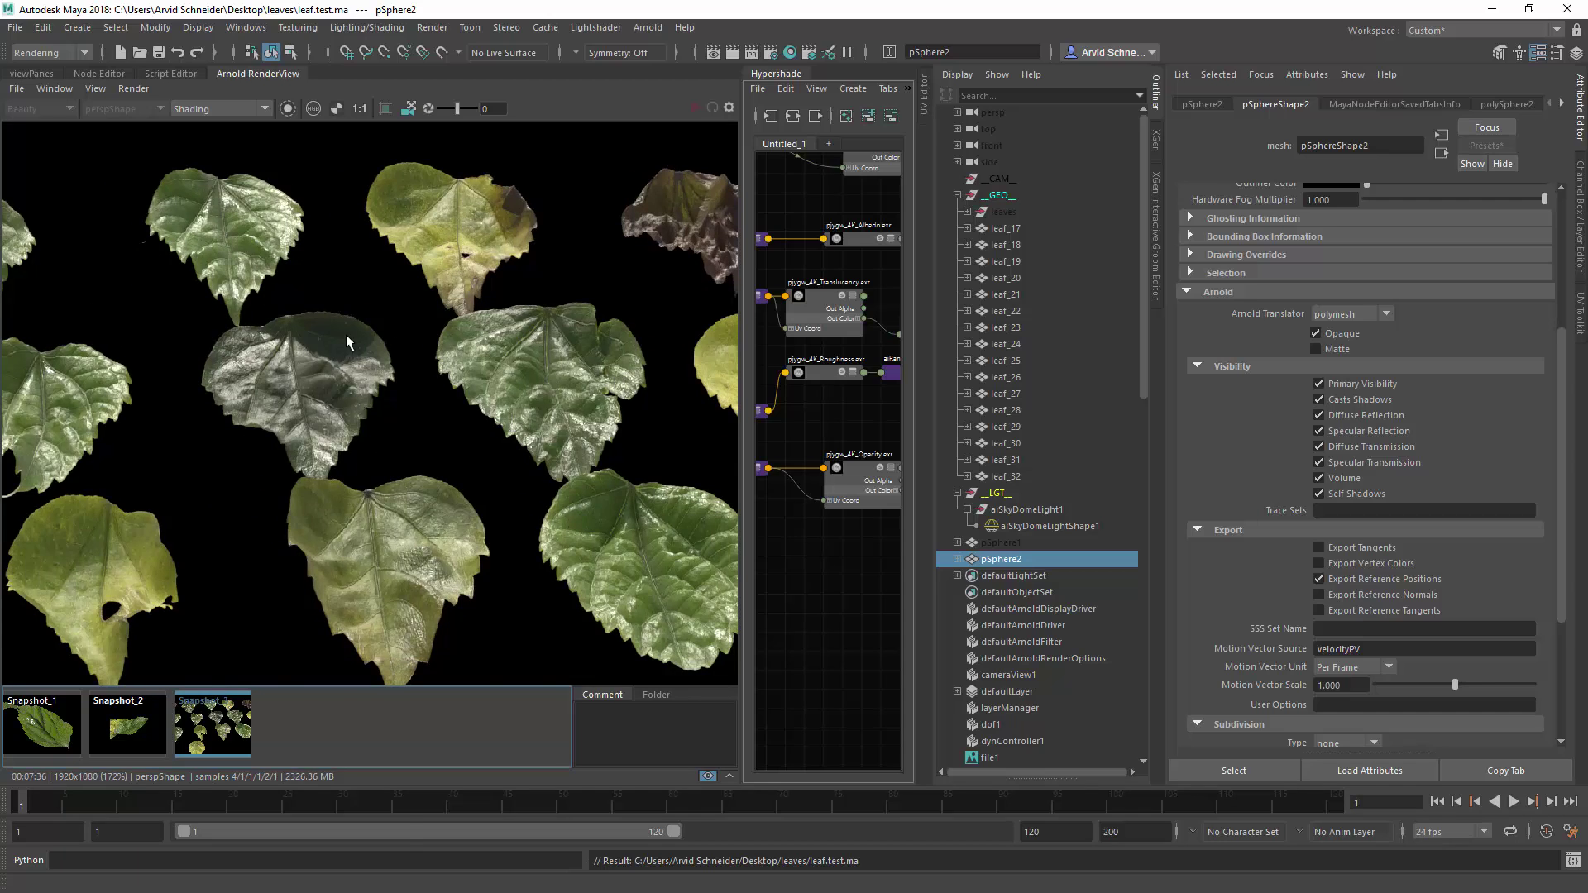
middle_drag(213, 300, 488, 283)
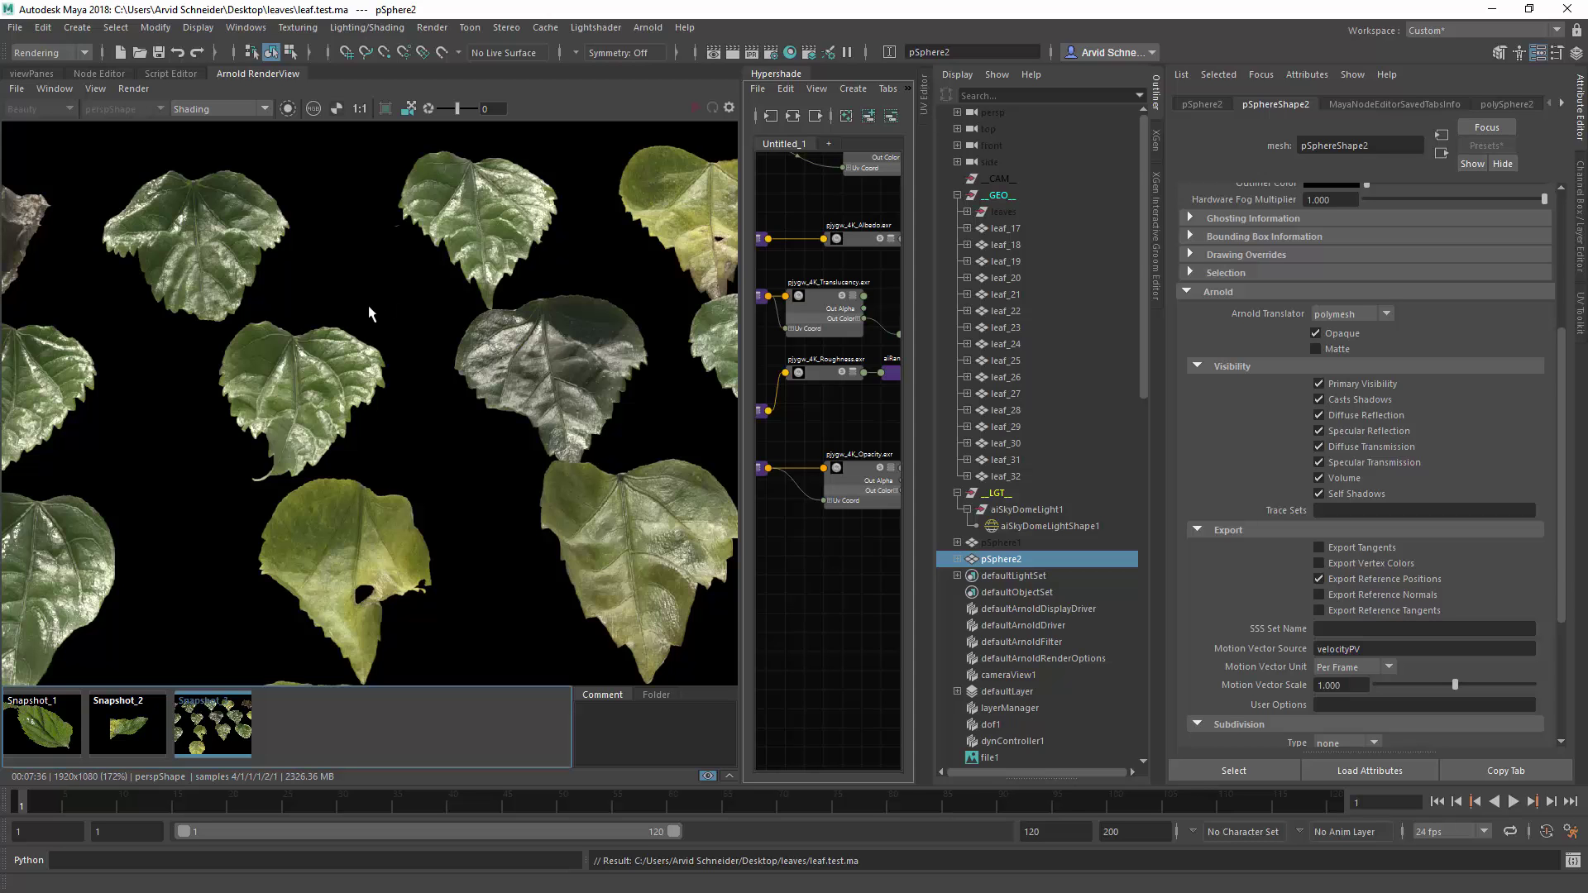
middle_drag(158, 250, 306, 233)
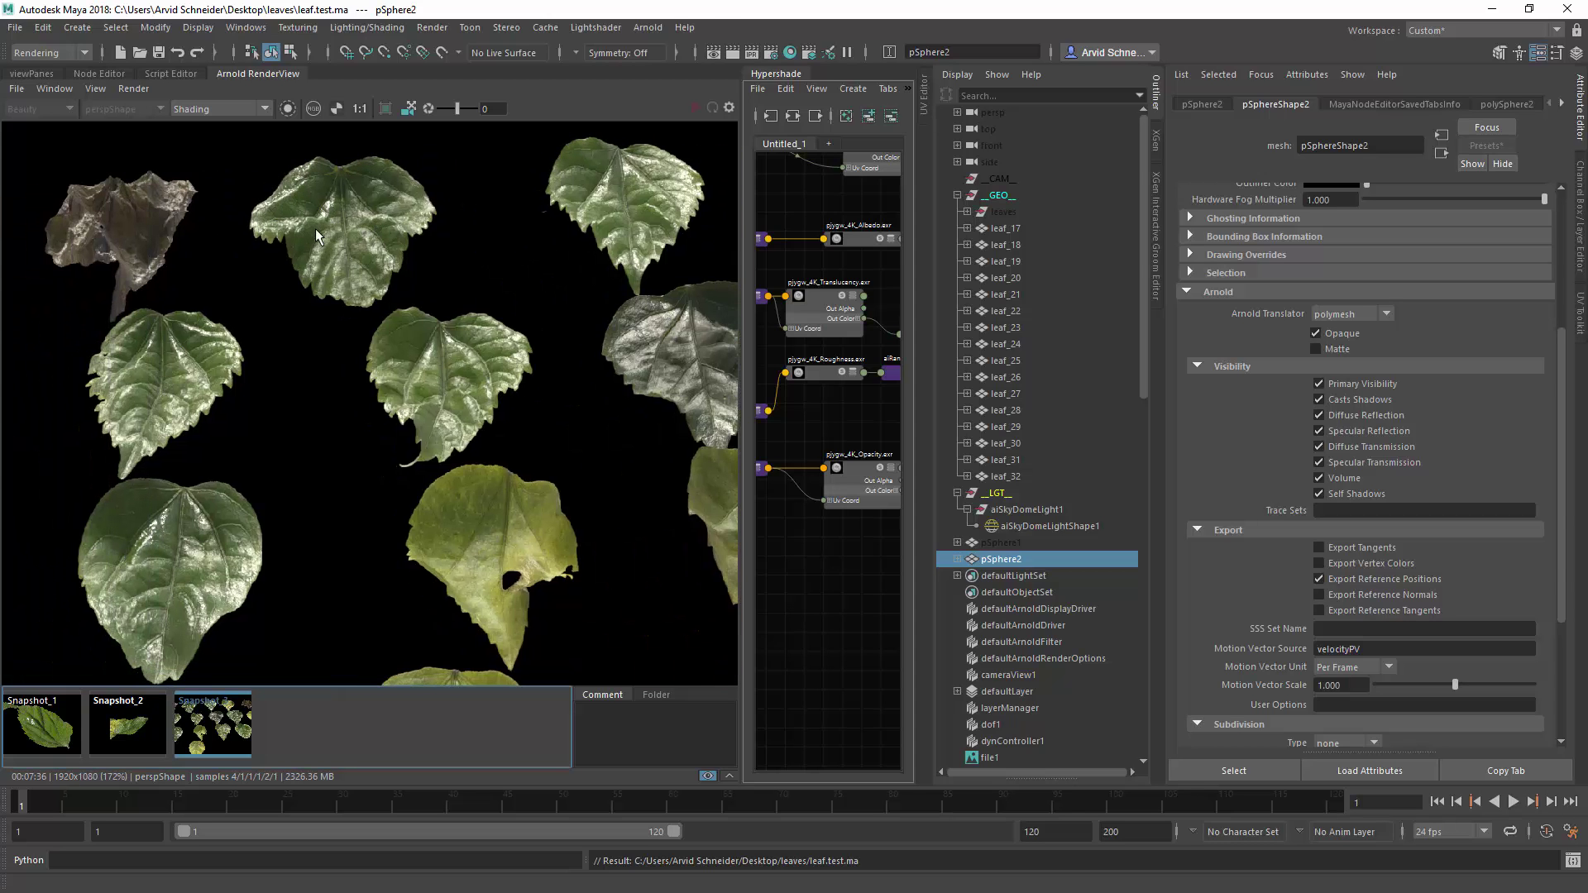
Check the installed MtoA and Arnold Core versions in the Arnold About information, and close it.
click(648, 27)
click(692, 210)
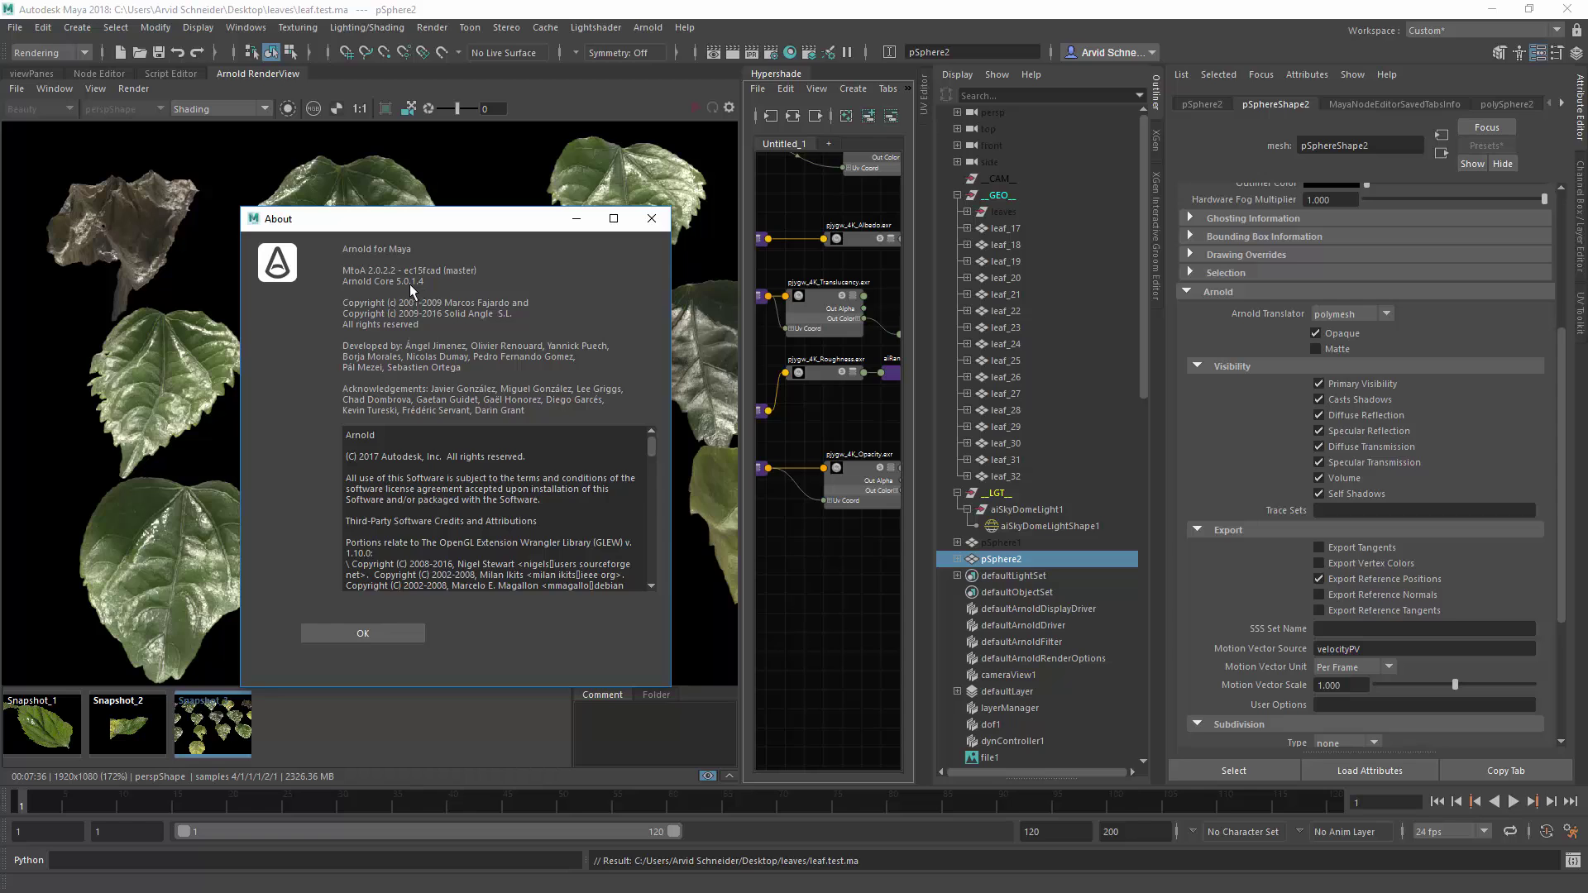
click(387, 630)
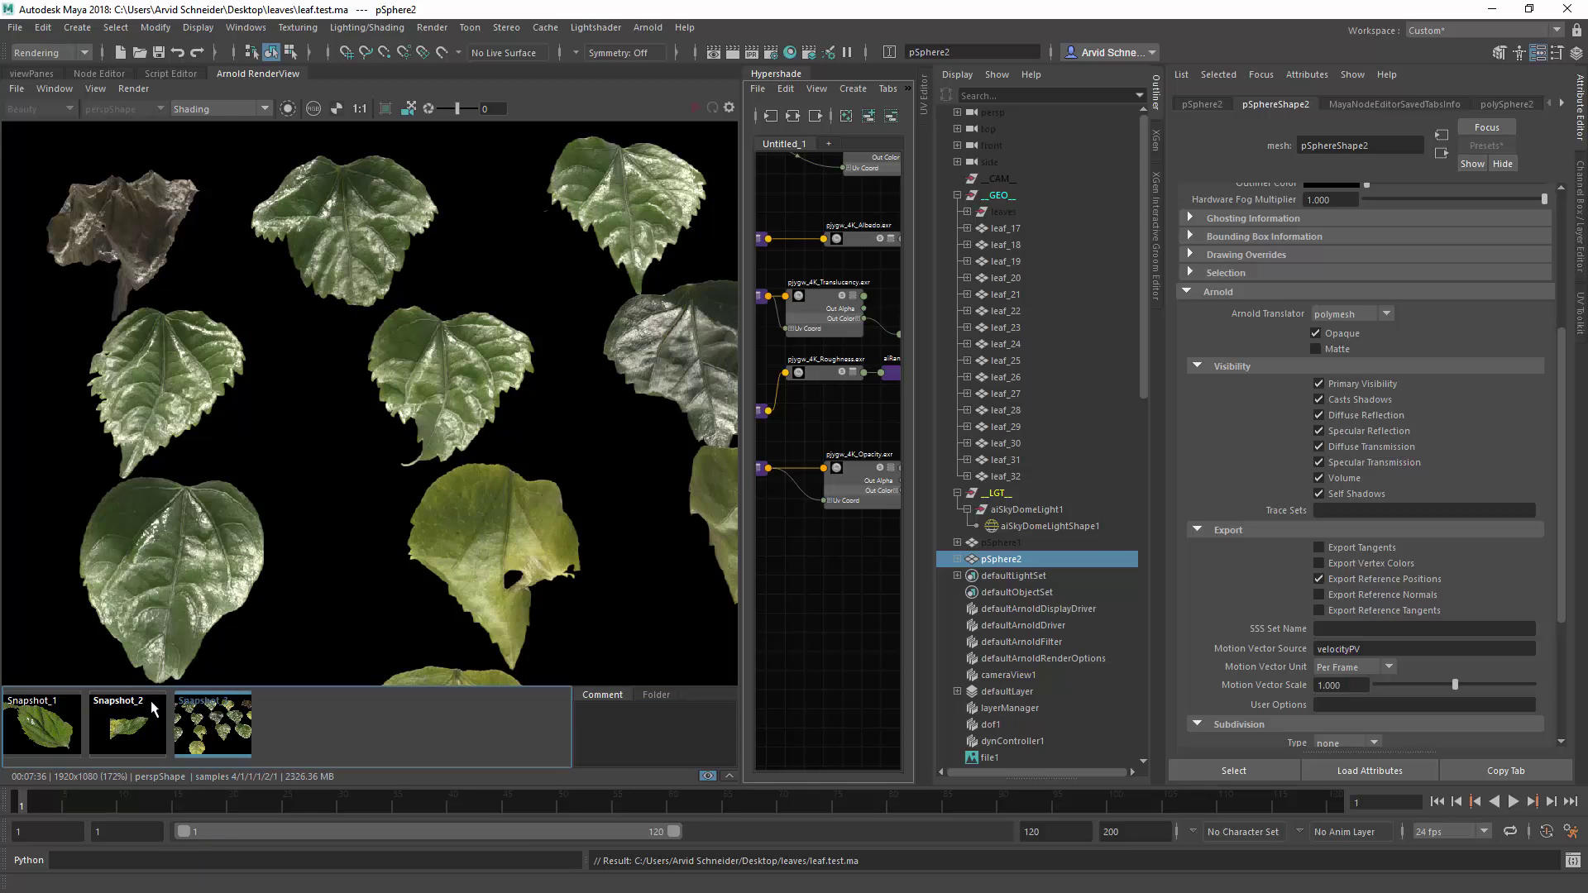